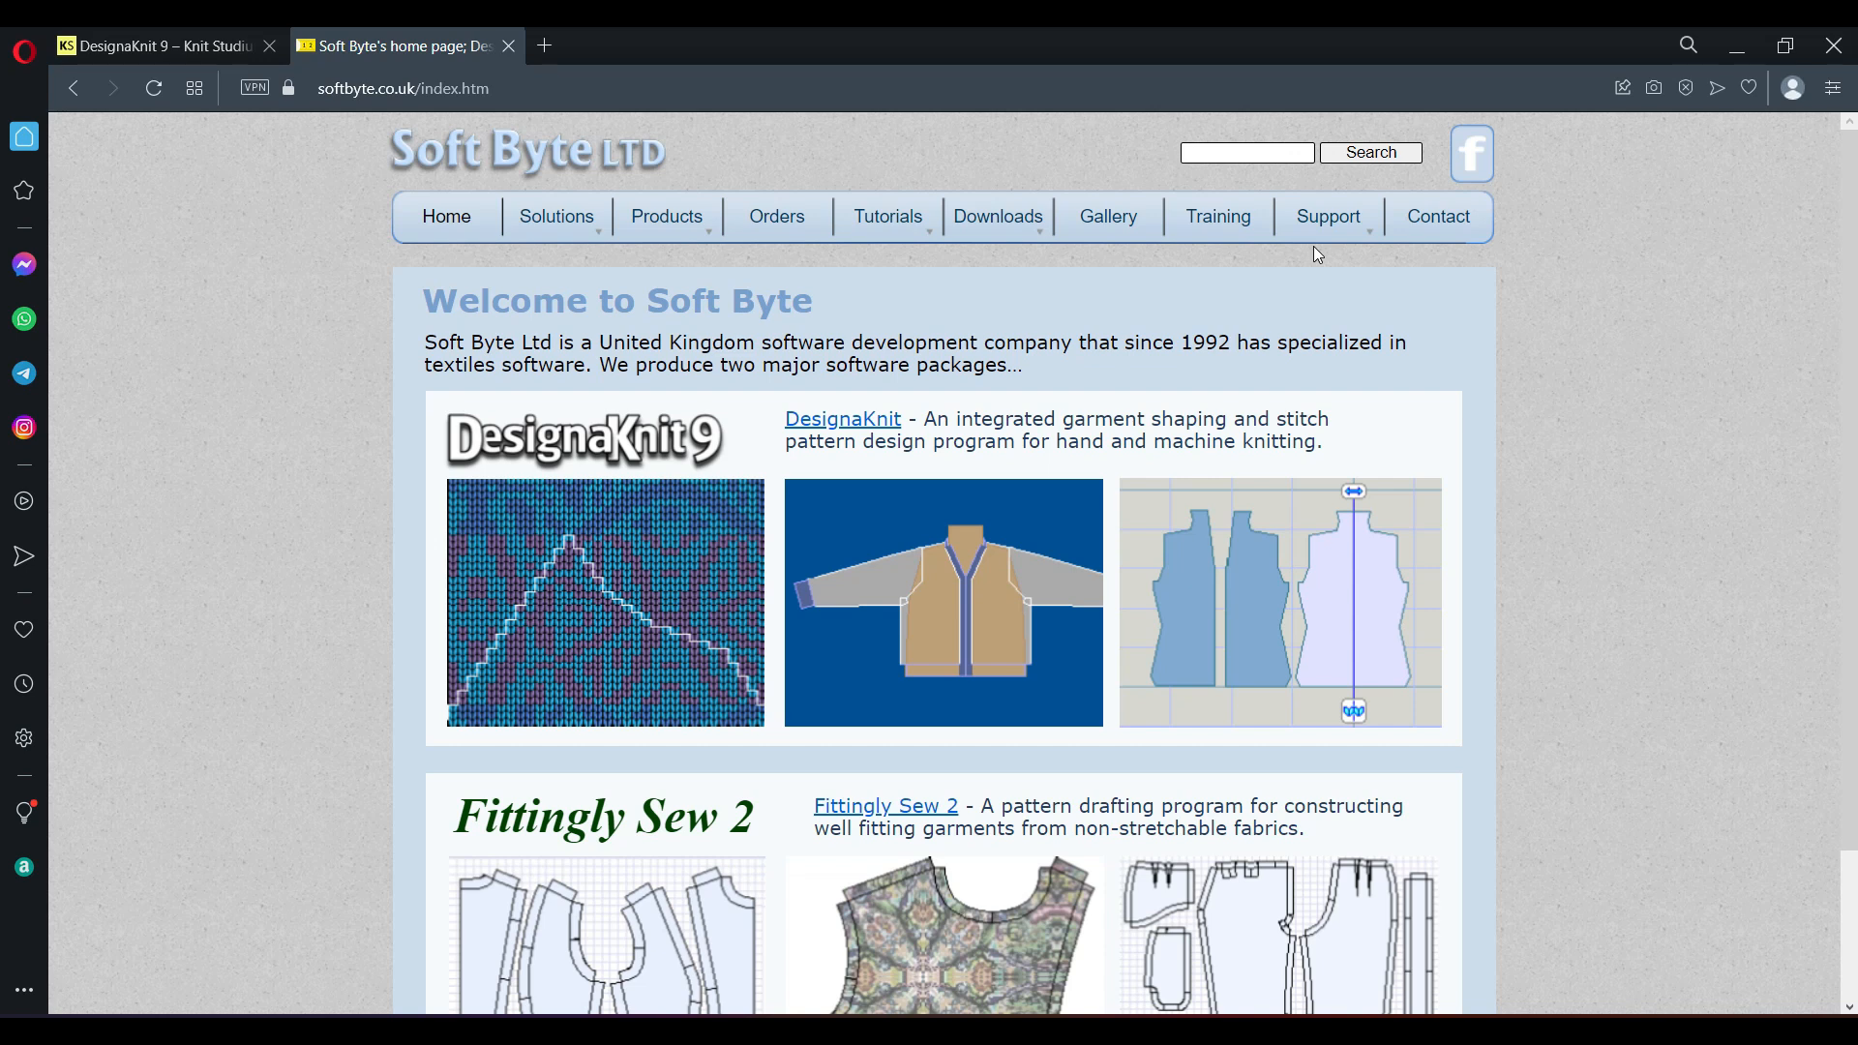
- View the DesignaKnit 9 overview page and the Cable Links product page on the Soft Byte website
mouse_move(597, 219)
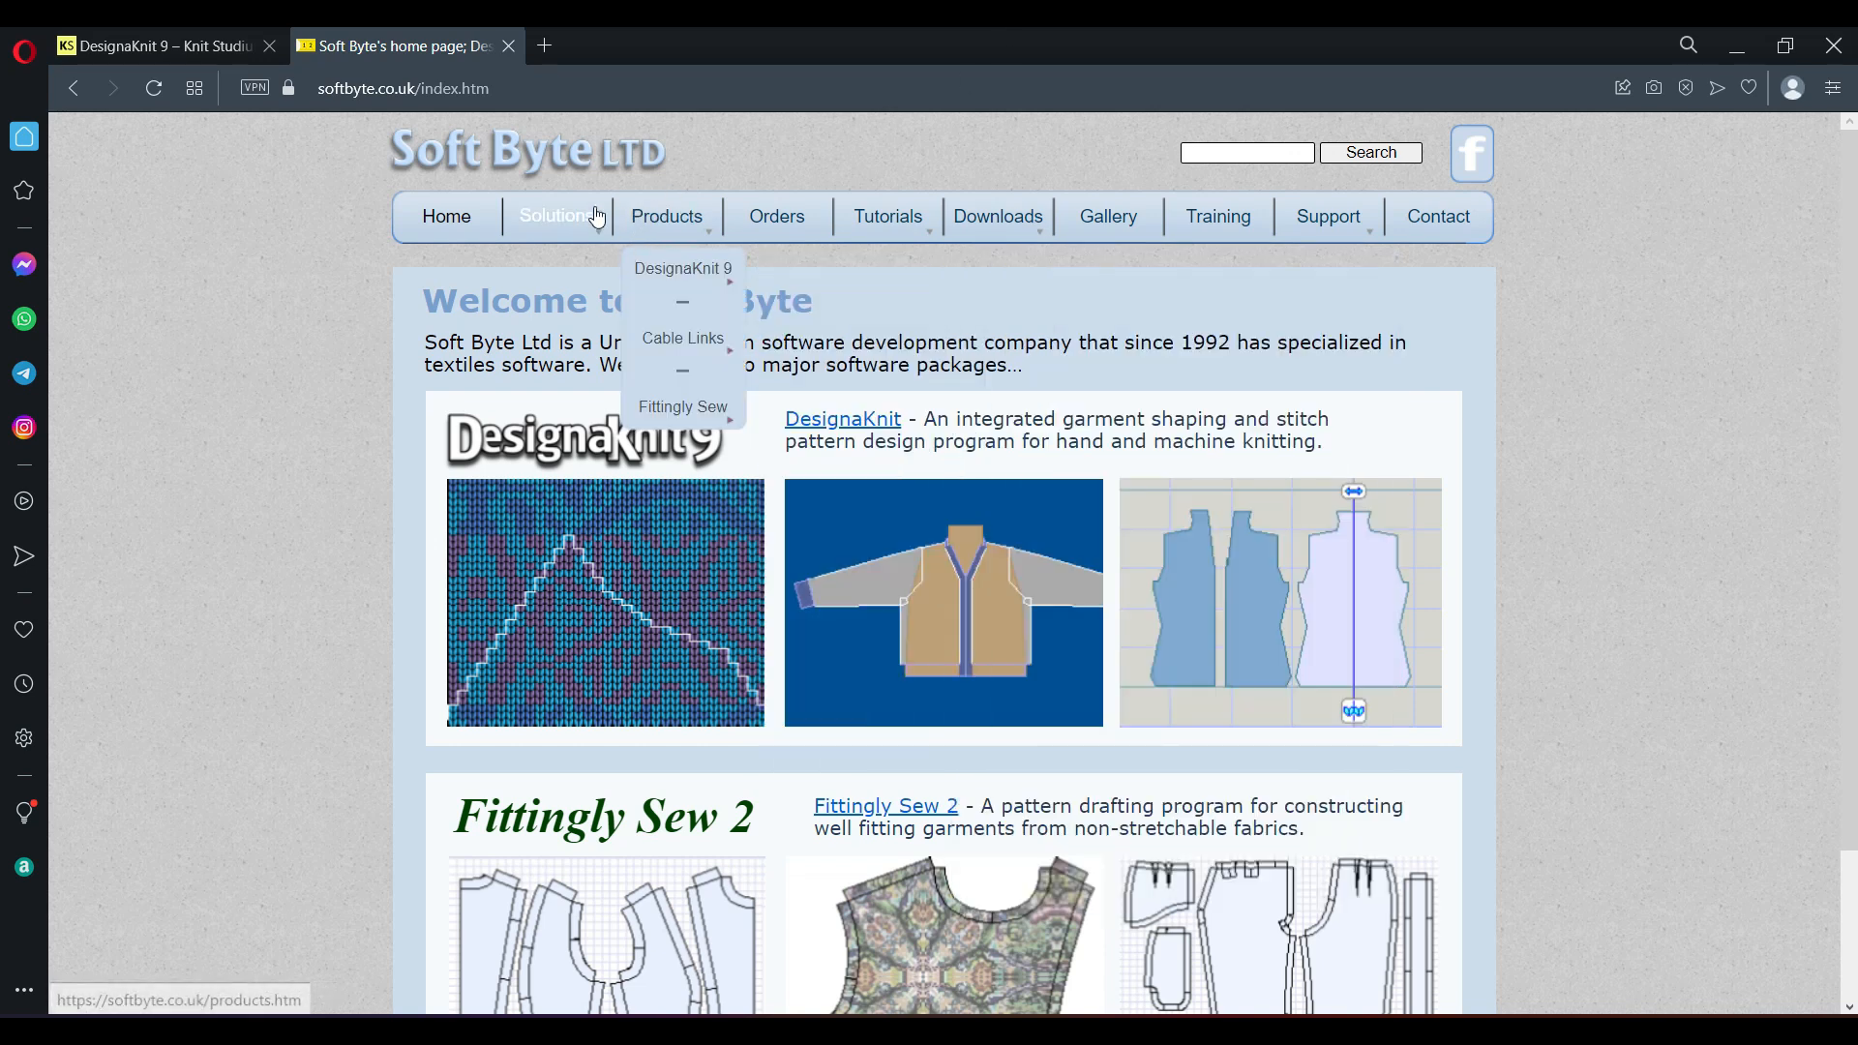
click(695, 266)
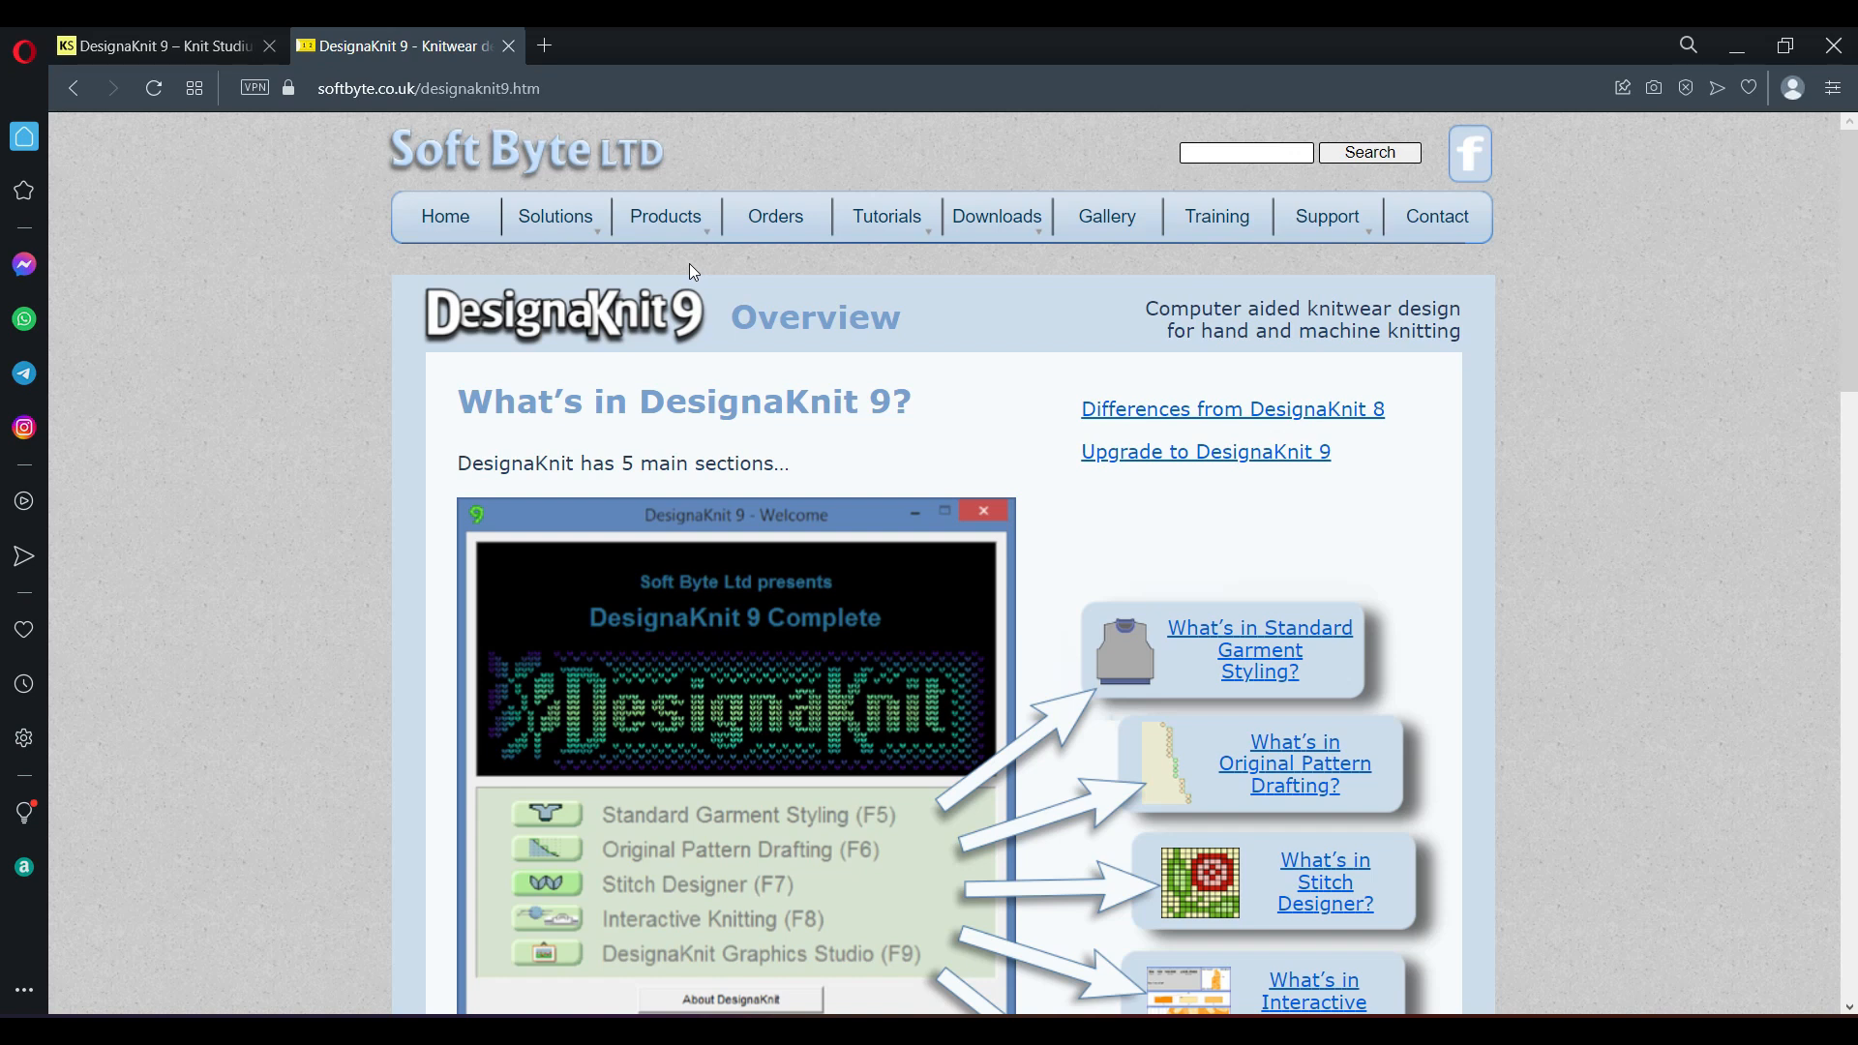
mouse_move(683, 232)
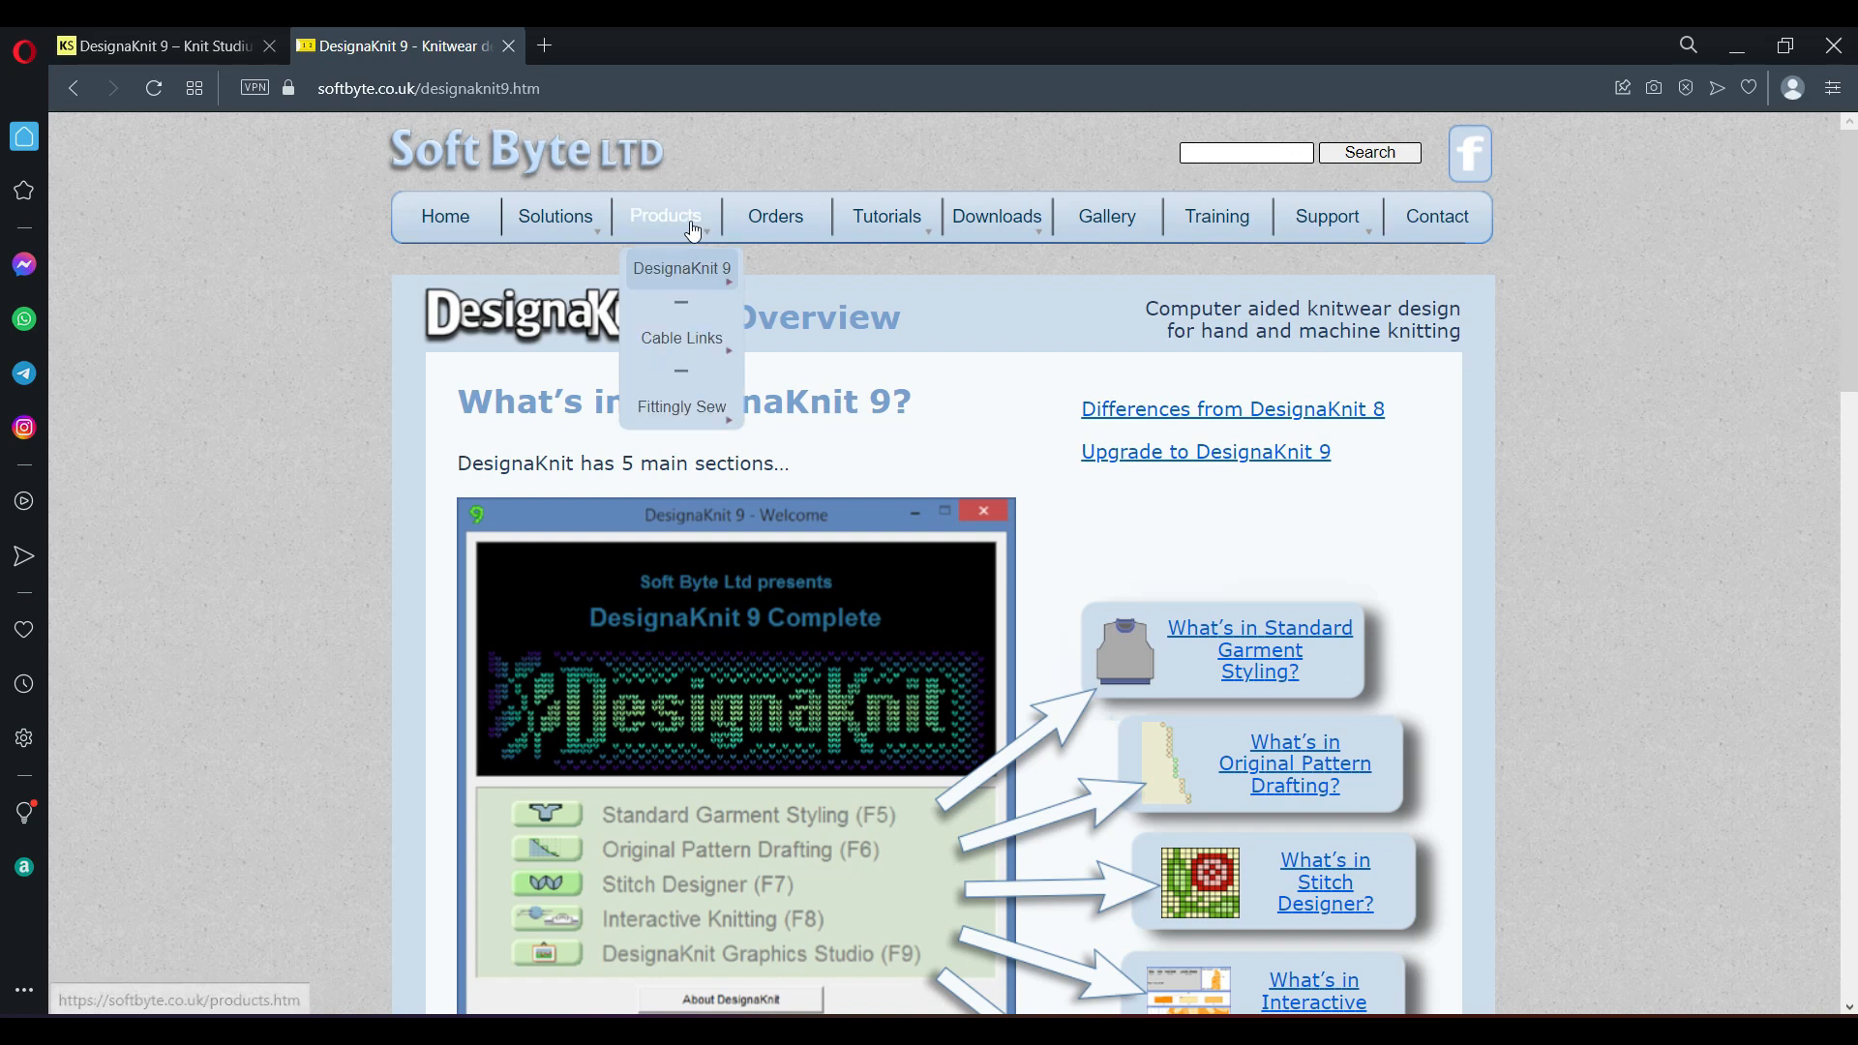
click(690, 340)
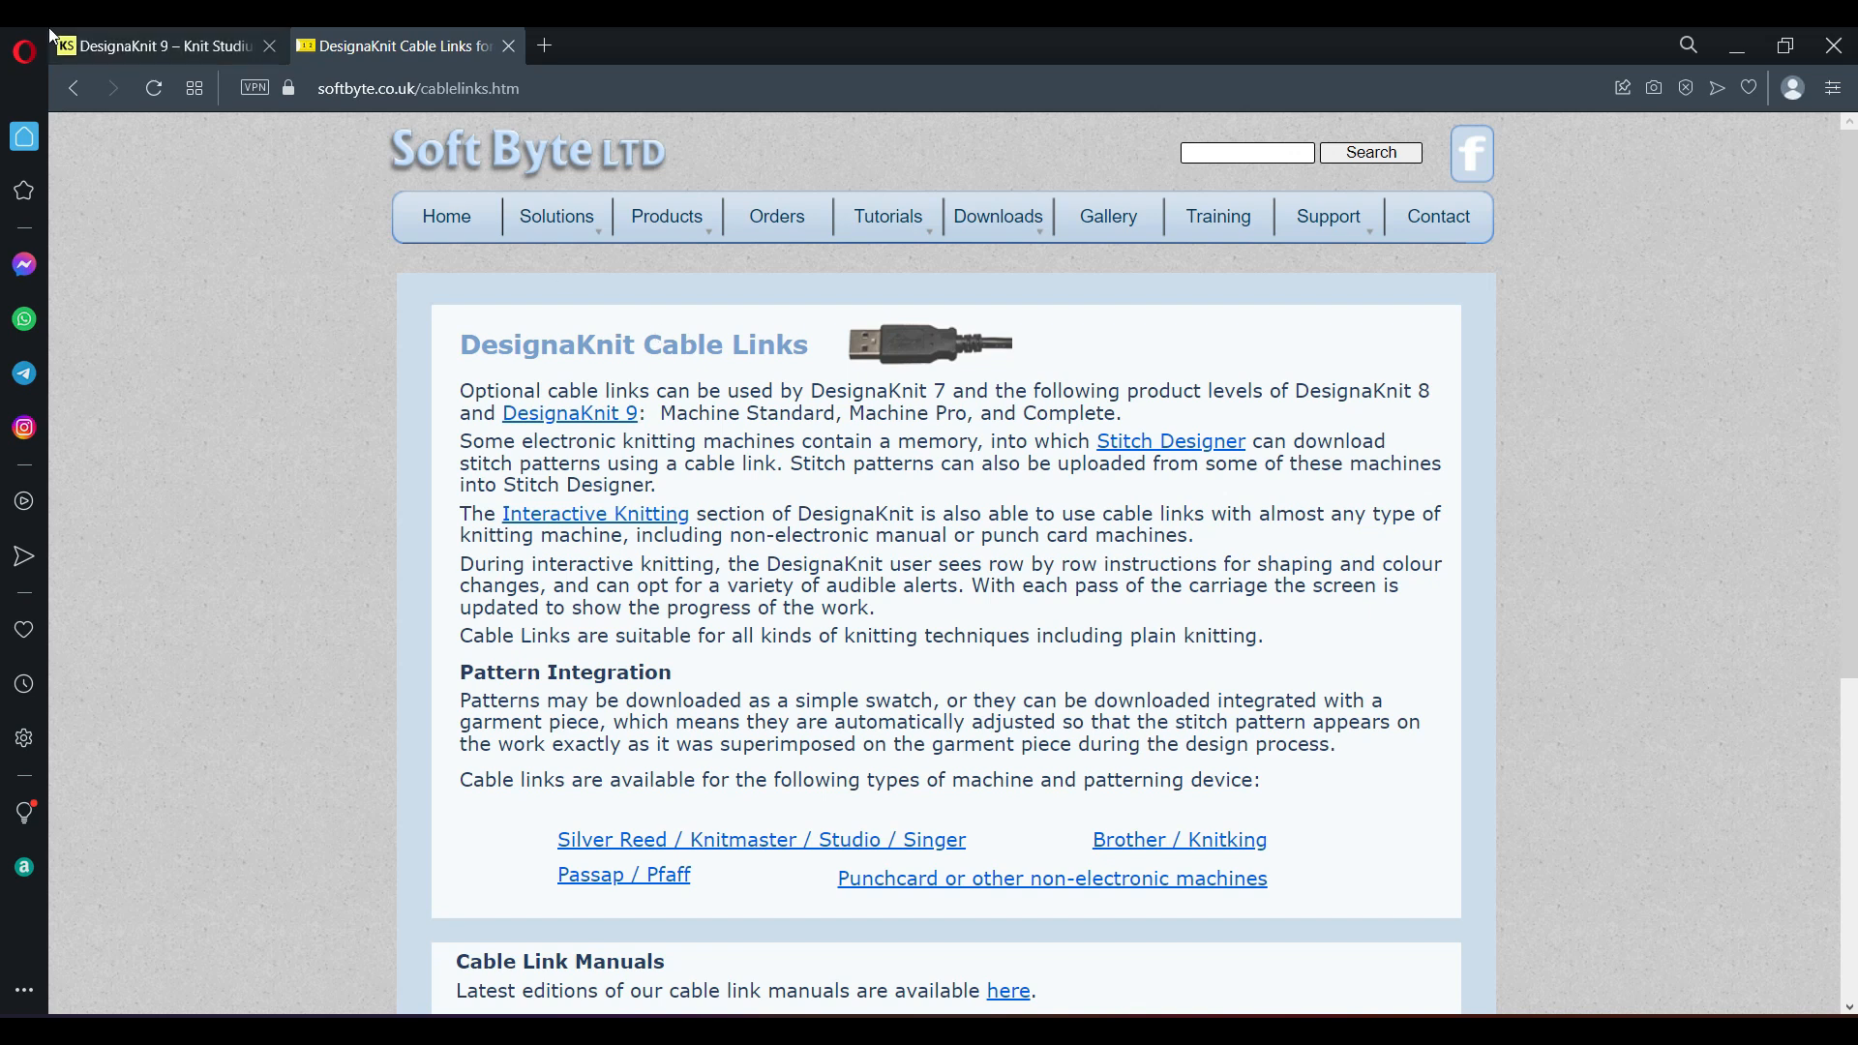
- Switch to the Knit Studium site, open its DesignaKnit 9 page and look through the course links
click(153, 50)
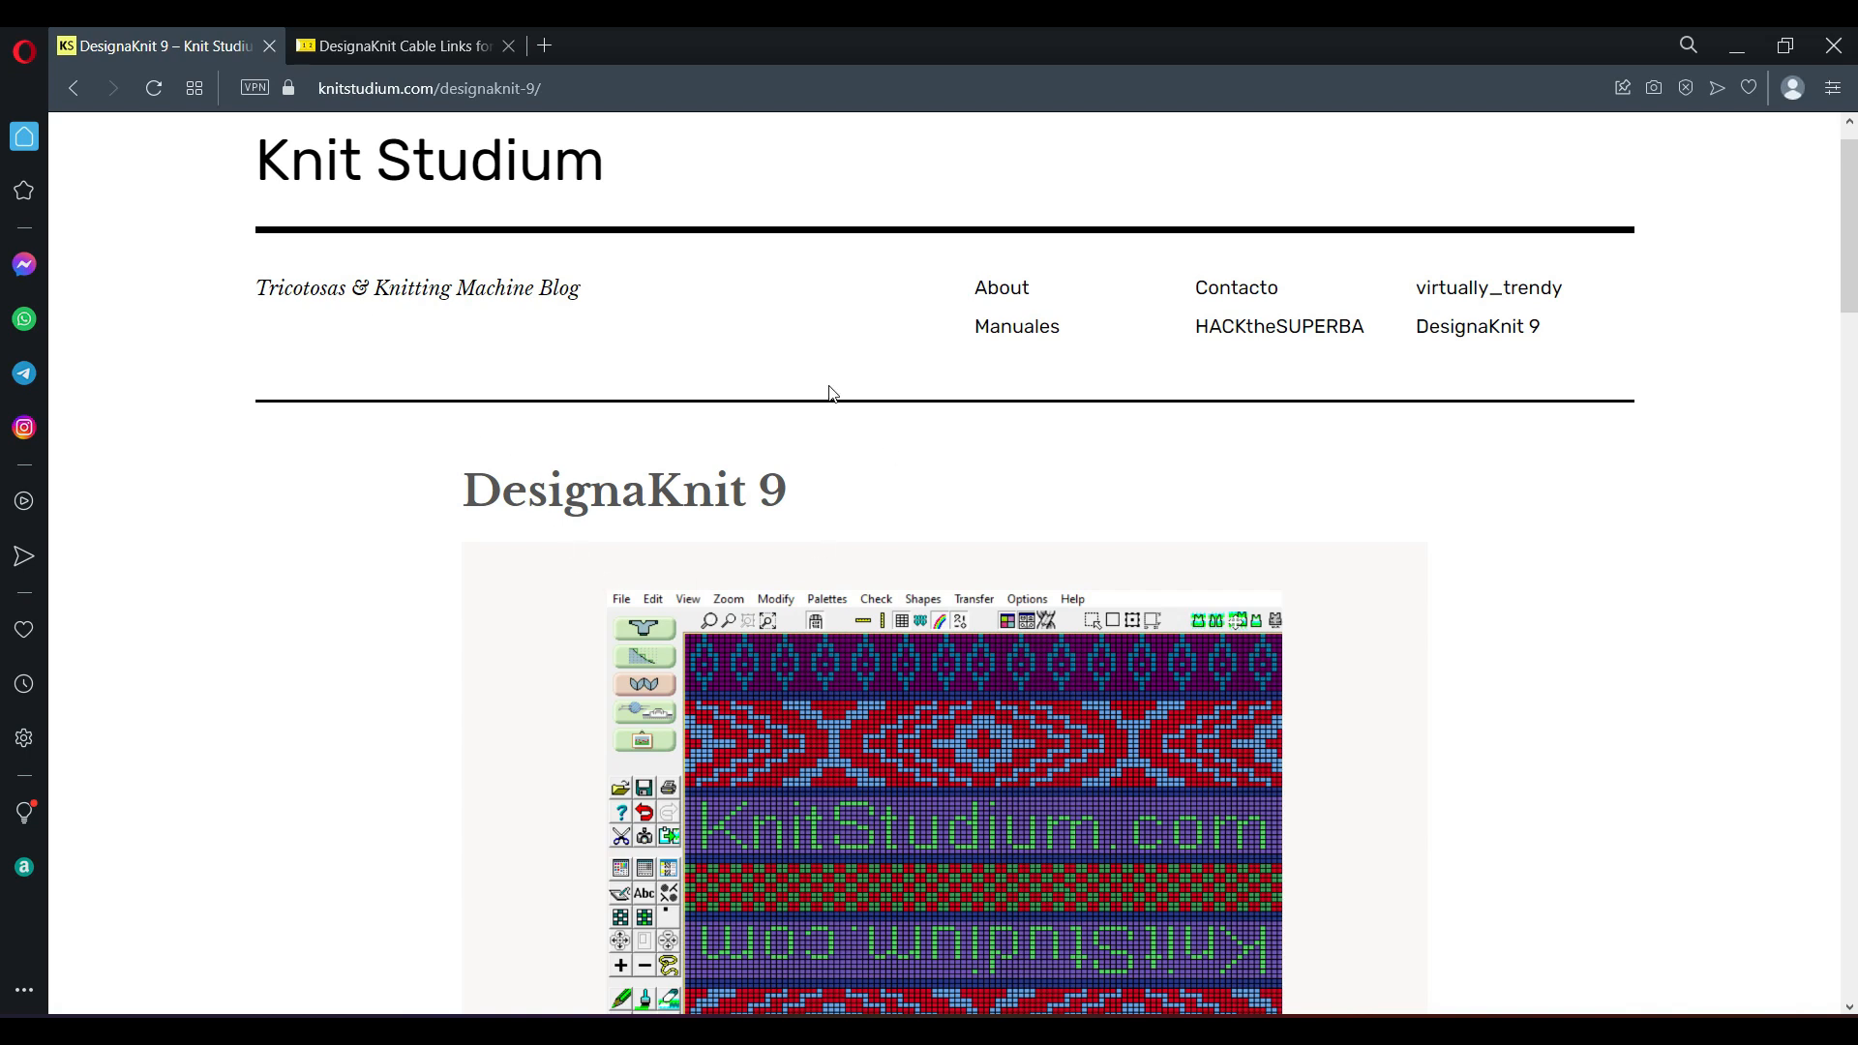
click(1474, 335)
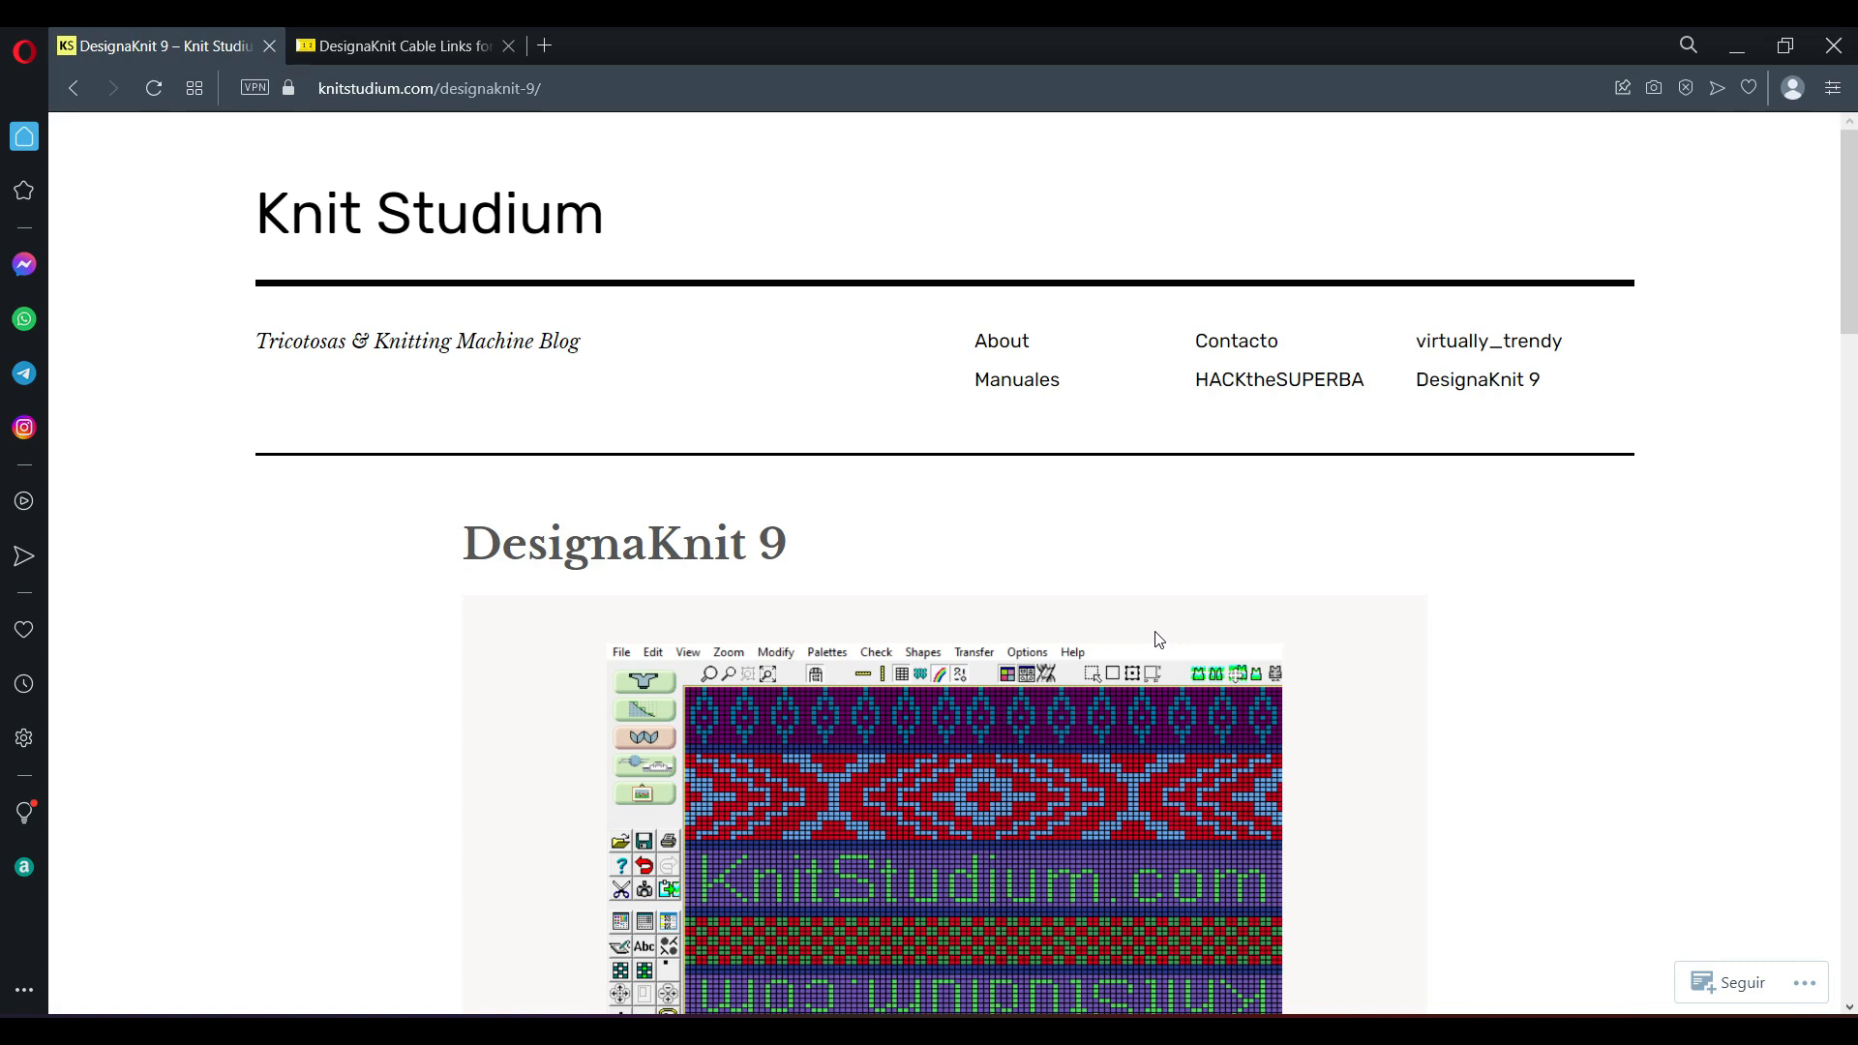
scroll(1157, 645, down, 9)
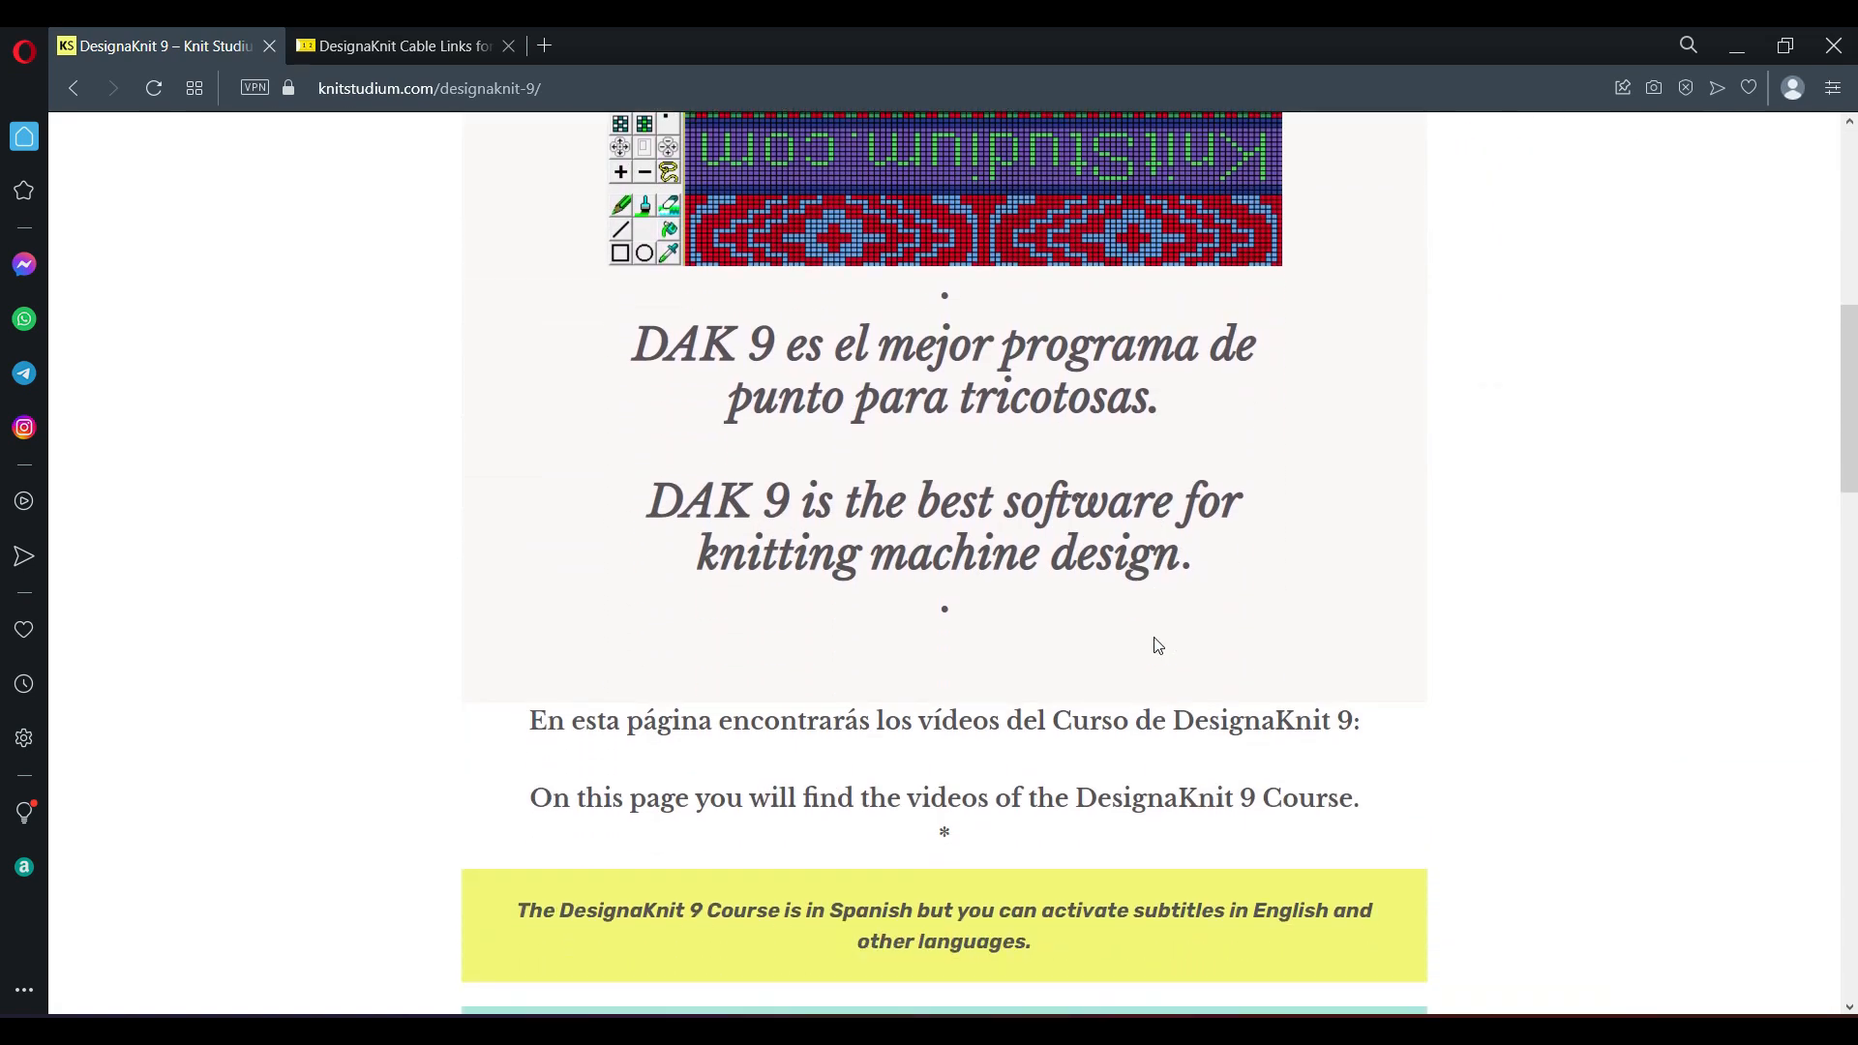
scroll(1158, 646, down, 6)
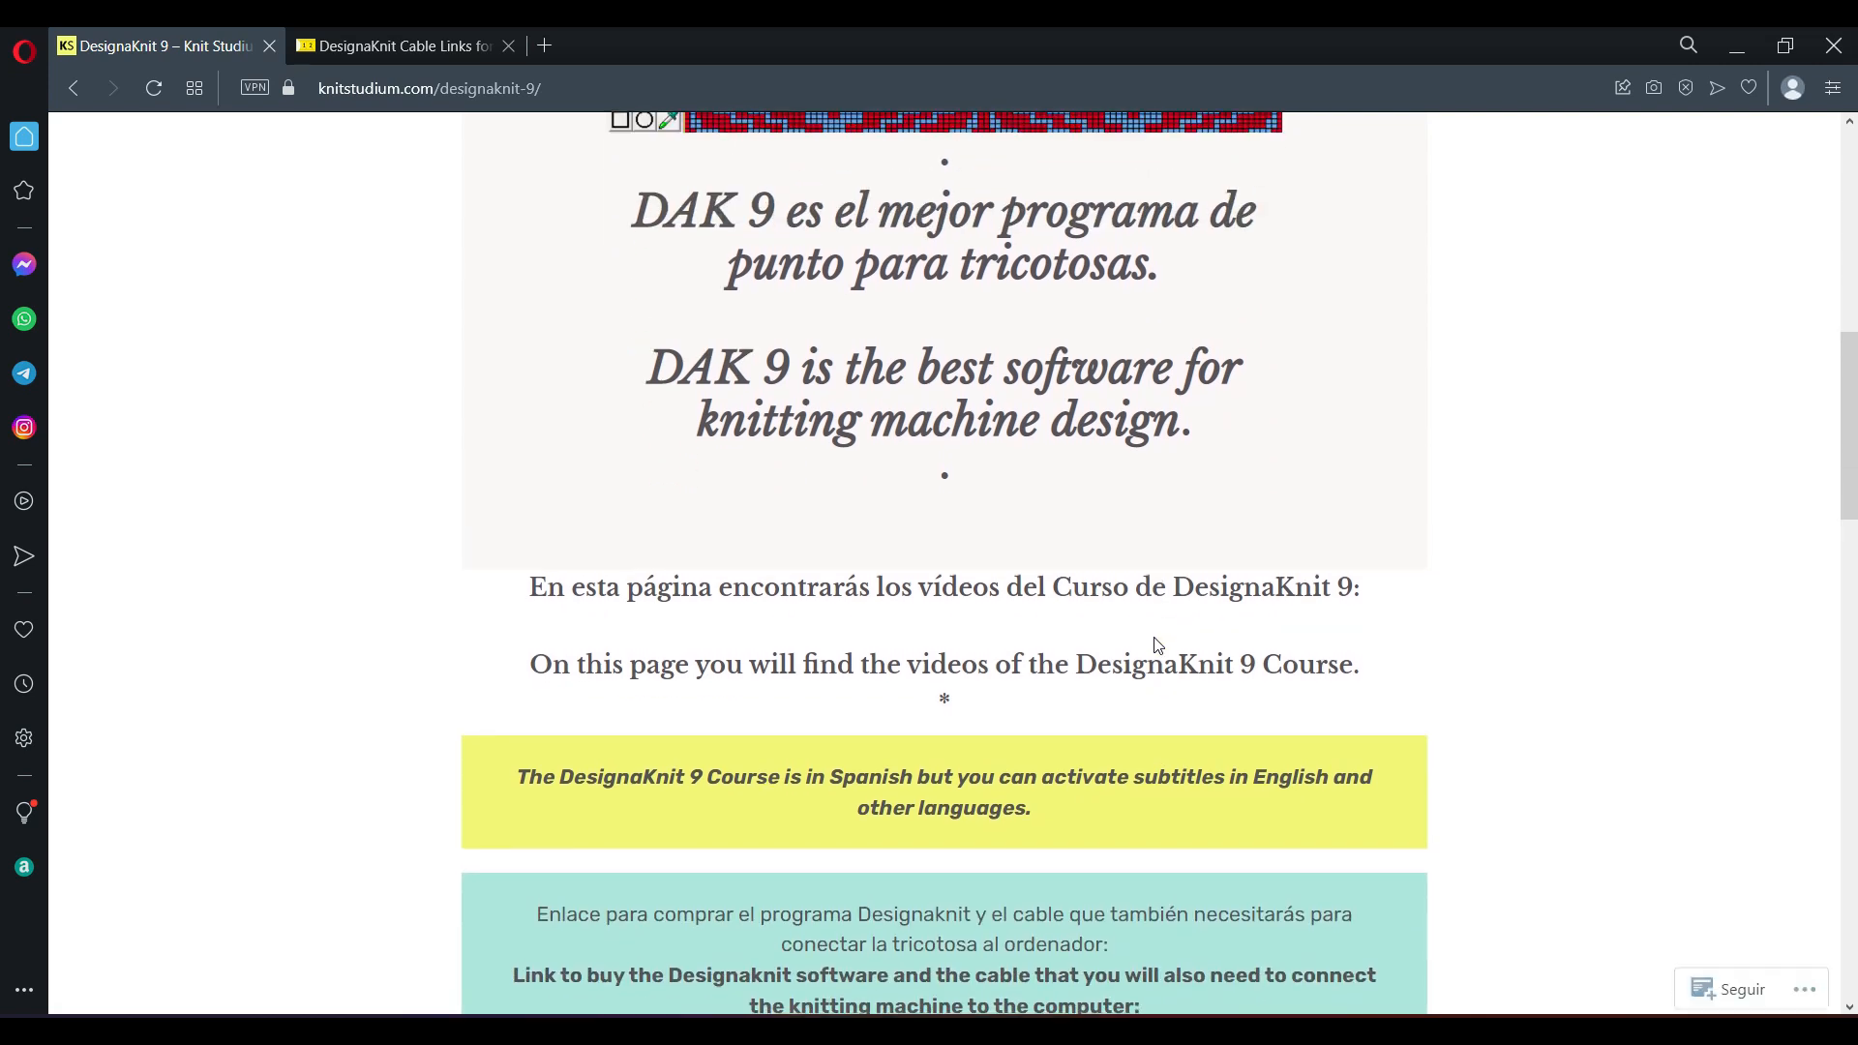
scroll(1157, 645, down, 9)
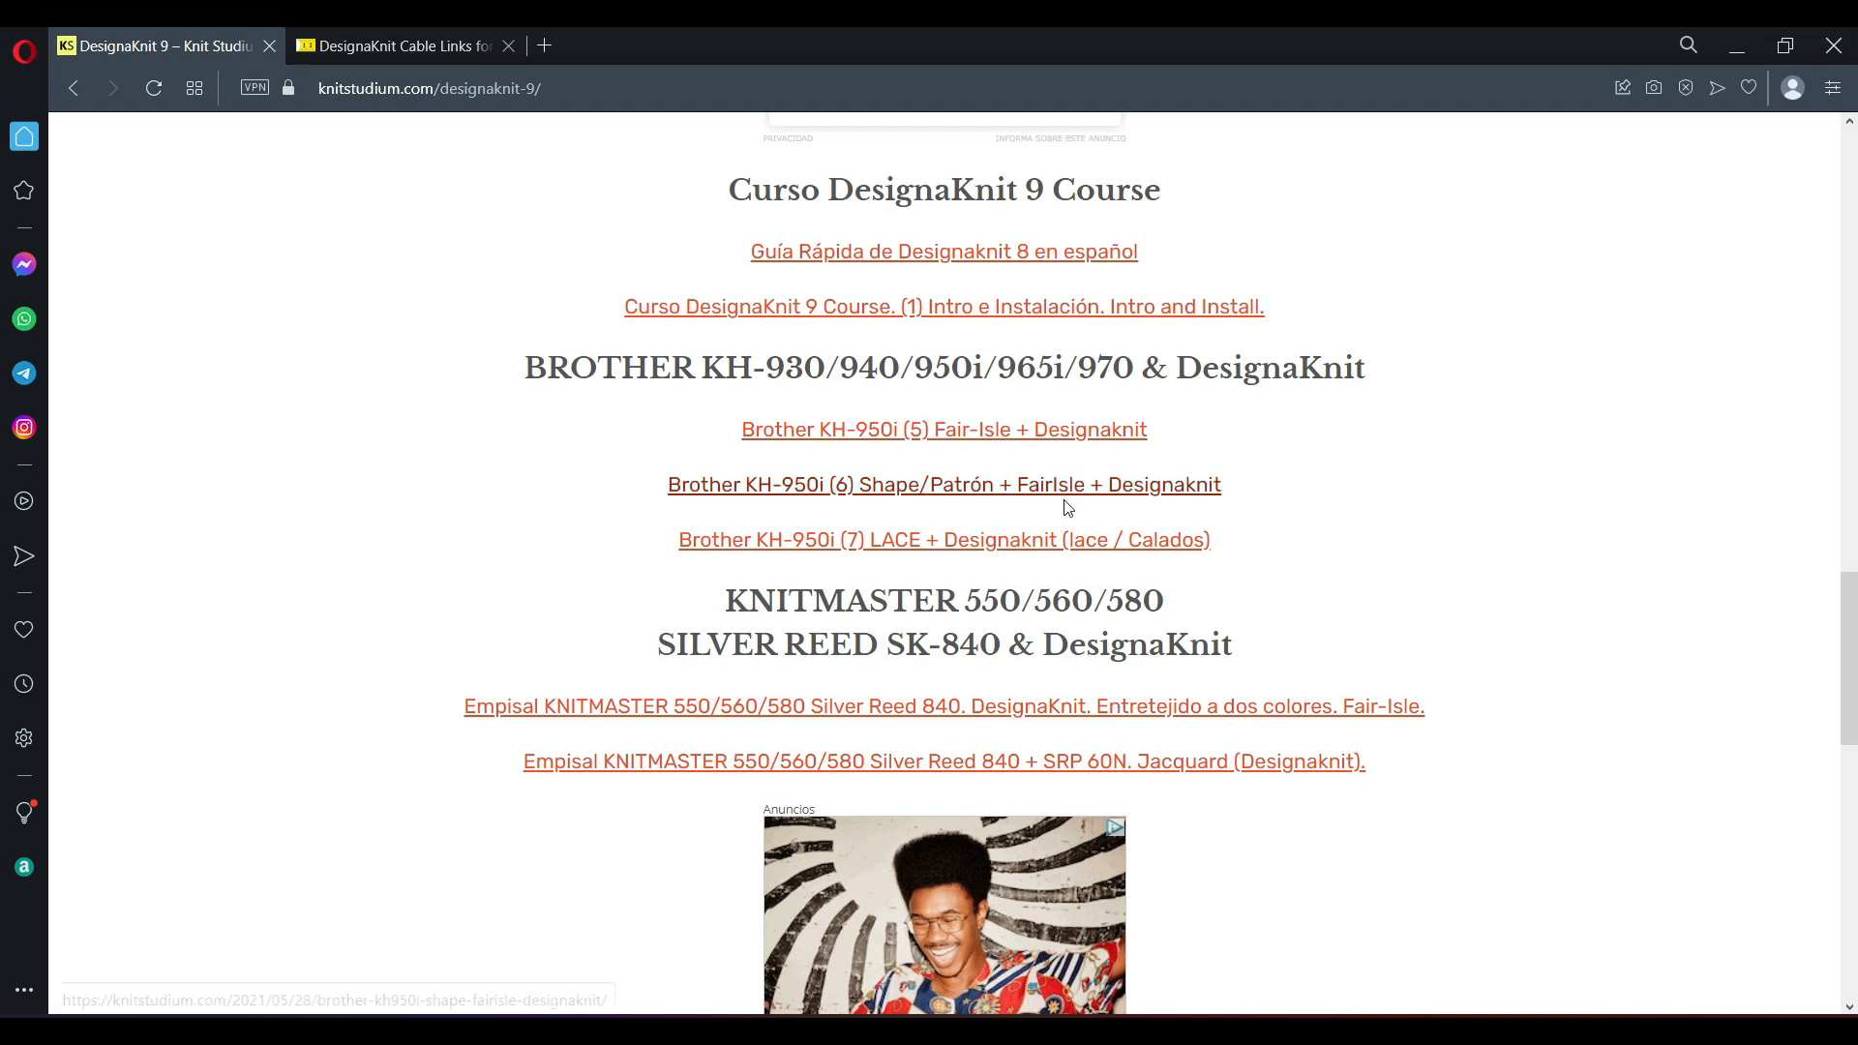
- Open the article "Guía Rápida de Designaknit 8 en español" and read through its description of the guide
click(970, 254)
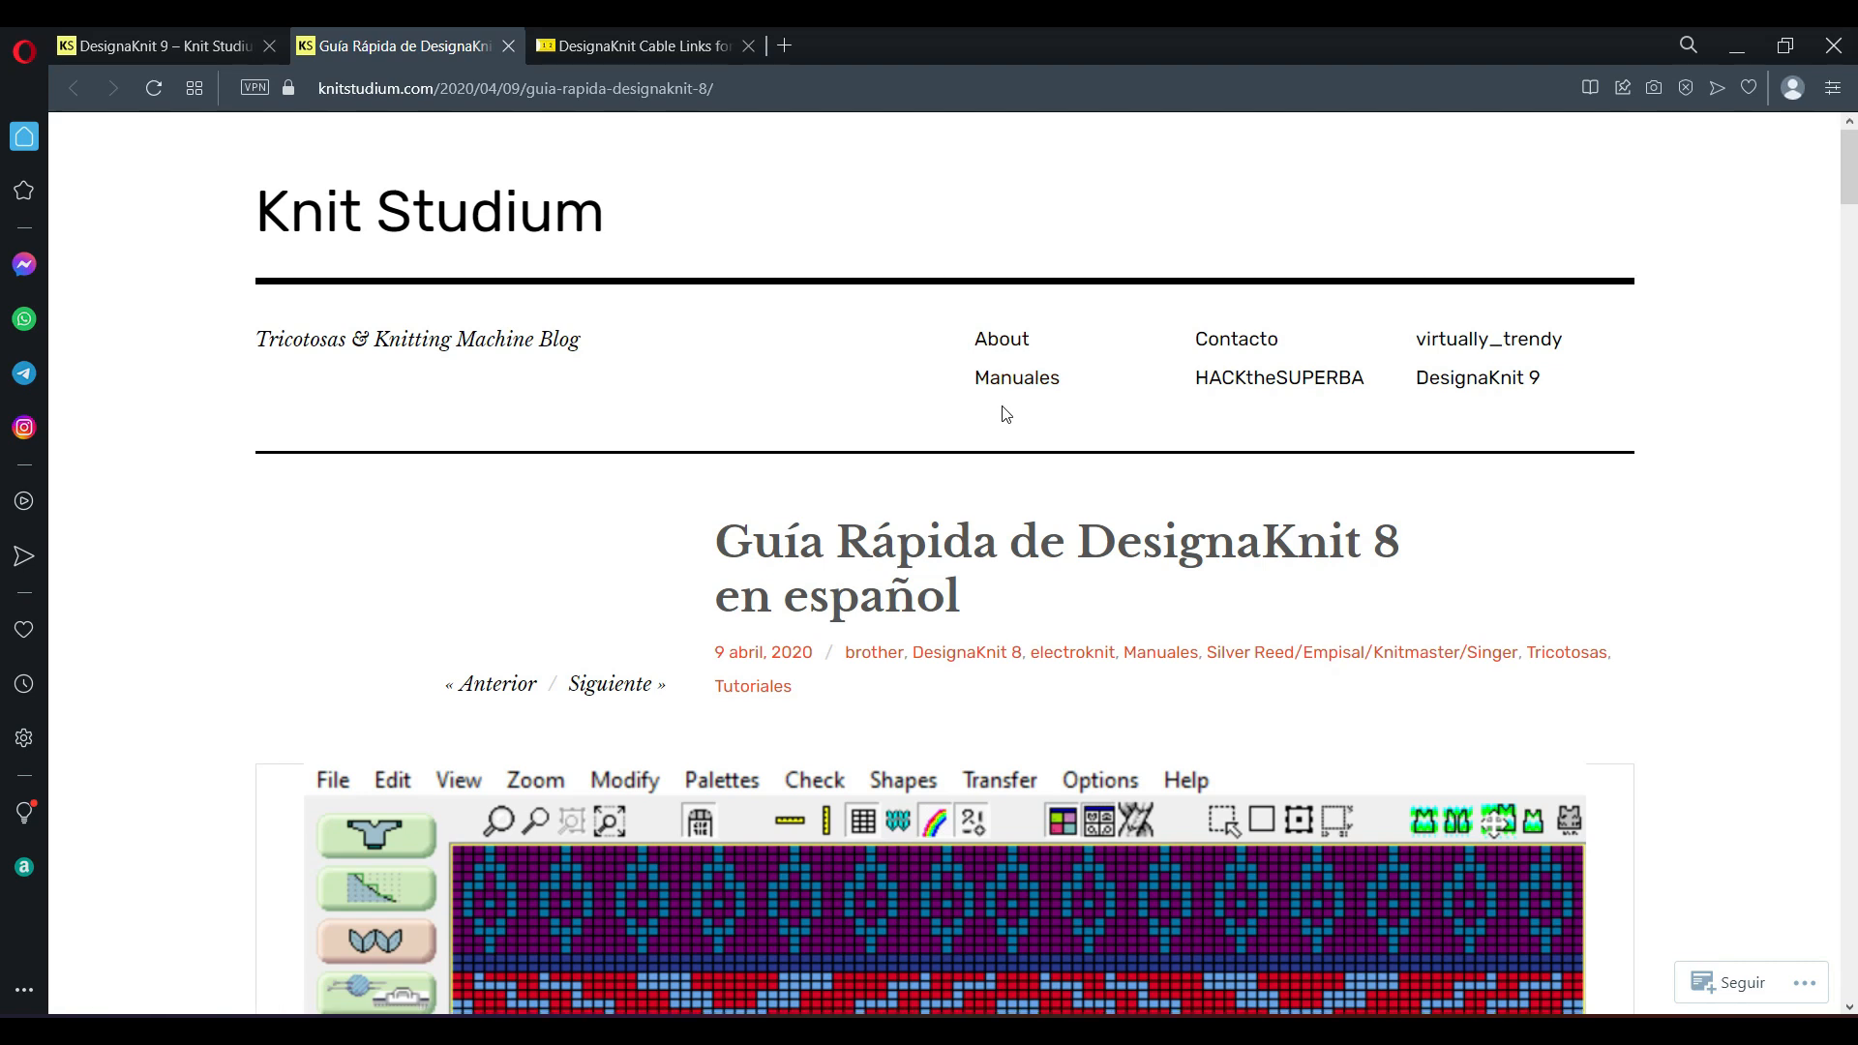
scroll(1003, 414, down, 5)
scroll(1002, 404, down, 9)
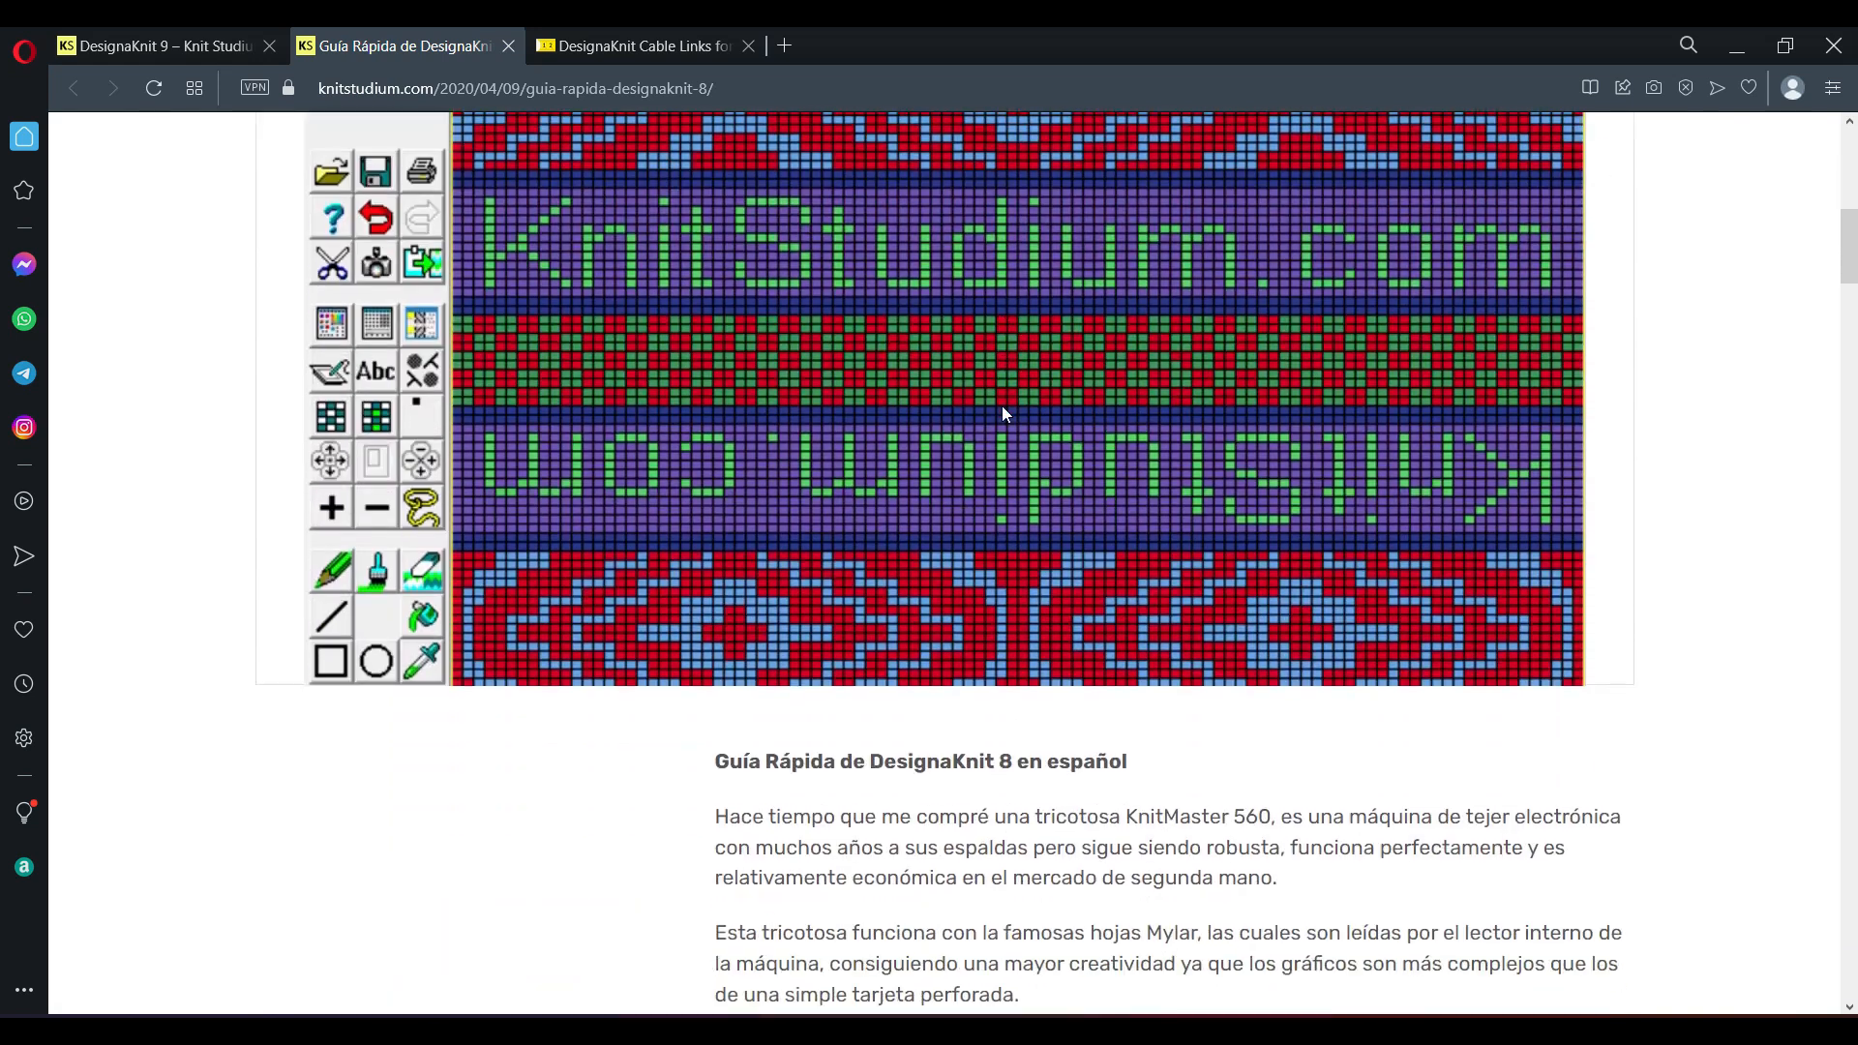
scroll(1003, 407, down, 4)
scroll(1004, 410, down, 1)
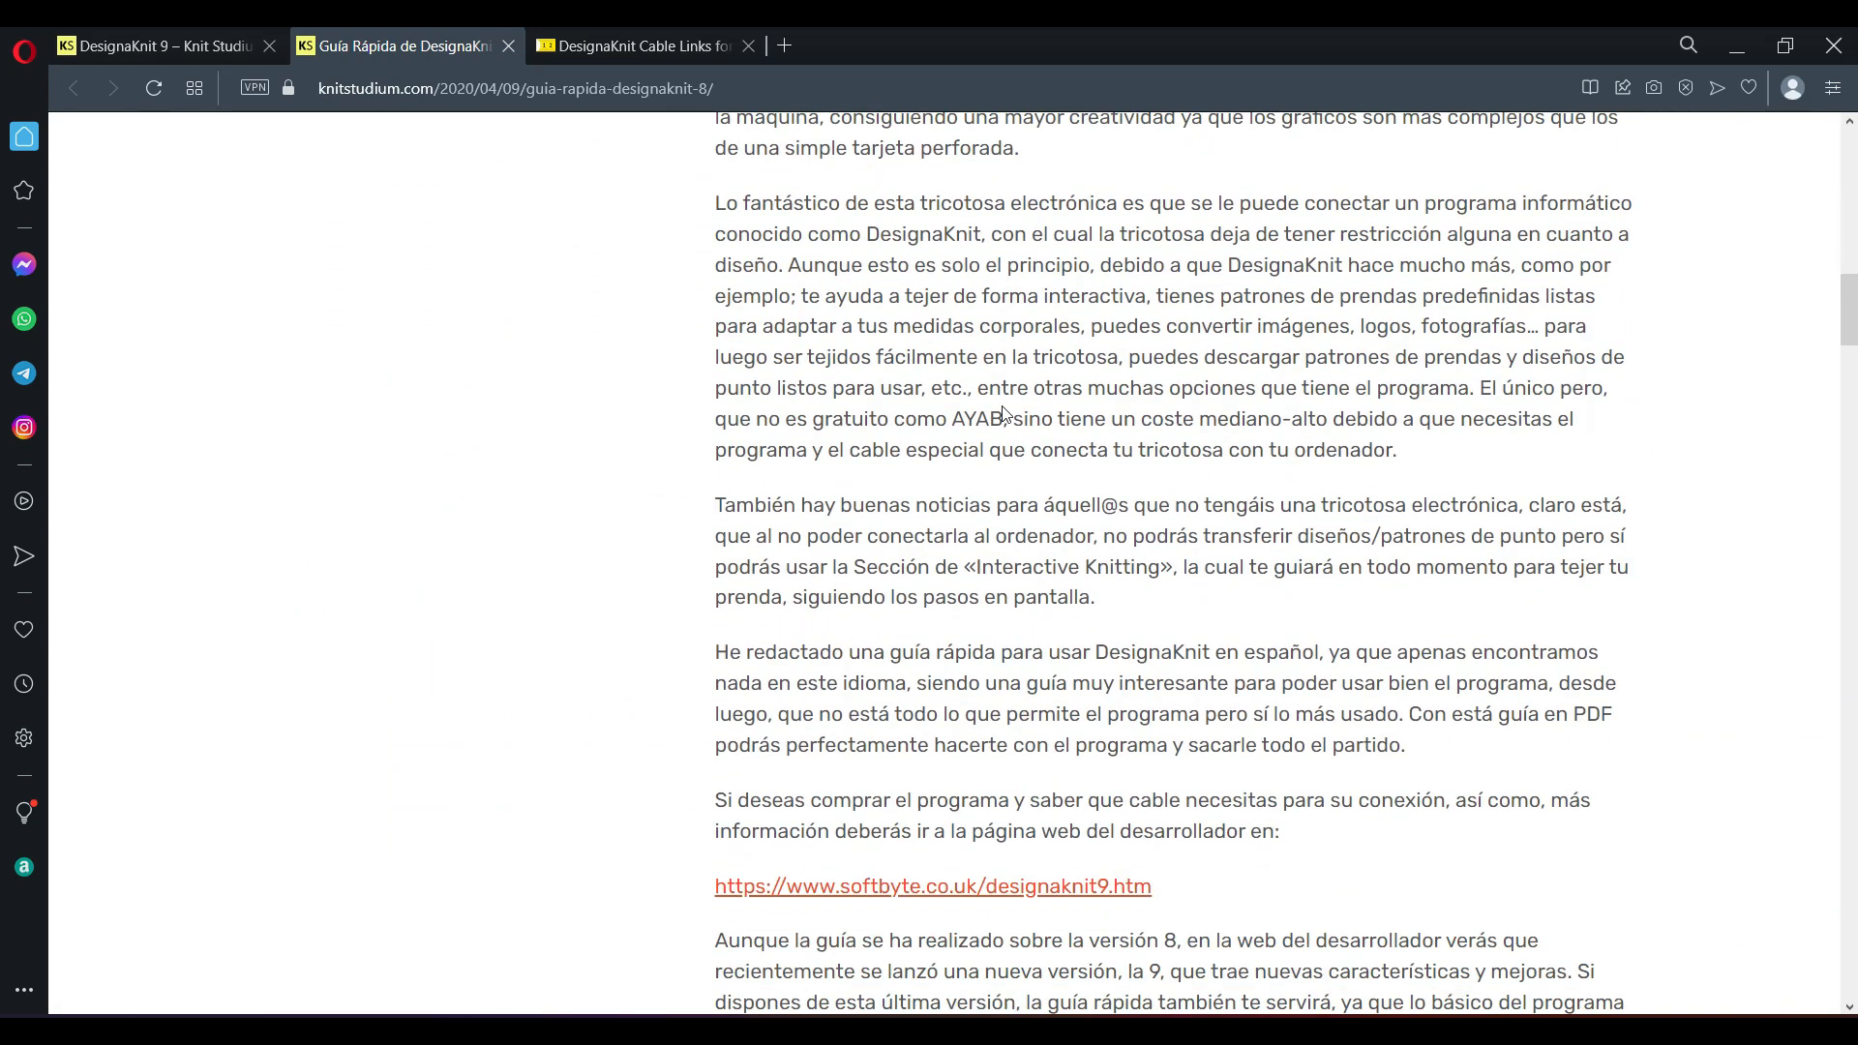
scroll(1002, 410, down, 6)
scroll(1001, 404, up, 2)
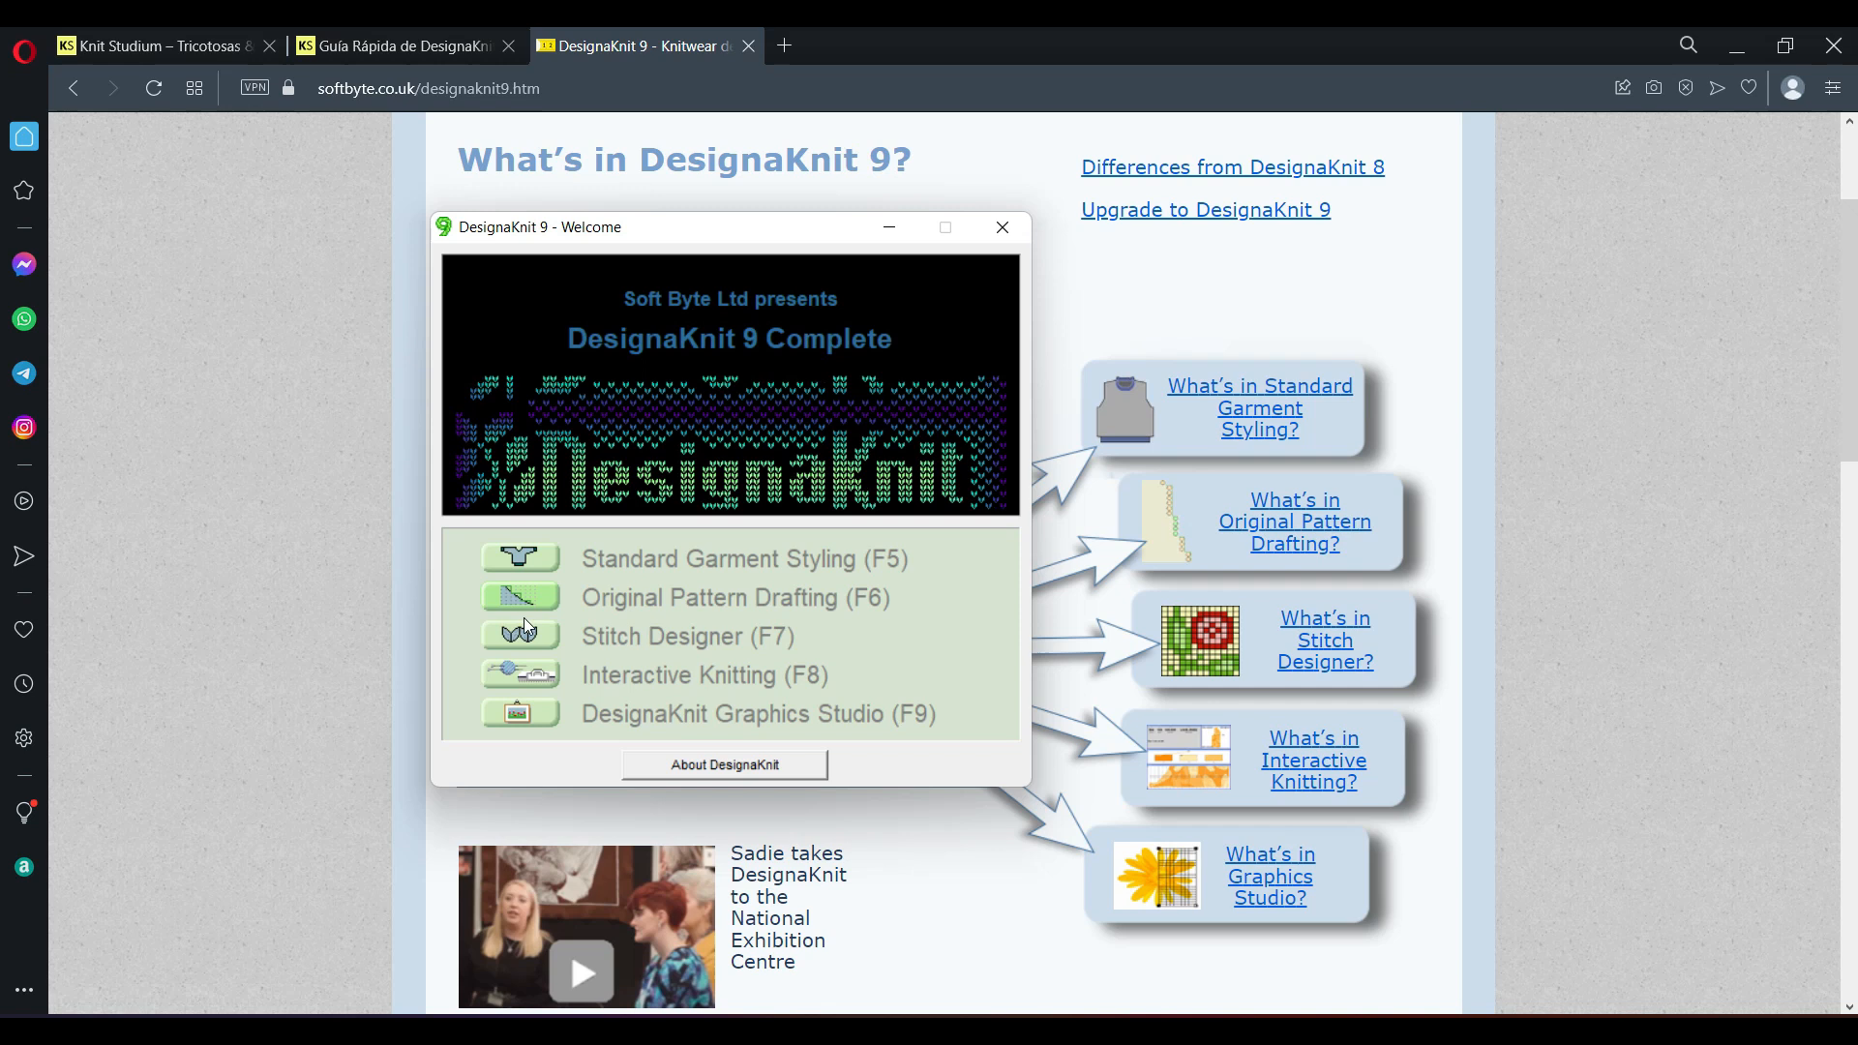
- Switch to DesignaKnit 9, open Standard Garment Styling and dismiss its startup dialog without choosing a garment
click(525, 556)
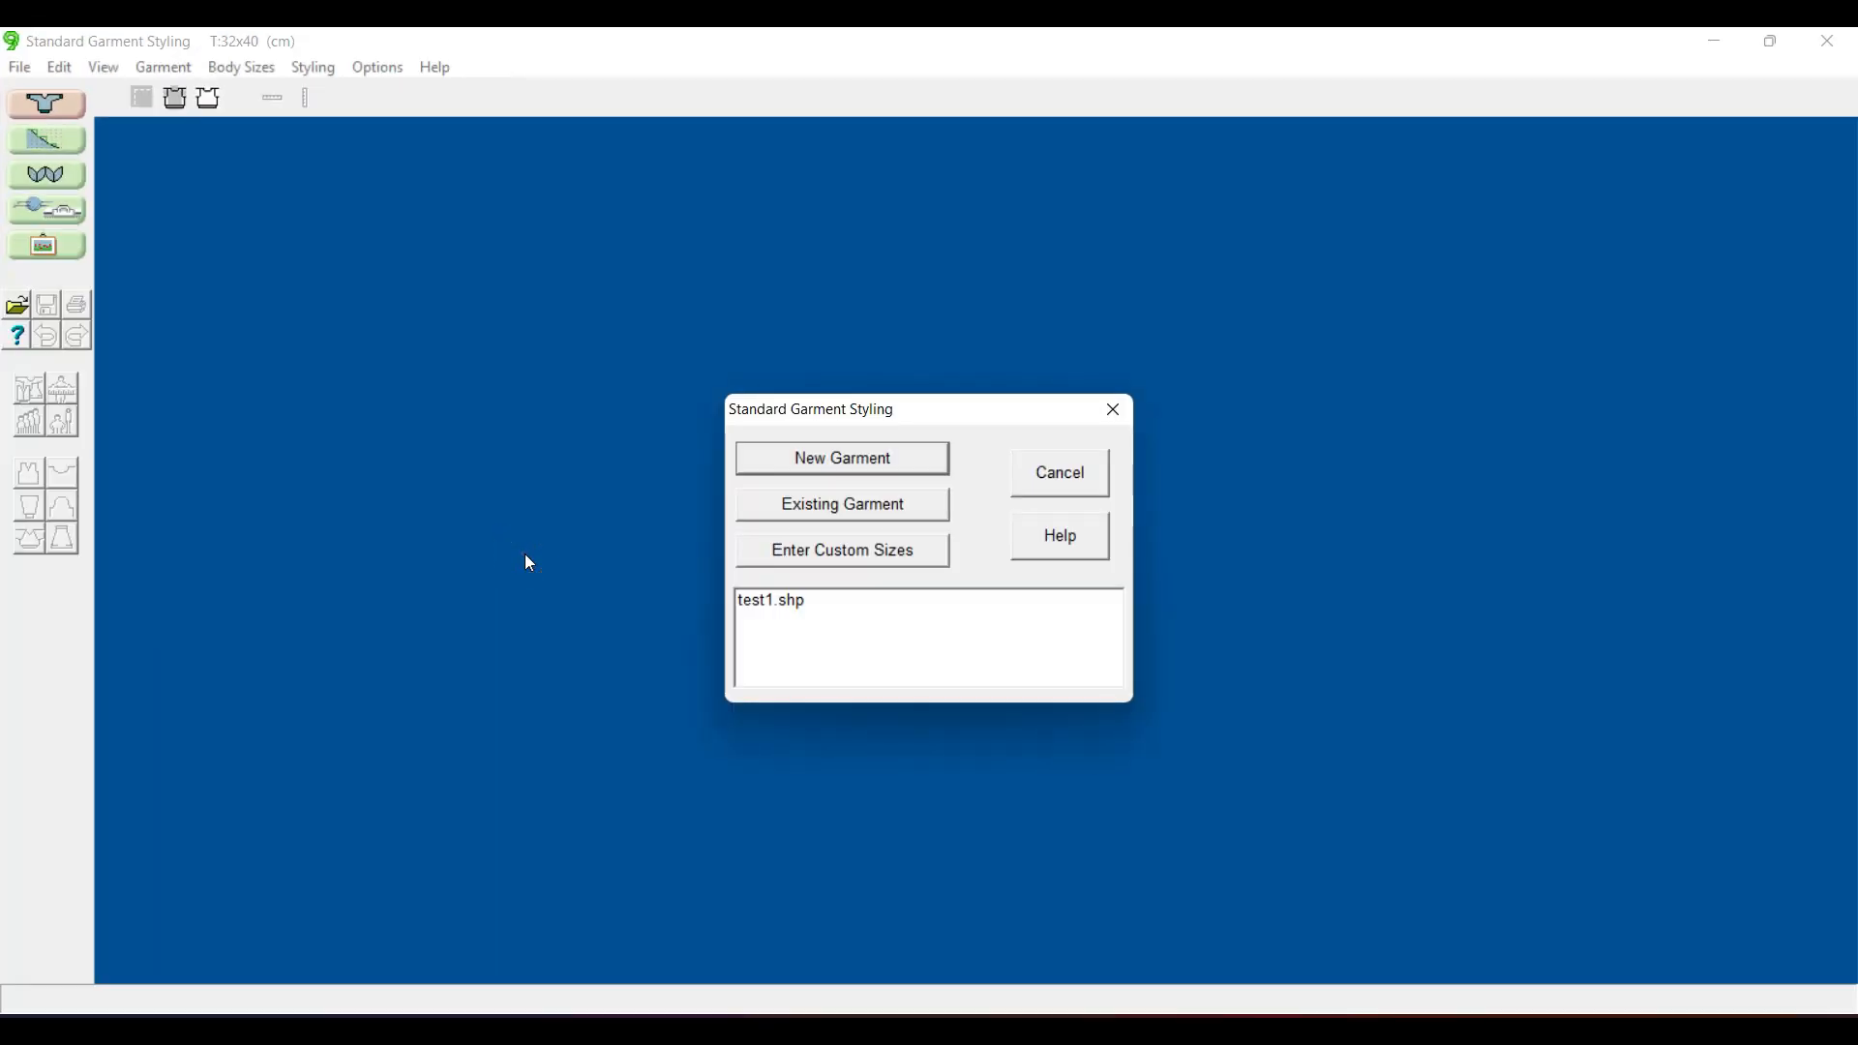
click(1052, 478)
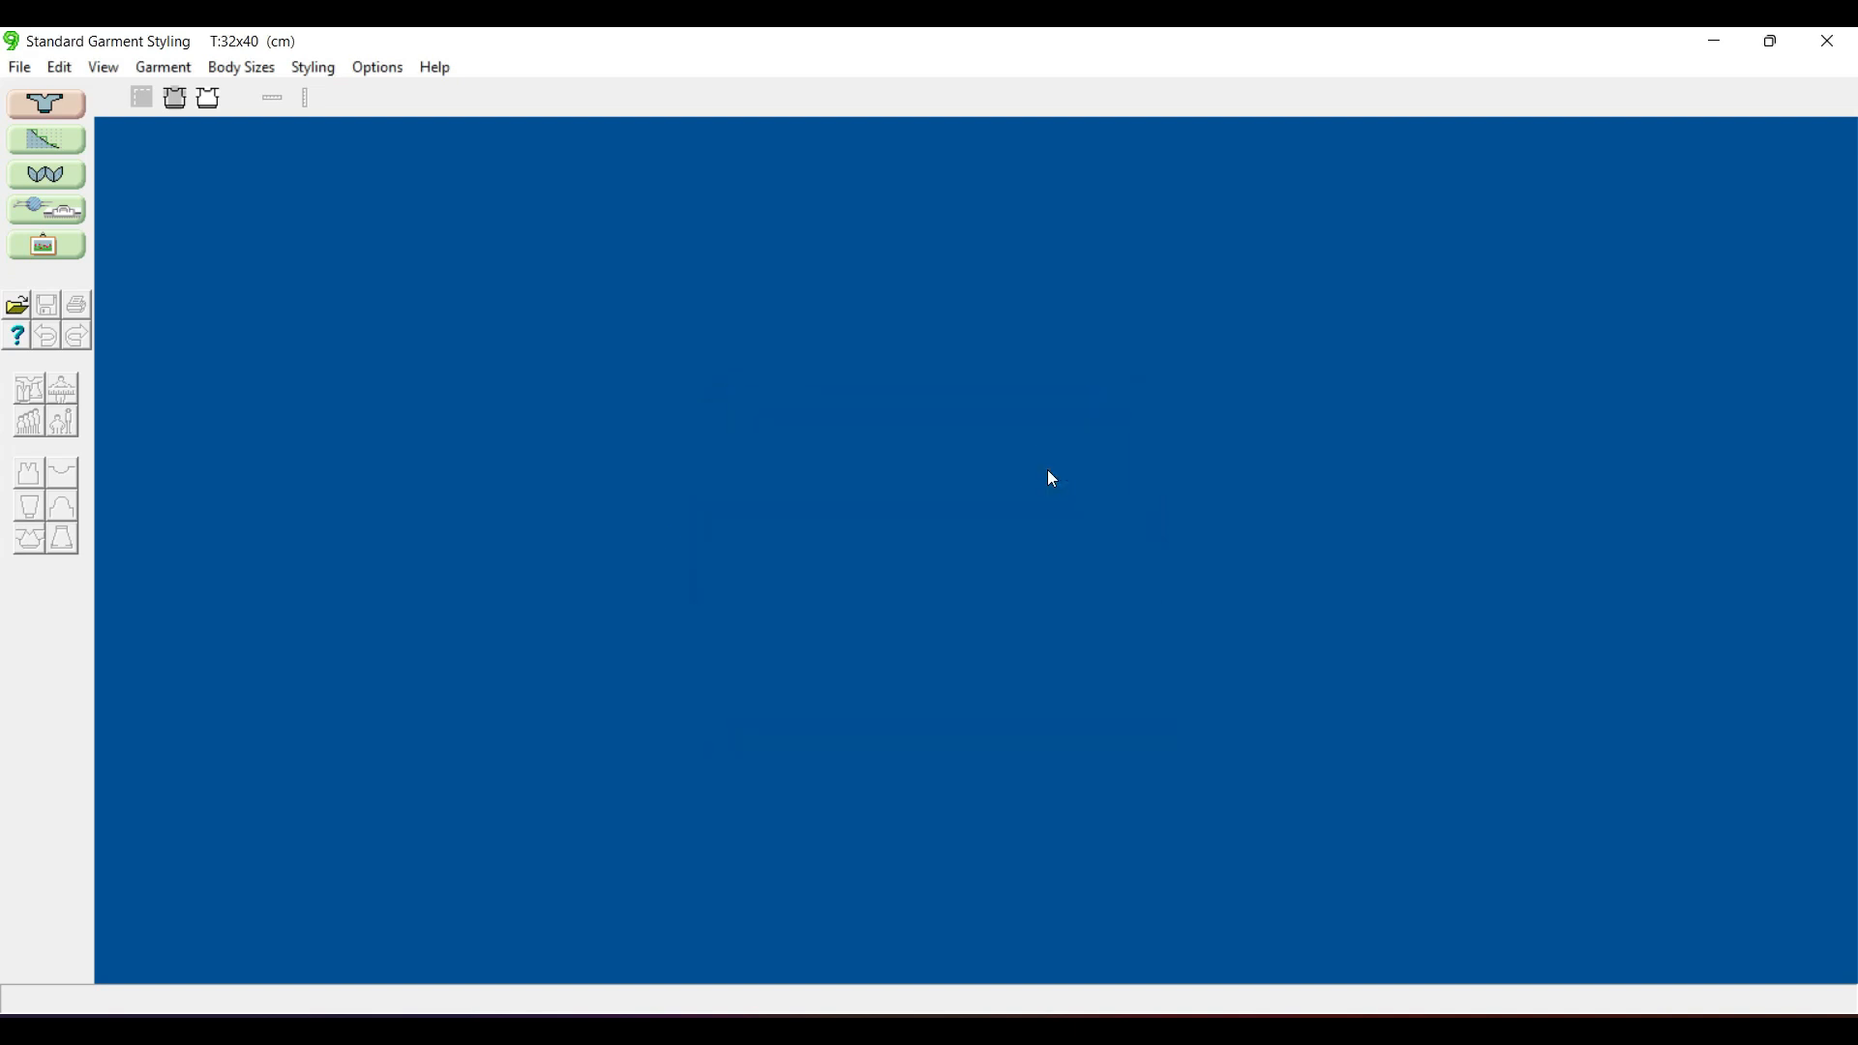
key(alt)
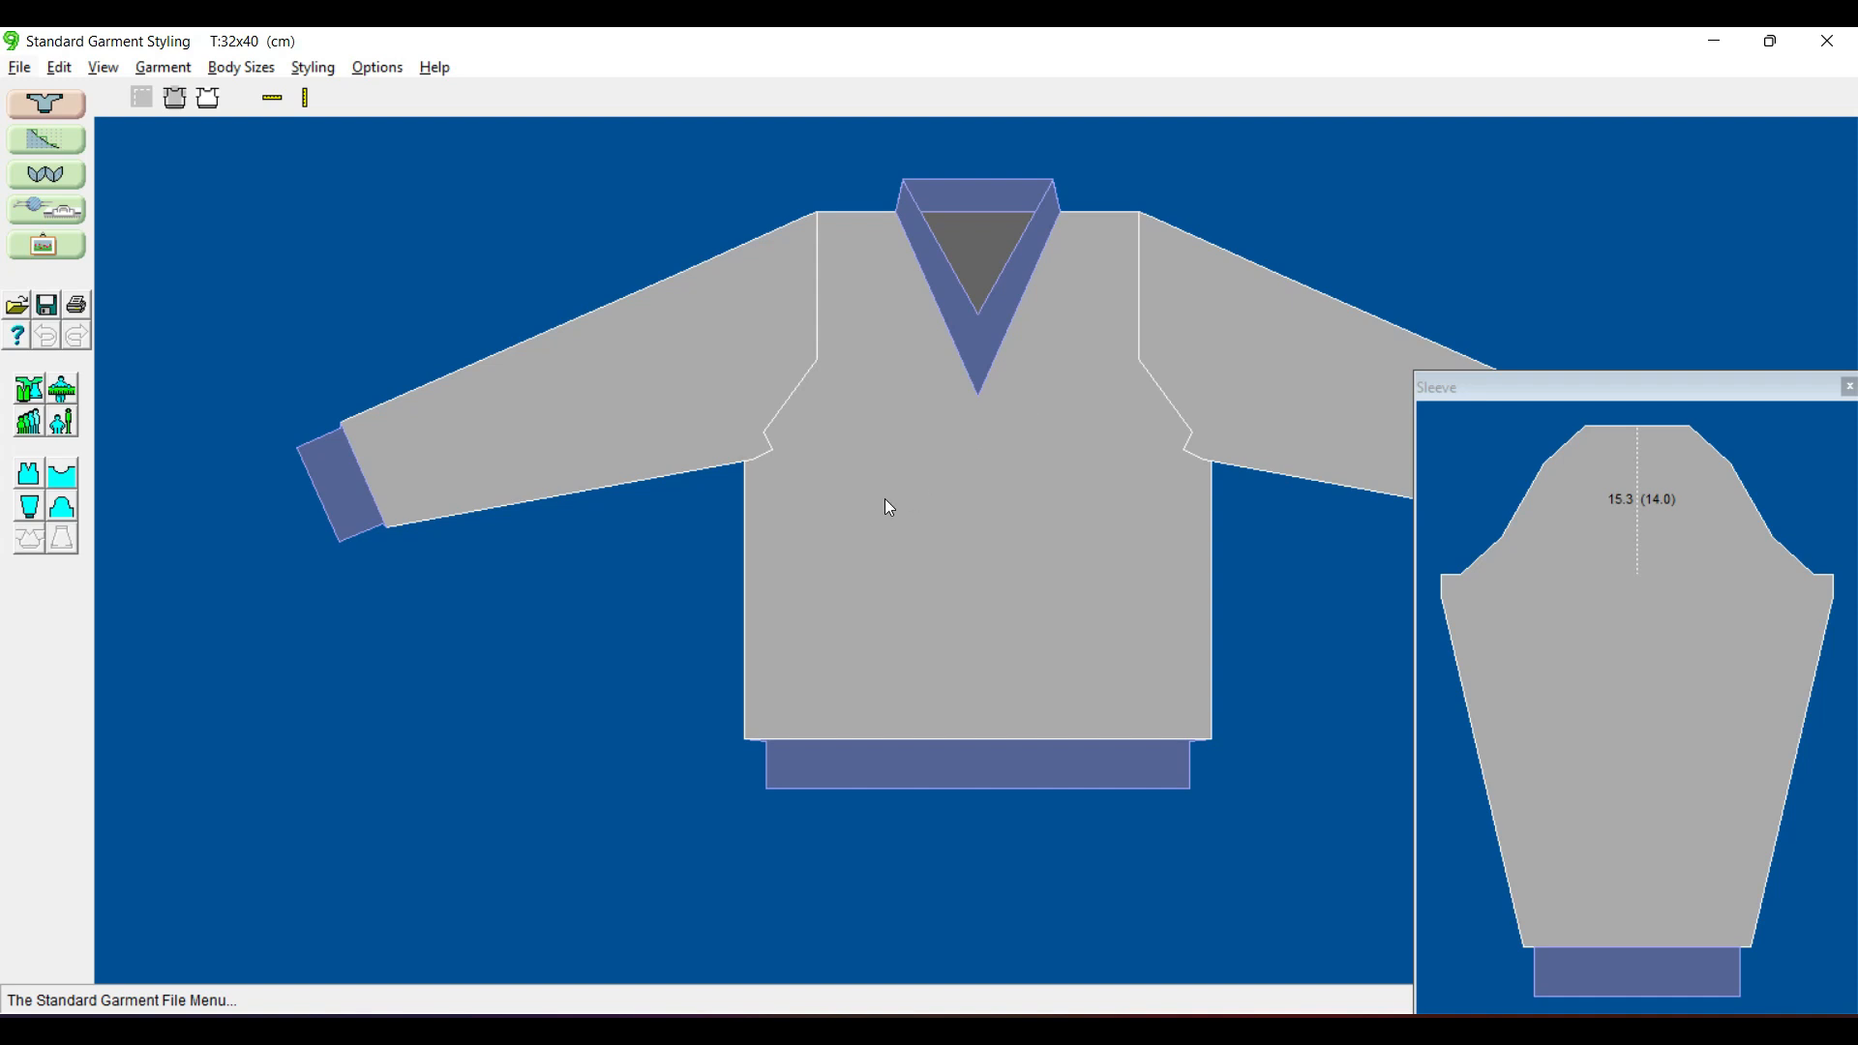
- Visit Original Pattern Drafting without saving the garment changes, then view Stitch Designer, Interactive Knitting and DesignaKnit Graphics Studio
click(48, 143)
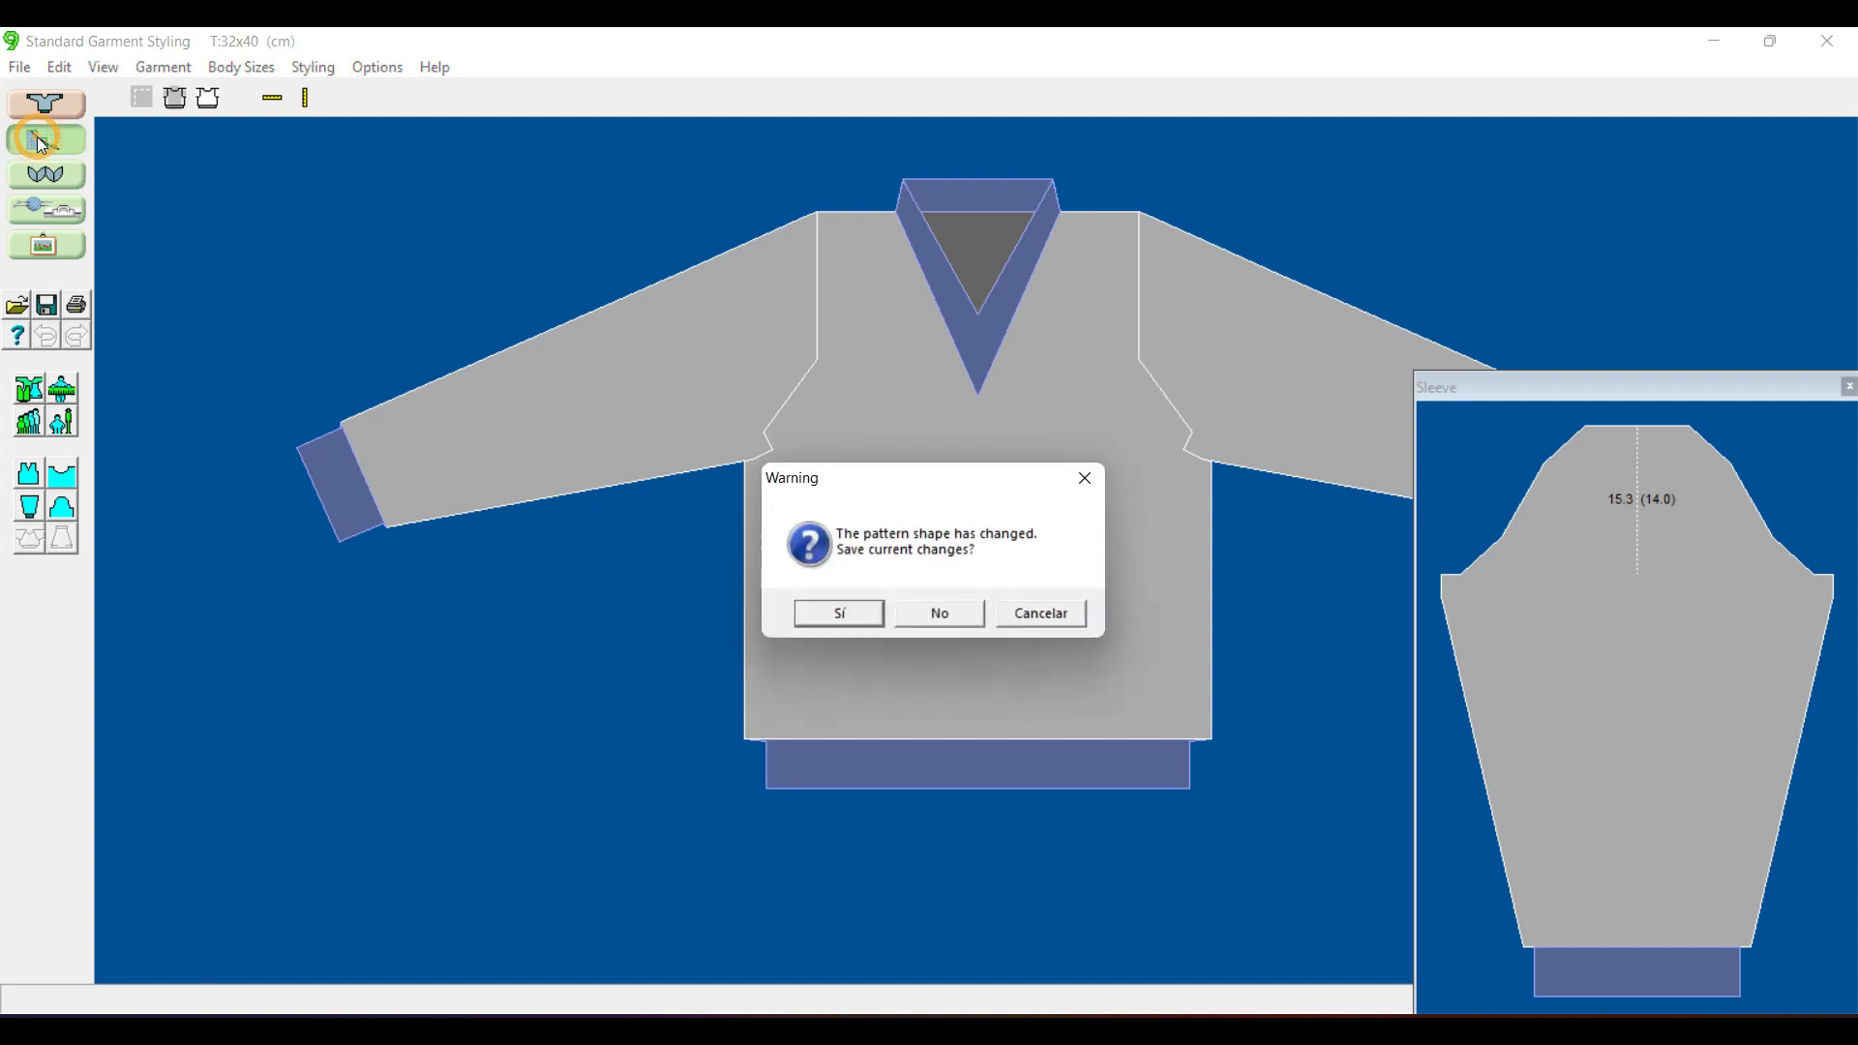
click(939, 613)
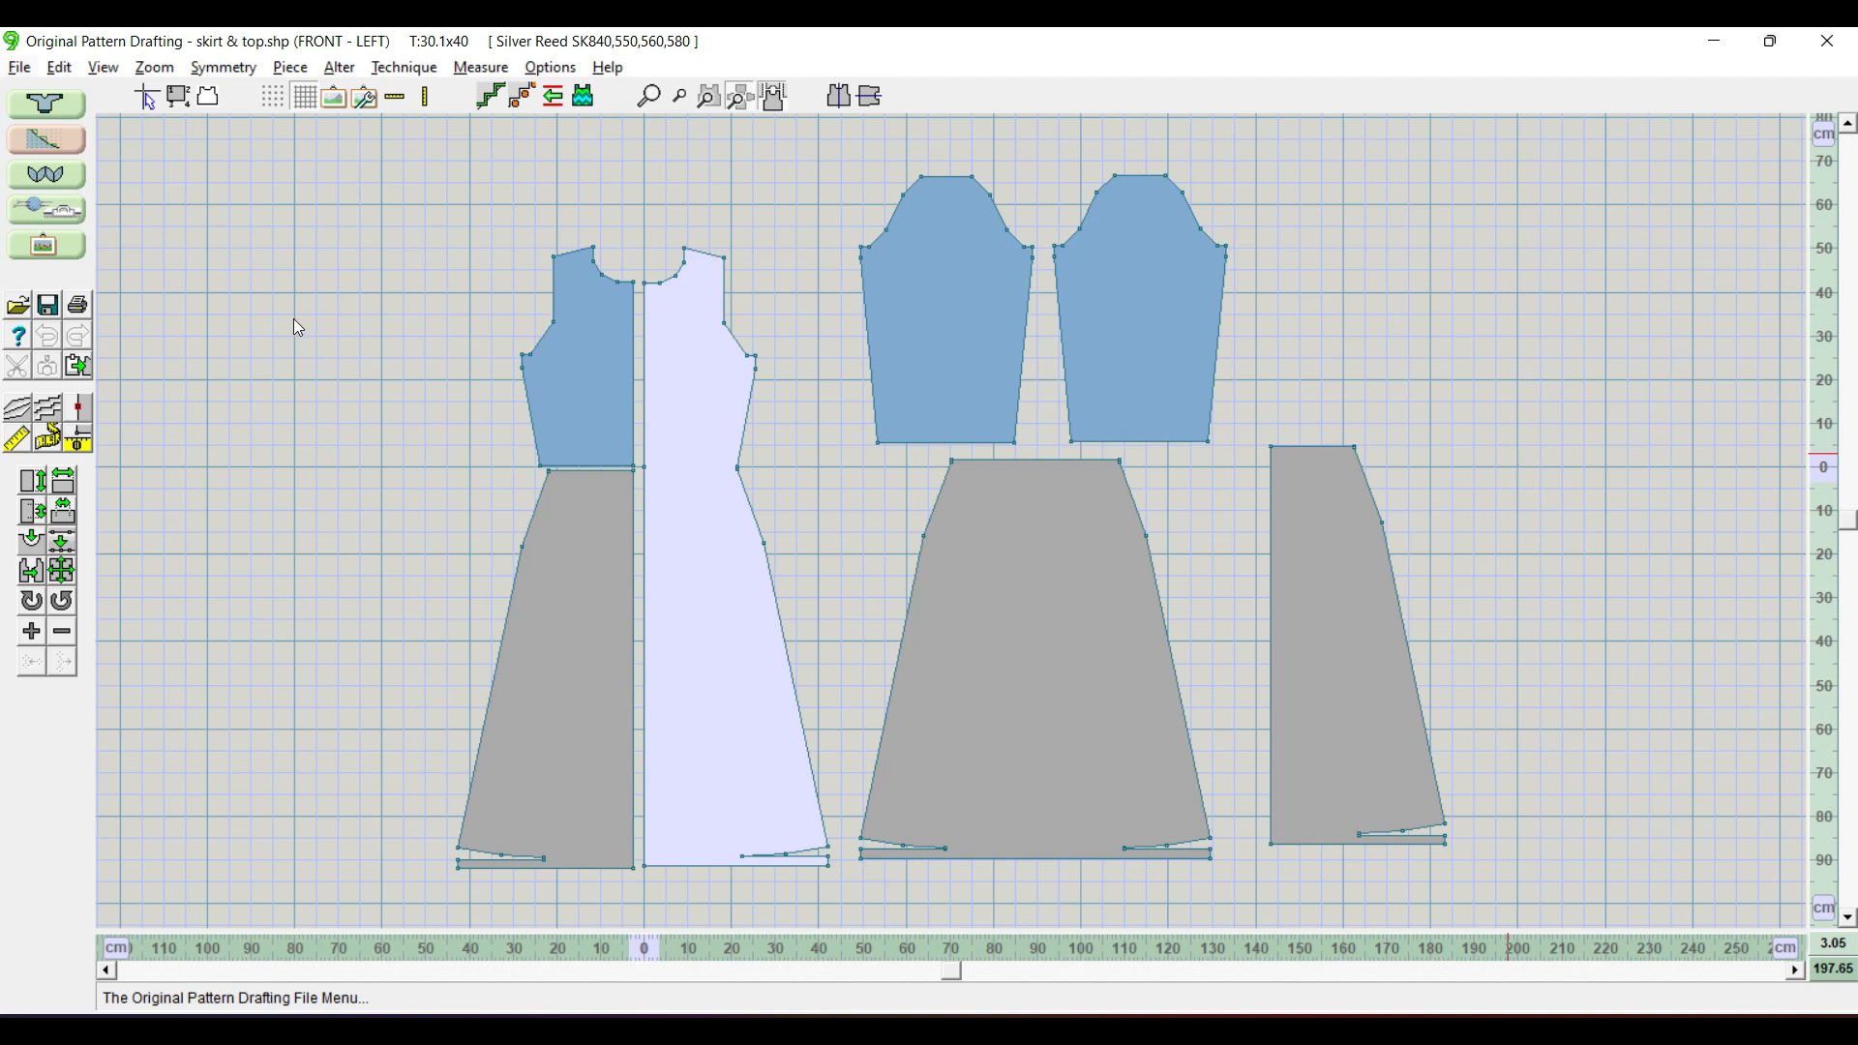
click(46, 179)
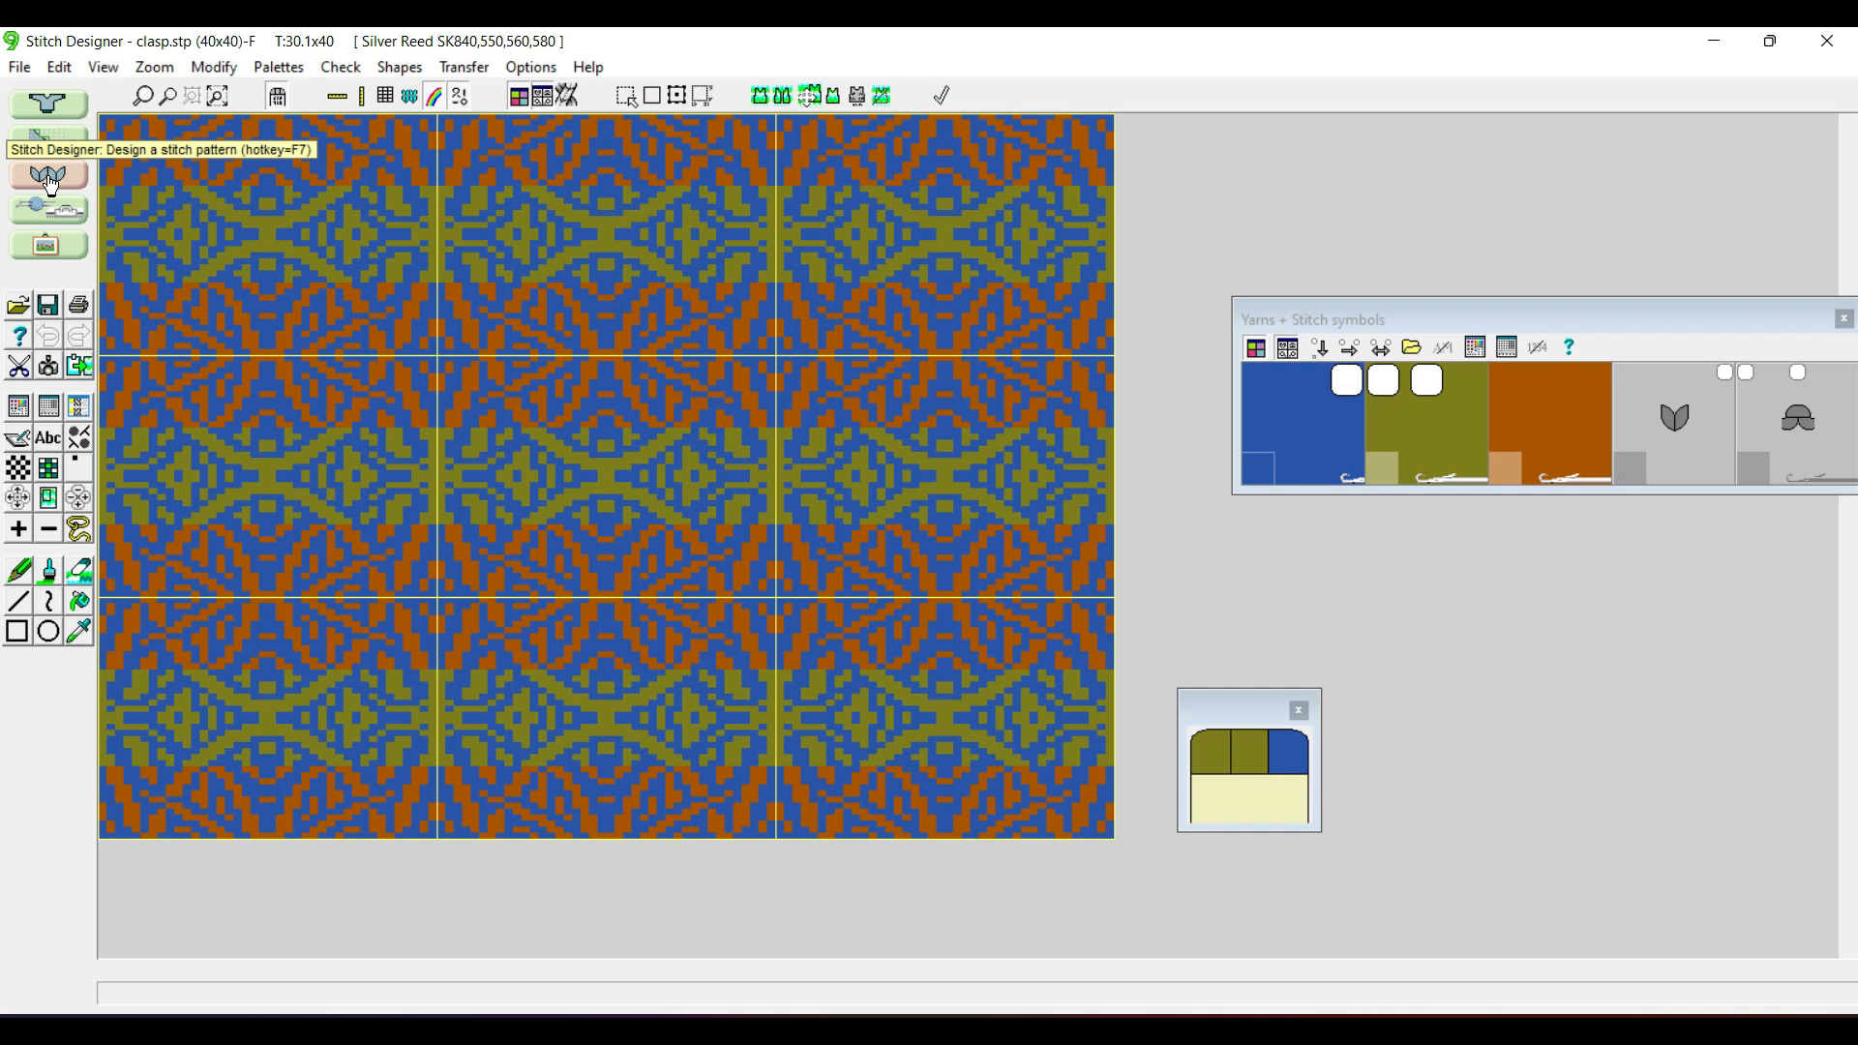
click(36, 213)
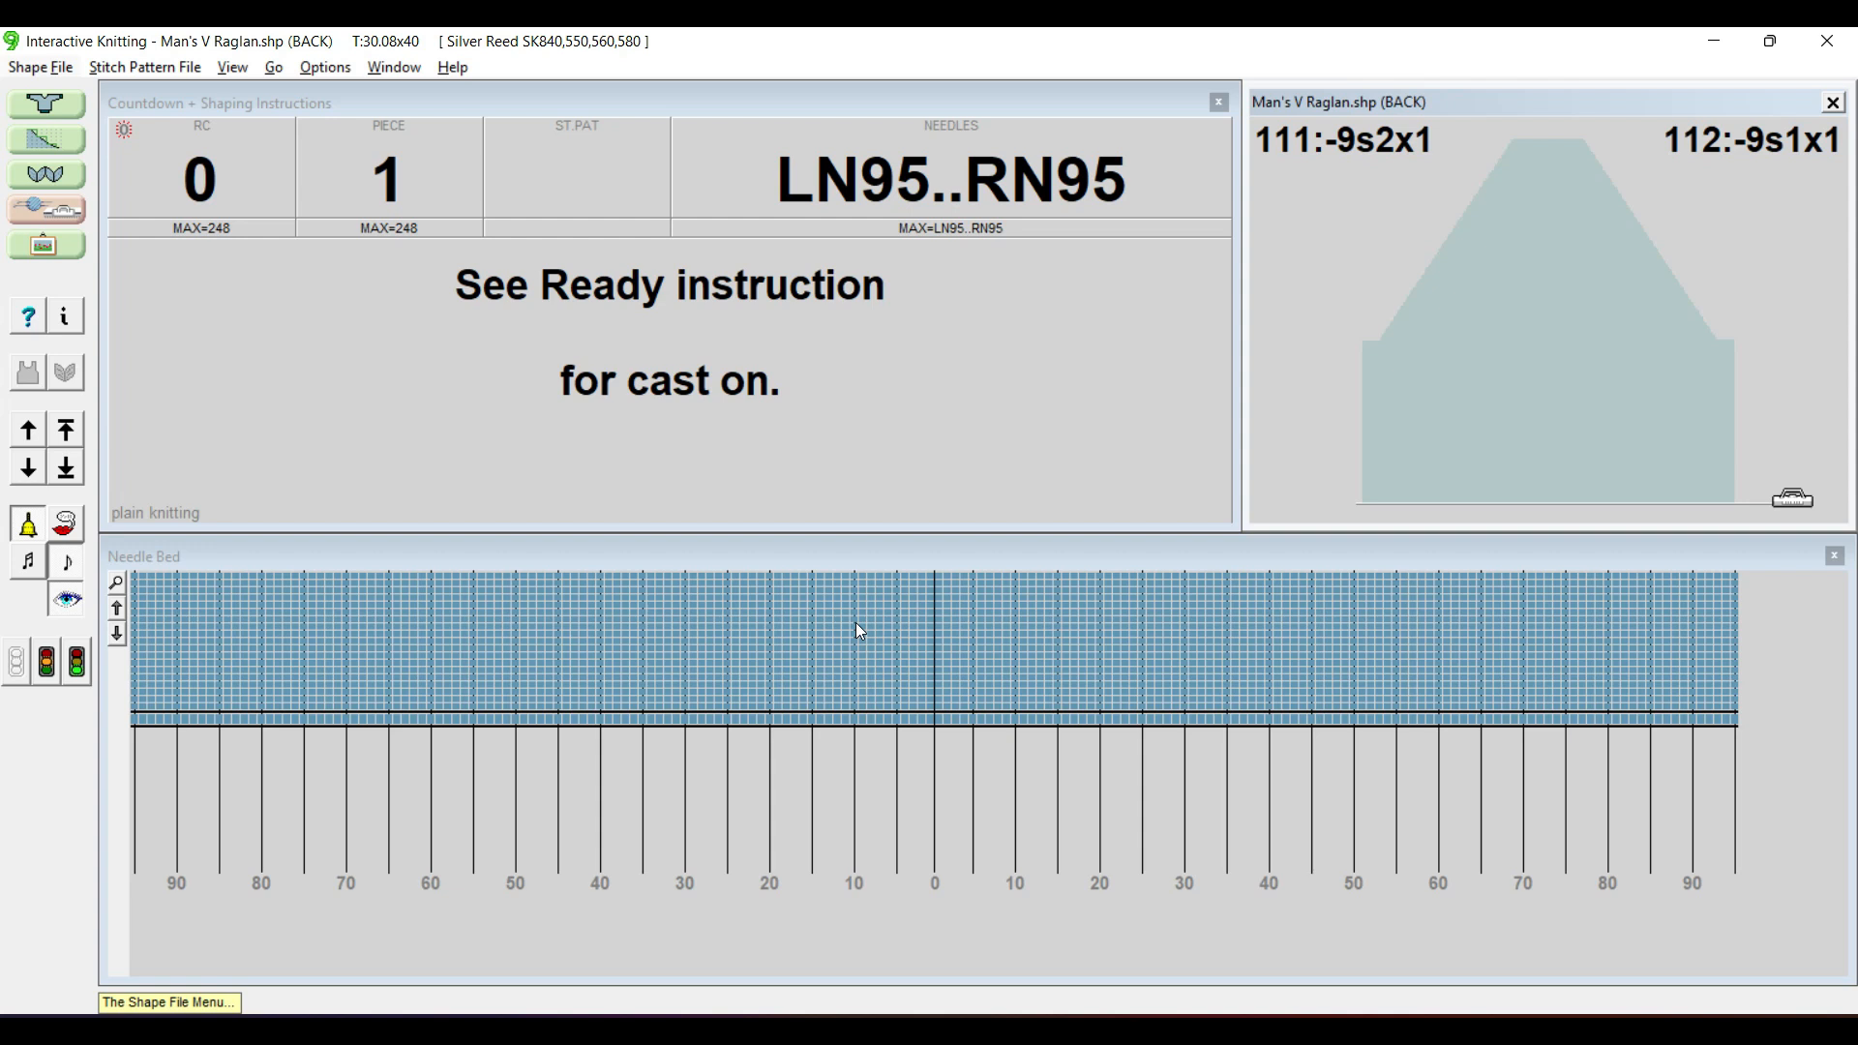
click(43, 248)
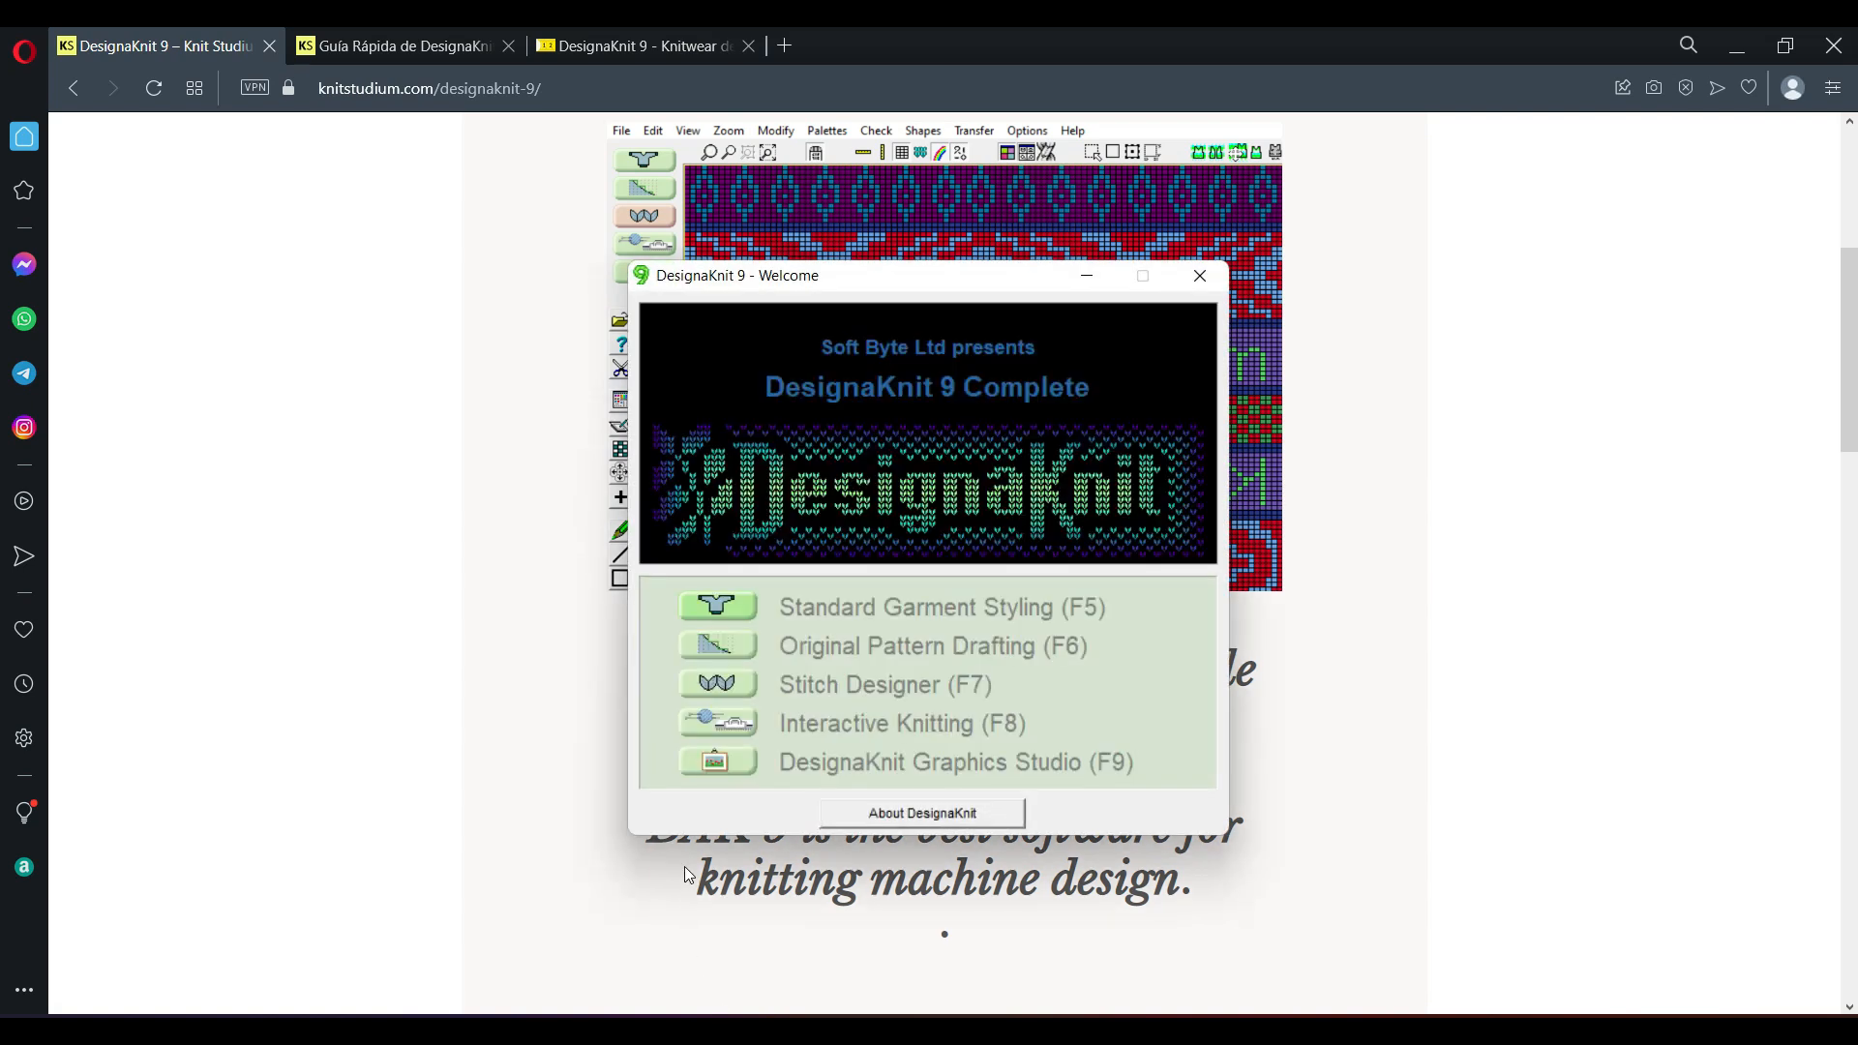
- Open Standard Garment Styling from the Welcome window, dismiss its startup dialog and start a new garment file
click(712, 606)
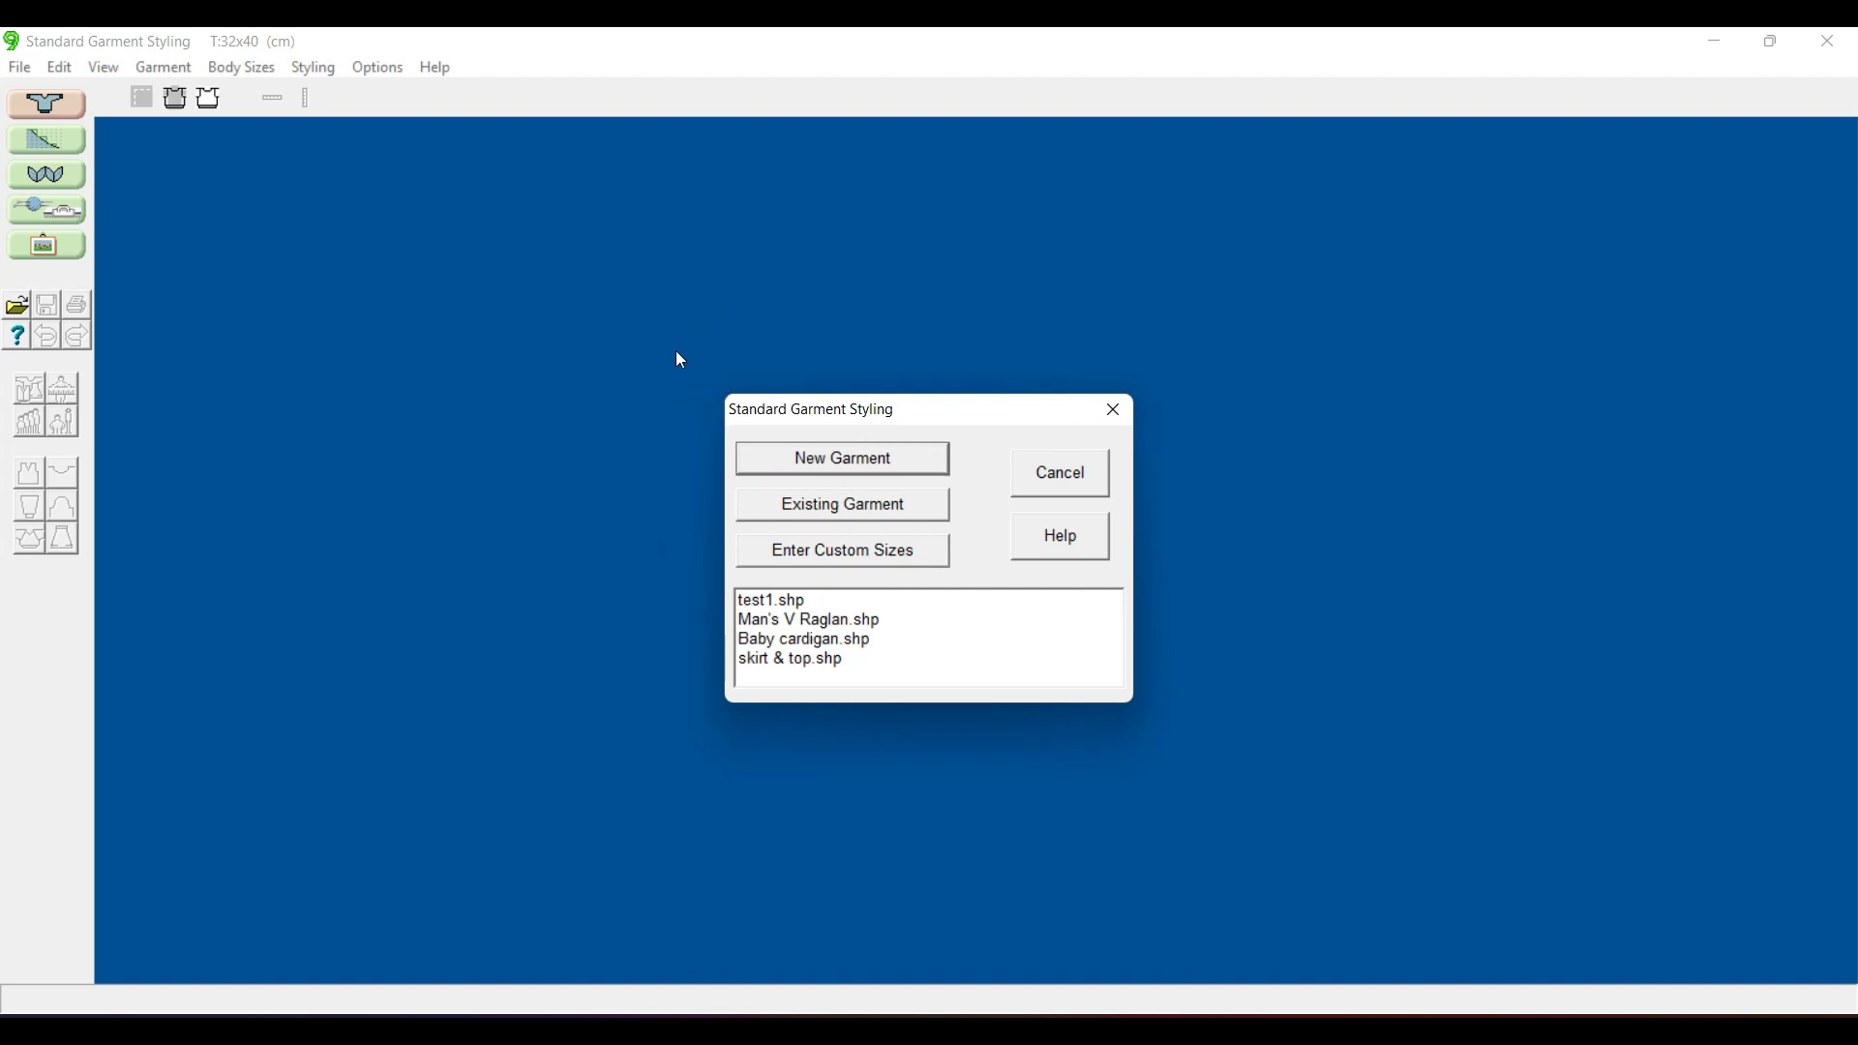
click(863, 468)
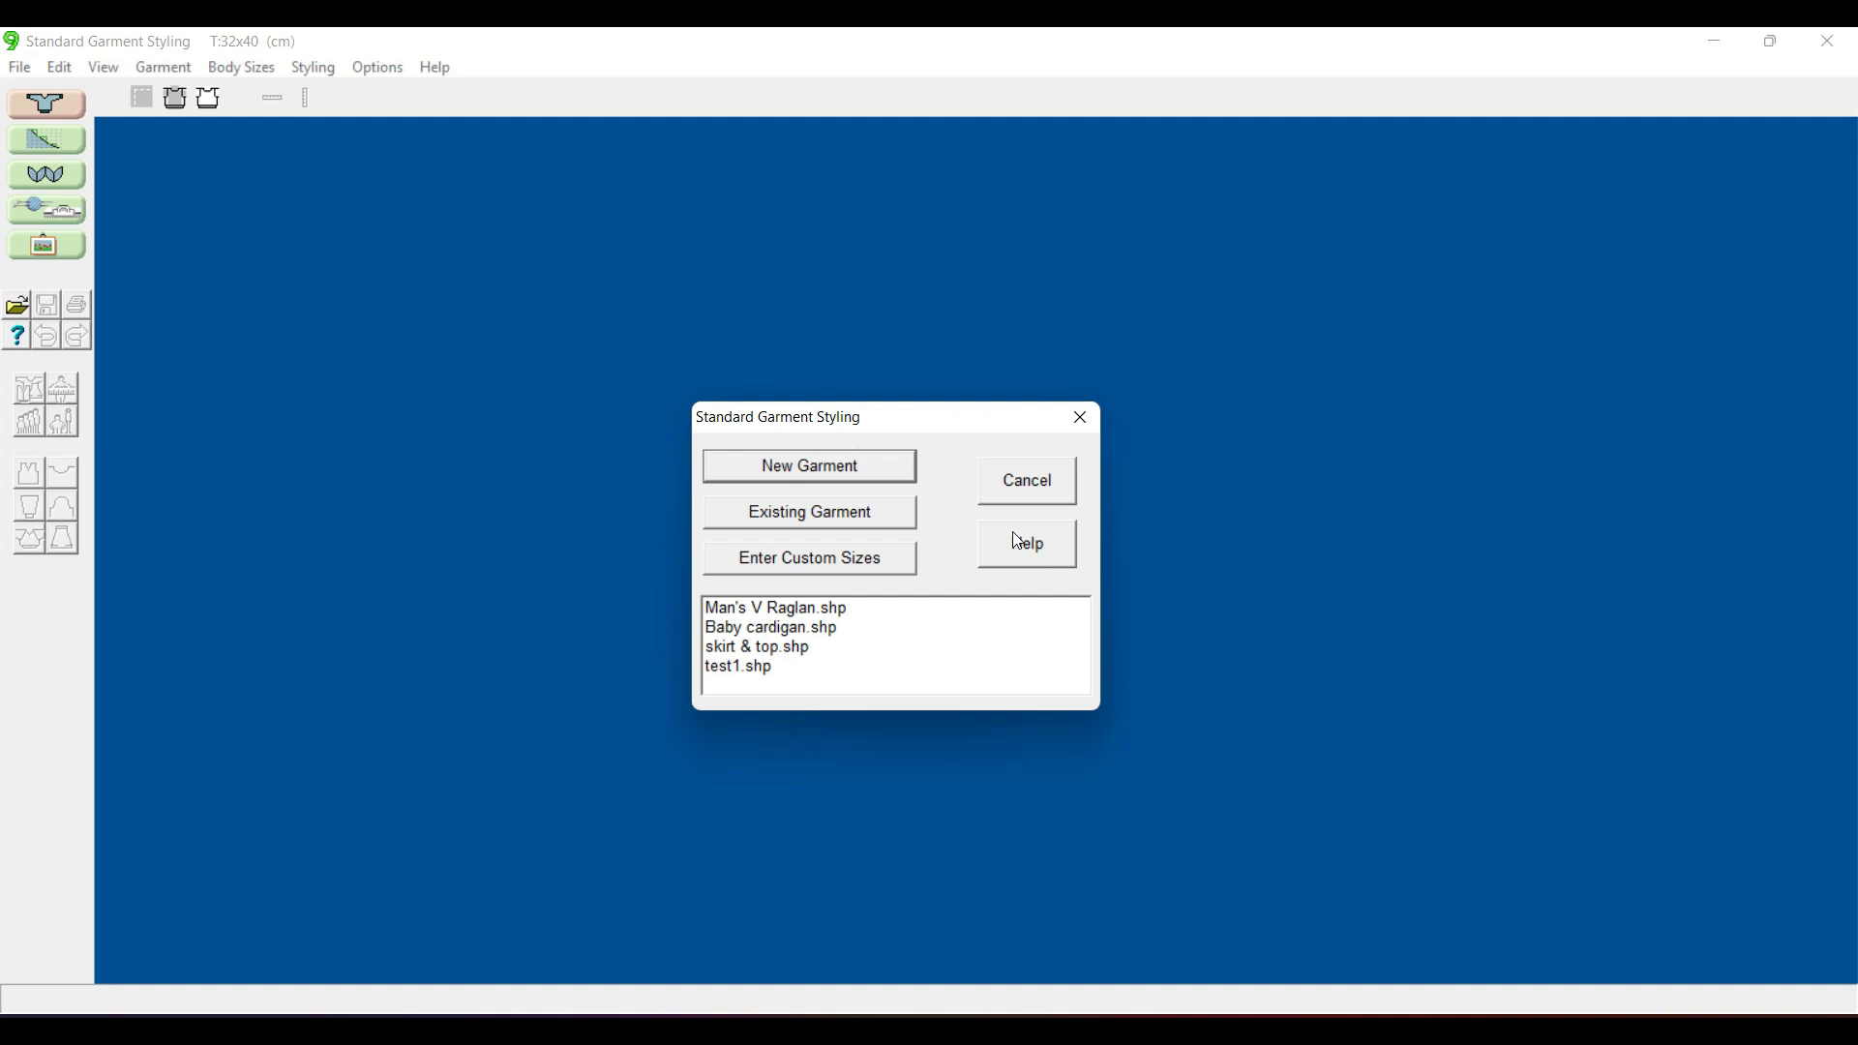
click(1082, 419)
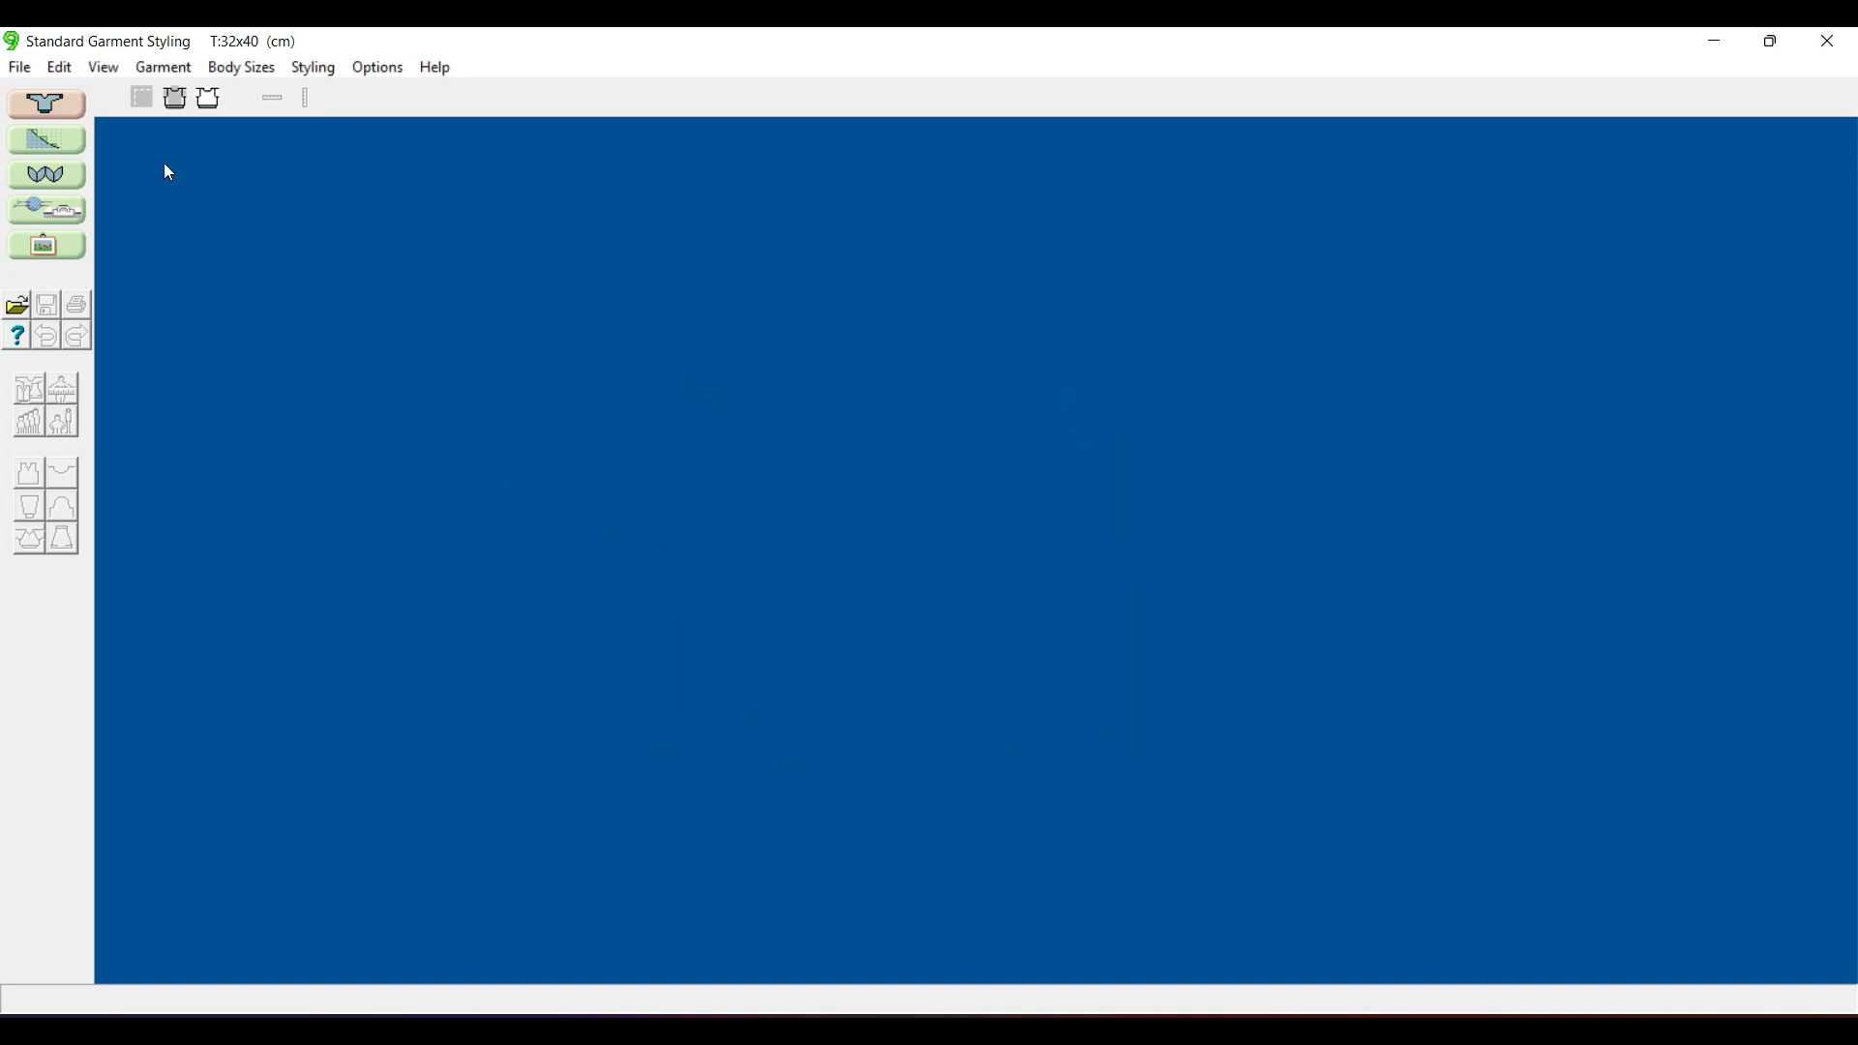
click(22, 70)
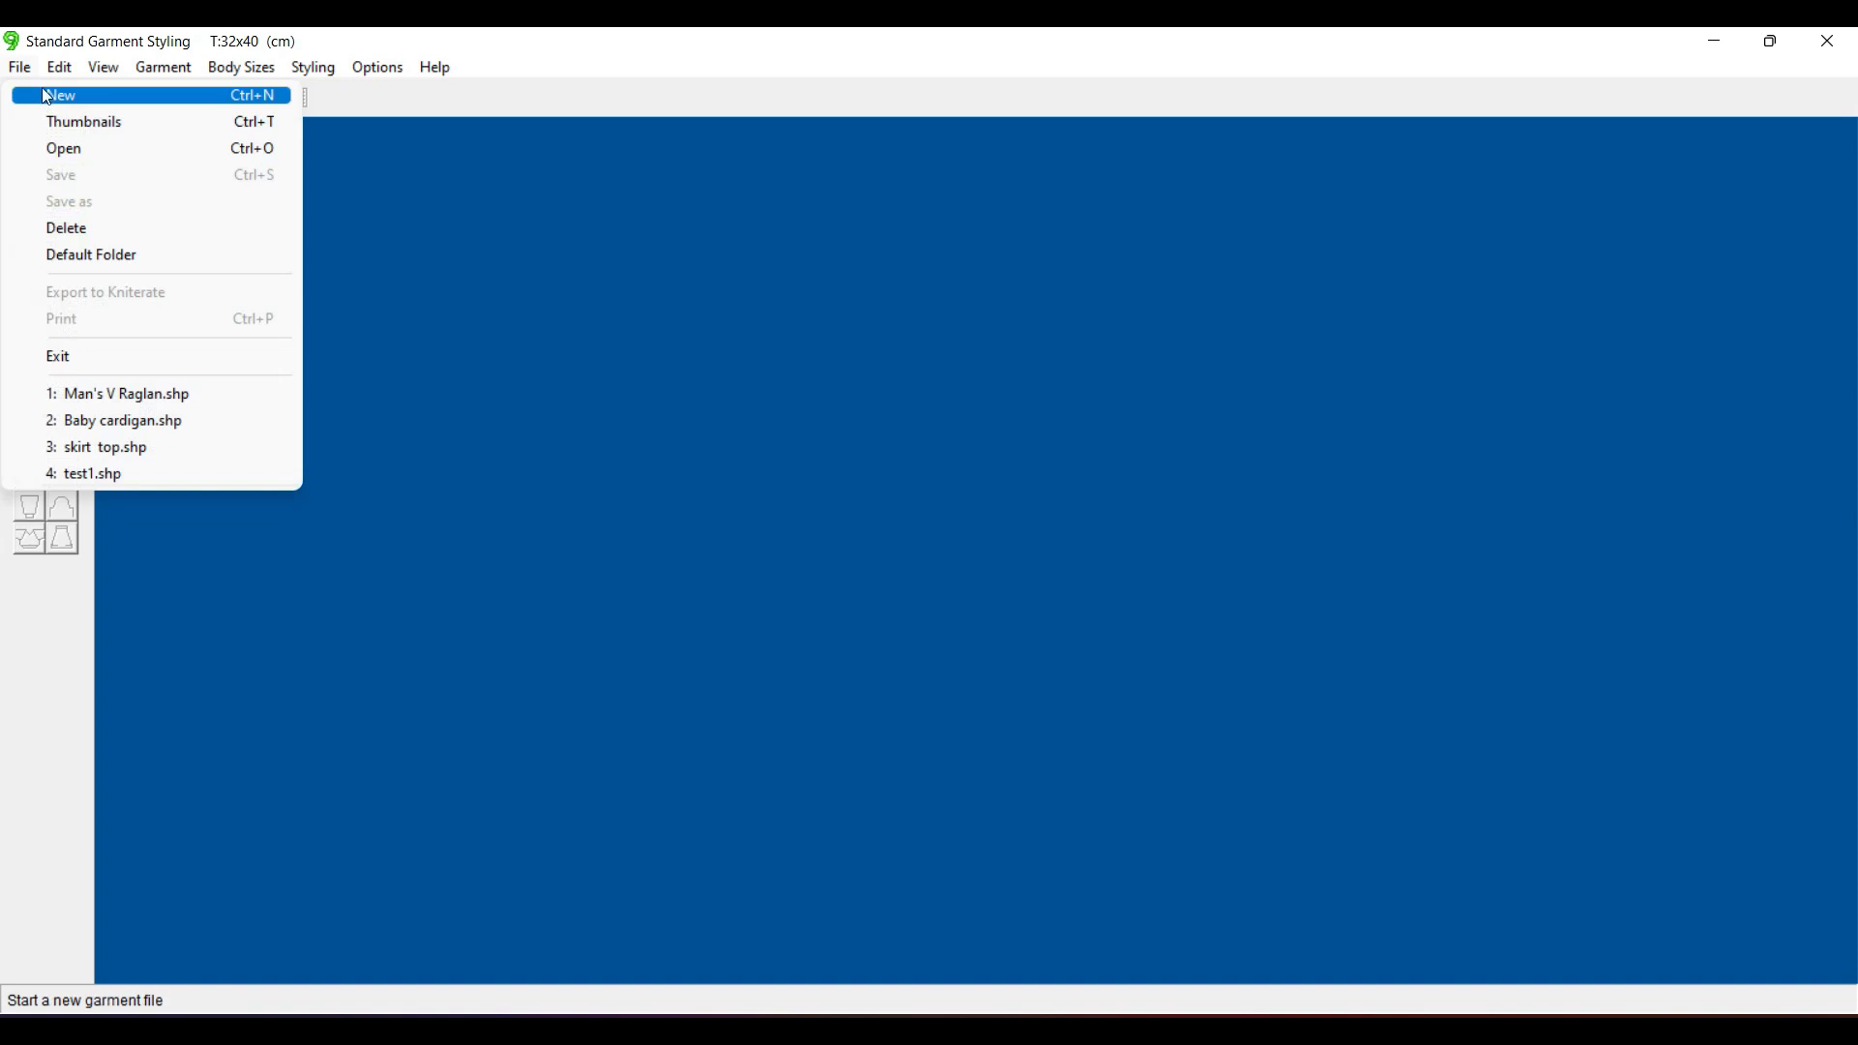
click(113, 96)
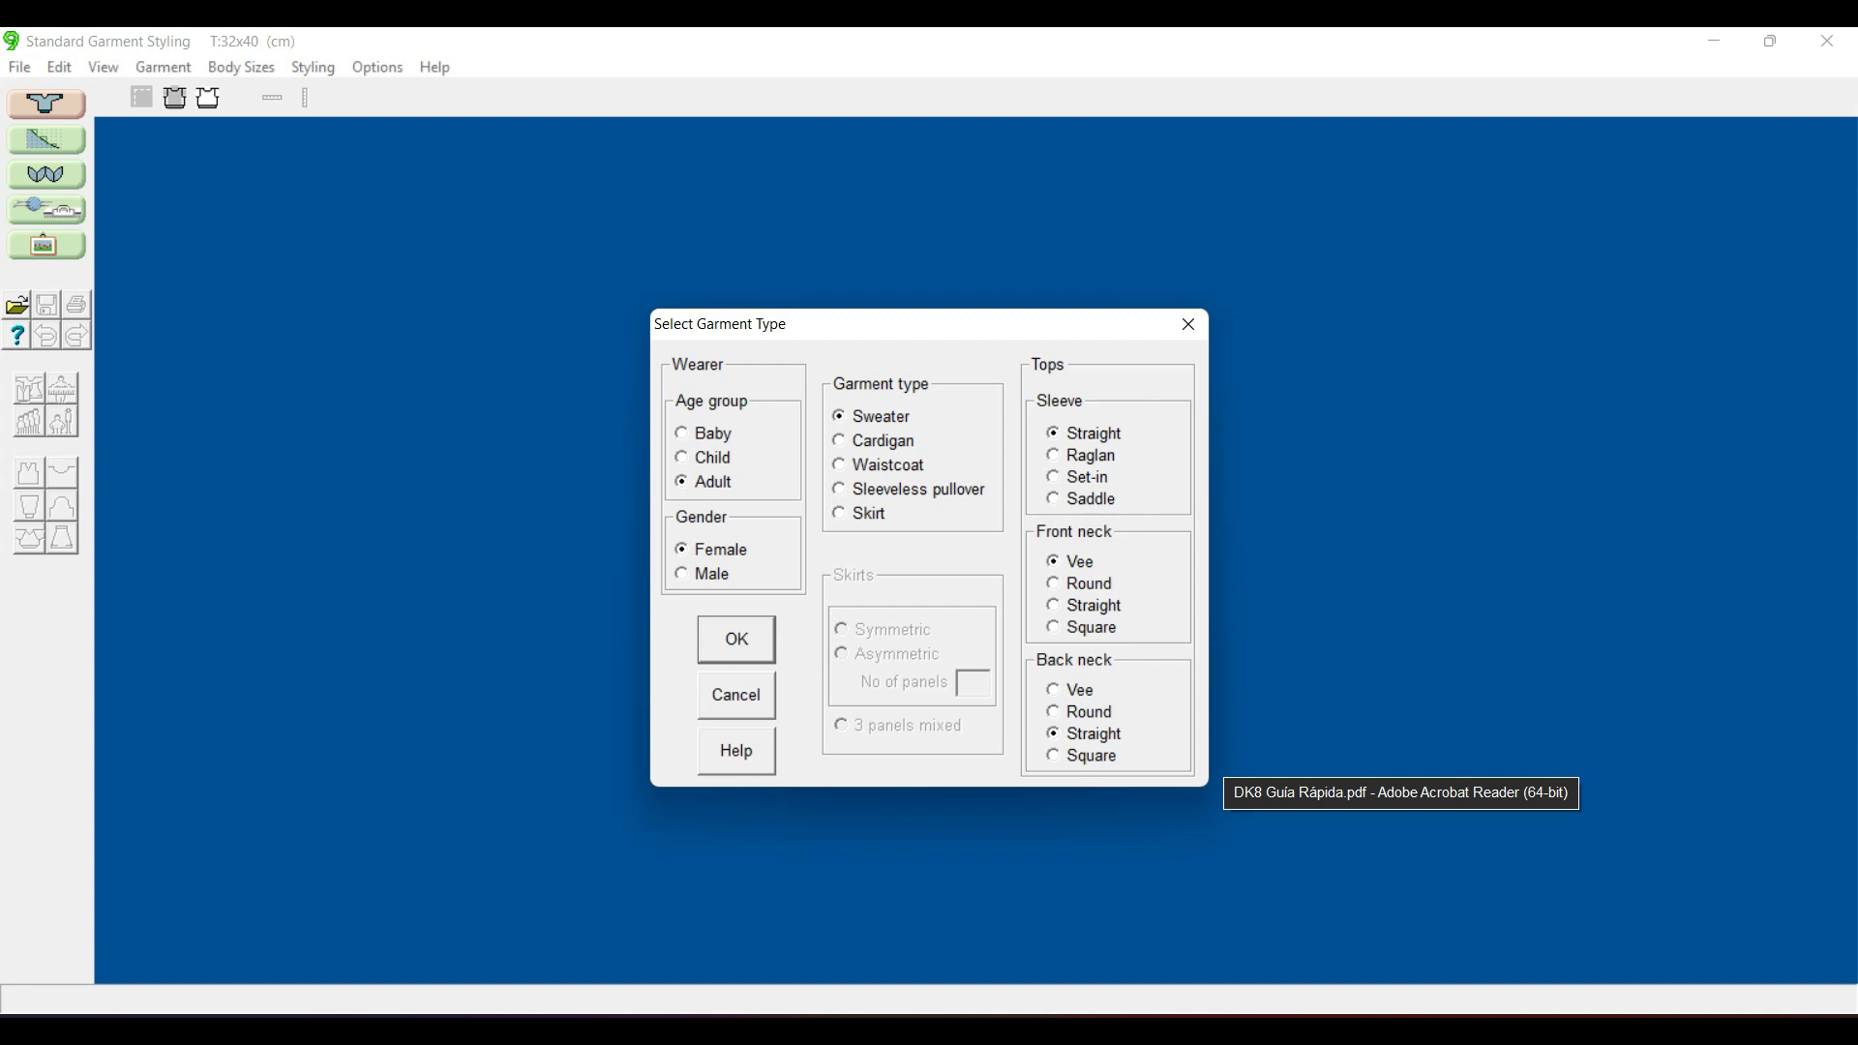
- Consult page 14 of DK8 Guía Rápida.pdf, then accept an adult female sweater with straight sleeves, vee front neck and straight back neck
click(1401, 900)
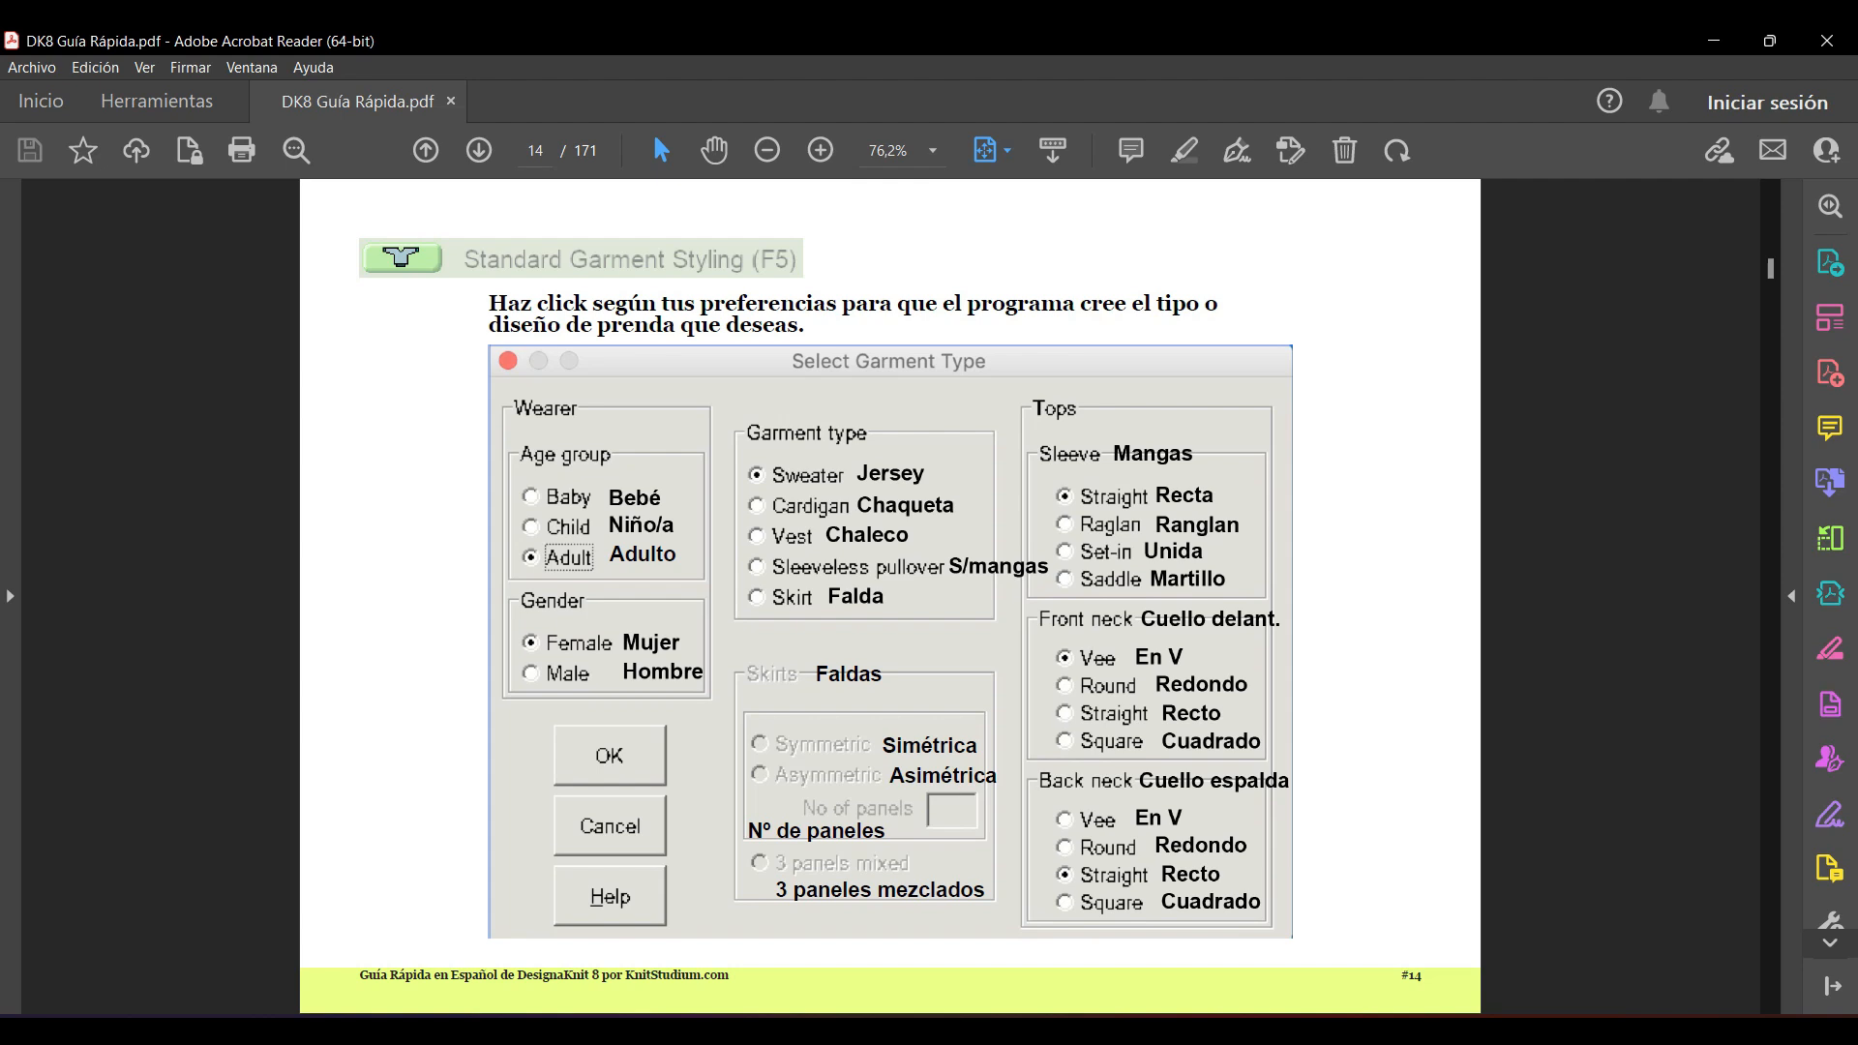
click(1714, 47)
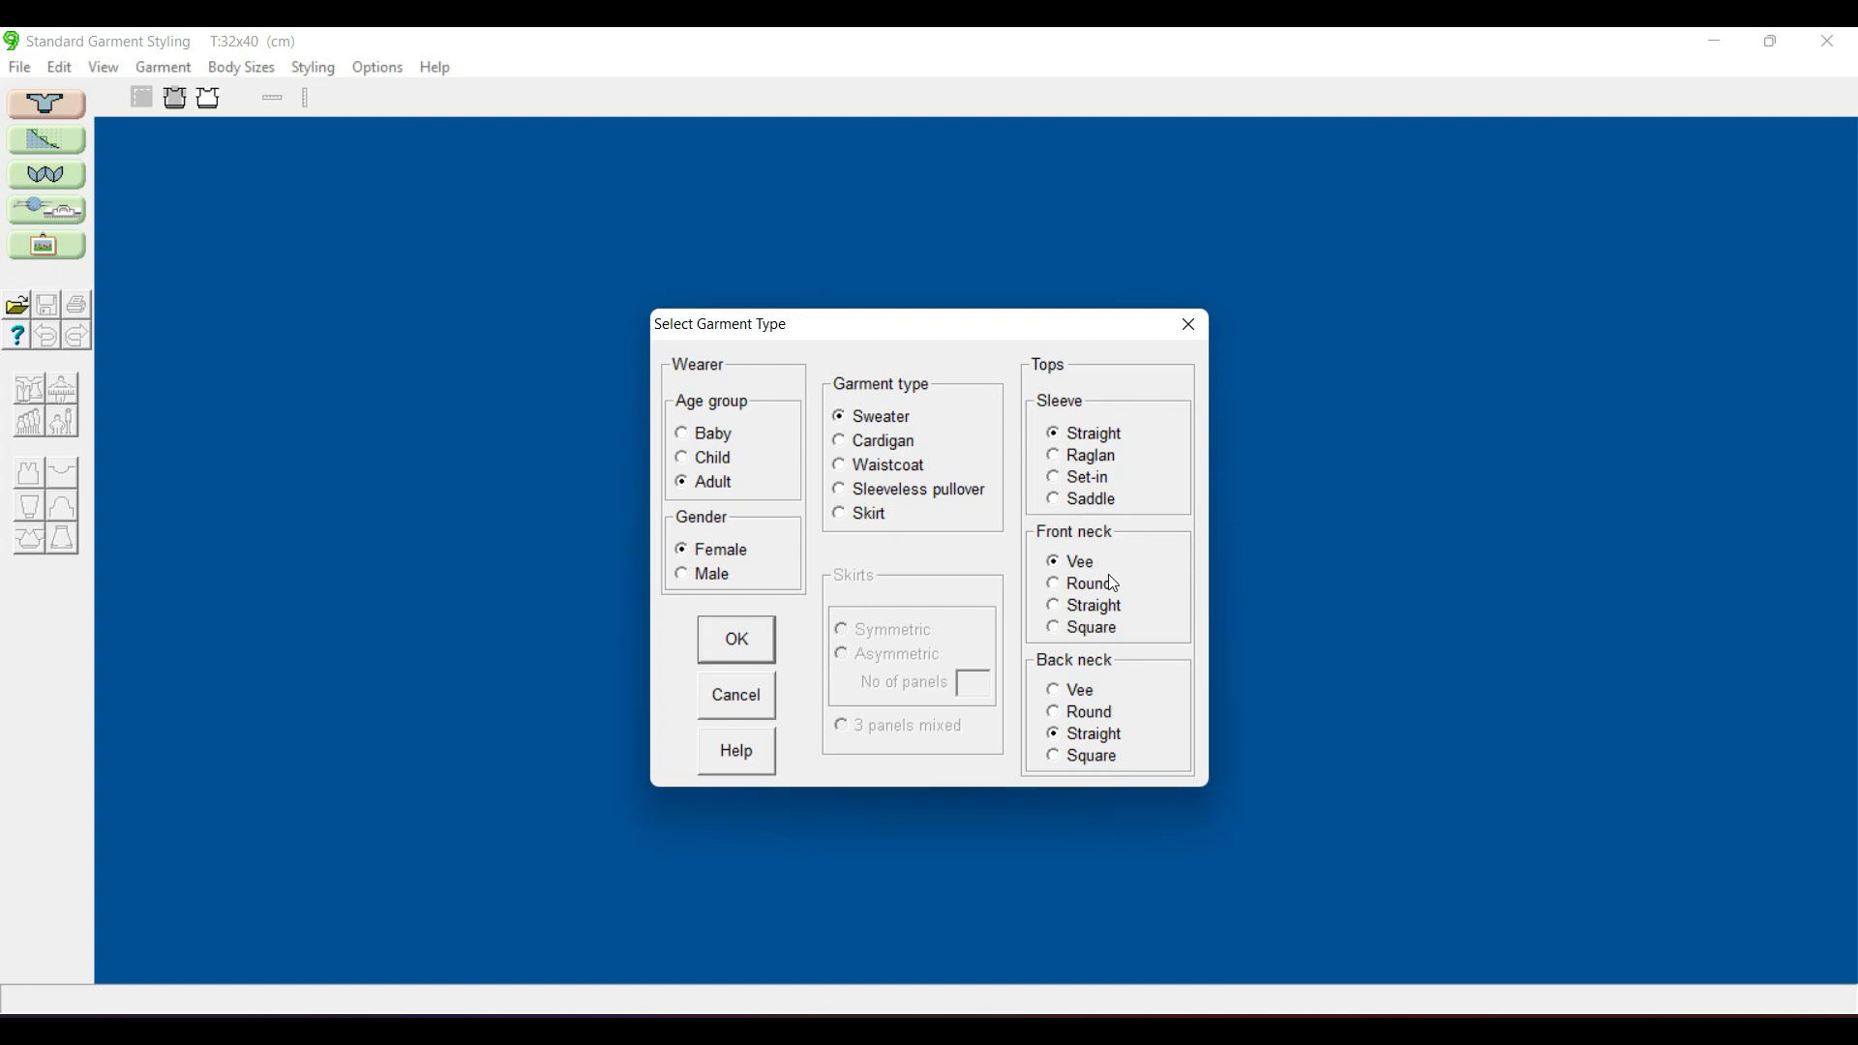
click(749, 644)
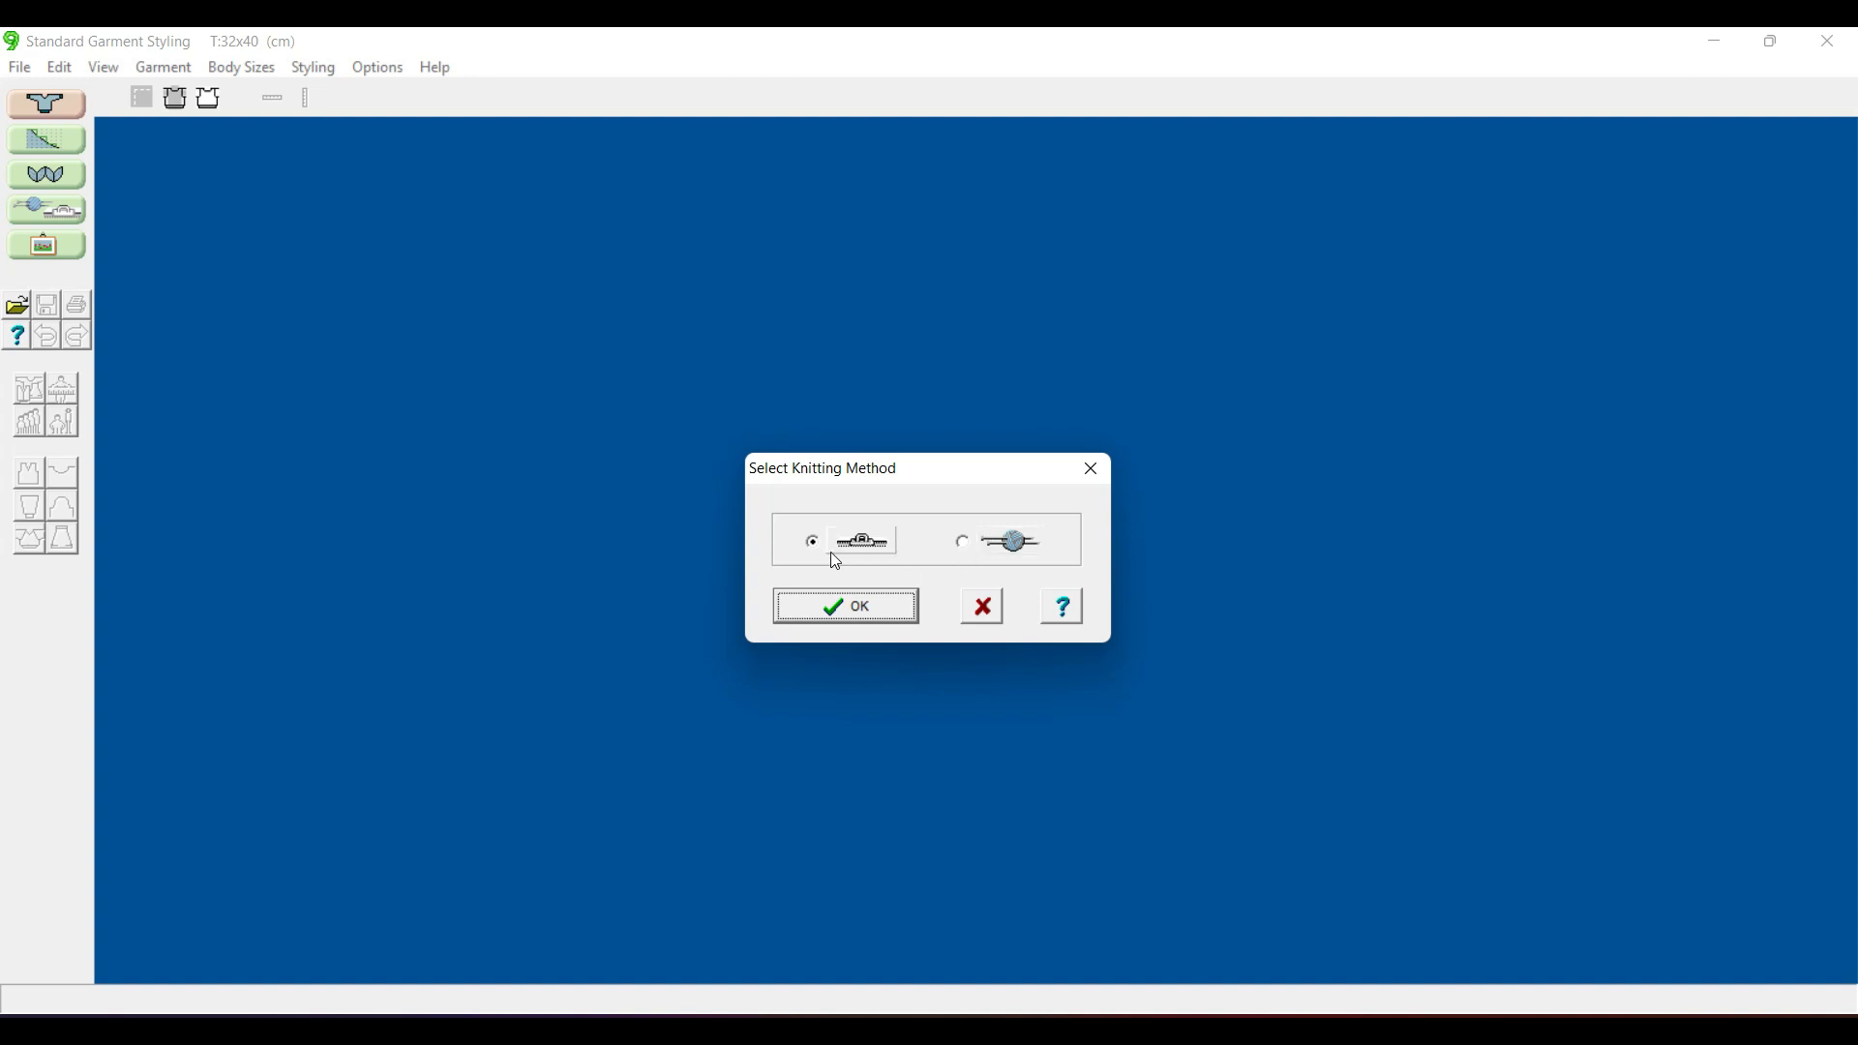
- Choose machine knitting as the knitting method and select the Silver Reed SK840,550,560,580 machine
click(858, 619)
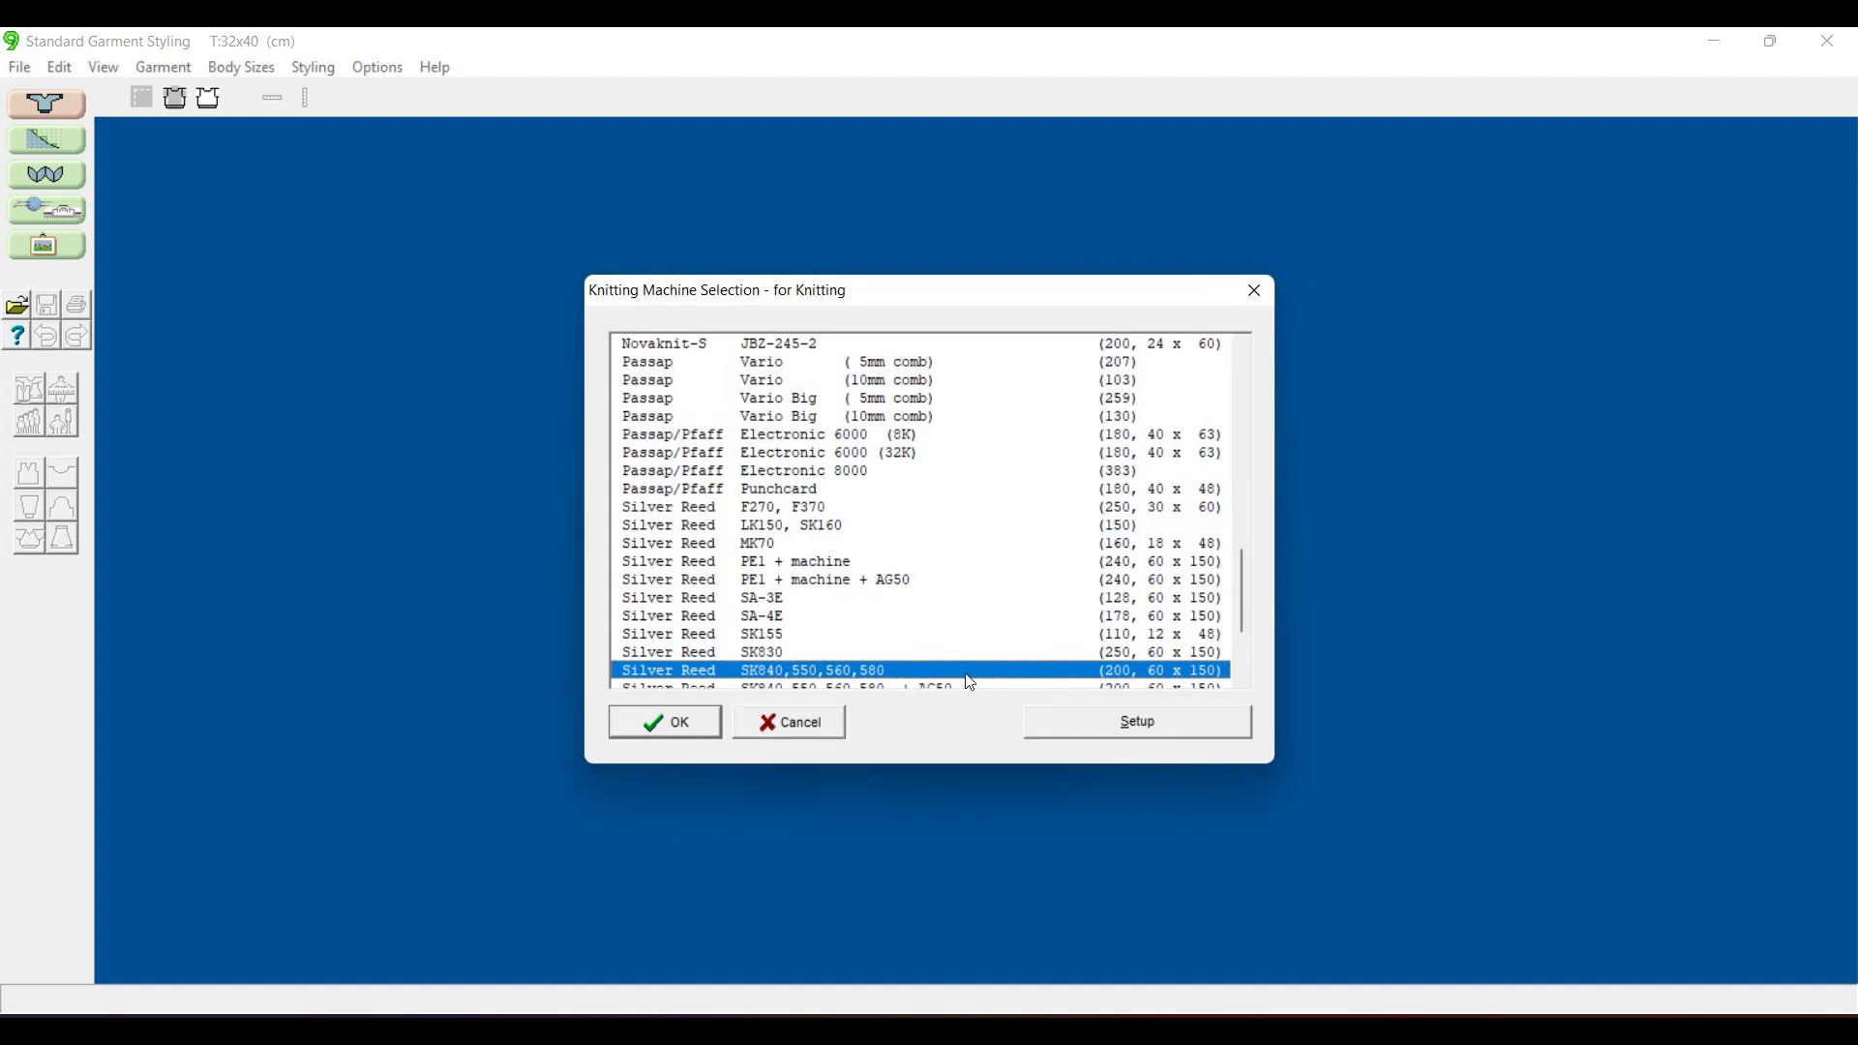
click(684, 733)
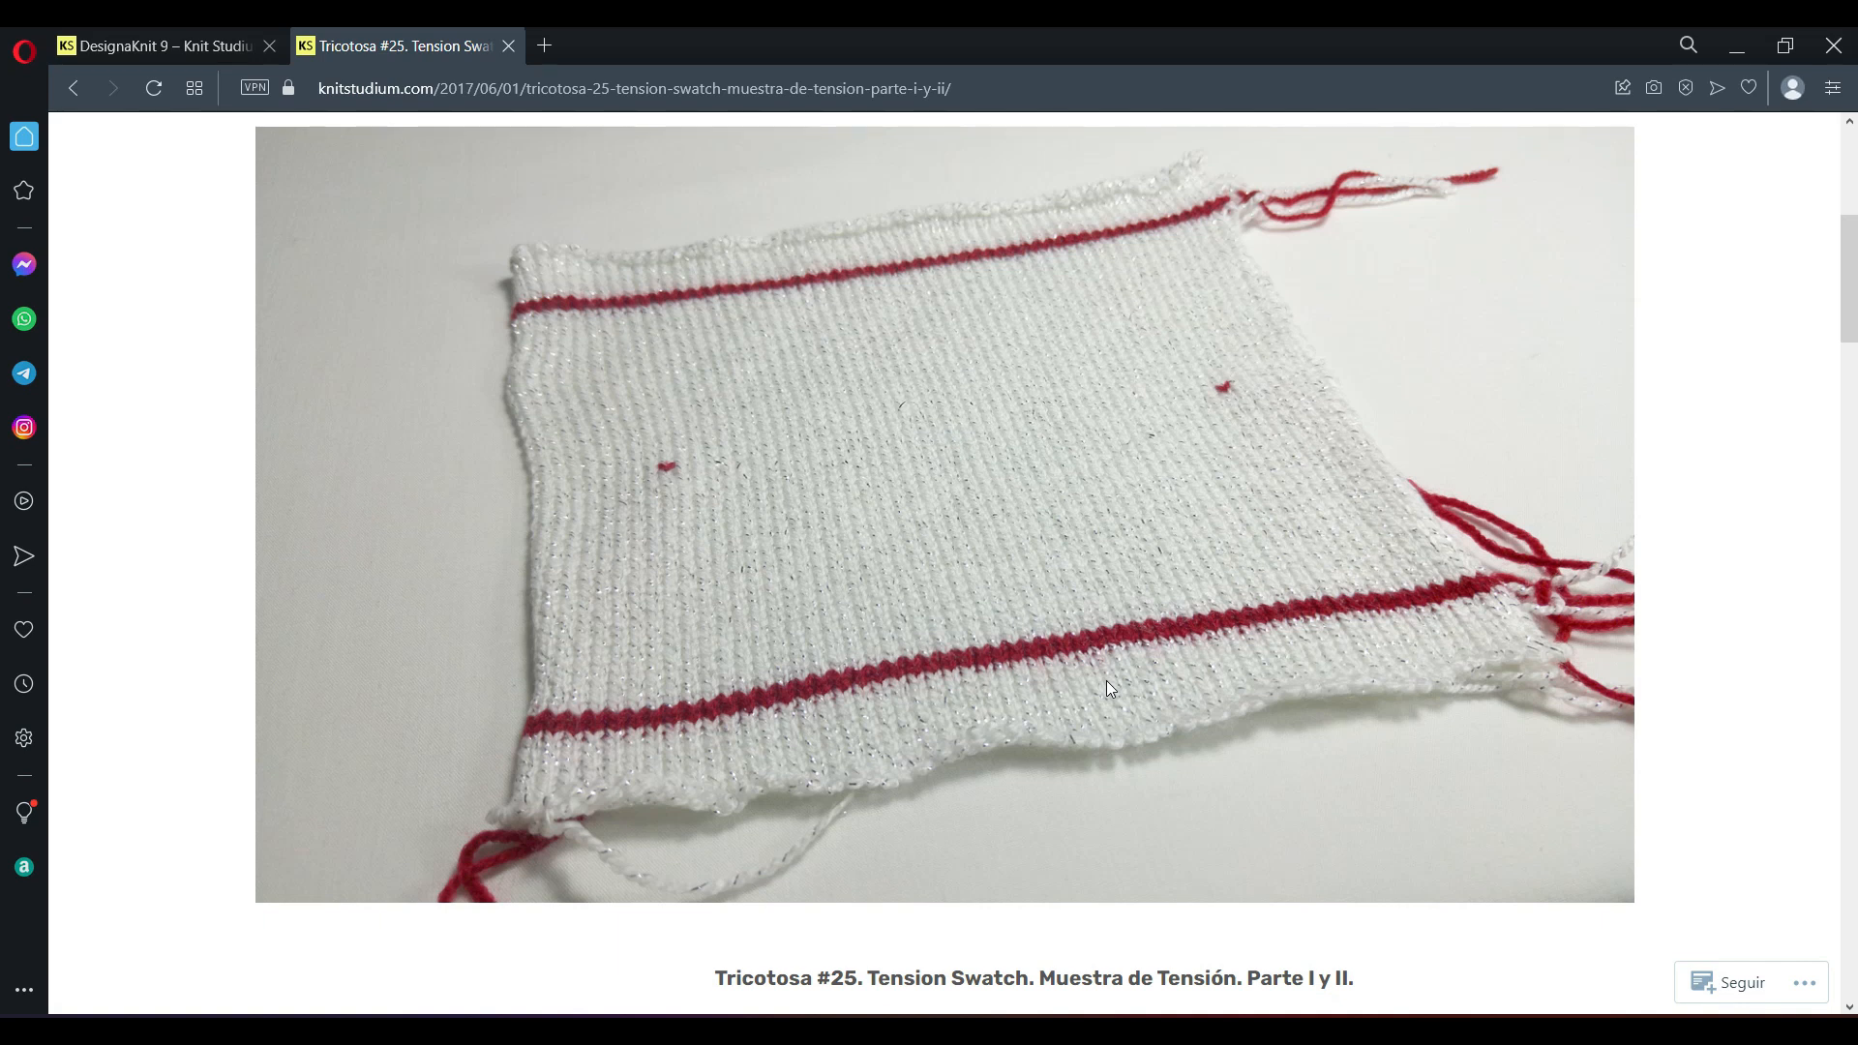
- Return to DesignaKnit and accept main tensions of 32 stitches and 40 rows per 10 cm, leaving the tension dial setting and notes empty
click(754, 1029)
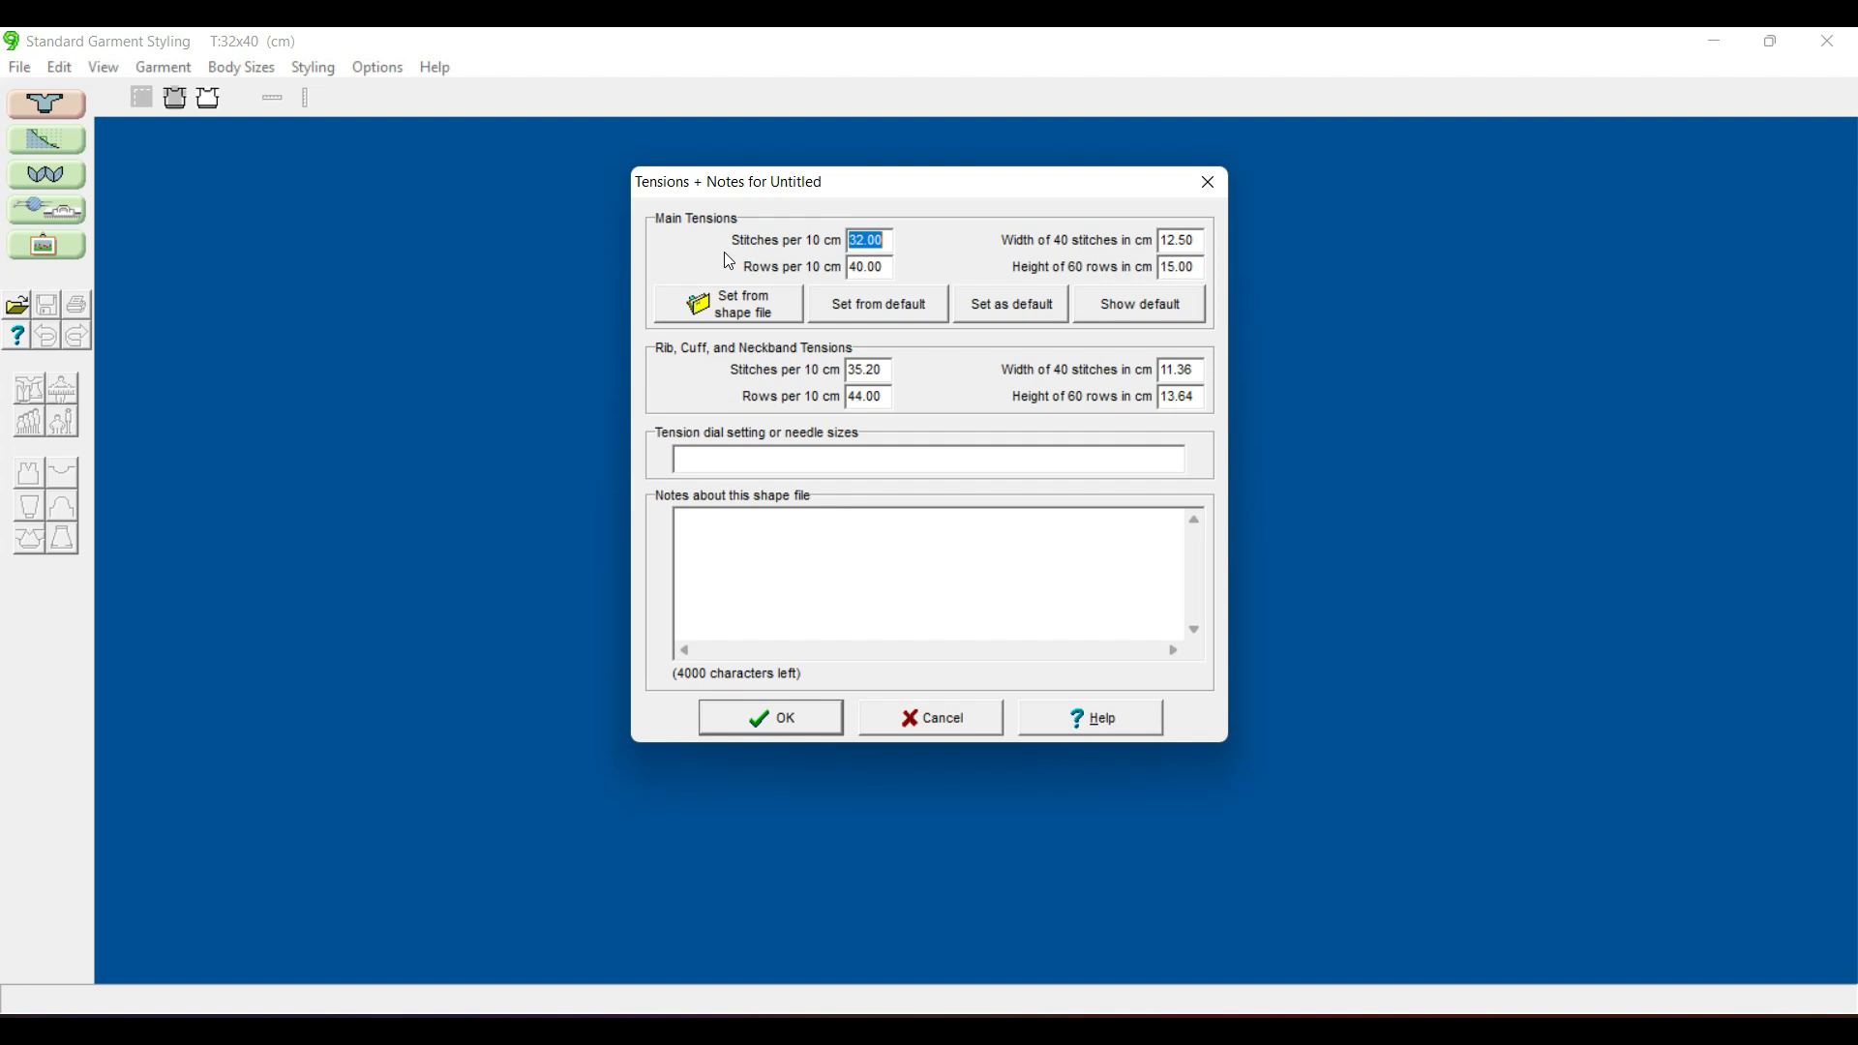
click(882, 242)
click(1197, 267)
click(712, 463)
click(707, 523)
click(775, 717)
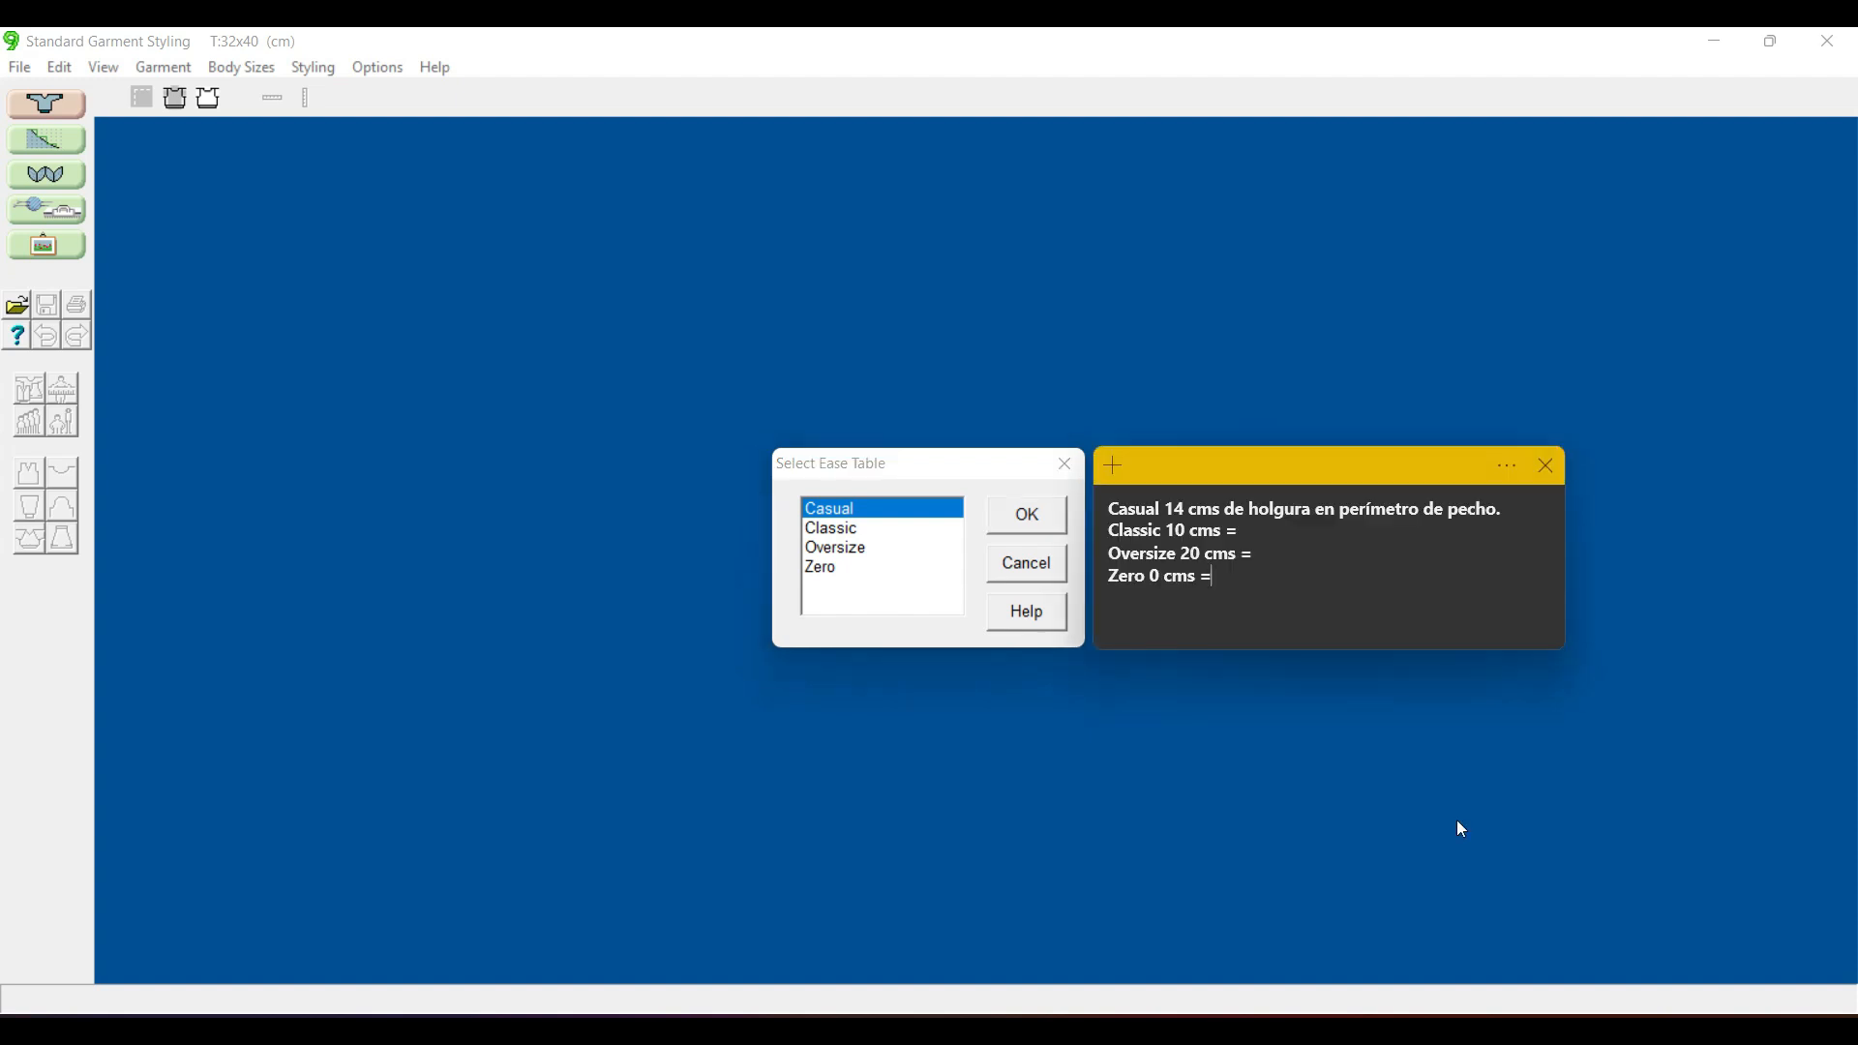
- Bring the ease table selection forward and choose the Casual ease table for the garment
click(971, 467)
key(alt+Tab)
click(955, 464)
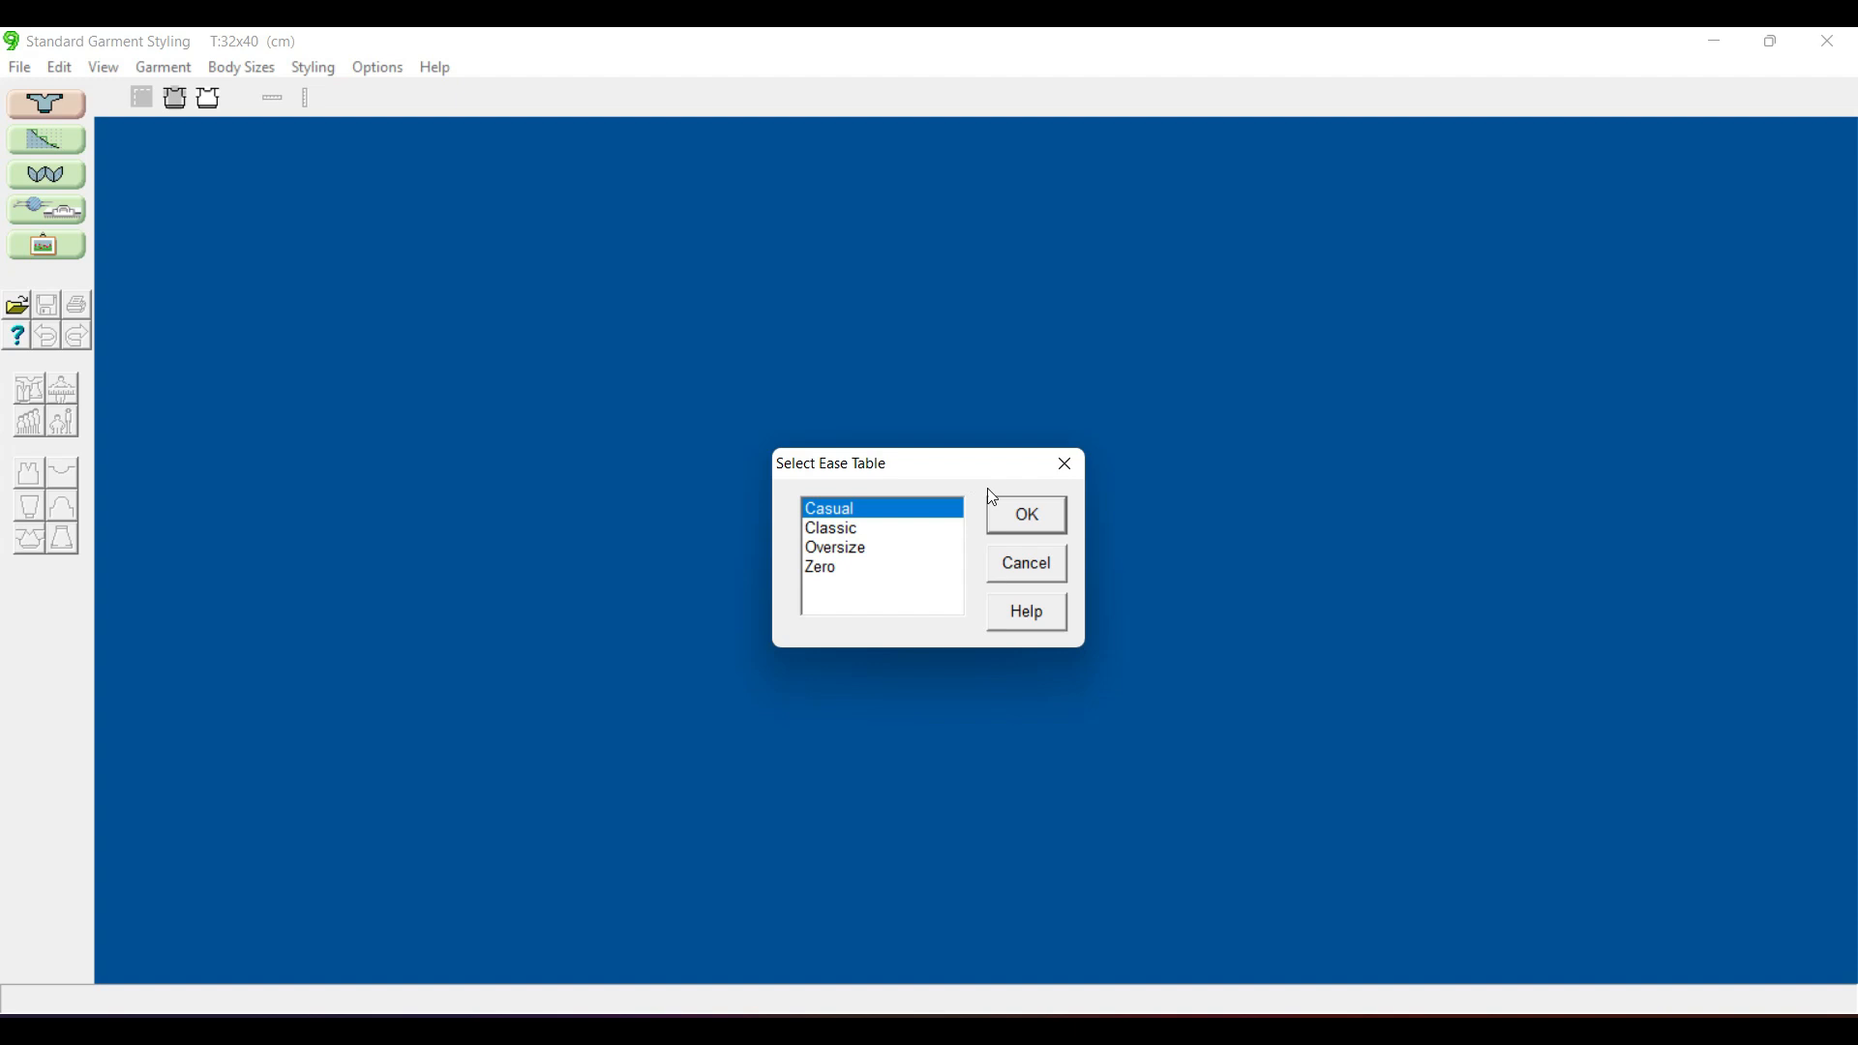
click(1033, 518)
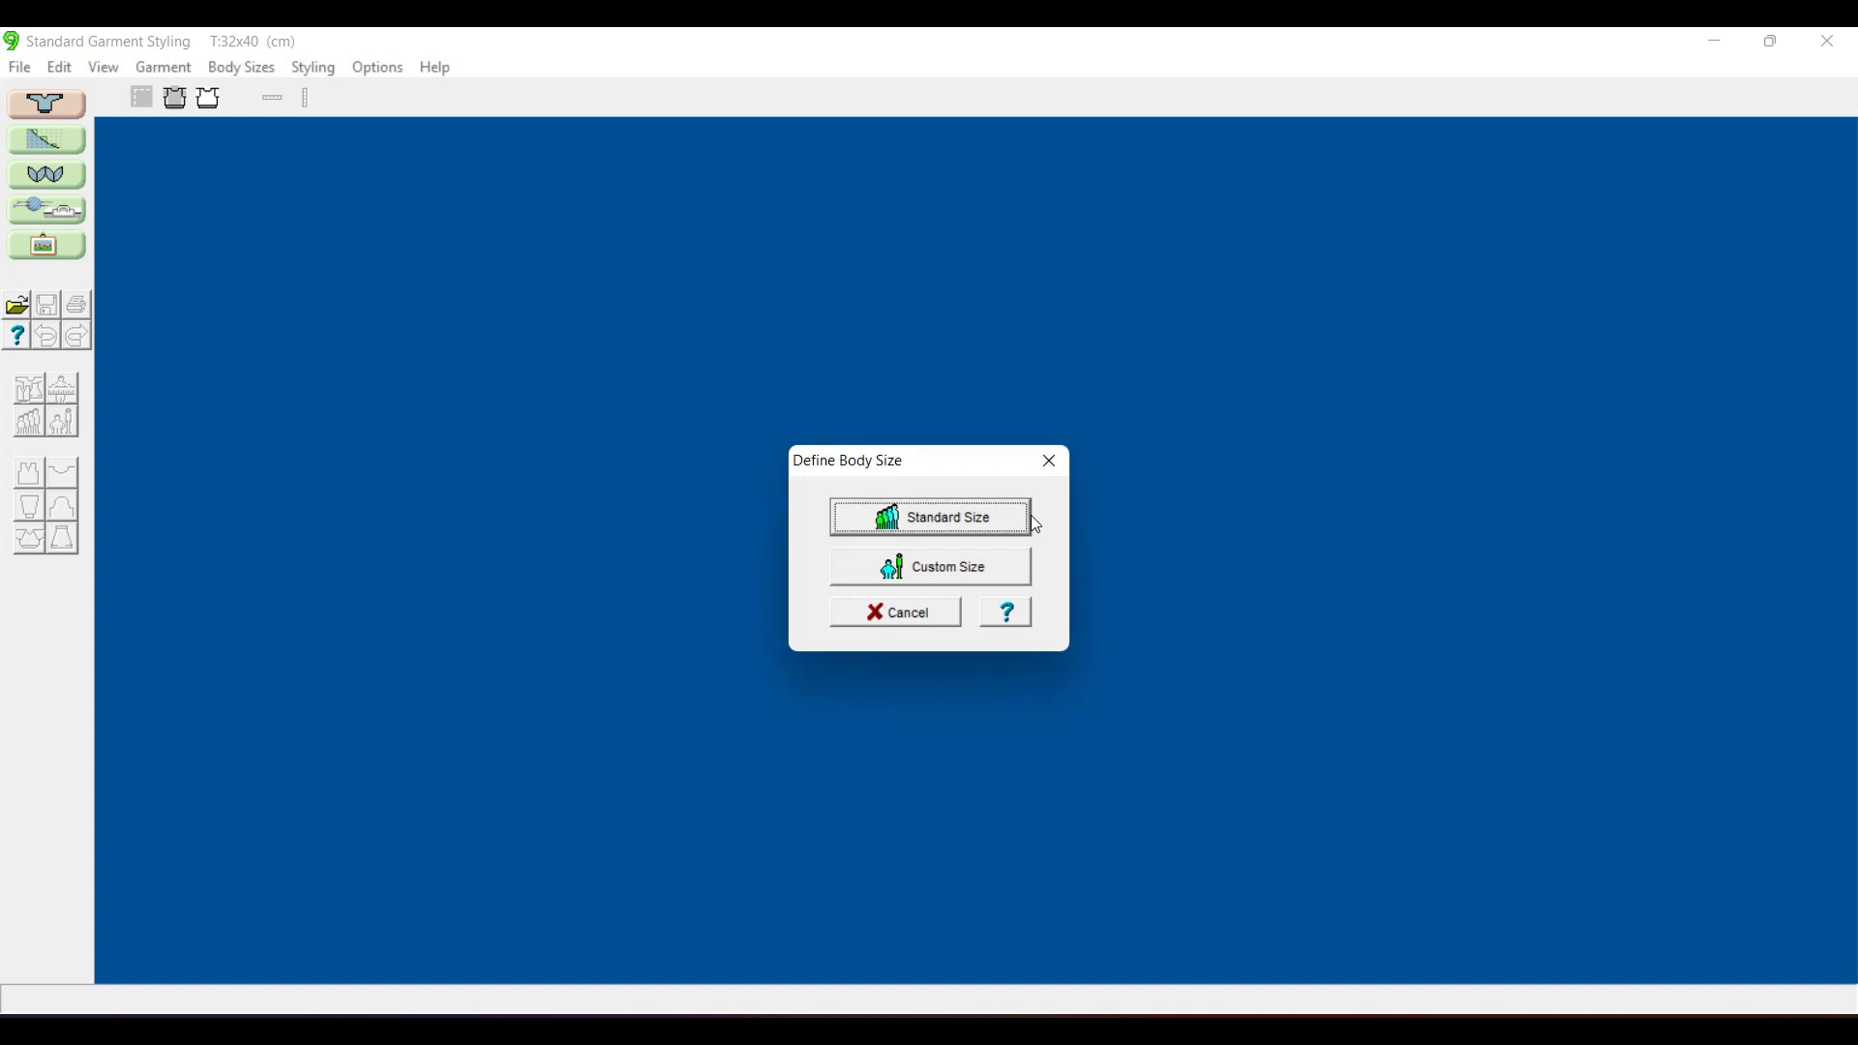
- Define the body size from the adult female standard sizes, accepting bust 82 (32")
click(924, 464)
click(1006, 523)
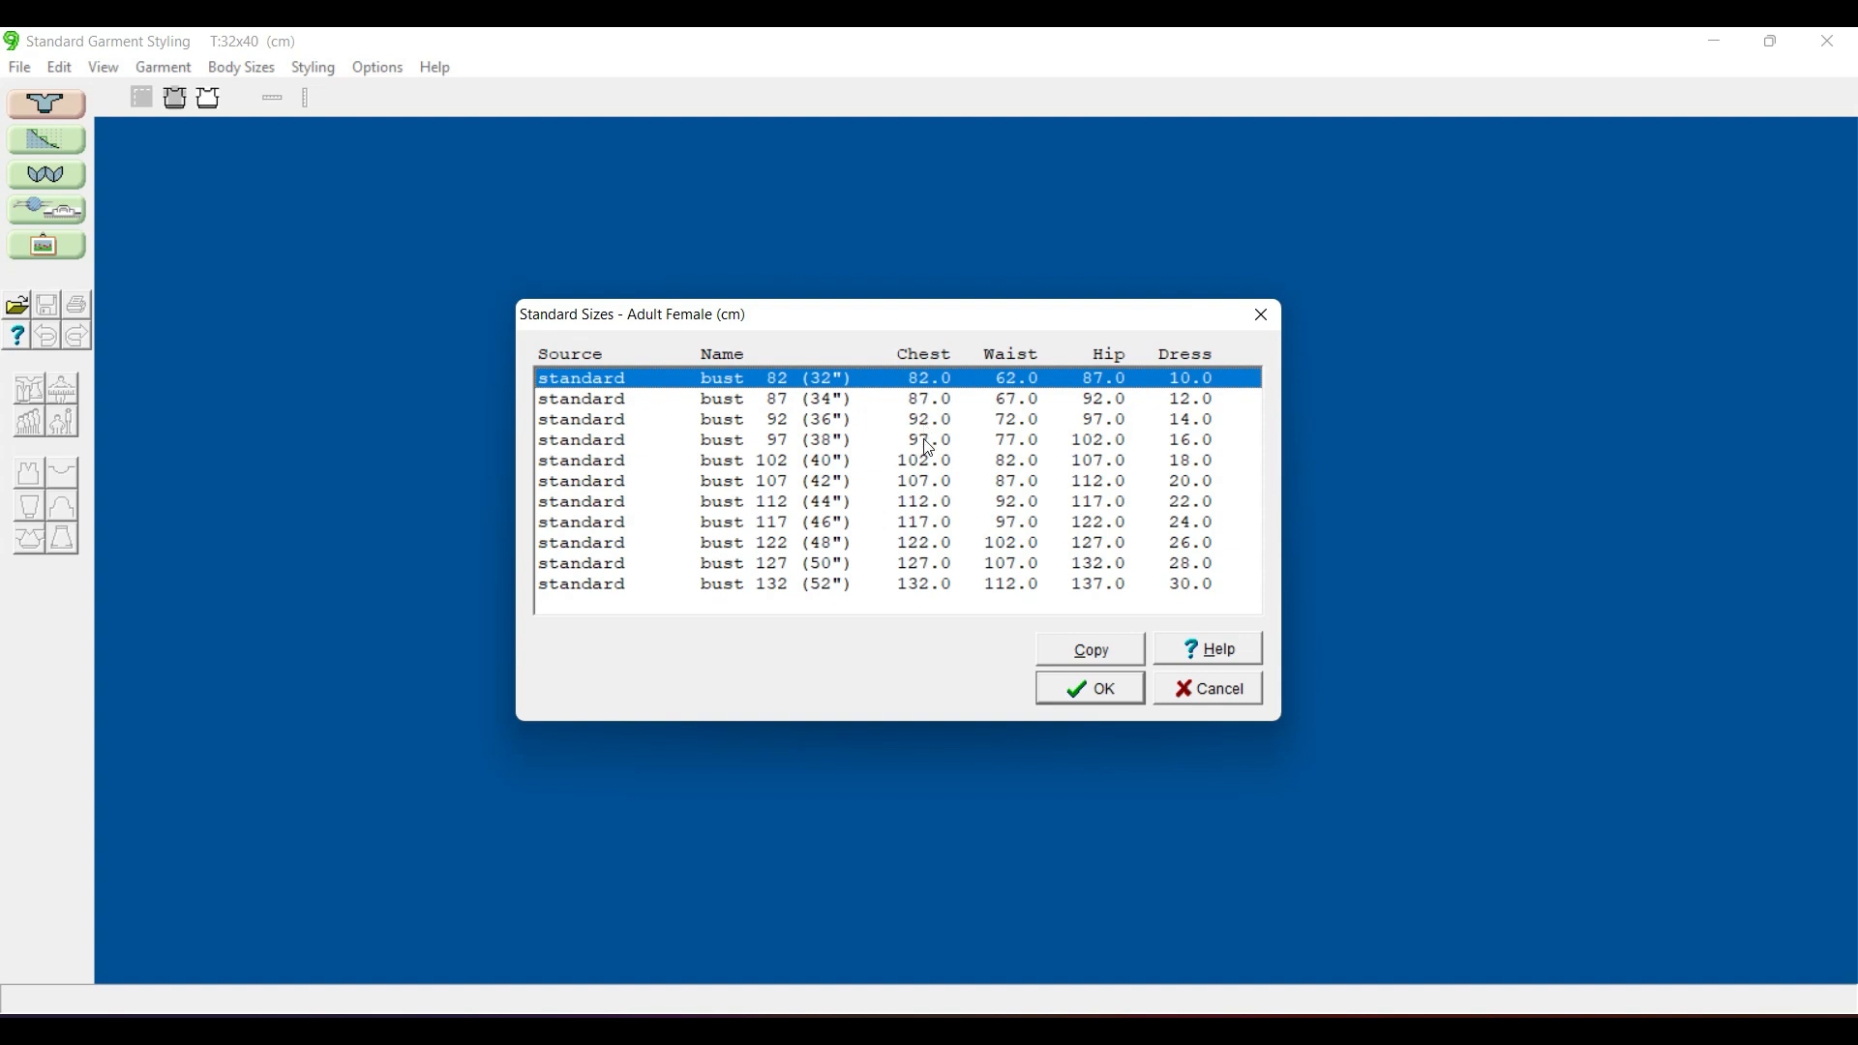
click(852, 443)
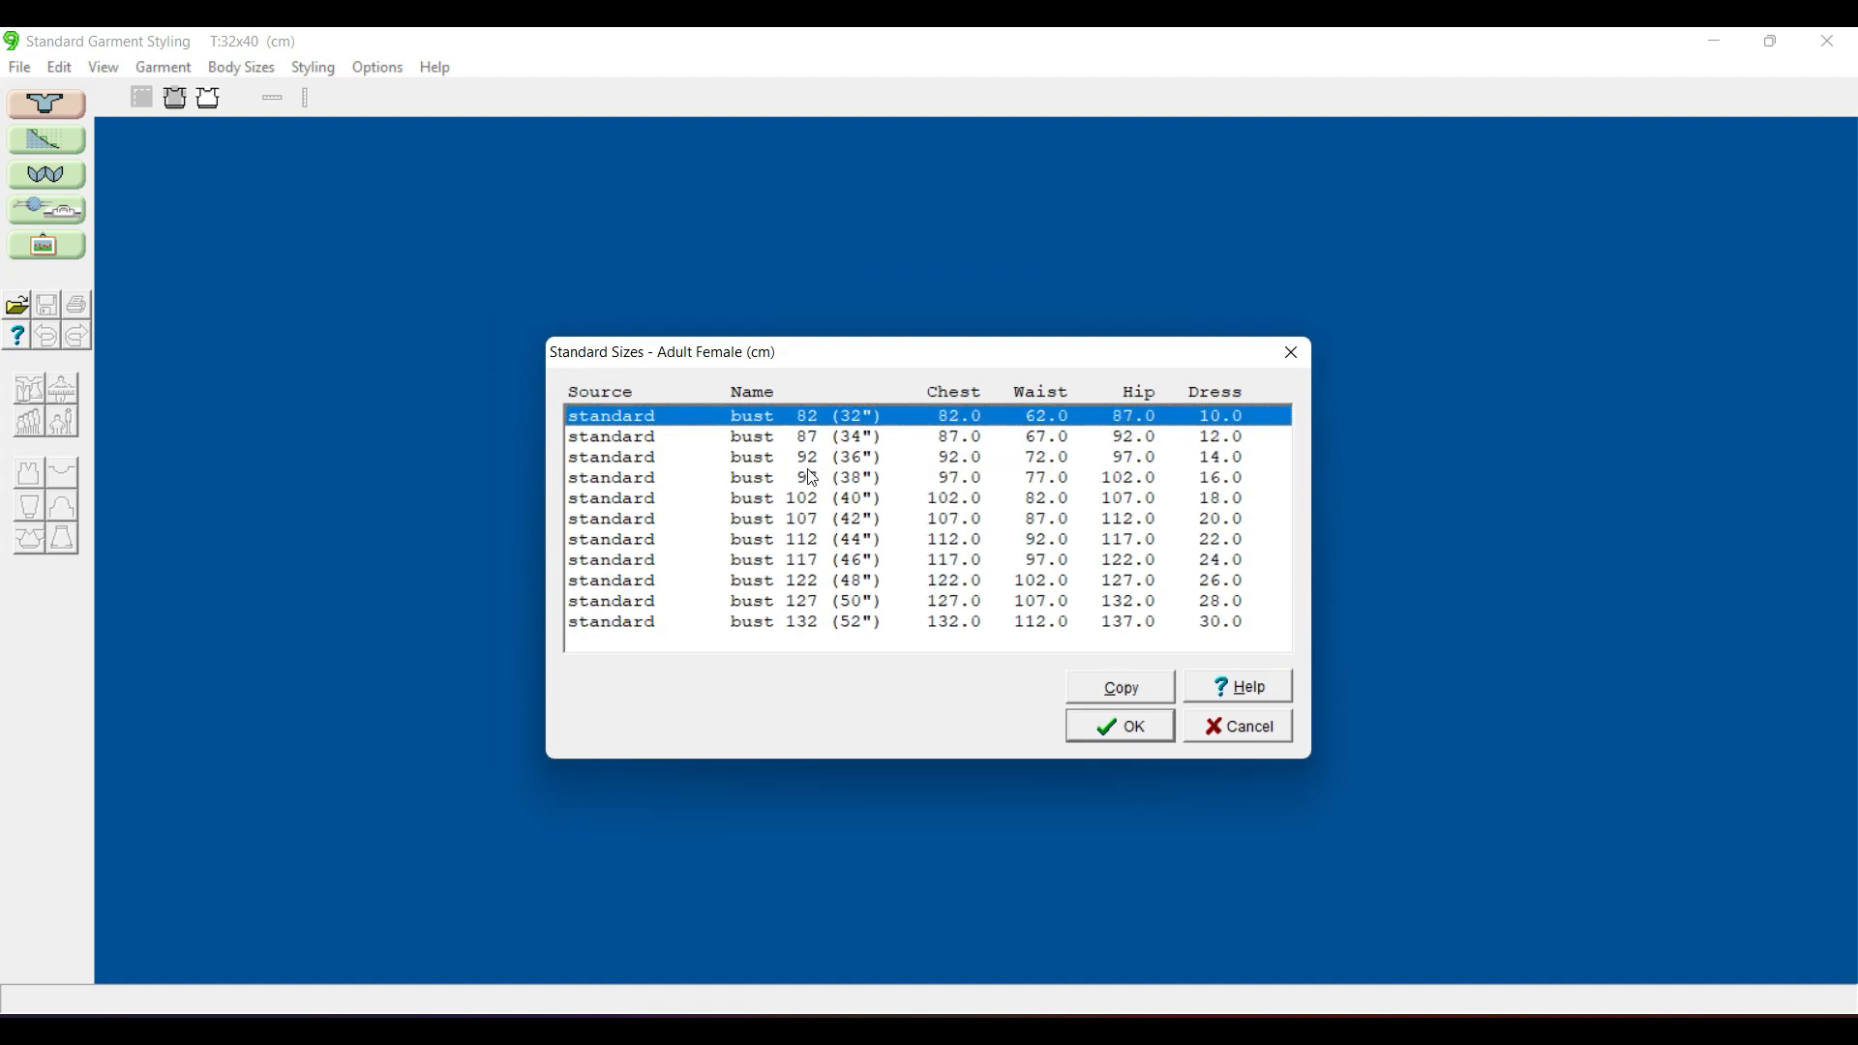
click(780, 420)
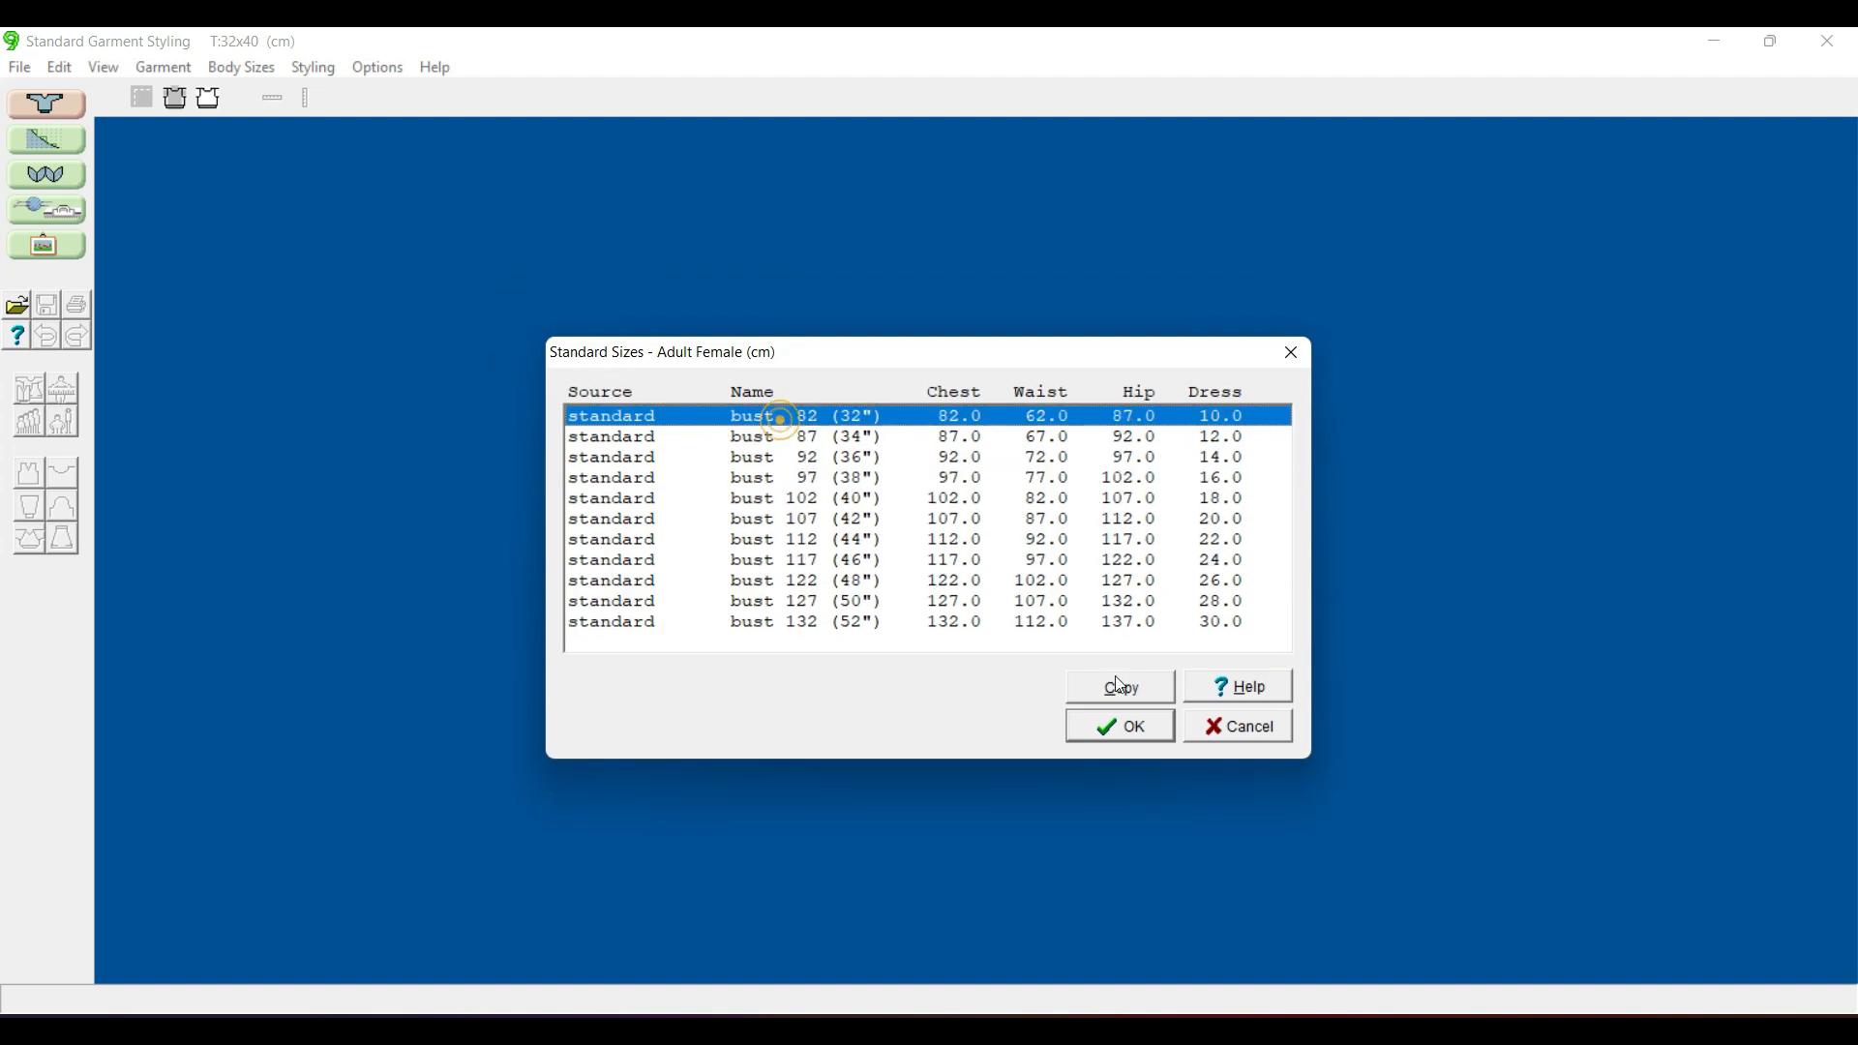
click(1122, 727)
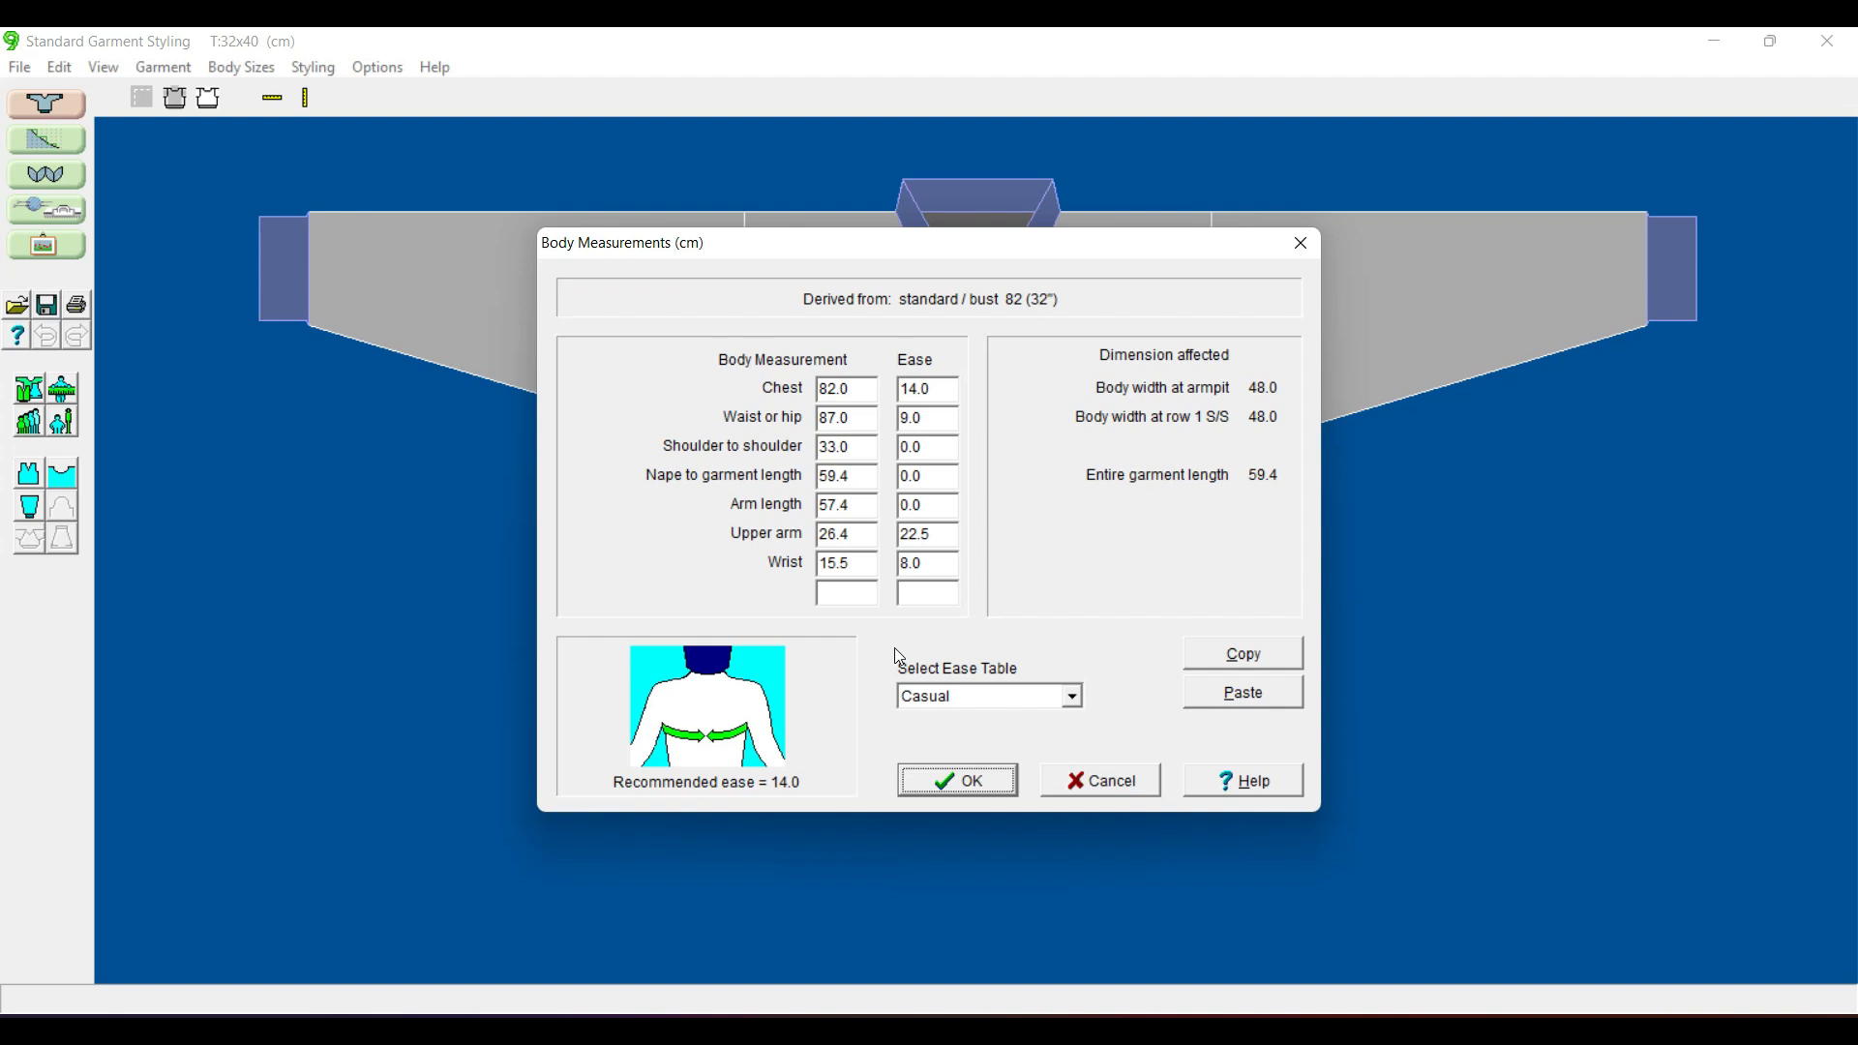
- Change the ease table to Classic and apply its ease to the current garment
click(1069, 698)
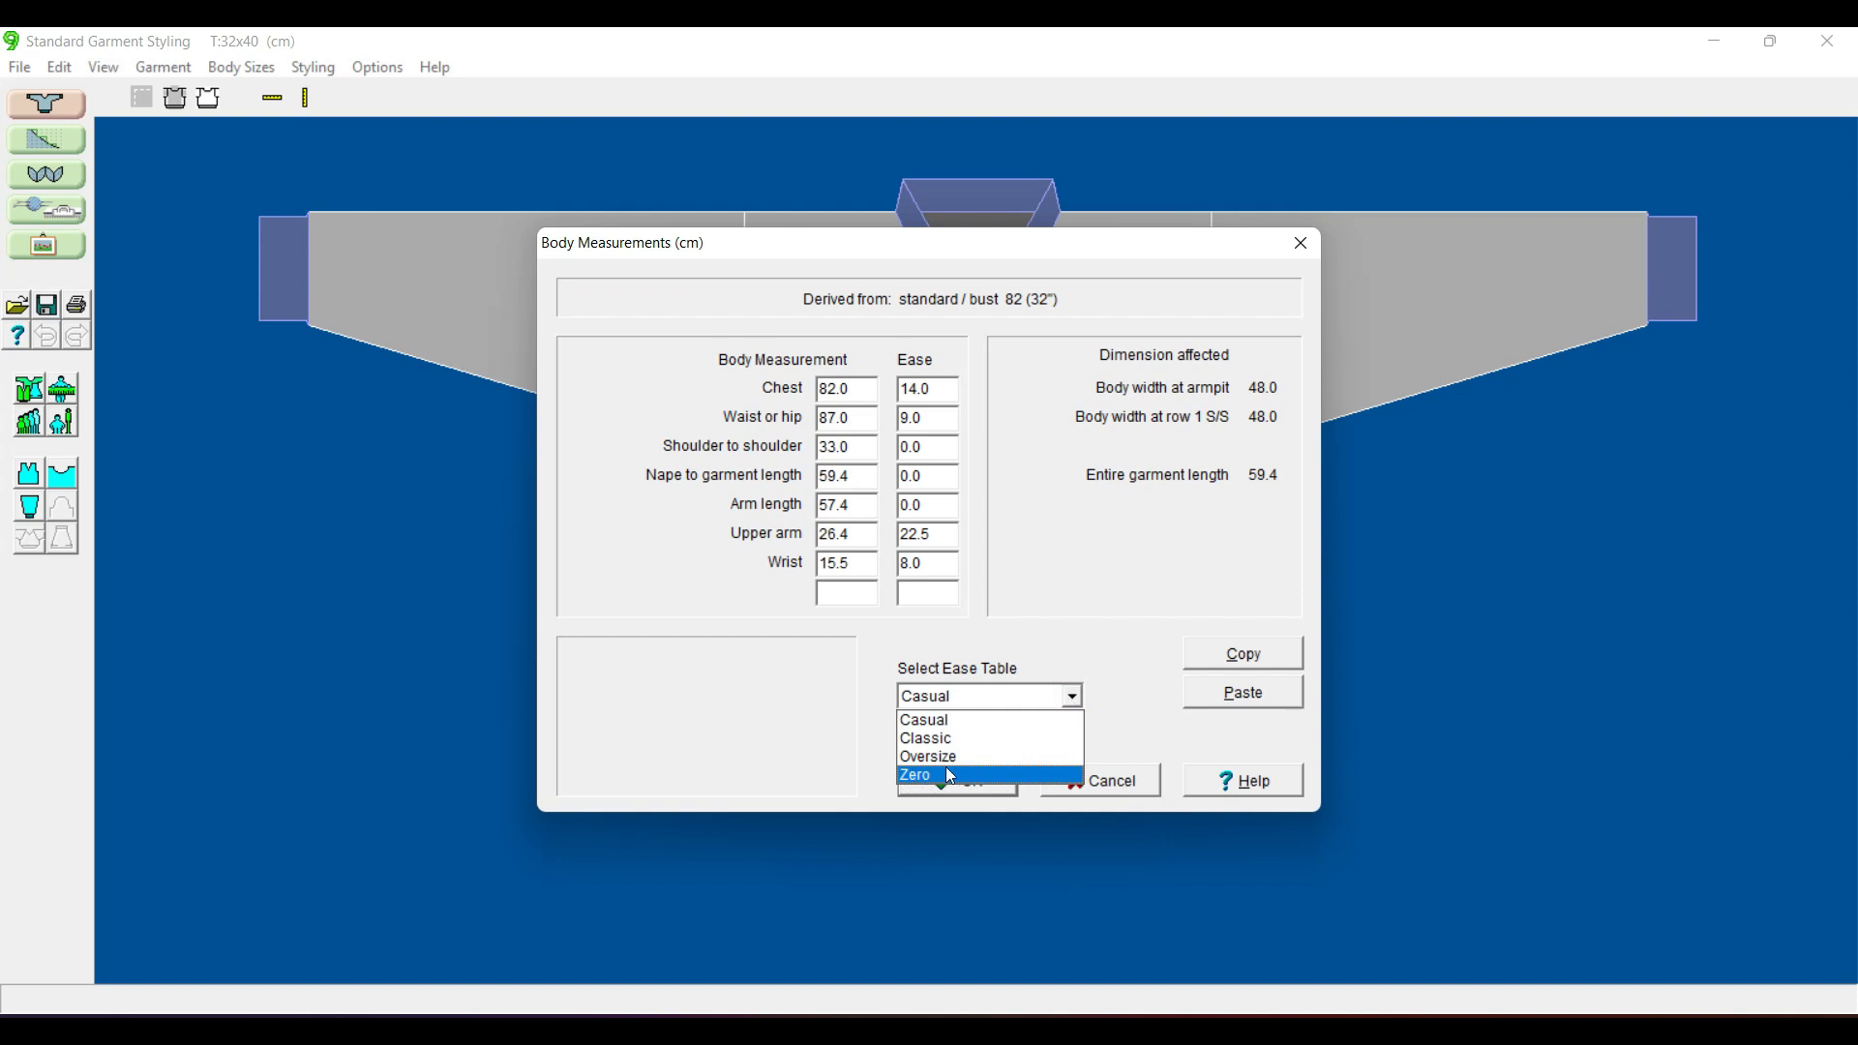
click(938, 741)
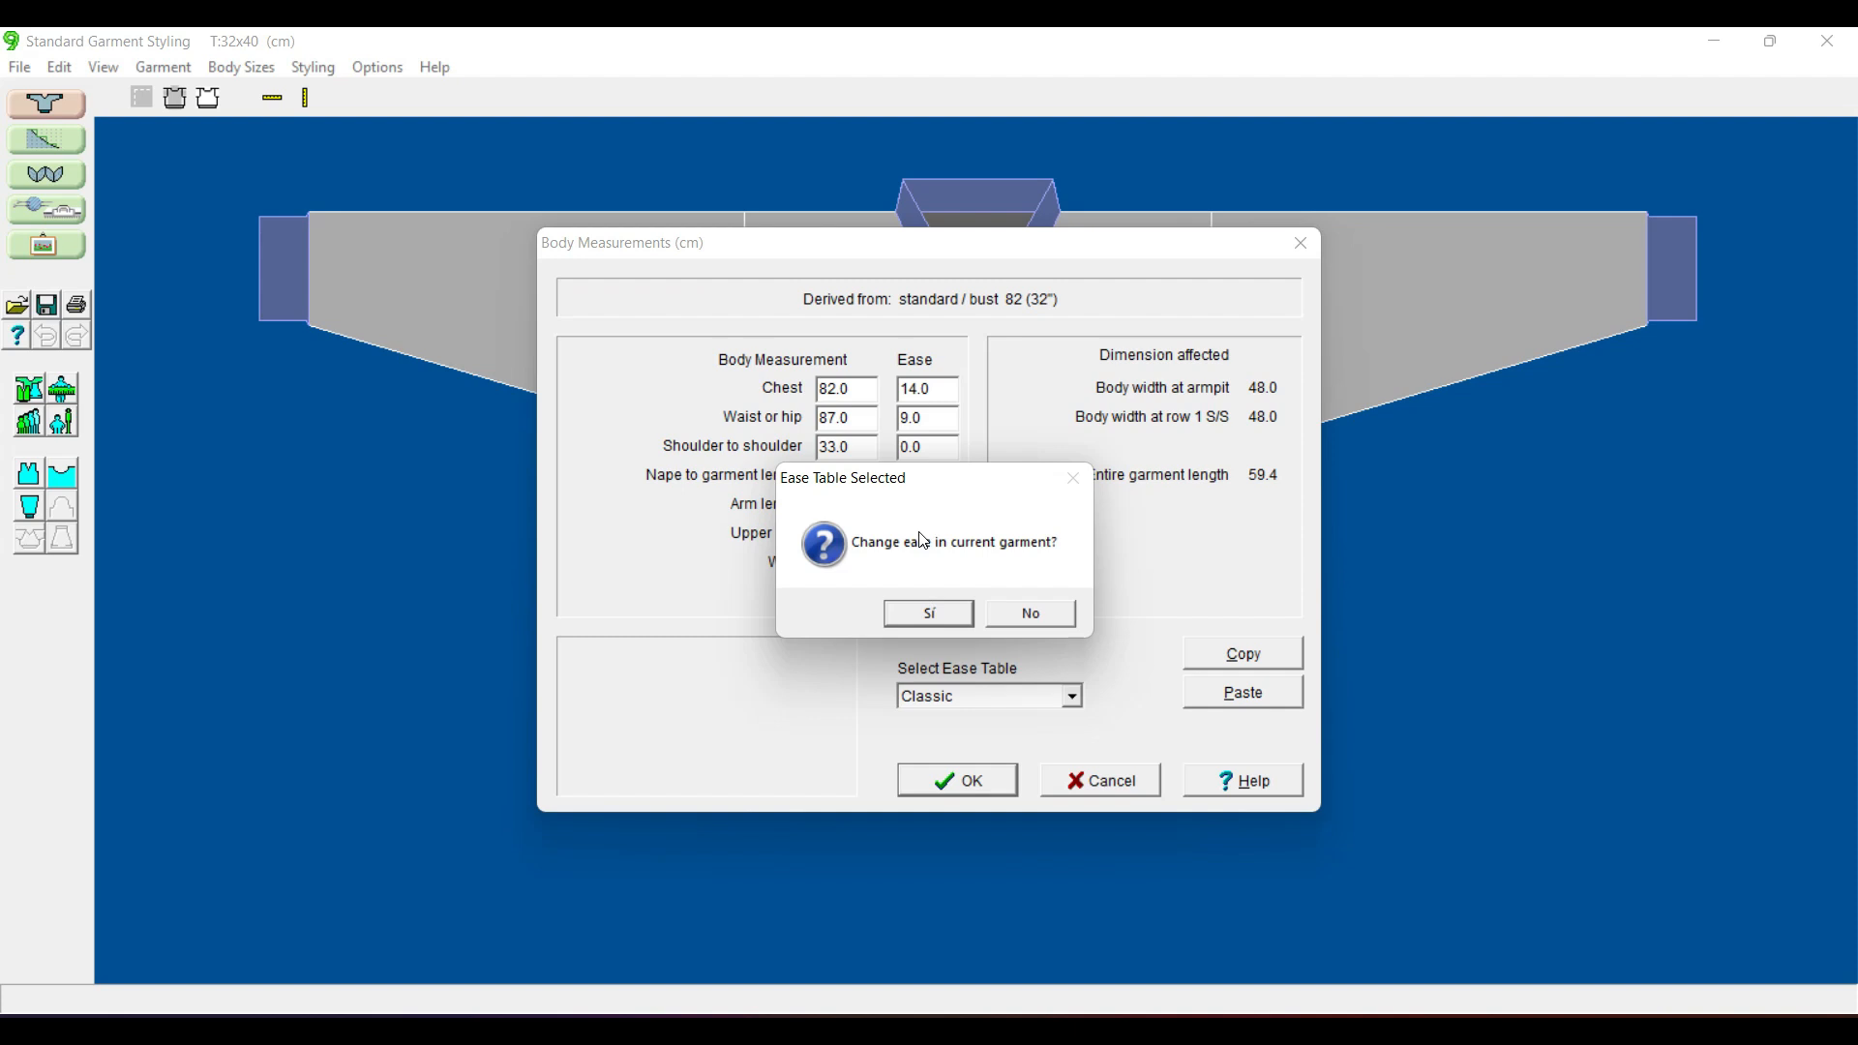
click(946, 620)
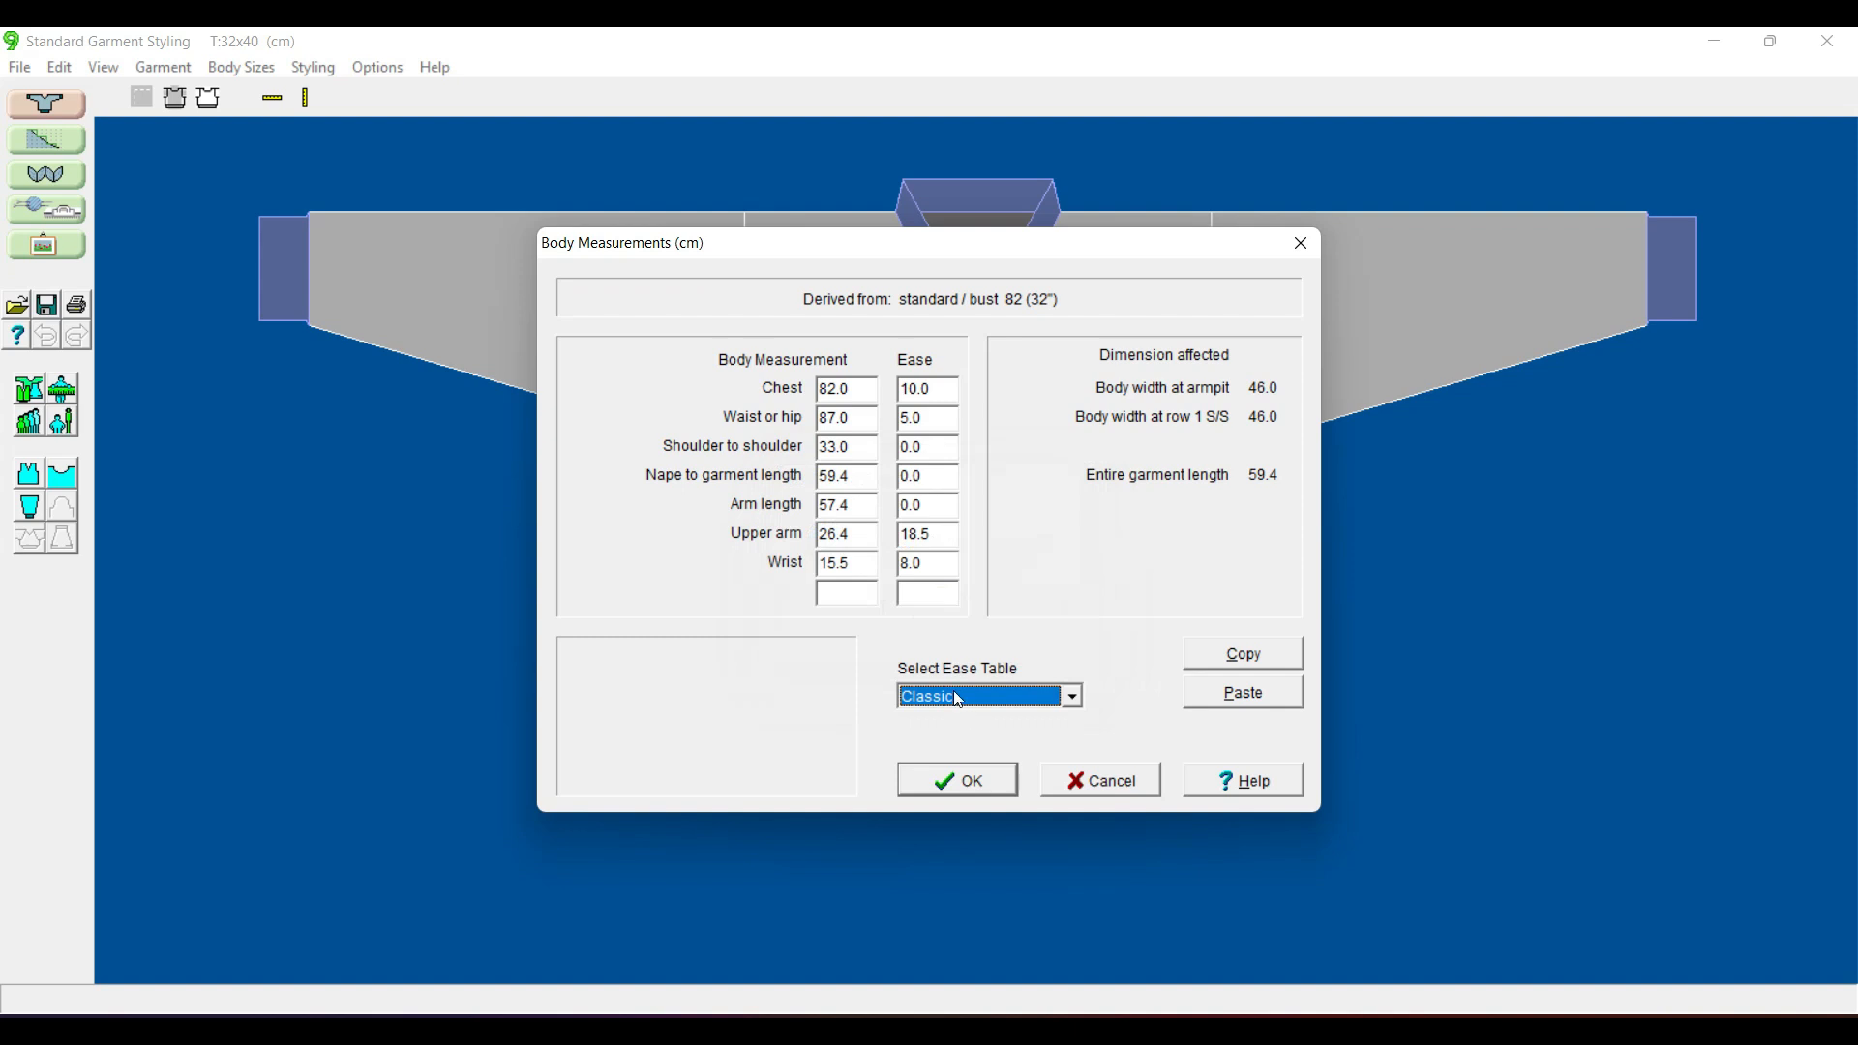
- Review the illustration and recommended ease for each body measurement from chest to wrist, then accept the measurements
click(855, 389)
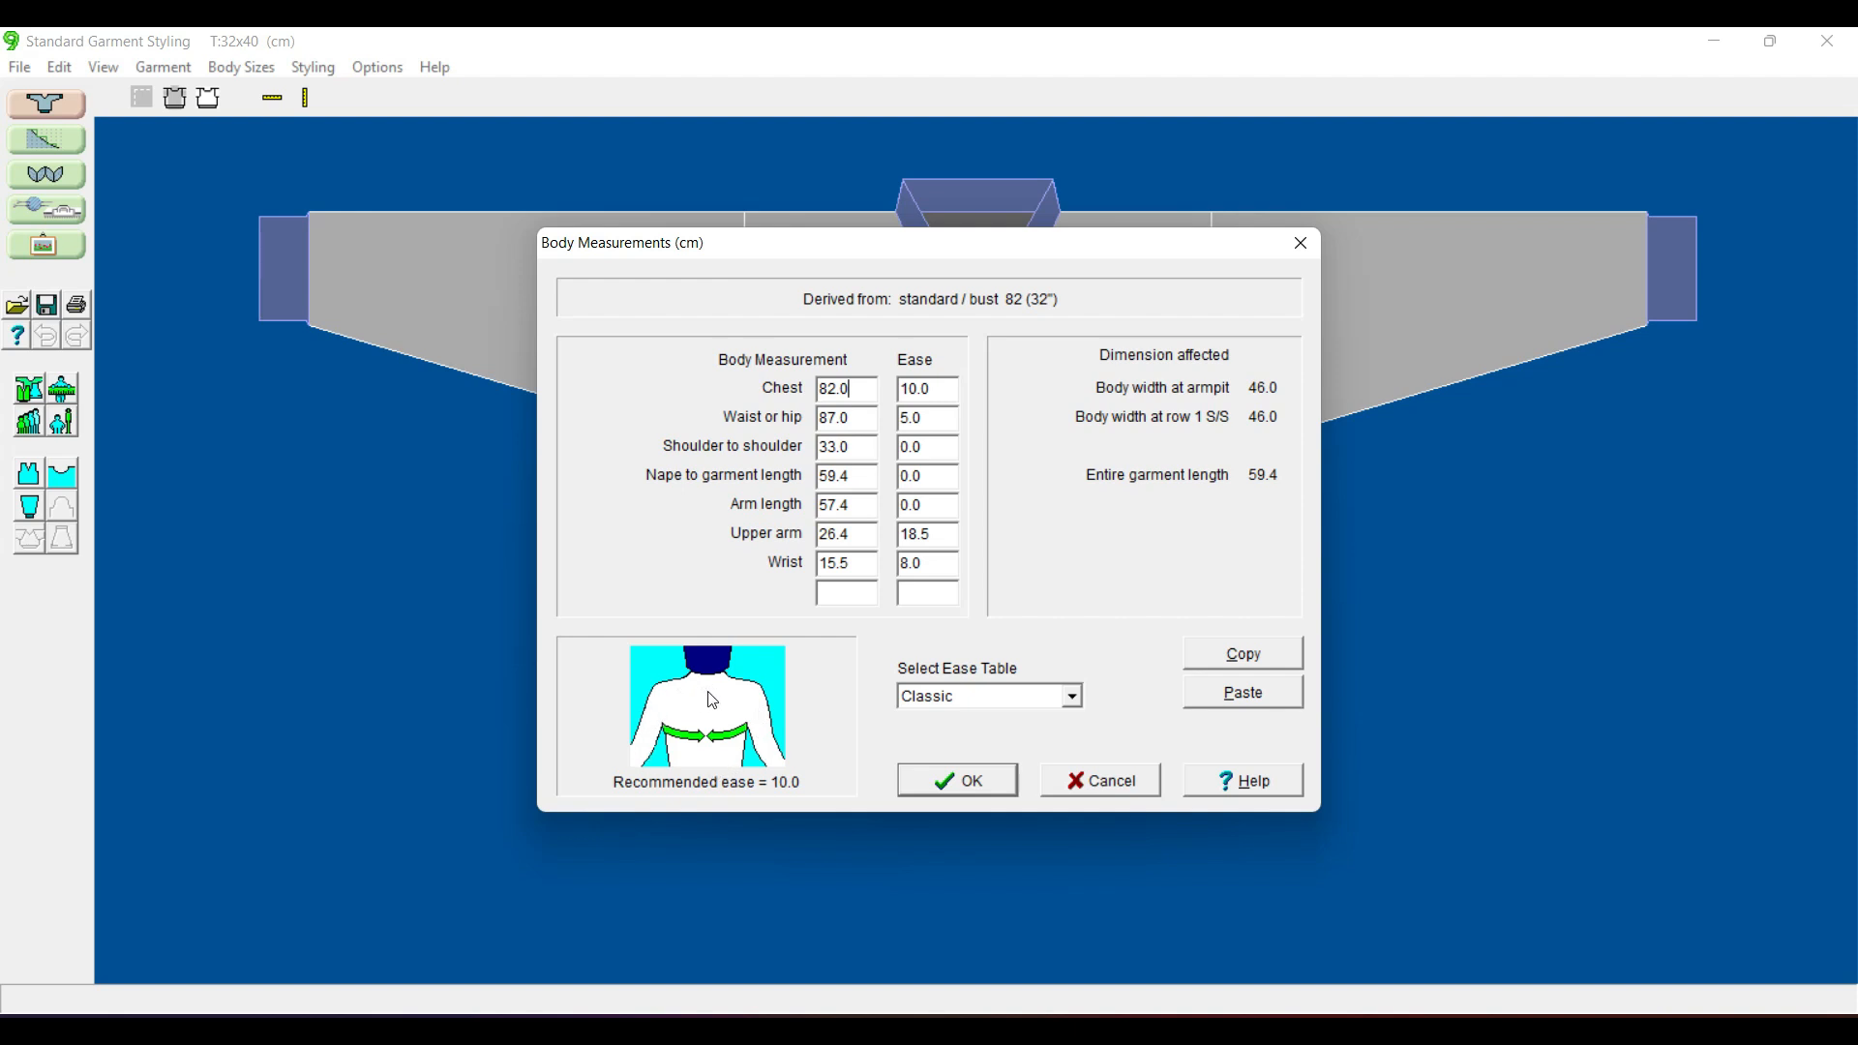
click(857, 422)
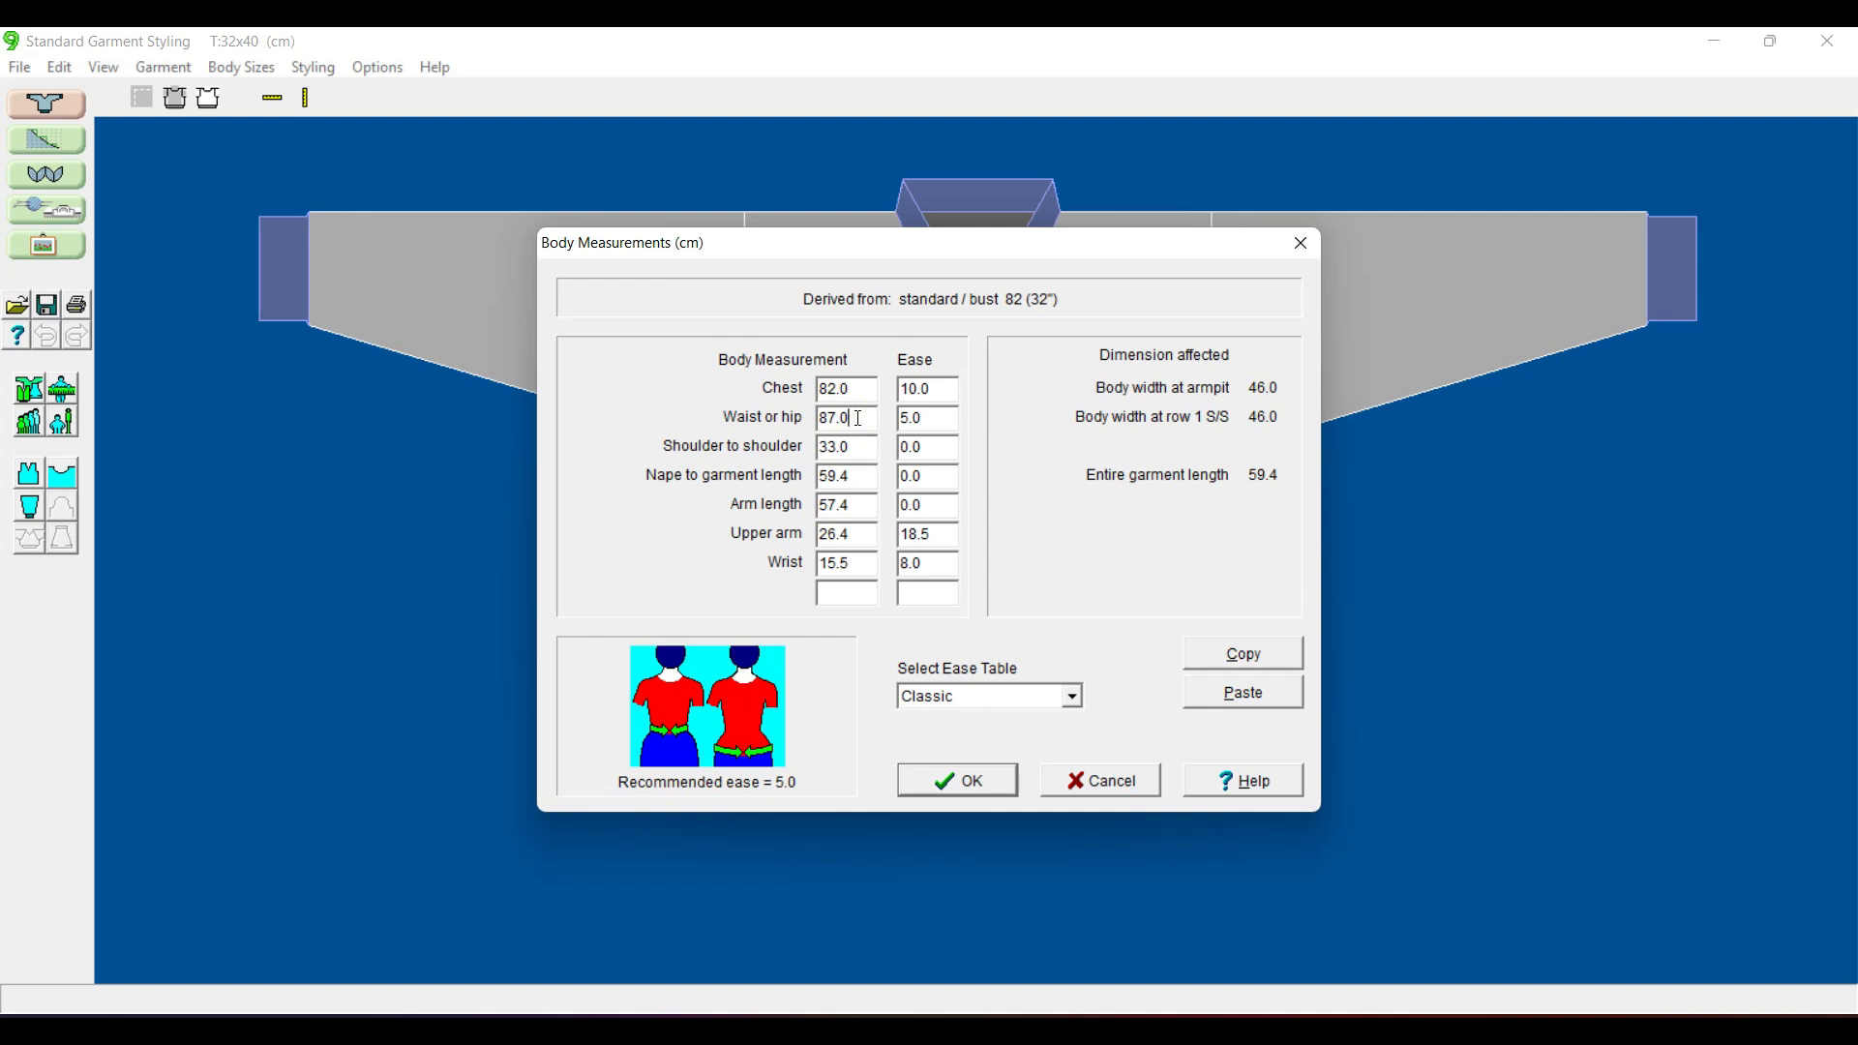
click(861, 446)
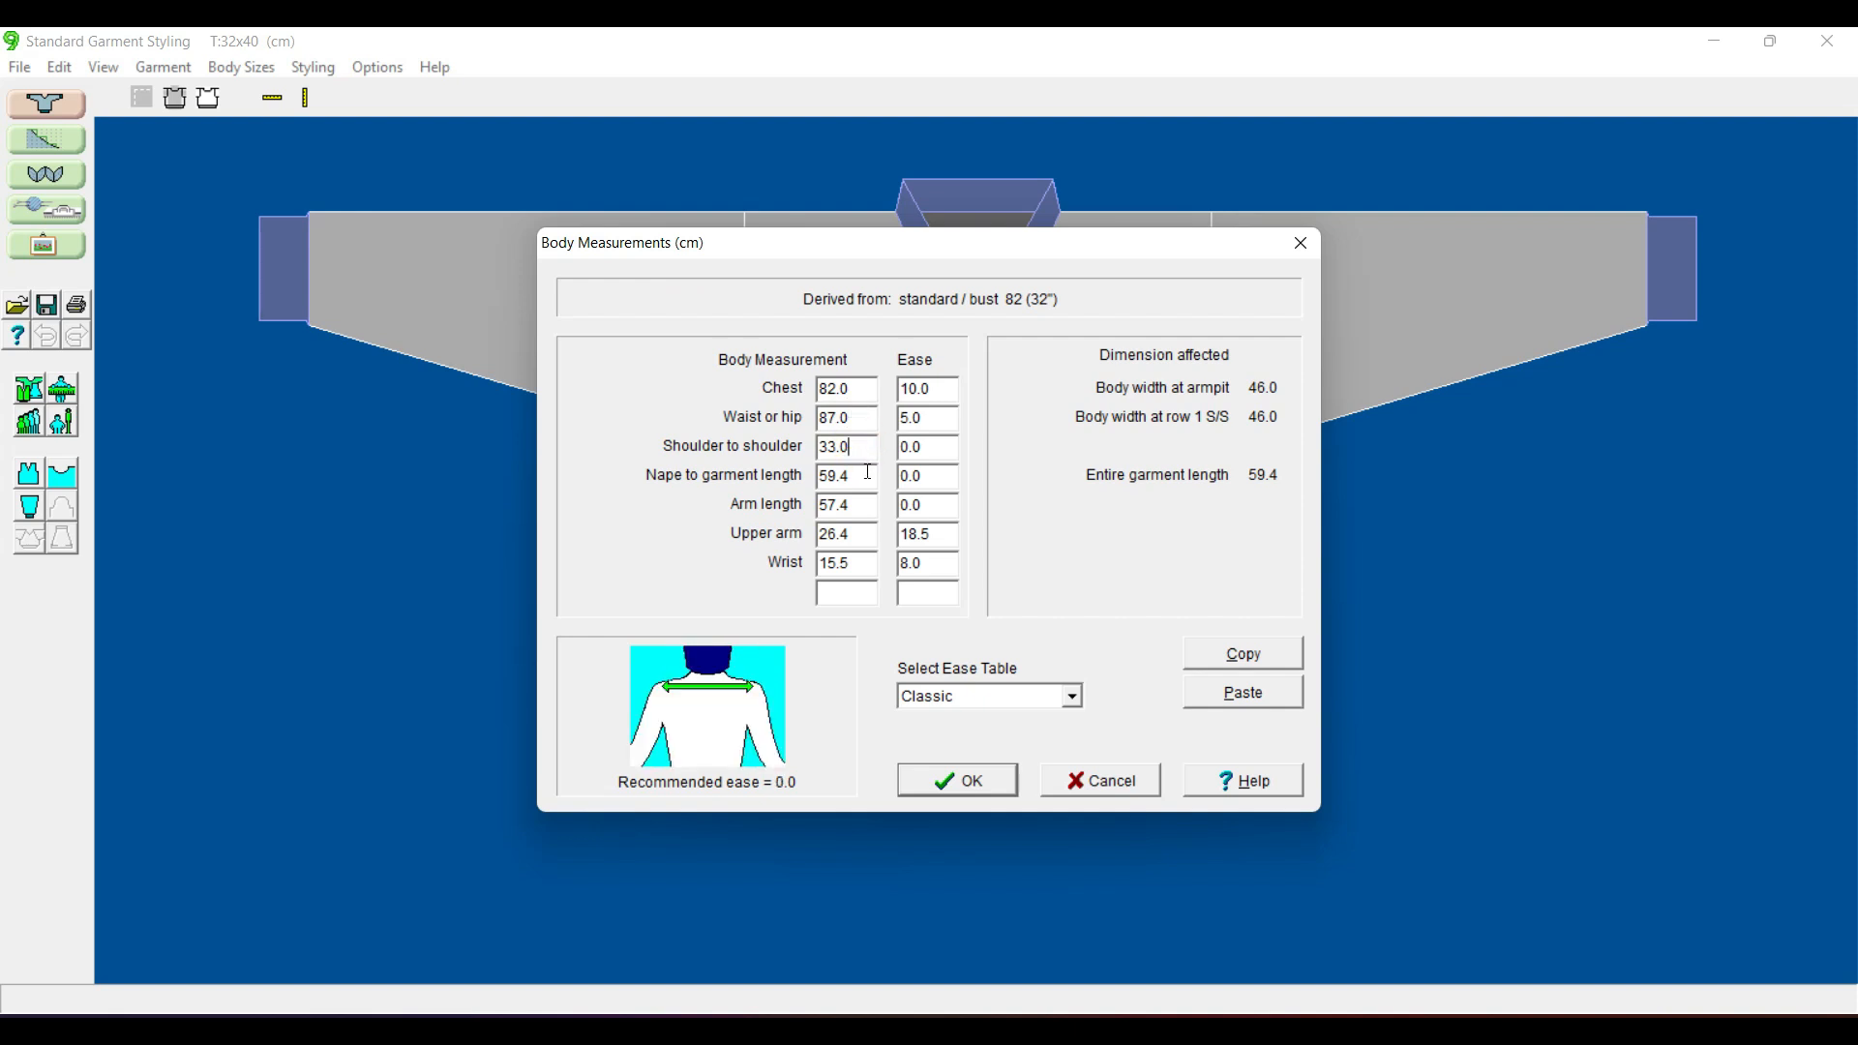
click(867, 476)
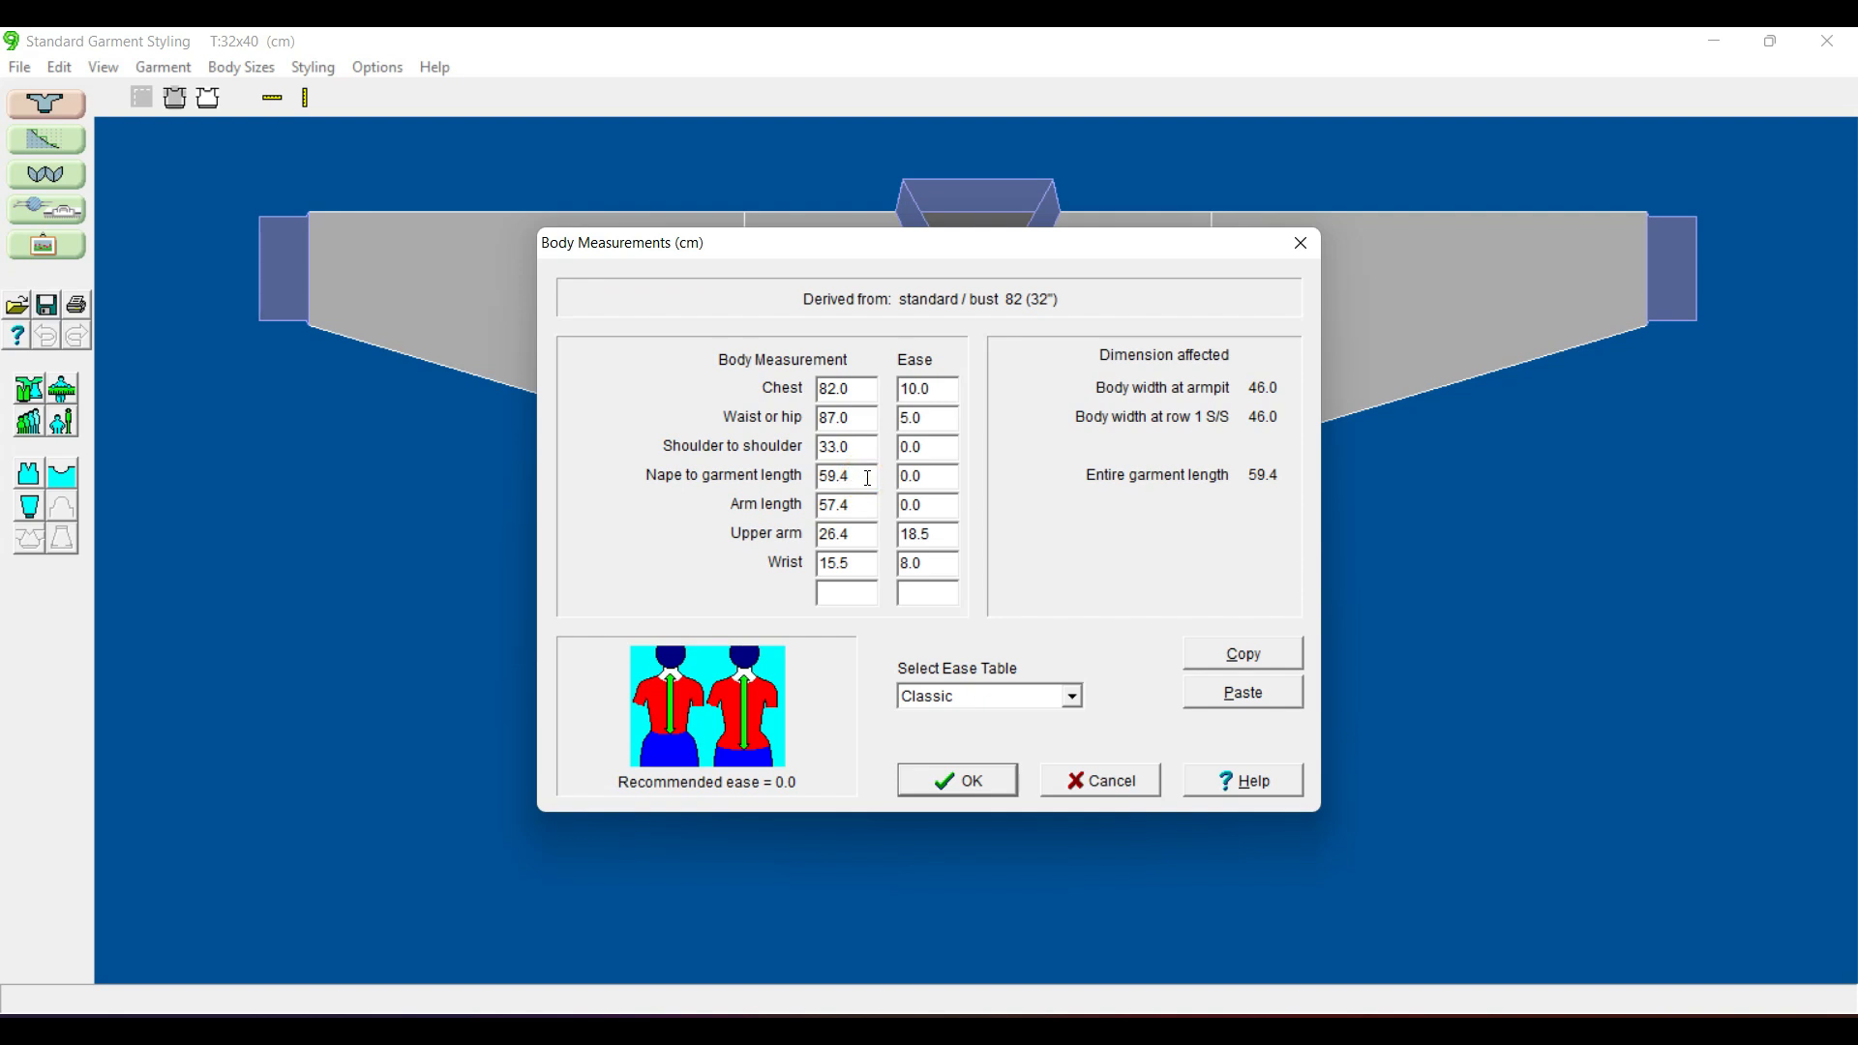
click(864, 507)
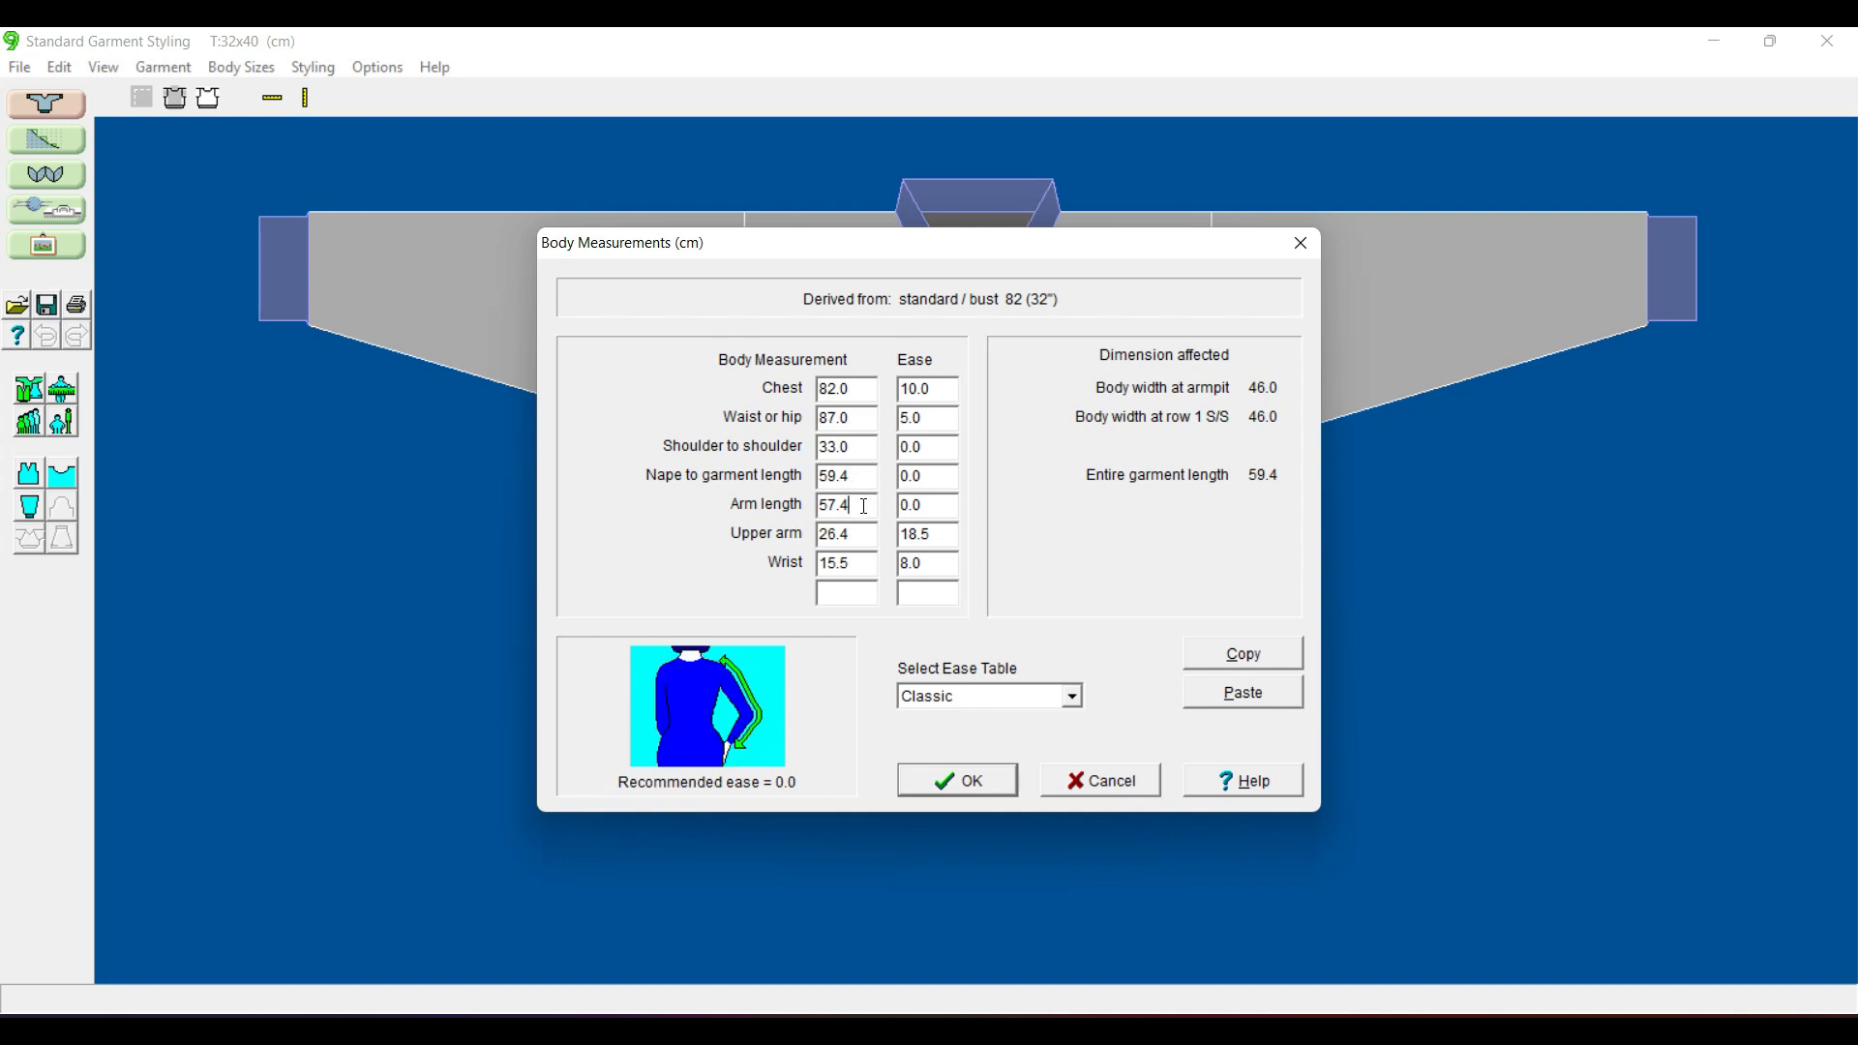
click(864, 534)
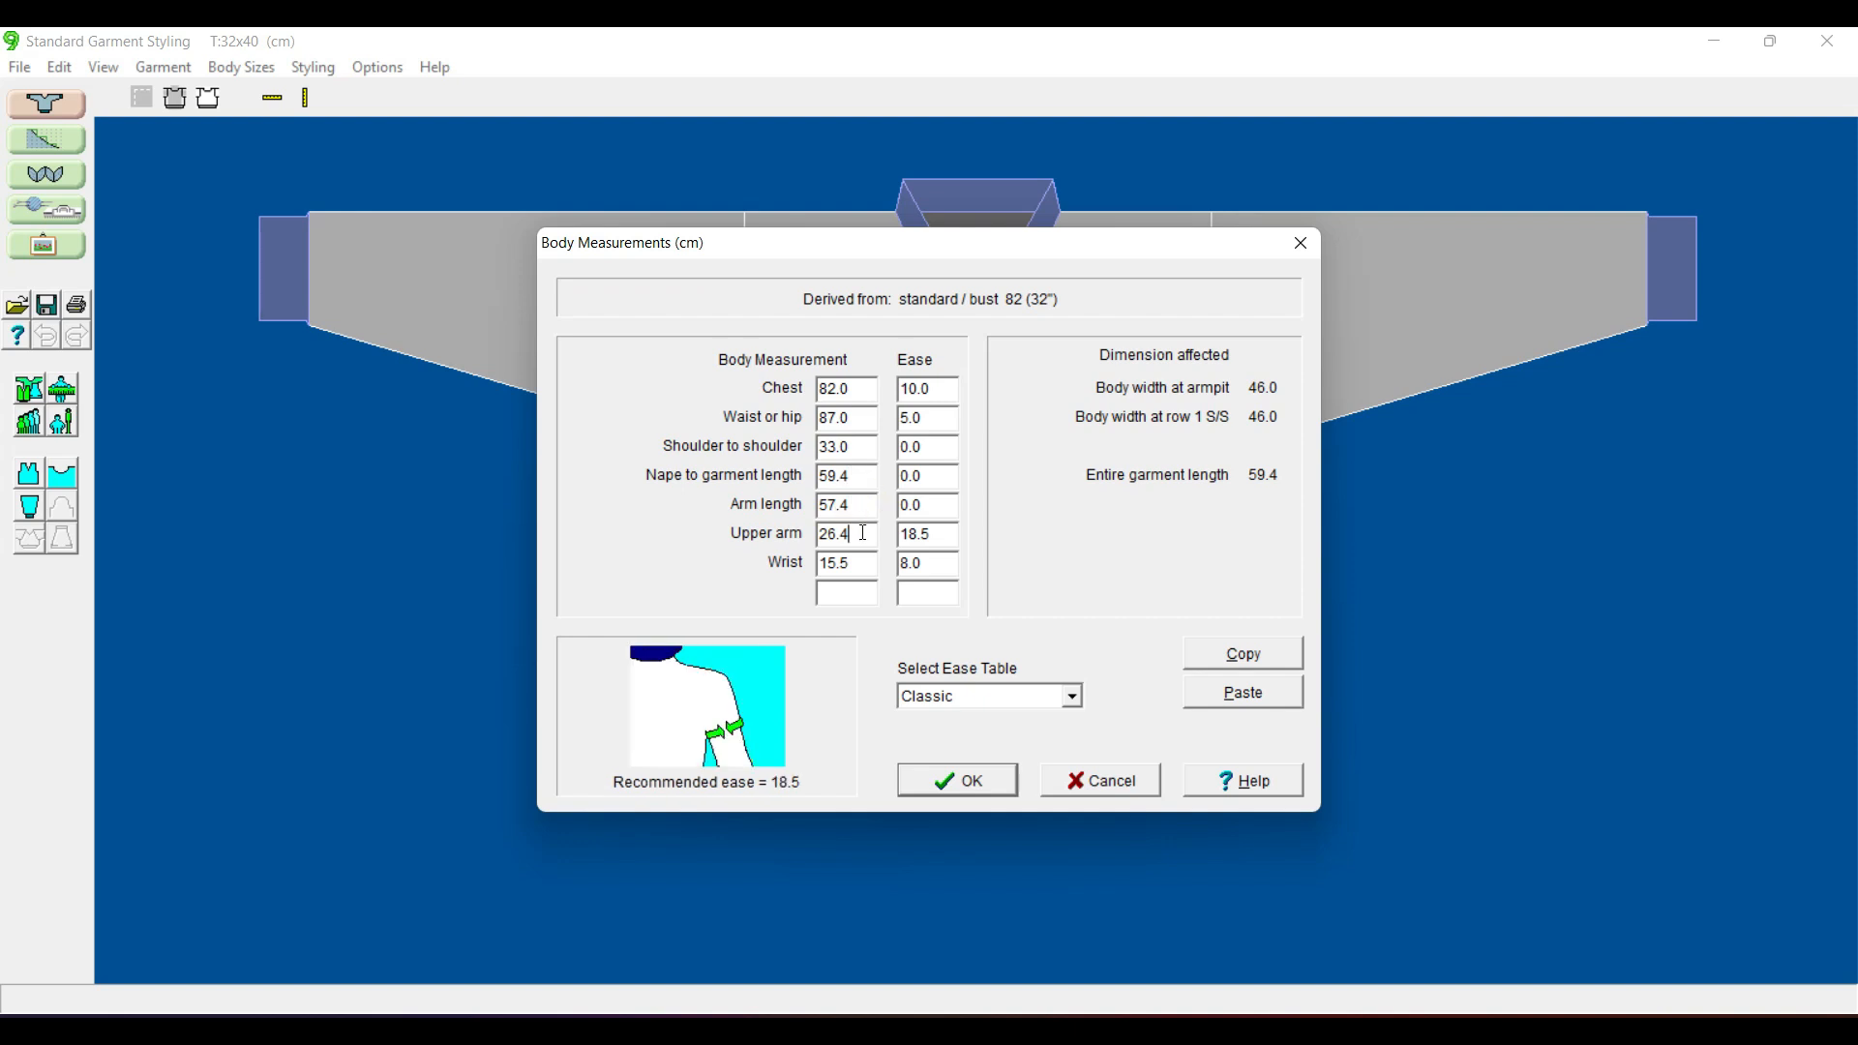
click(864, 562)
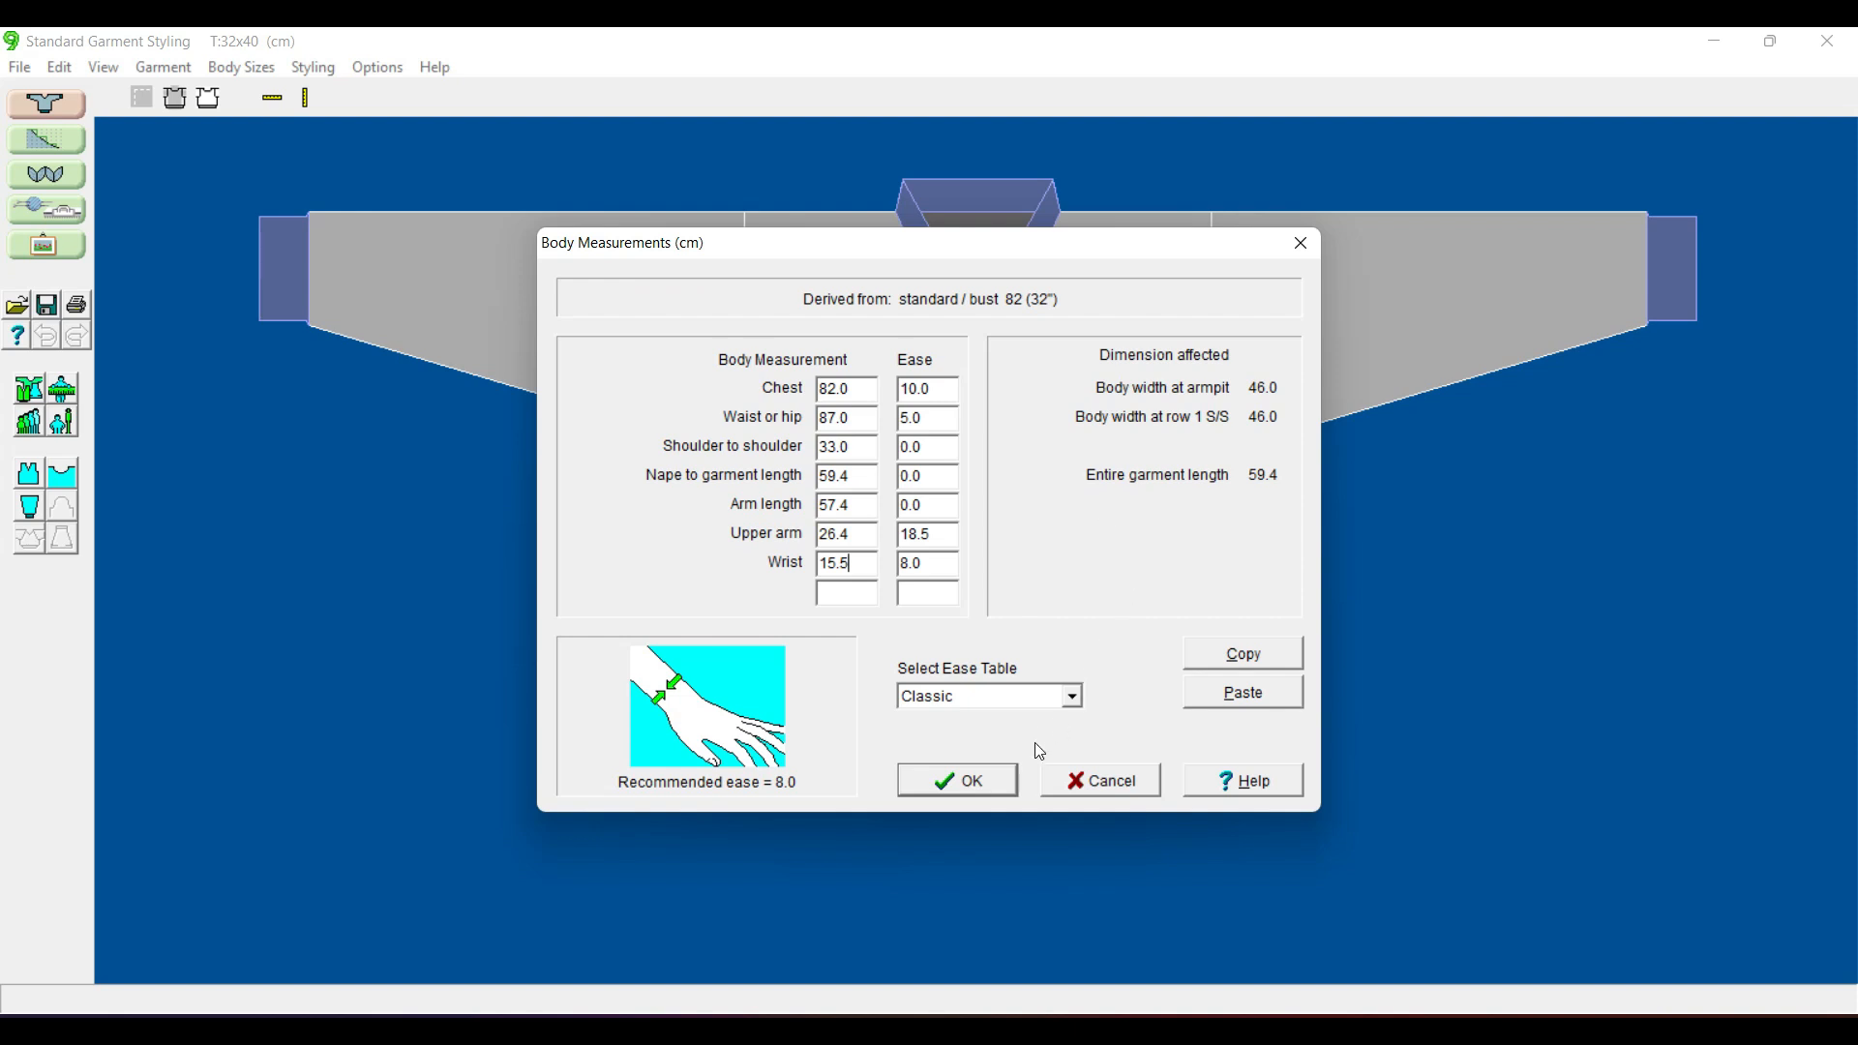
click(968, 783)
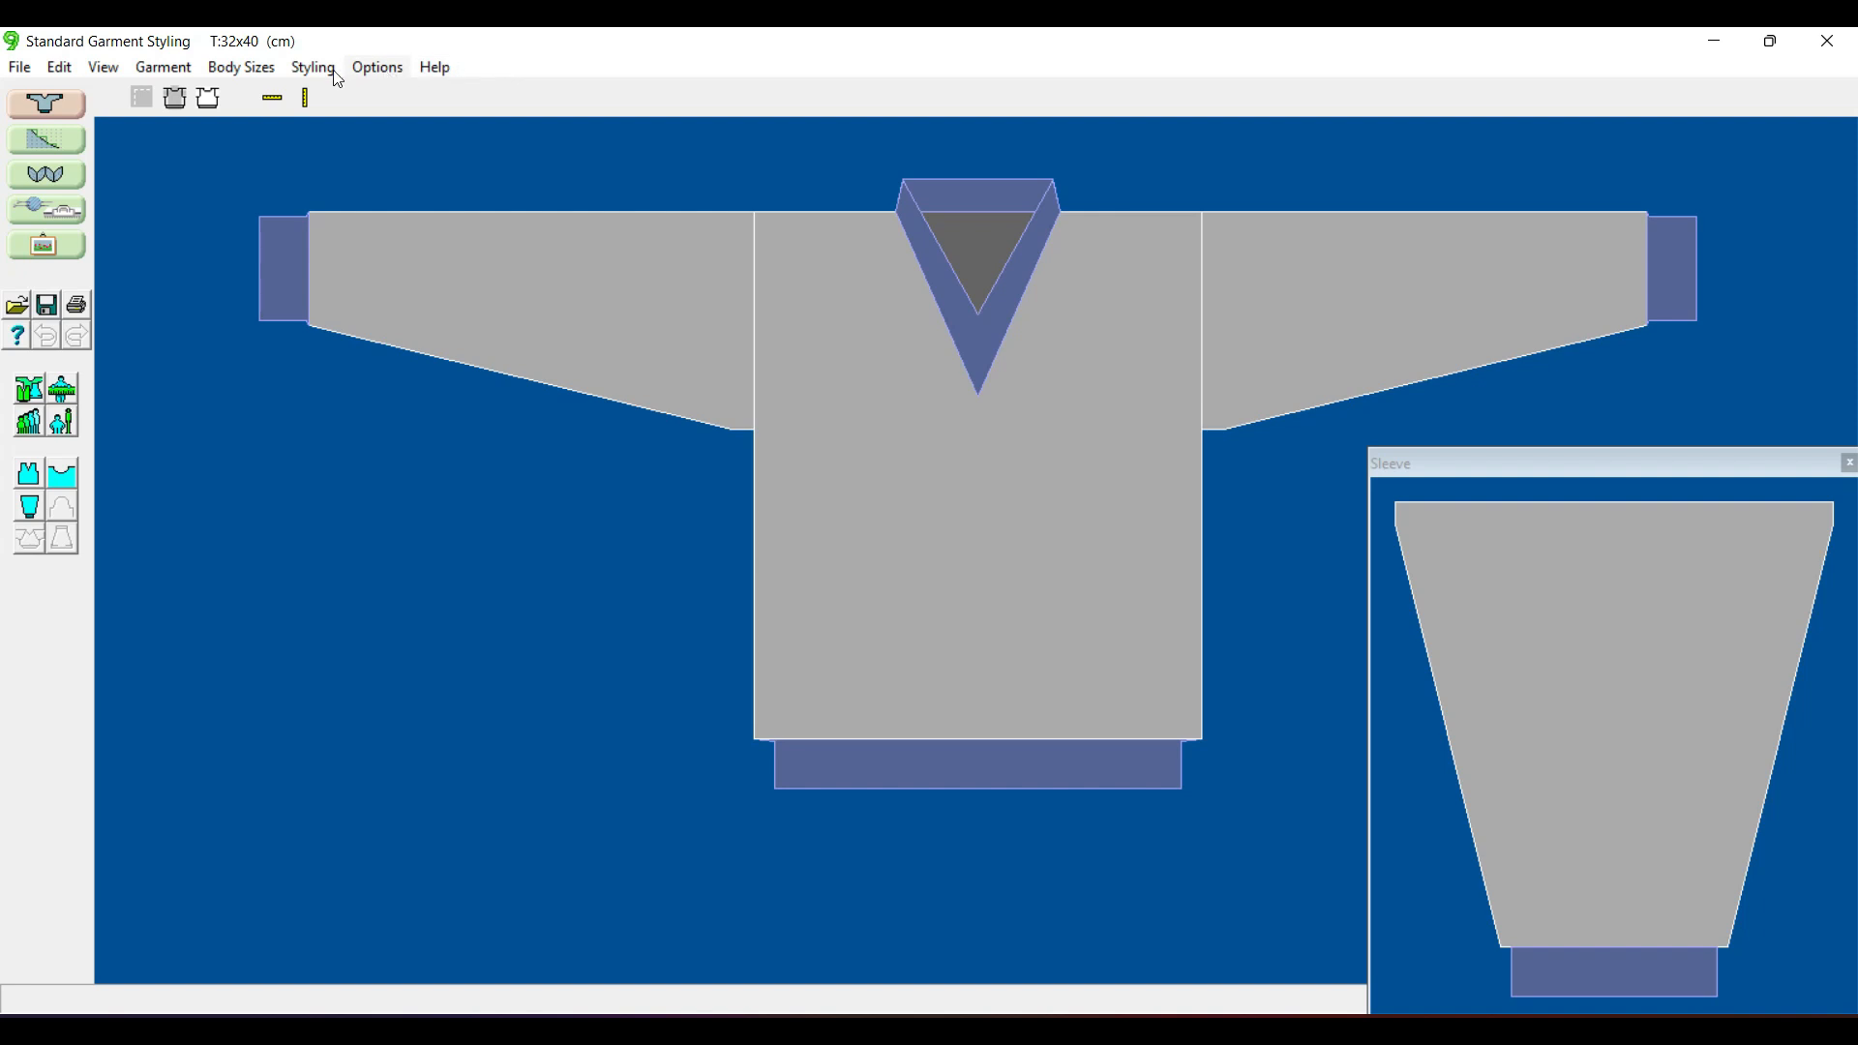
click(18, 75)
mouse_move(61, 73)
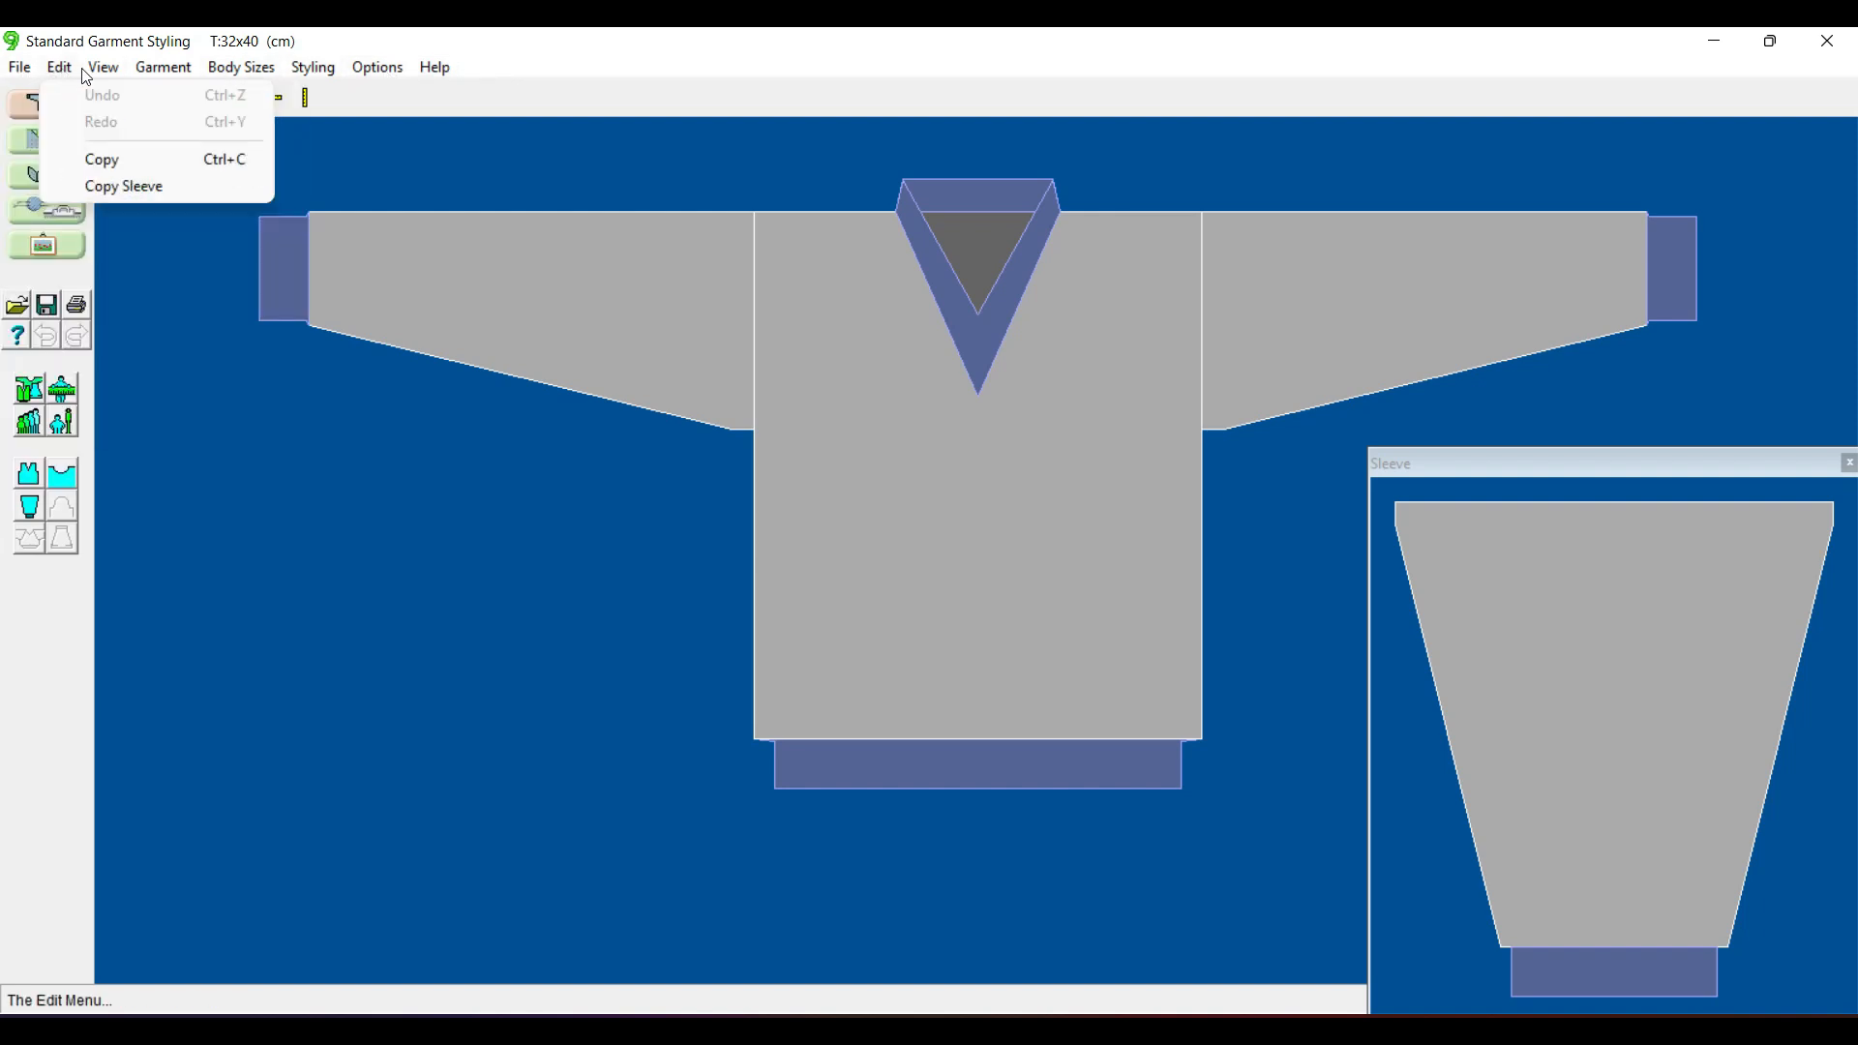
mouse_move(173, 75)
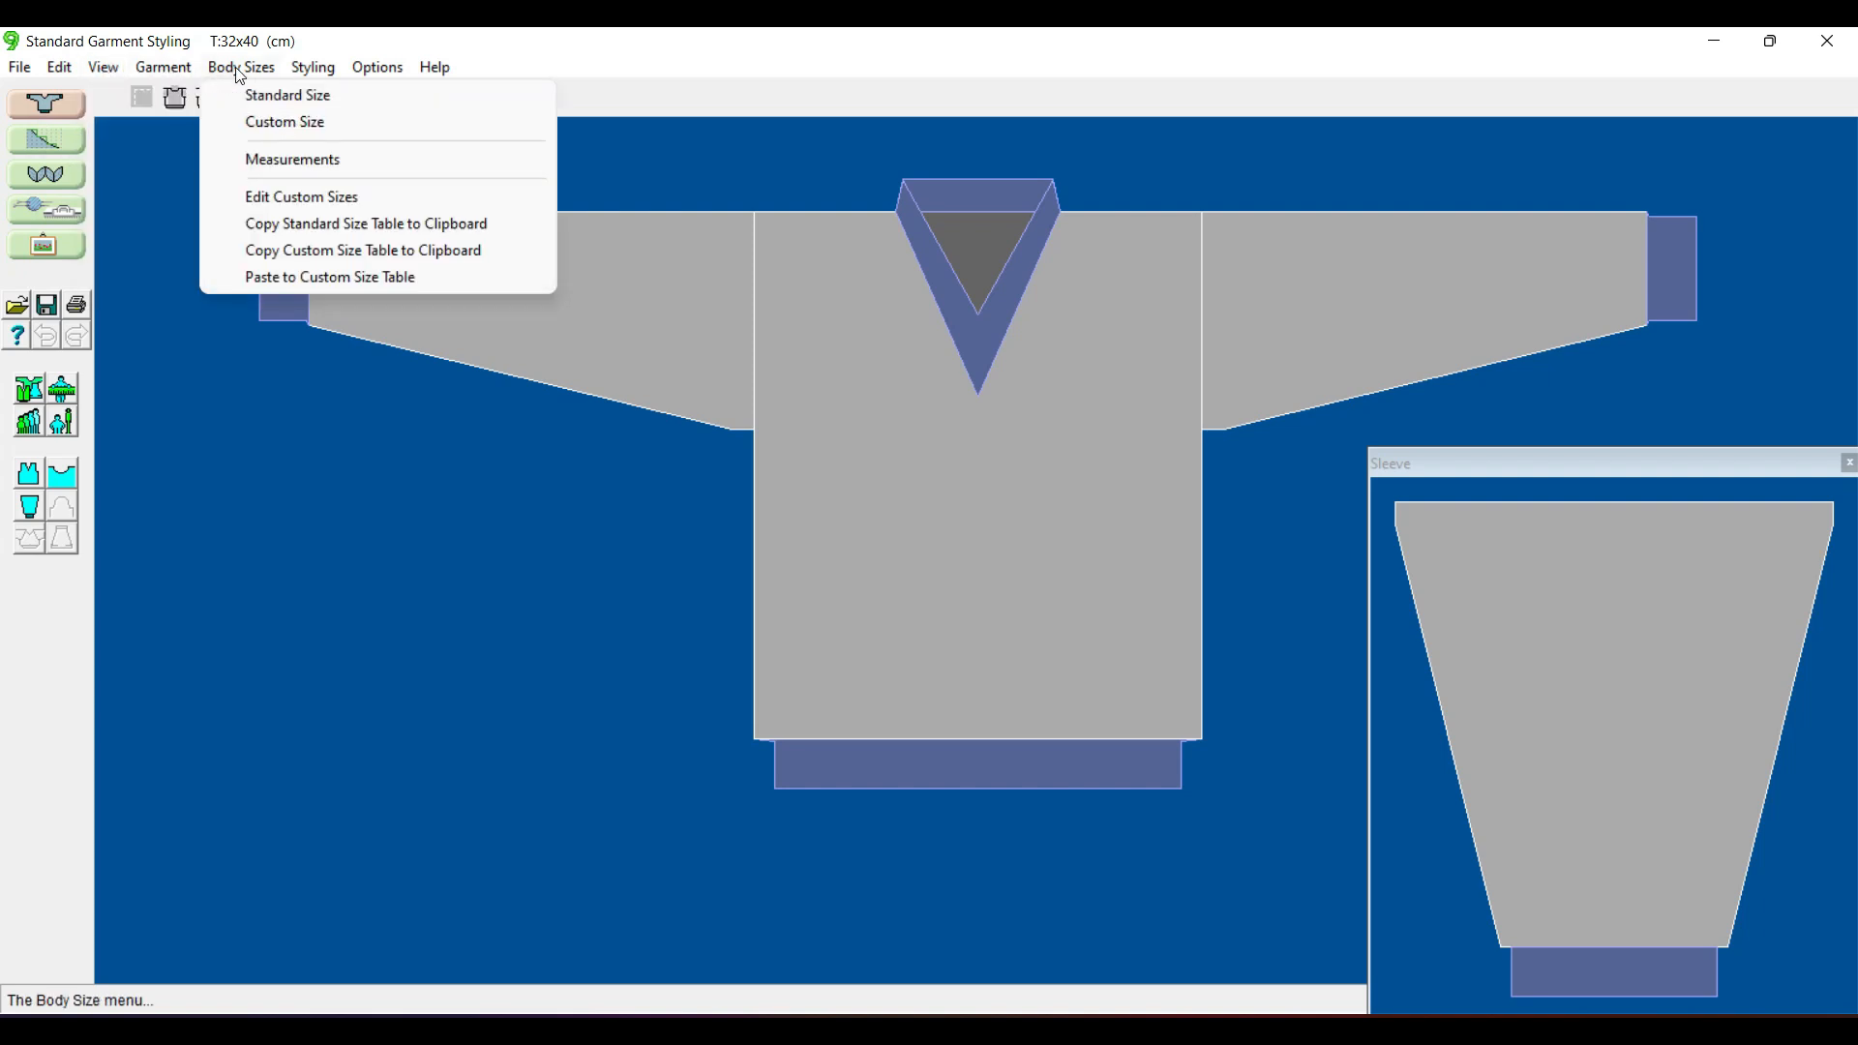
mouse_move(311, 75)
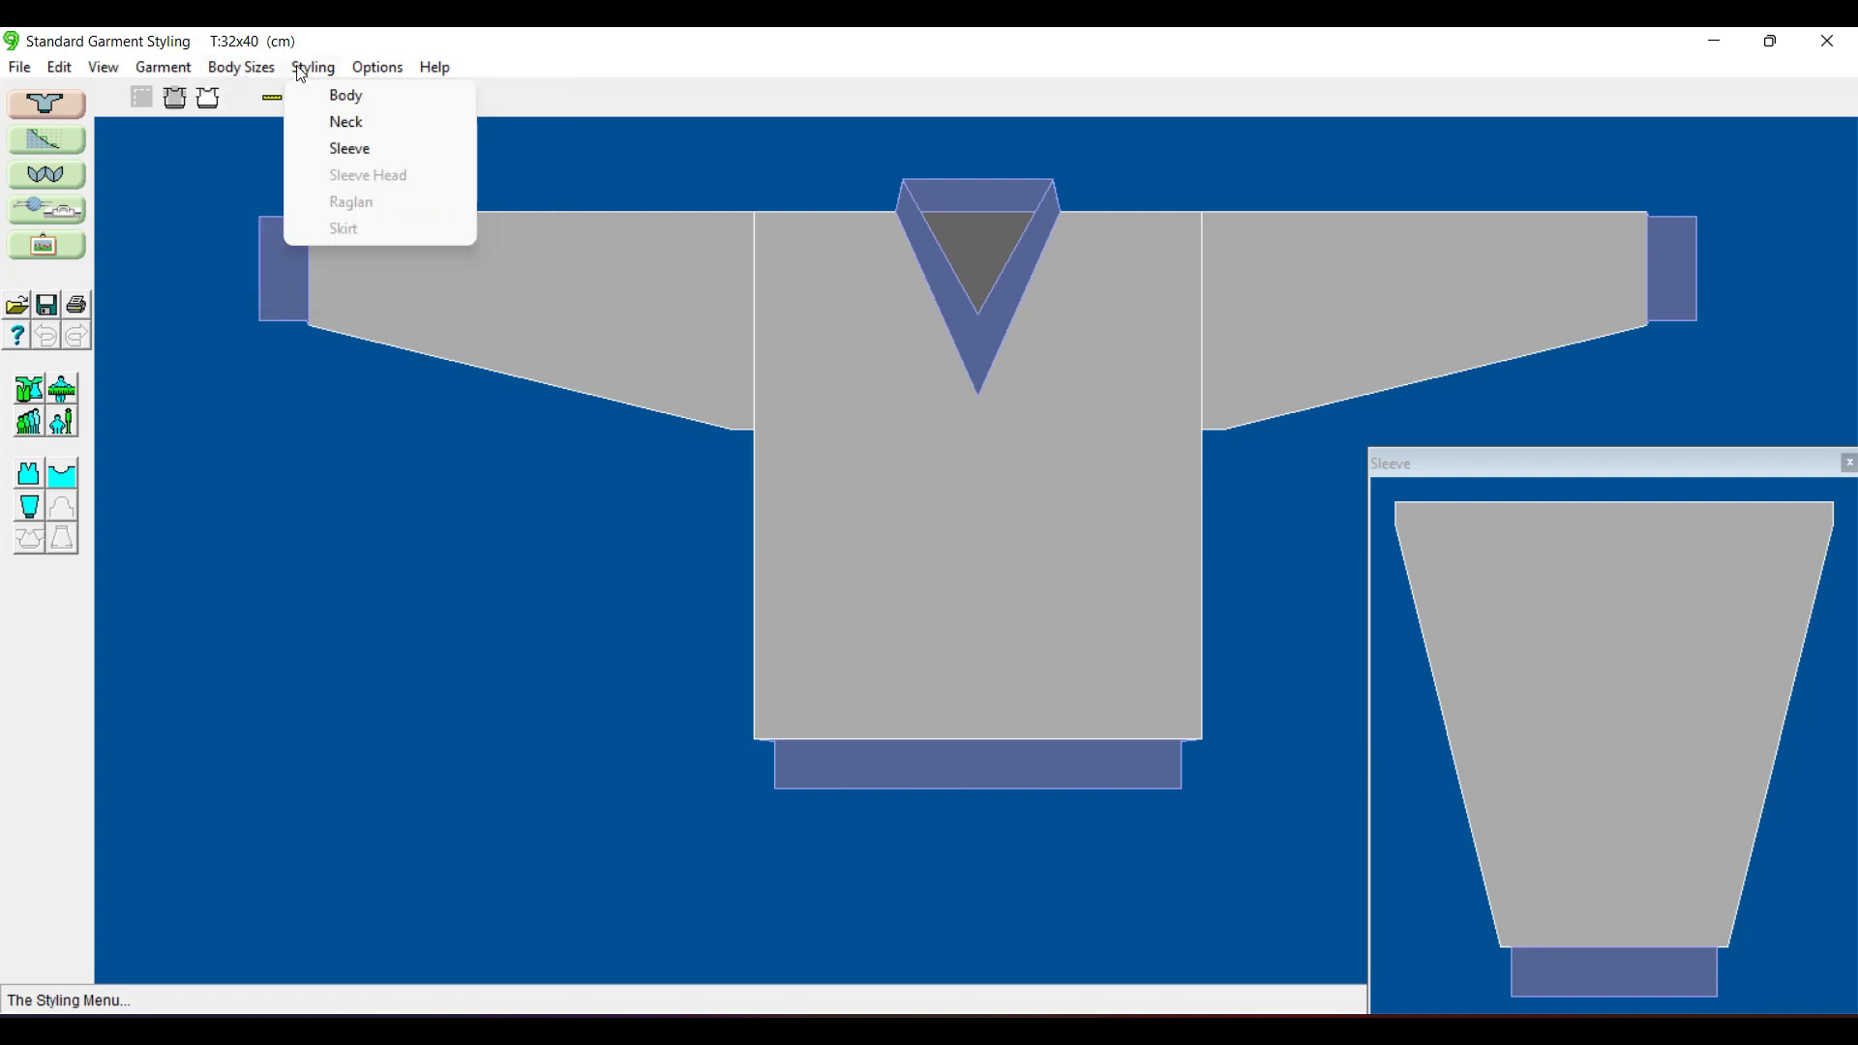
mouse_move(383, 75)
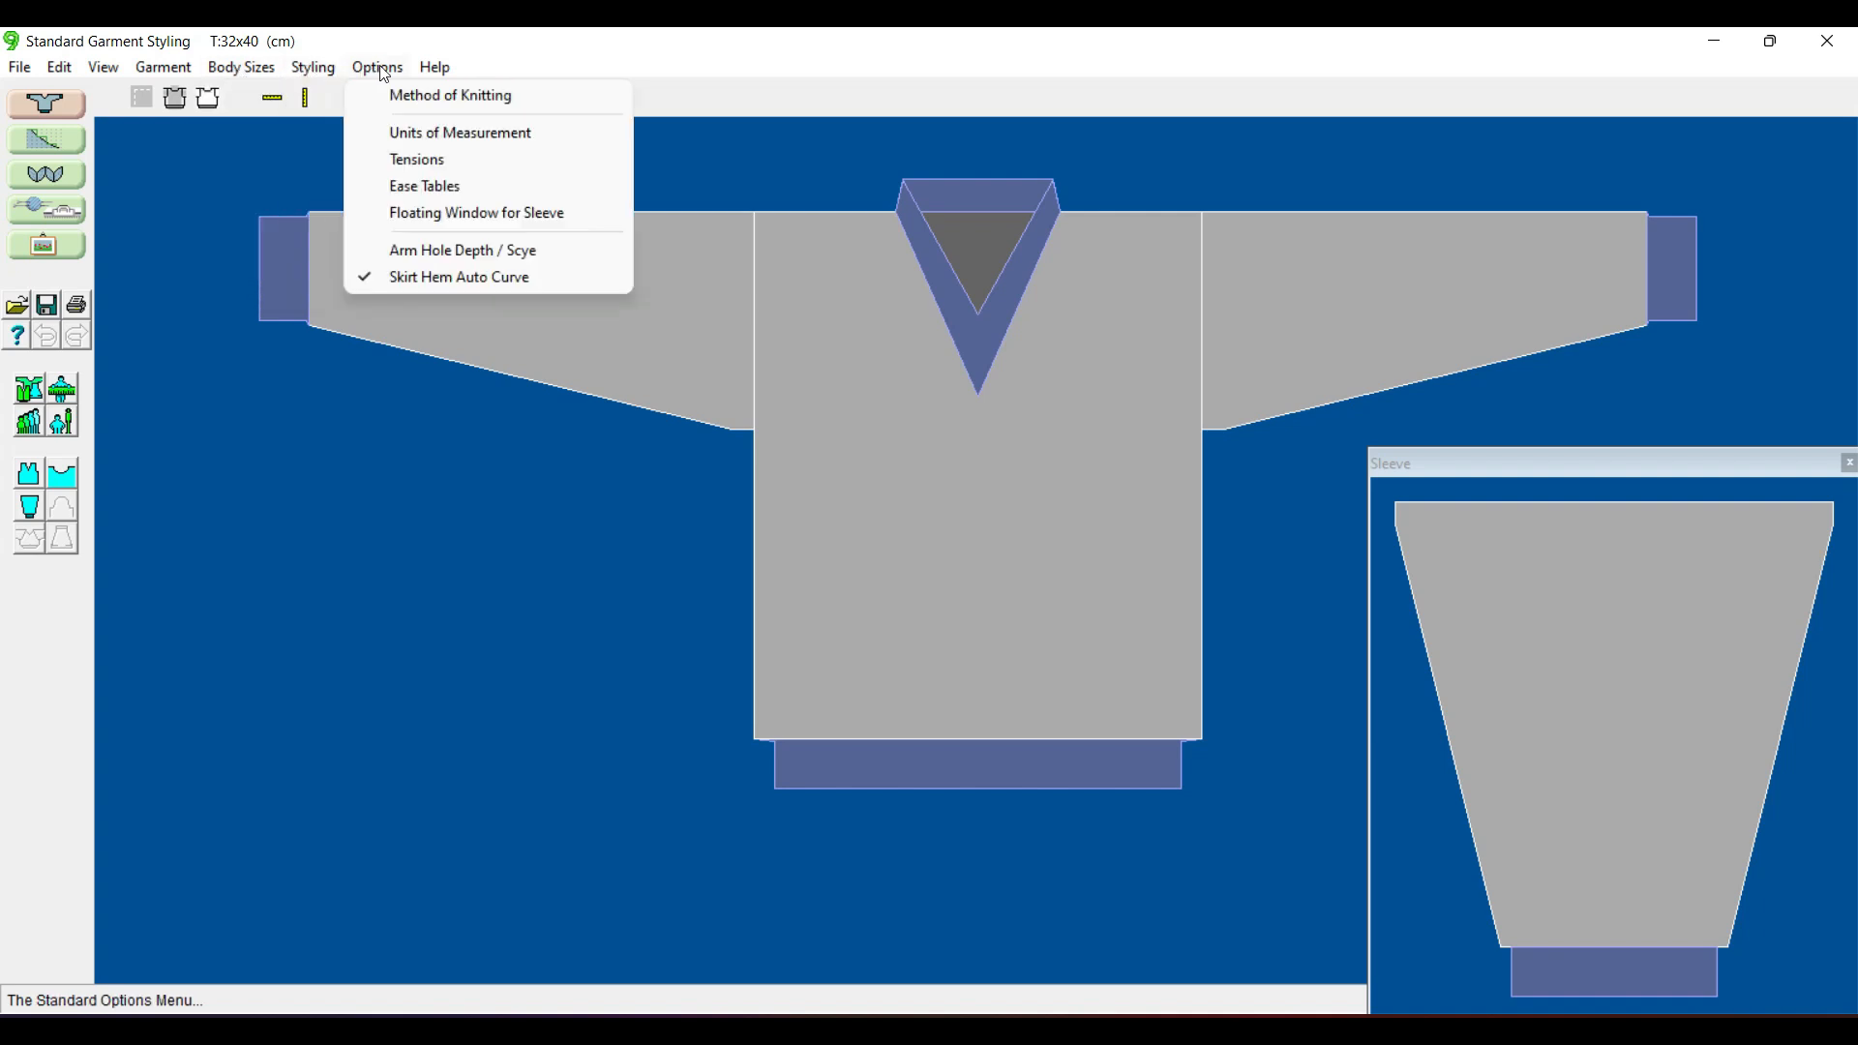
mouse_move(443, 73)
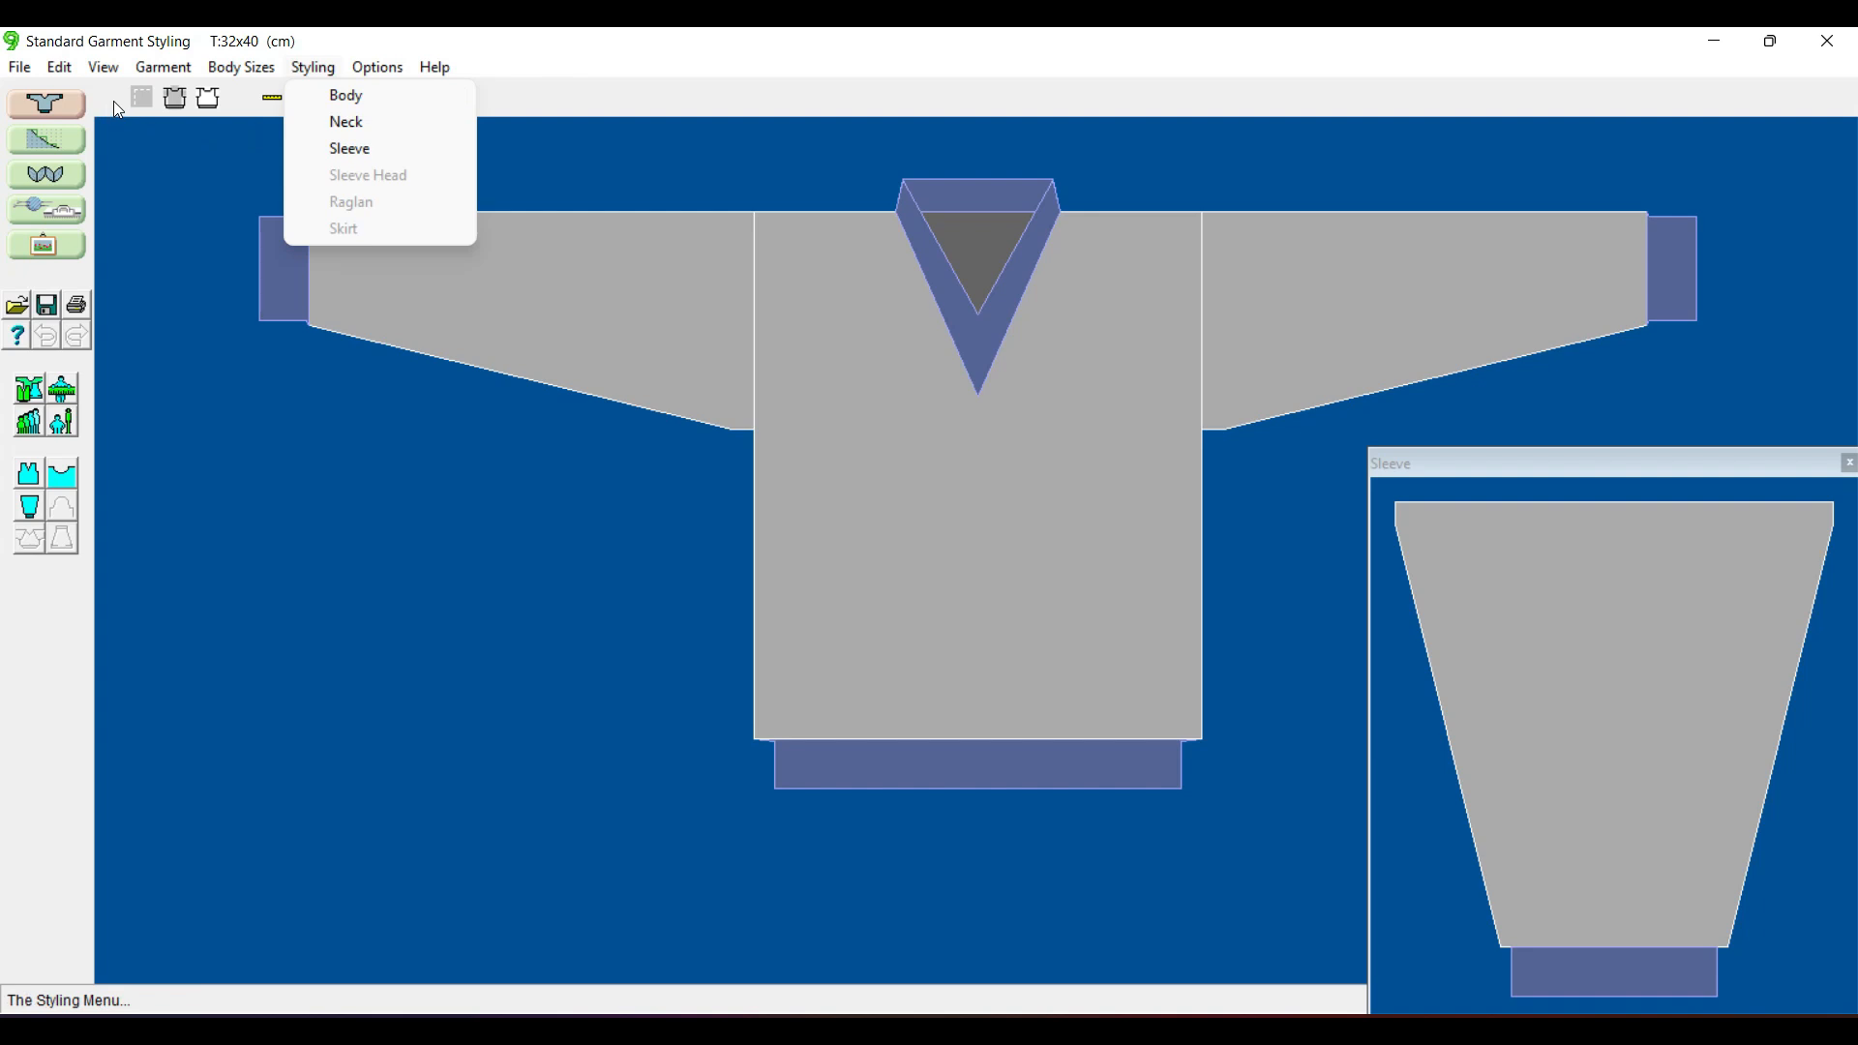
click(560, 98)
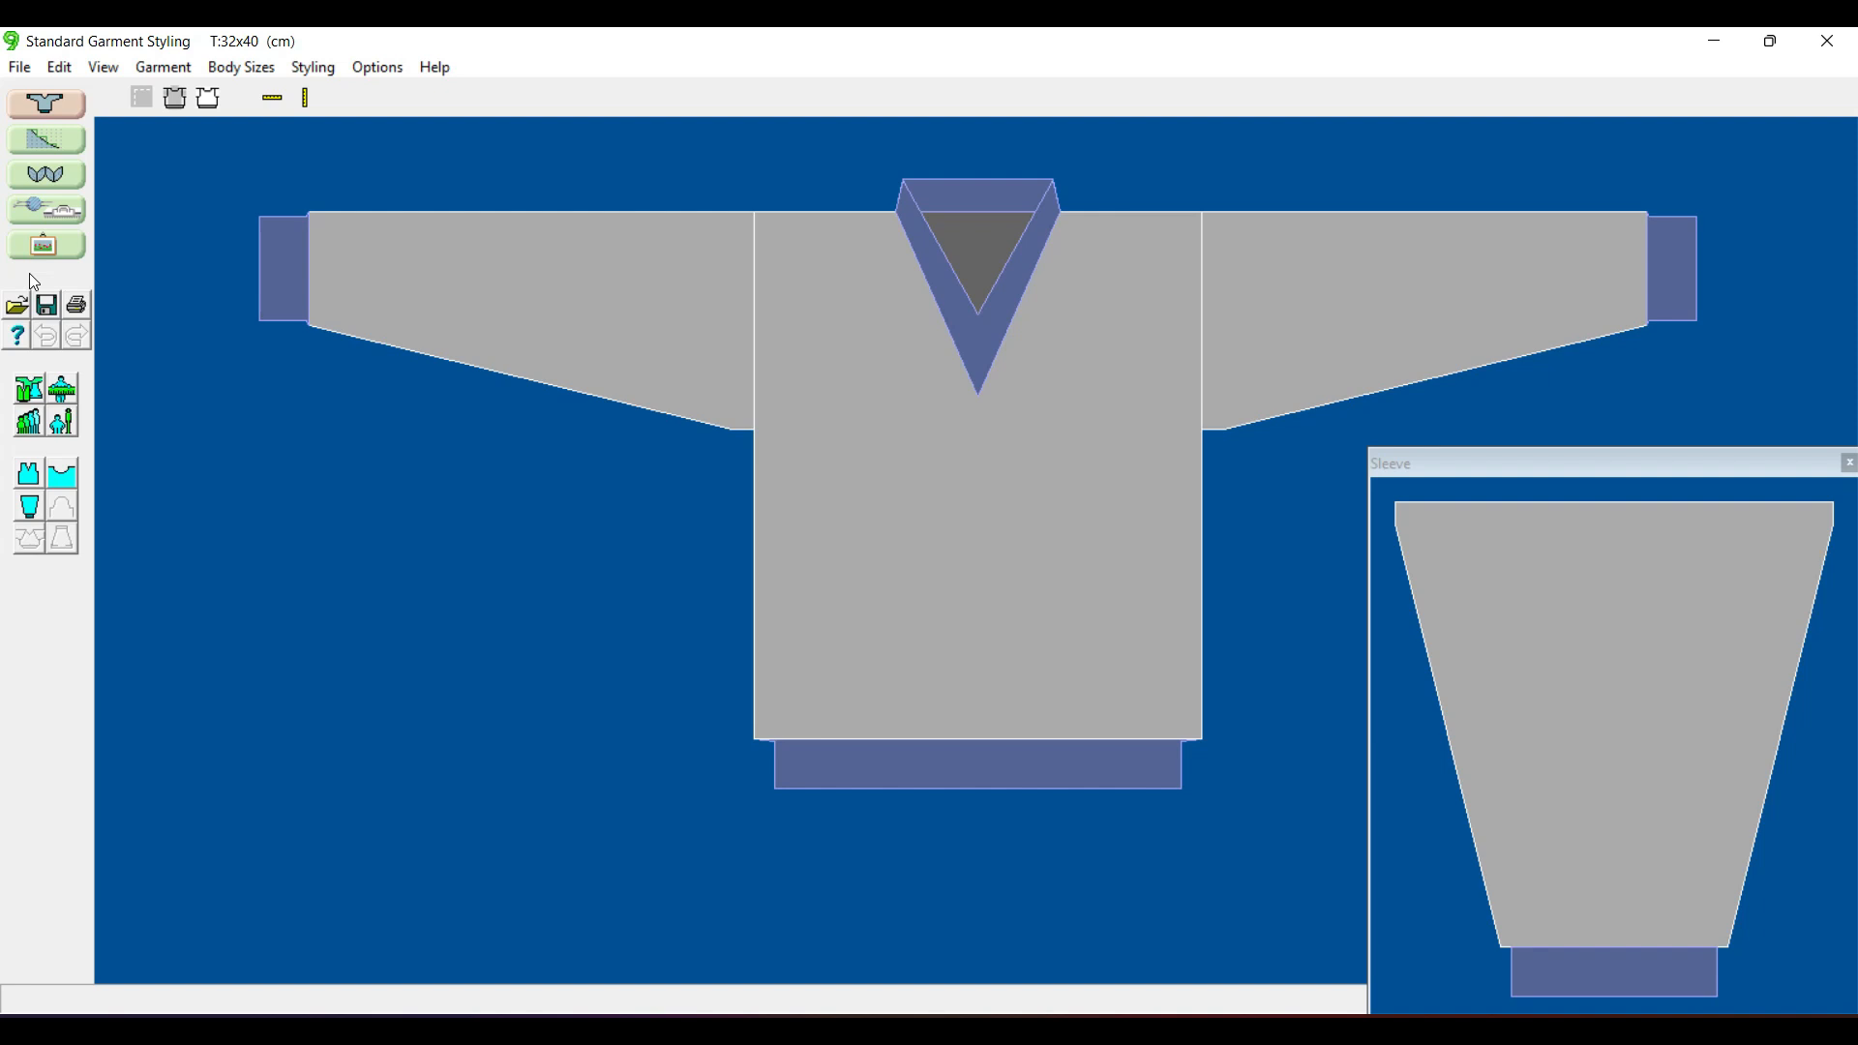
key(alt)
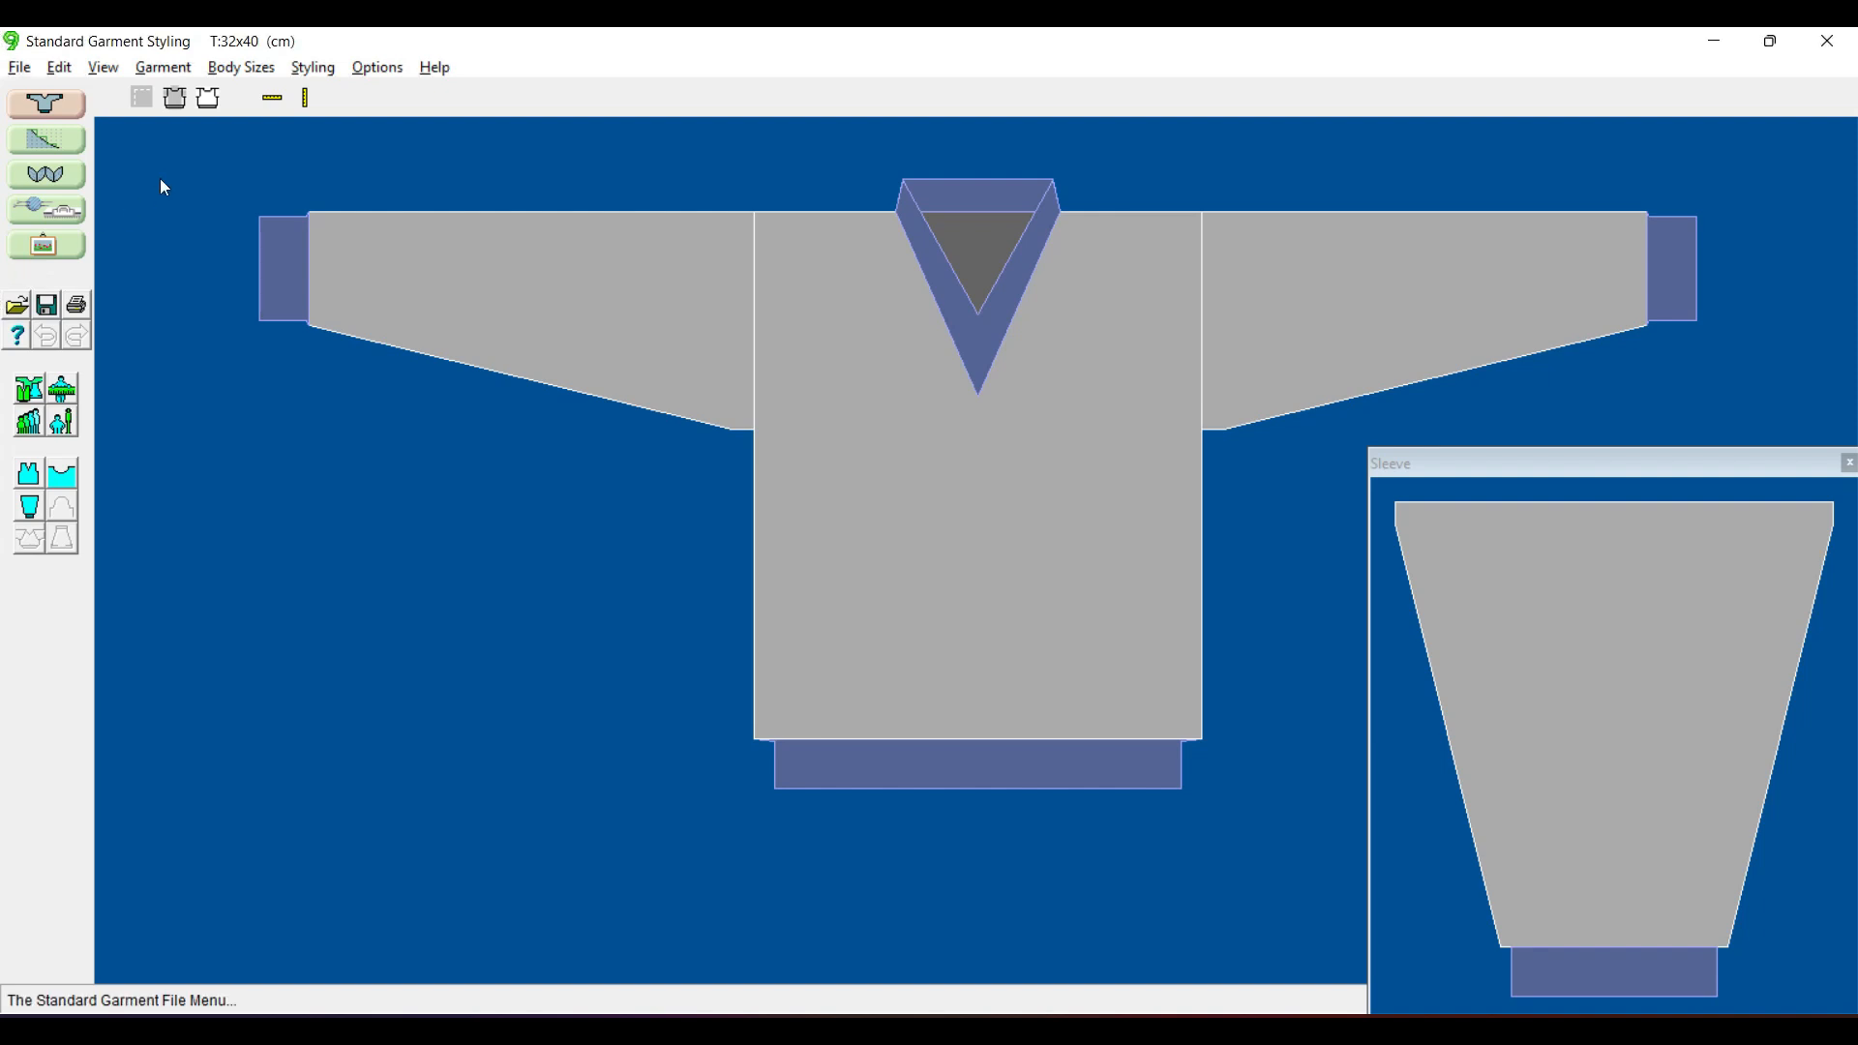
- Preview the dashed back neckline on the garment diagram, then hide it again
click(142, 96)
click(141, 96)
click(142, 97)
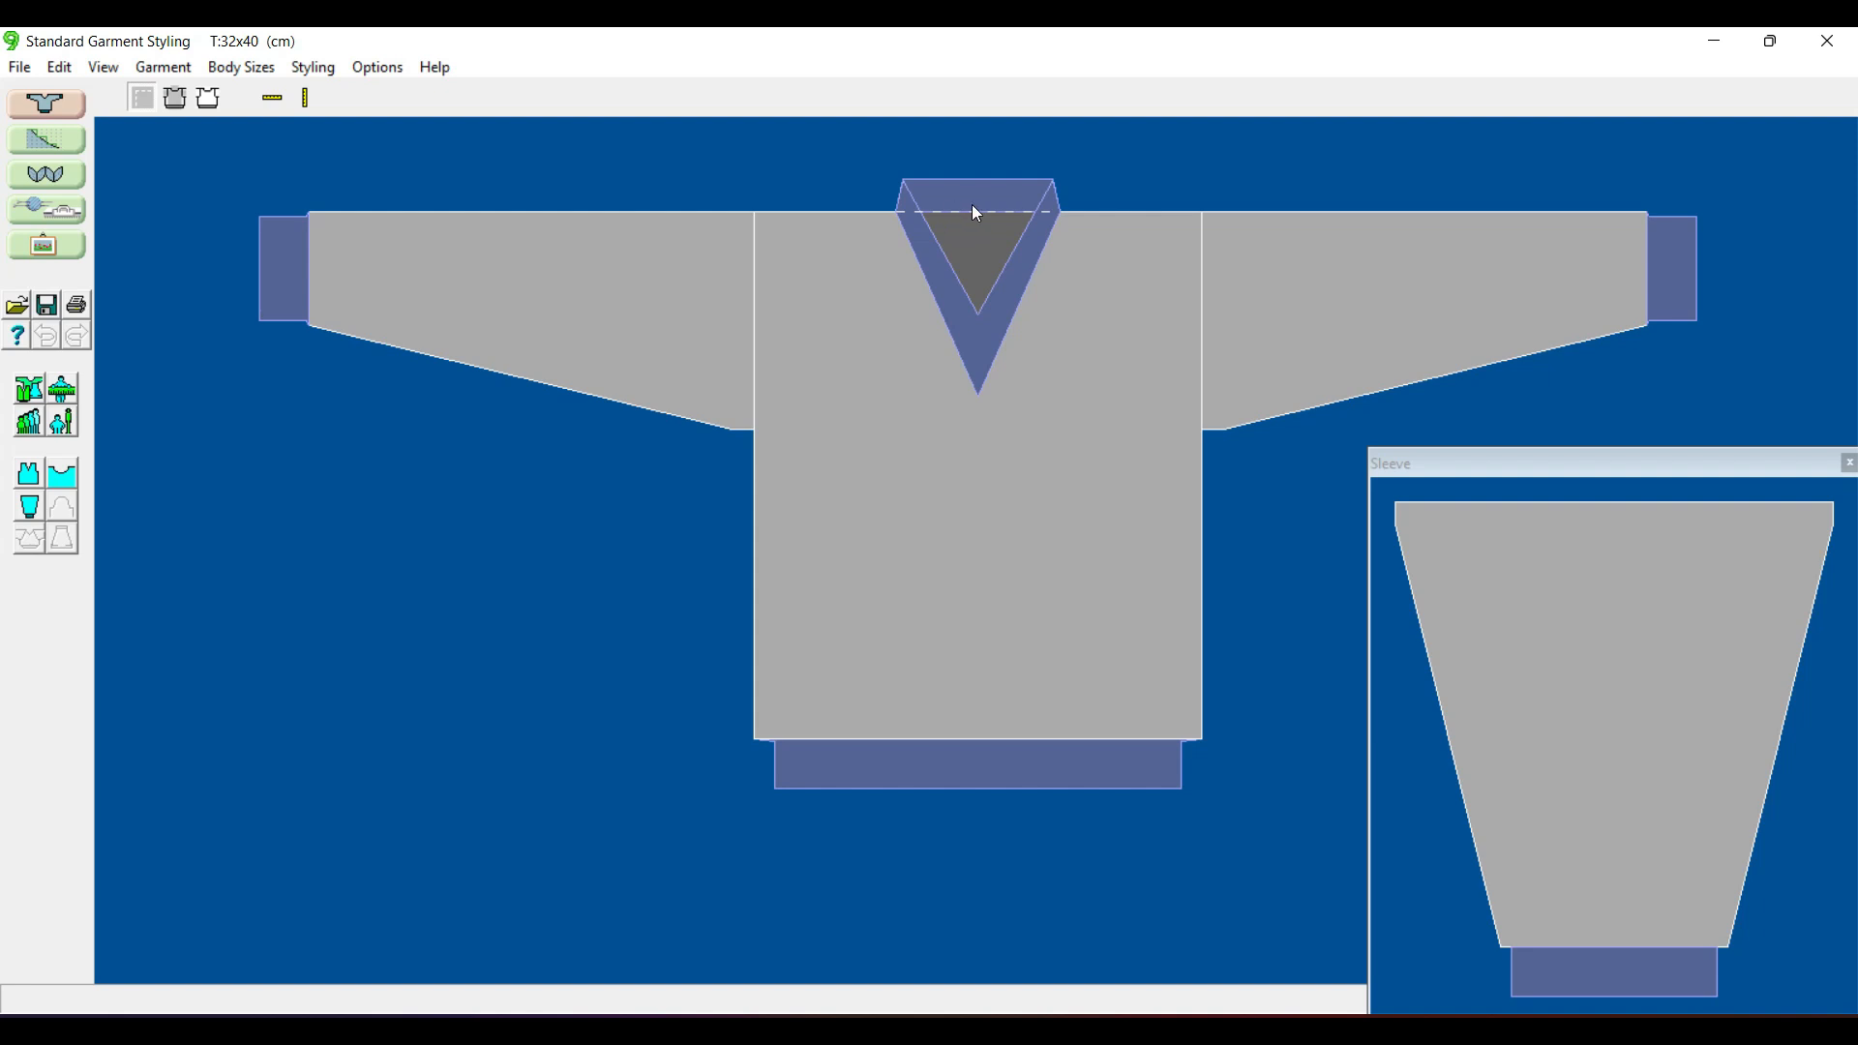
click(143, 107)
- Preview the body block inside the garment and the monochrome shape diagram, switching each view off after checking it
click(176, 101)
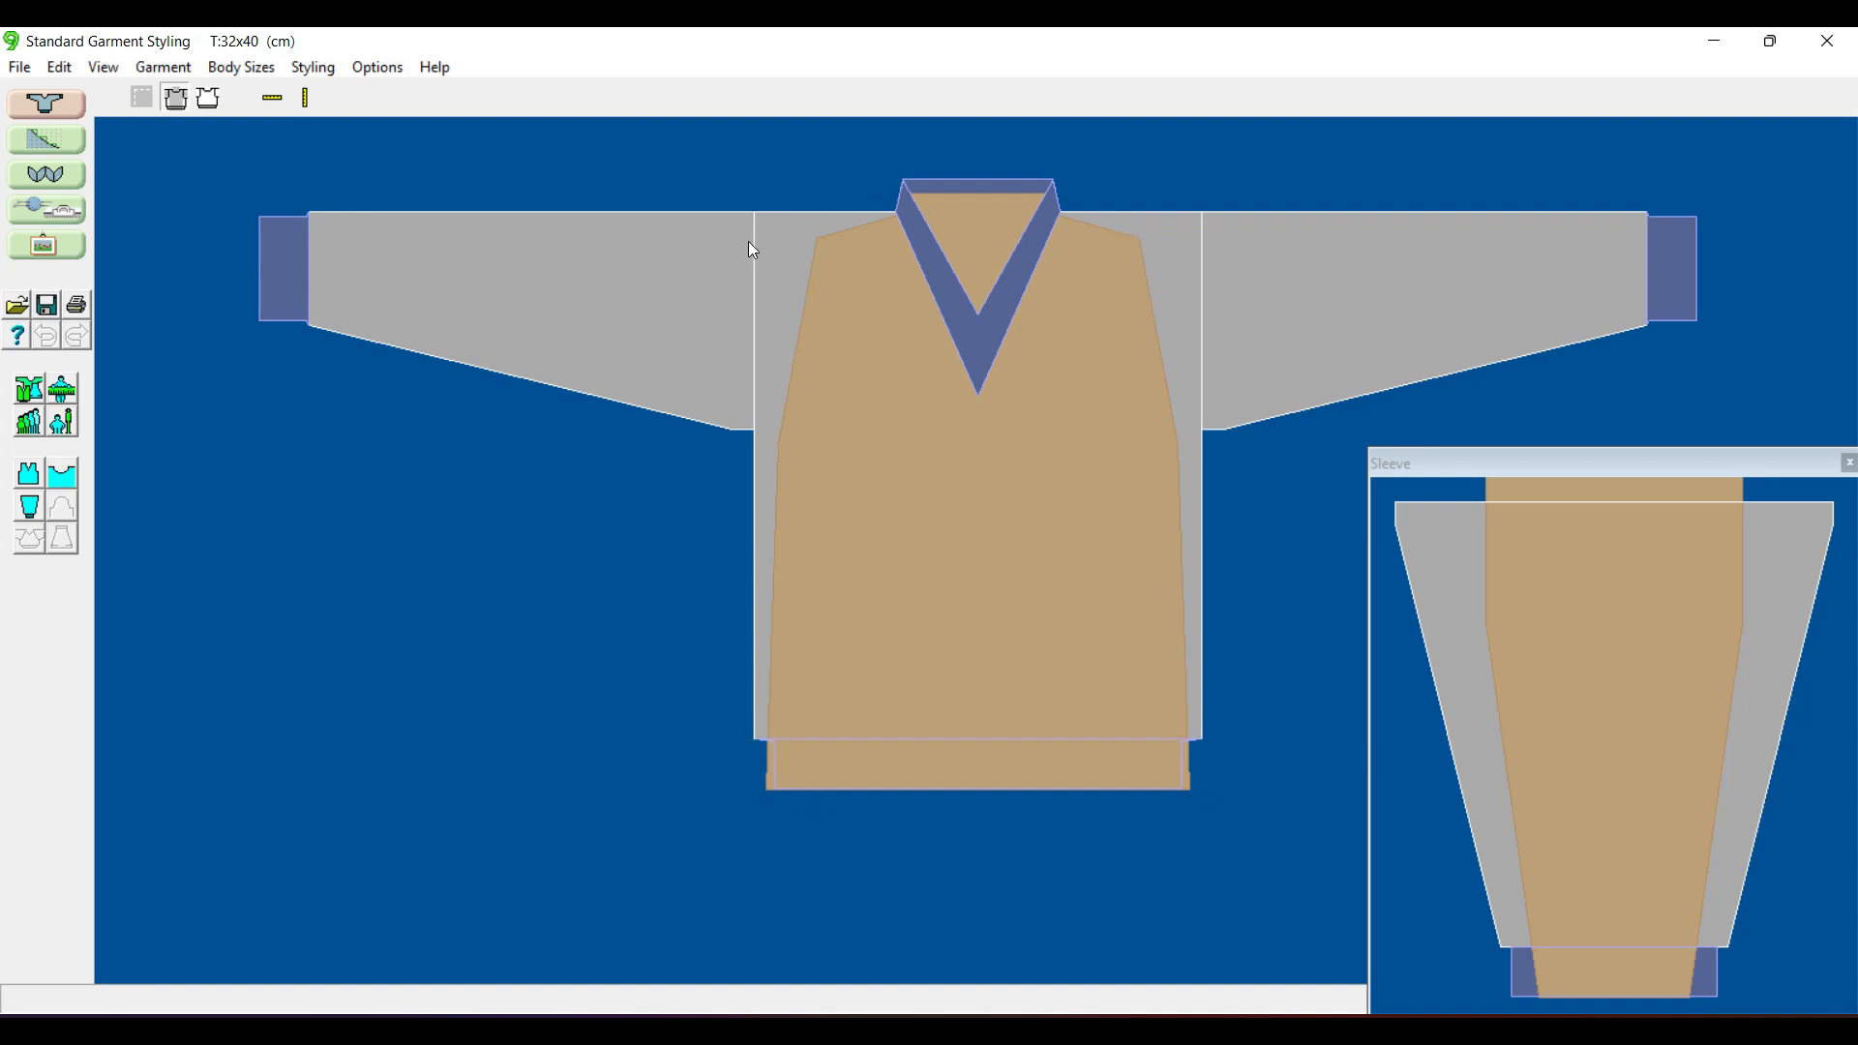
click(177, 100)
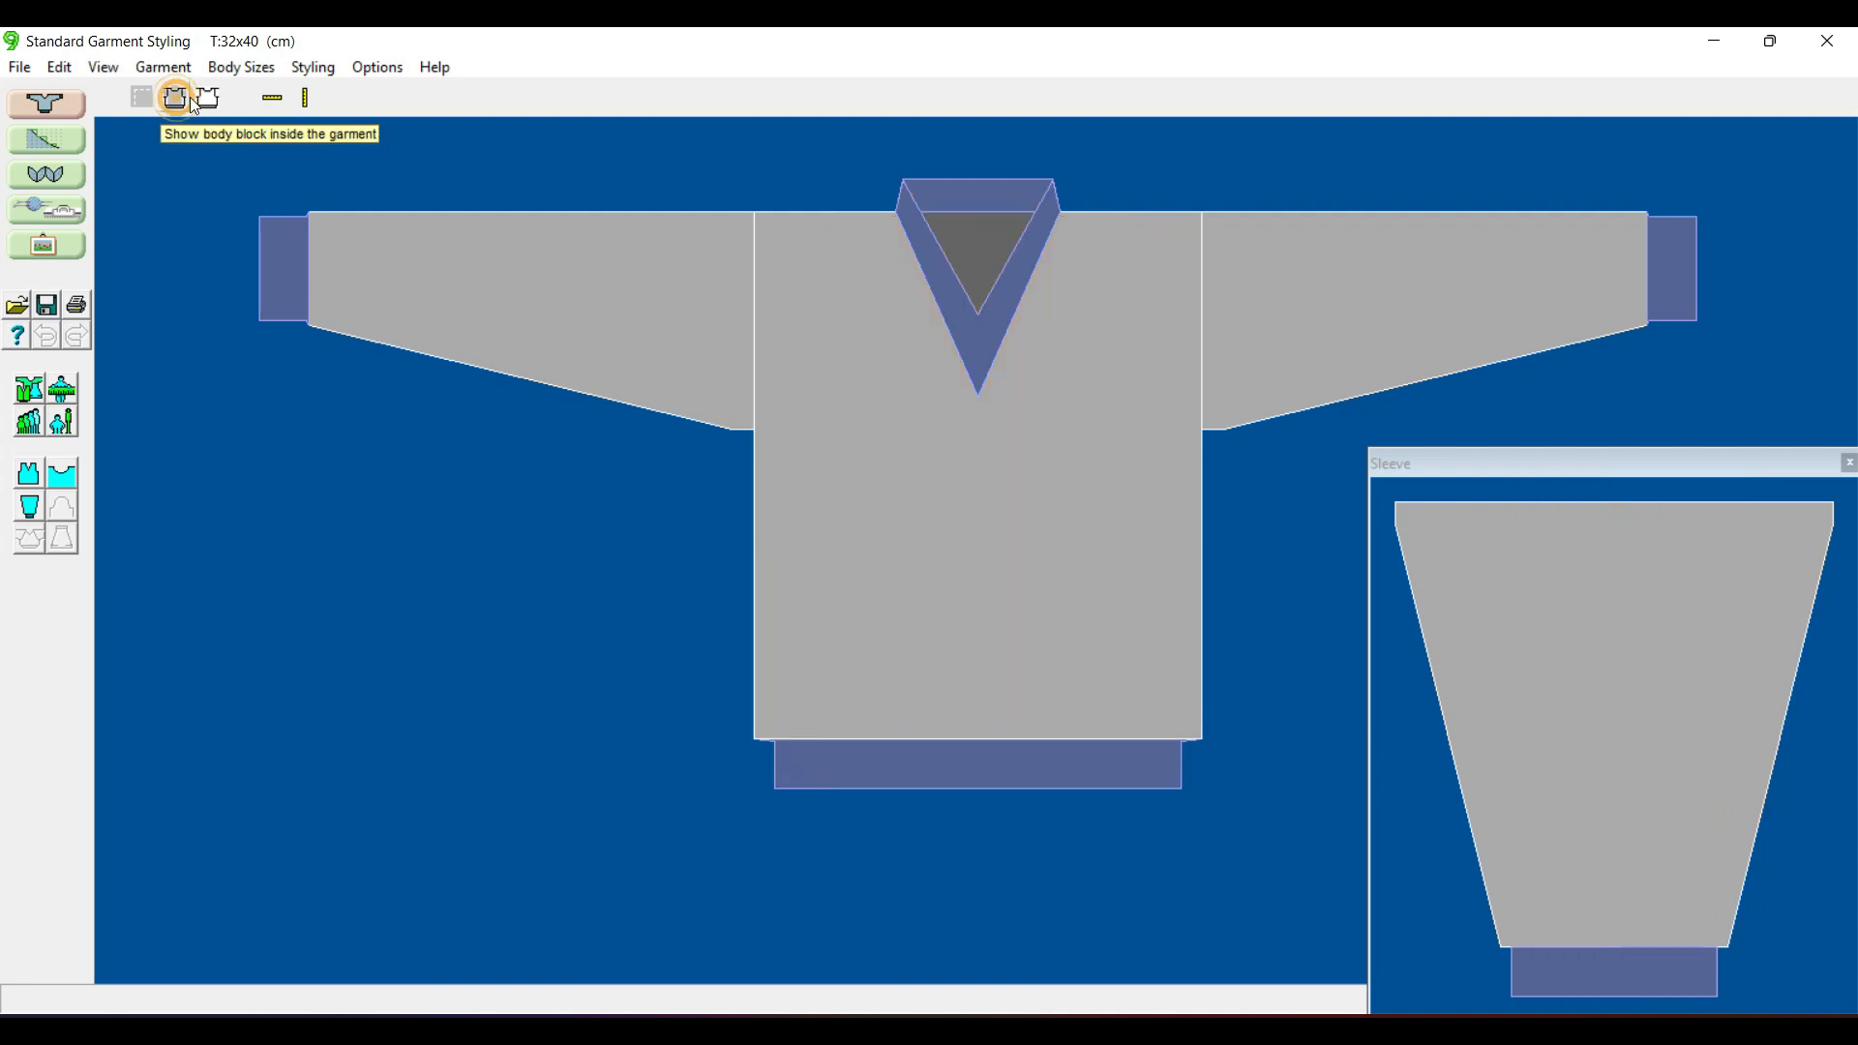
click(210, 99)
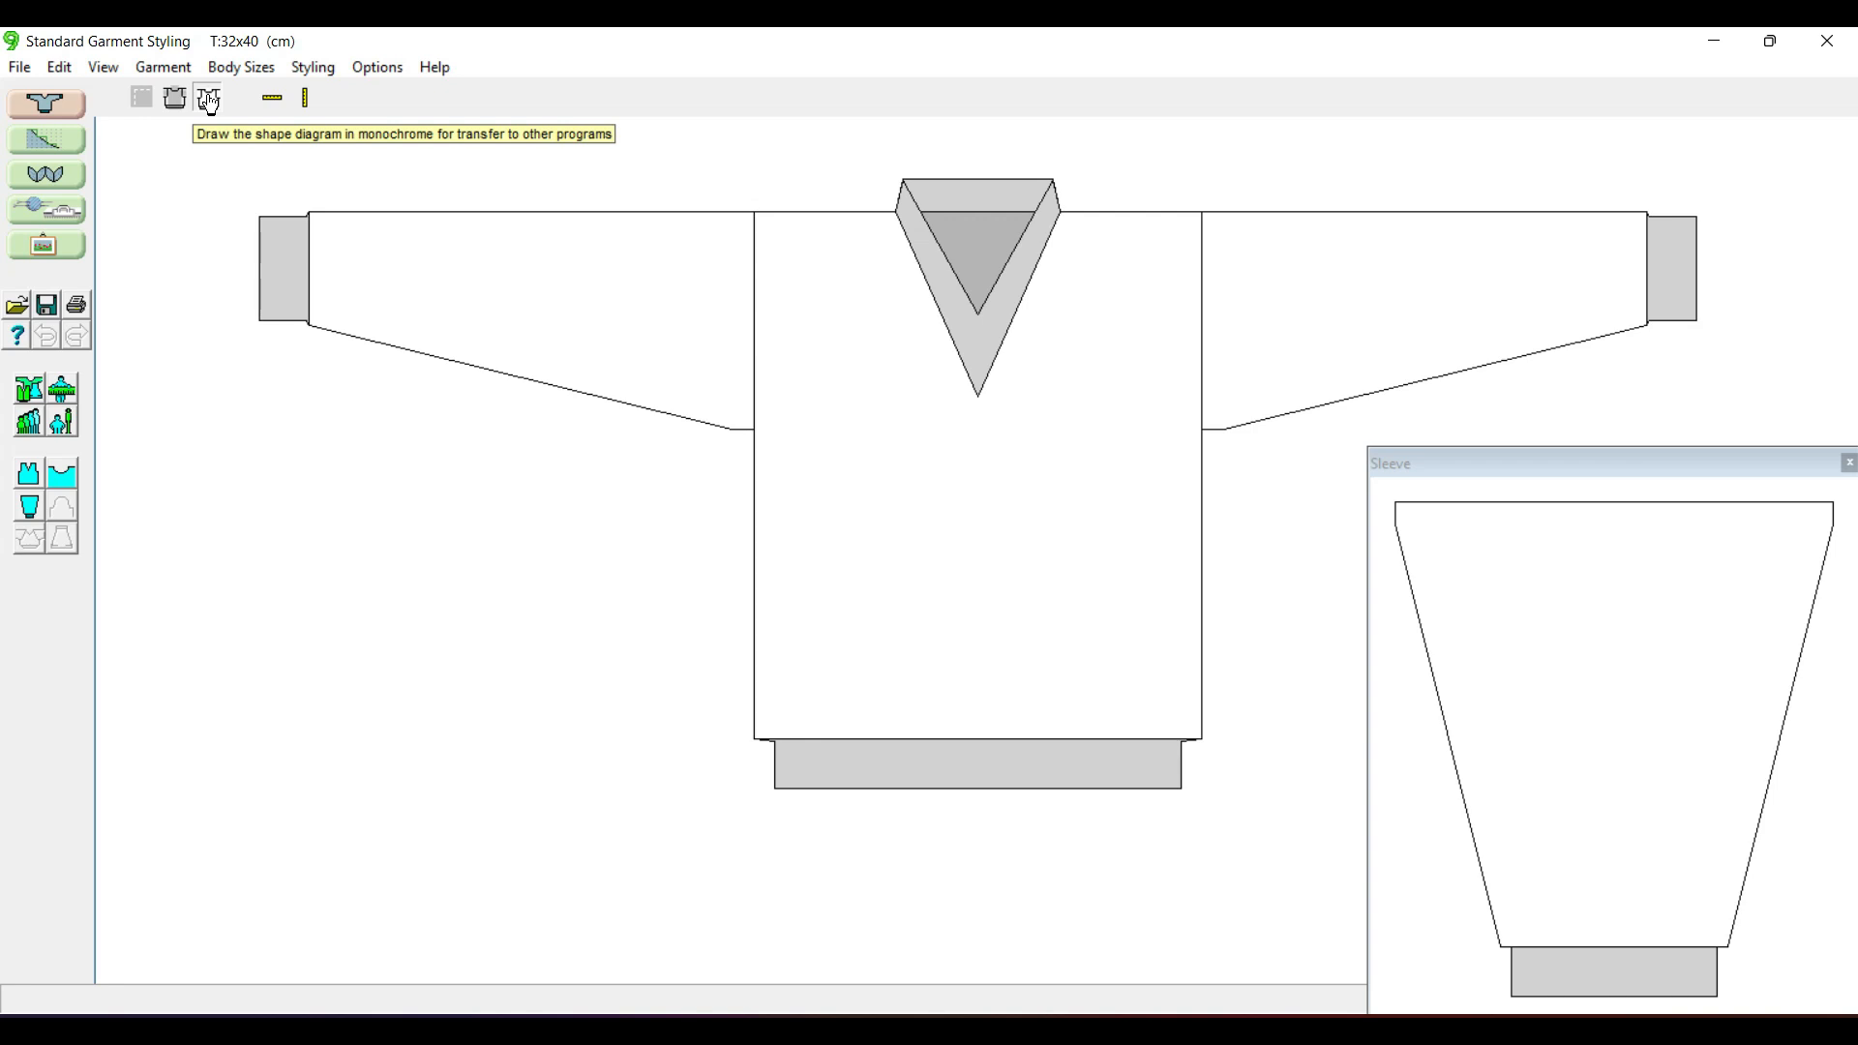
click(210, 100)
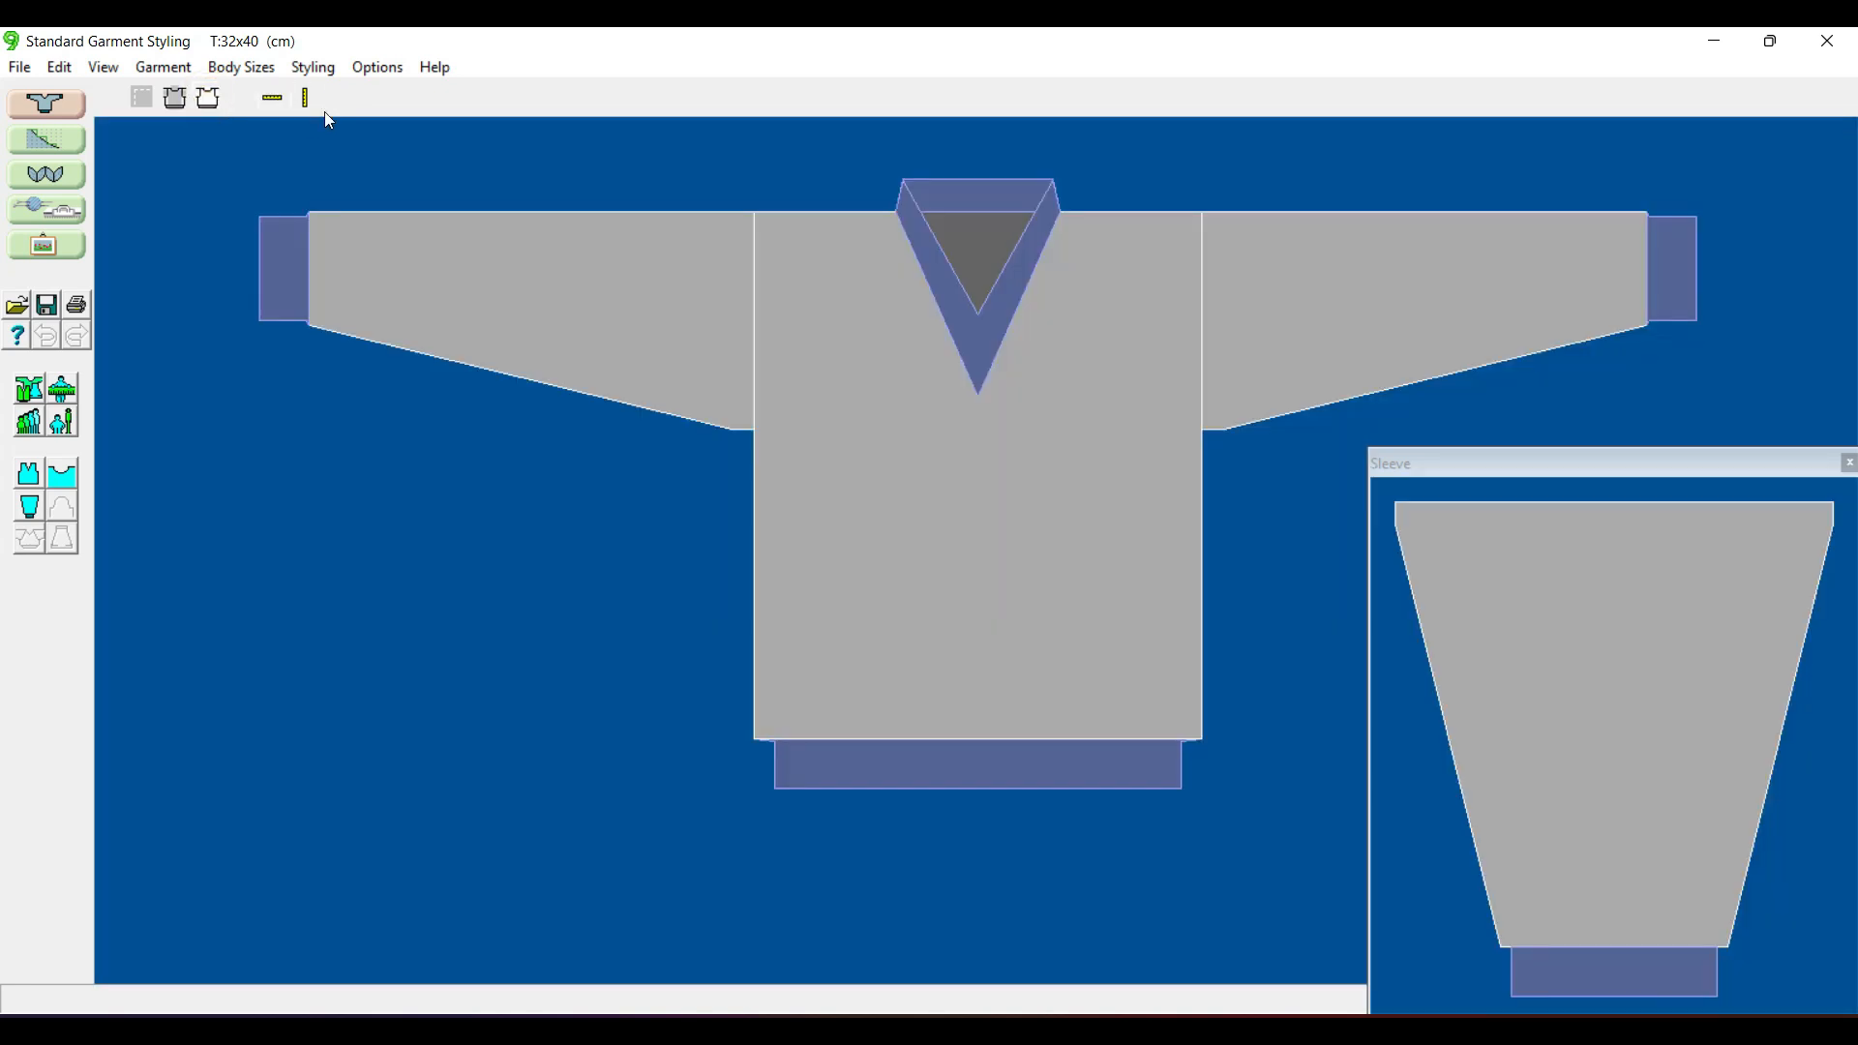
- Try switching the horizontal and vertical rulers on and off, leaving both shown around the garment diagram
click(275, 107)
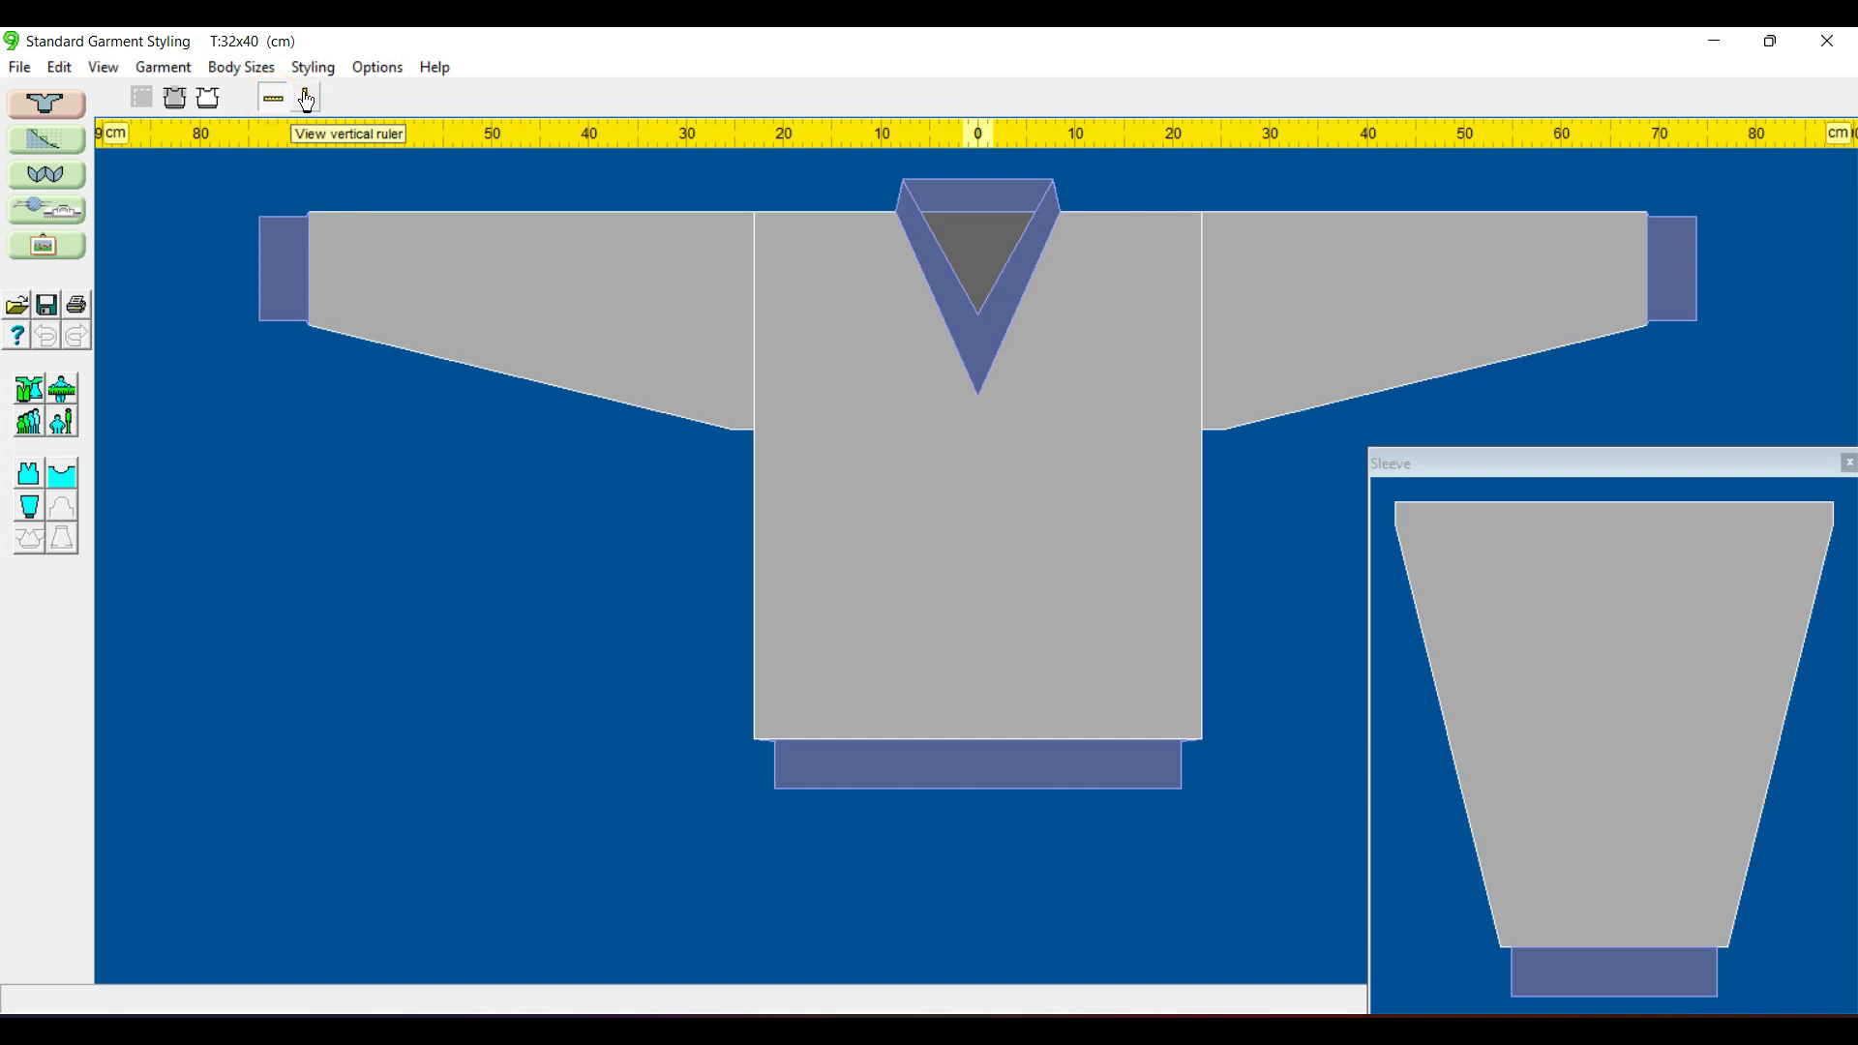
click(307, 101)
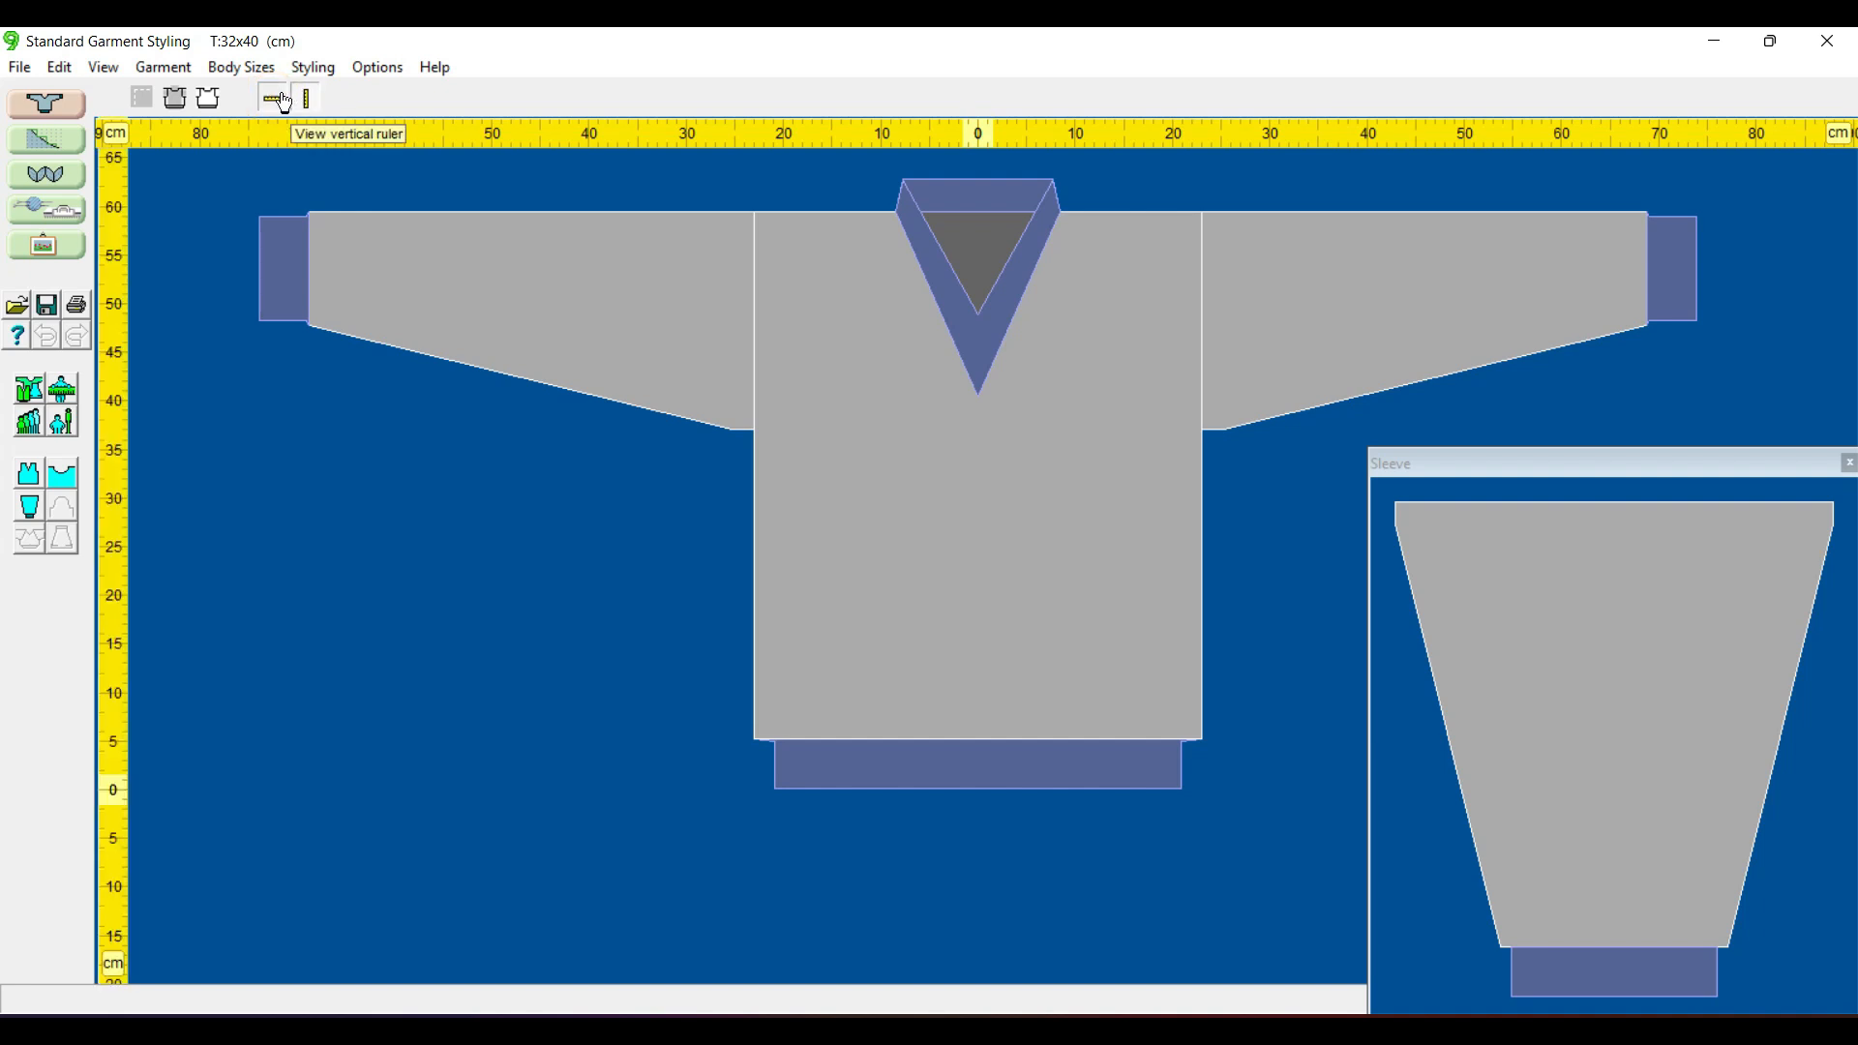
click(277, 101)
click(300, 98)
click(279, 101)
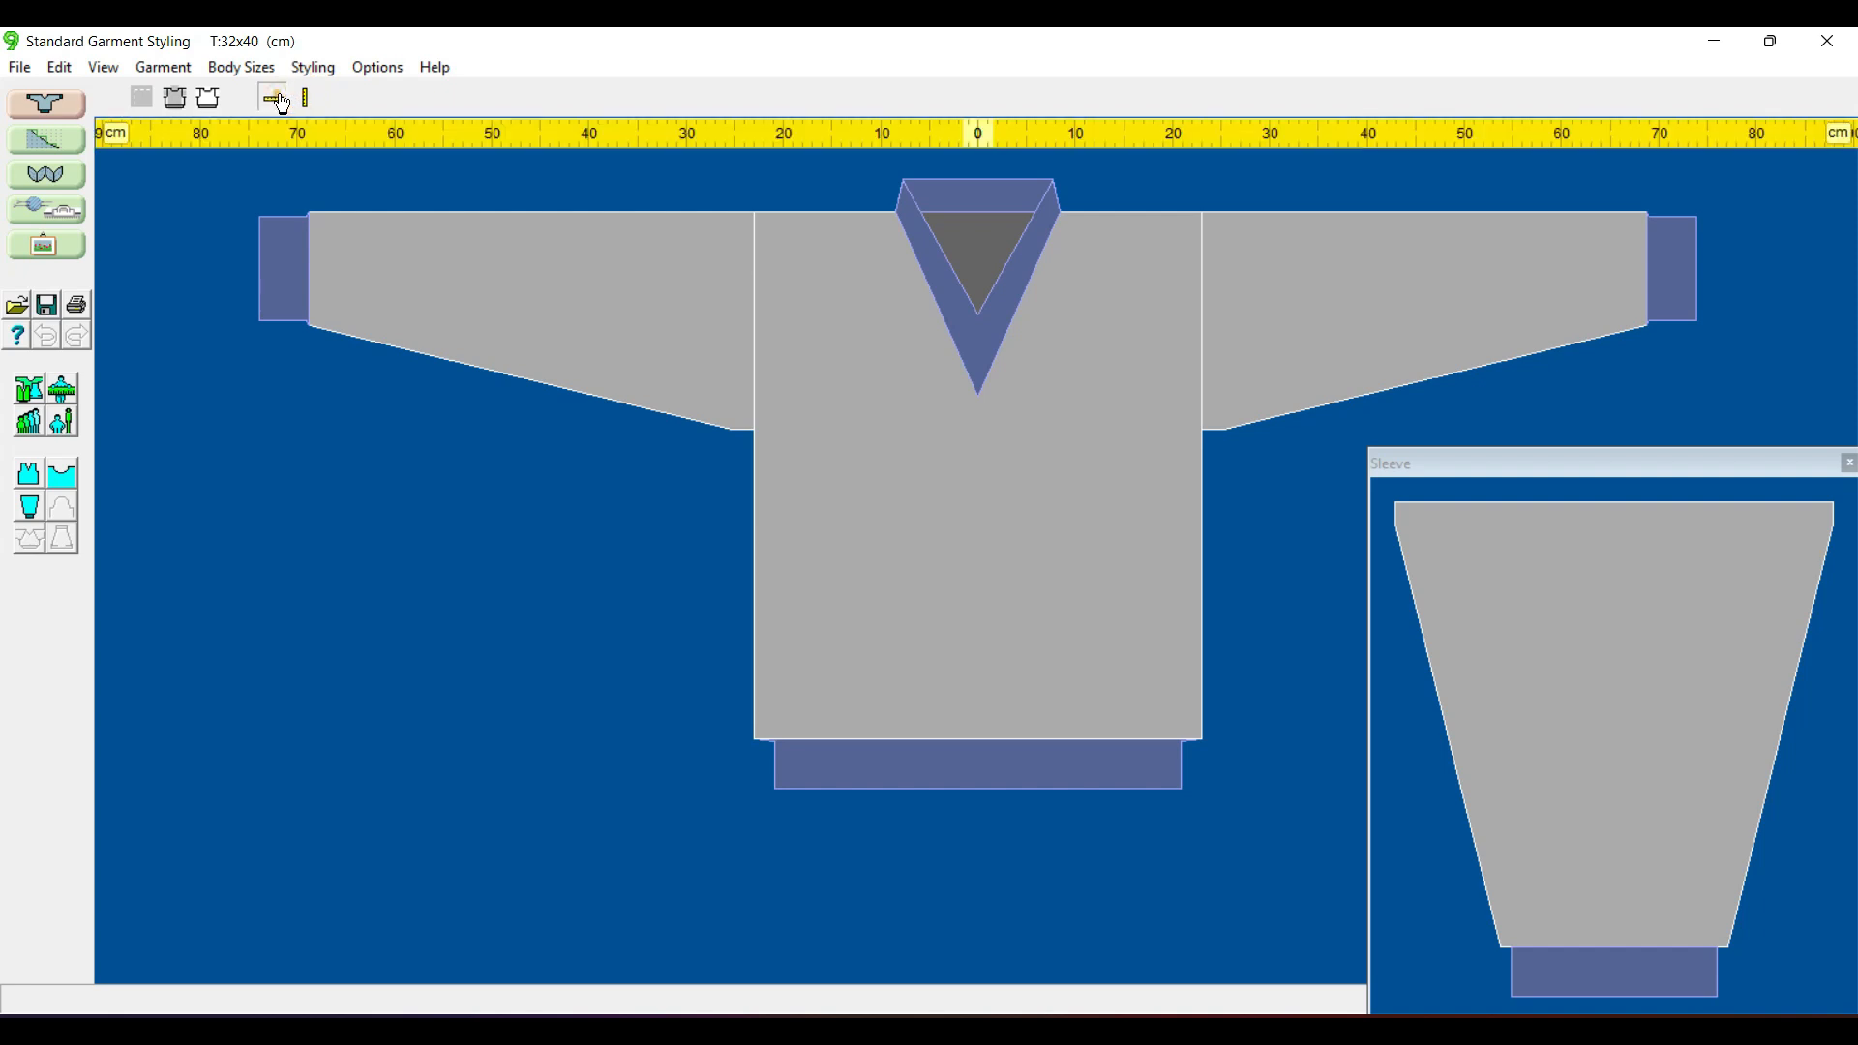
click(306, 99)
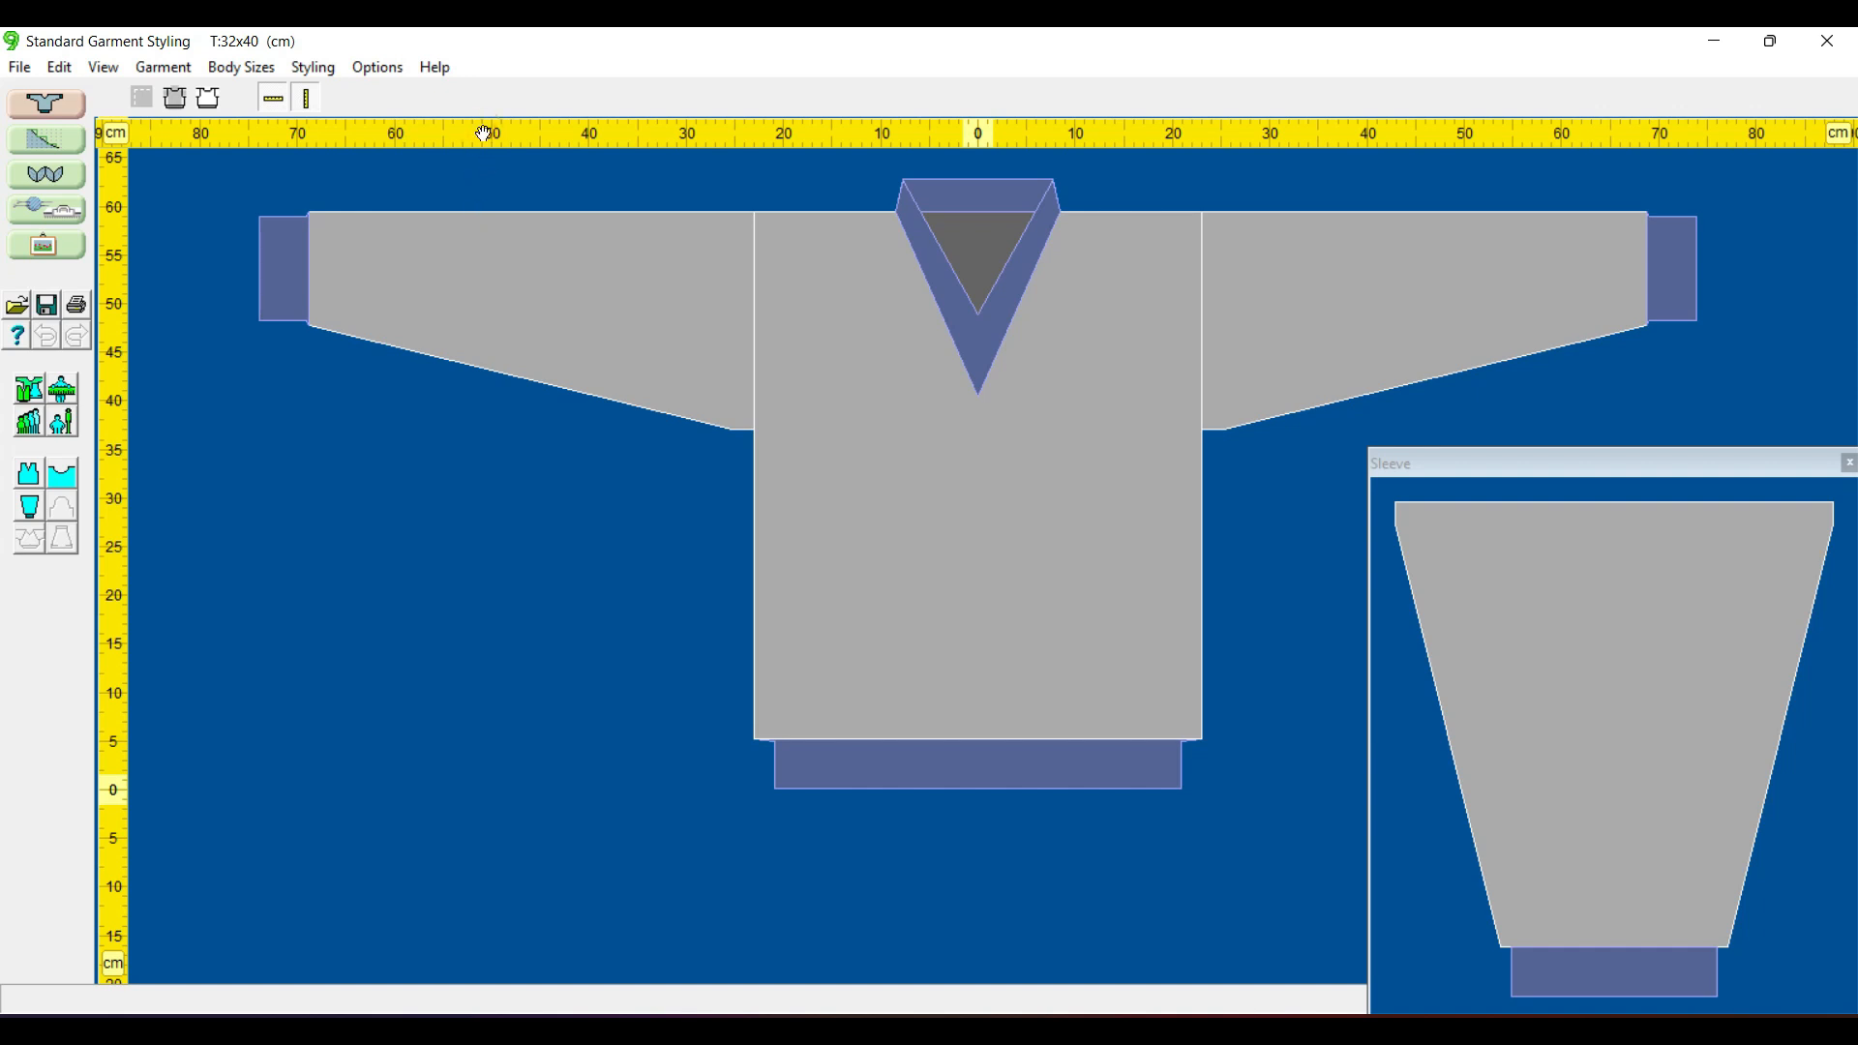
- Measure across the lower body with the horizontal ruler zeroed at its left edge, and lay the vertical ruler along the body's left side
drag(483, 134, 276, 627)
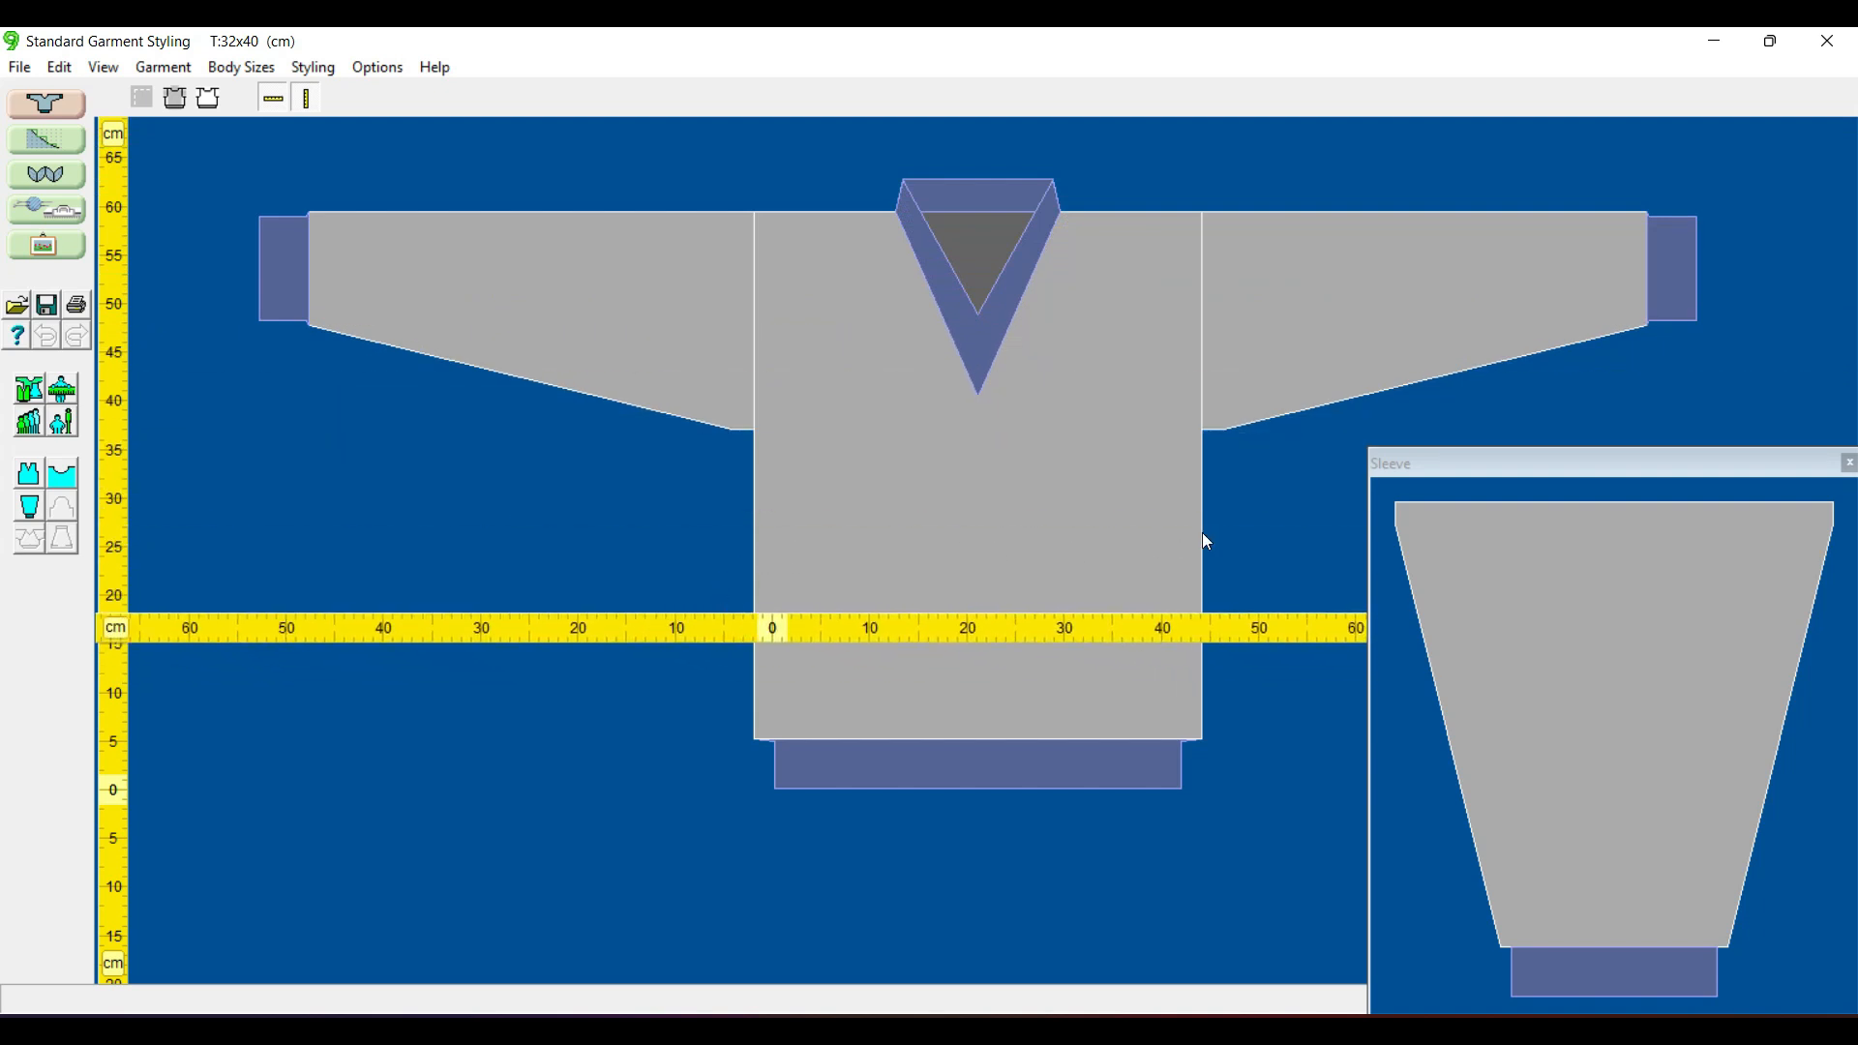
drag(986, 626, 971, 706)
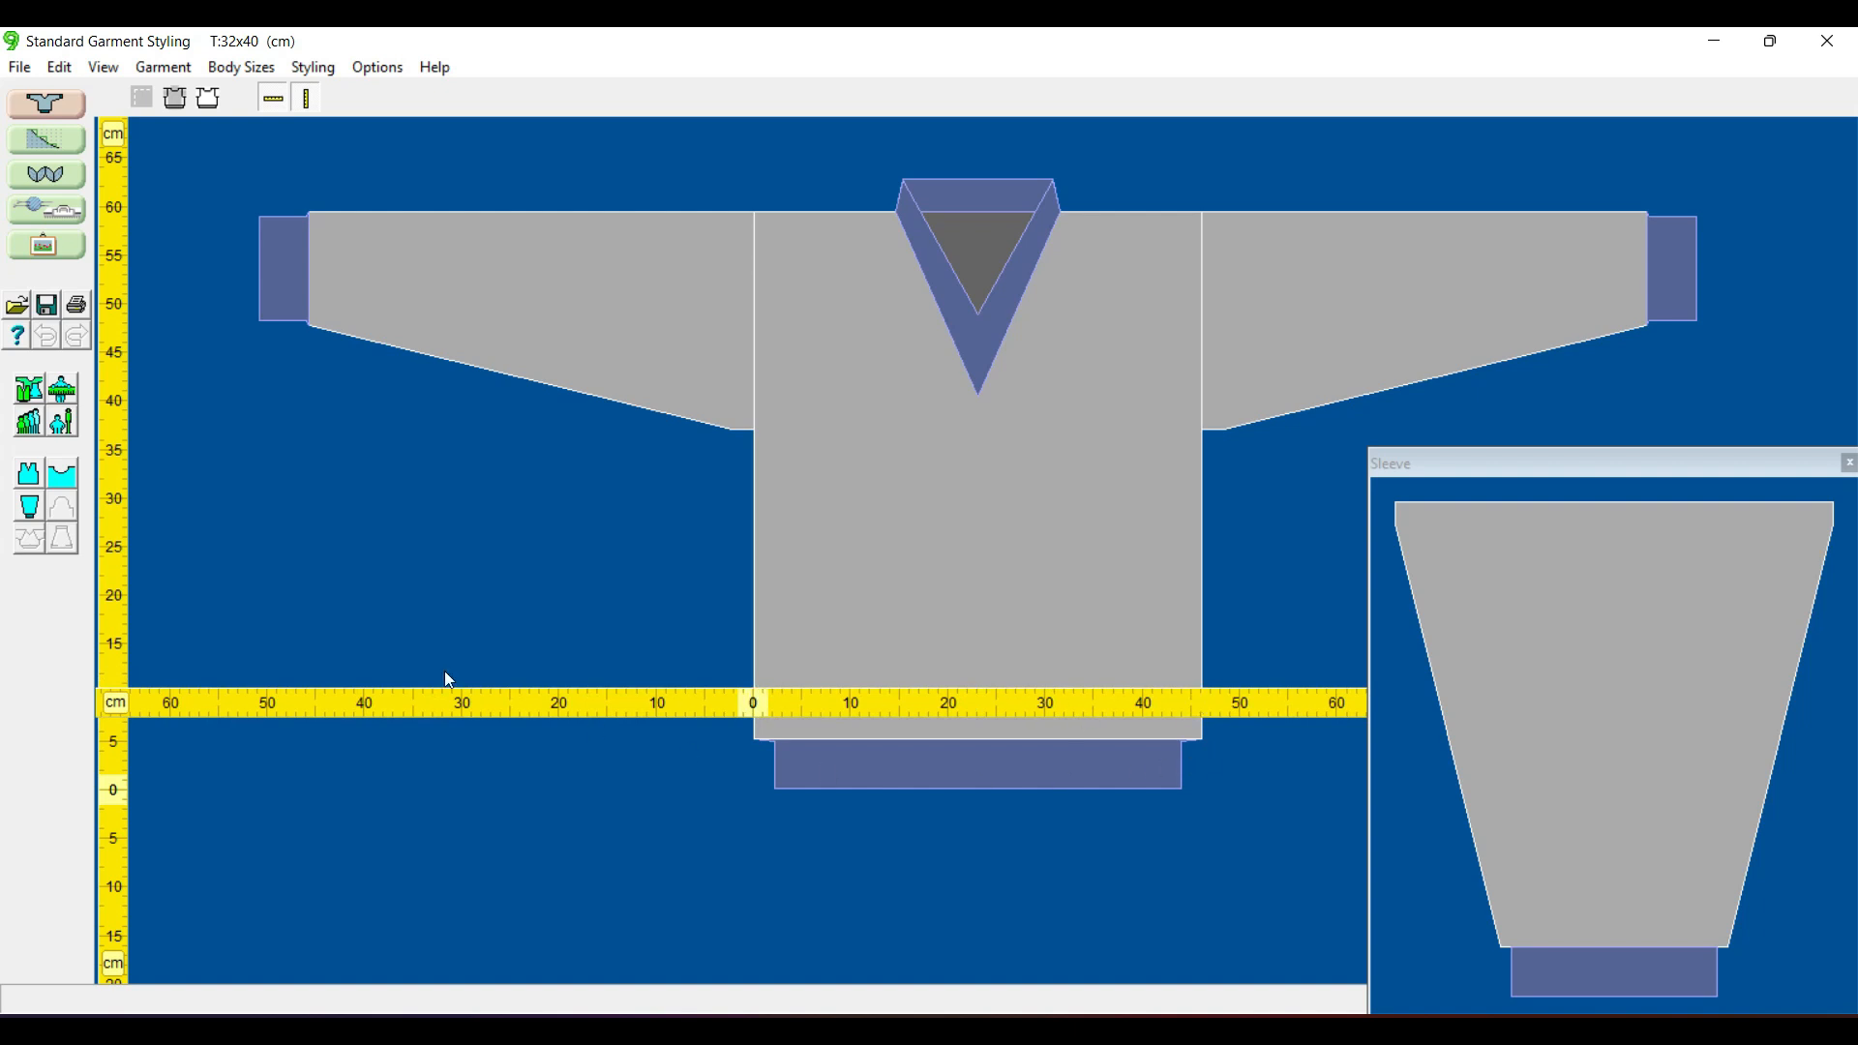
drag(120, 427, 780, 606)
drag(778, 199, 785, 447)
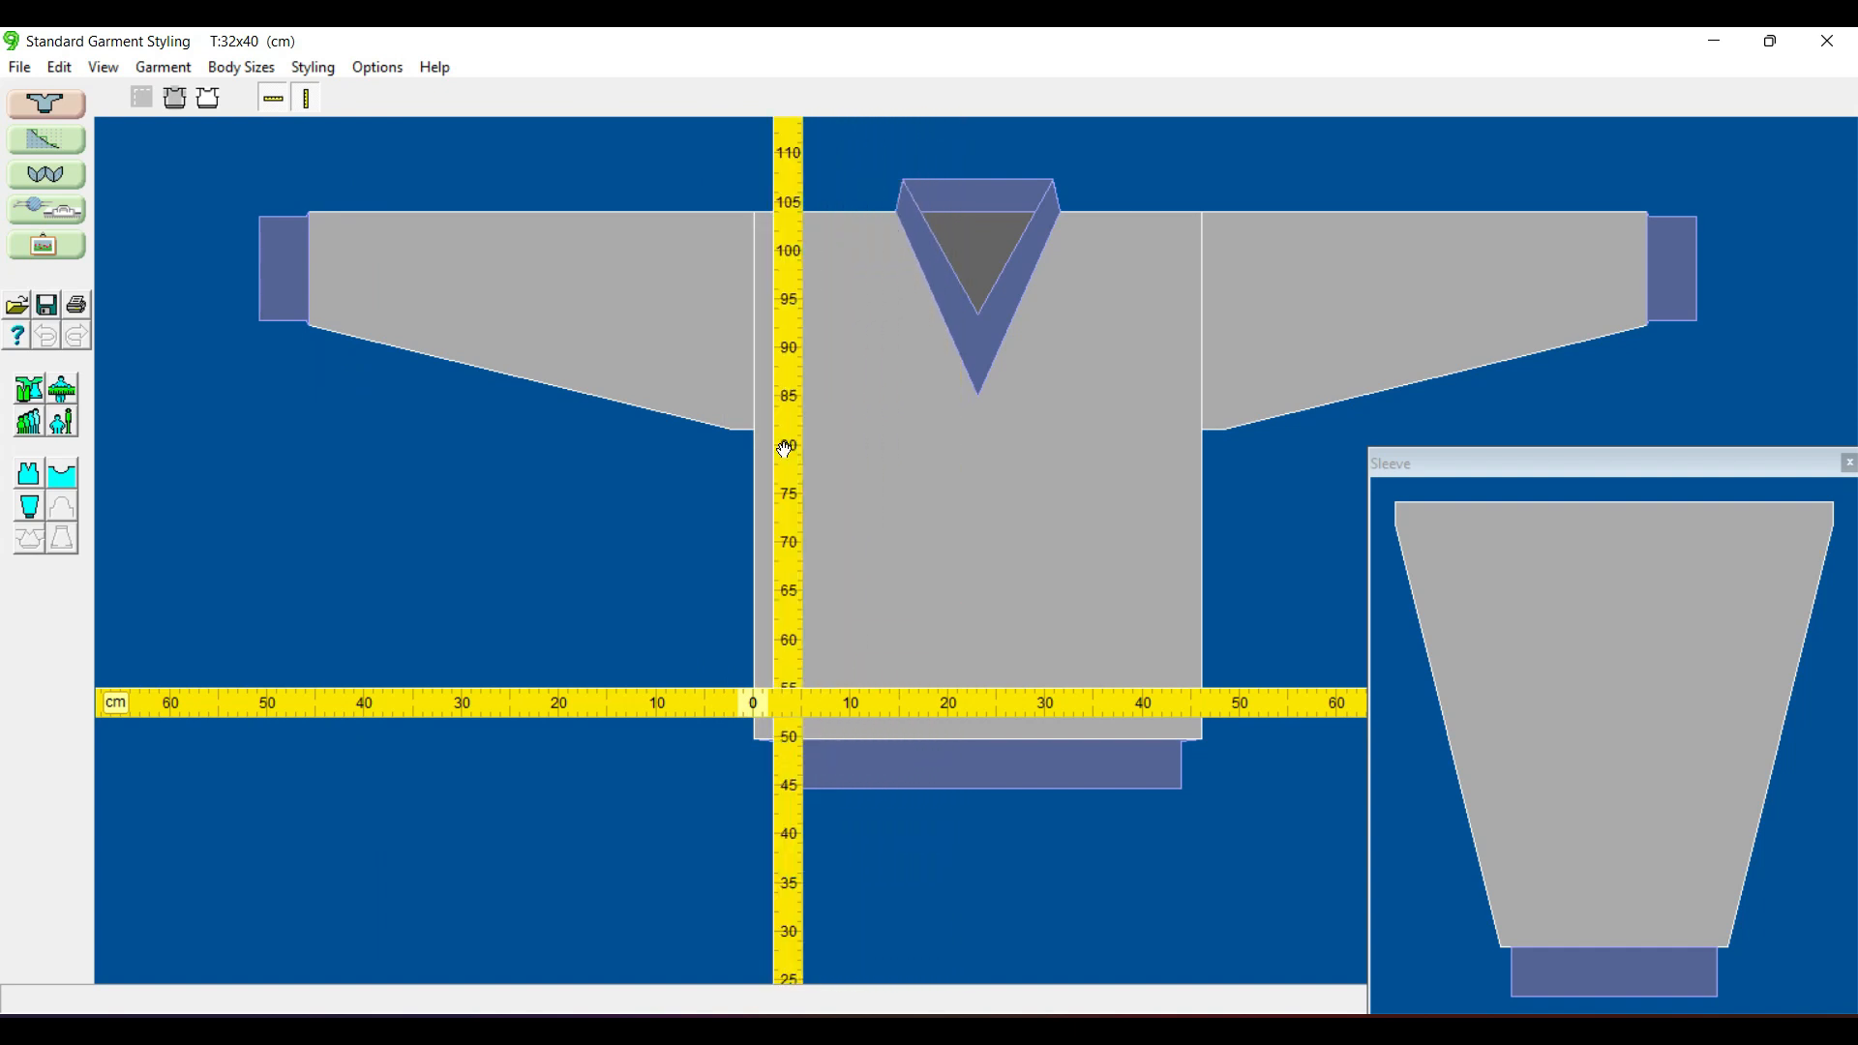
- Hide both the vertical and the horizontal ruler from the garment diagram
click(307, 108)
click(272, 101)
key(alt)
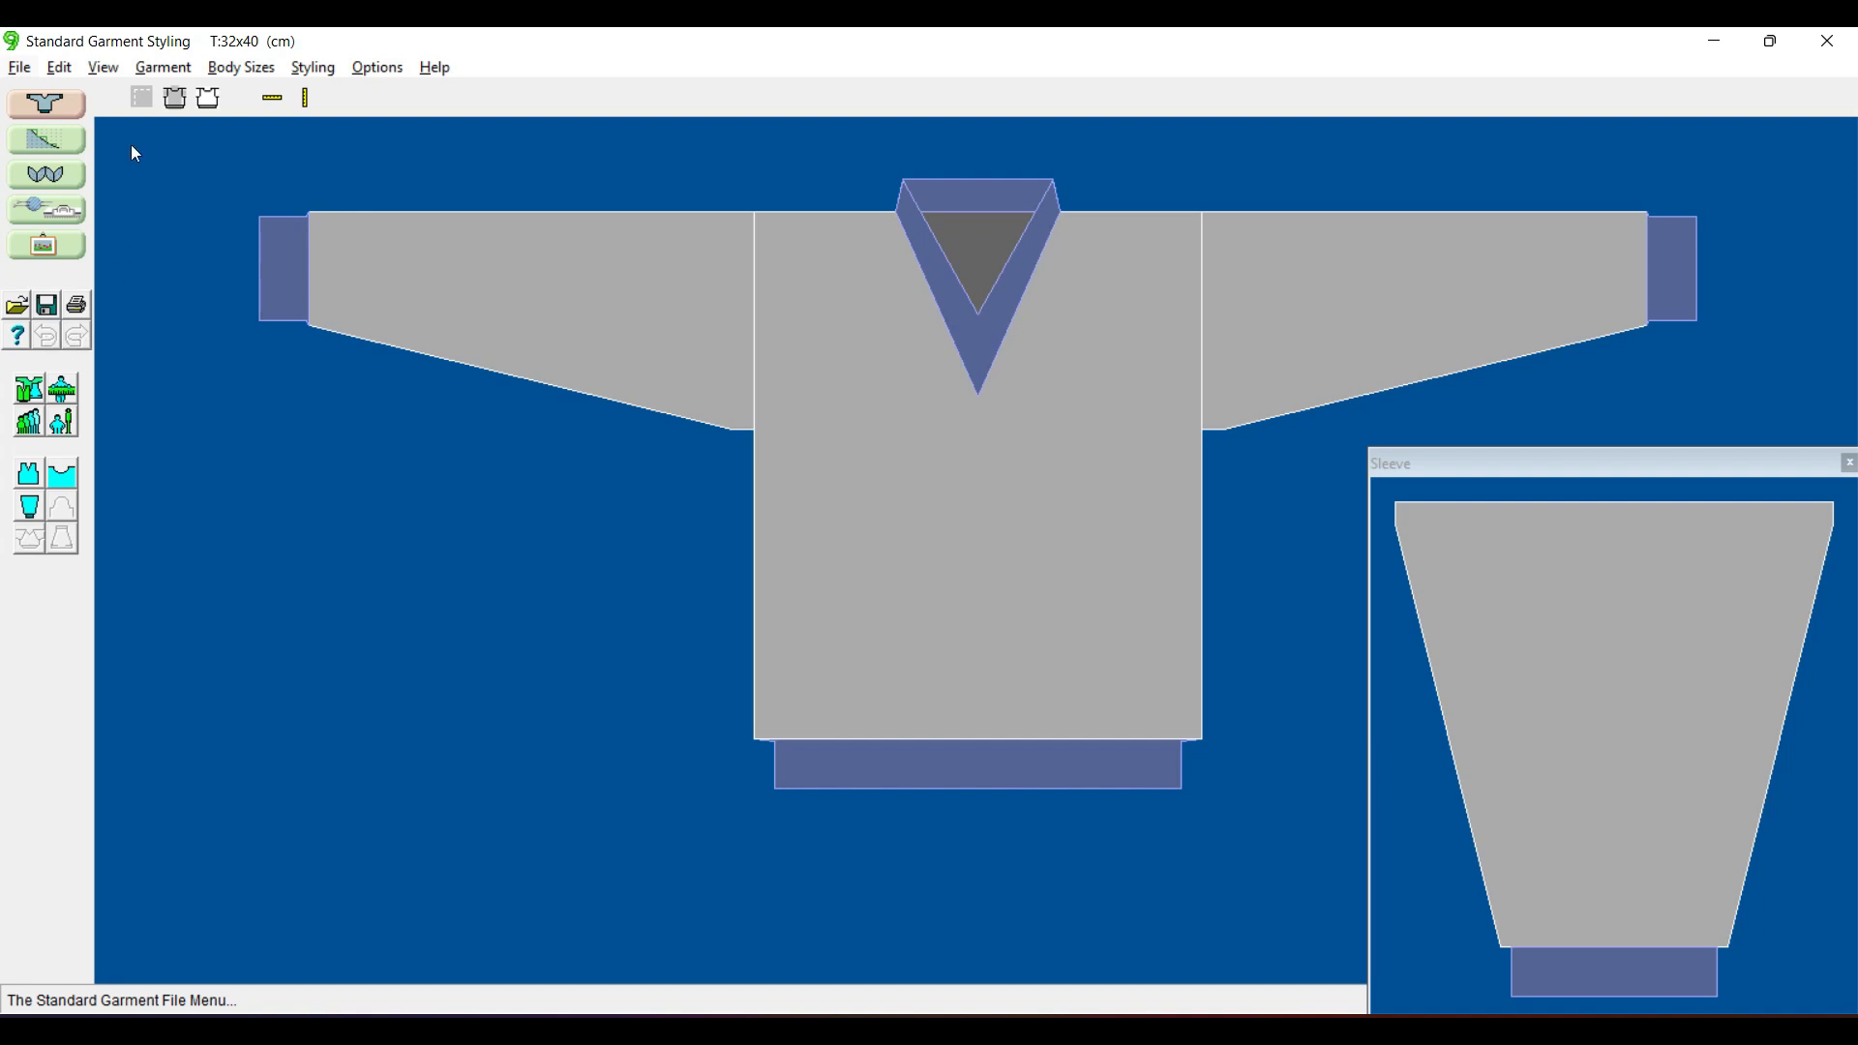
click(60, 67)
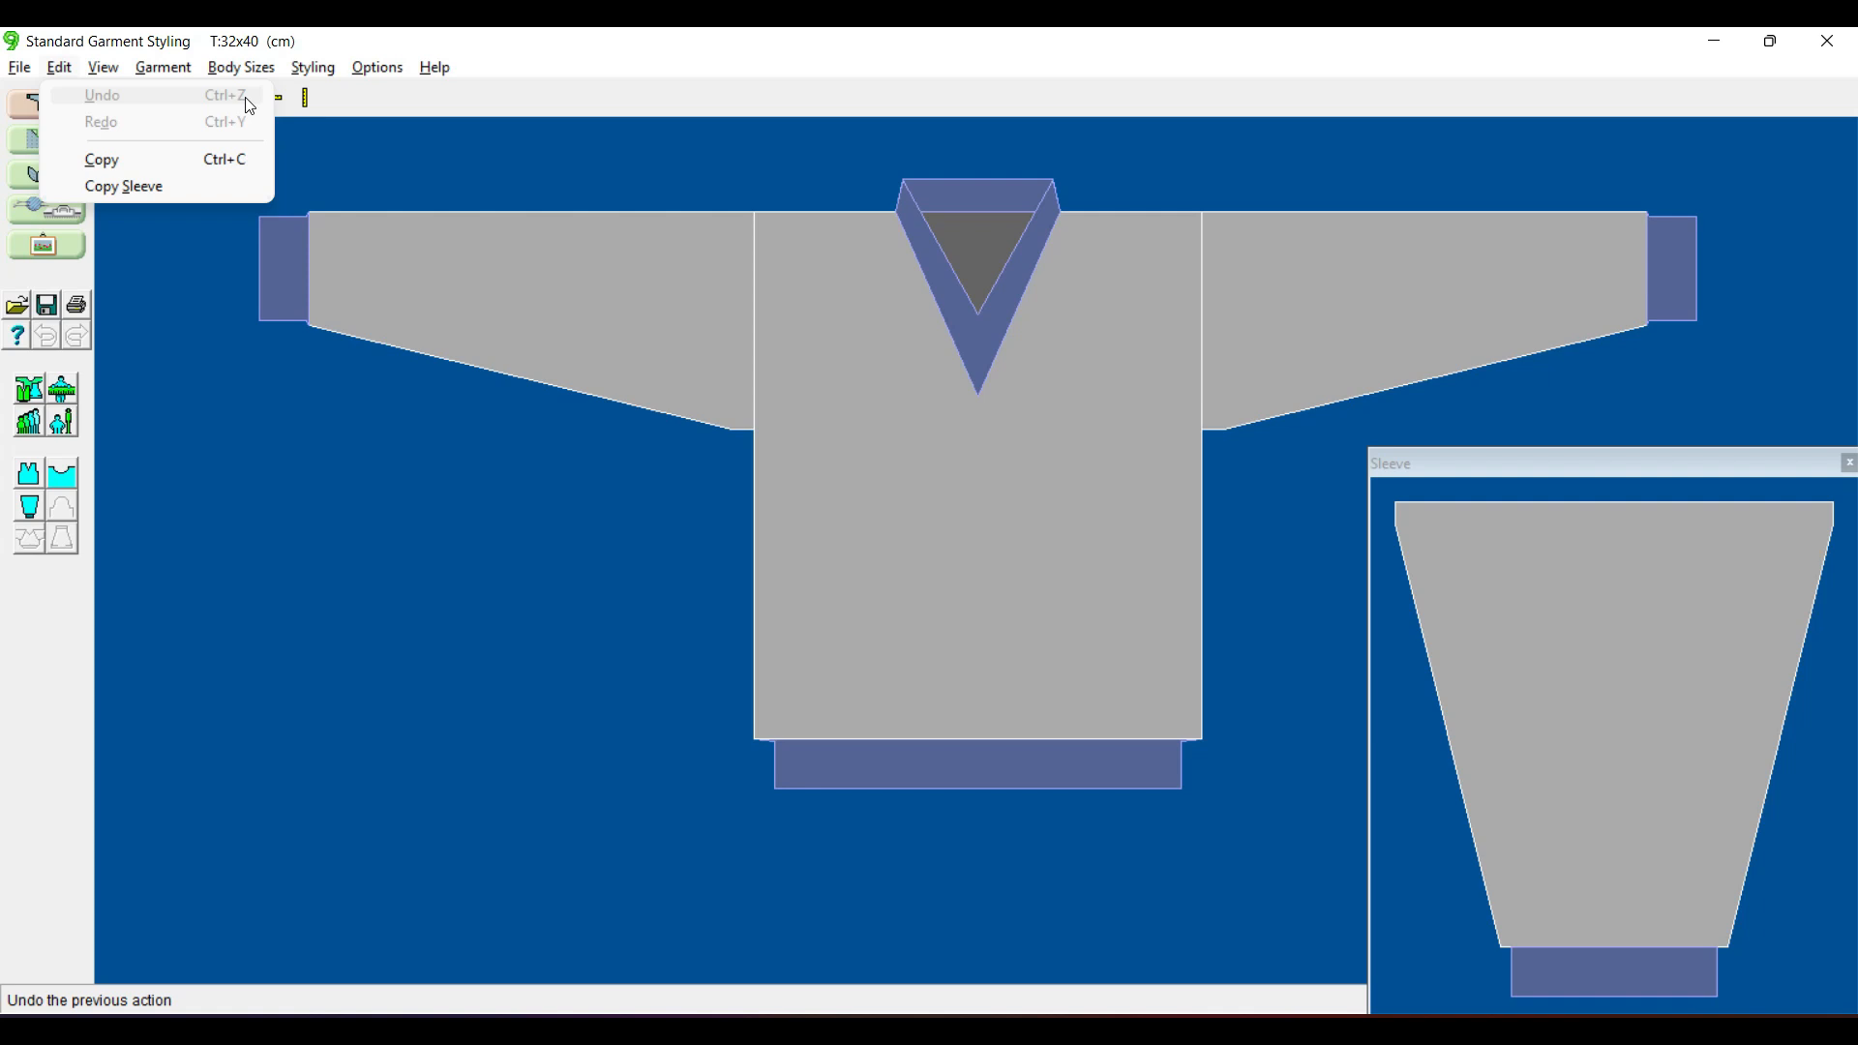
click(594, 60)
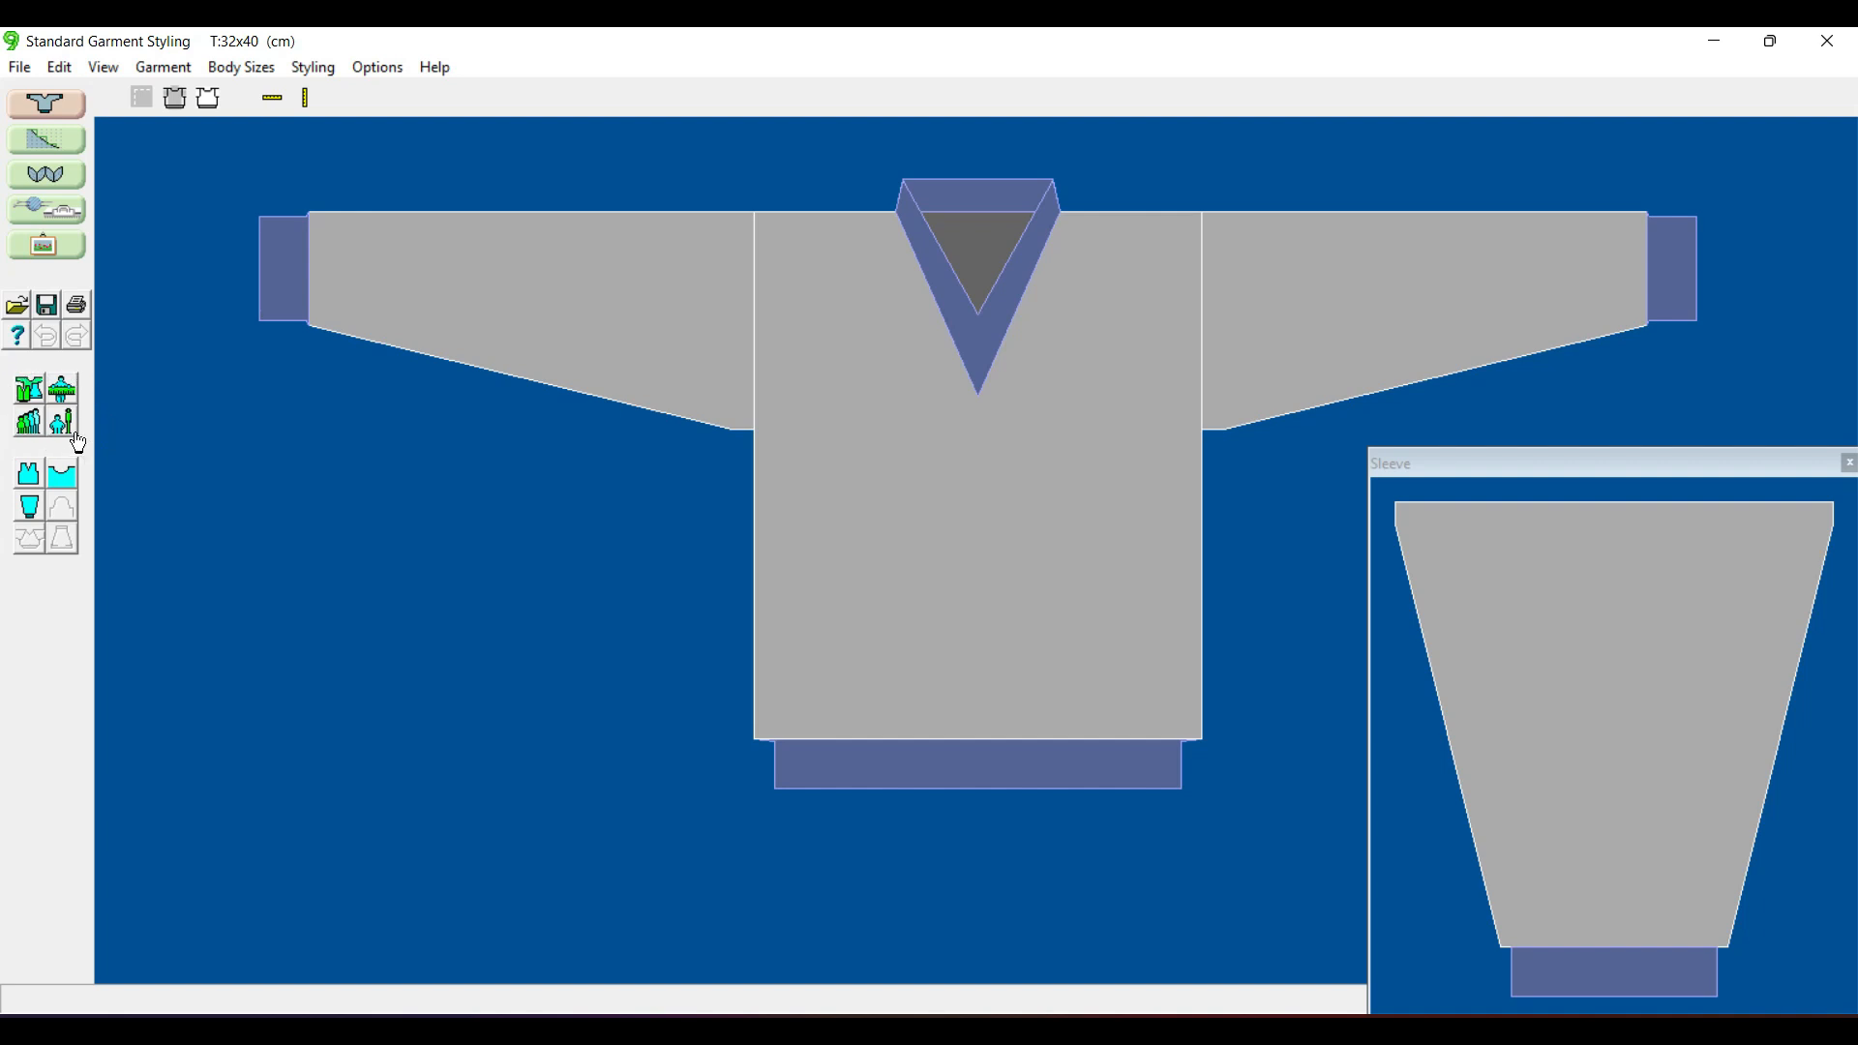
- Save the changed garment shape as test1.shp, replacing the existing file, and leave the garment type selection without changes
click(30, 390)
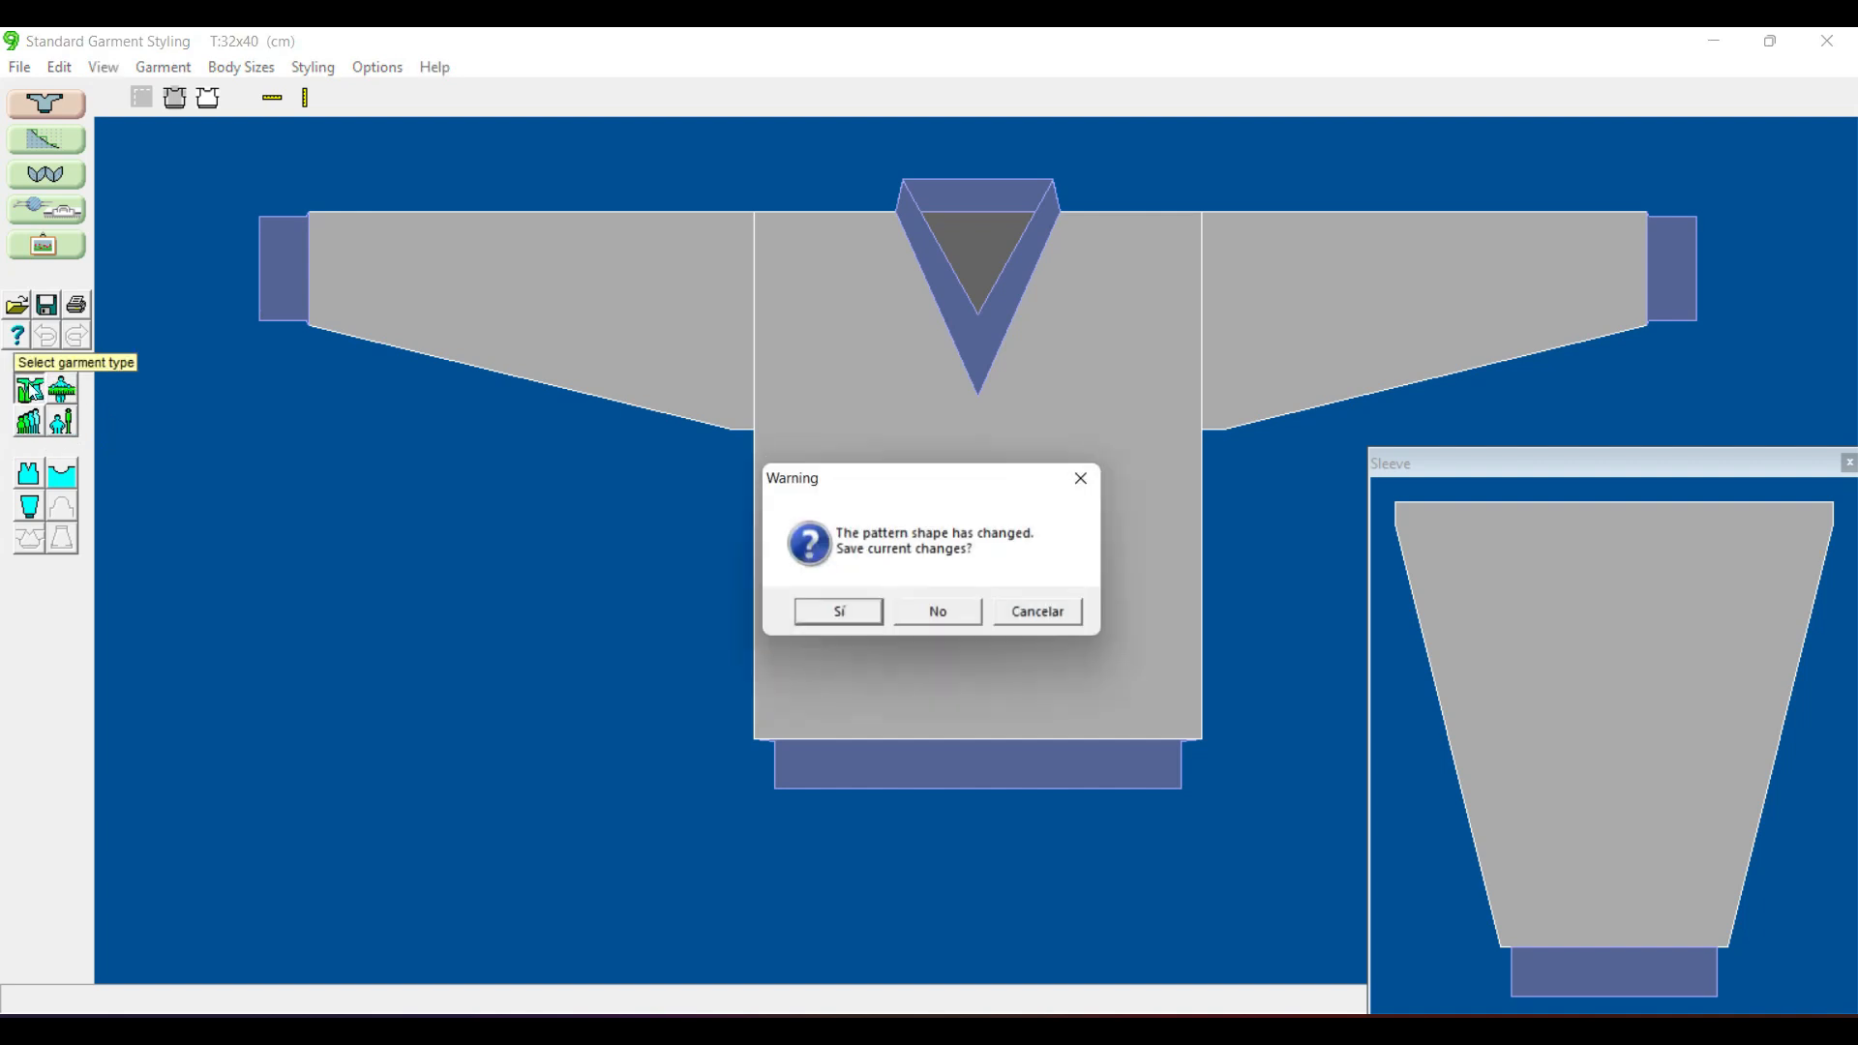
click(841, 616)
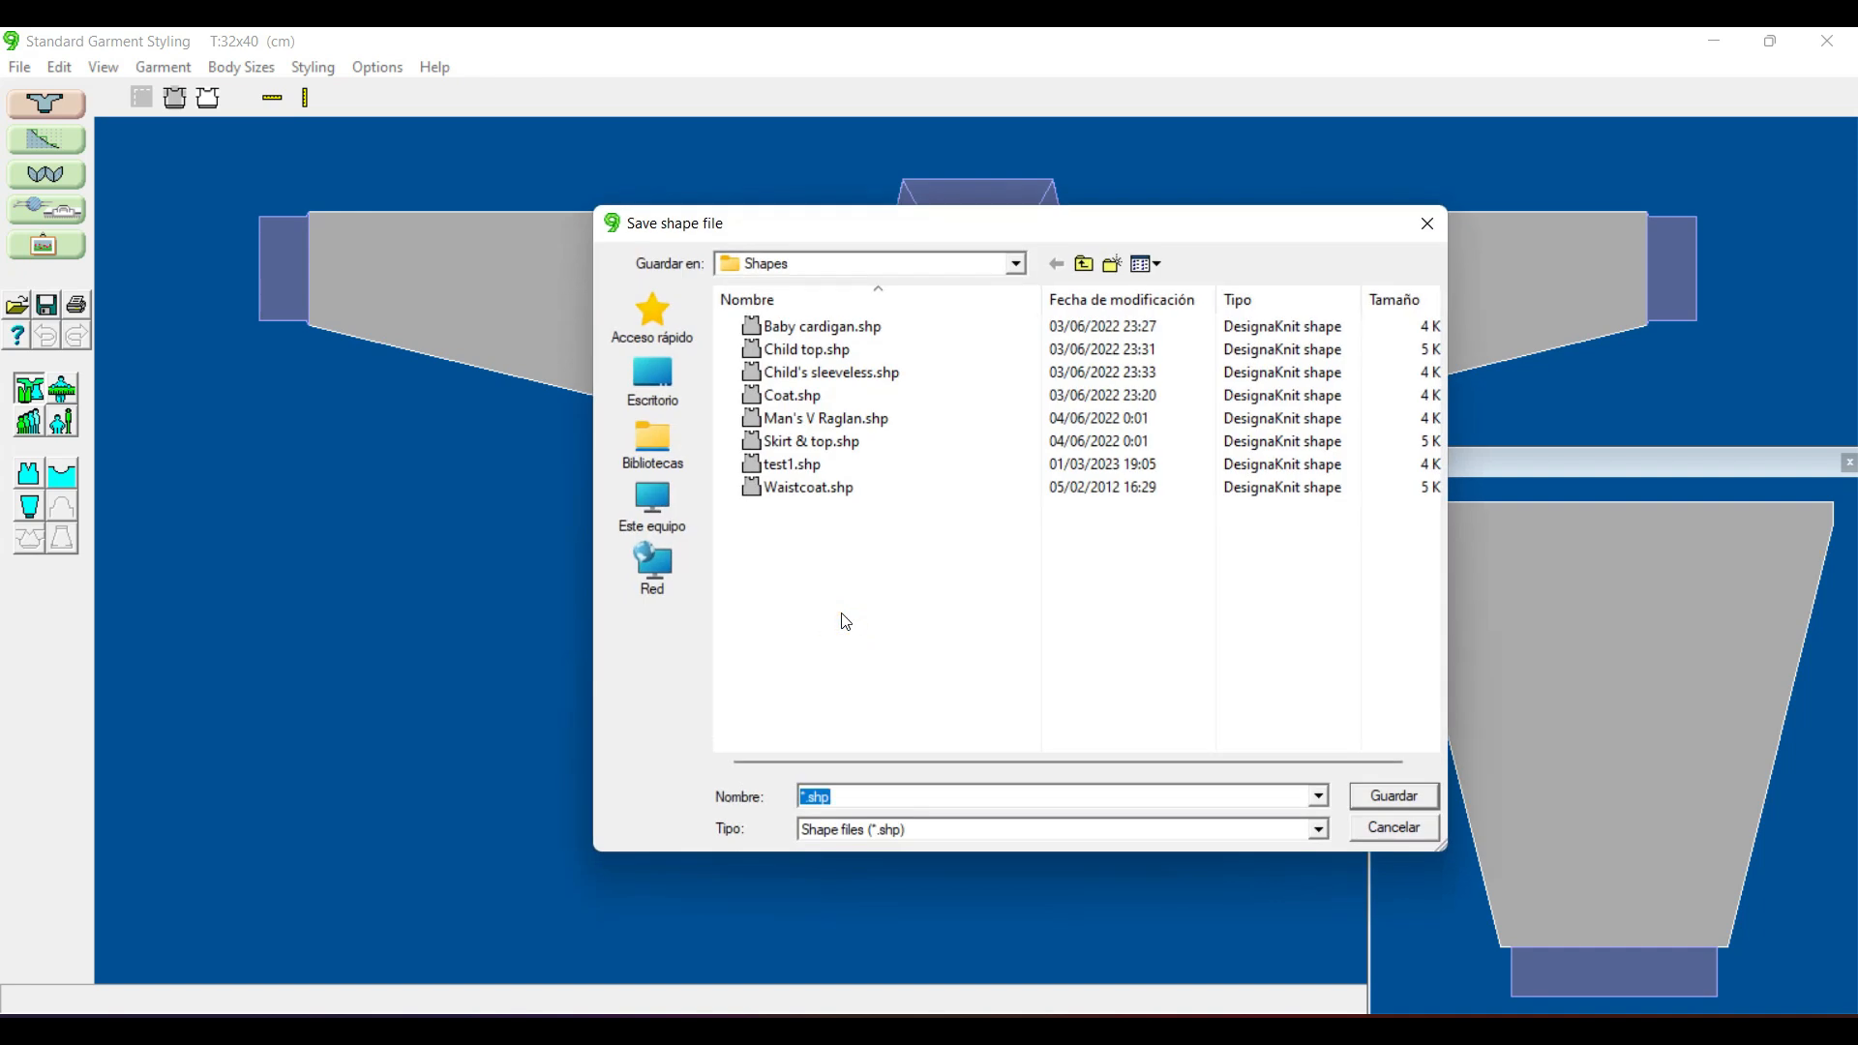
click(781, 469)
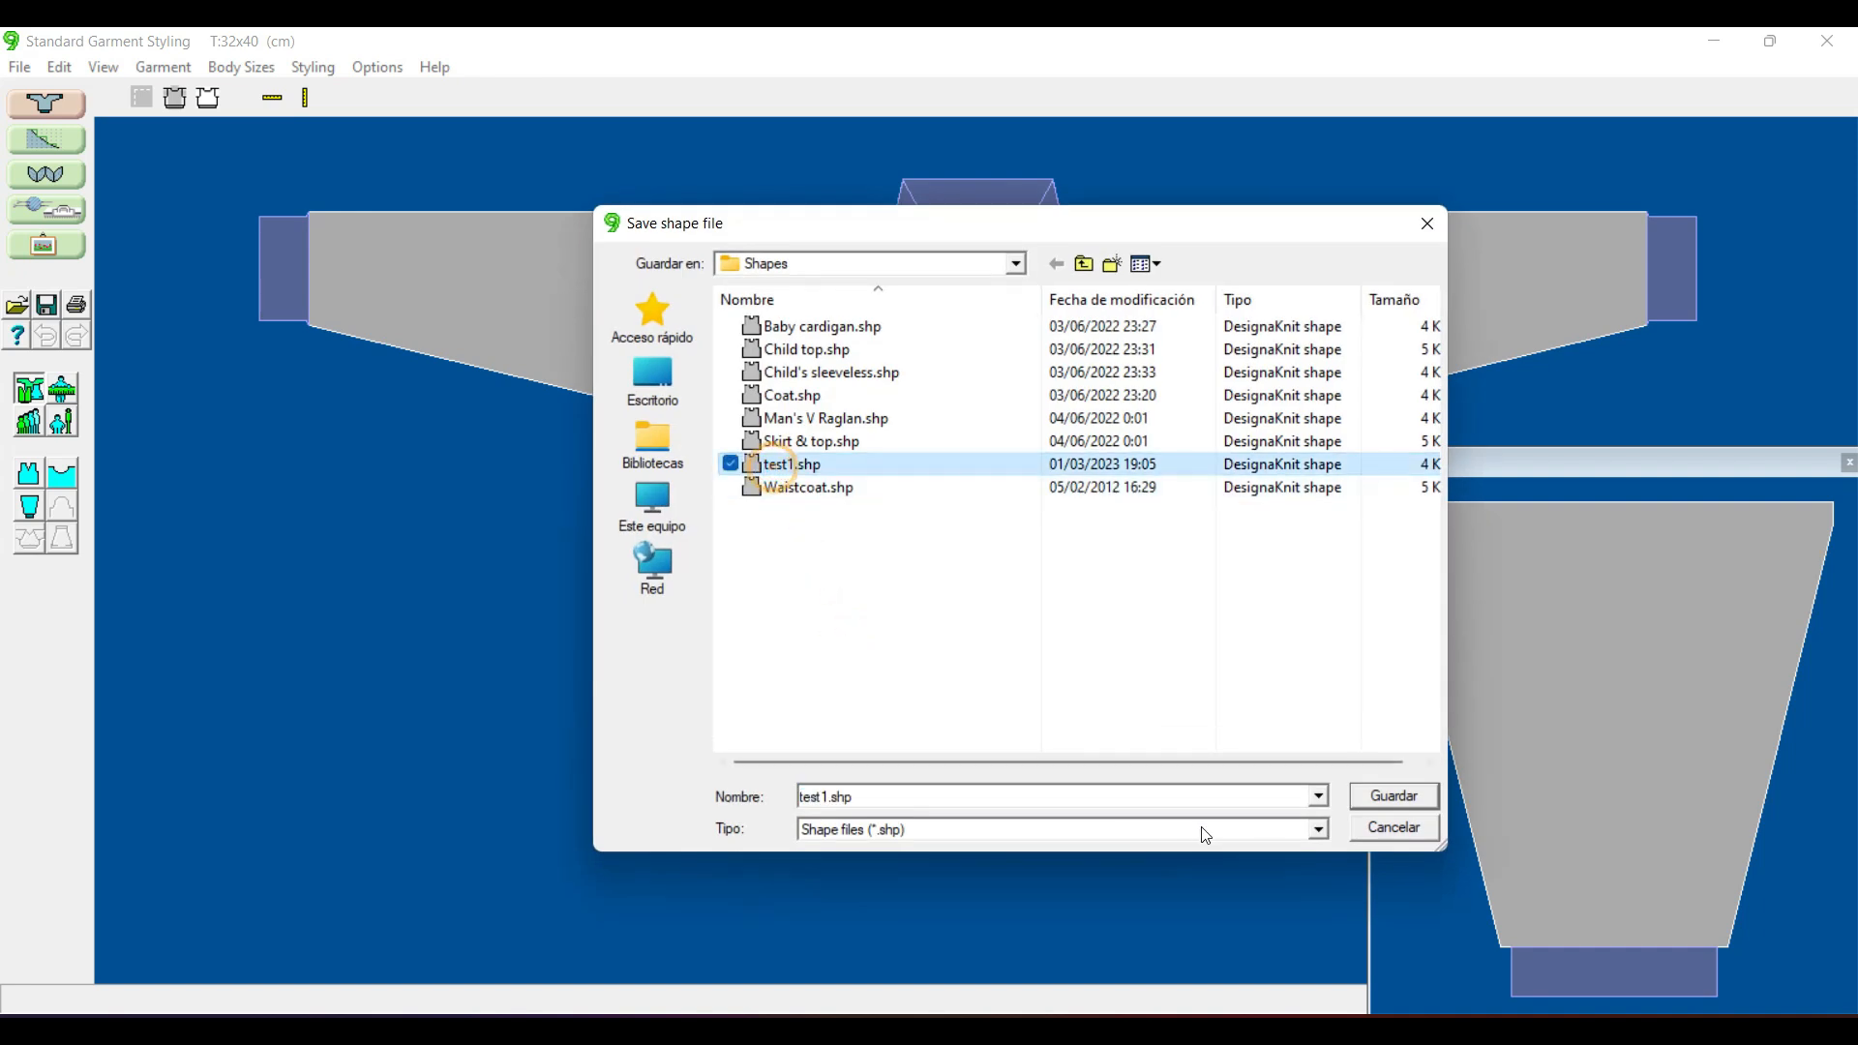
click(1415, 798)
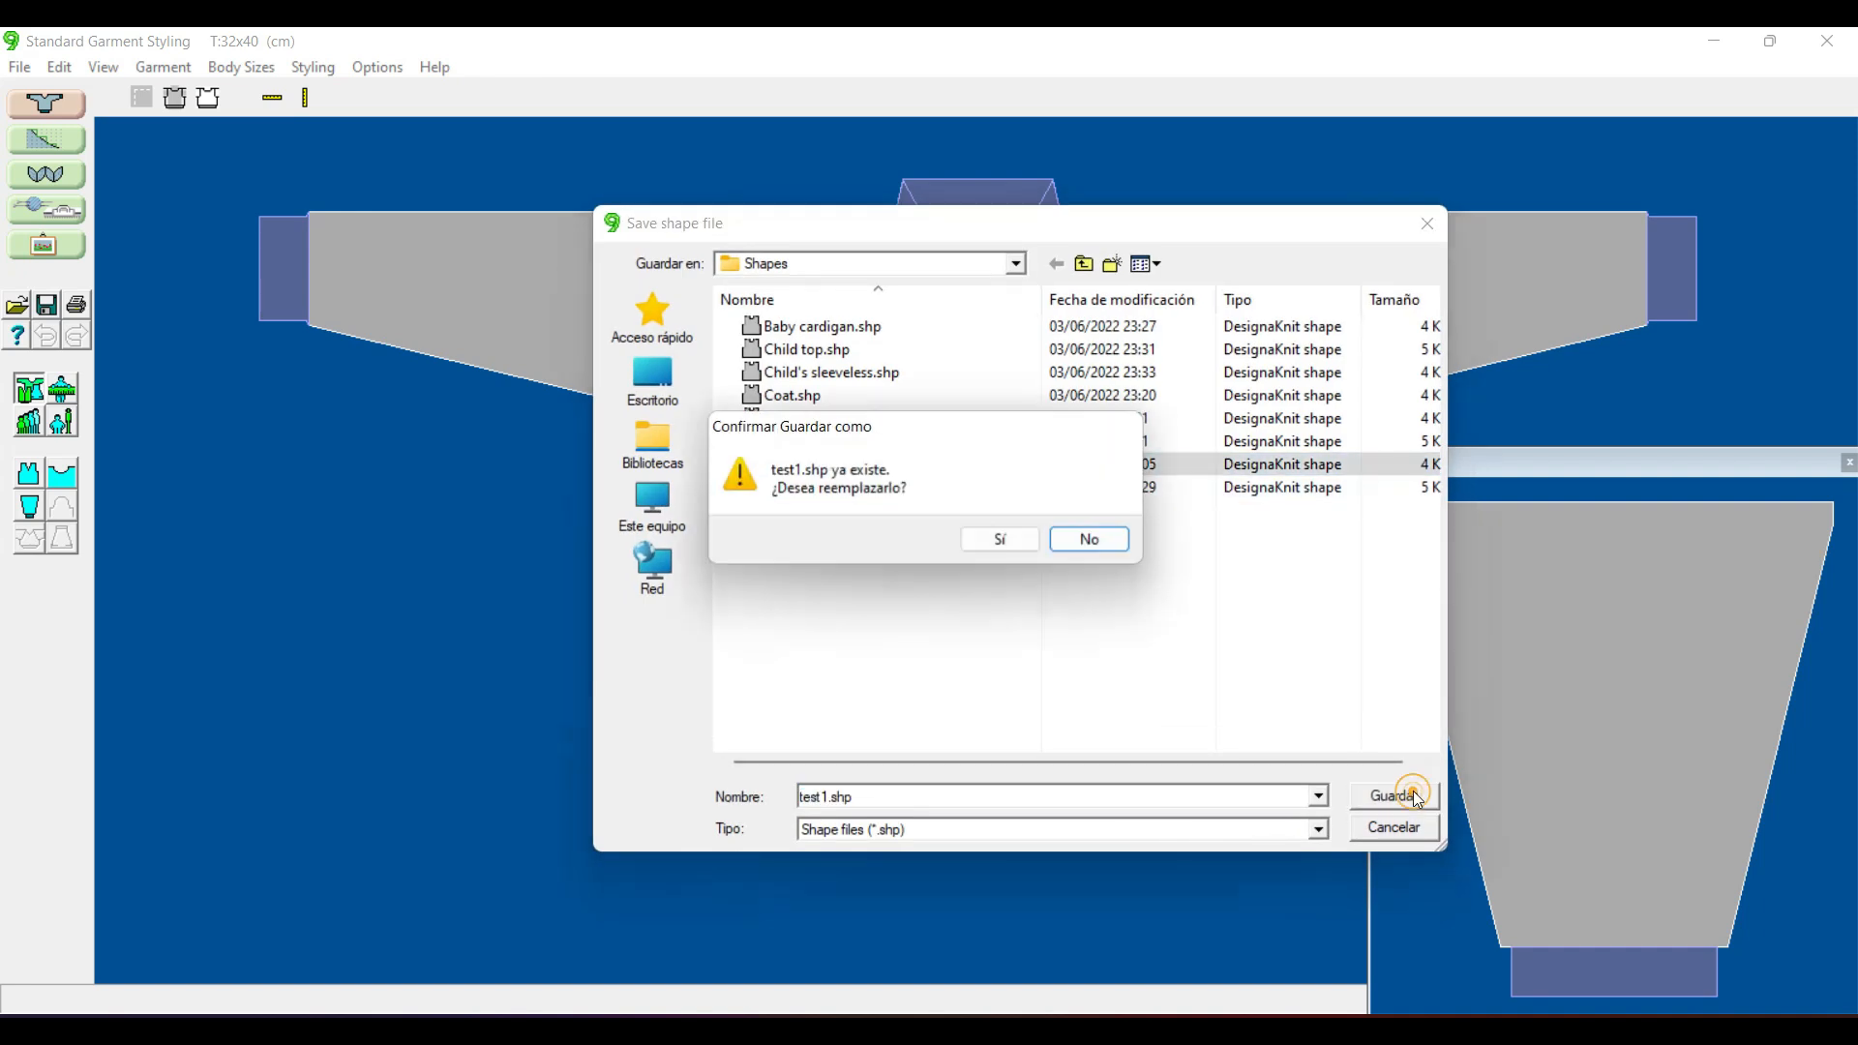
click(1007, 528)
click(1185, 327)
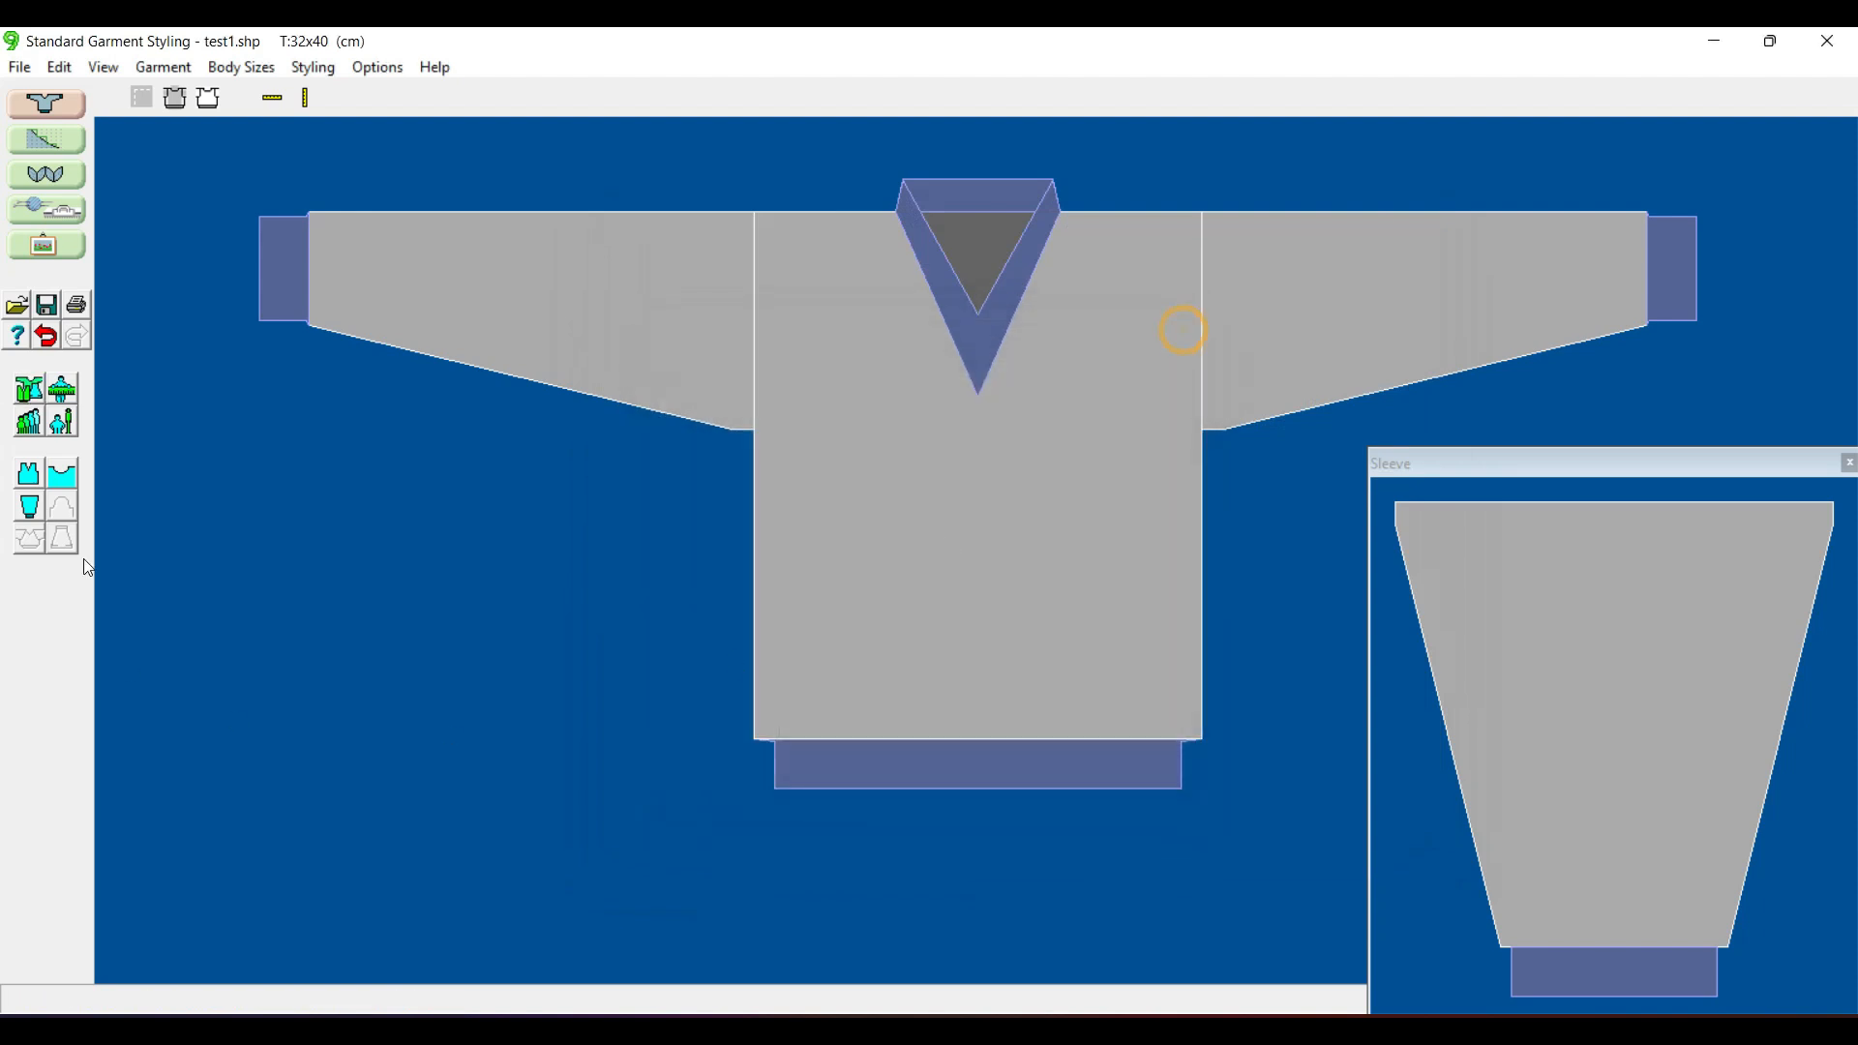
- Review the garment type options and the body measurements with their ease, leaving both without changes
click(30, 389)
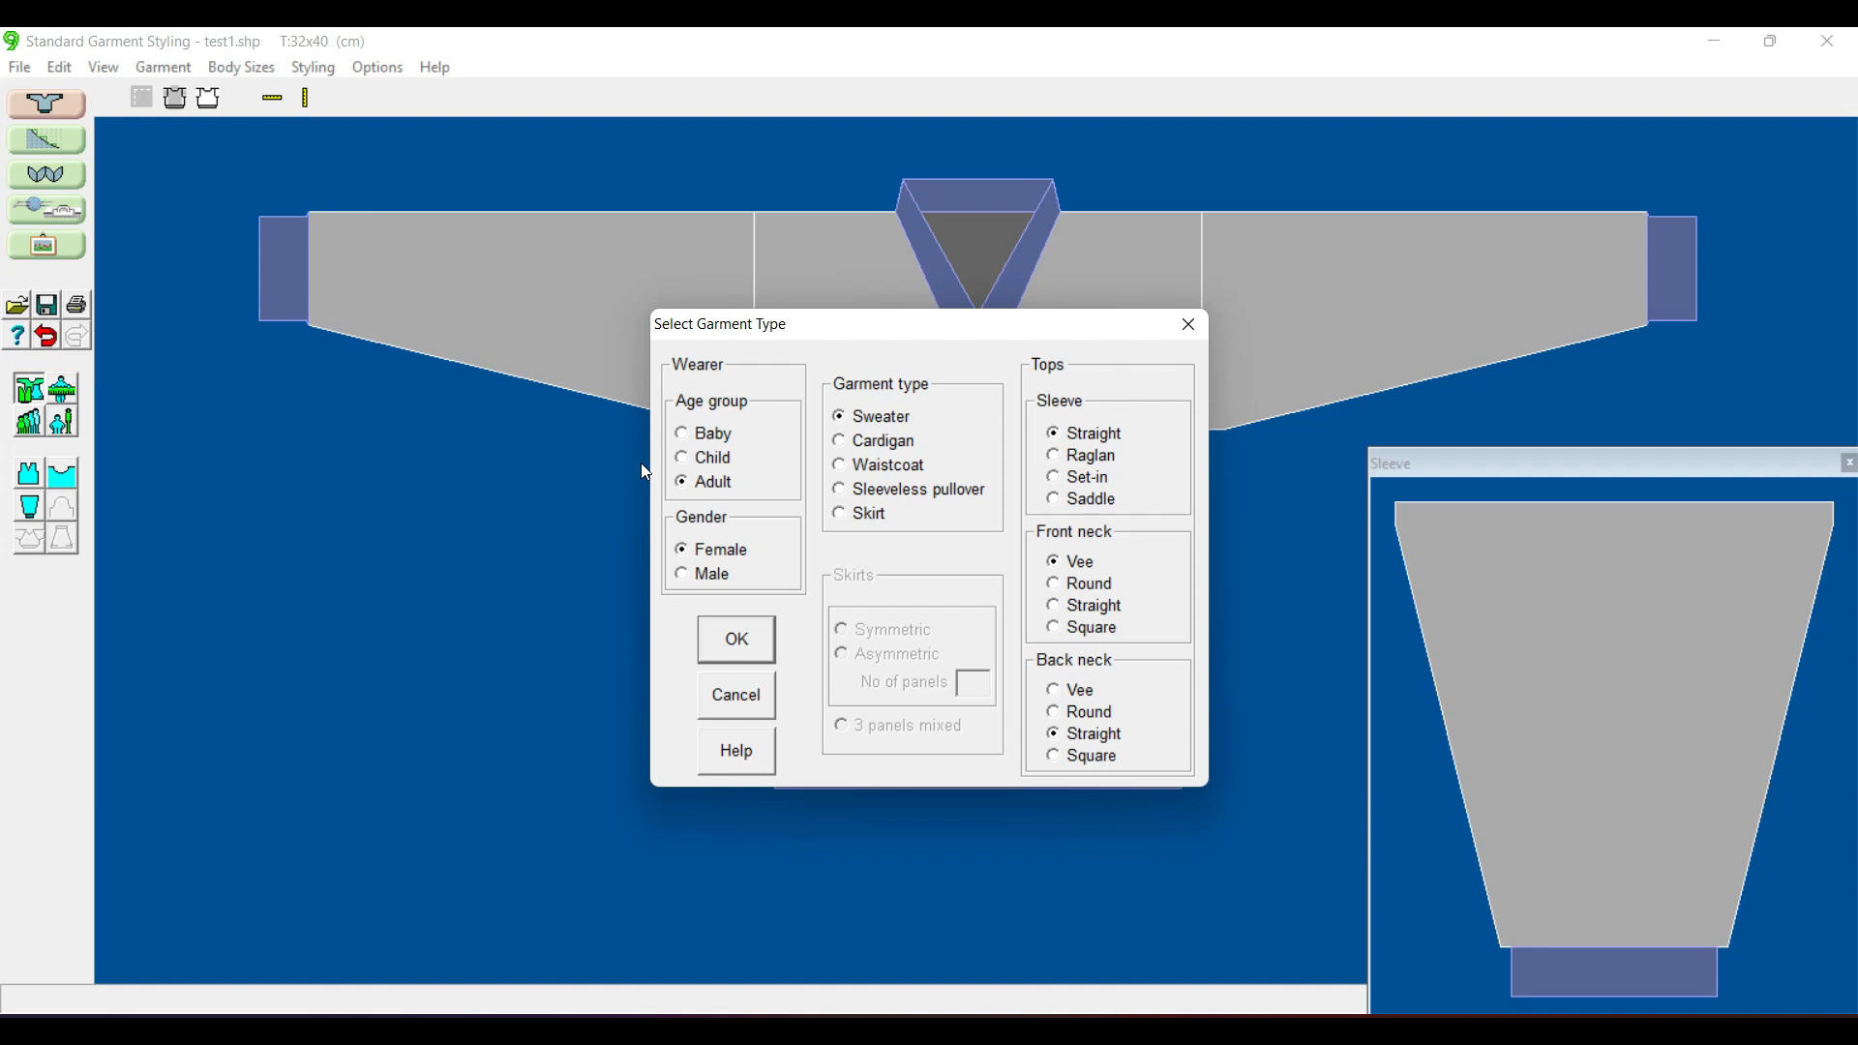
click(748, 707)
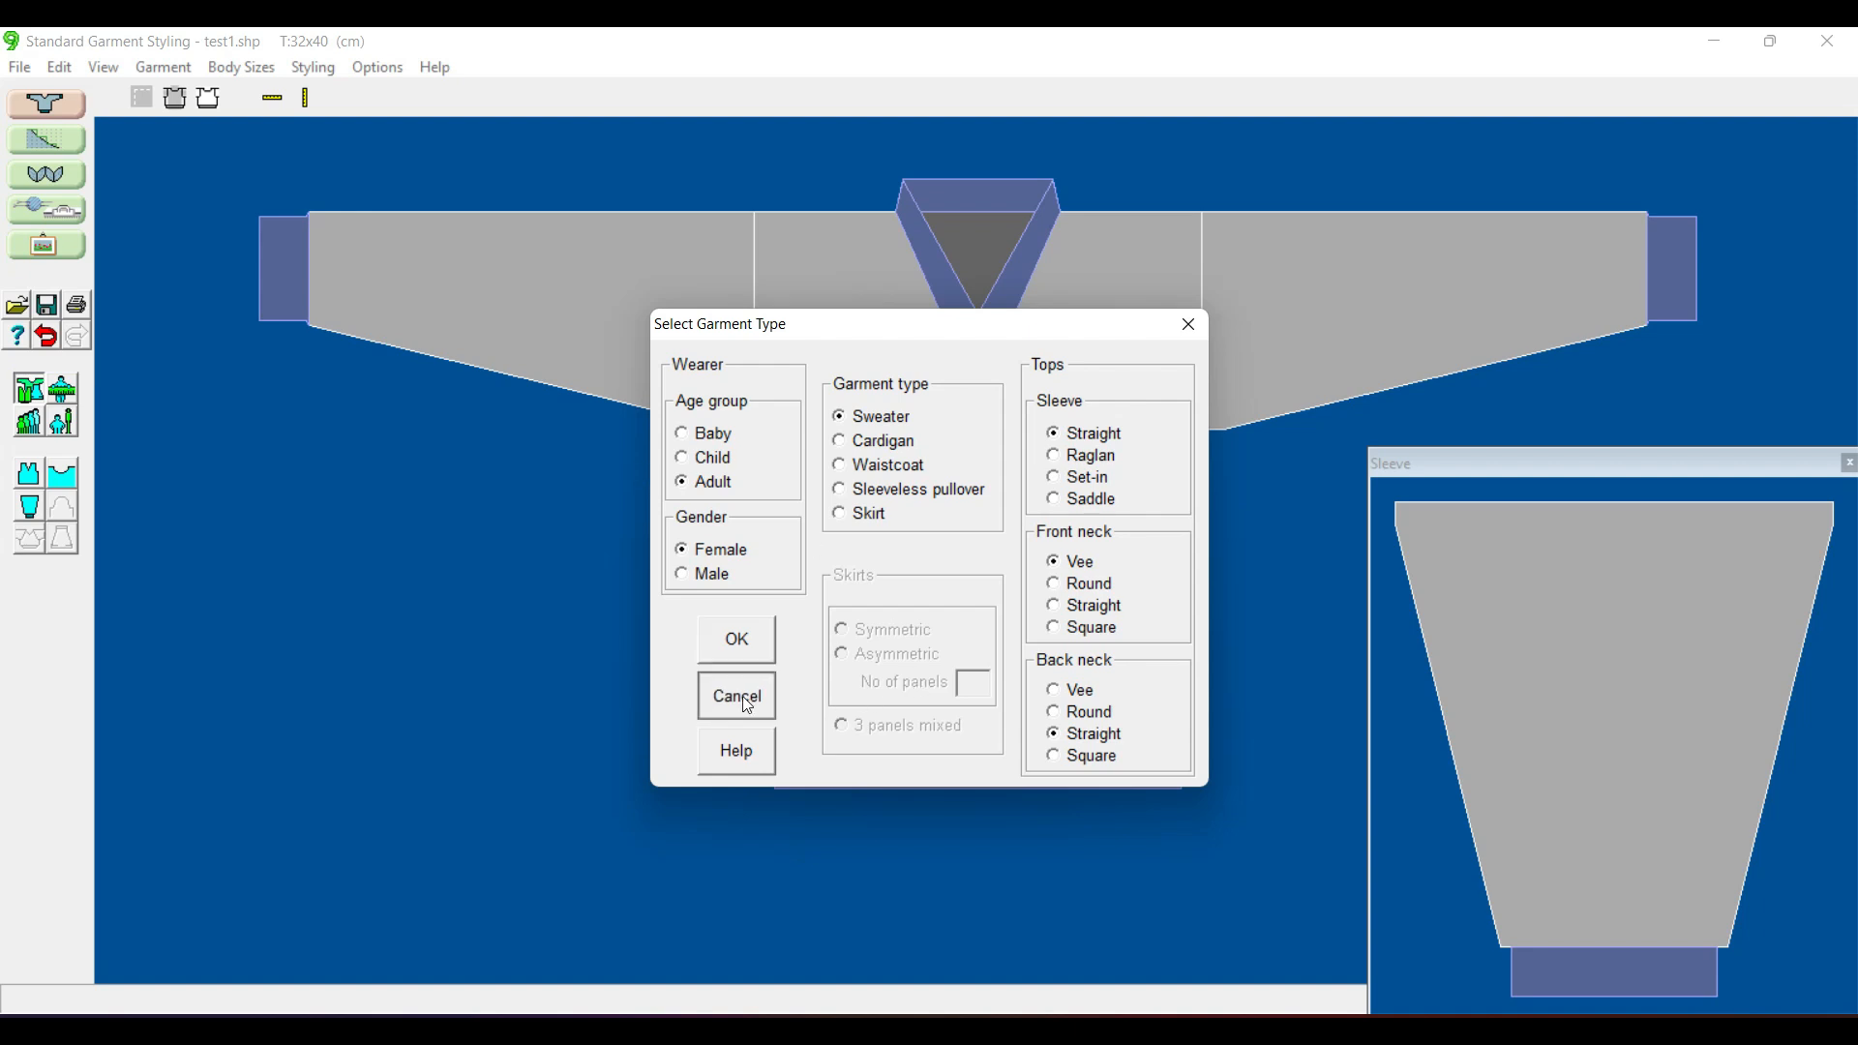
click(66, 392)
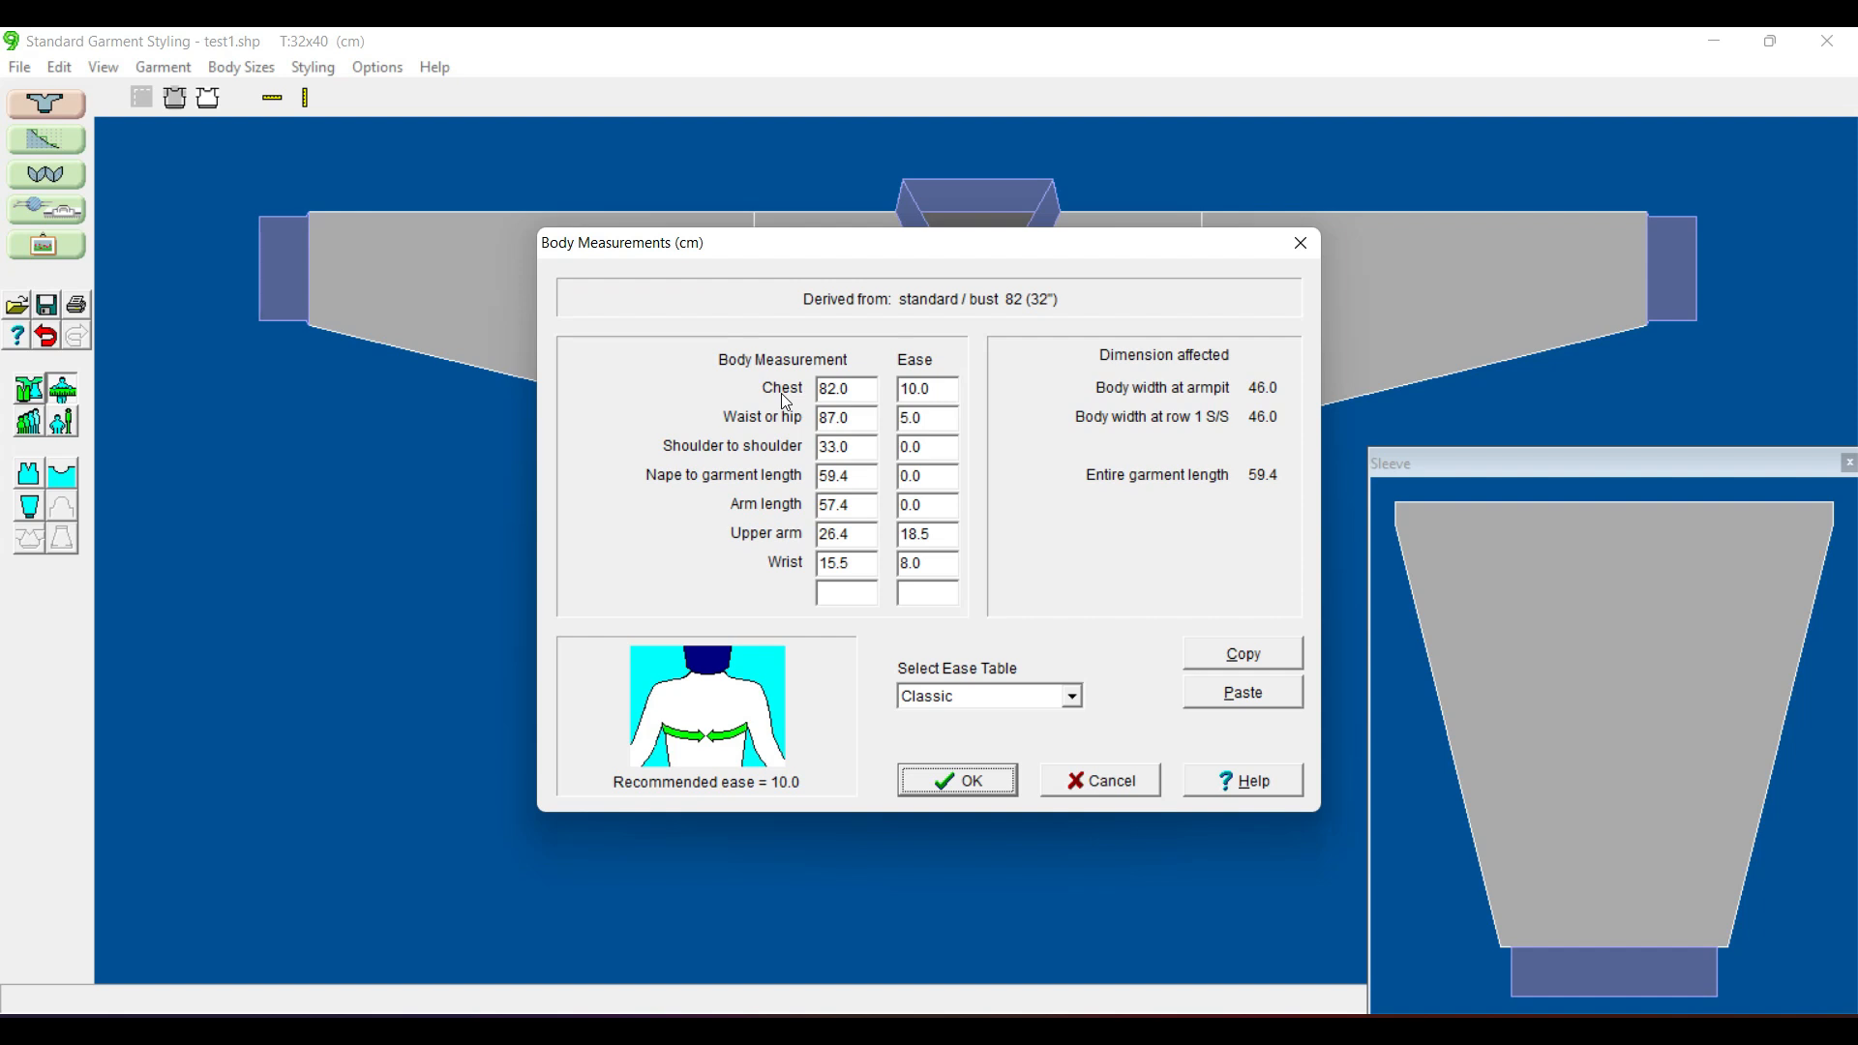
click(1103, 780)
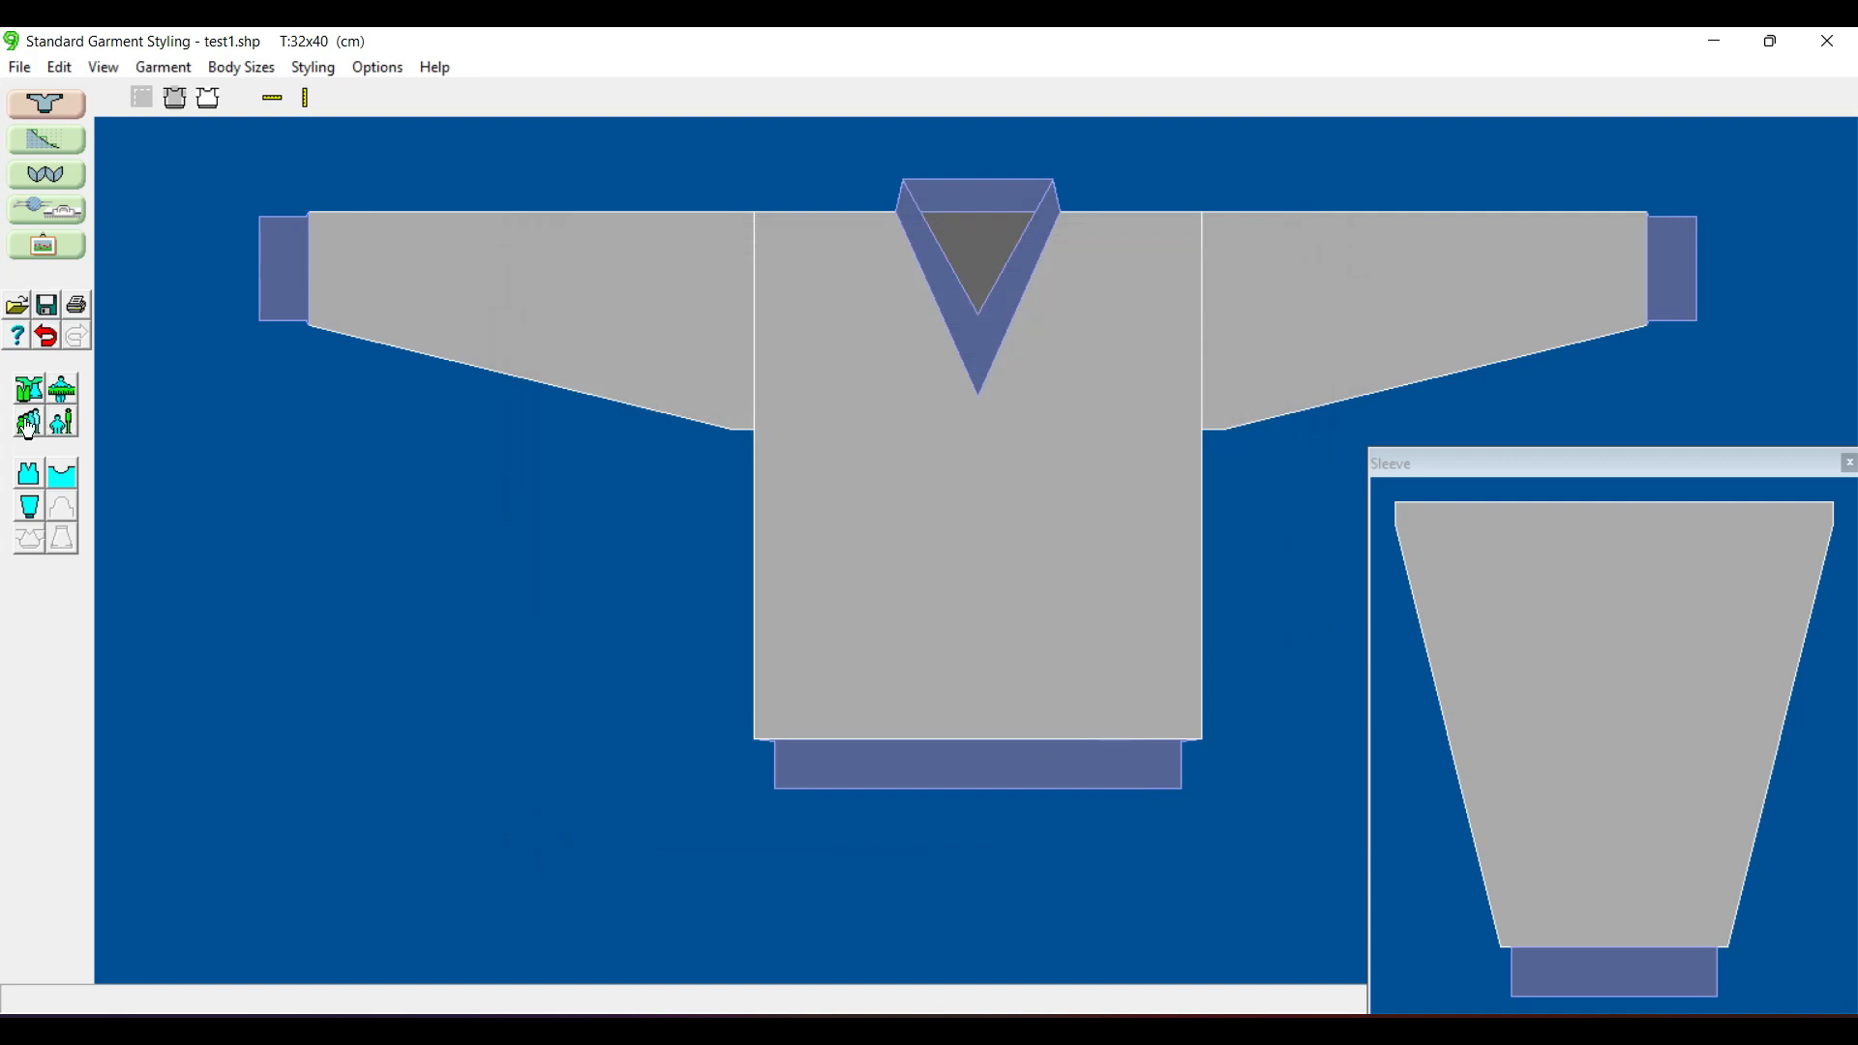
- Change the garment to the standard adult female size bust 87 (34"), using styling from the table and standard ease
click(26, 425)
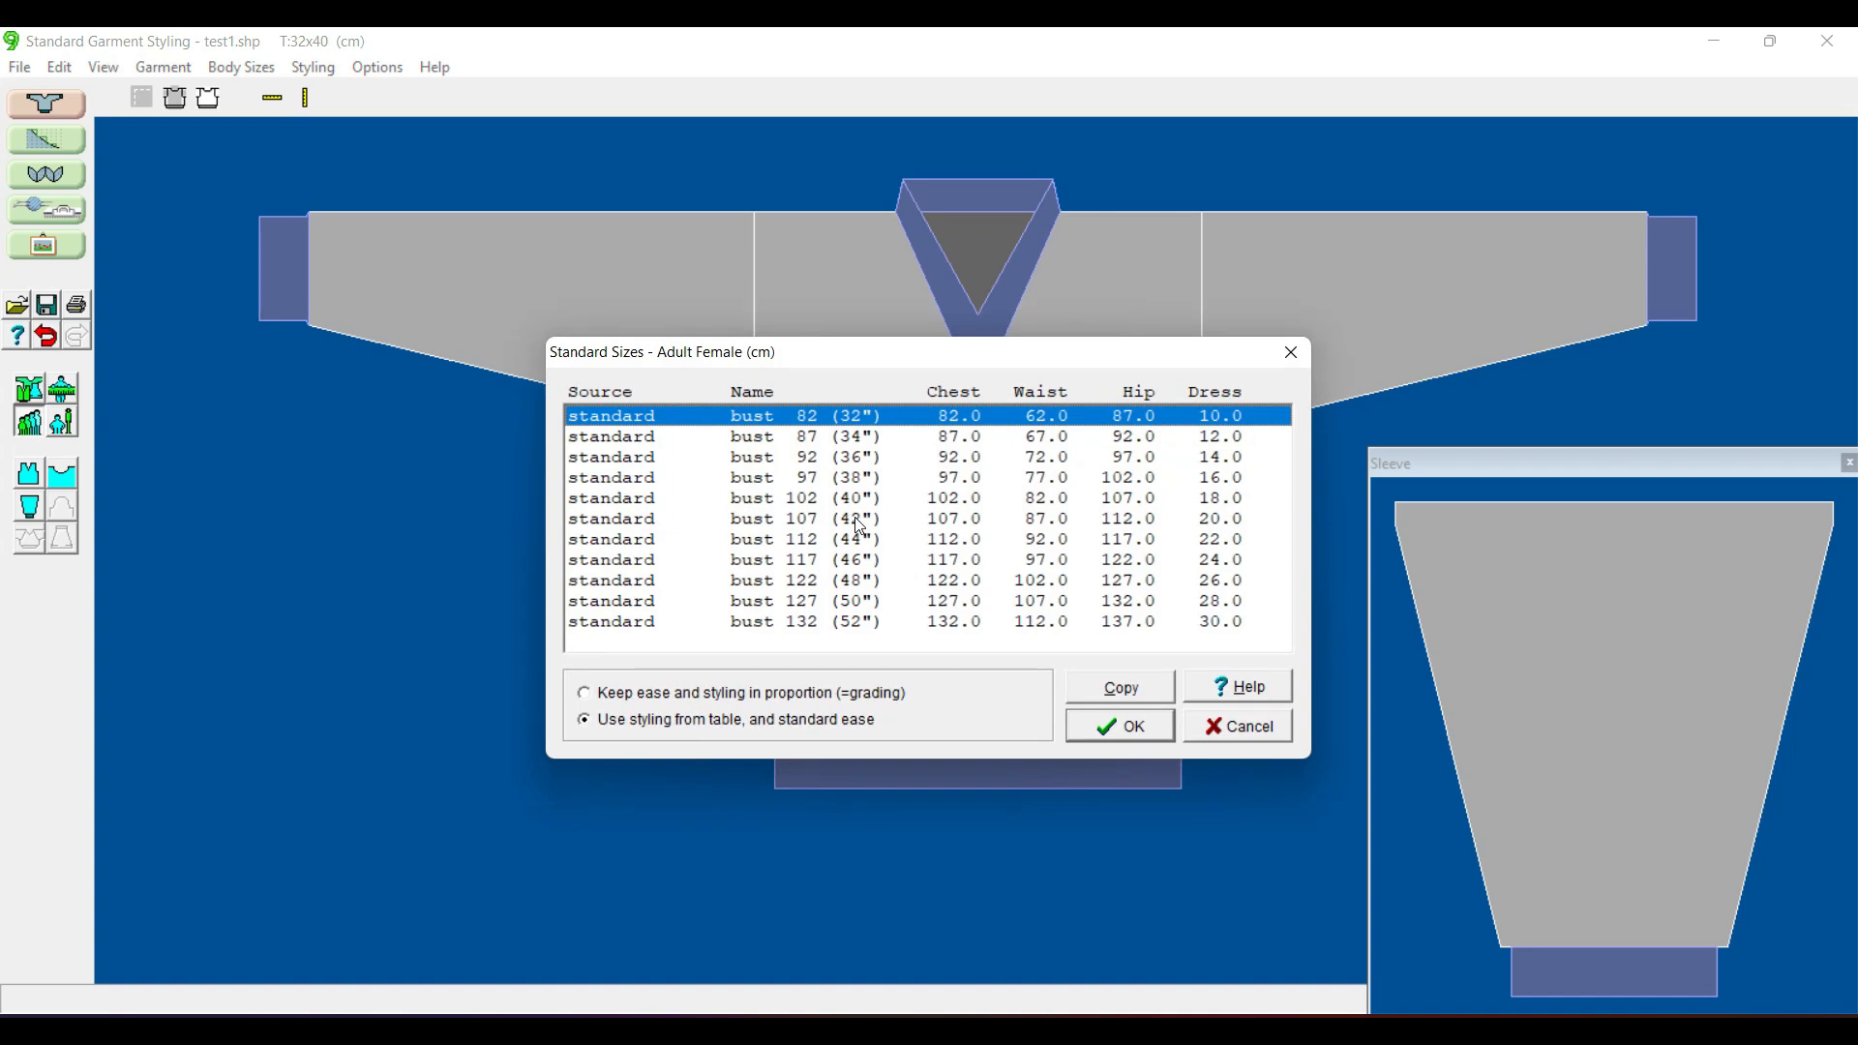
click(664, 440)
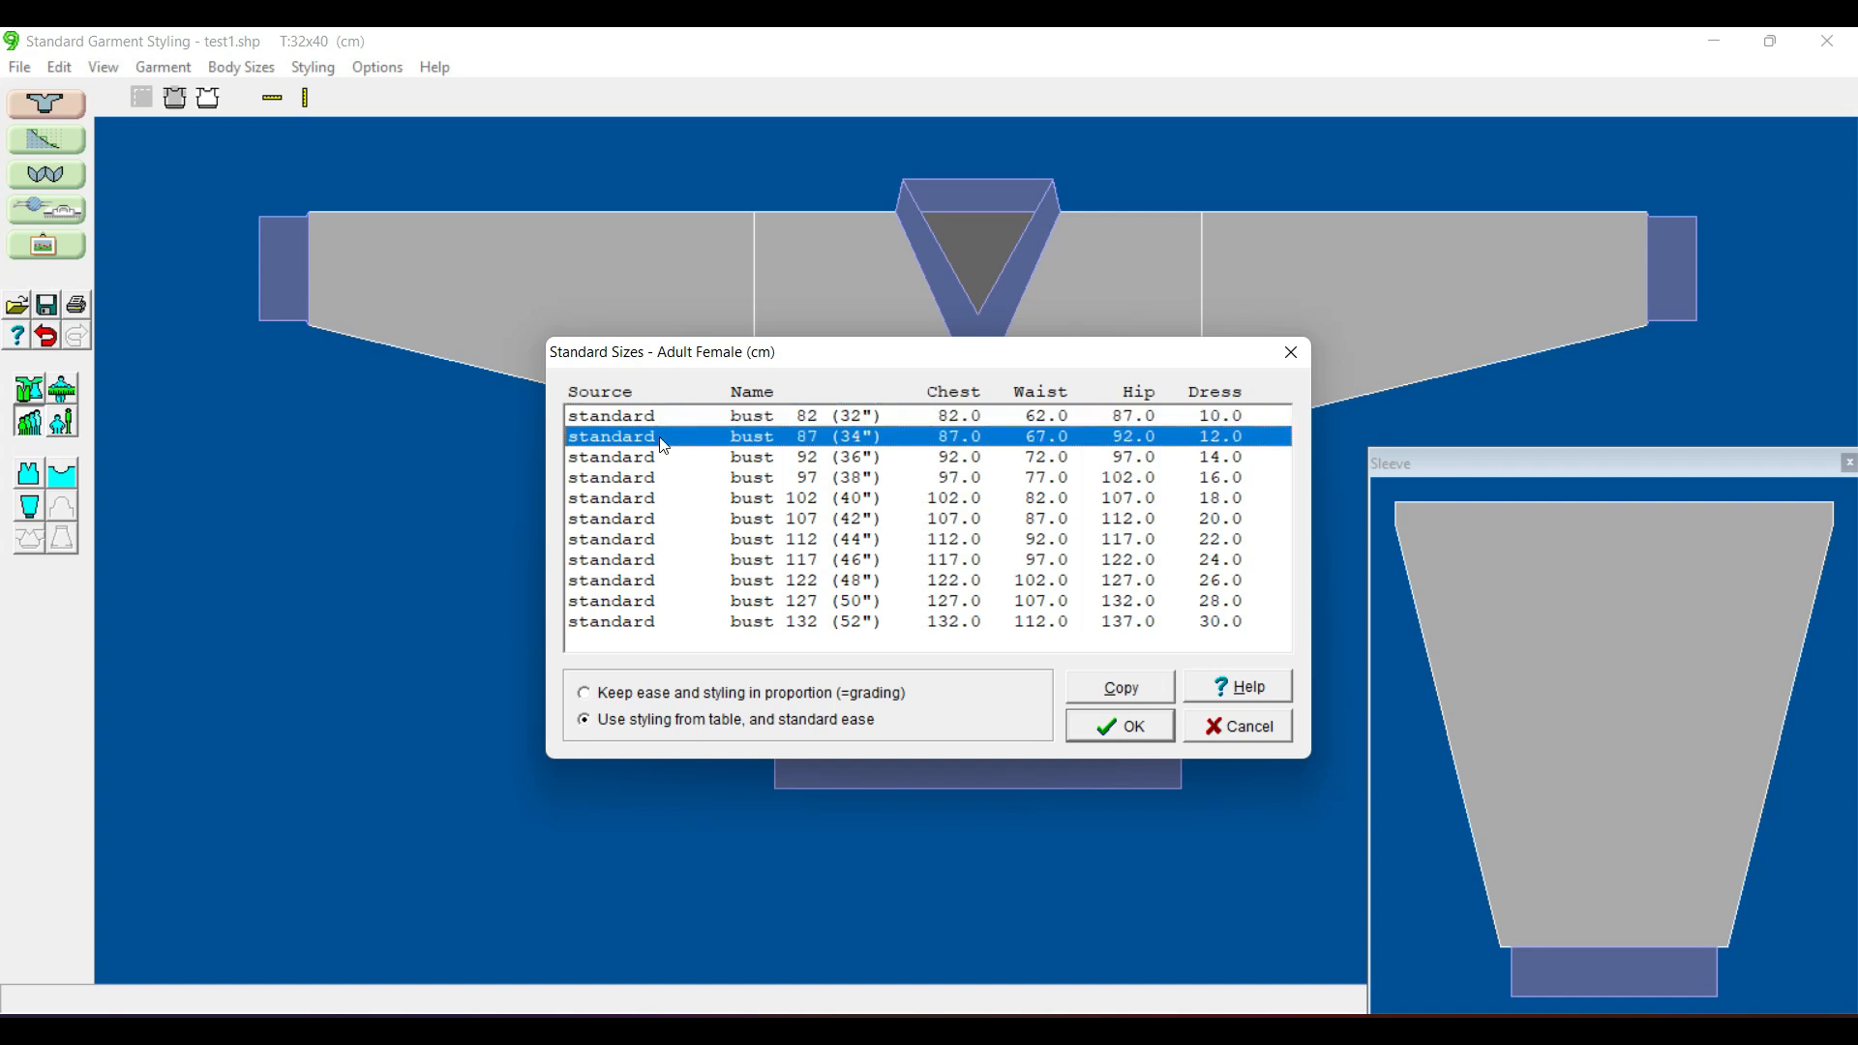
click(1137, 728)
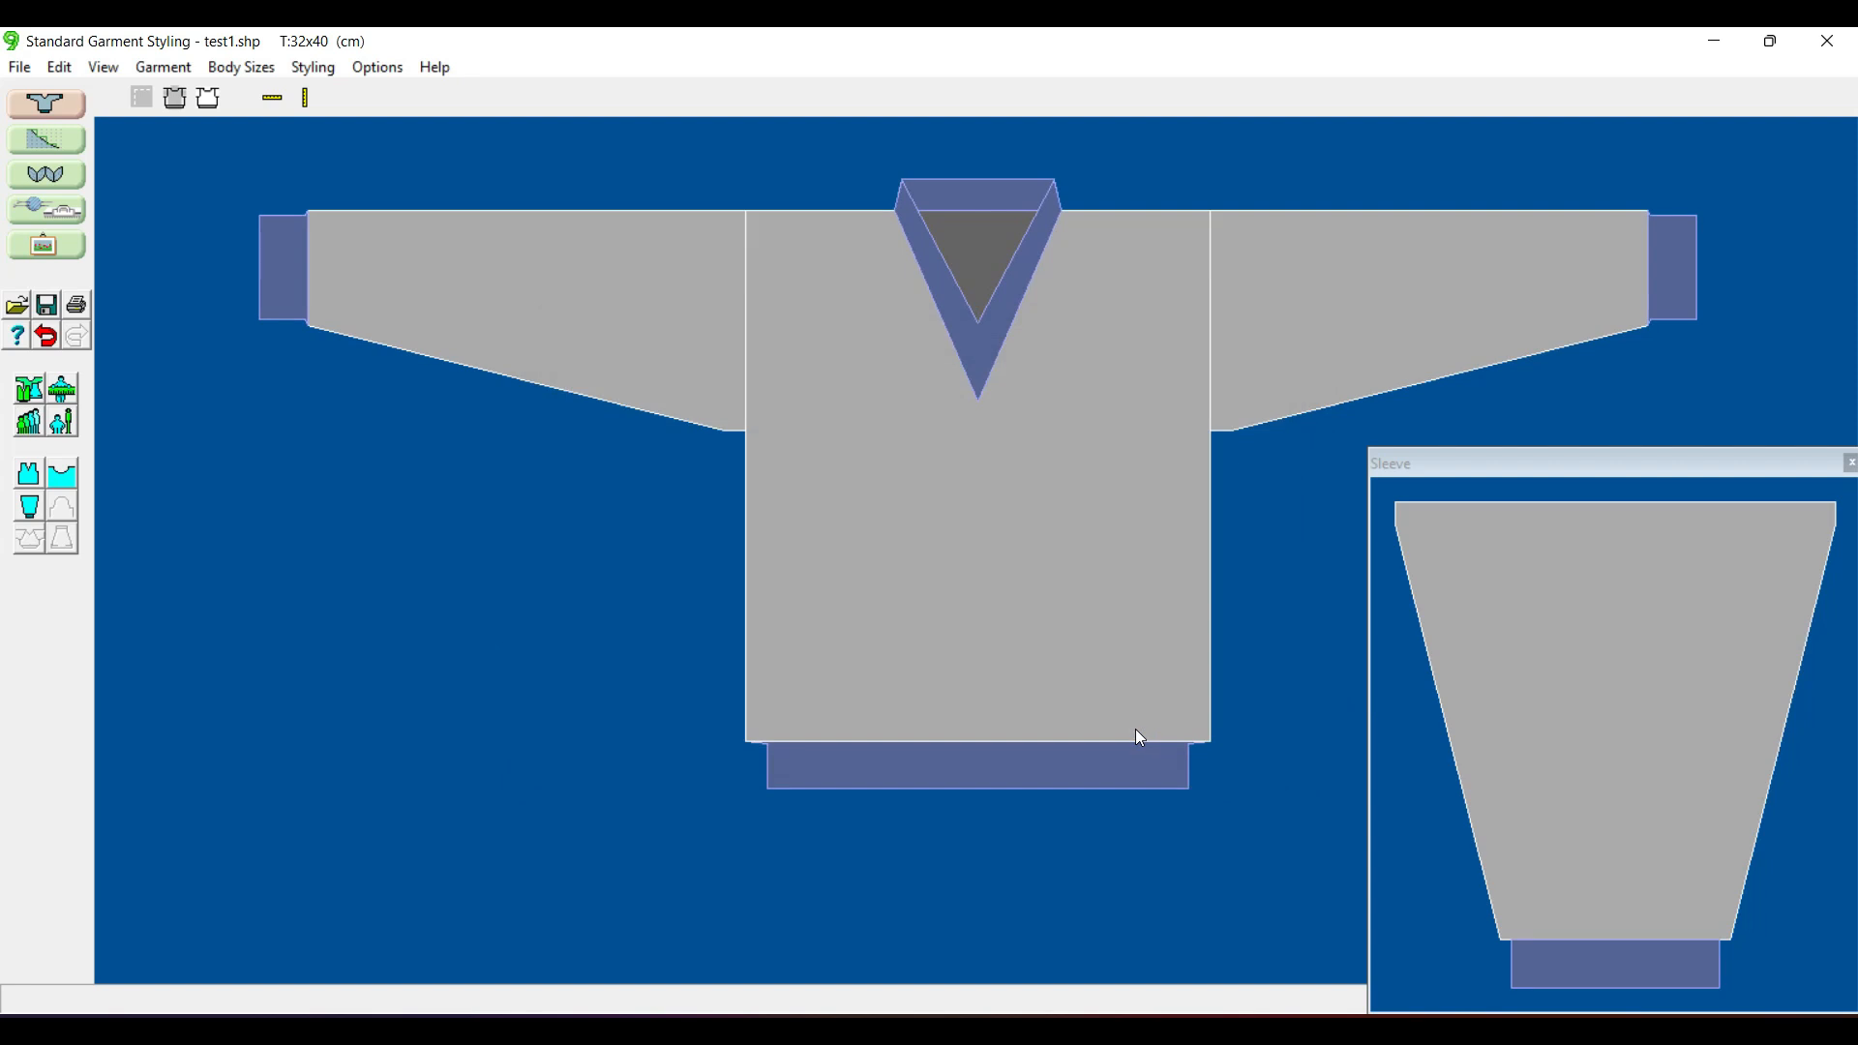
- Look through the custom adult female sizes without applying one, and check which styling options are available for the garment
click(68, 425)
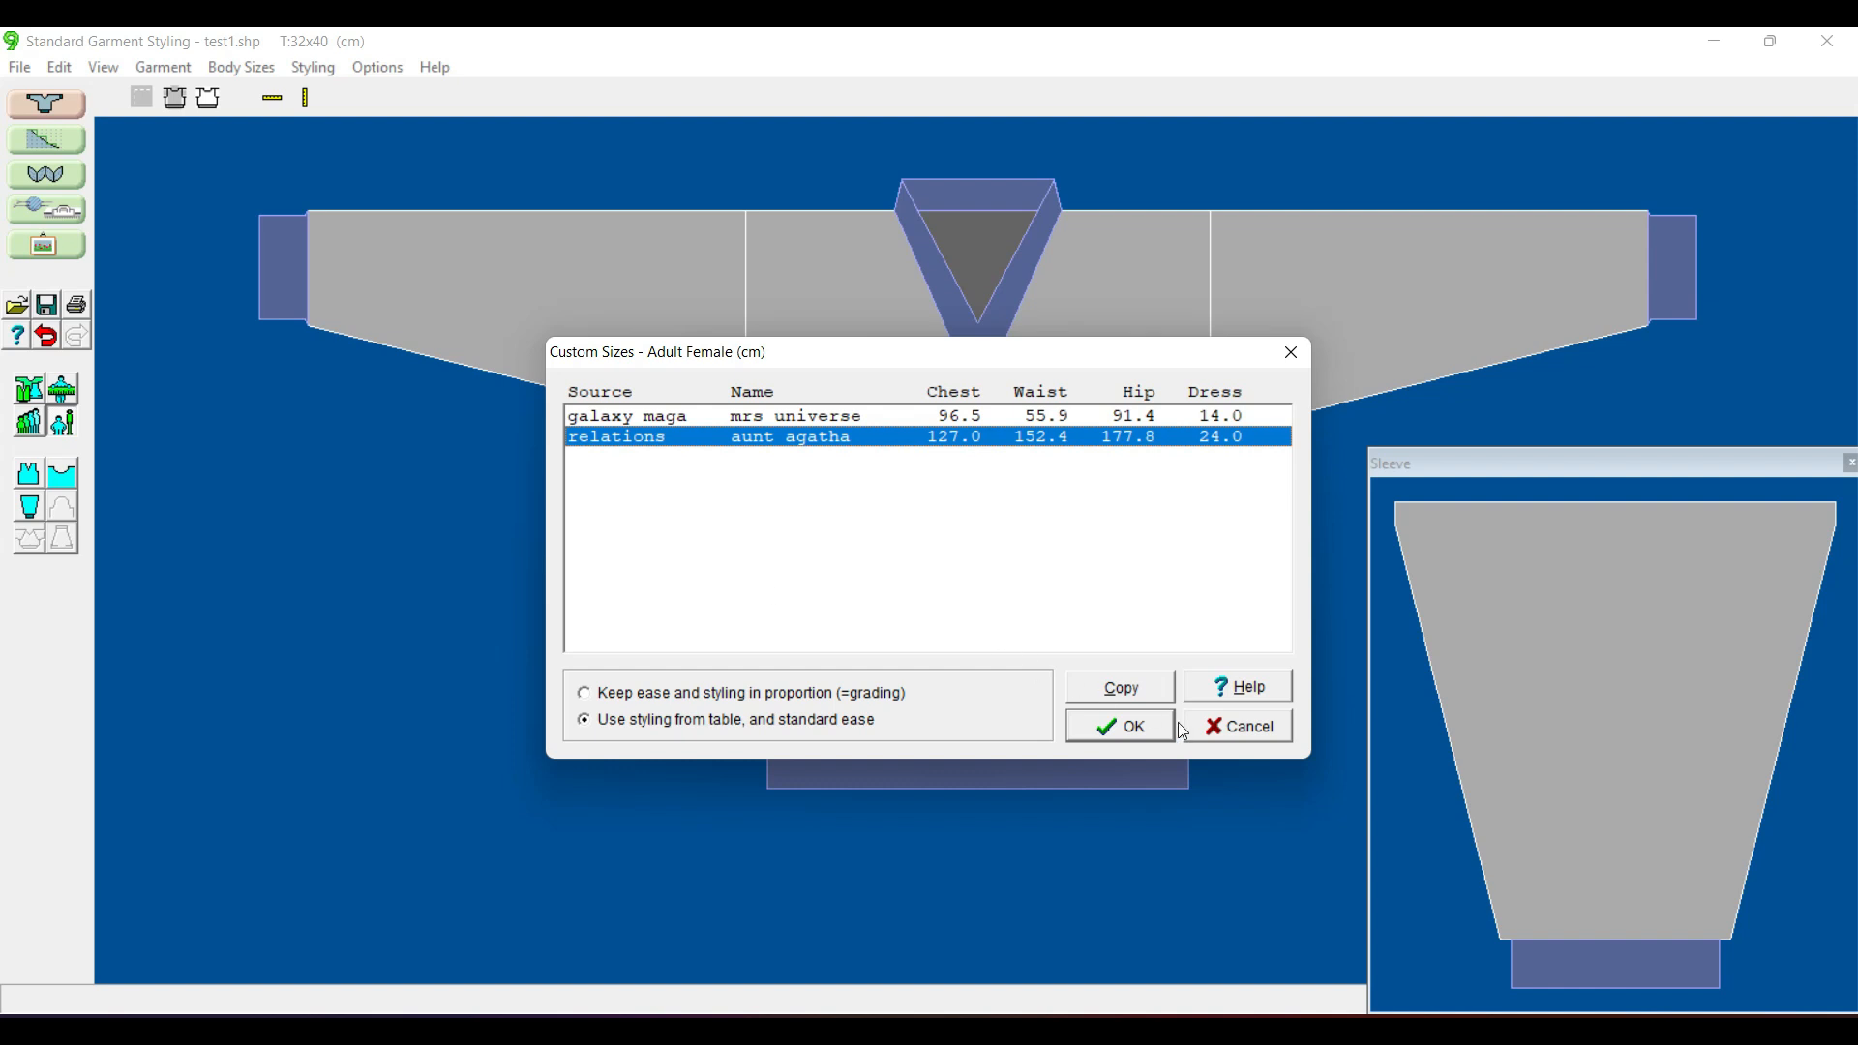
click(1261, 735)
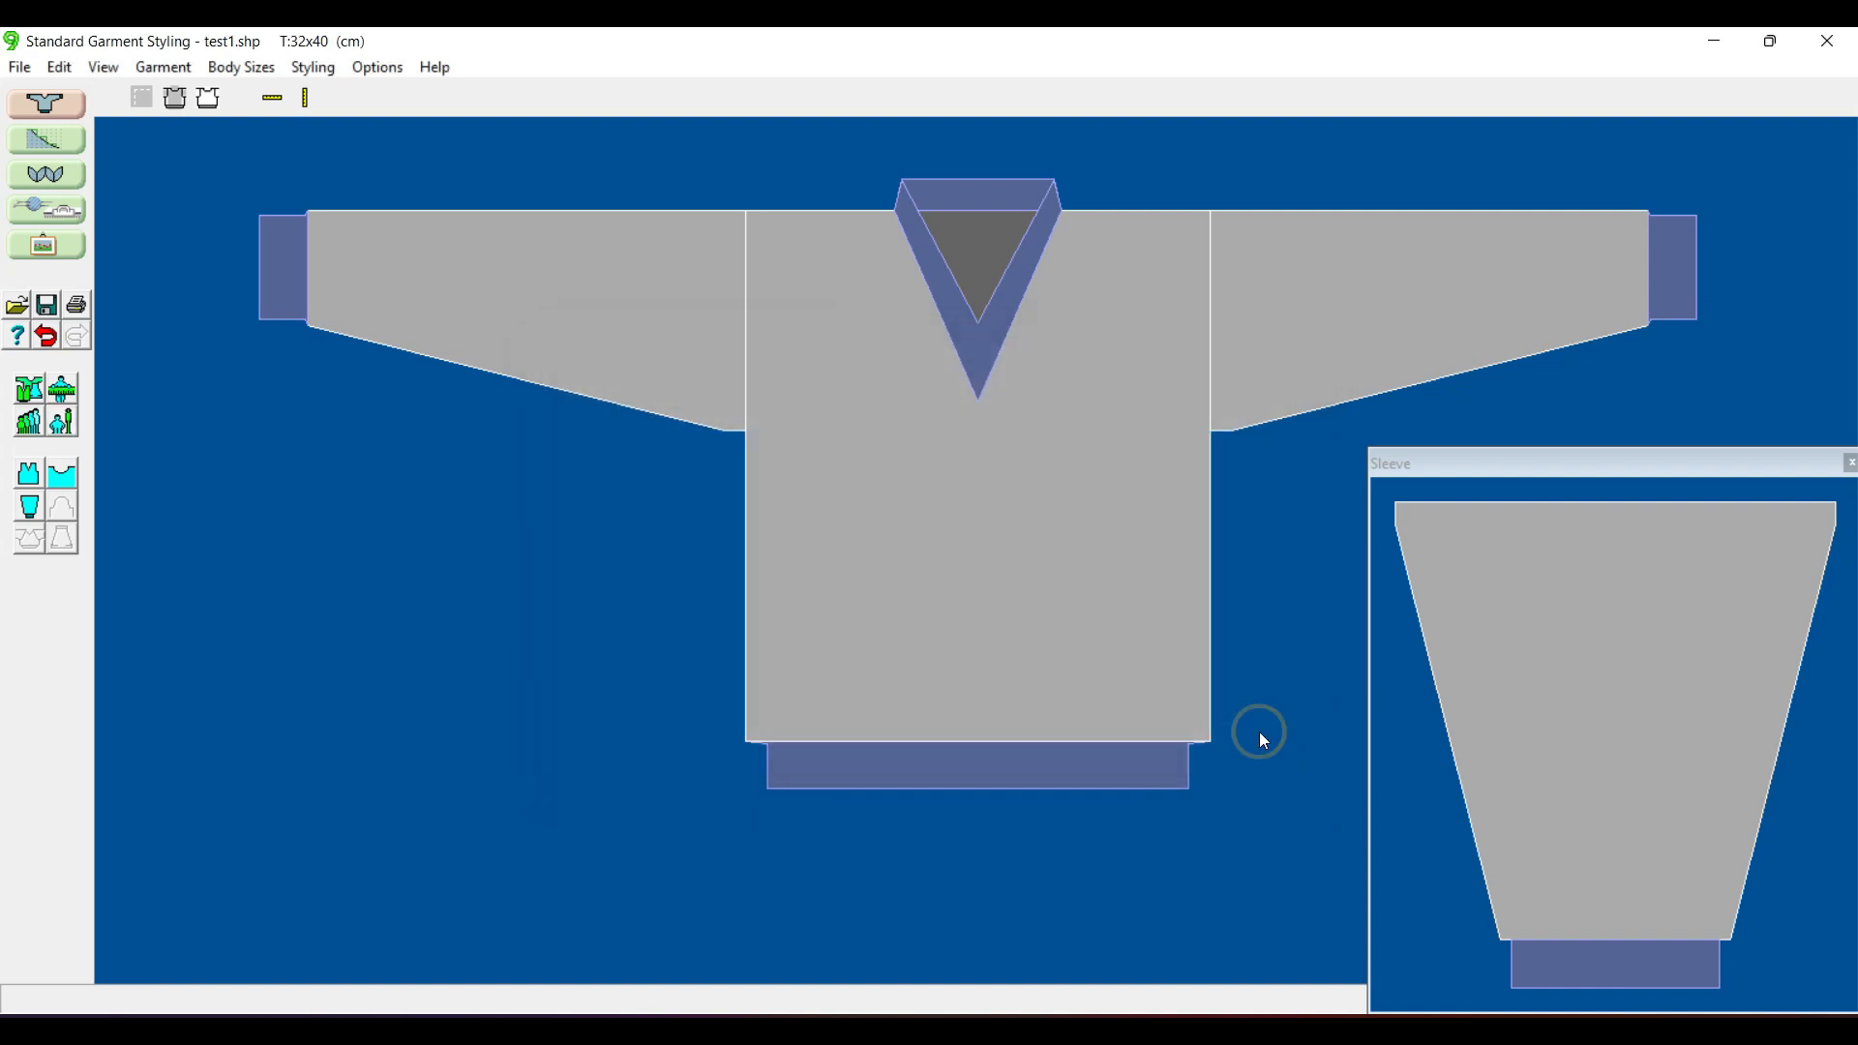
key(alt)
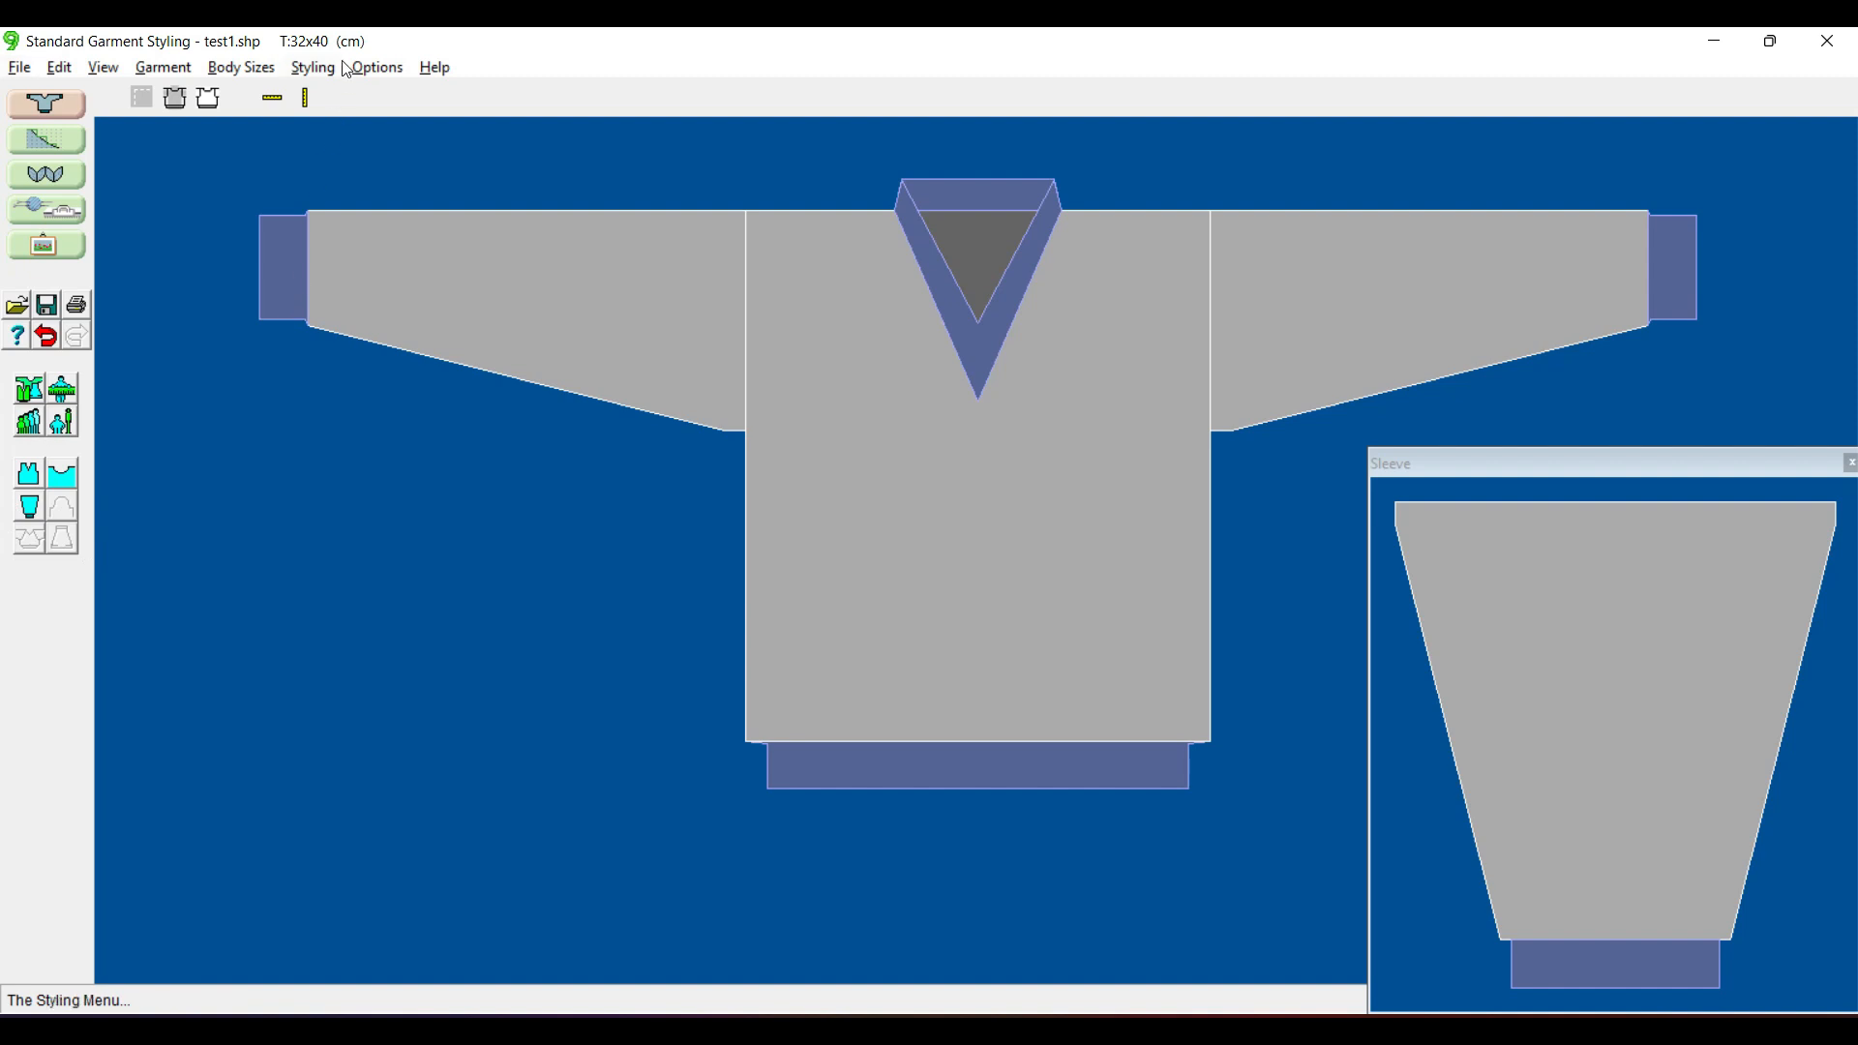
click(315, 73)
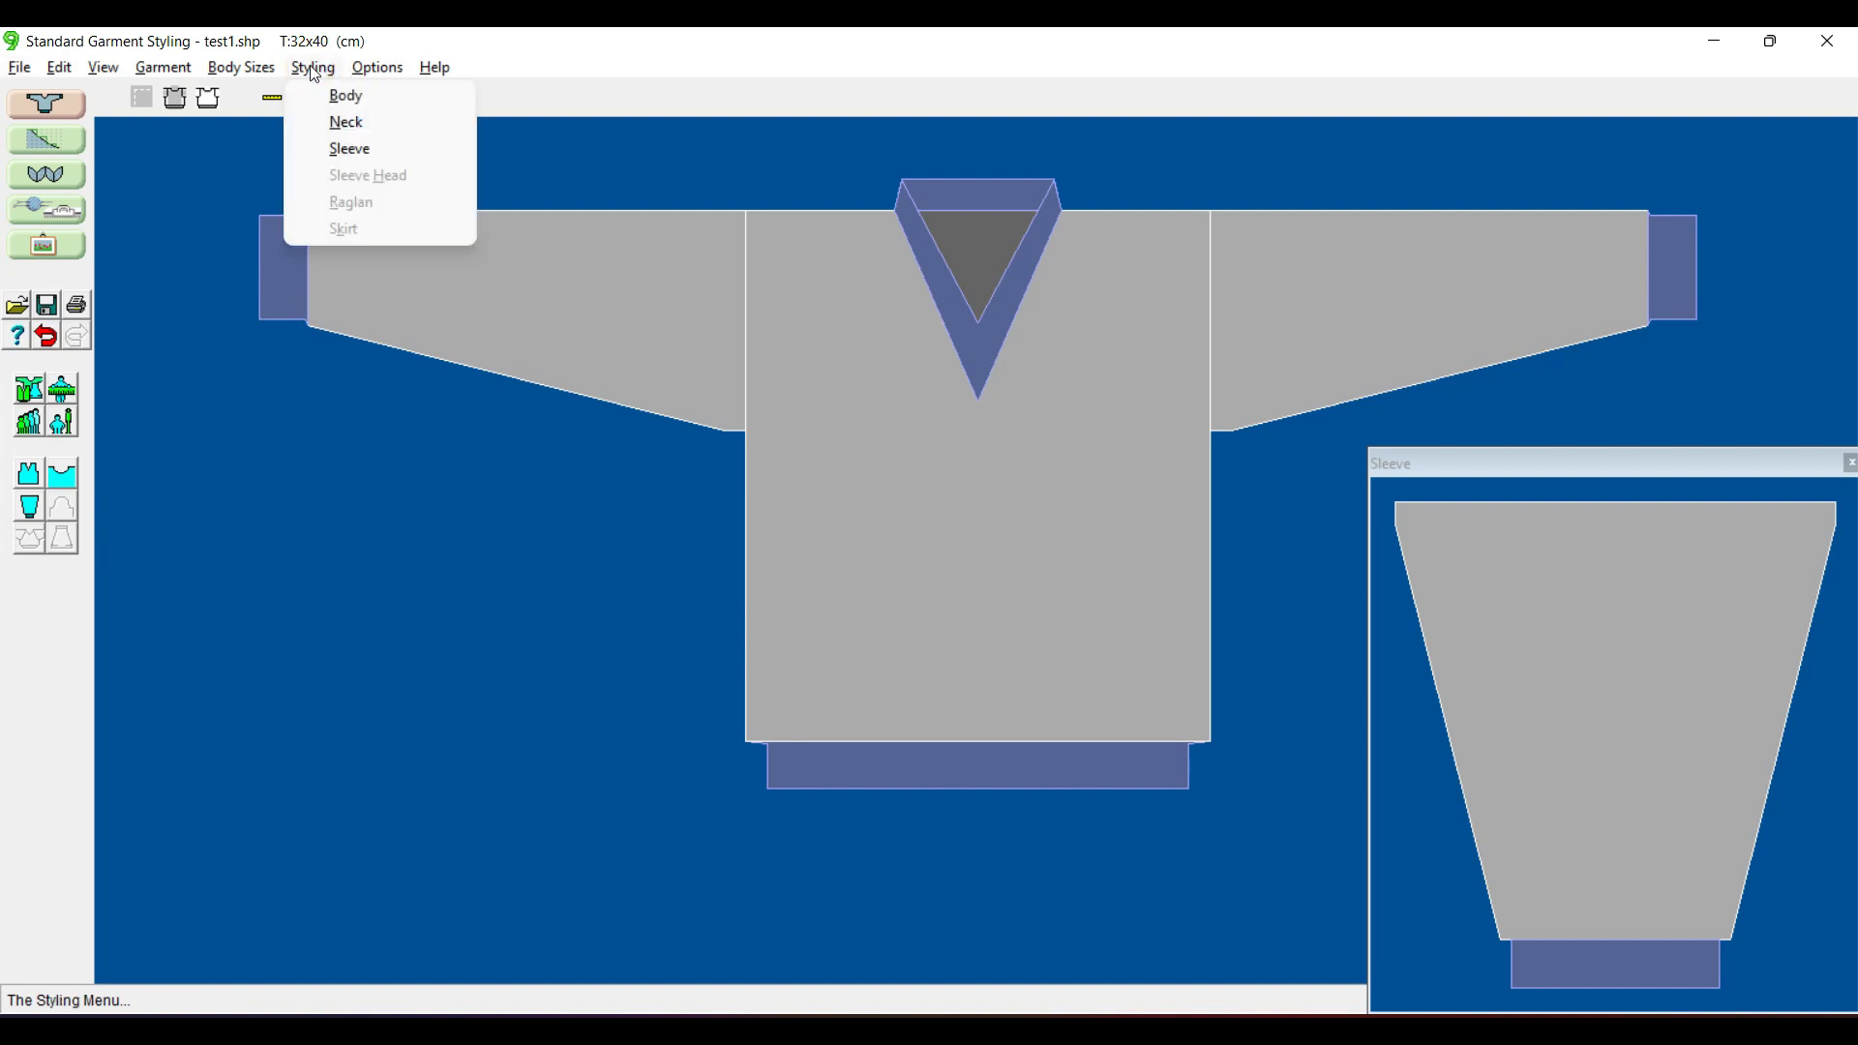
mouse_move(378, 67)
click(530, 46)
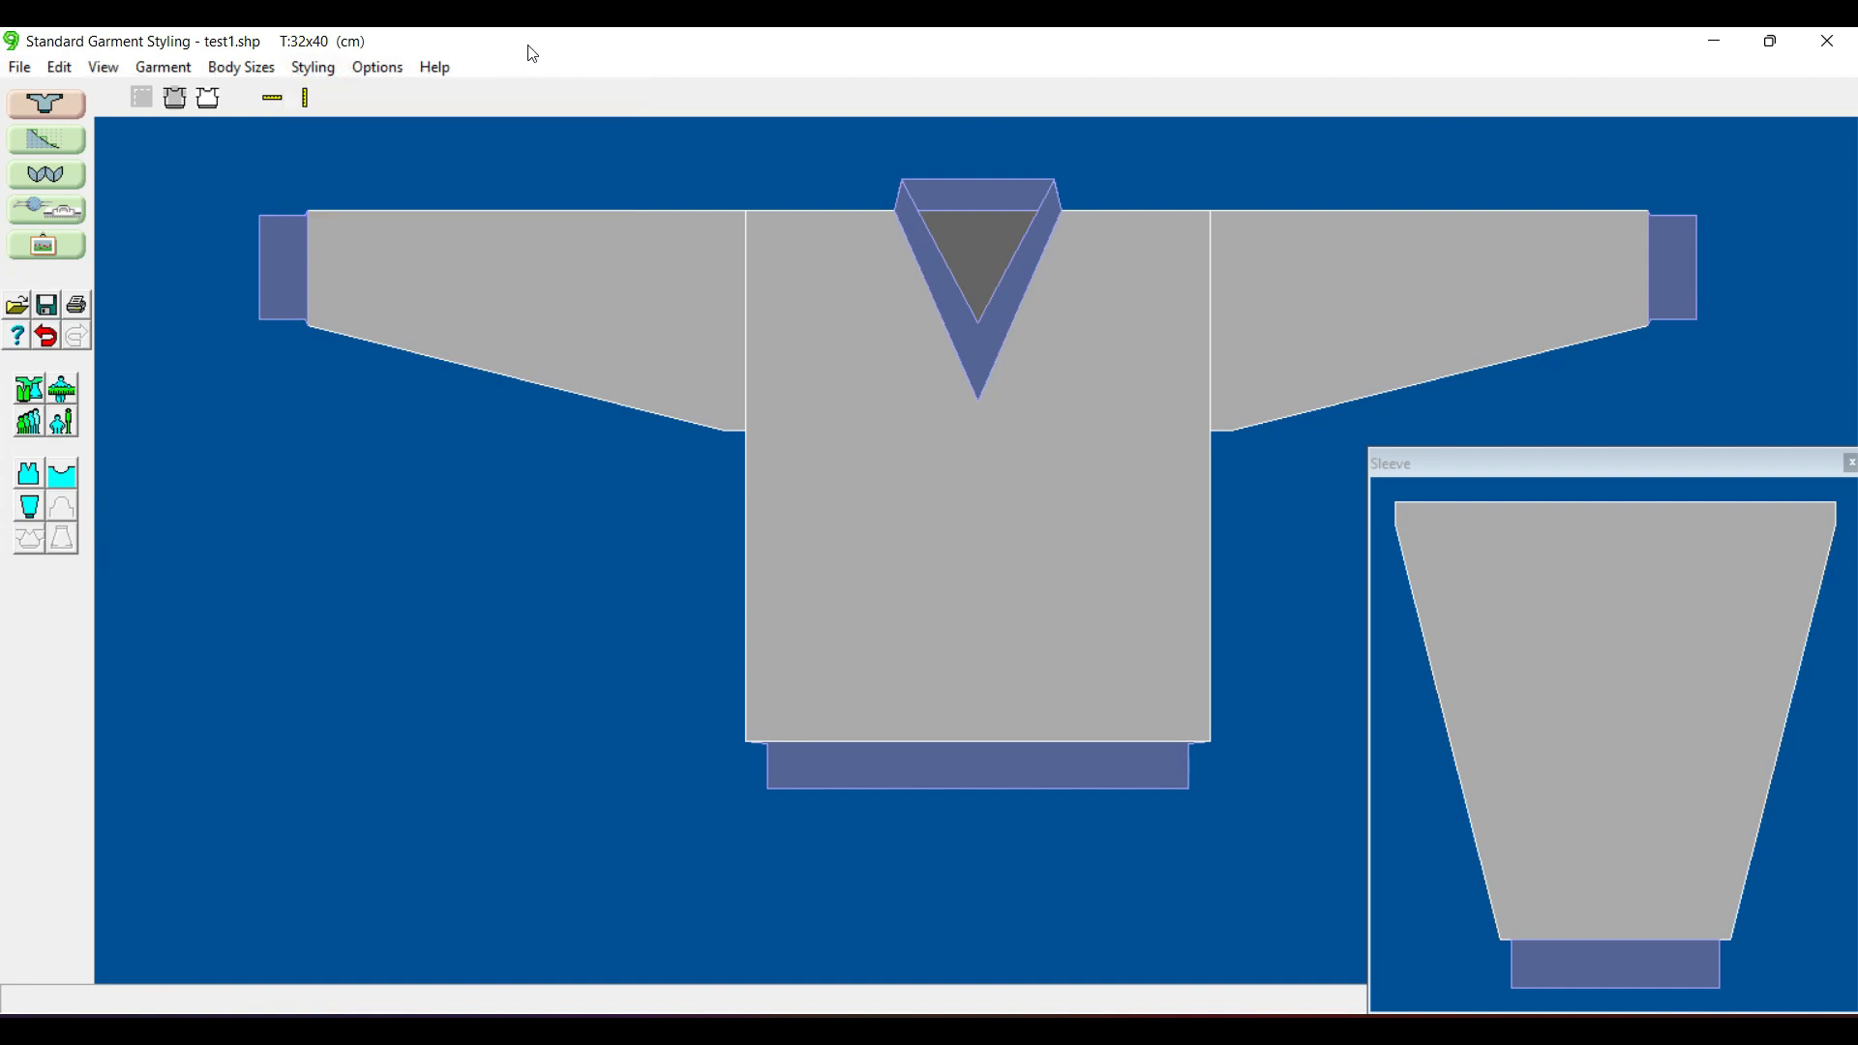
- Open the body styling settings beside the garment and apply a rib of 7 cm
click(28, 478)
drag(240, 227, 247, 432)
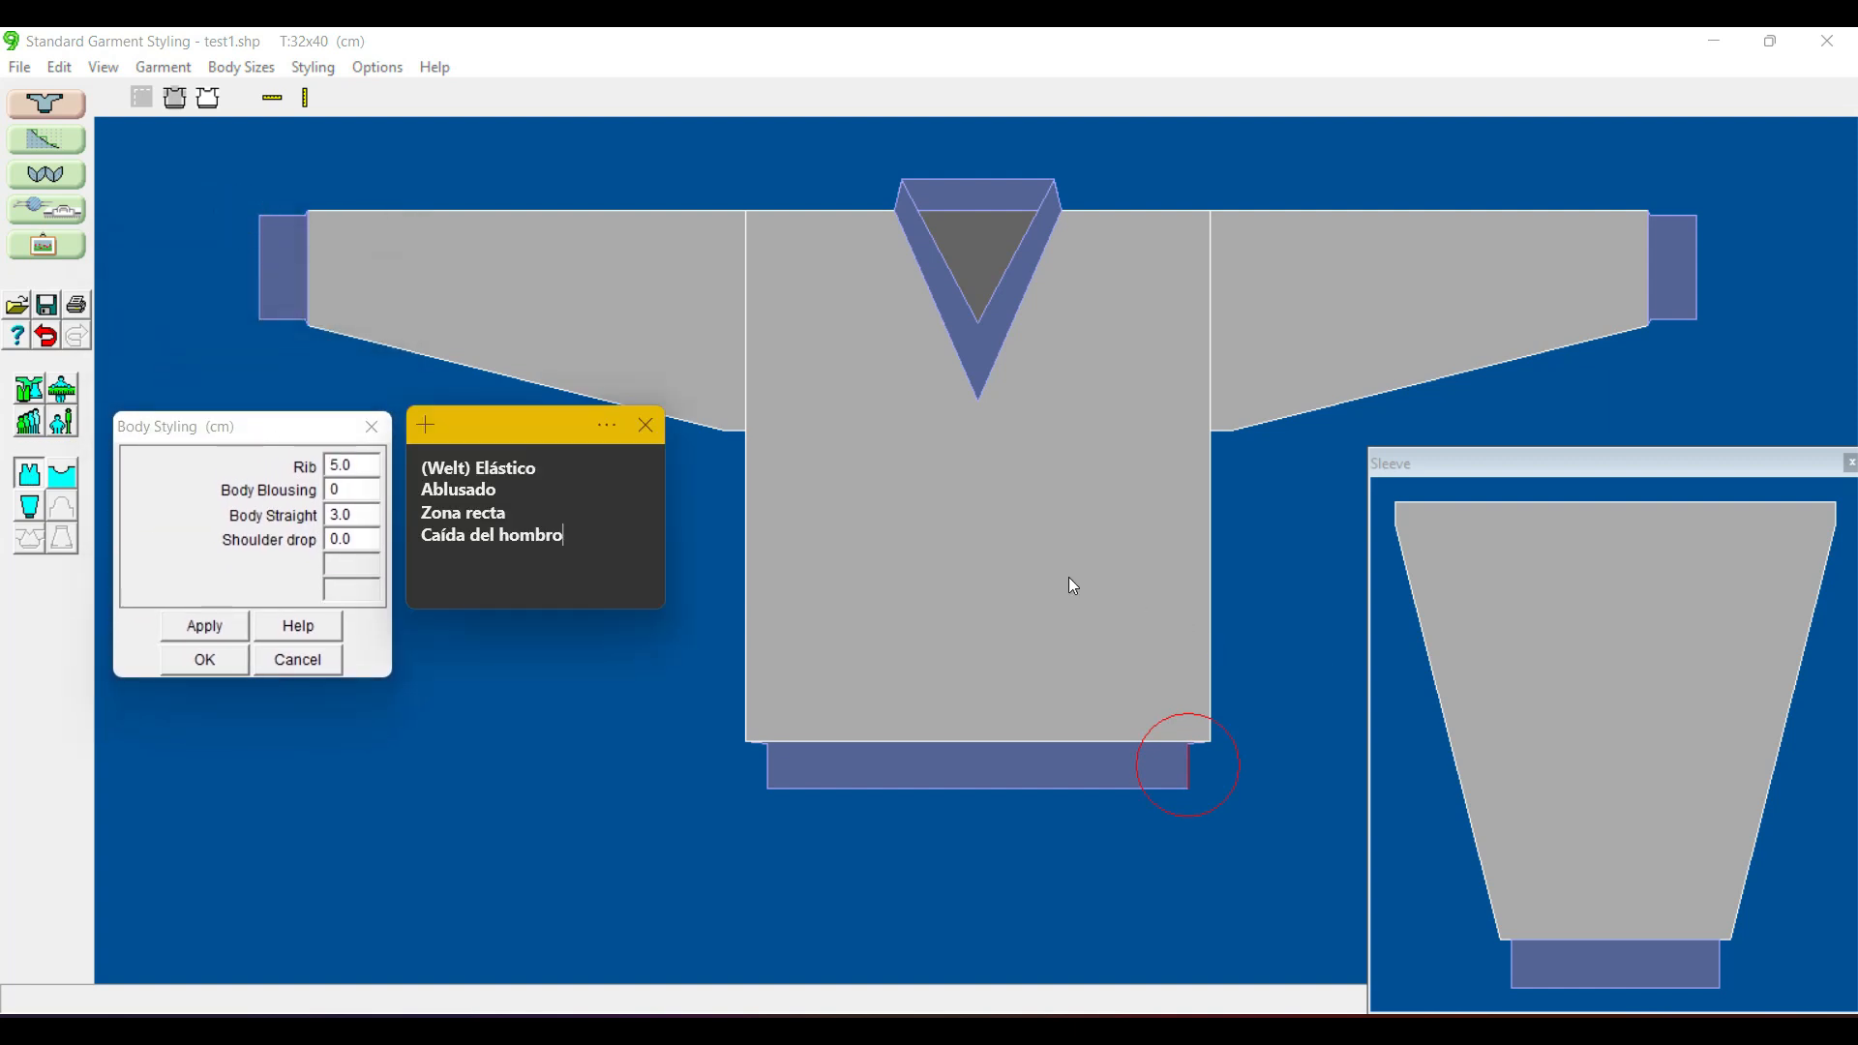
drag(514, 428, 509, 430)
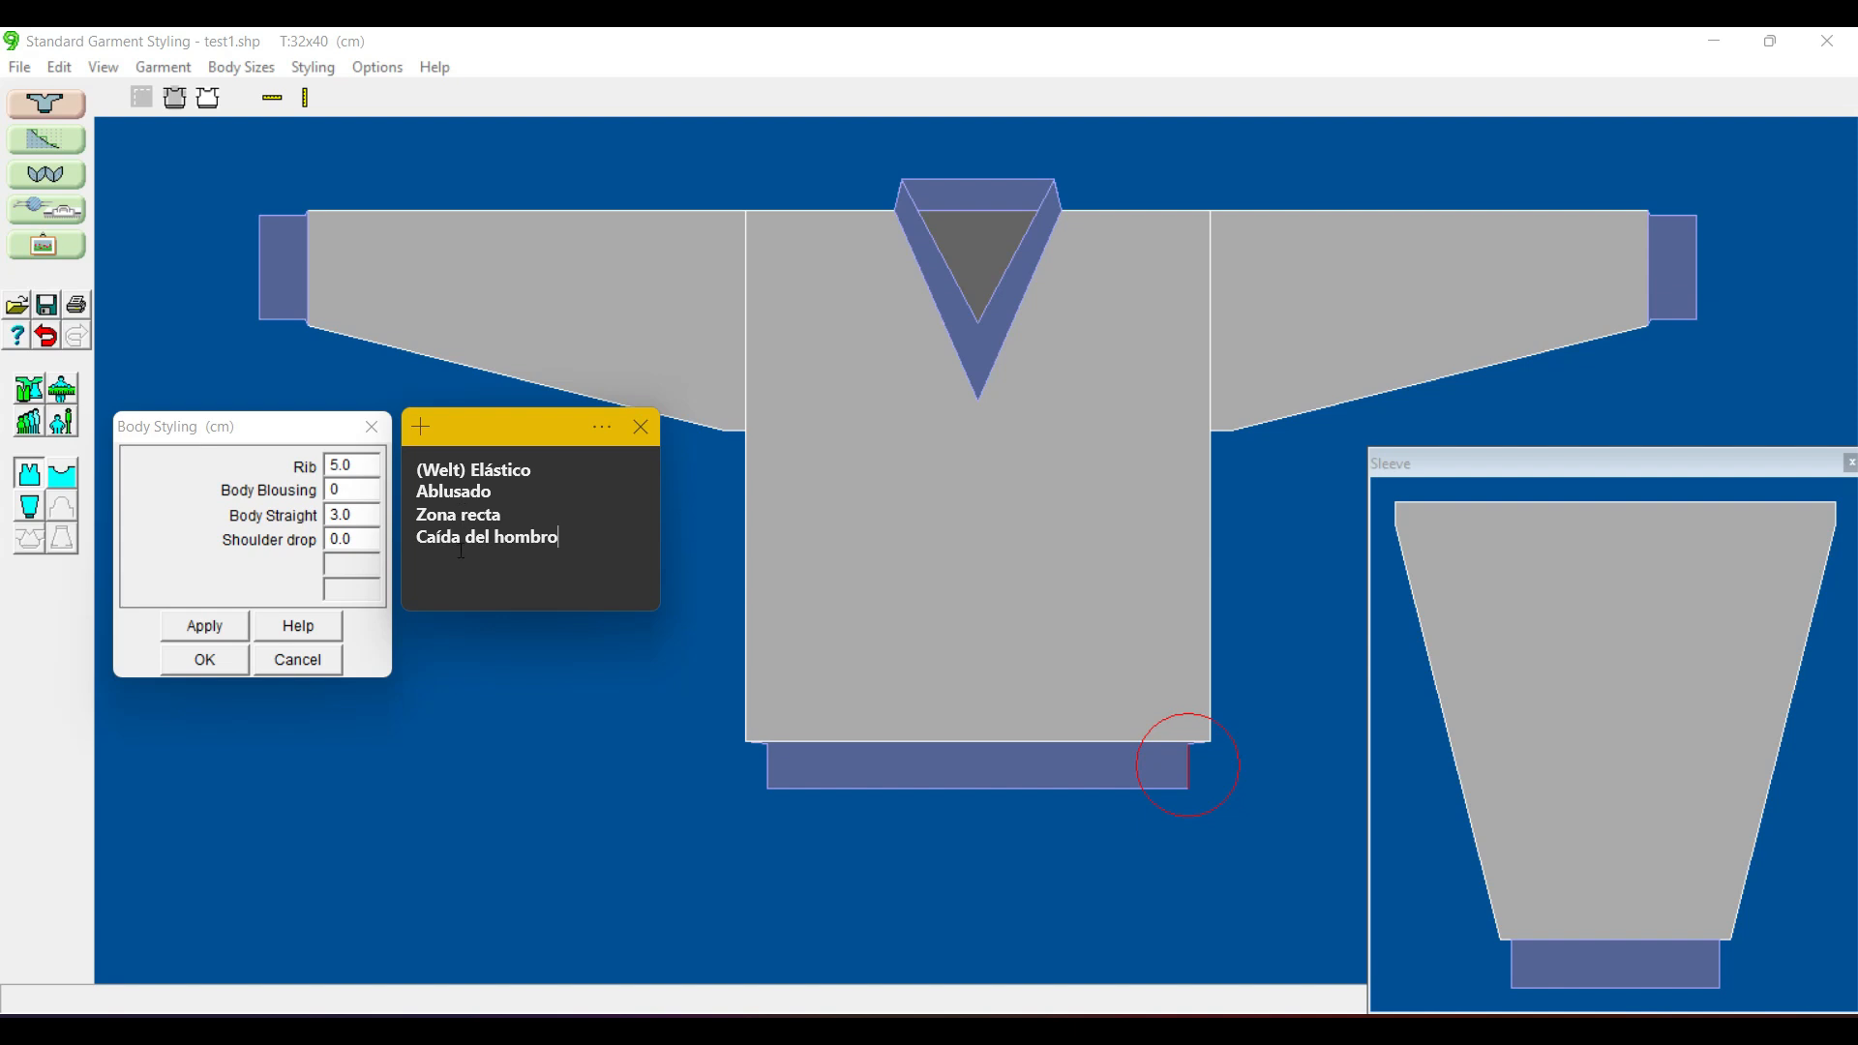
click(271, 427)
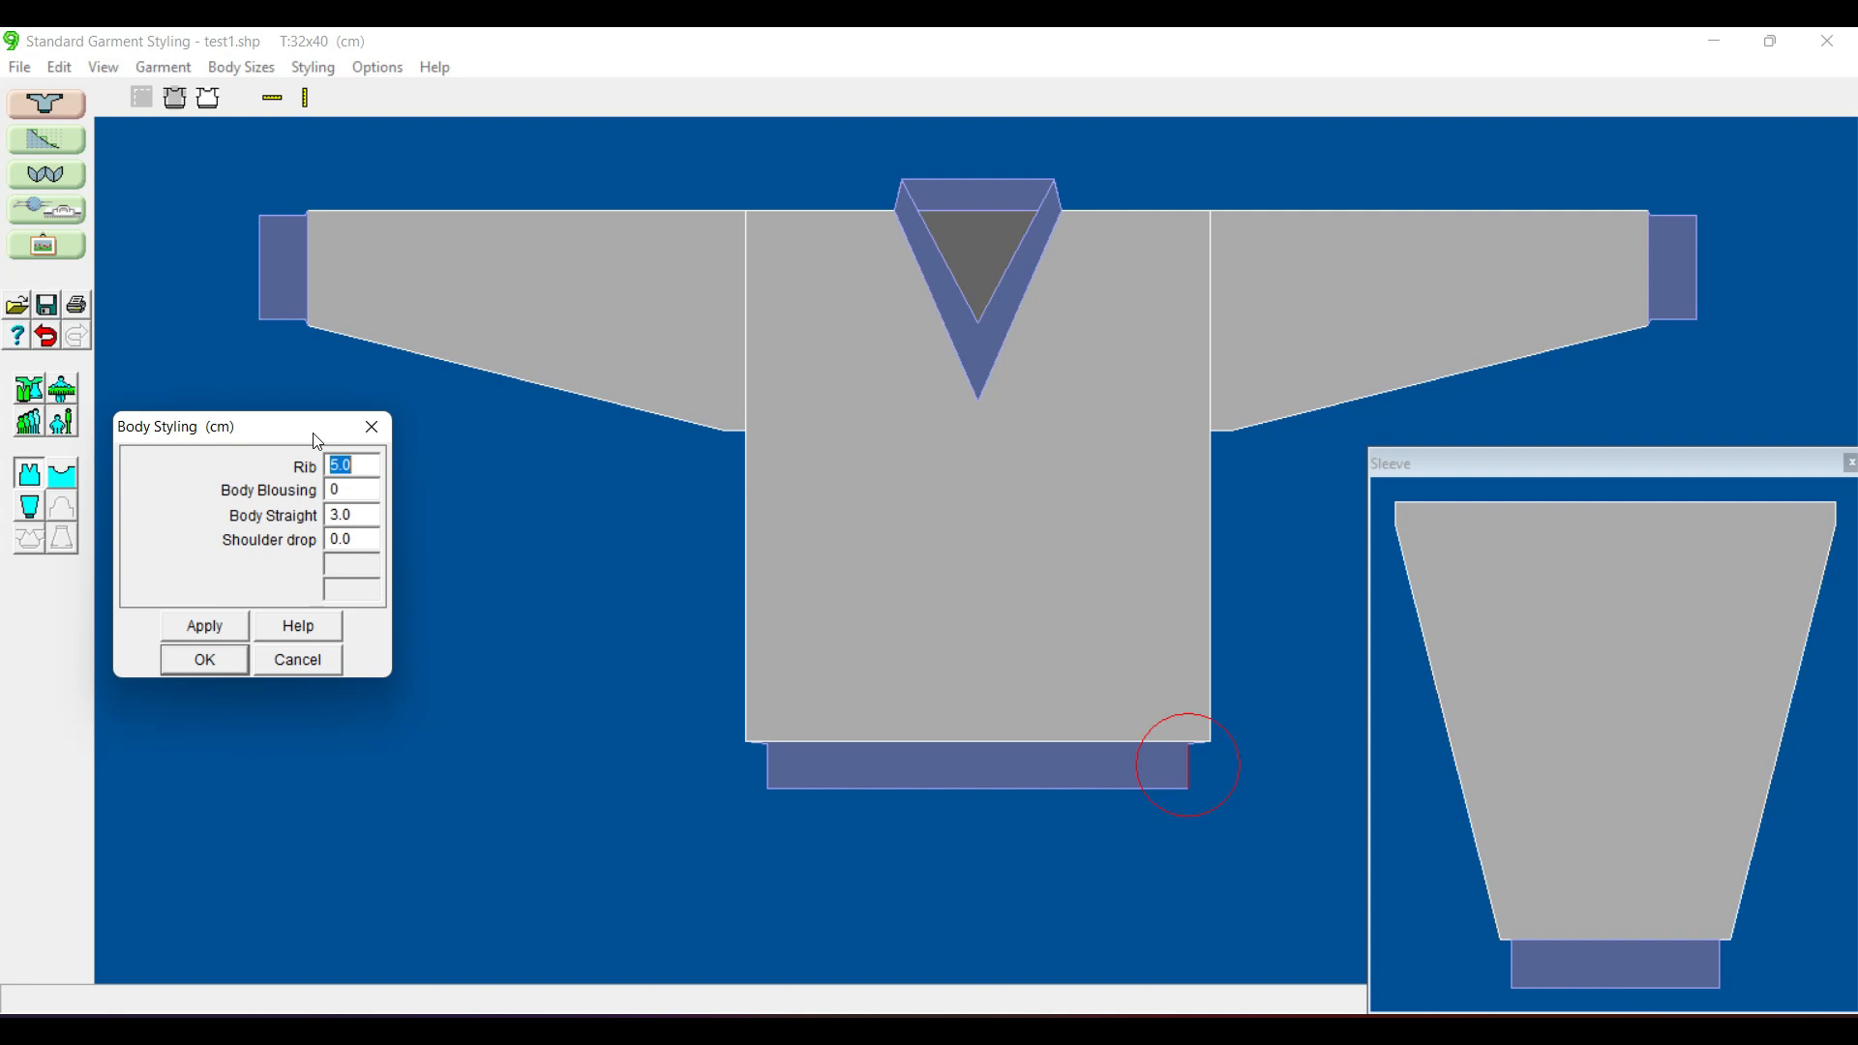
click(365, 465)
drag(366, 466, 304, 470)
text(7)
click(217, 631)
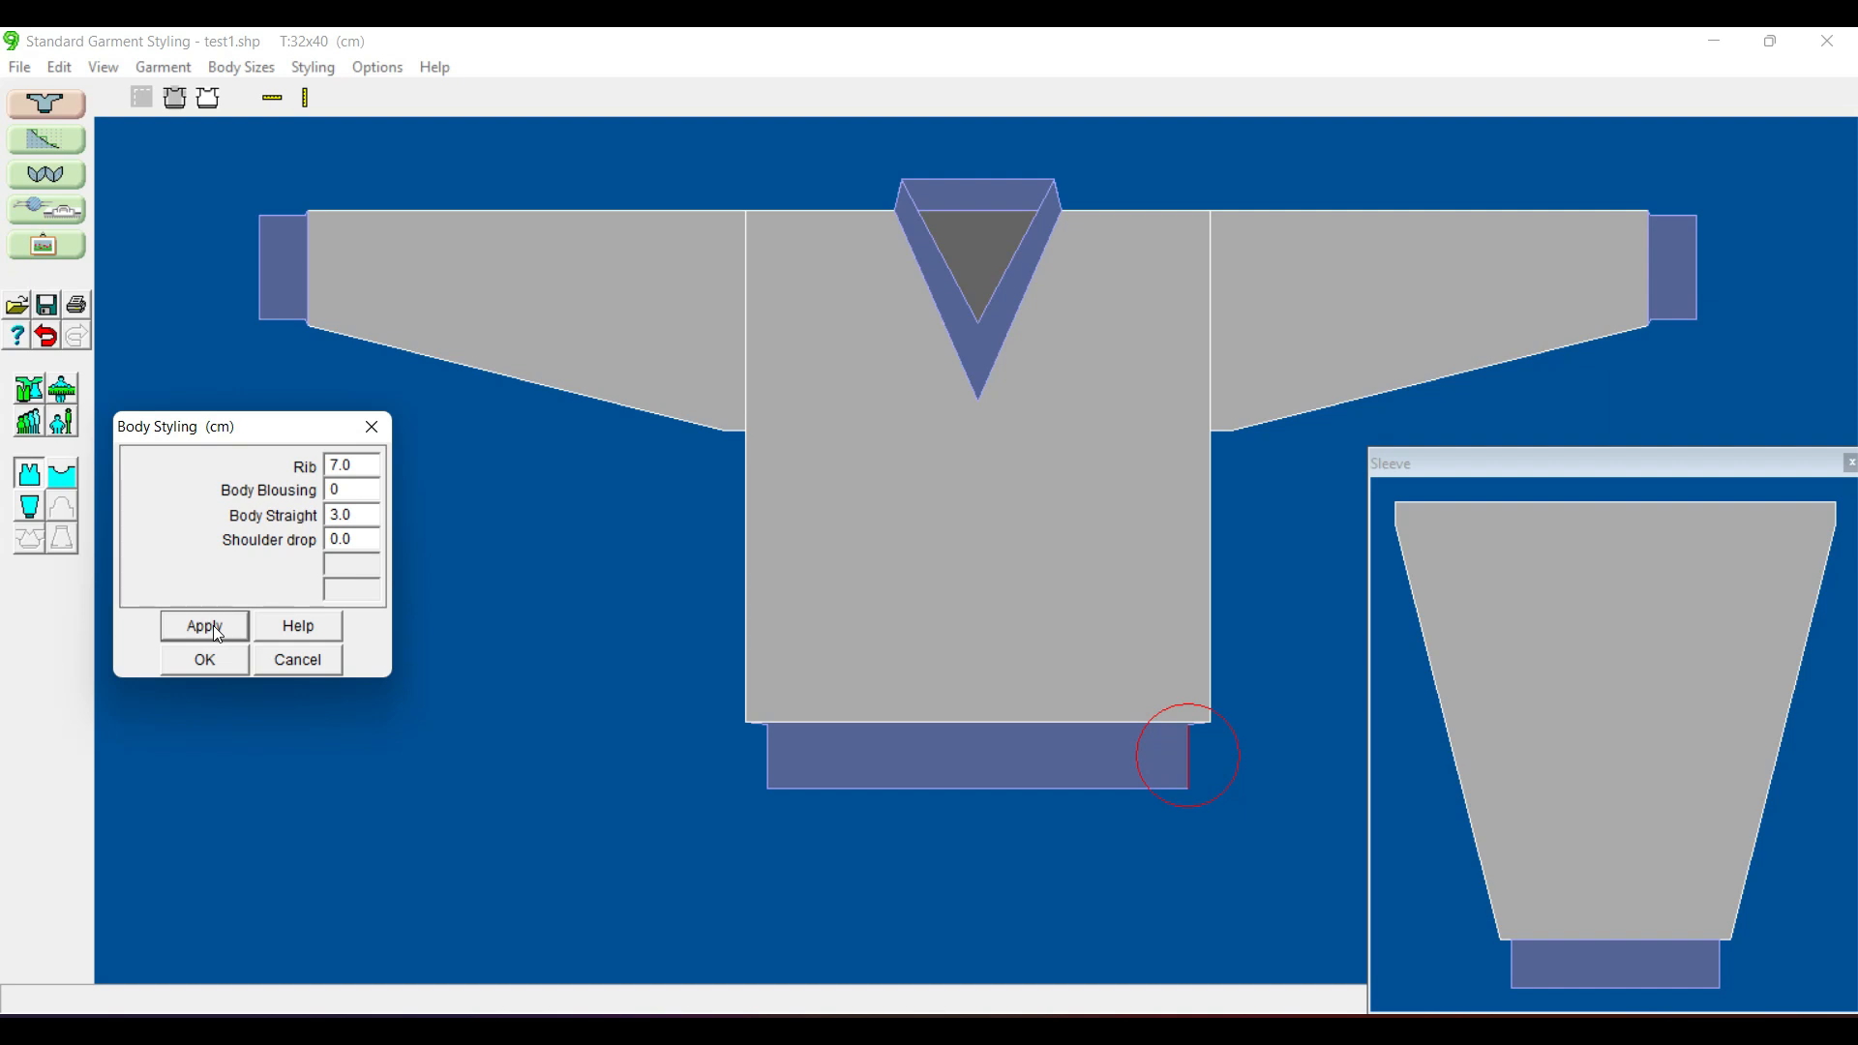
- Try a body blousing value of 5 on the garment body
click(351, 490)
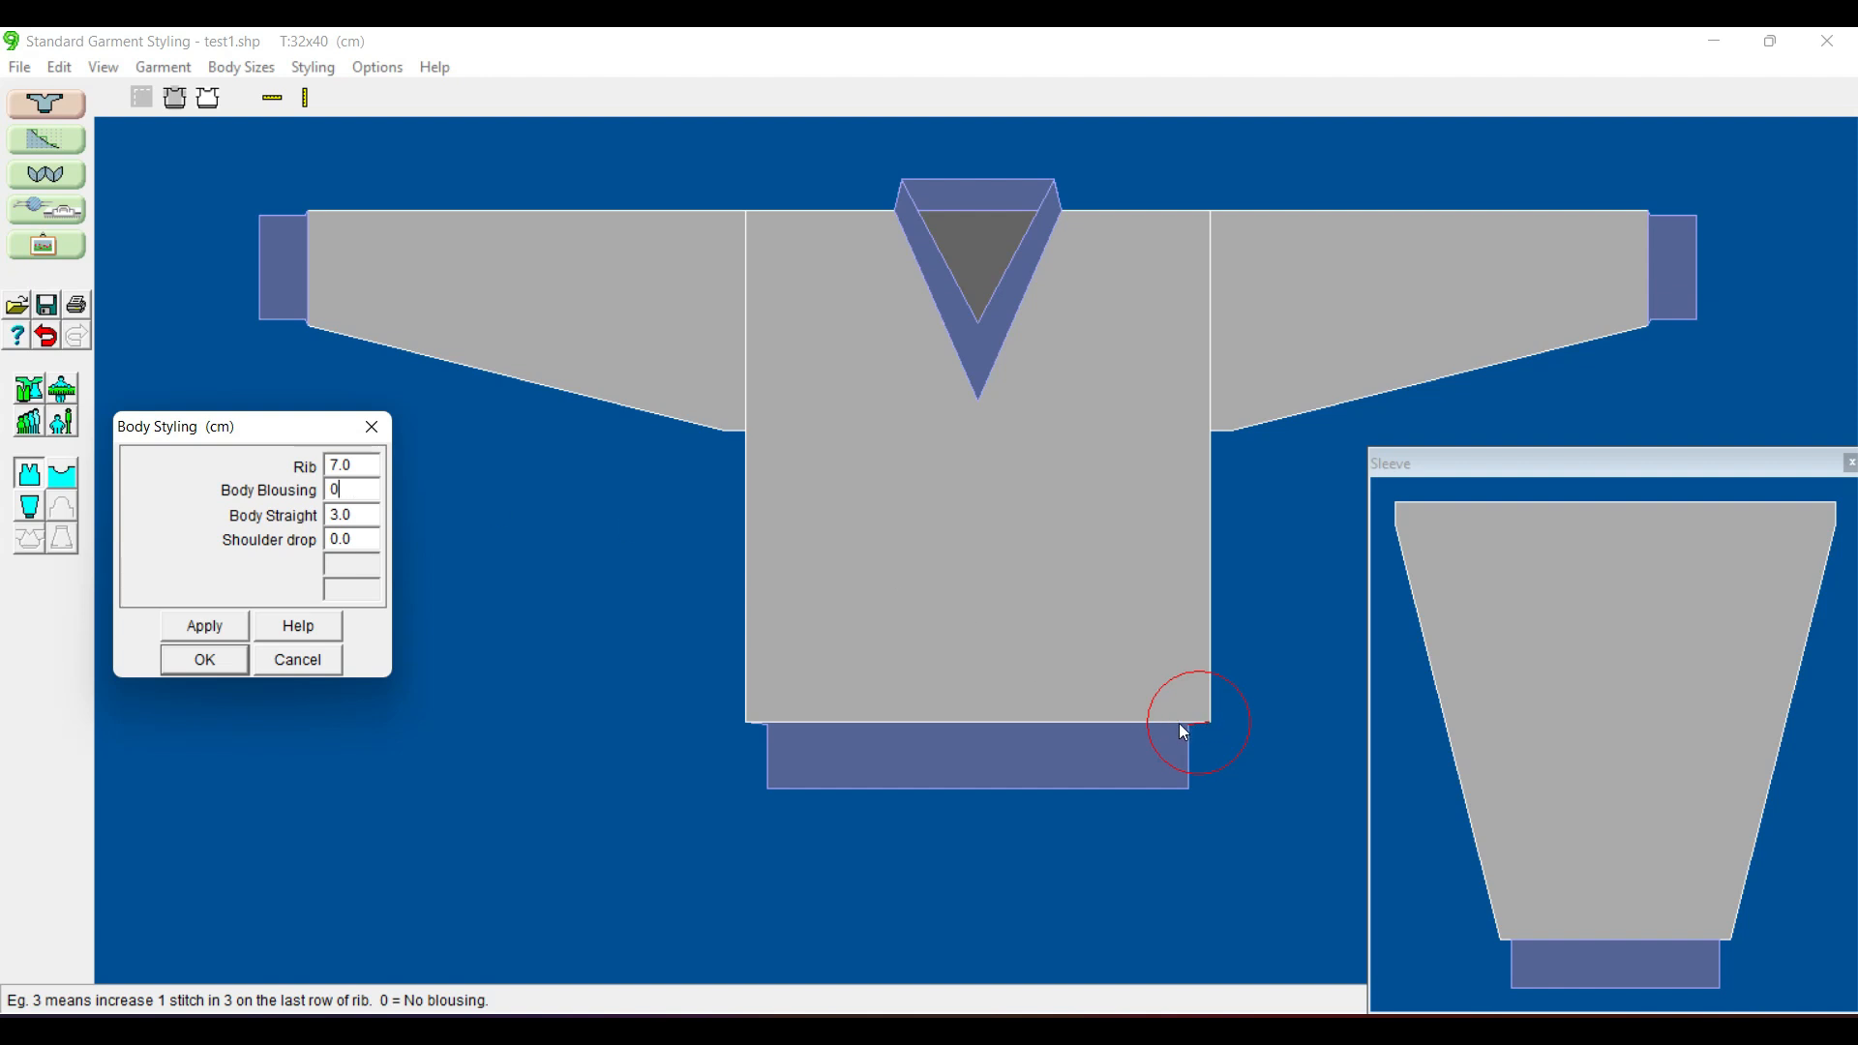
double_click(352, 488)
text(5)
click(215, 631)
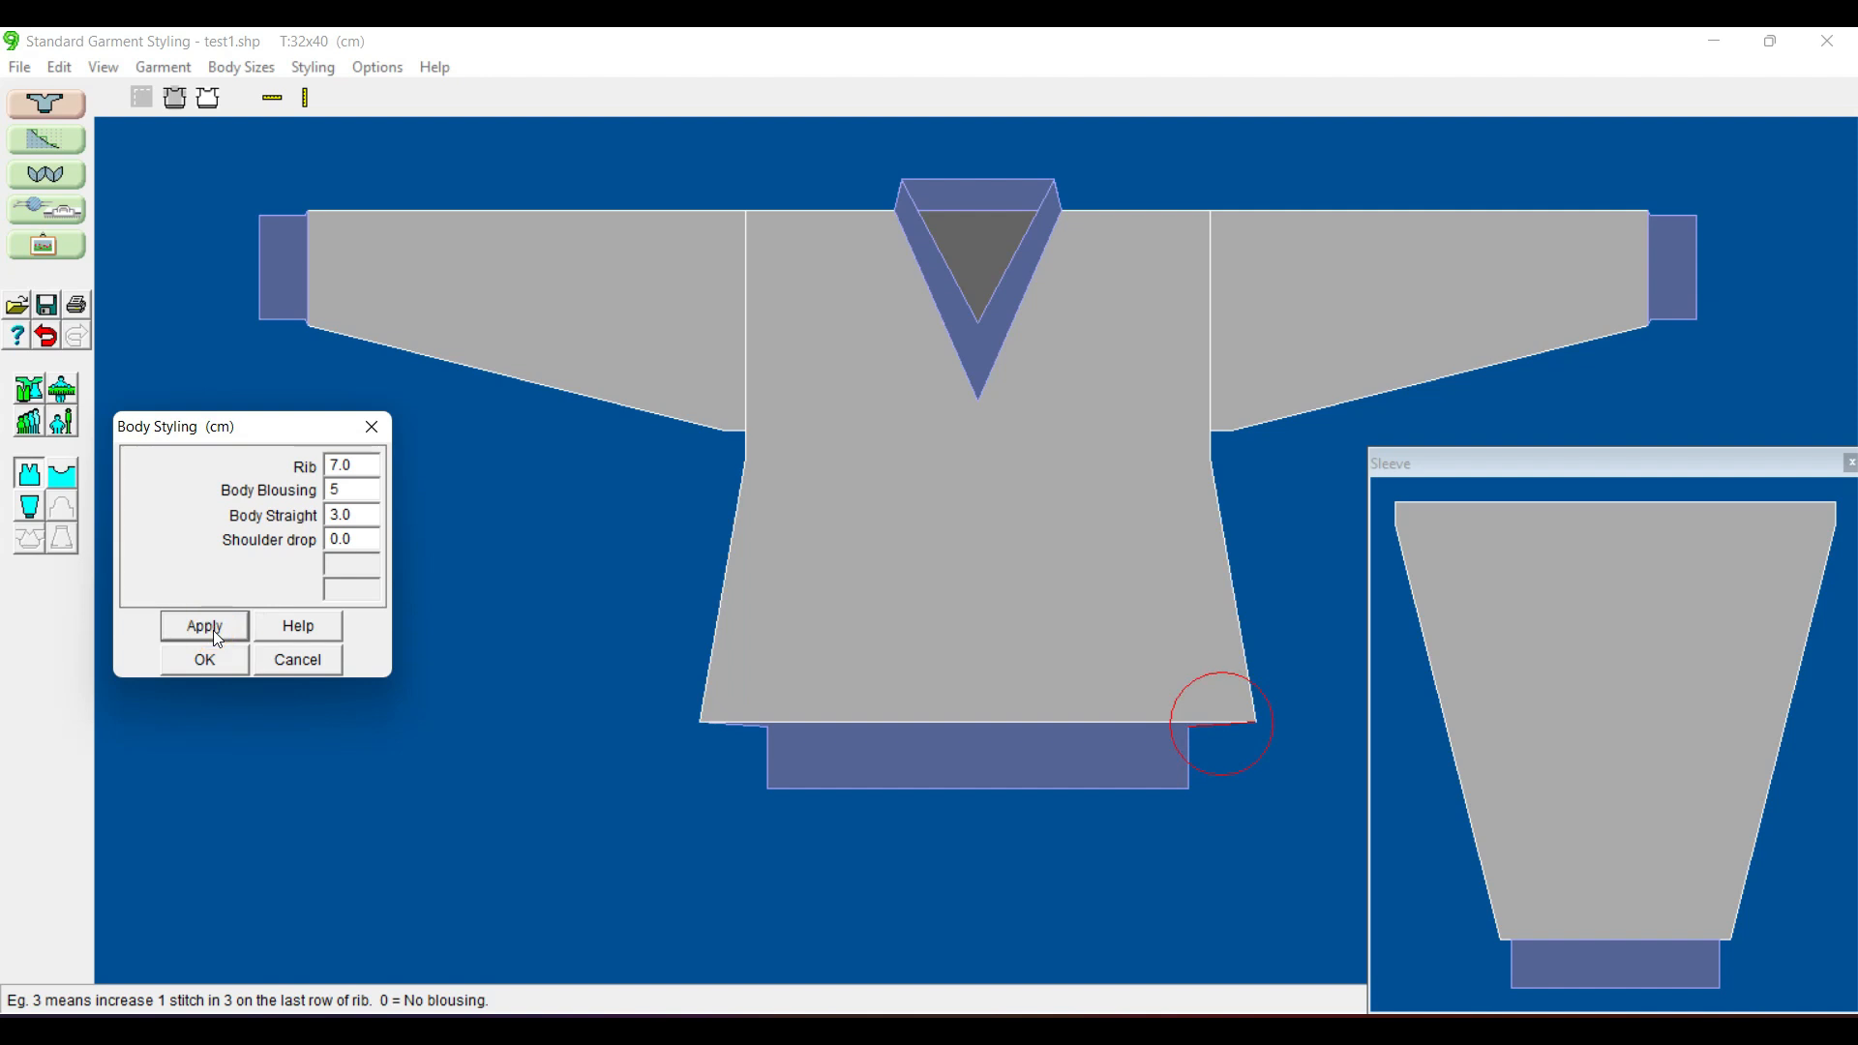
- Check where the body straight section lies, and try a shoulder drop of 2.5 cm
click(356, 514)
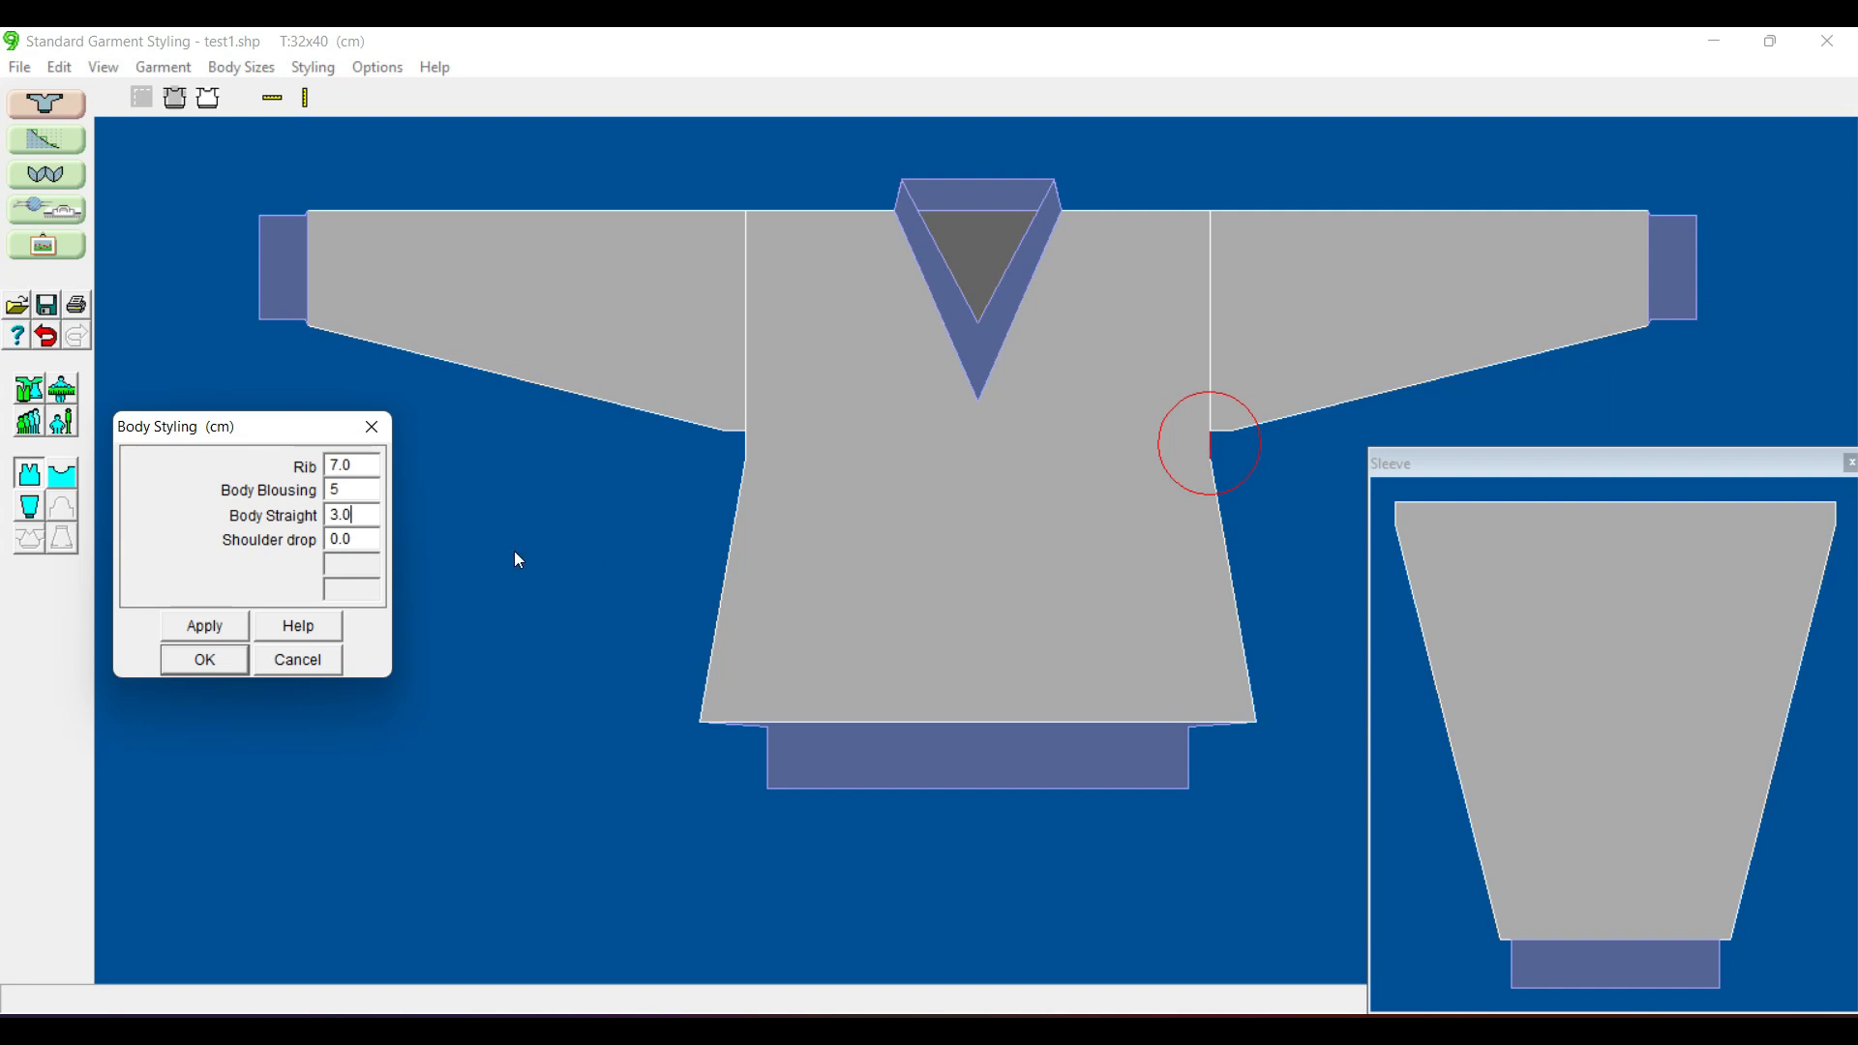
click(366, 538)
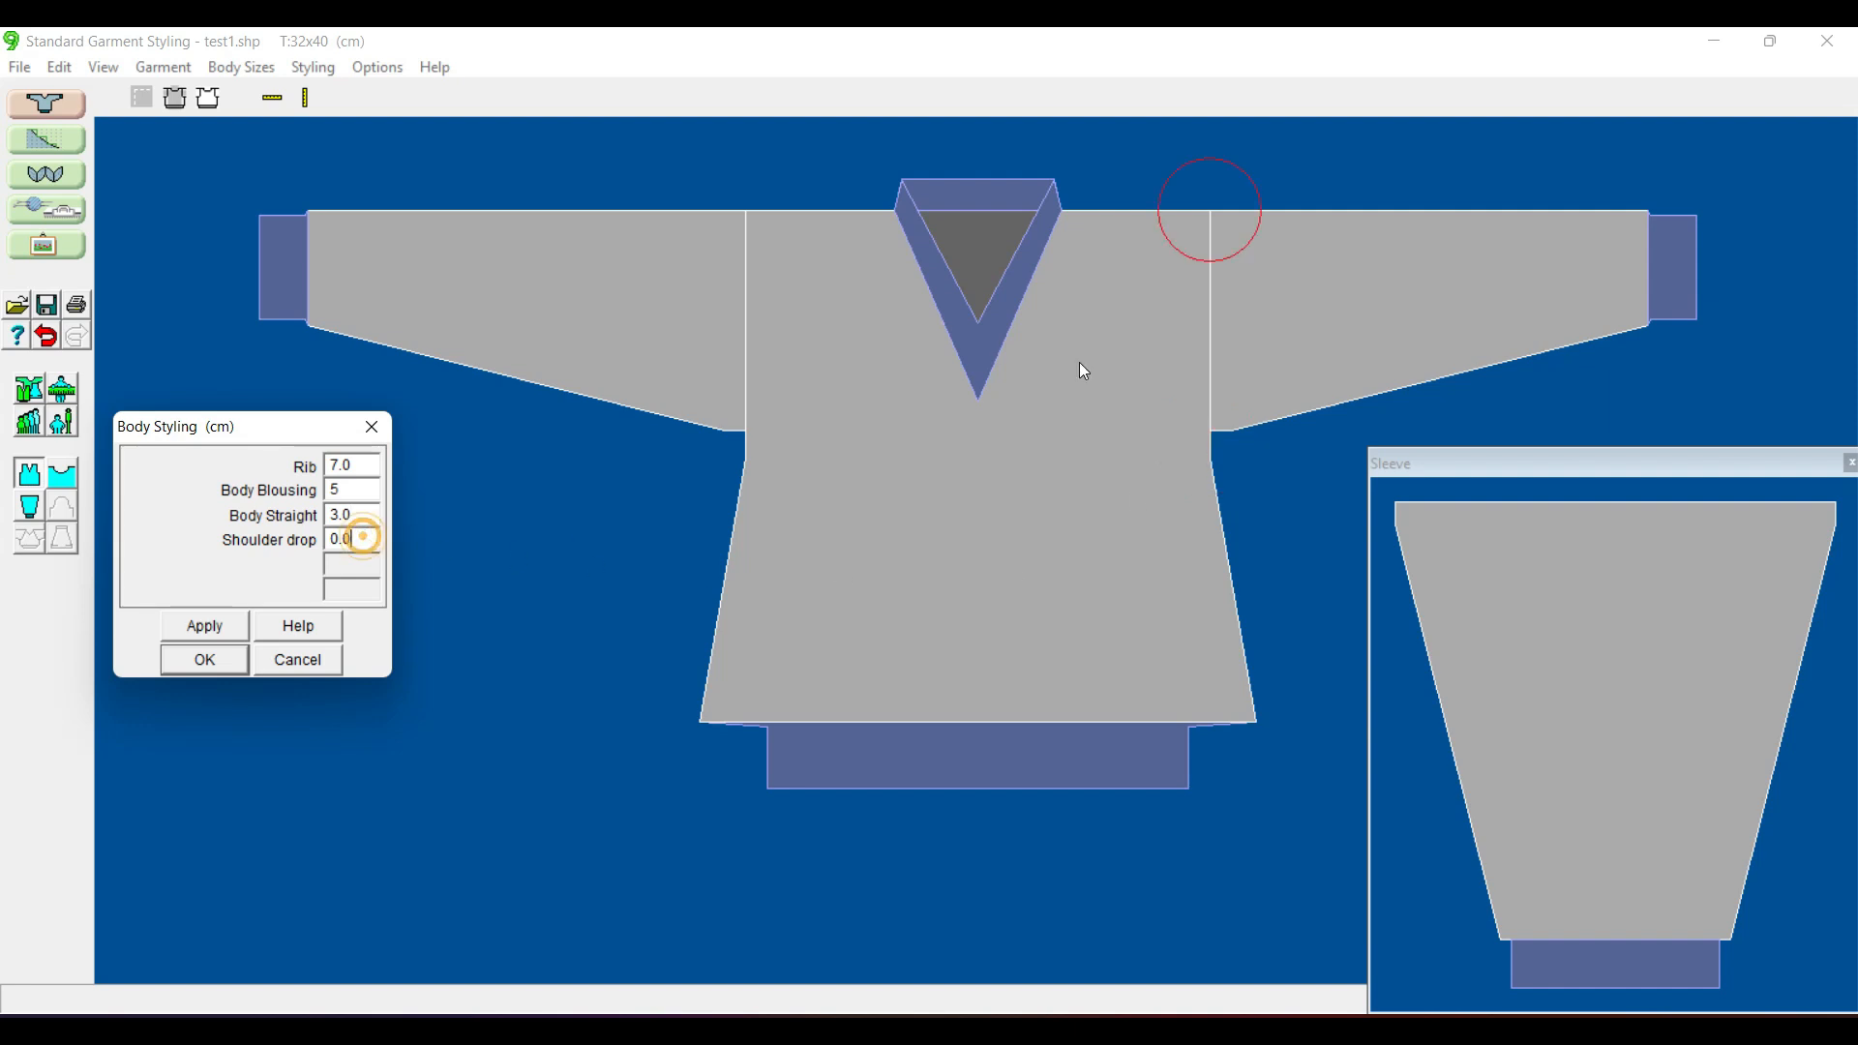
drag(373, 539, 330, 539)
text(2.5)
click(215, 624)
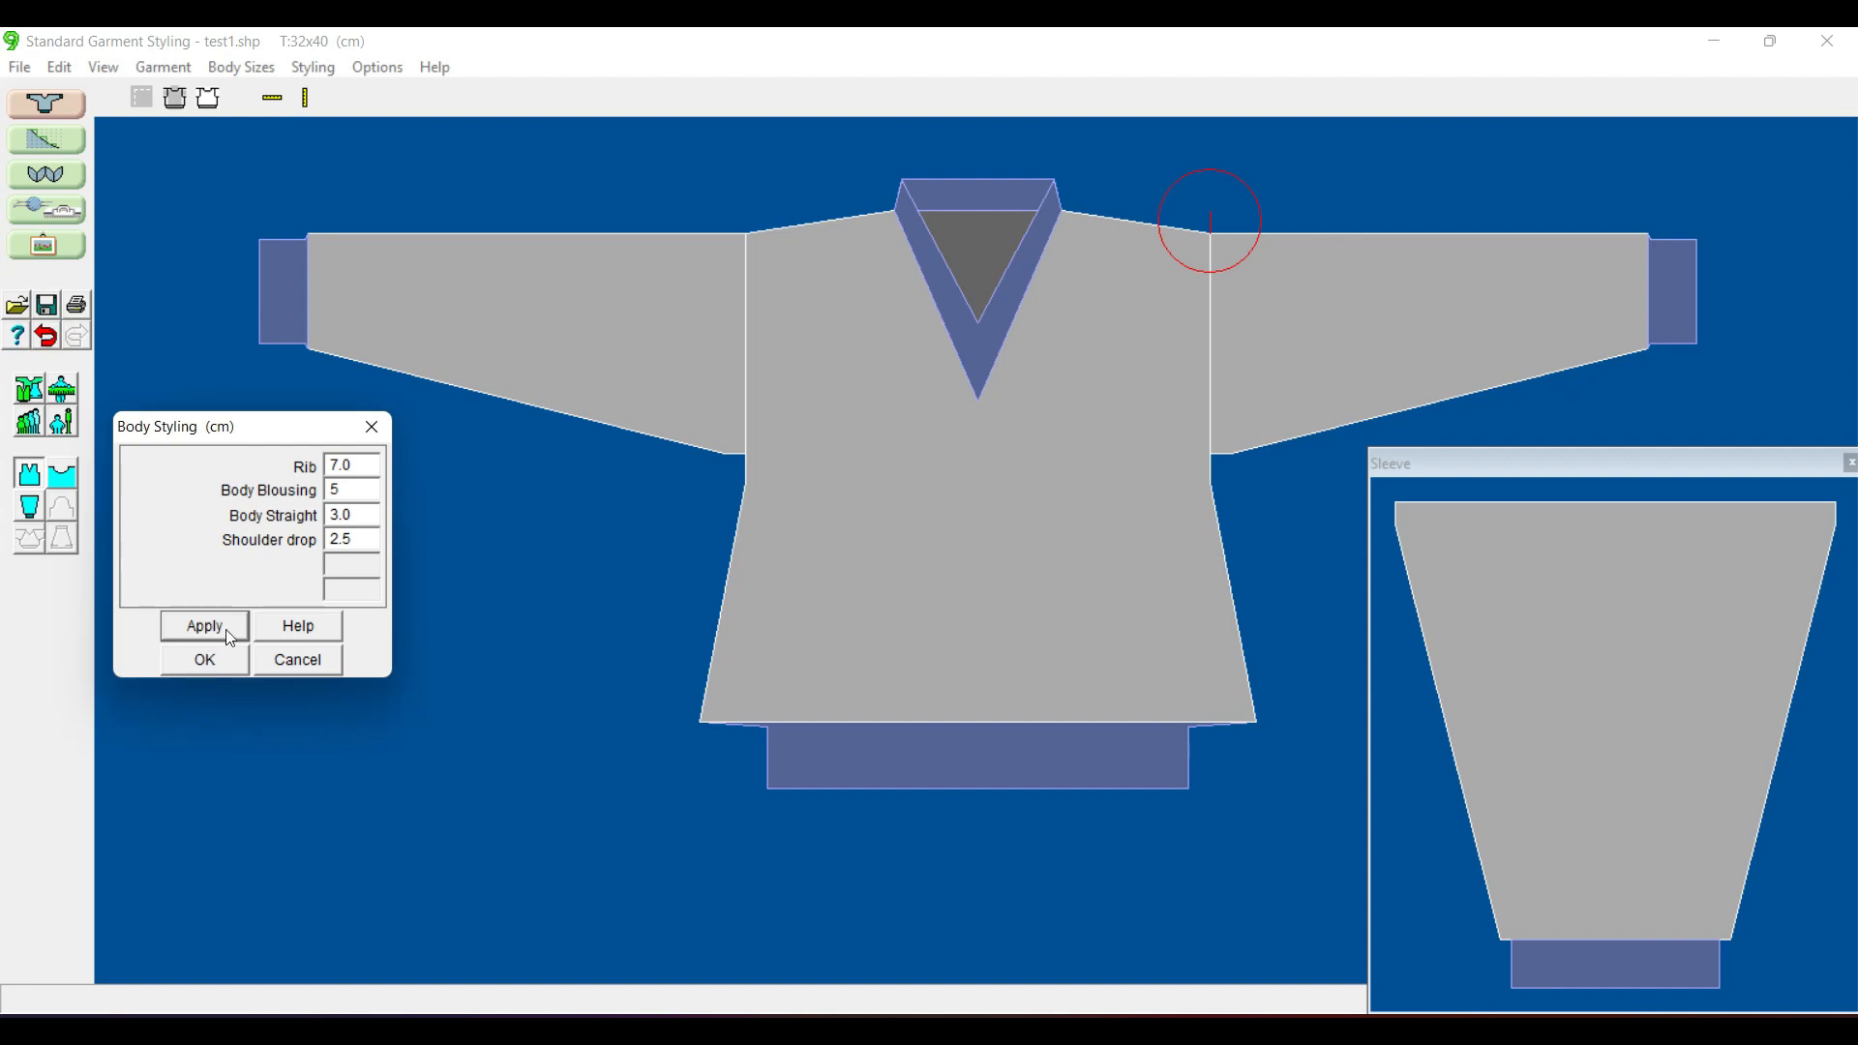
- Set the shoulder drop and the body blousing back to 0, and accept the body styling
double_click(363, 537)
text(0)
click(362, 514)
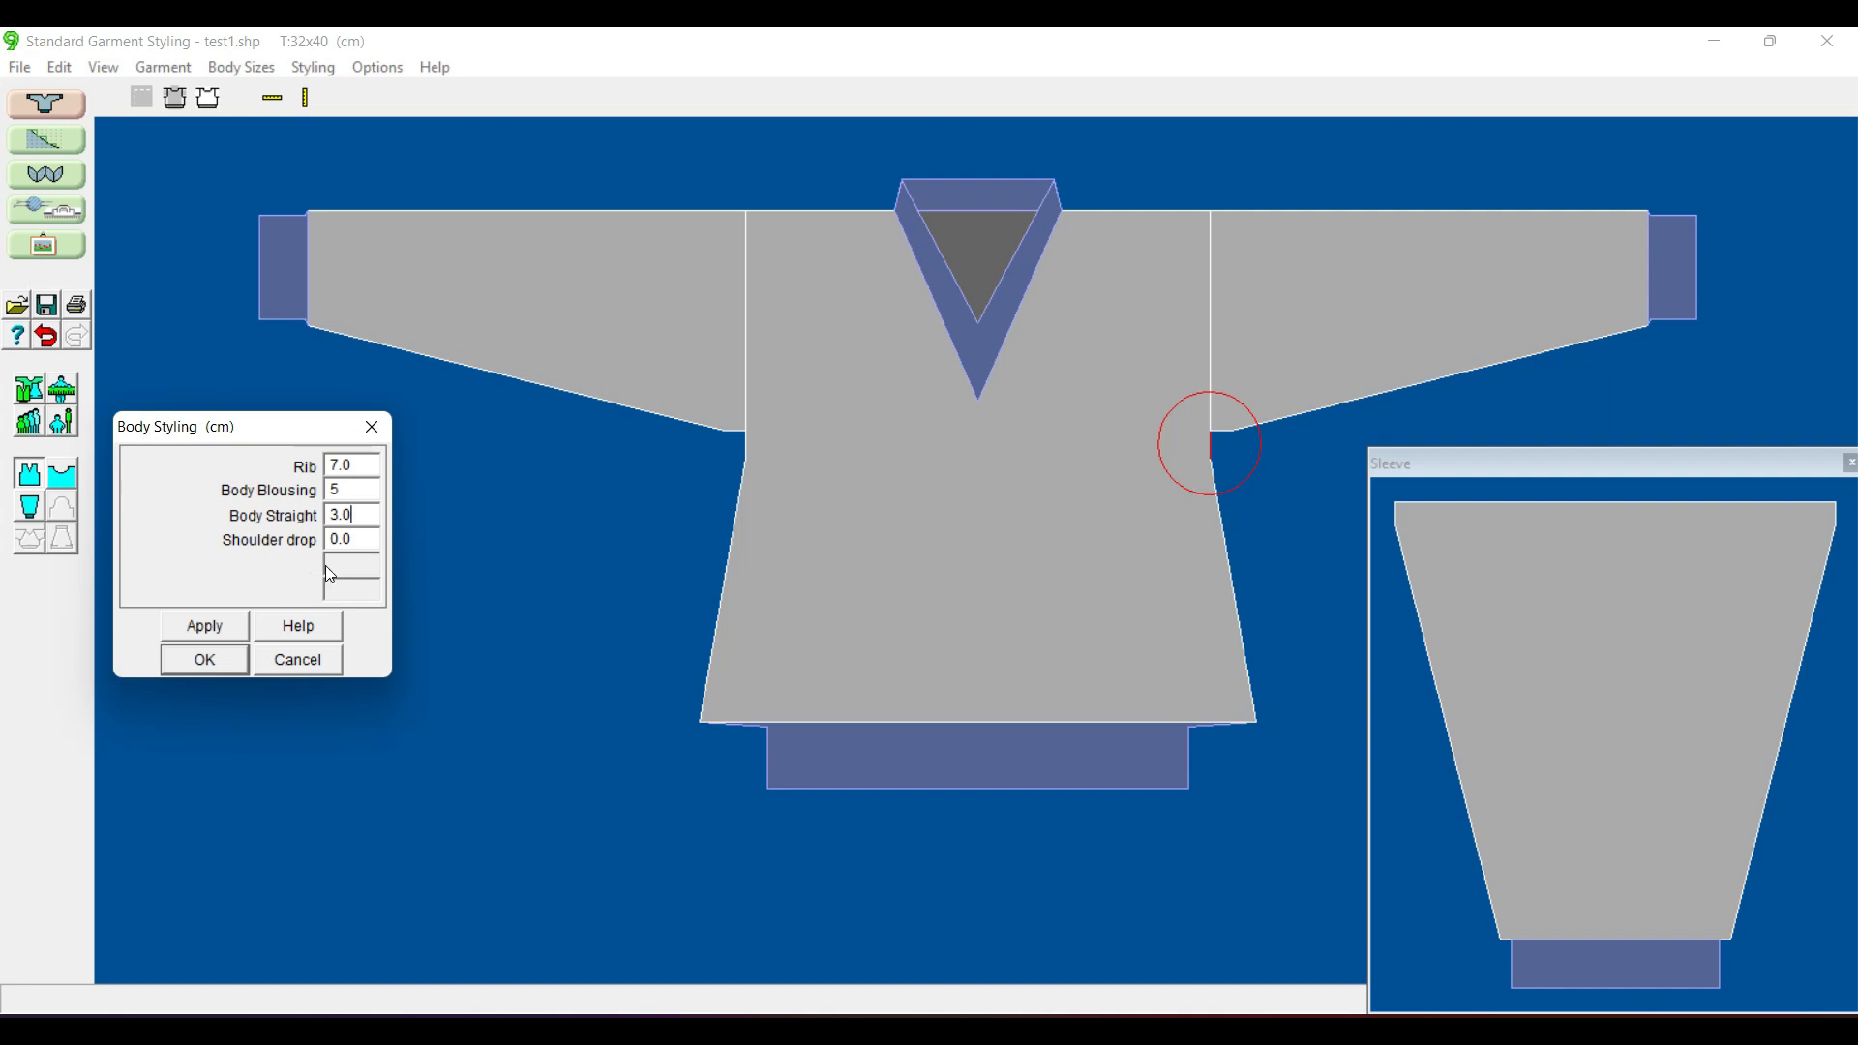
click(367, 491)
double_click(366, 492)
text(0)
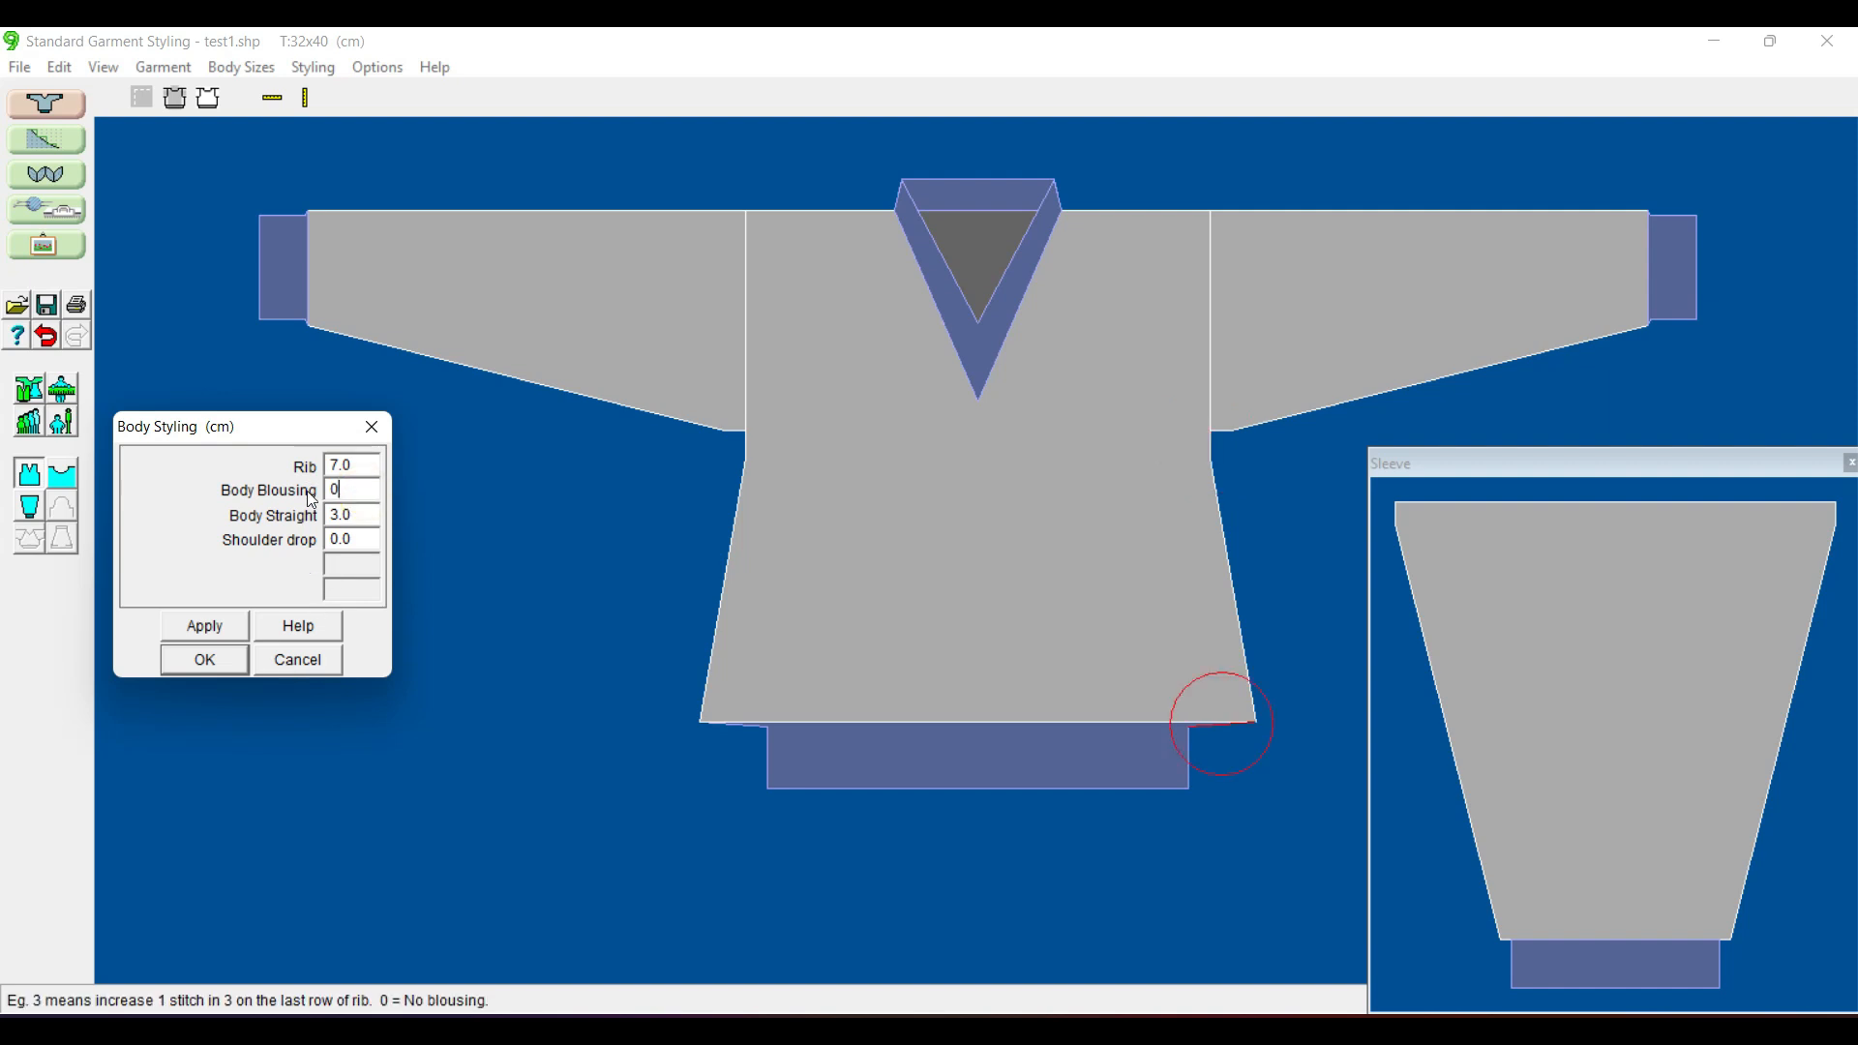
click(201, 627)
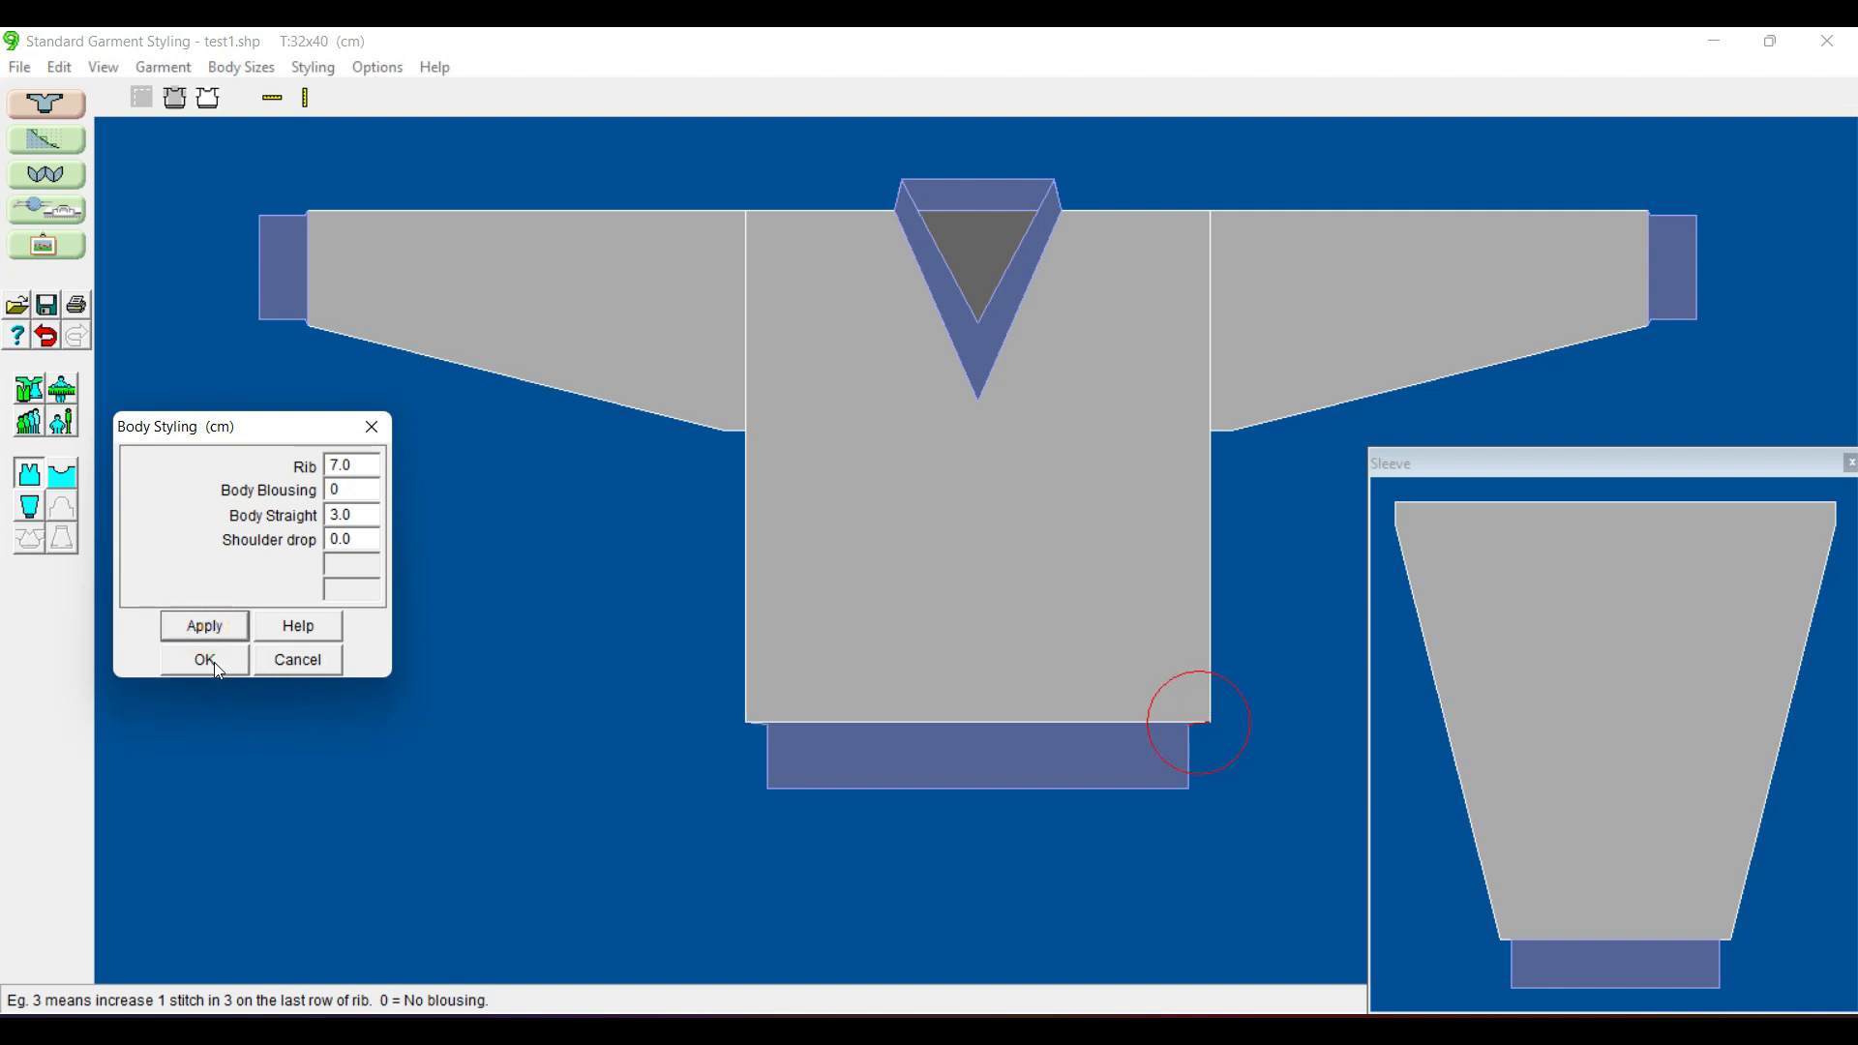
click(205, 661)
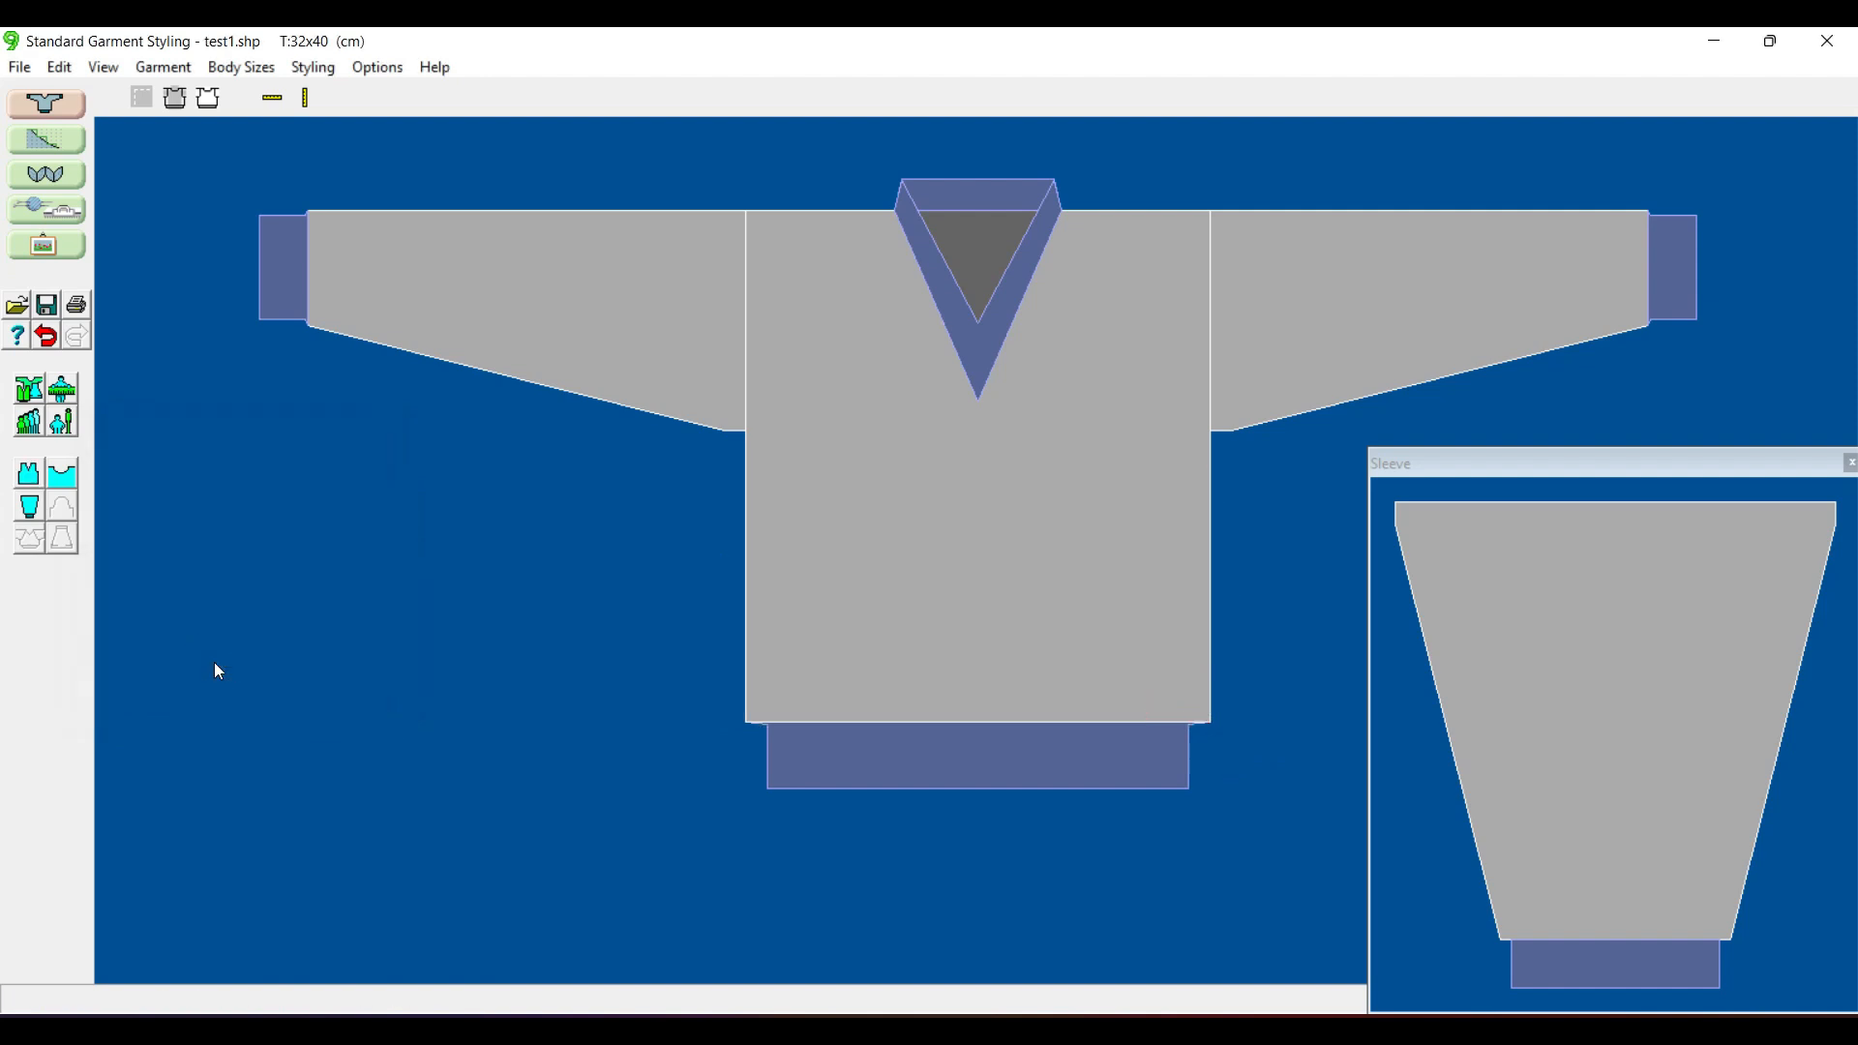
- Open the neck styling settings beside the garment and apply a neckband of 4 cm
click(62, 474)
drag(244, 222, 243, 467)
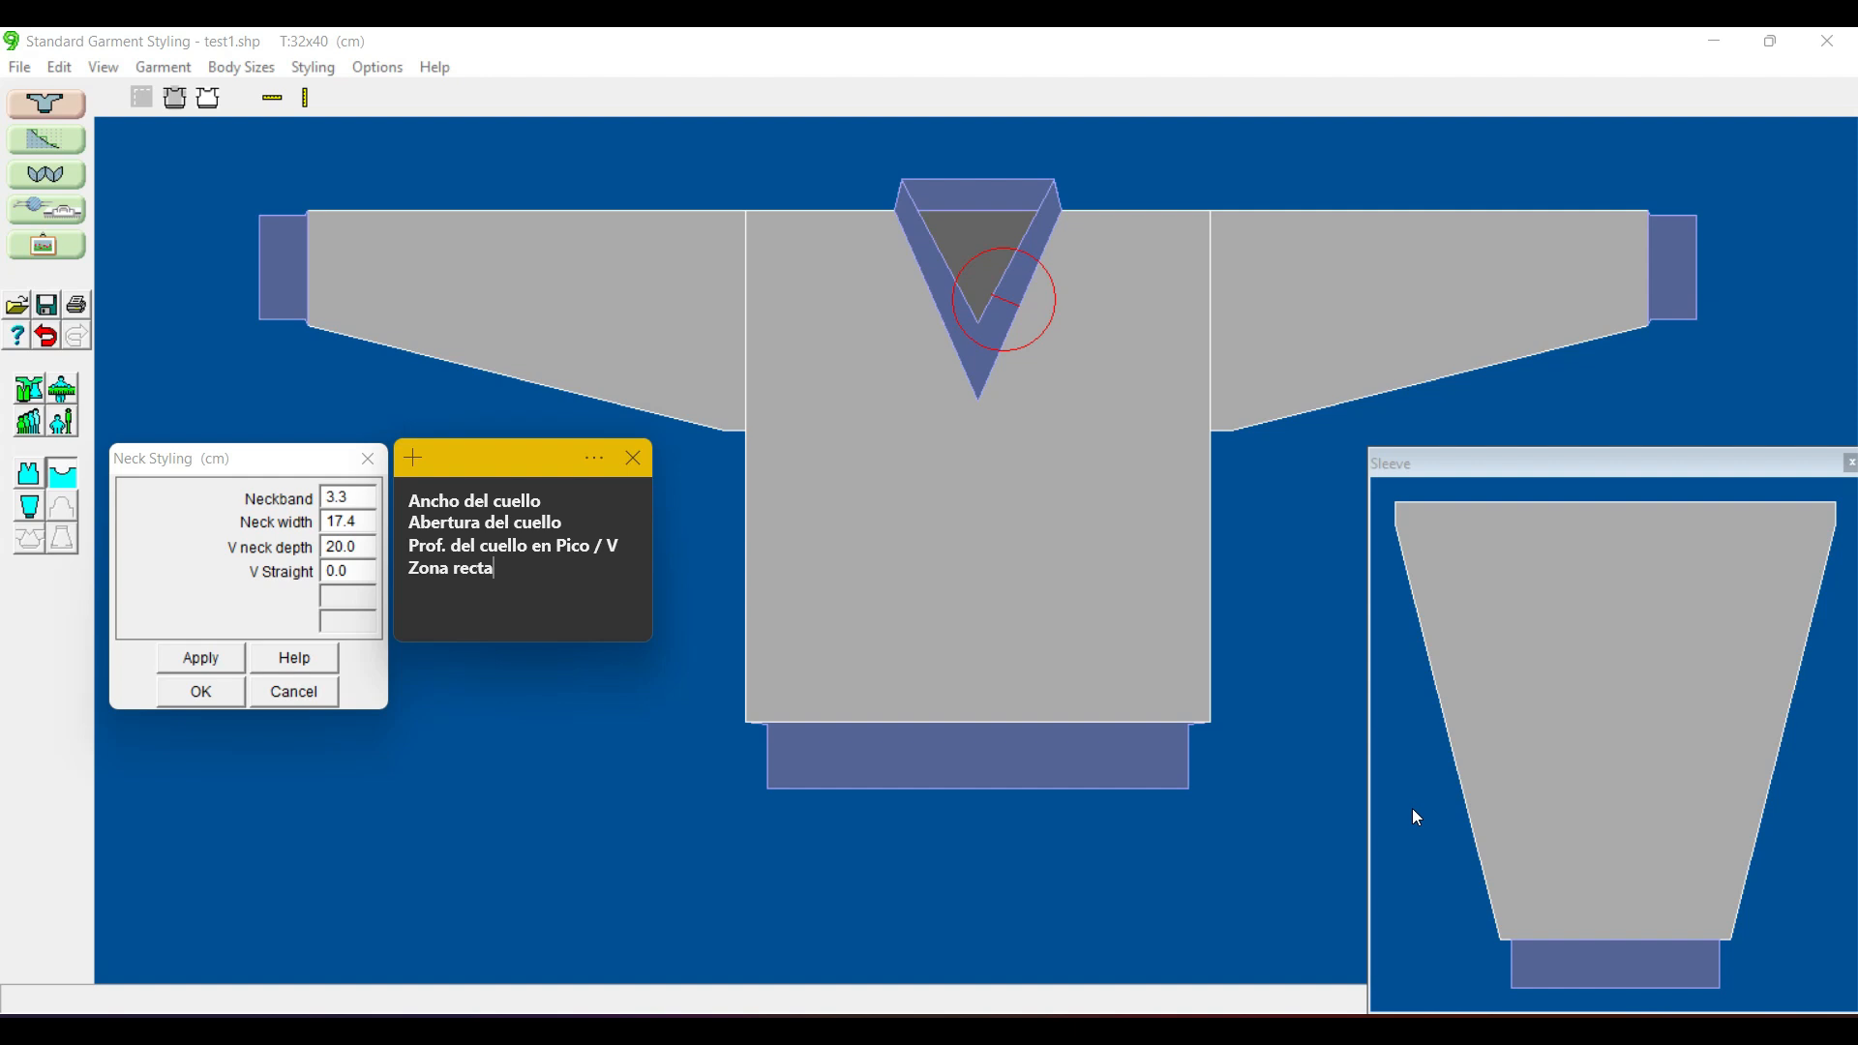
click(261, 460)
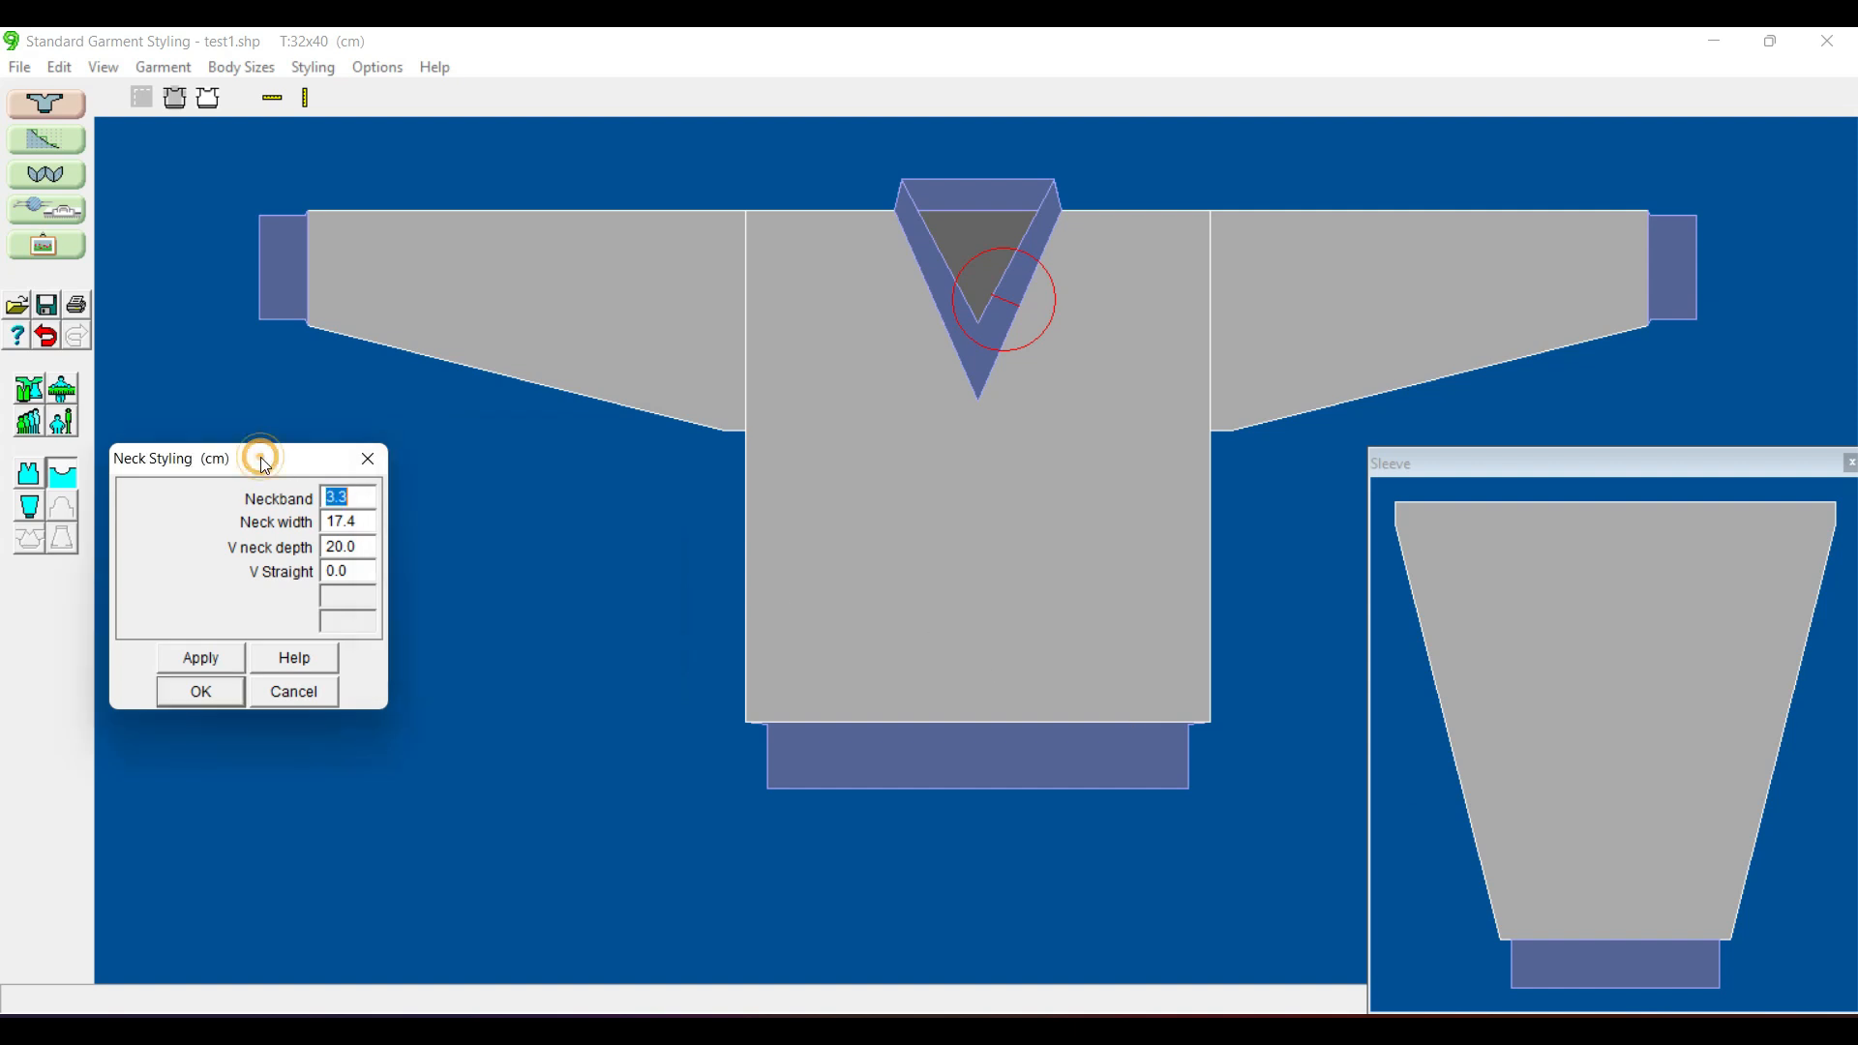
click(365, 497)
drag(355, 498, 325, 501)
text(4)
click(220, 666)
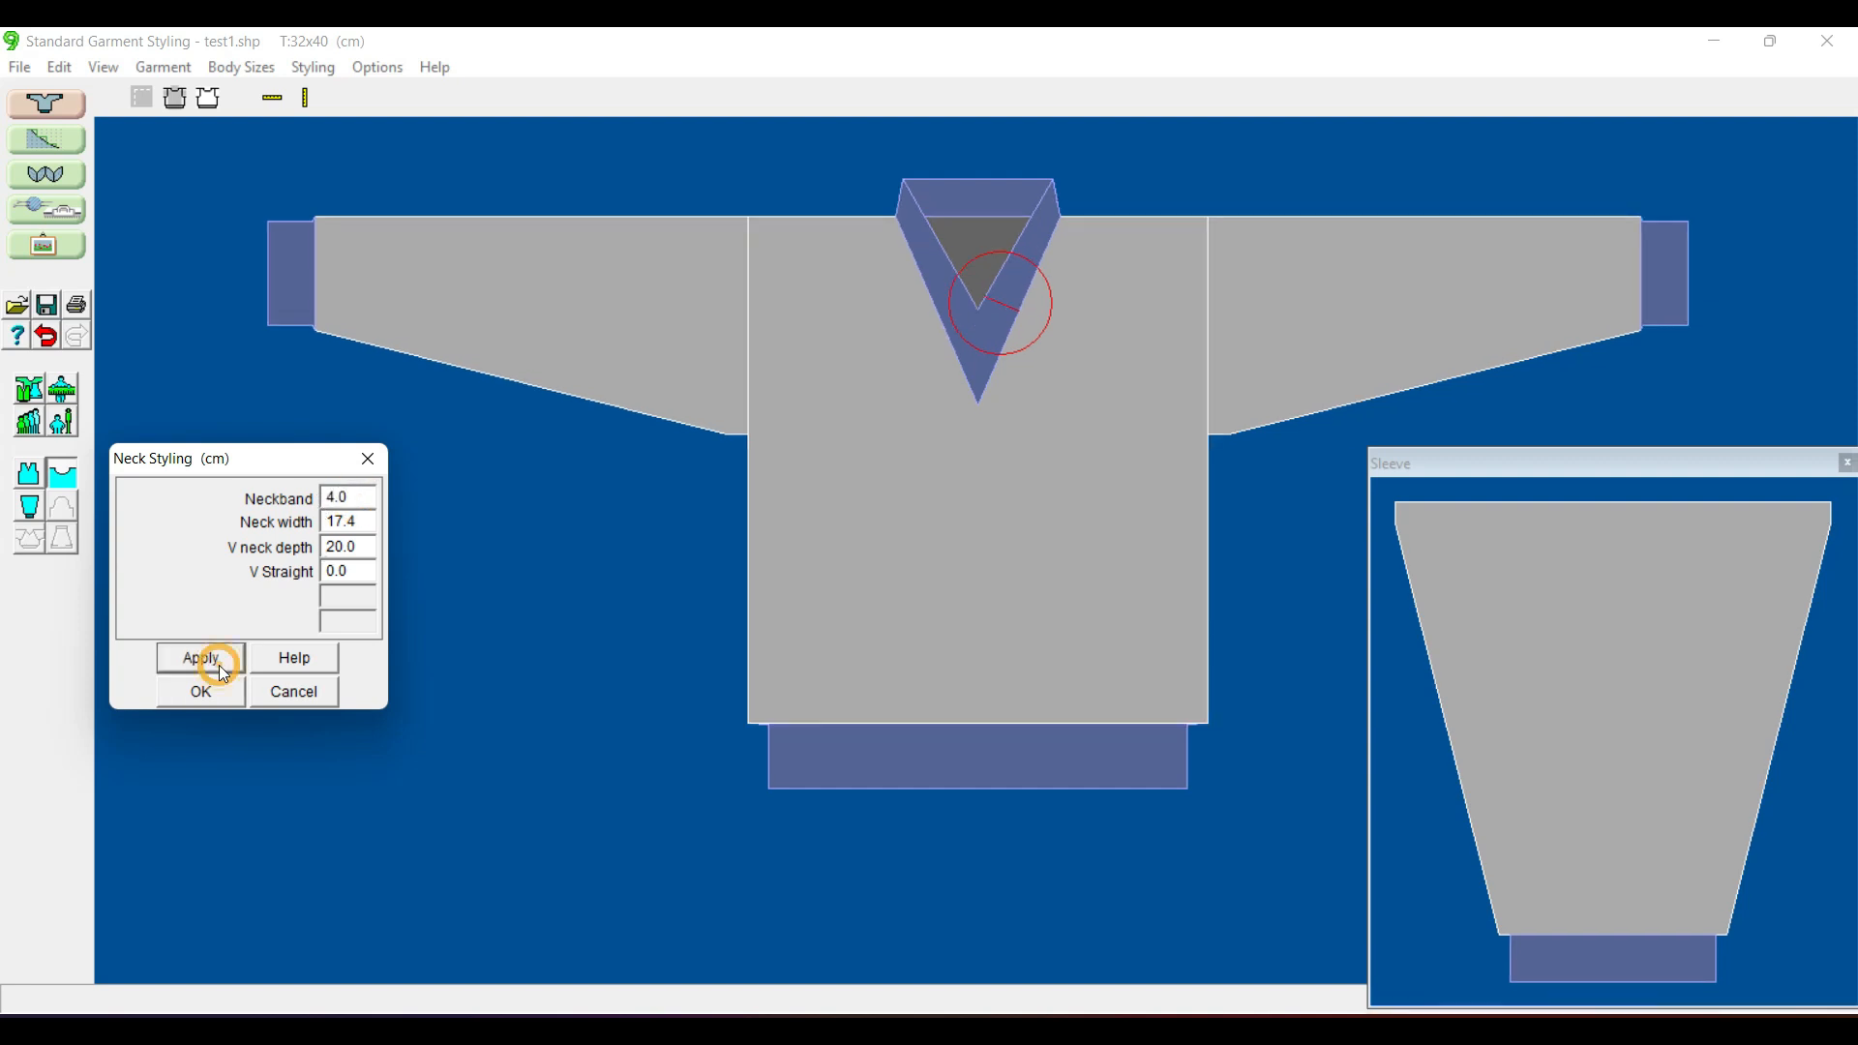
- Try a neck width of 21 cm and a V neck depth of 25 cm on the garment
click(357, 521)
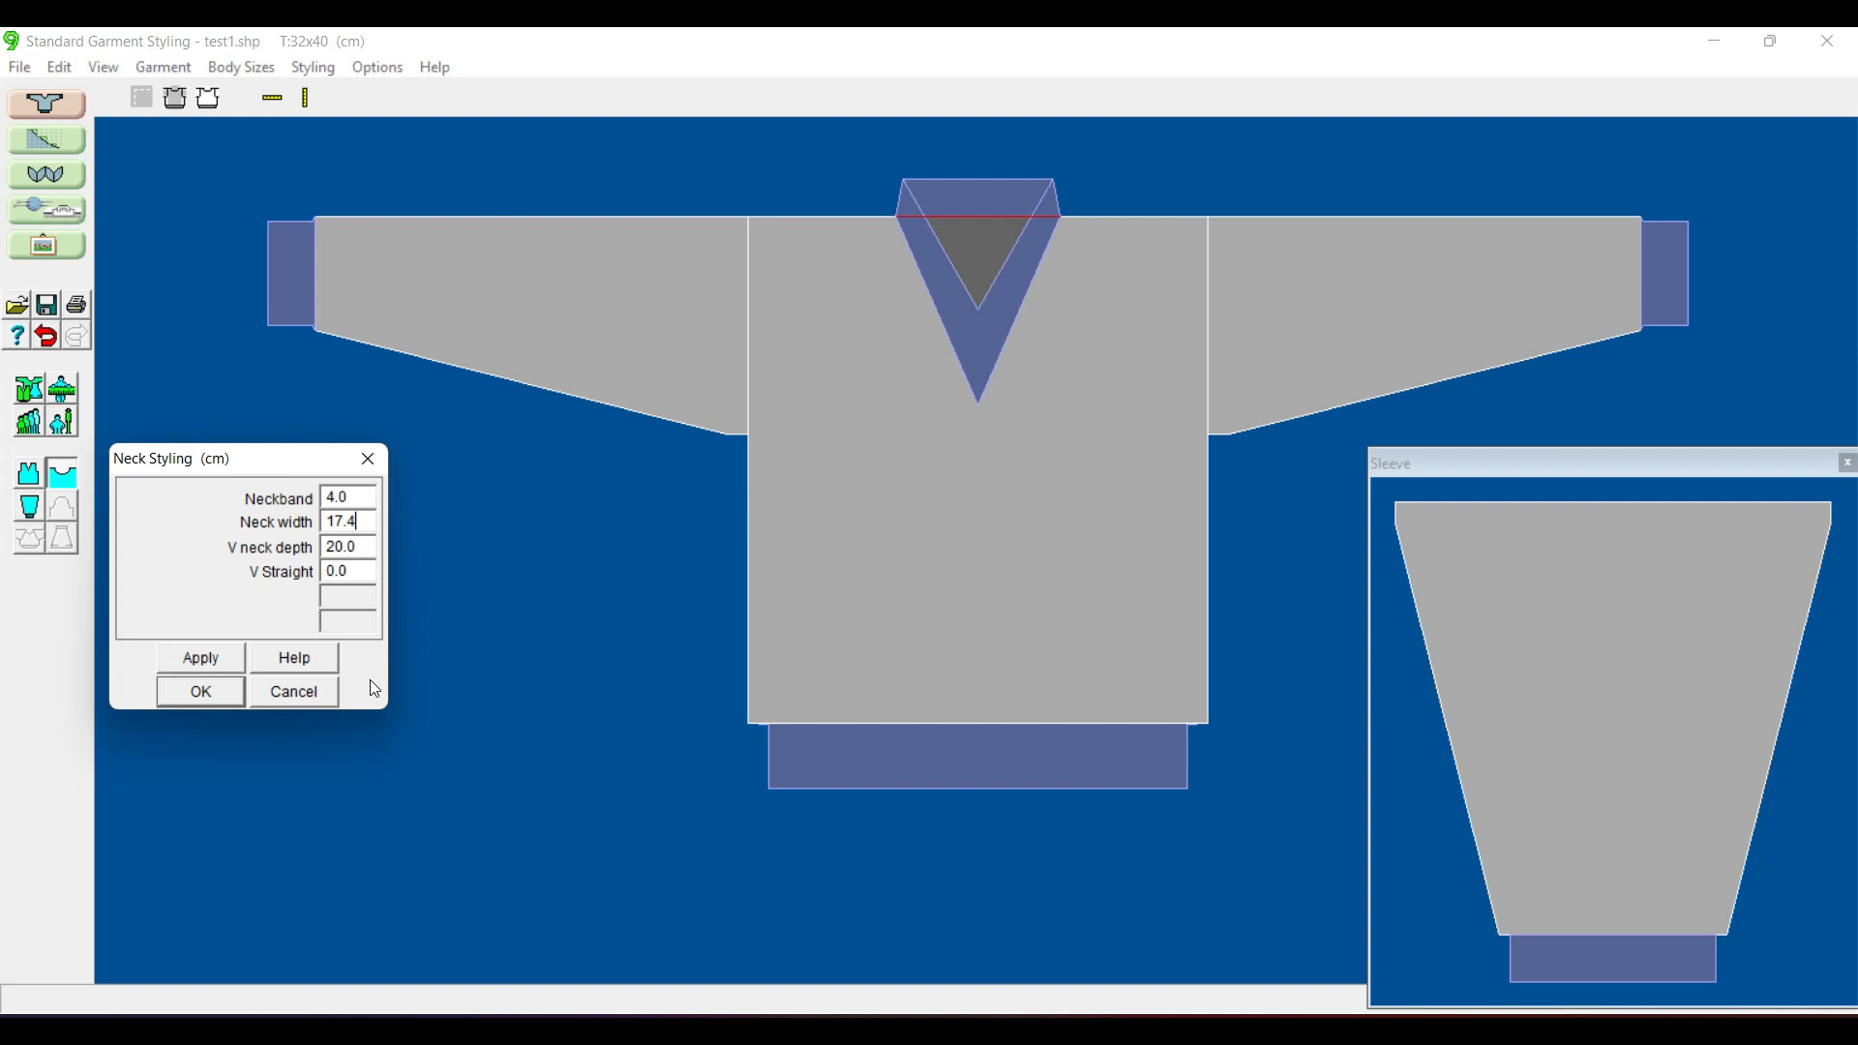
drag(374, 523, 322, 523)
text(21)
click(219, 660)
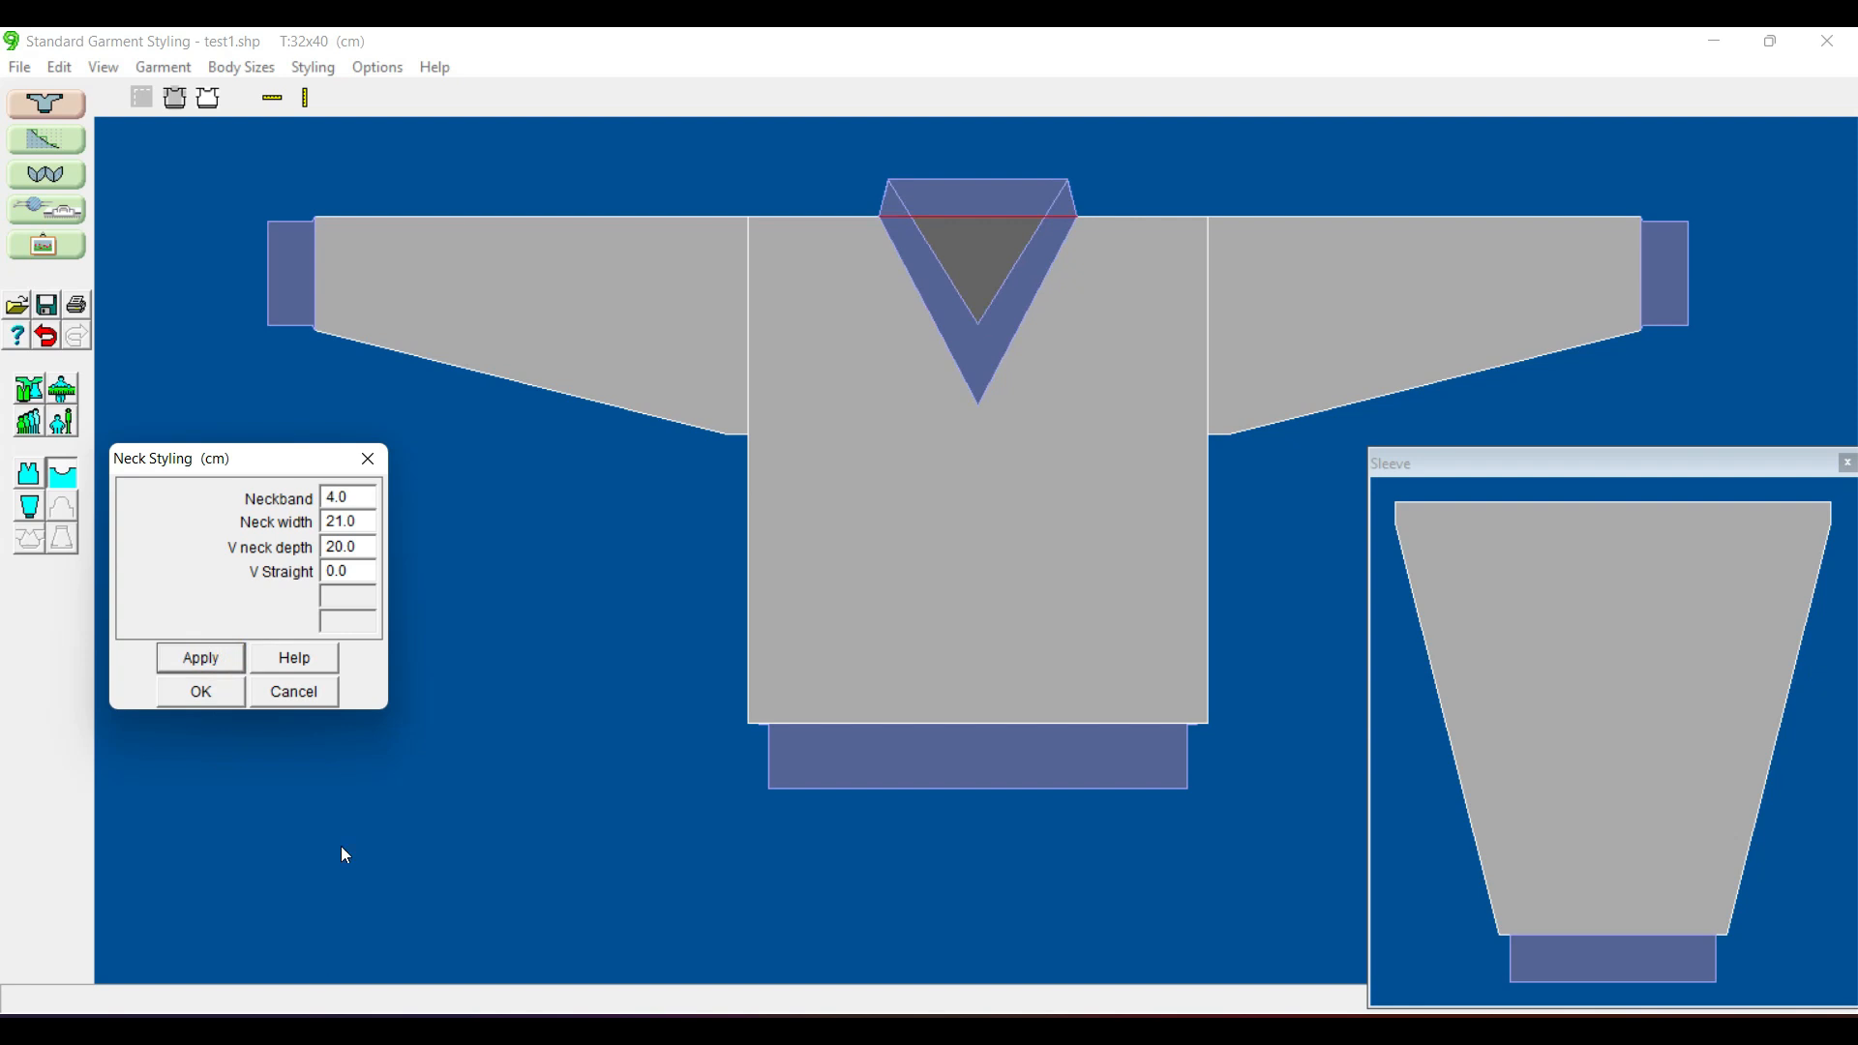
click(364, 546)
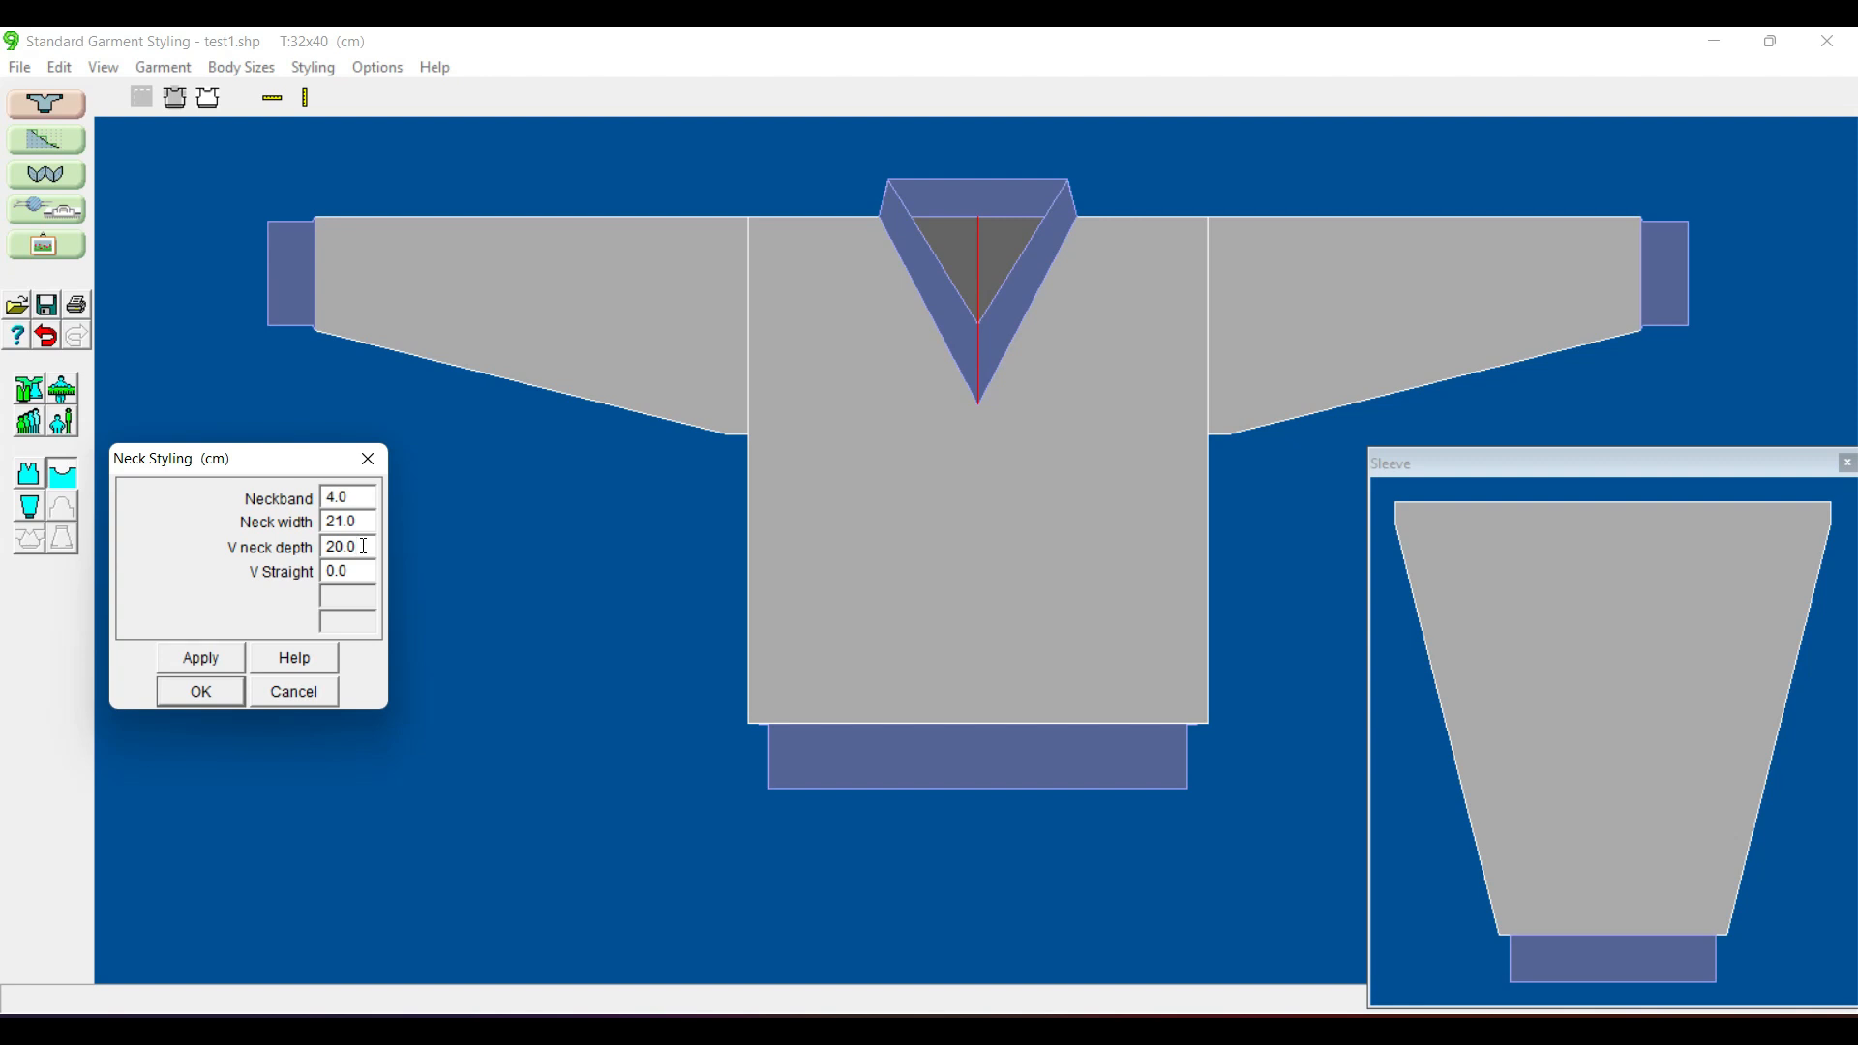
drag(364, 546, 326, 548)
text(25)
click(228, 666)
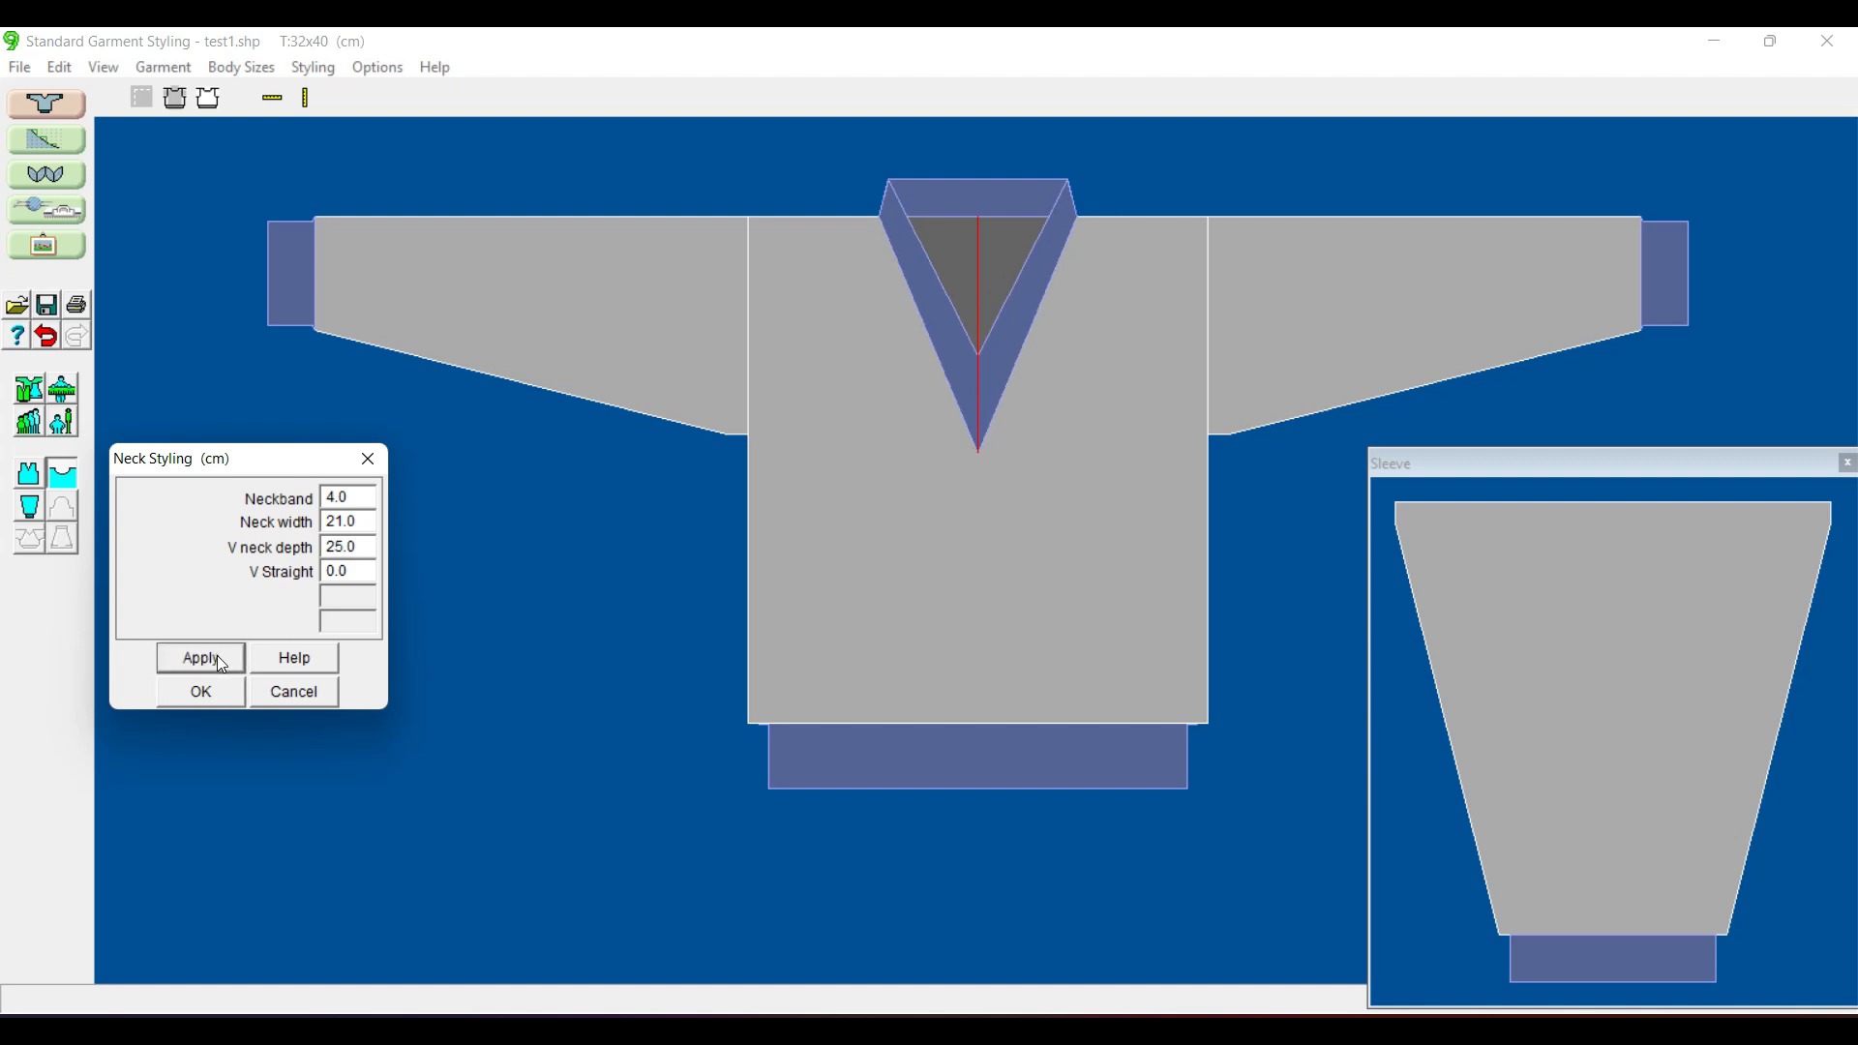
- Try a V straight of 2.5 cm on the neckline, and discard the neck styling changes
click(360, 570)
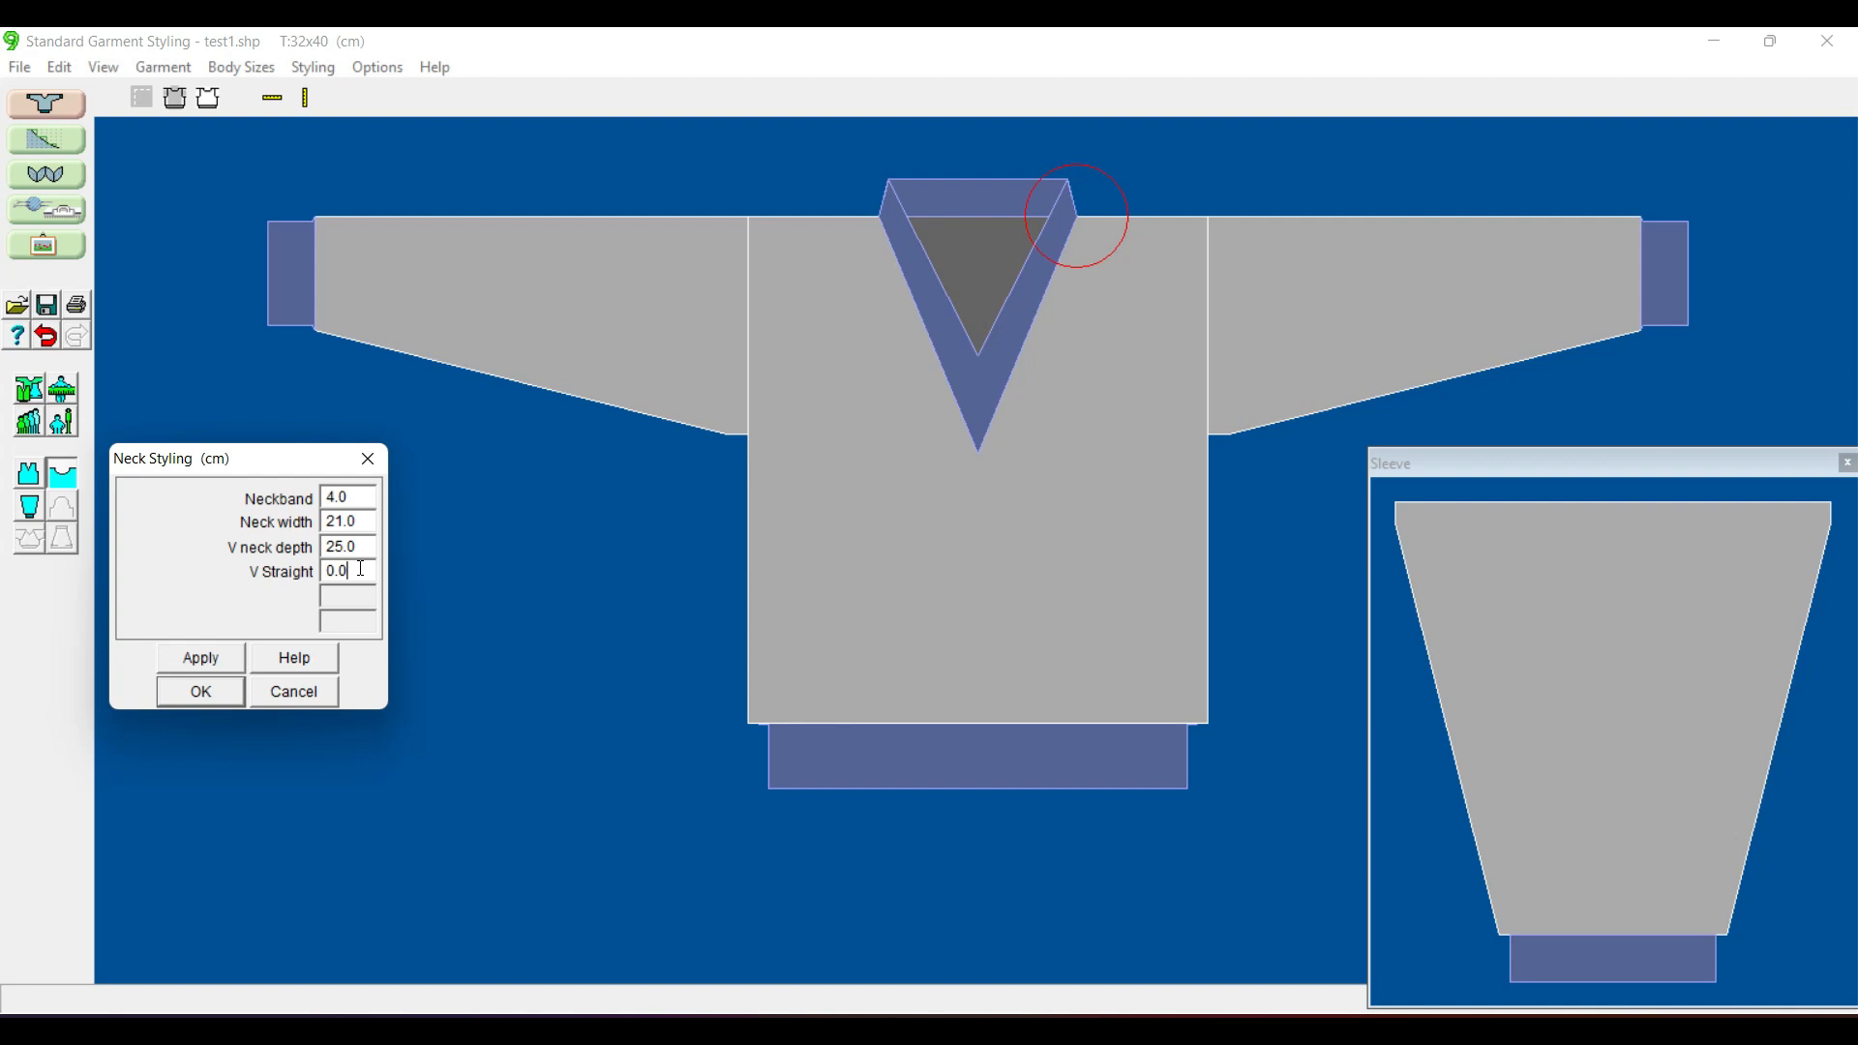
double_click(360, 569)
text(2.5)
click(217, 655)
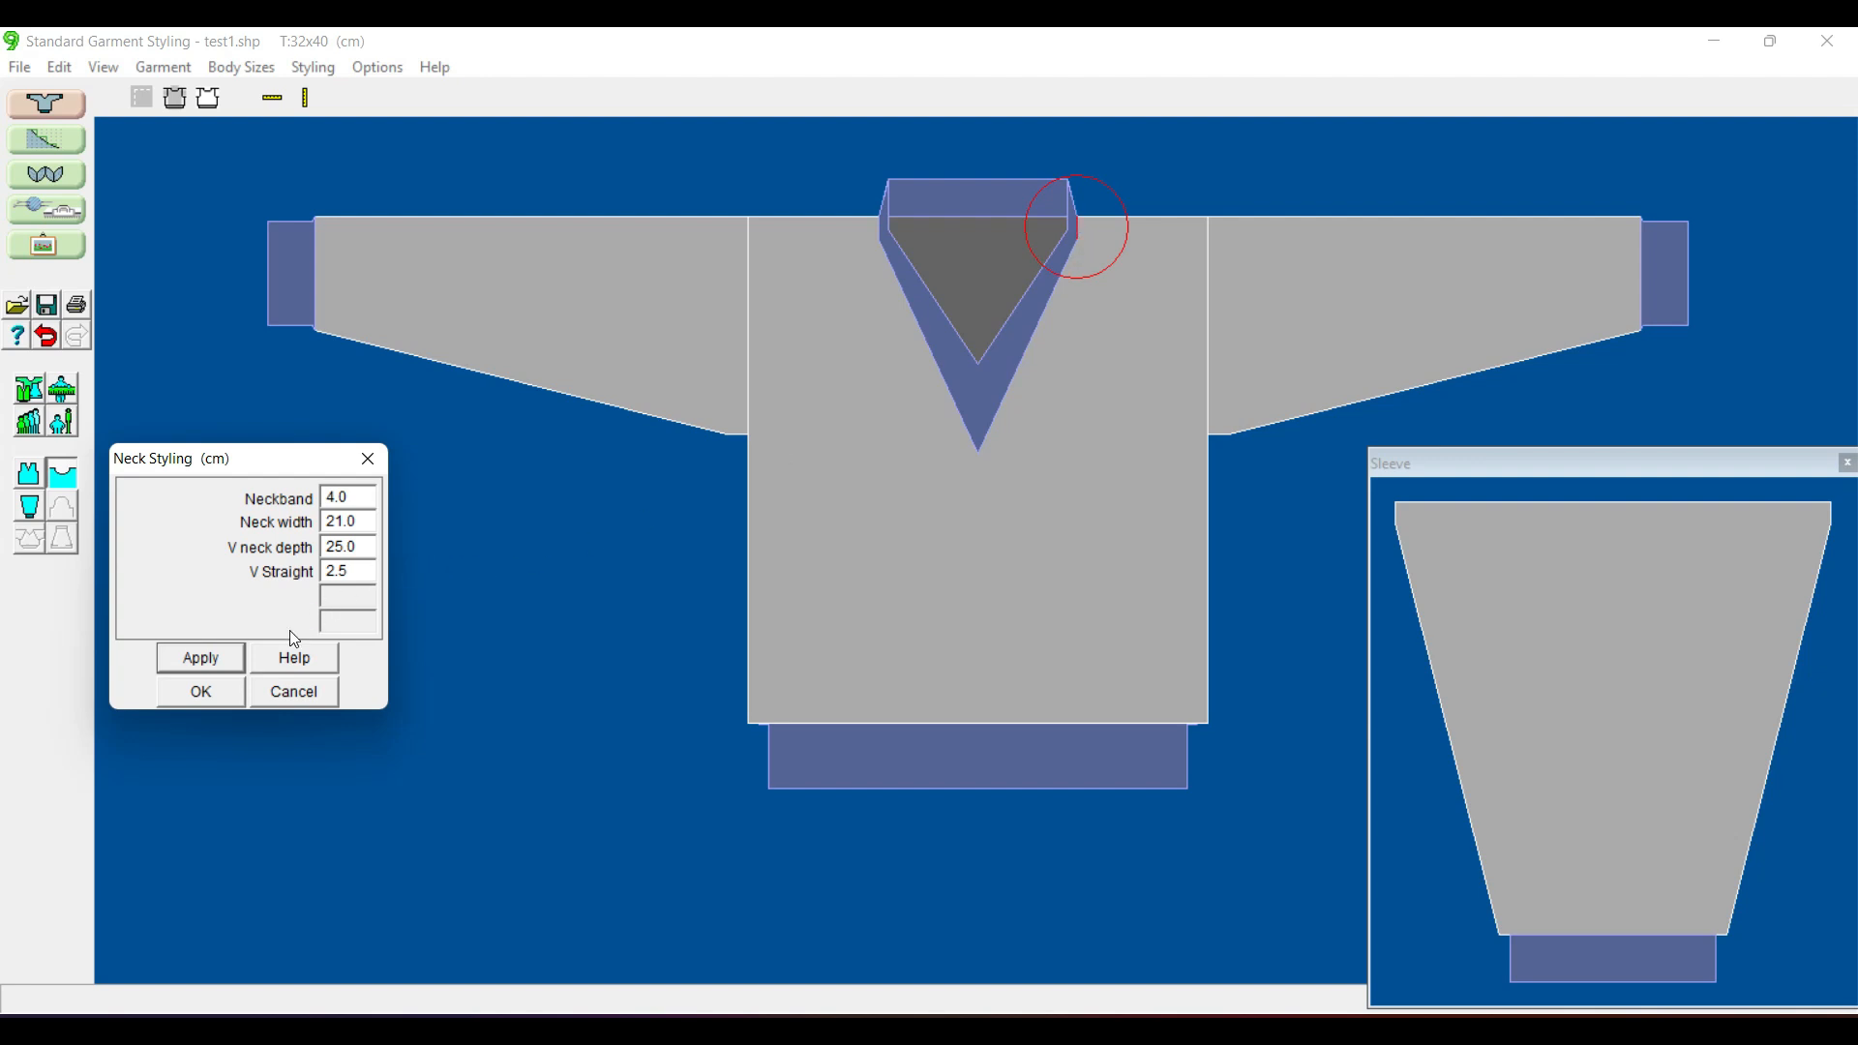
click(294, 692)
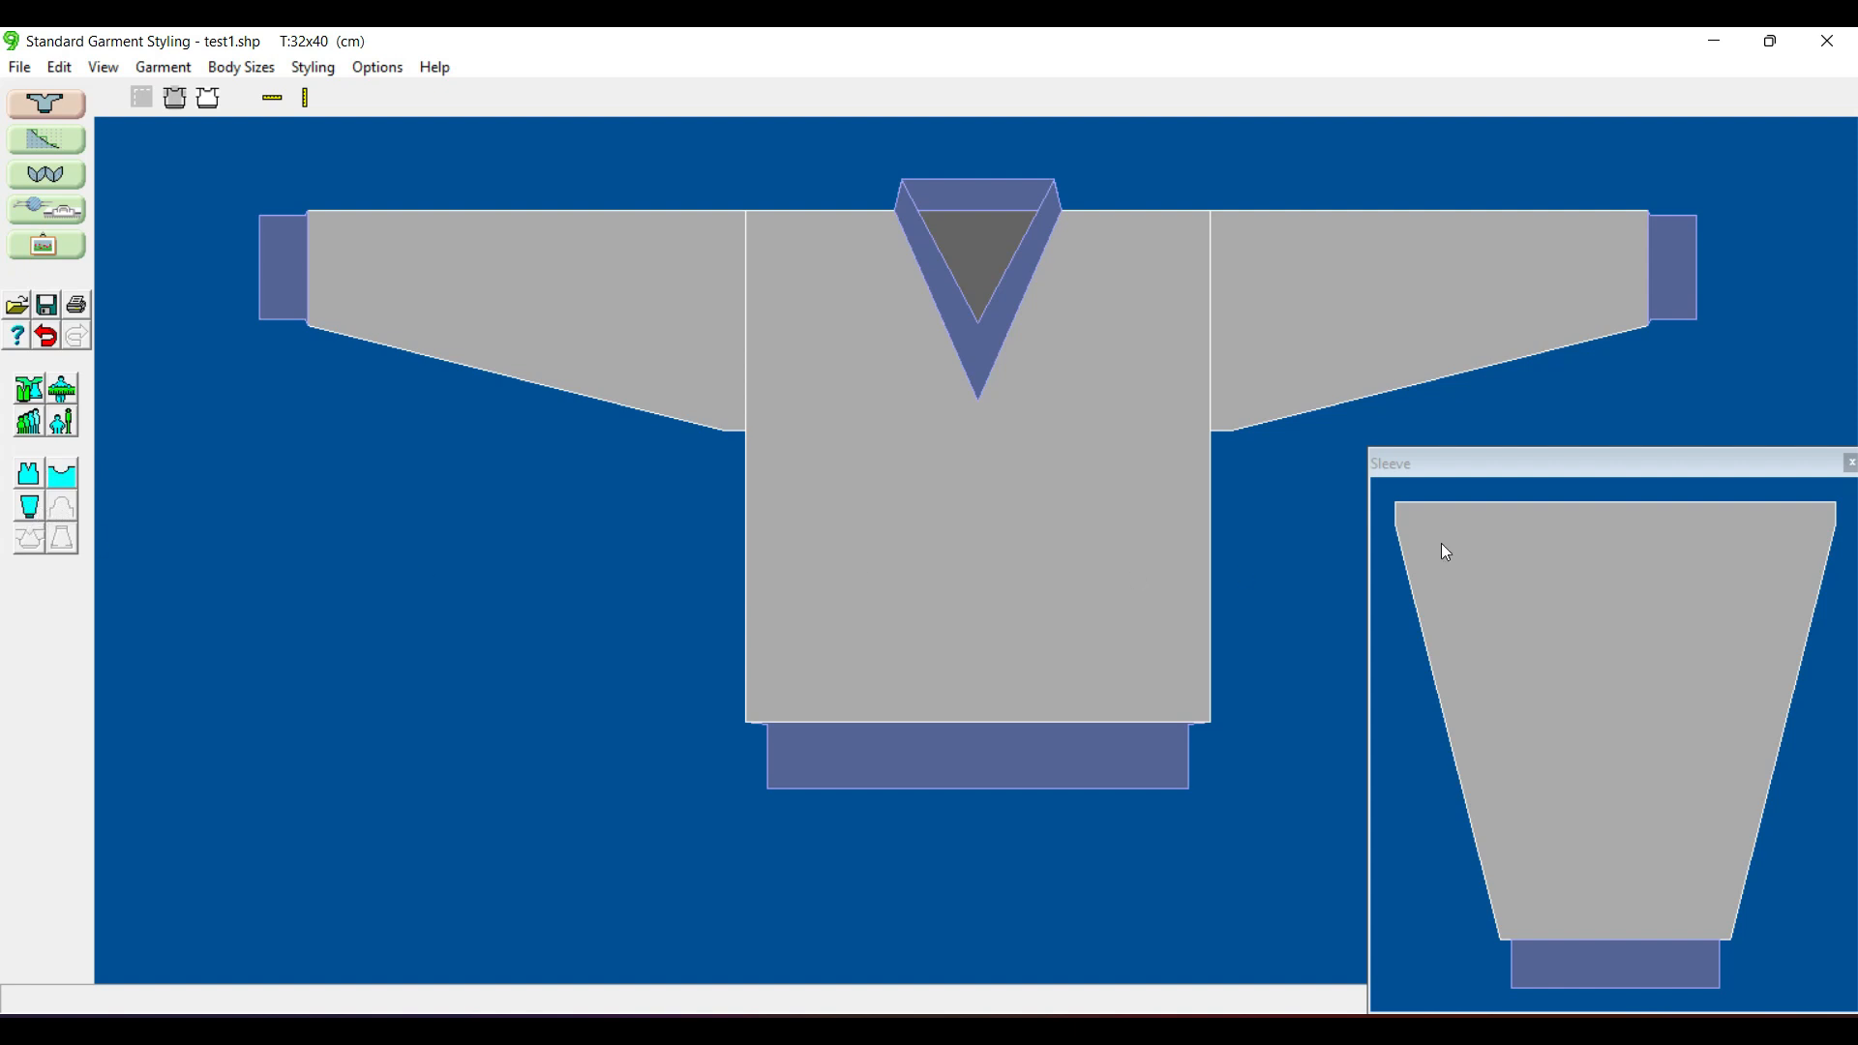
- Open the sleeve styling settings and try a cuff of 6 cm
click(30, 511)
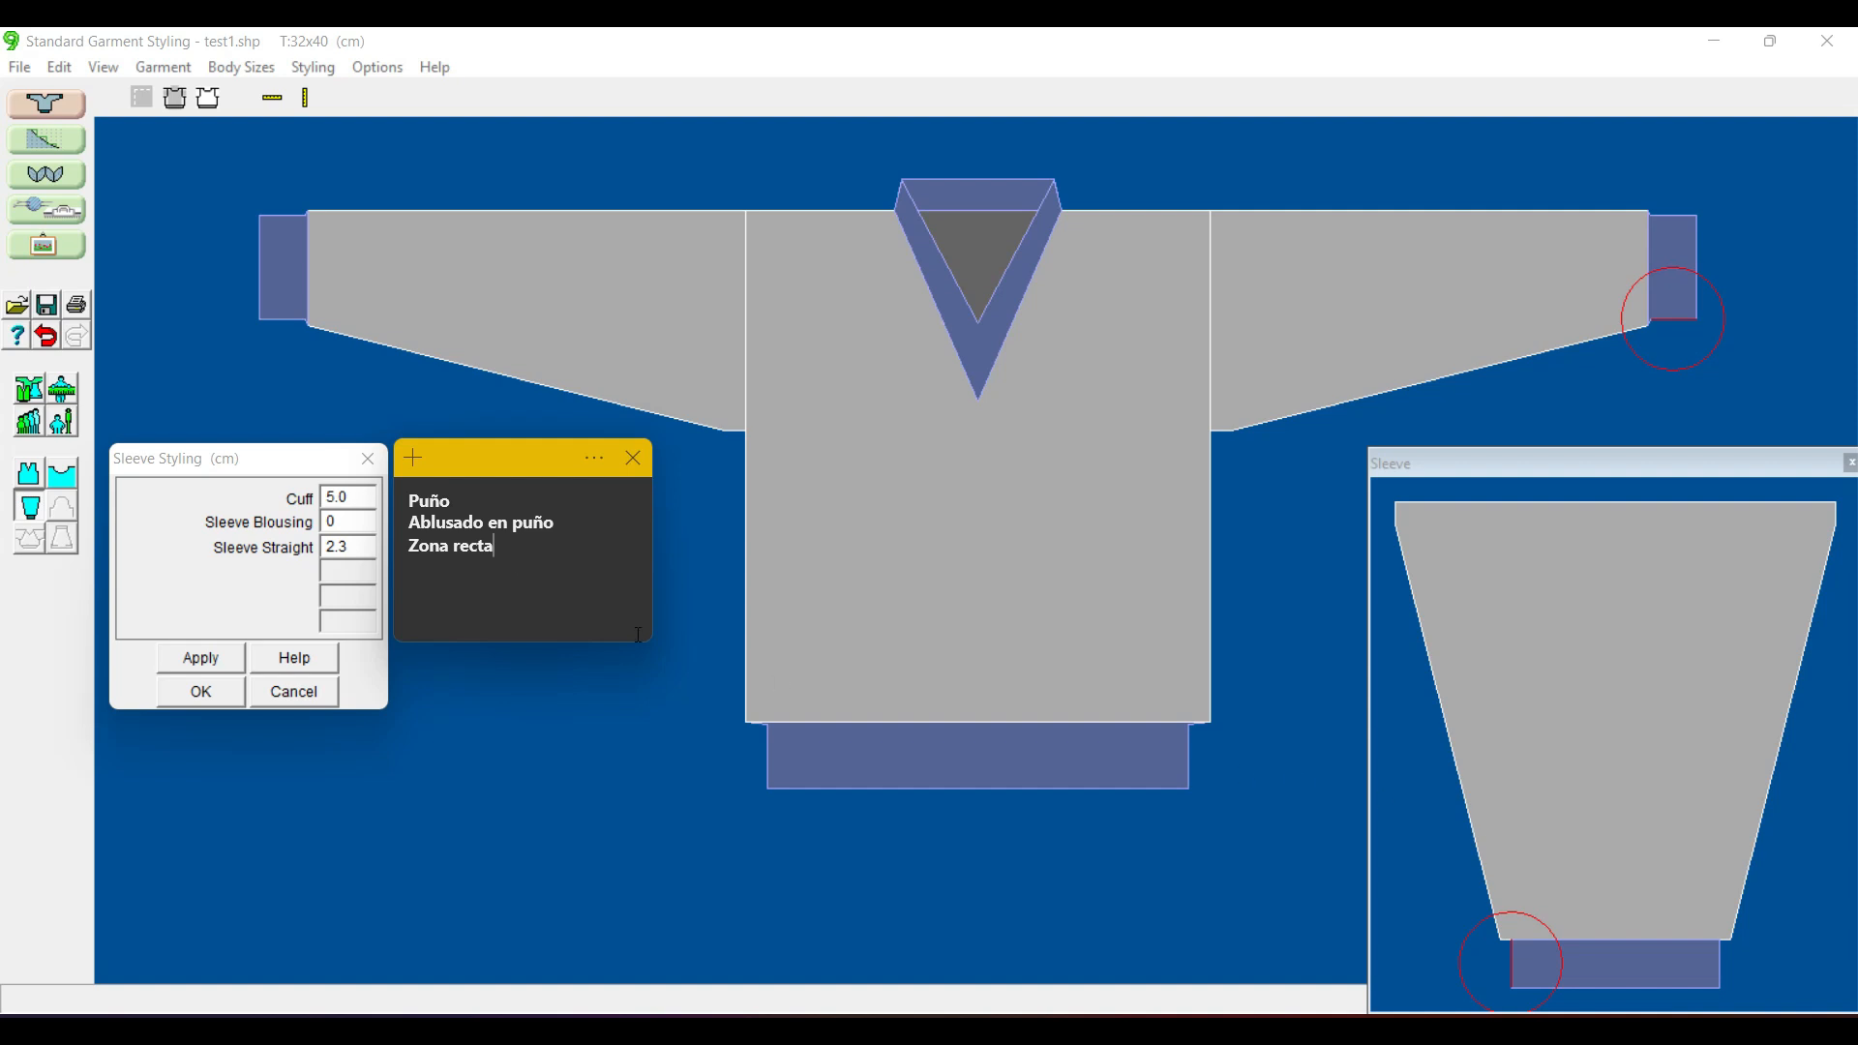
click(355, 496)
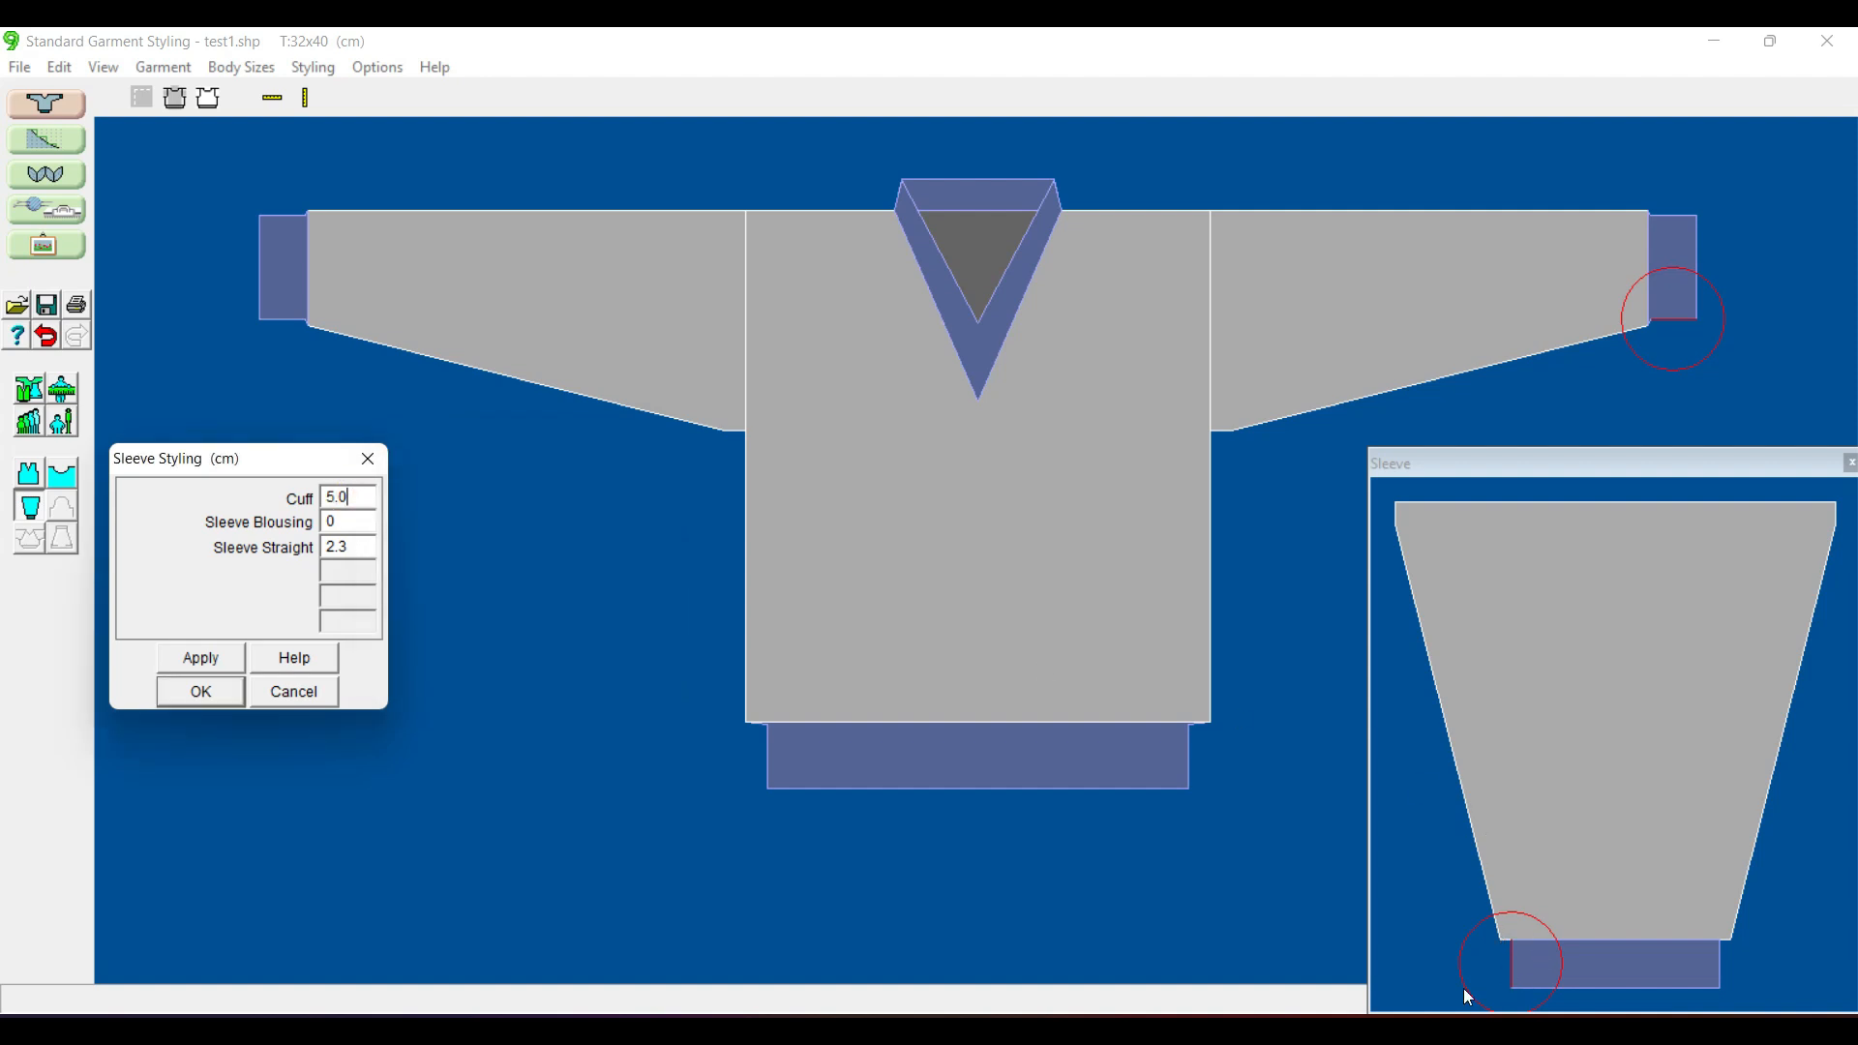
double_click(332, 497)
text(6.0)
click(225, 661)
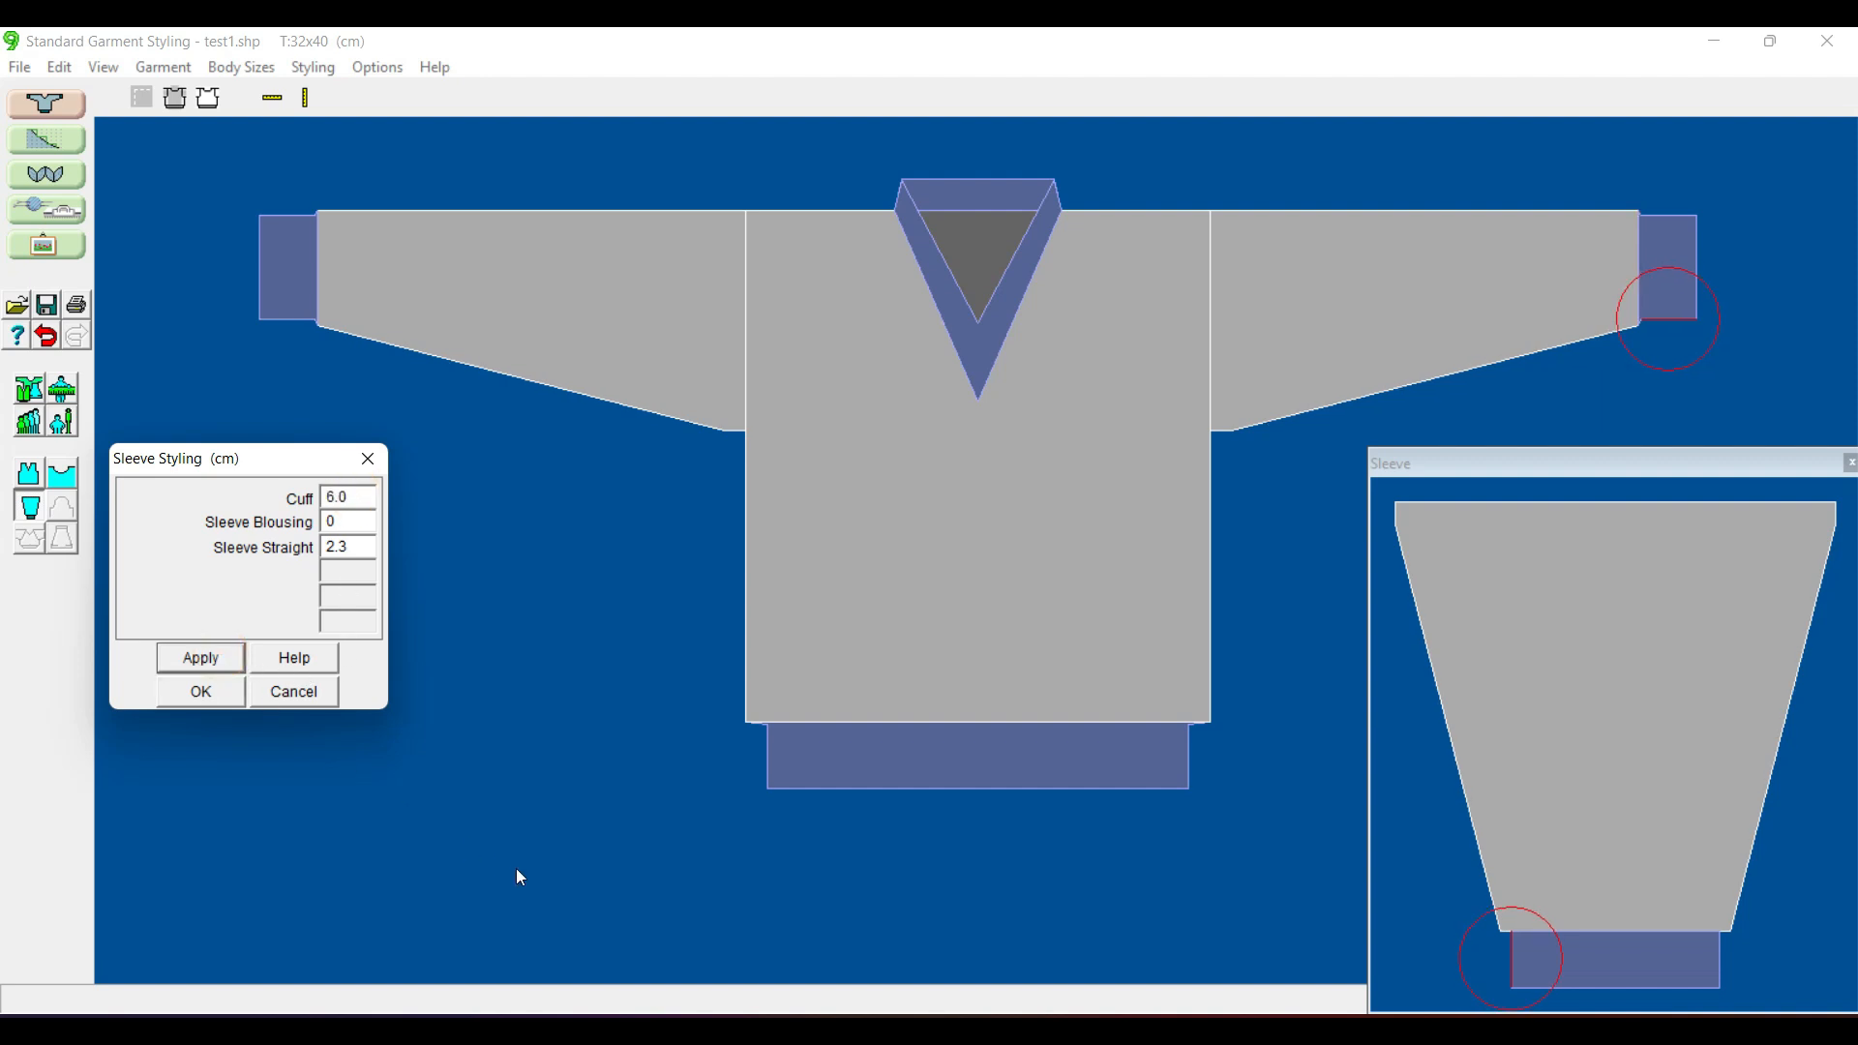
- Try a sleeve blousing value of 3 where the sleeve meets the cuff
click(352, 521)
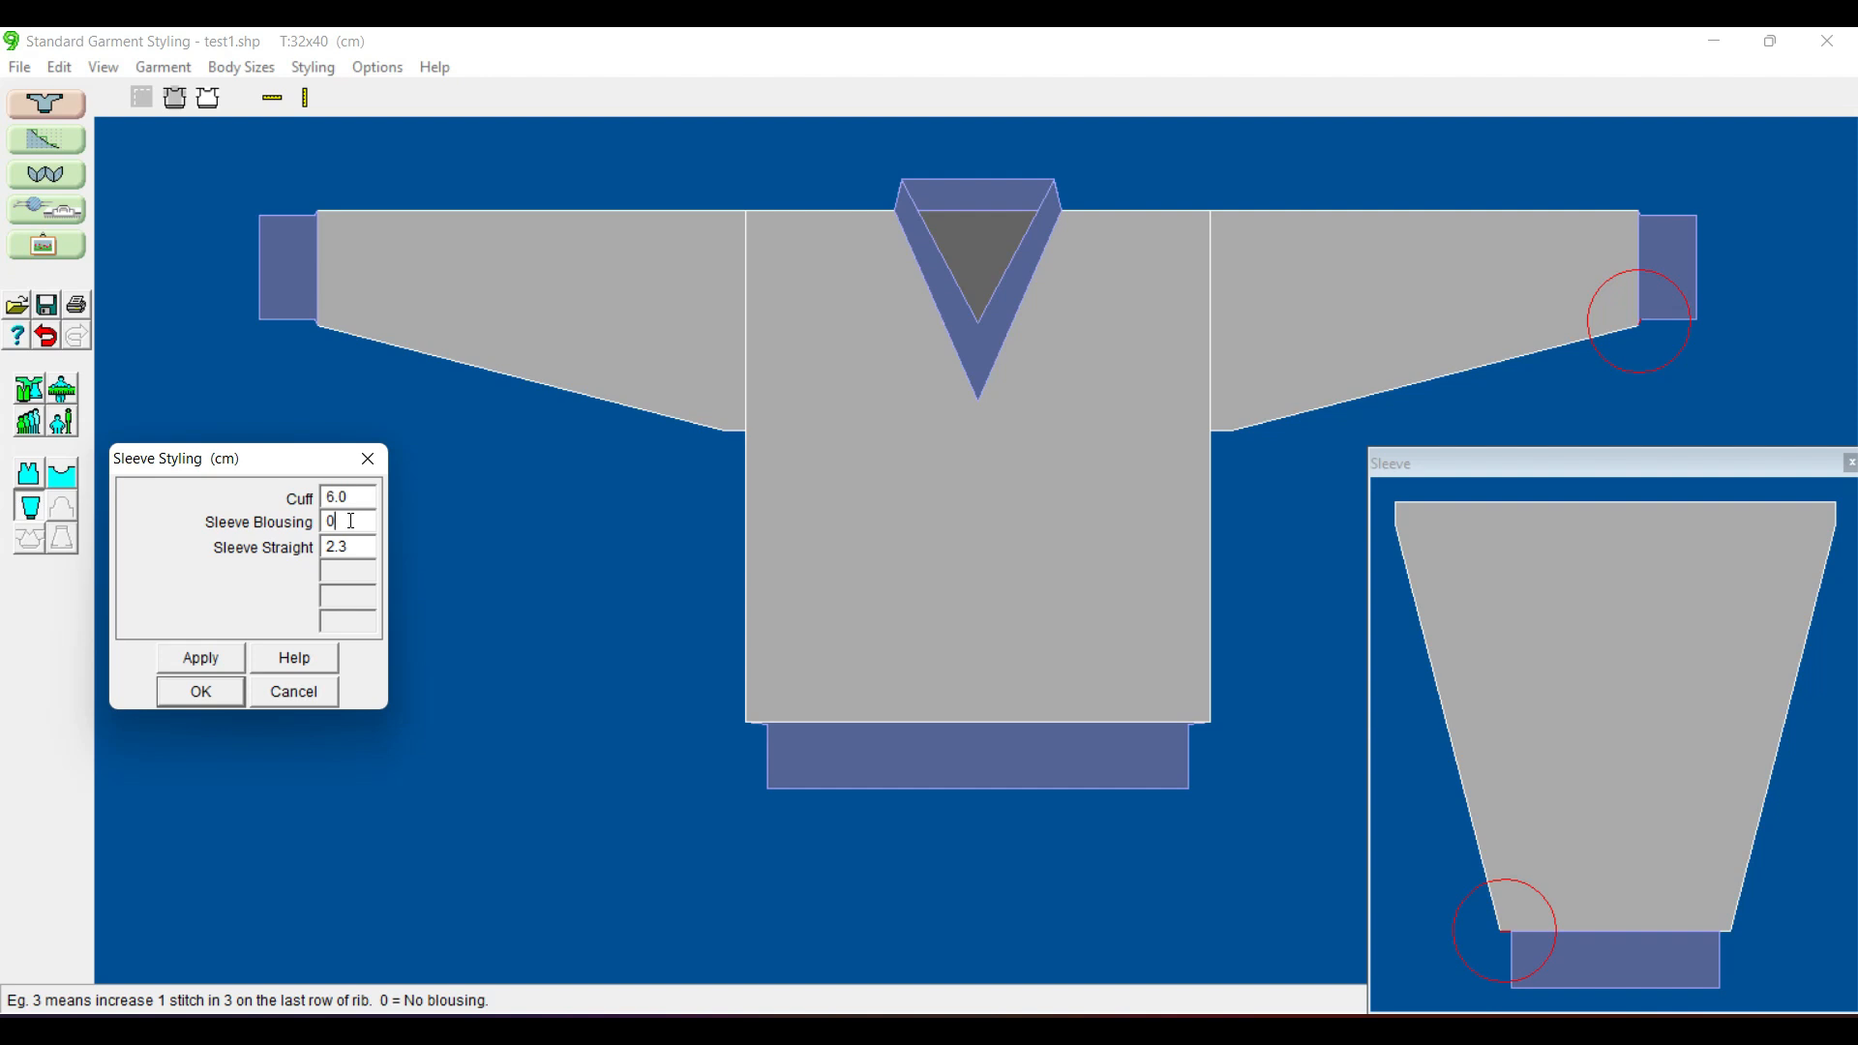
key(BackSpace)
text(3)
click(206, 663)
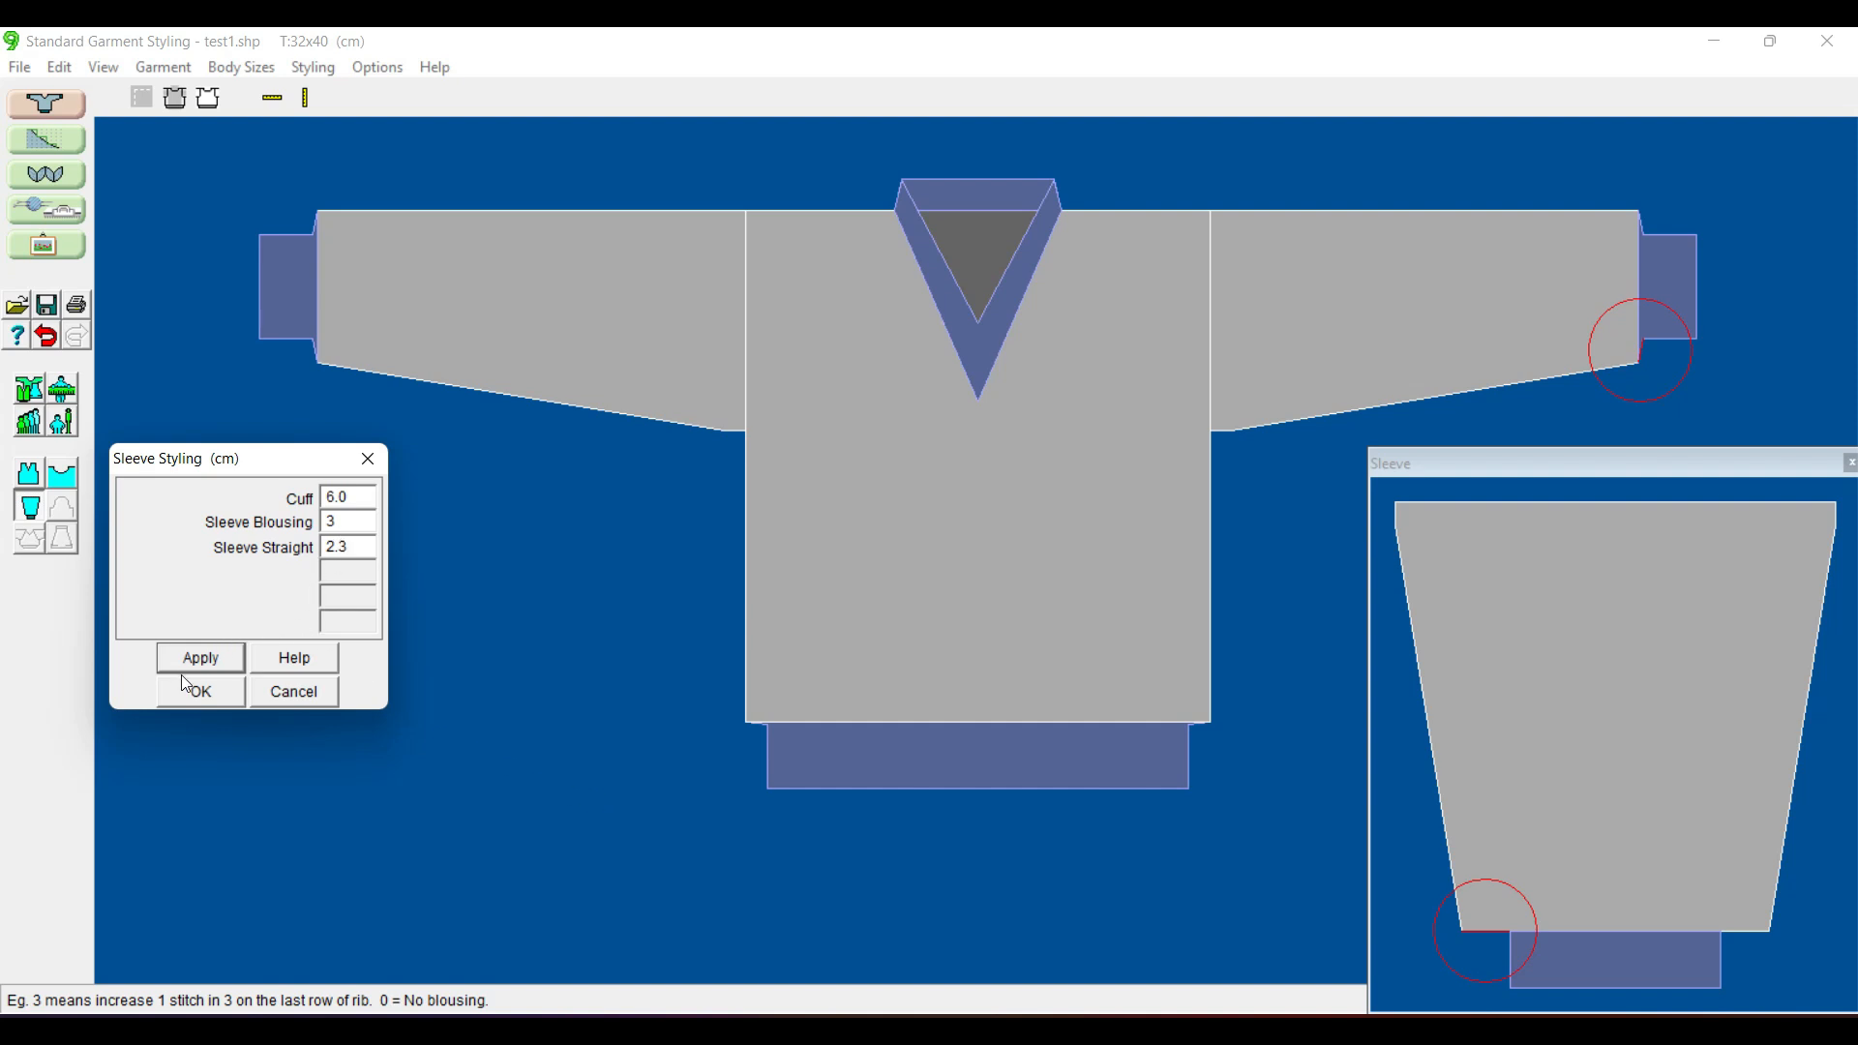
- Set the sleeve blousing back to 0, check where the sleeve straight section lies, and discard the sleeve styling changes
drag(351, 522, 311, 526)
text(0)
click(201, 658)
click(364, 550)
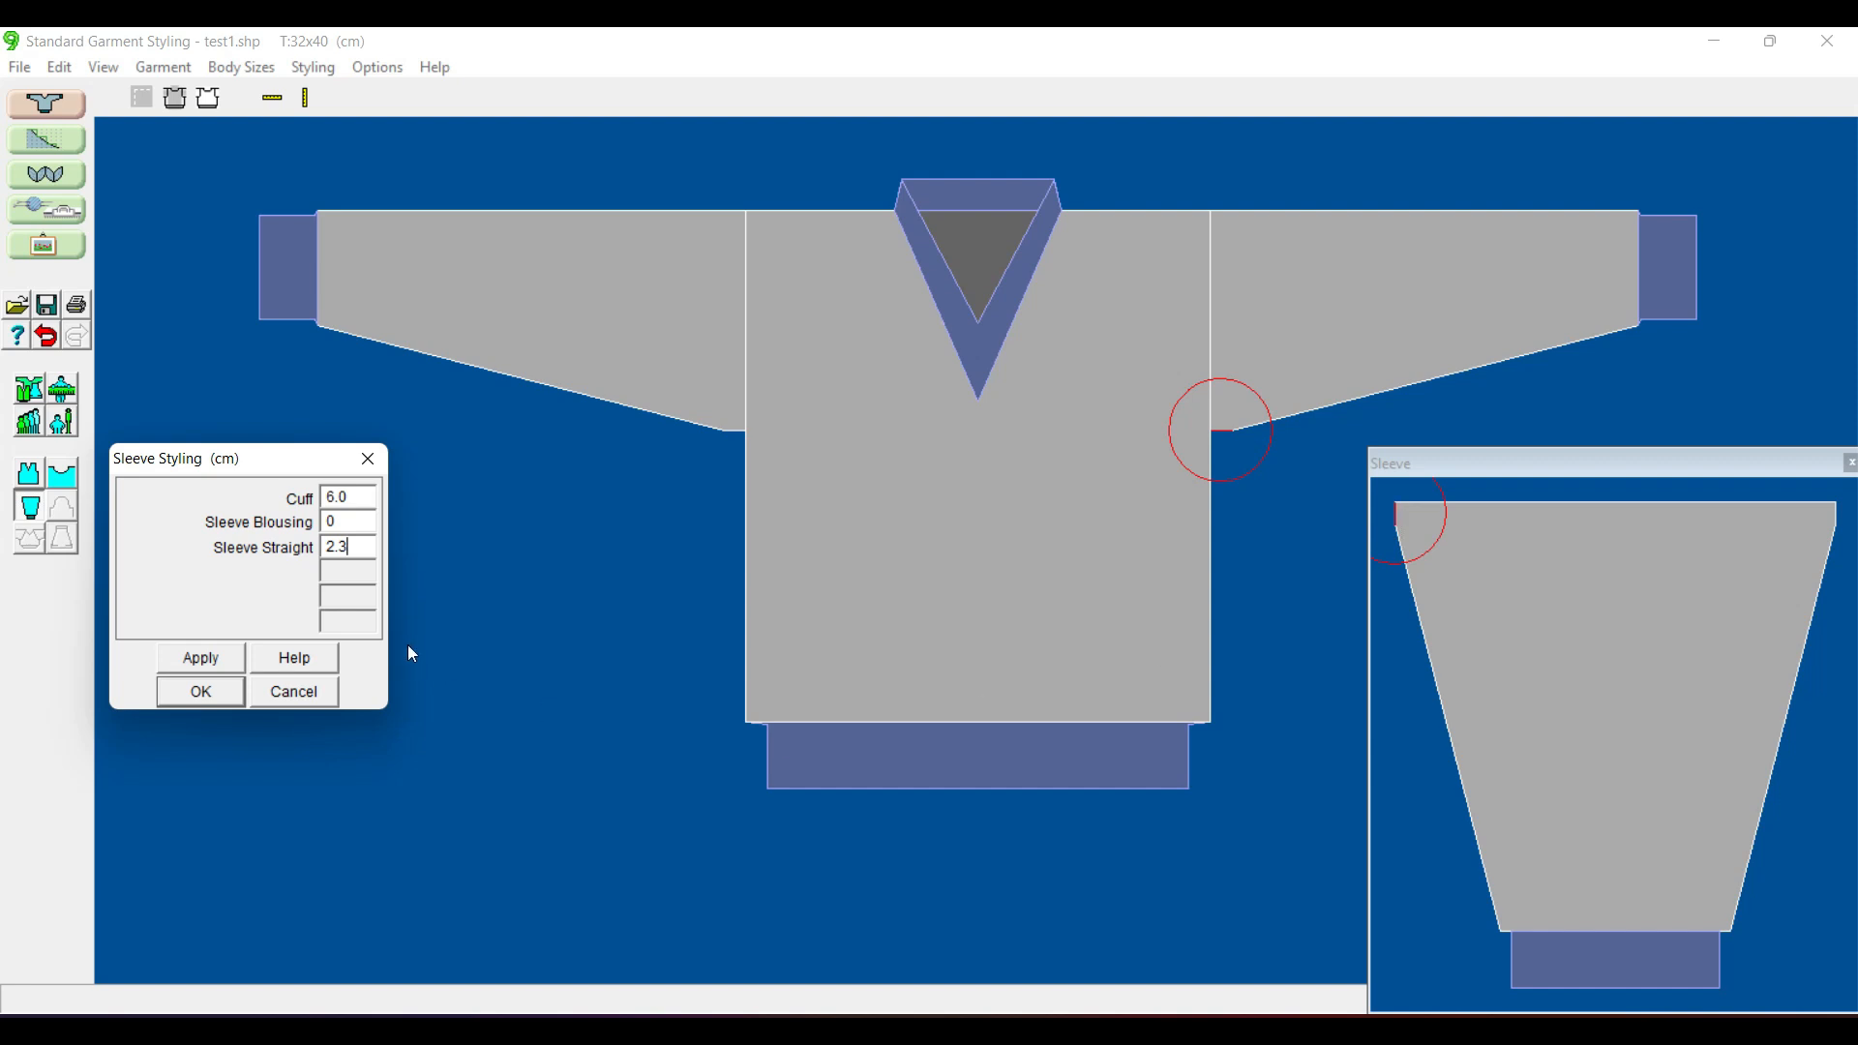
click(286, 698)
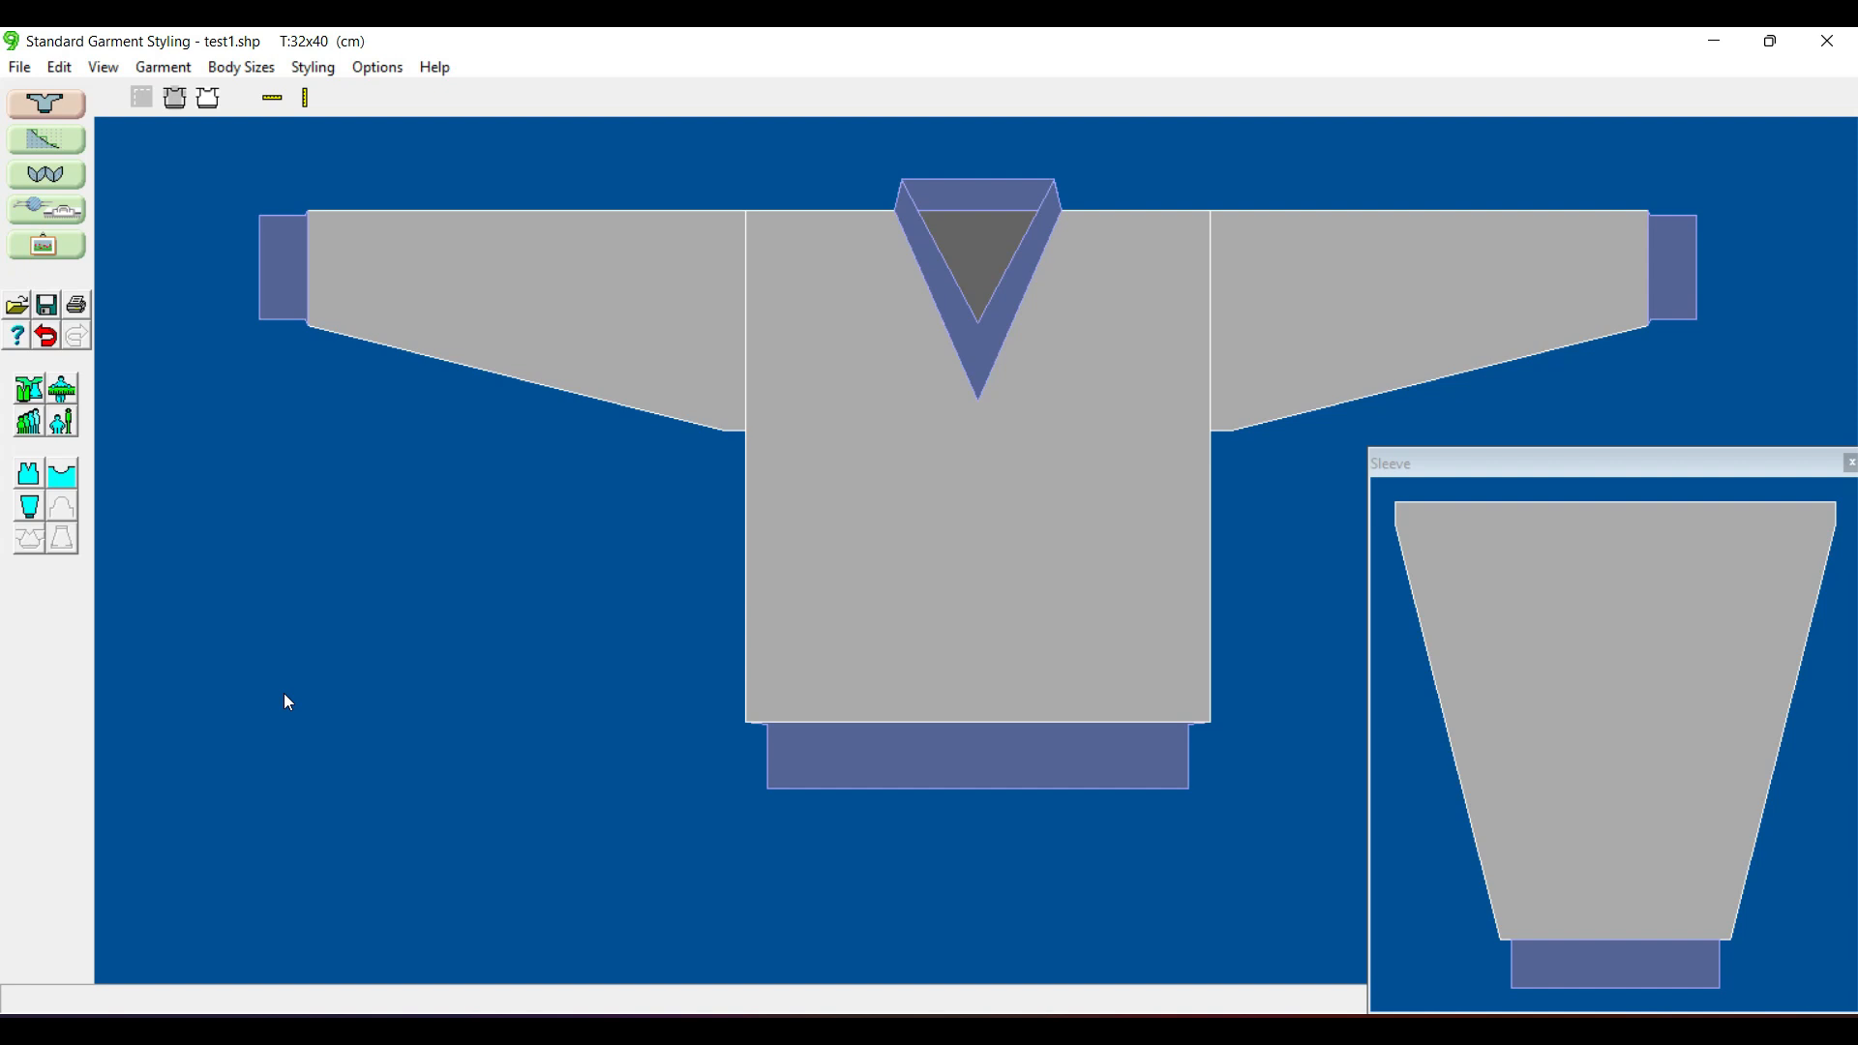
- Start a new machine-knitted adult female sweater with set-in sleeves, a round front neck and a square back neck
key(ctrl+n)
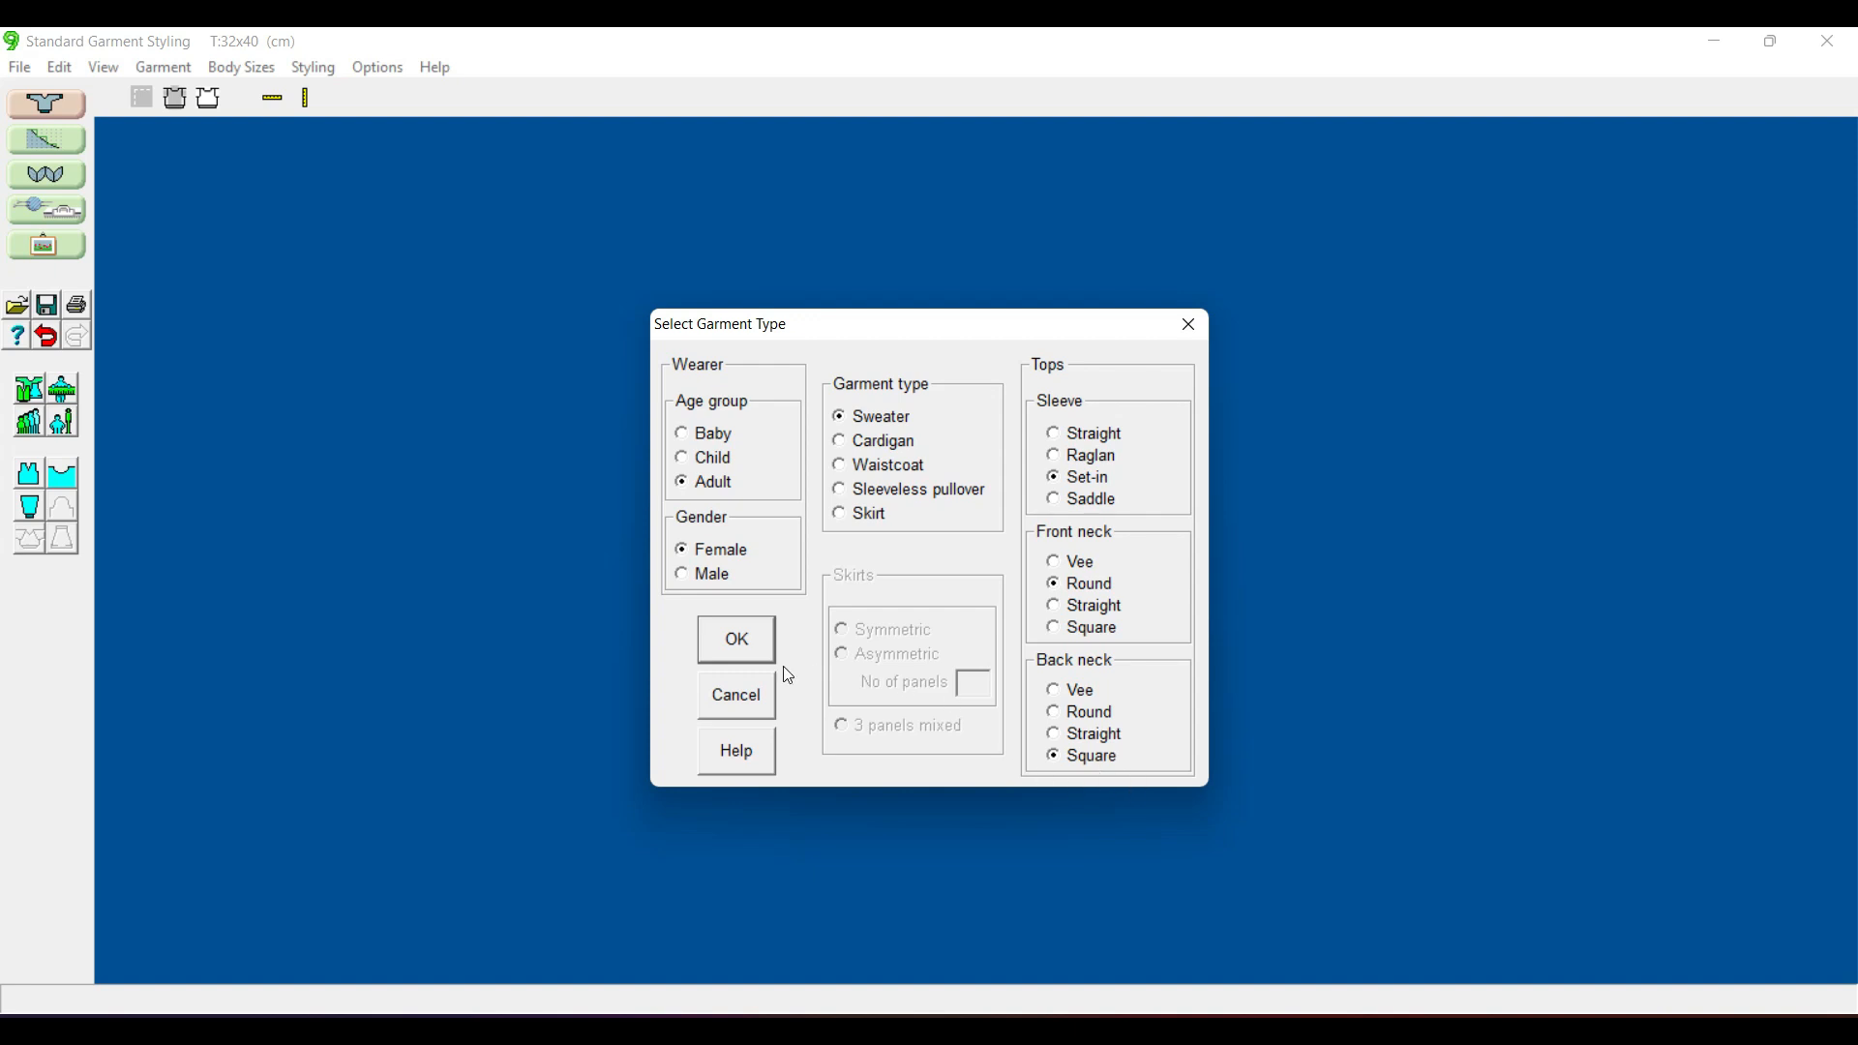
click(745, 642)
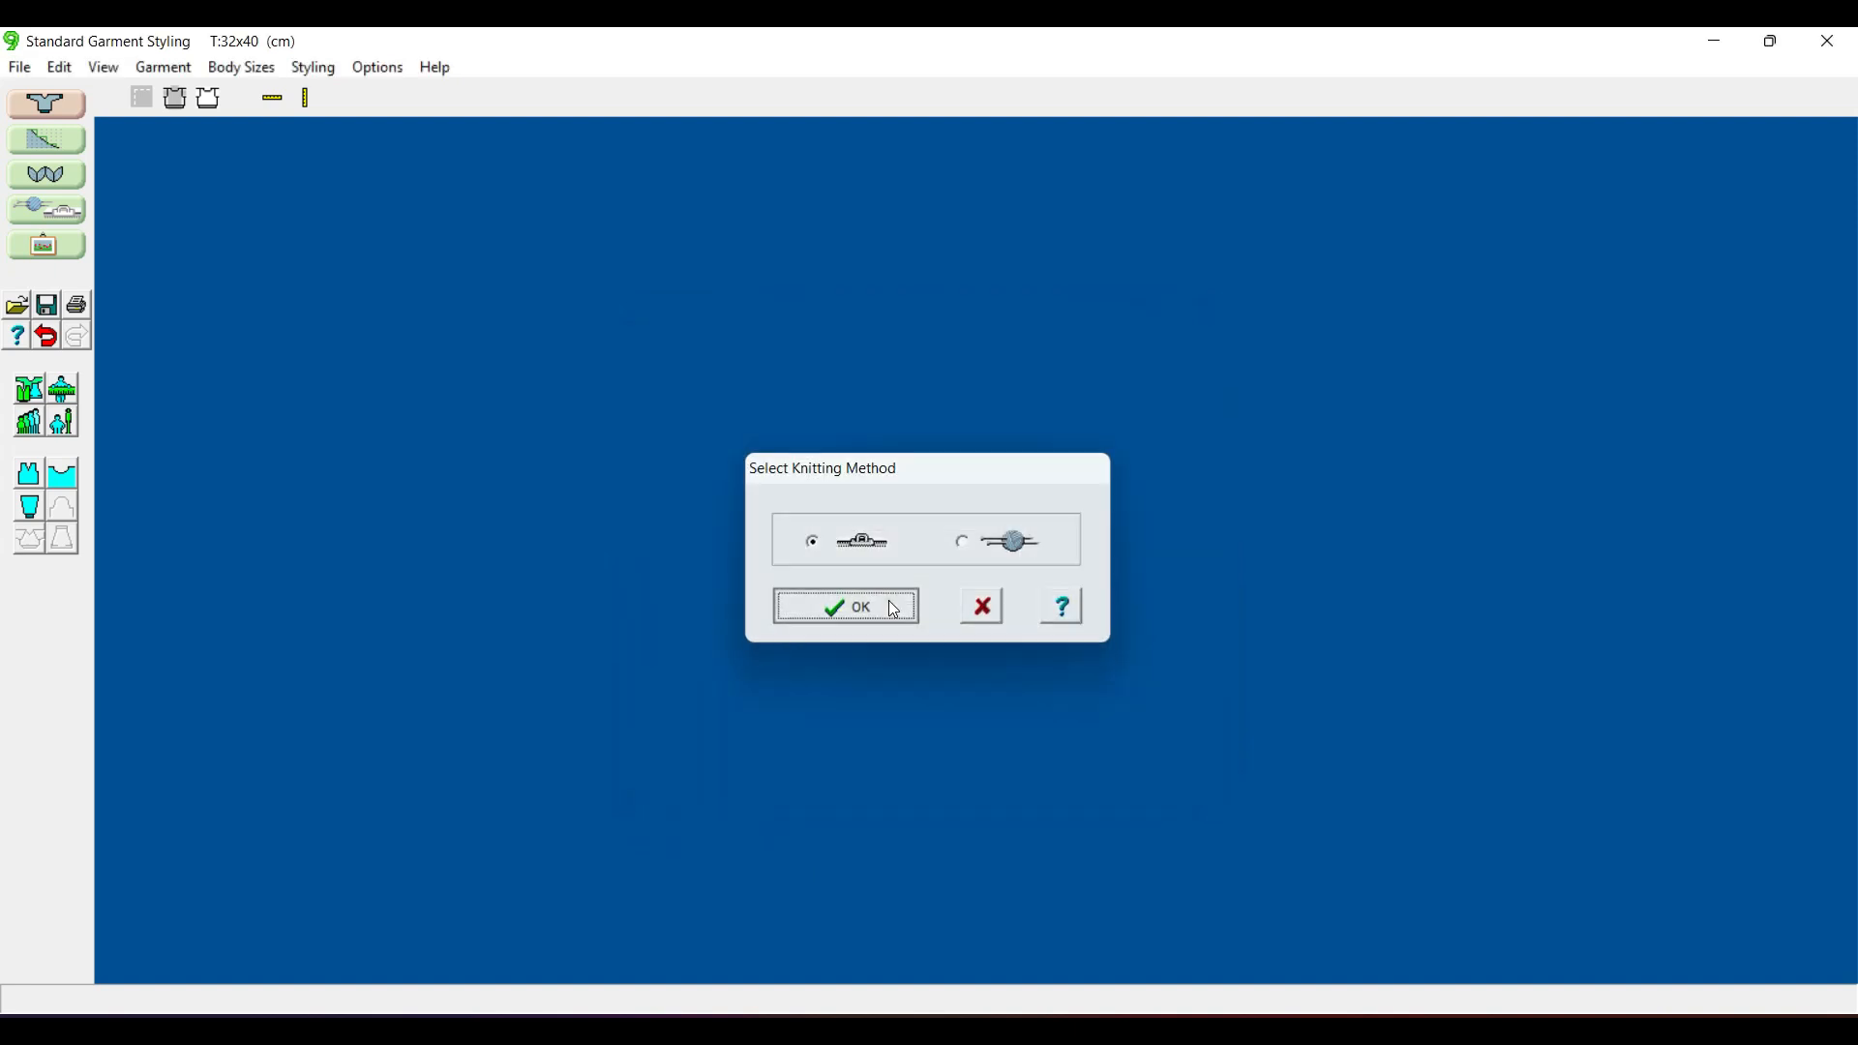
click(889, 602)
click(675, 717)
click(788, 716)
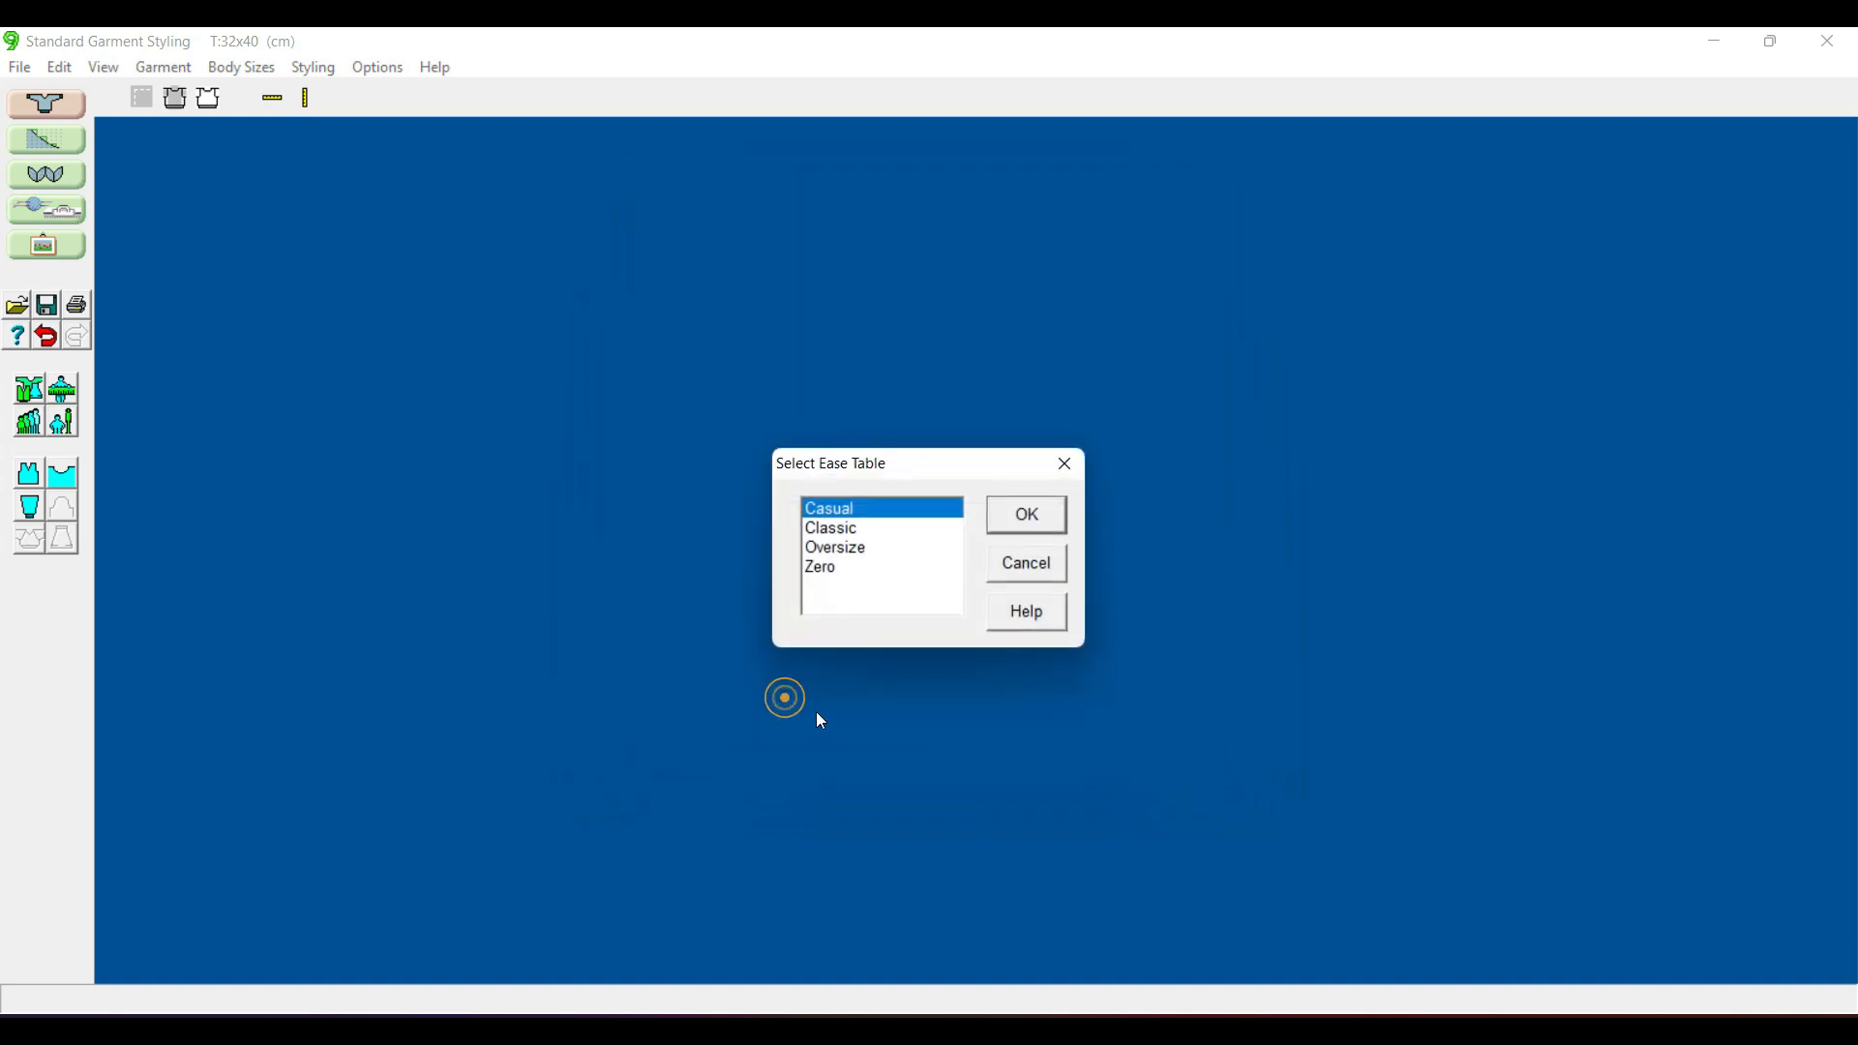
- Choose the Casual ease table and the standard size bust 82 (32"), and accept the body measurements
click(1026, 522)
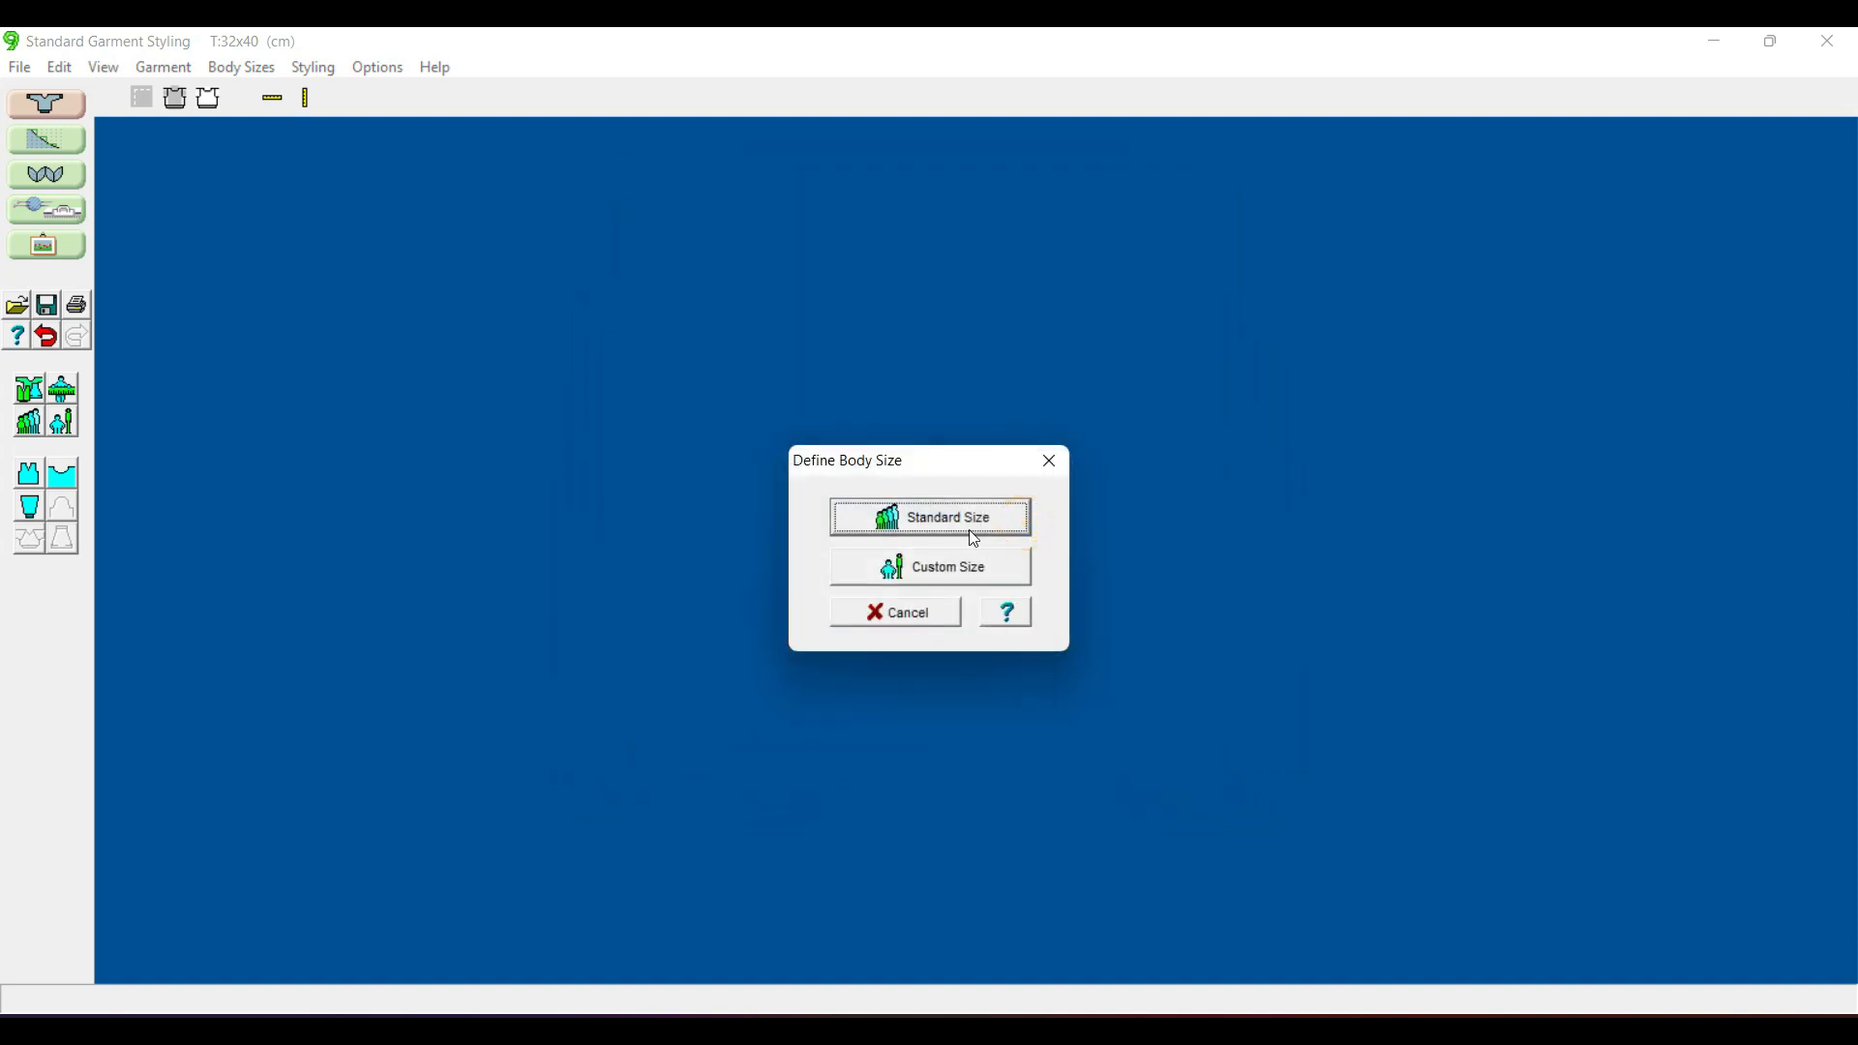
click(979, 529)
click(797, 418)
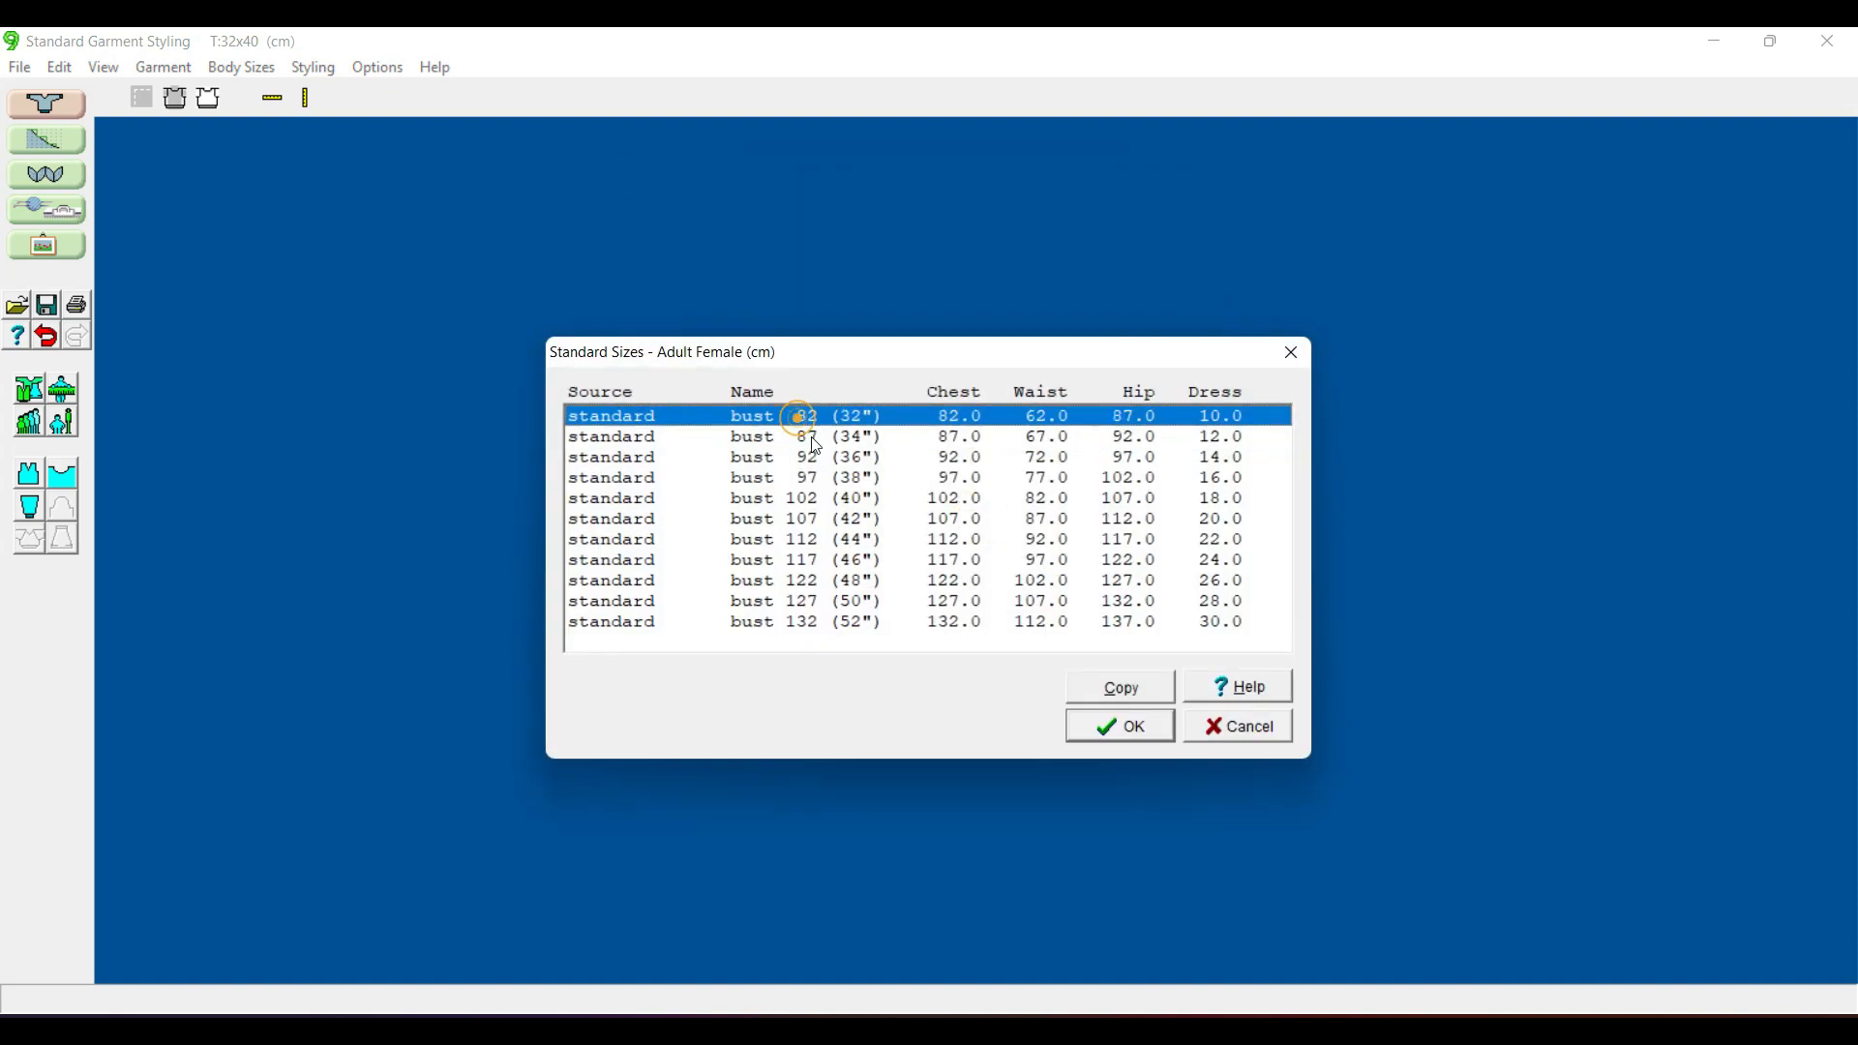
click(1118, 727)
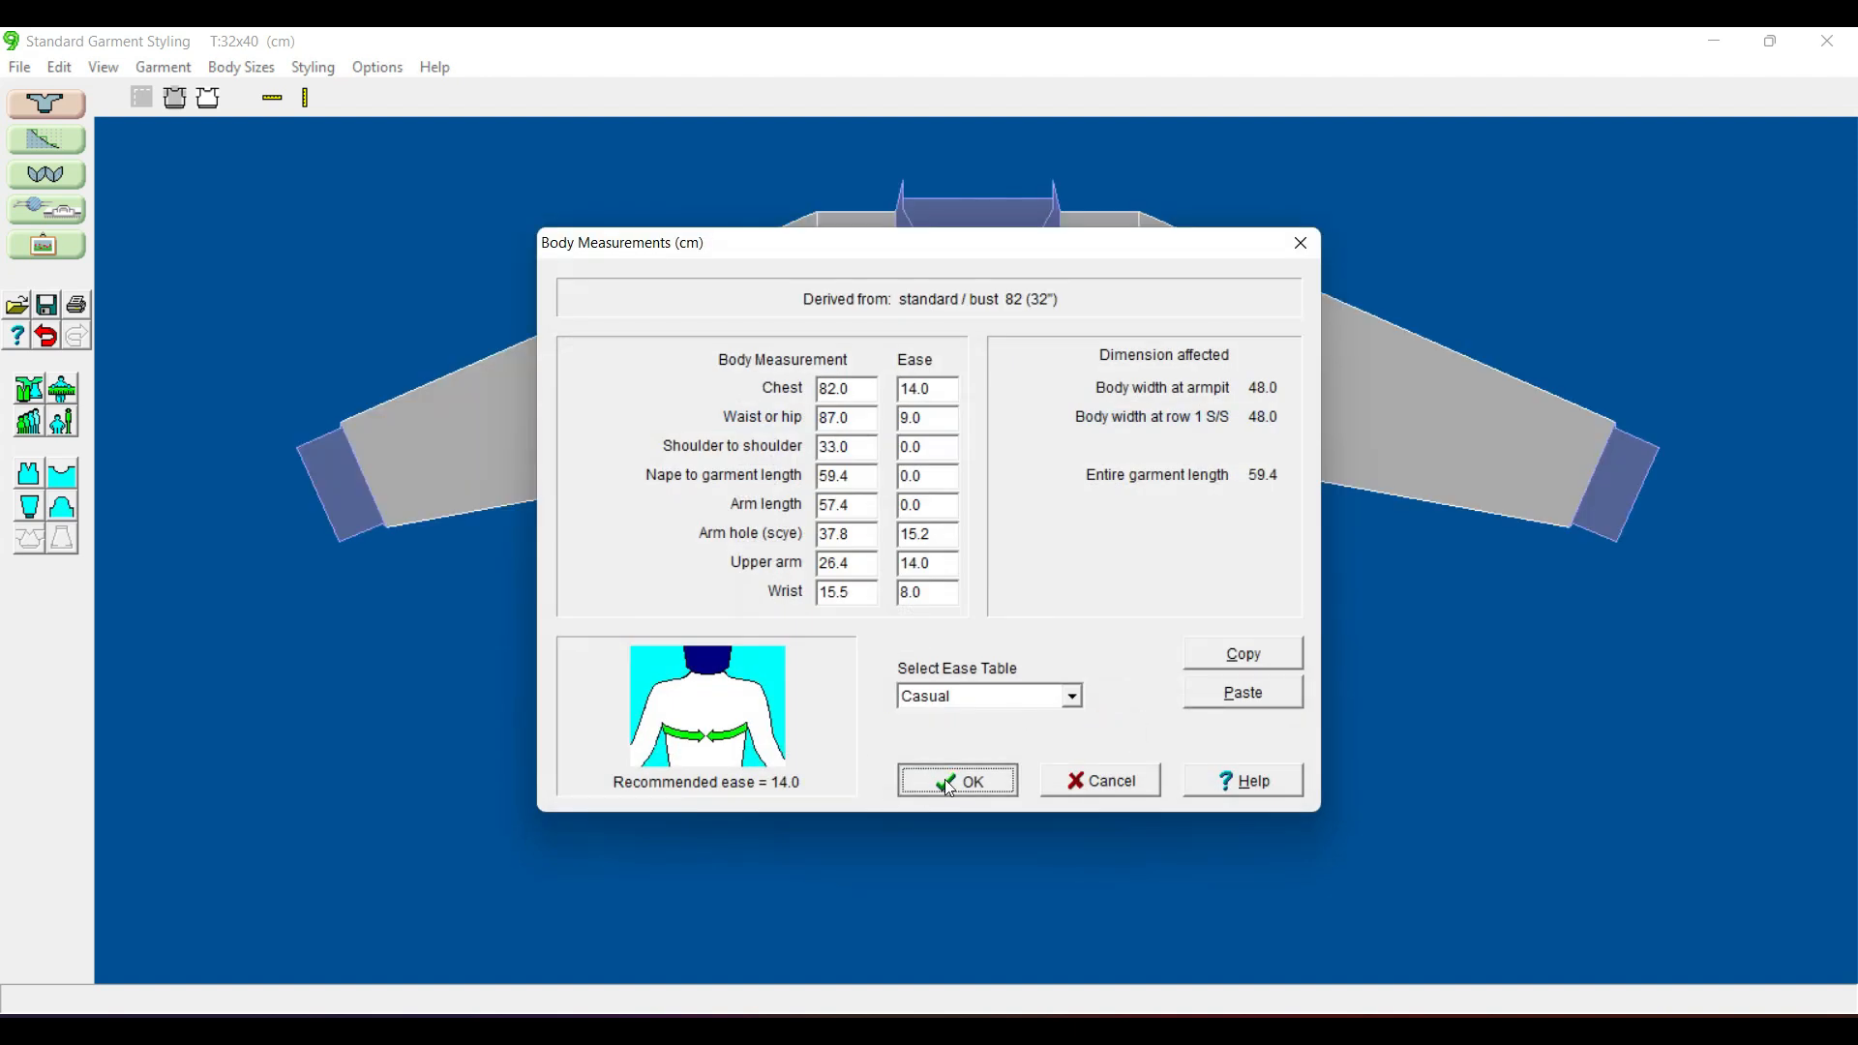
click(949, 787)
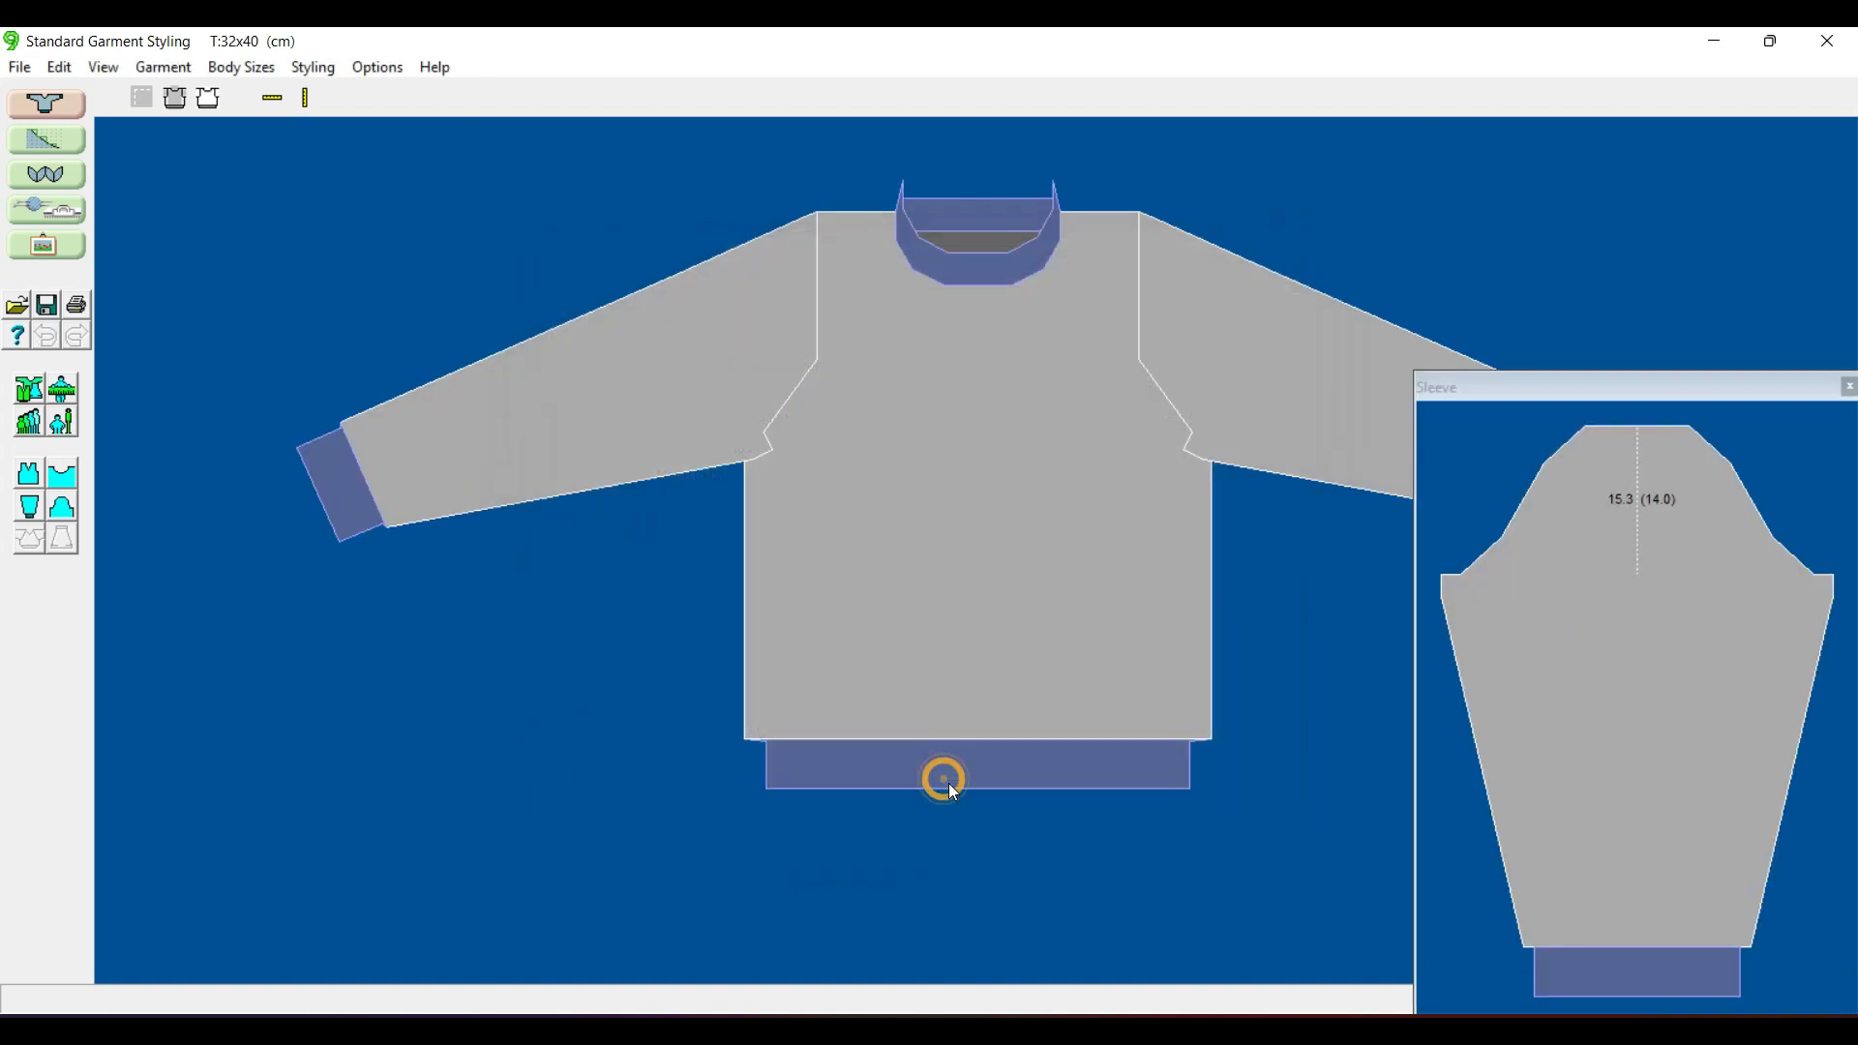
- Try an armpit seam of 3 cm in the body styling, and discard the change
click(30, 474)
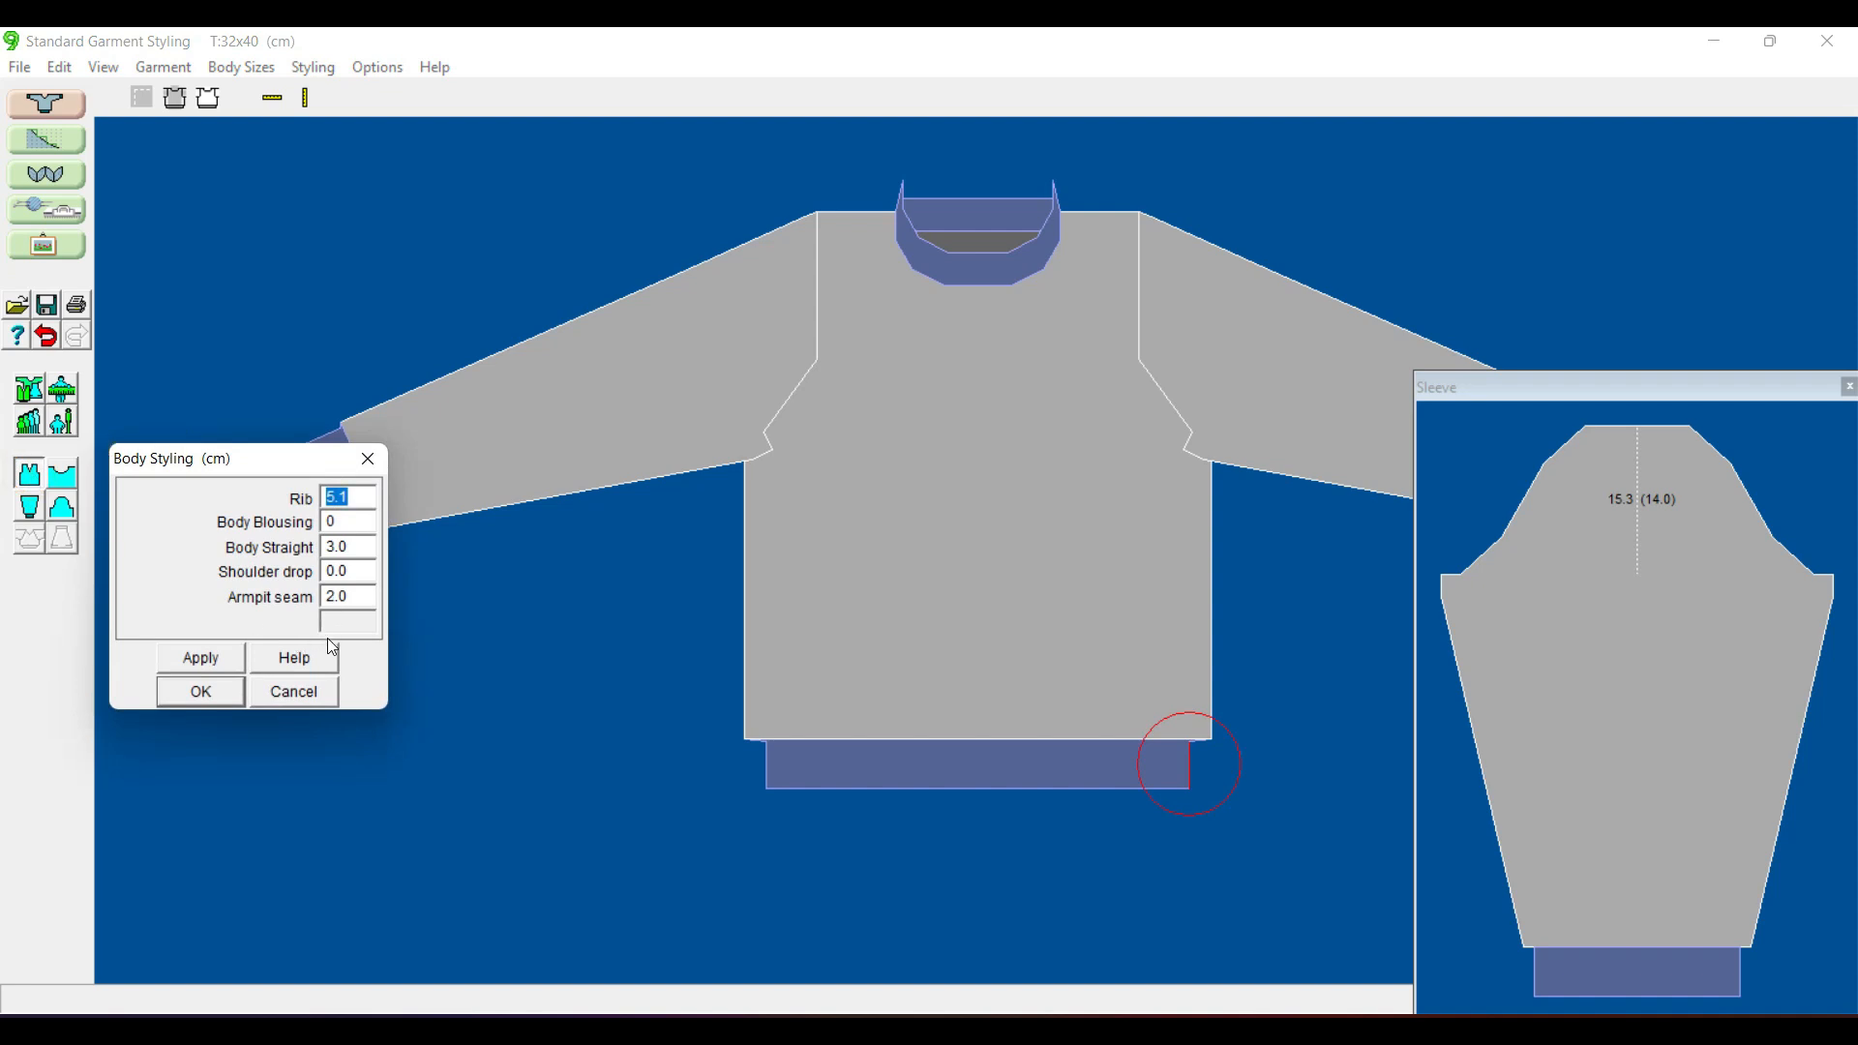
click(360, 597)
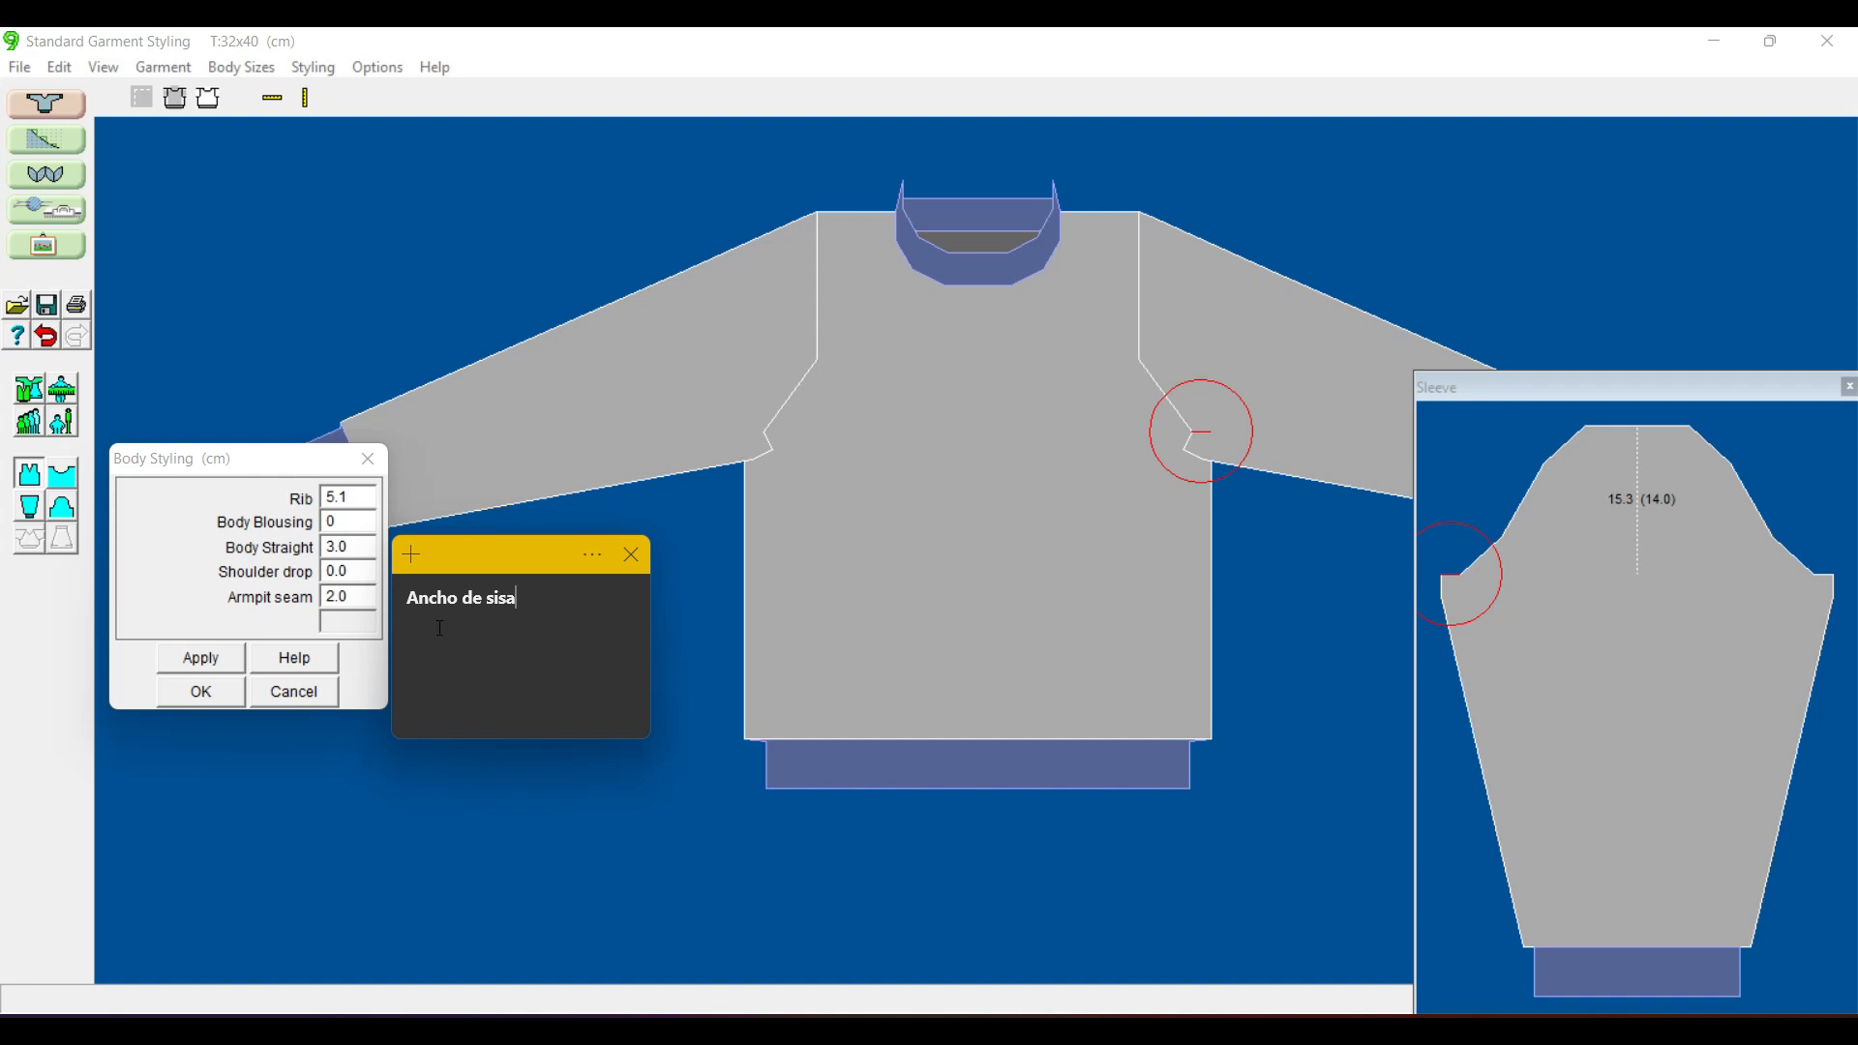
click(358, 597)
double_click(358, 597)
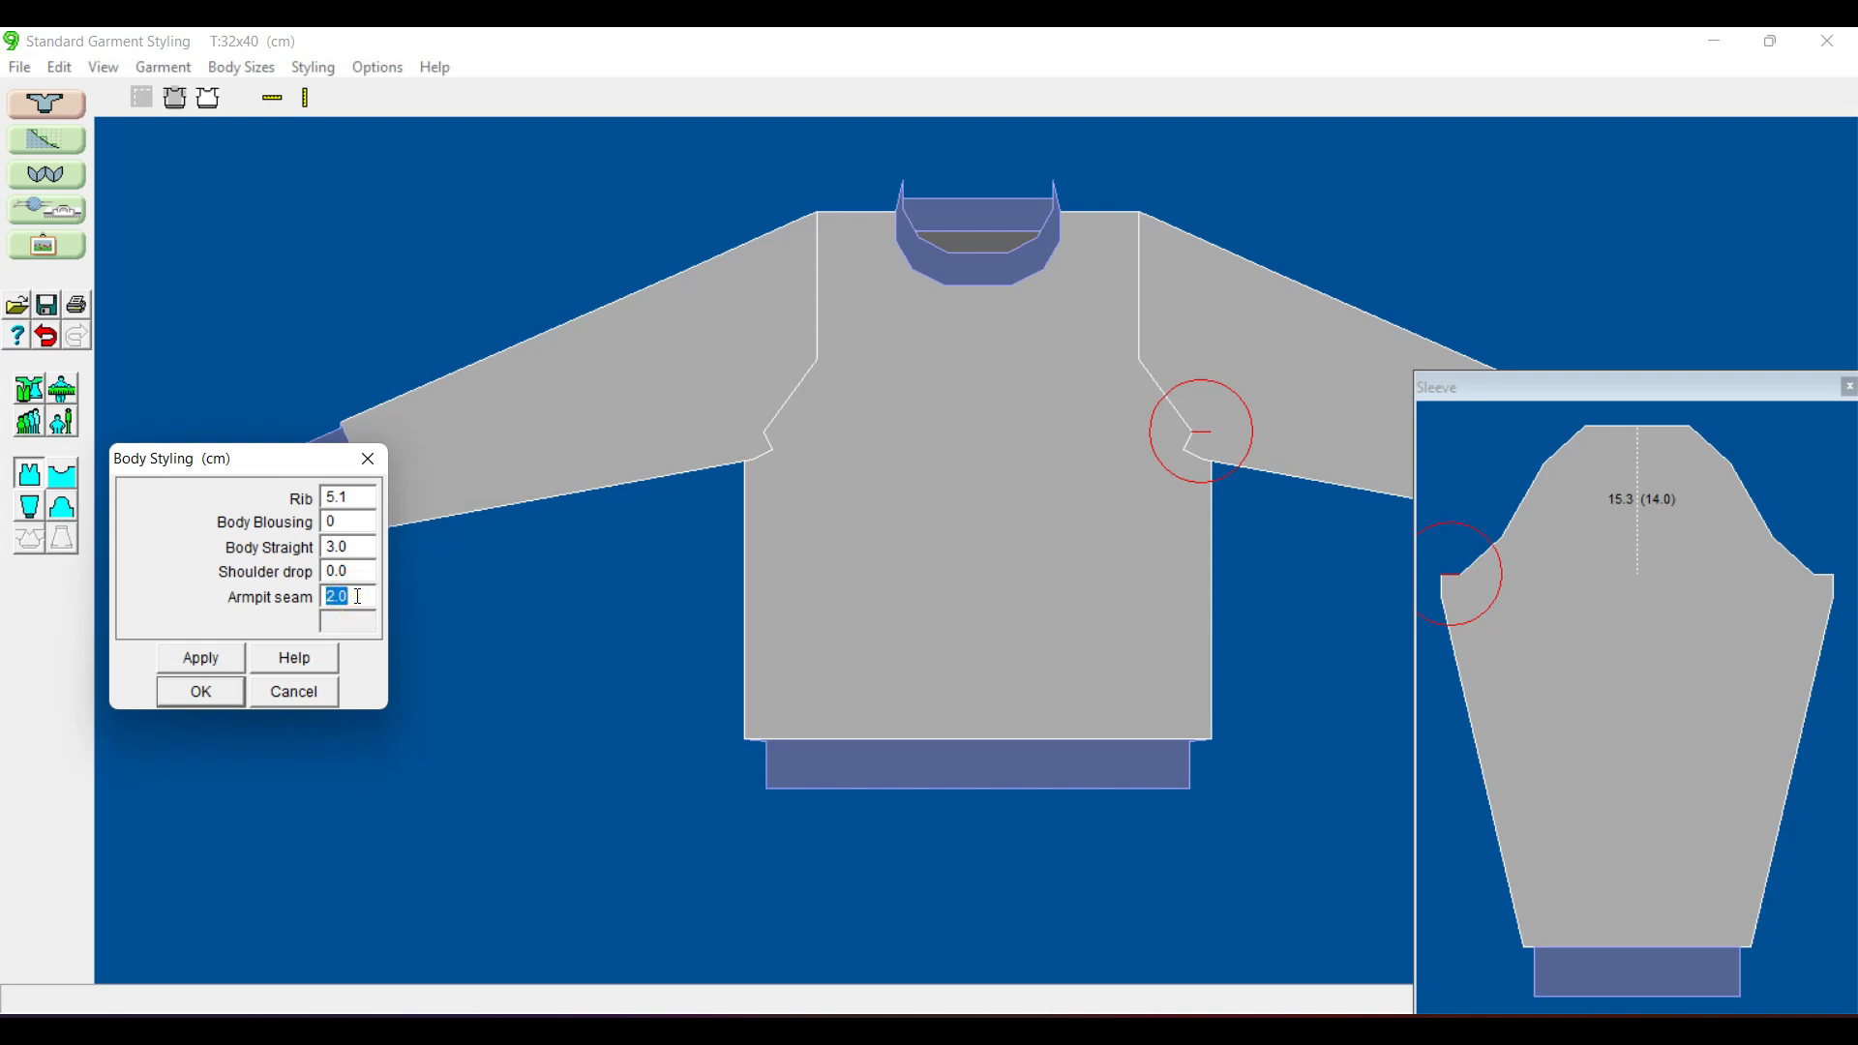
text(3)
click(215, 662)
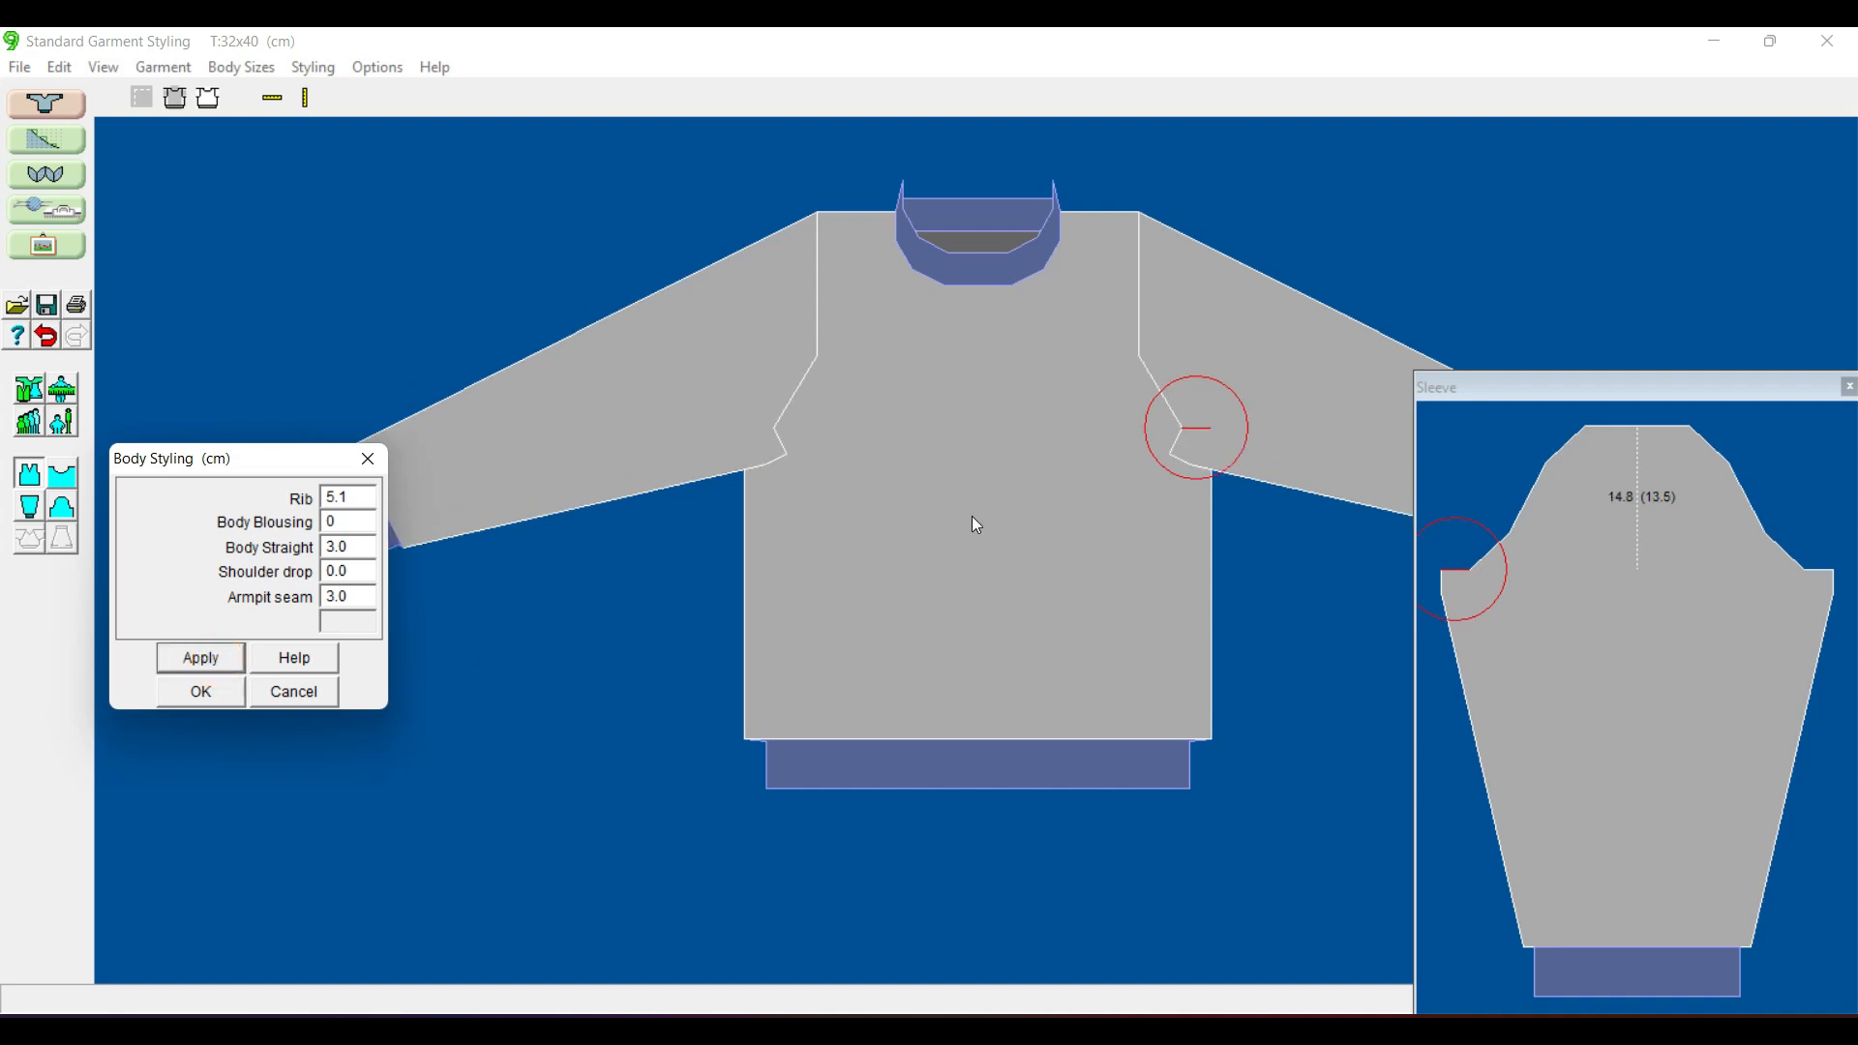
click(298, 695)
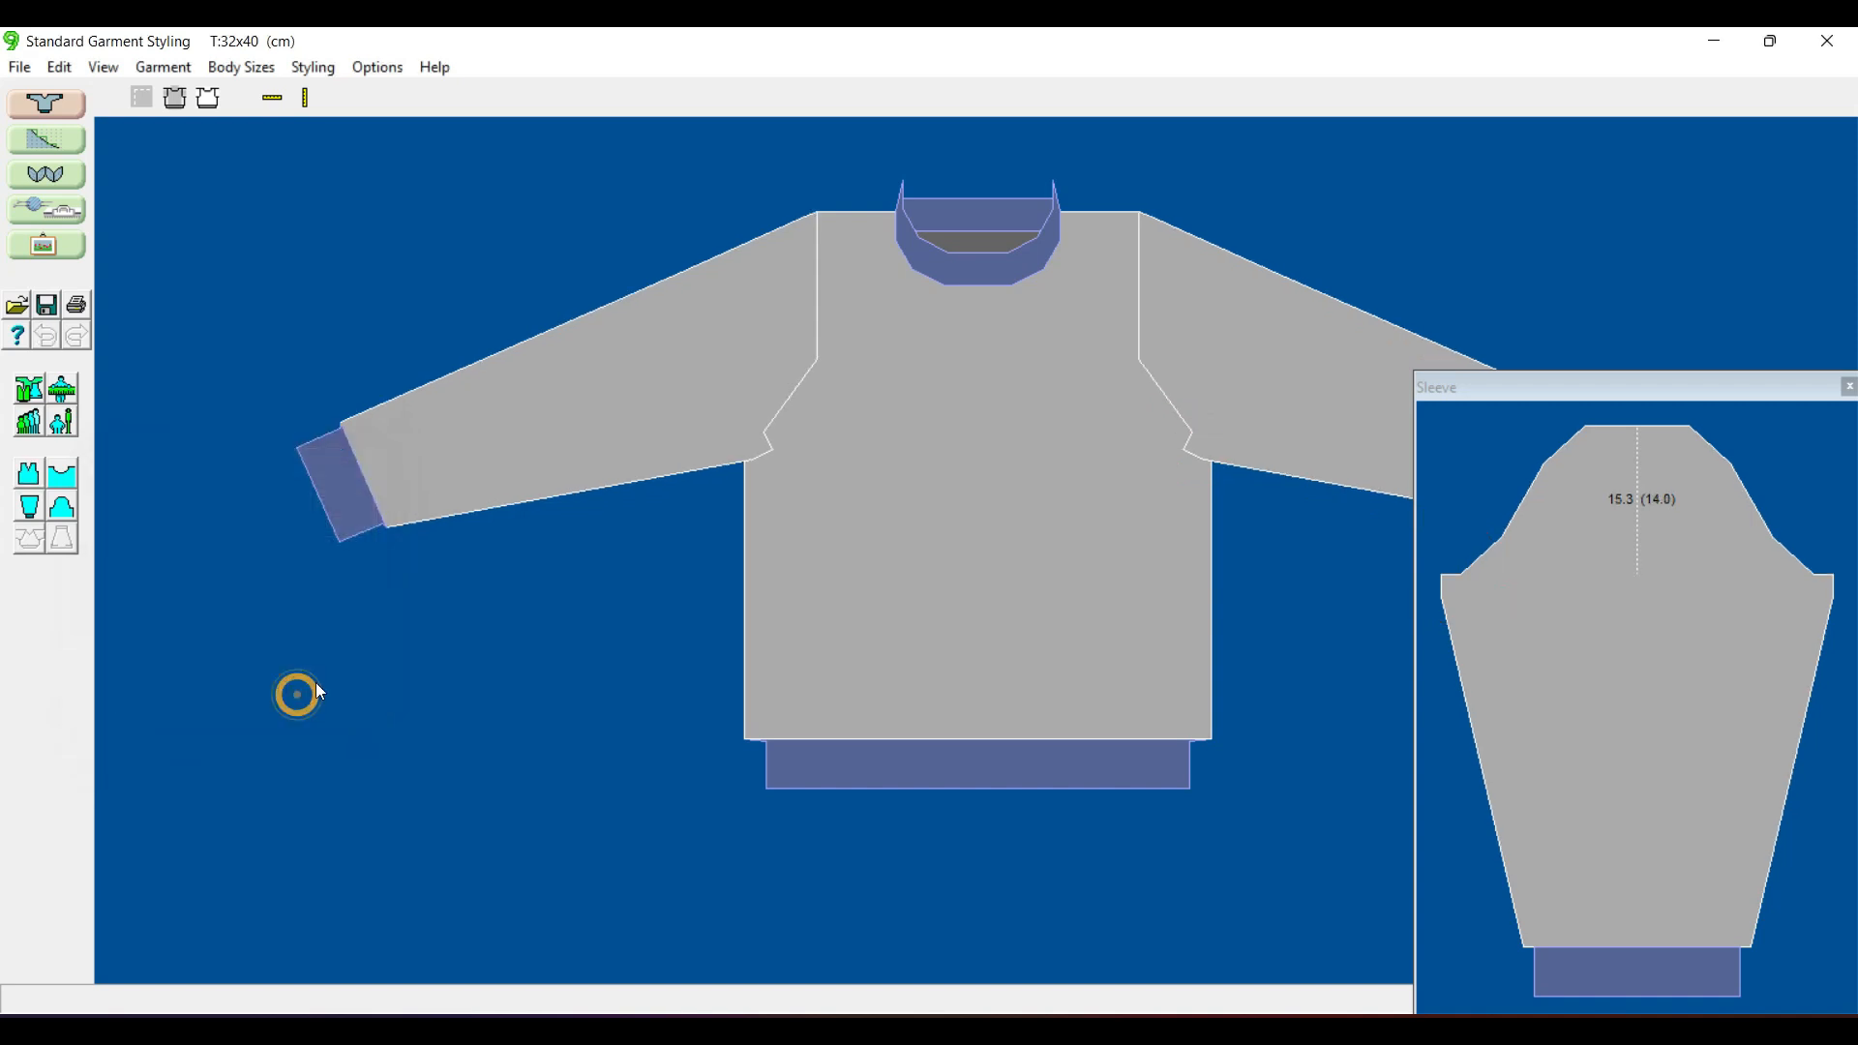
- Check where the back neck depth lies in the neck styling, and close the settings without changes
click(62, 474)
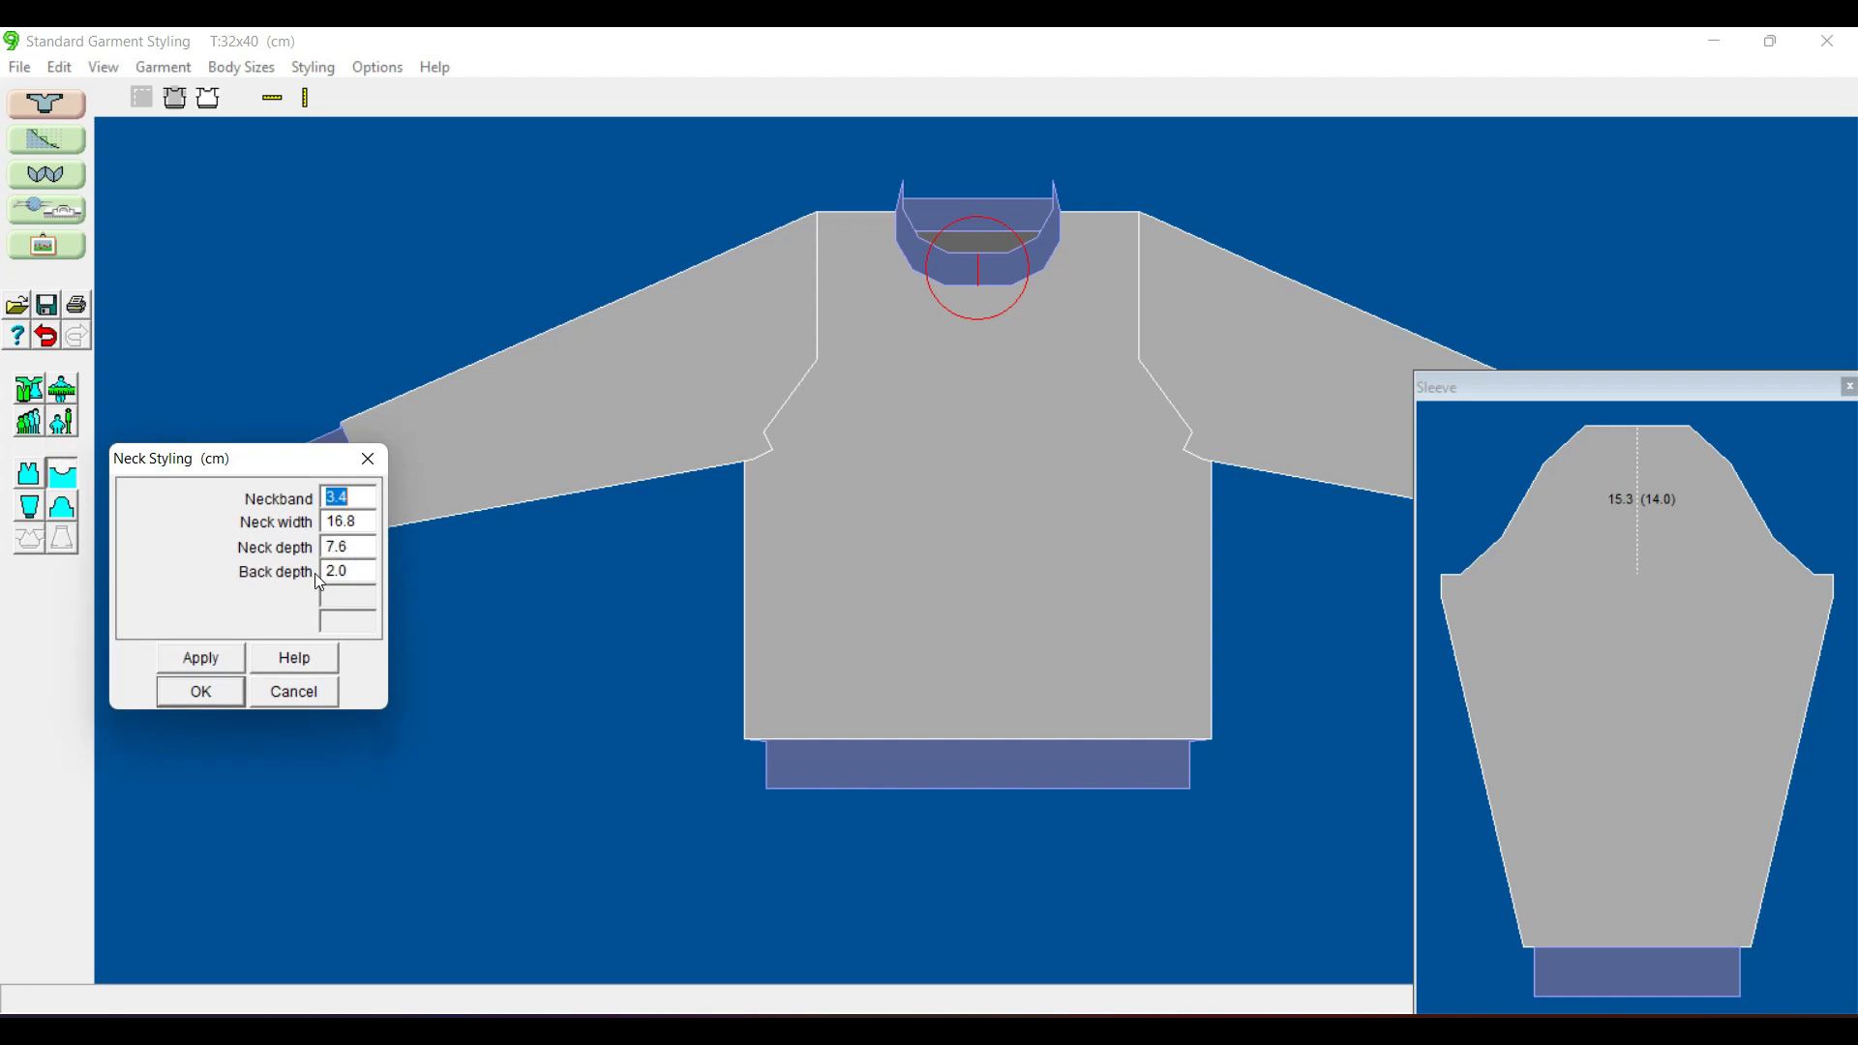
mouse_move(1455, 1031)
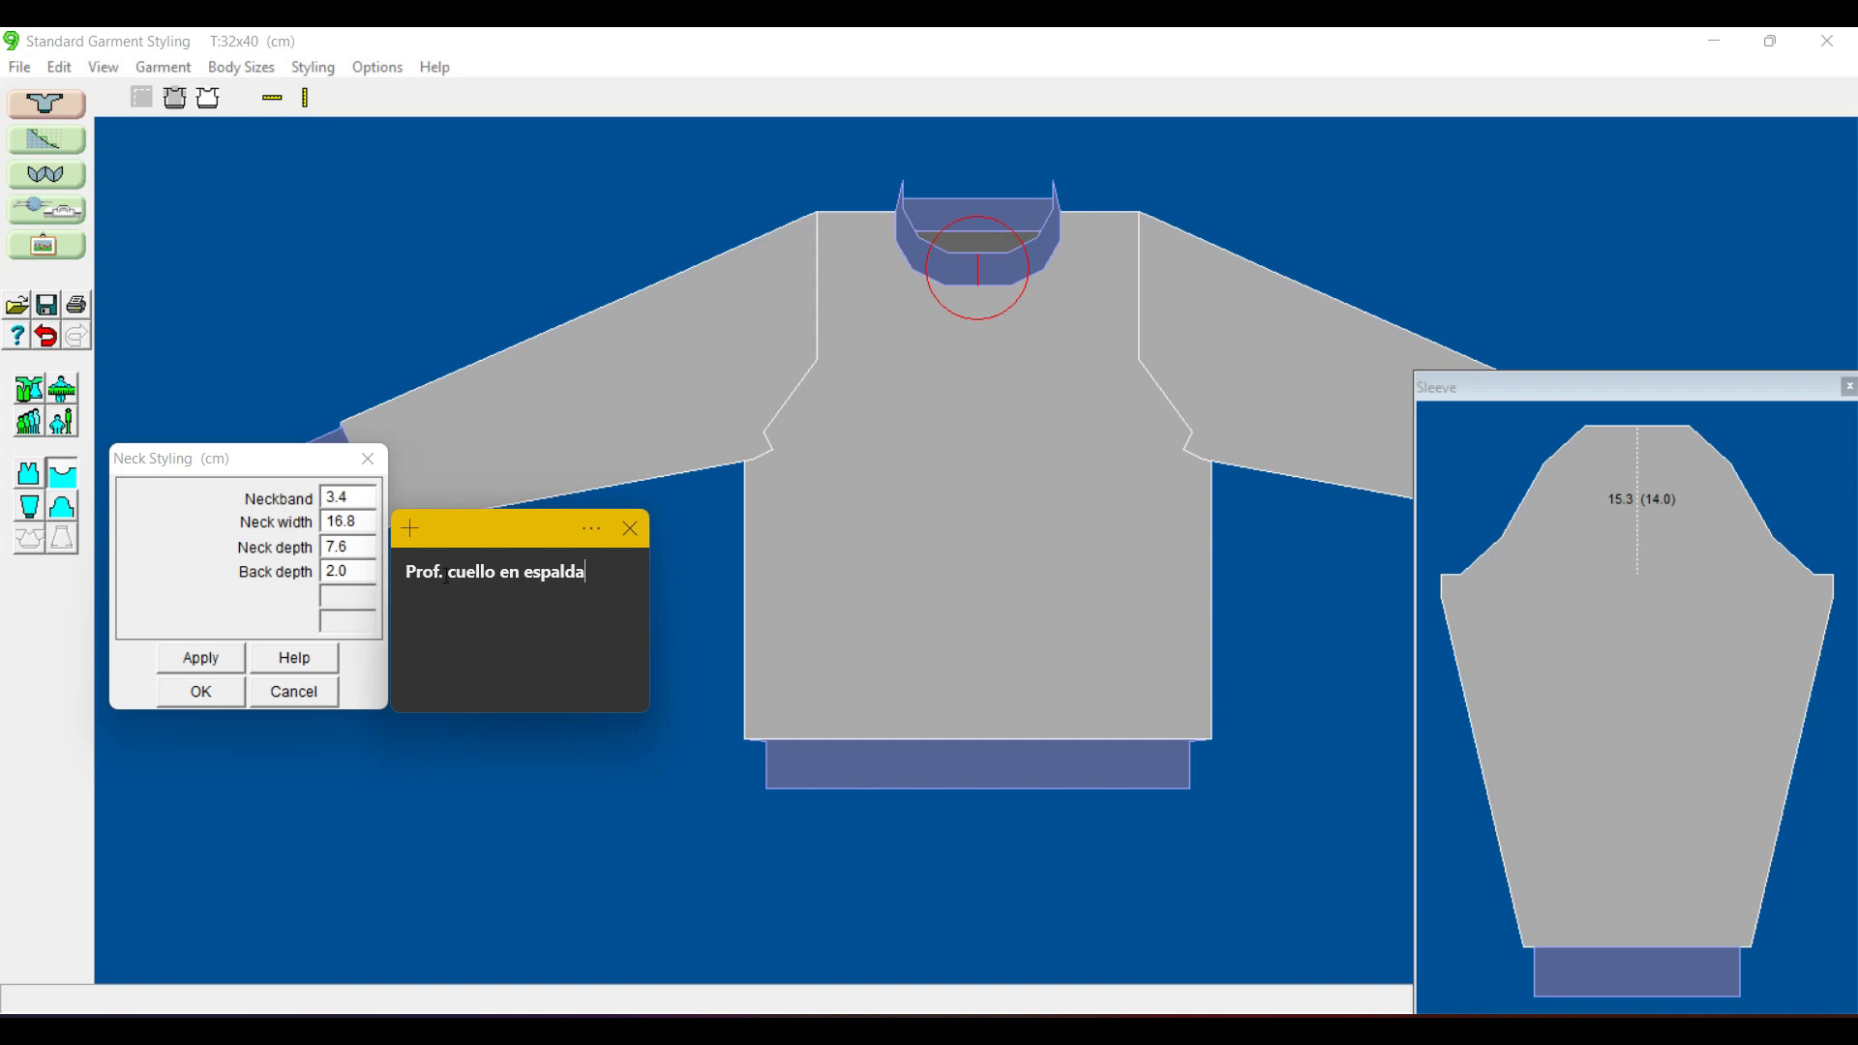
click(351, 570)
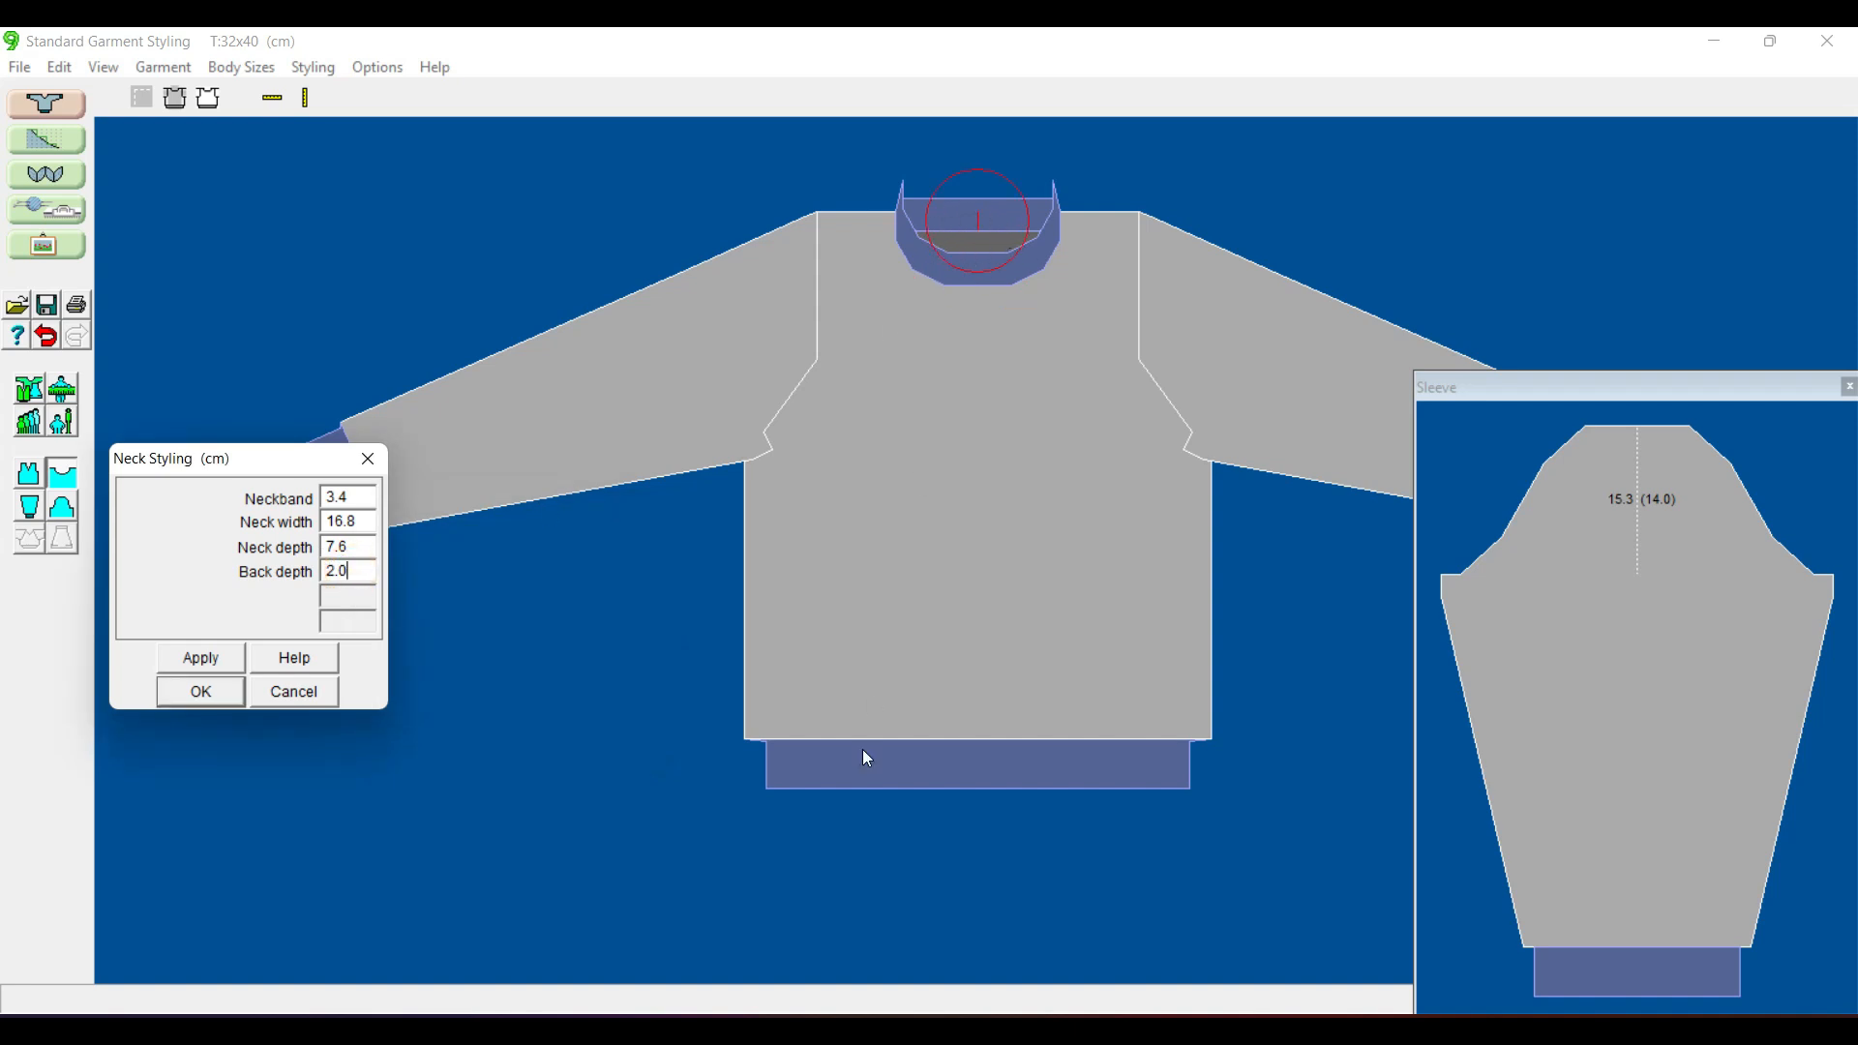
click(301, 694)
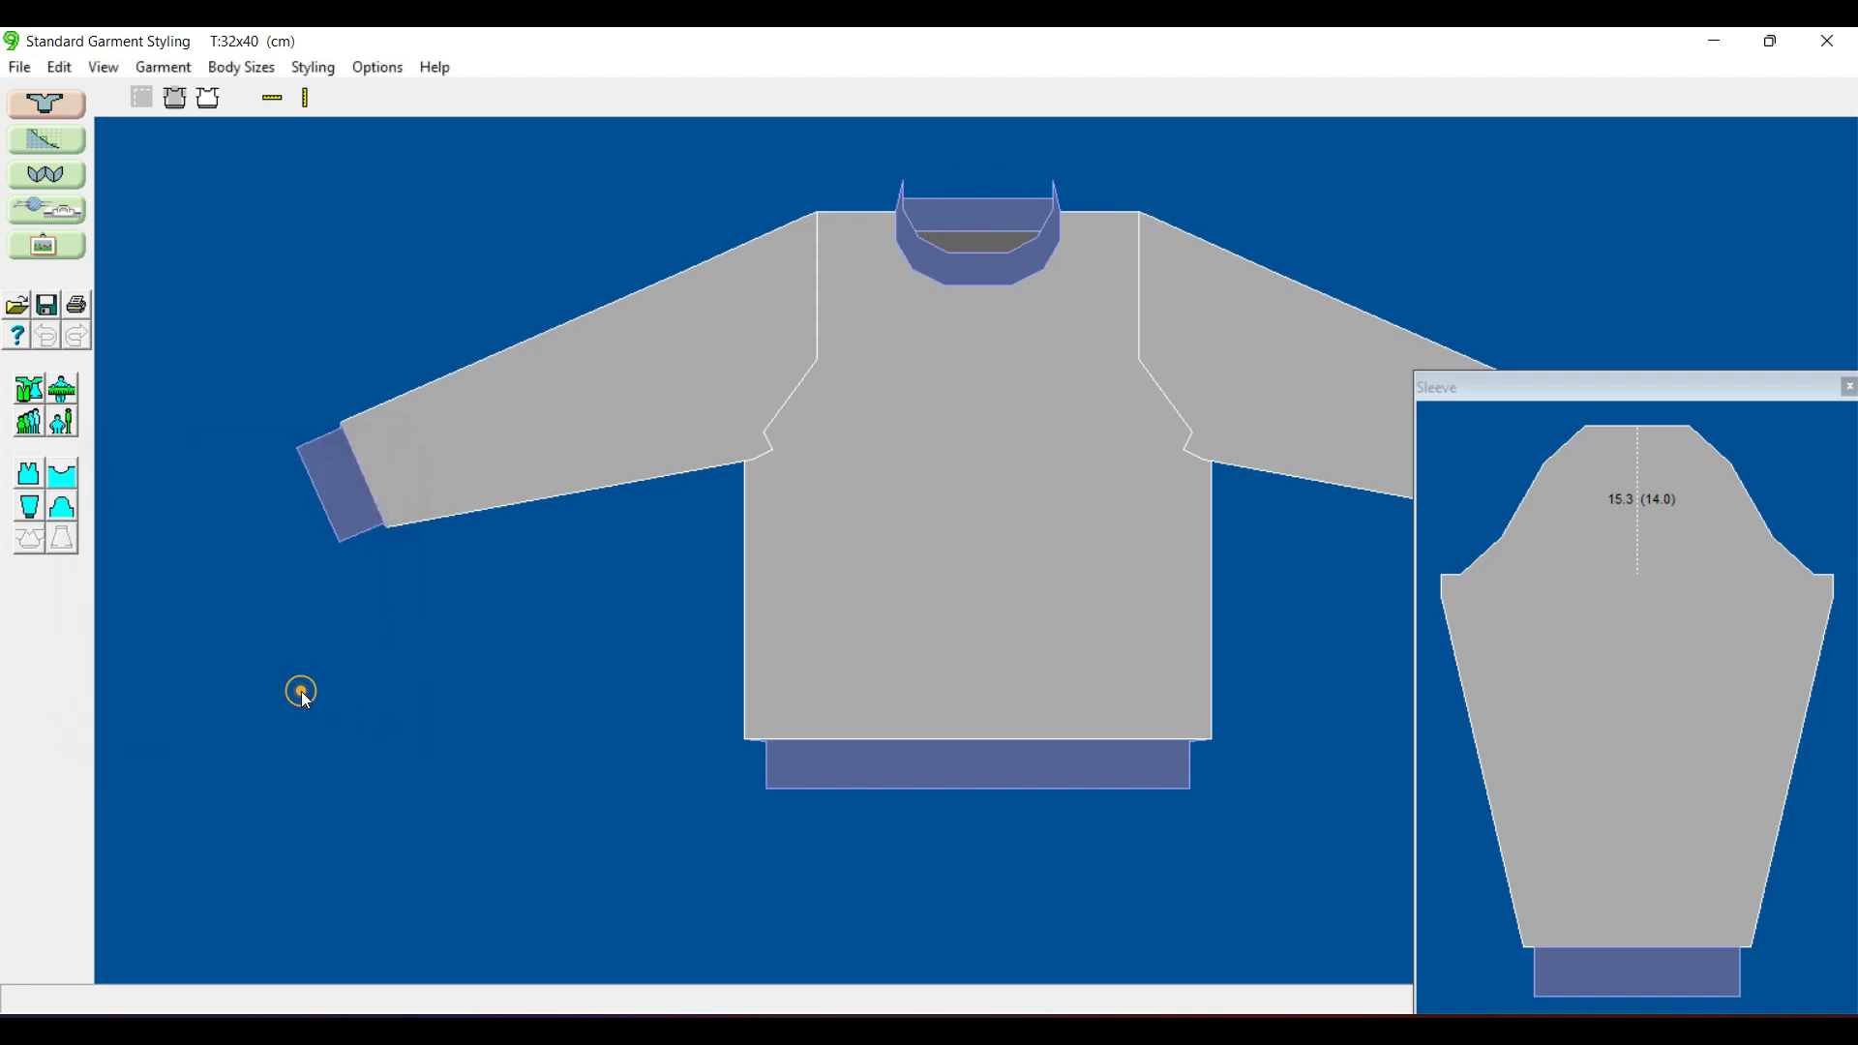
- Check the sleeve styling settings, close them without changes, and open the sleeve head styling
click(29, 507)
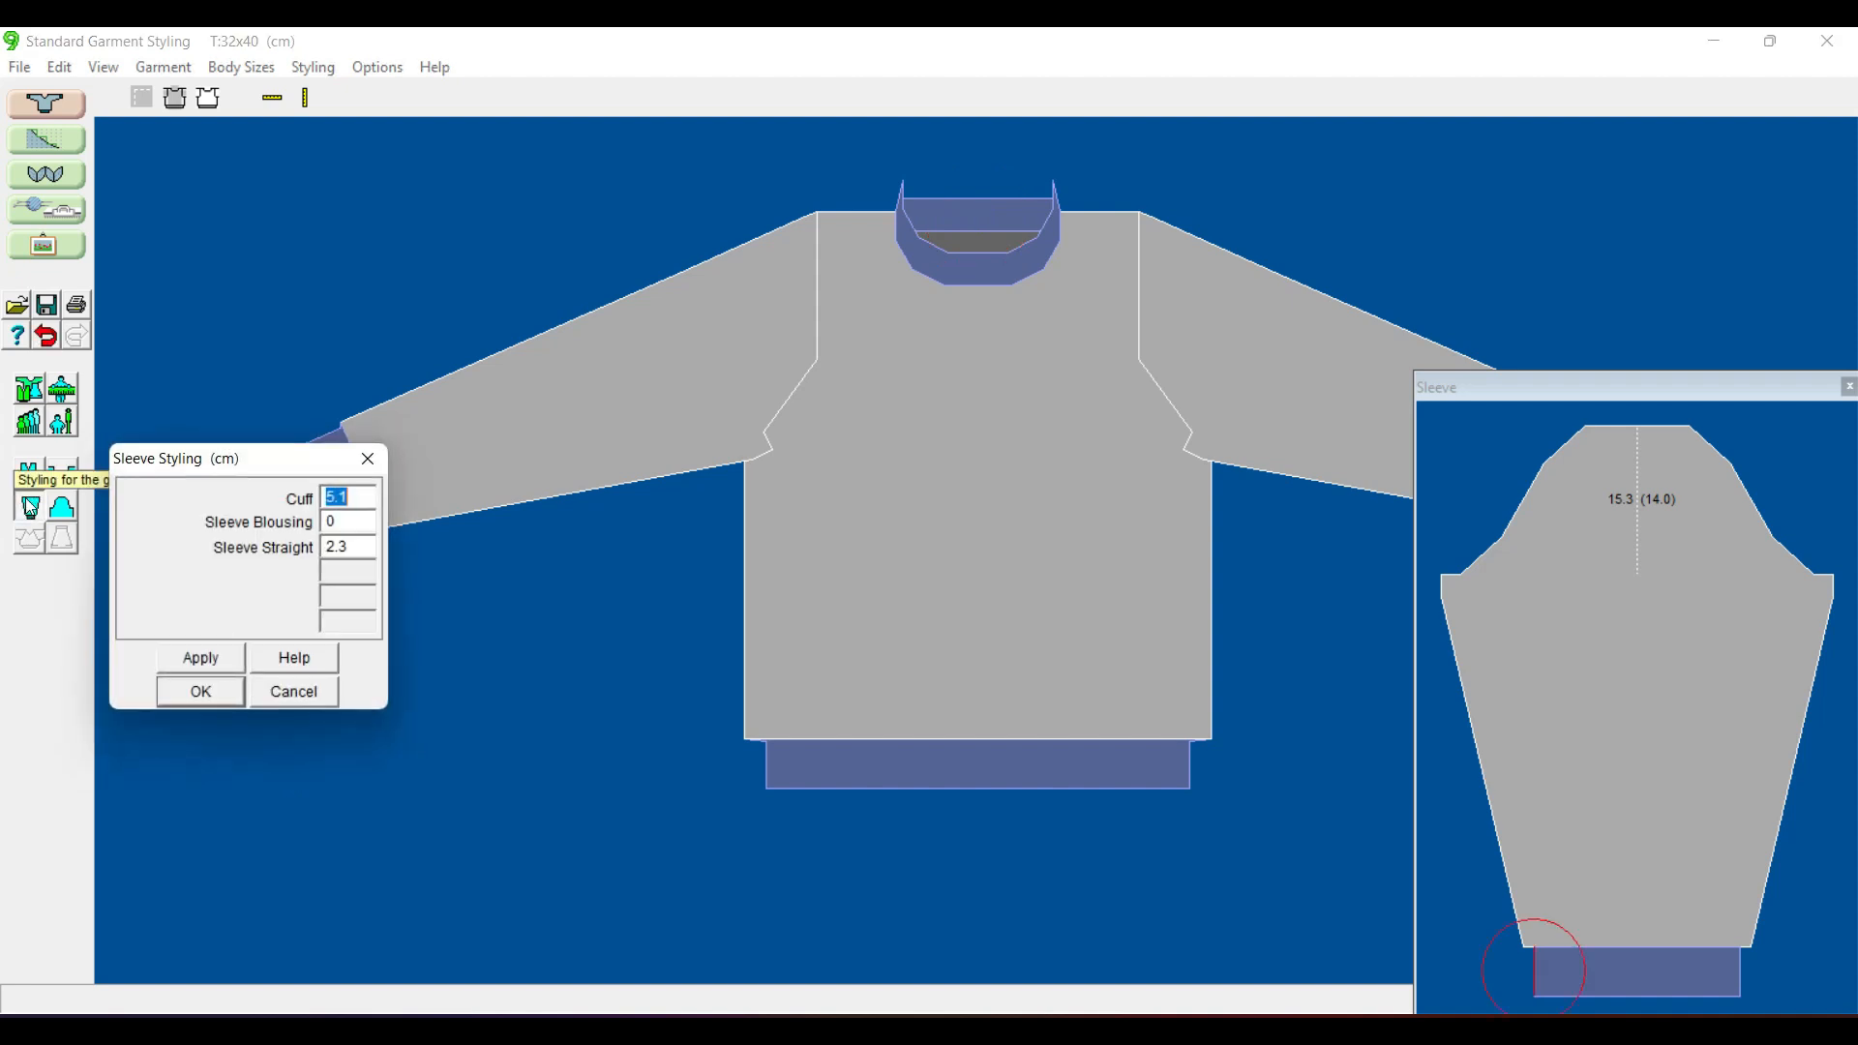
click(292, 690)
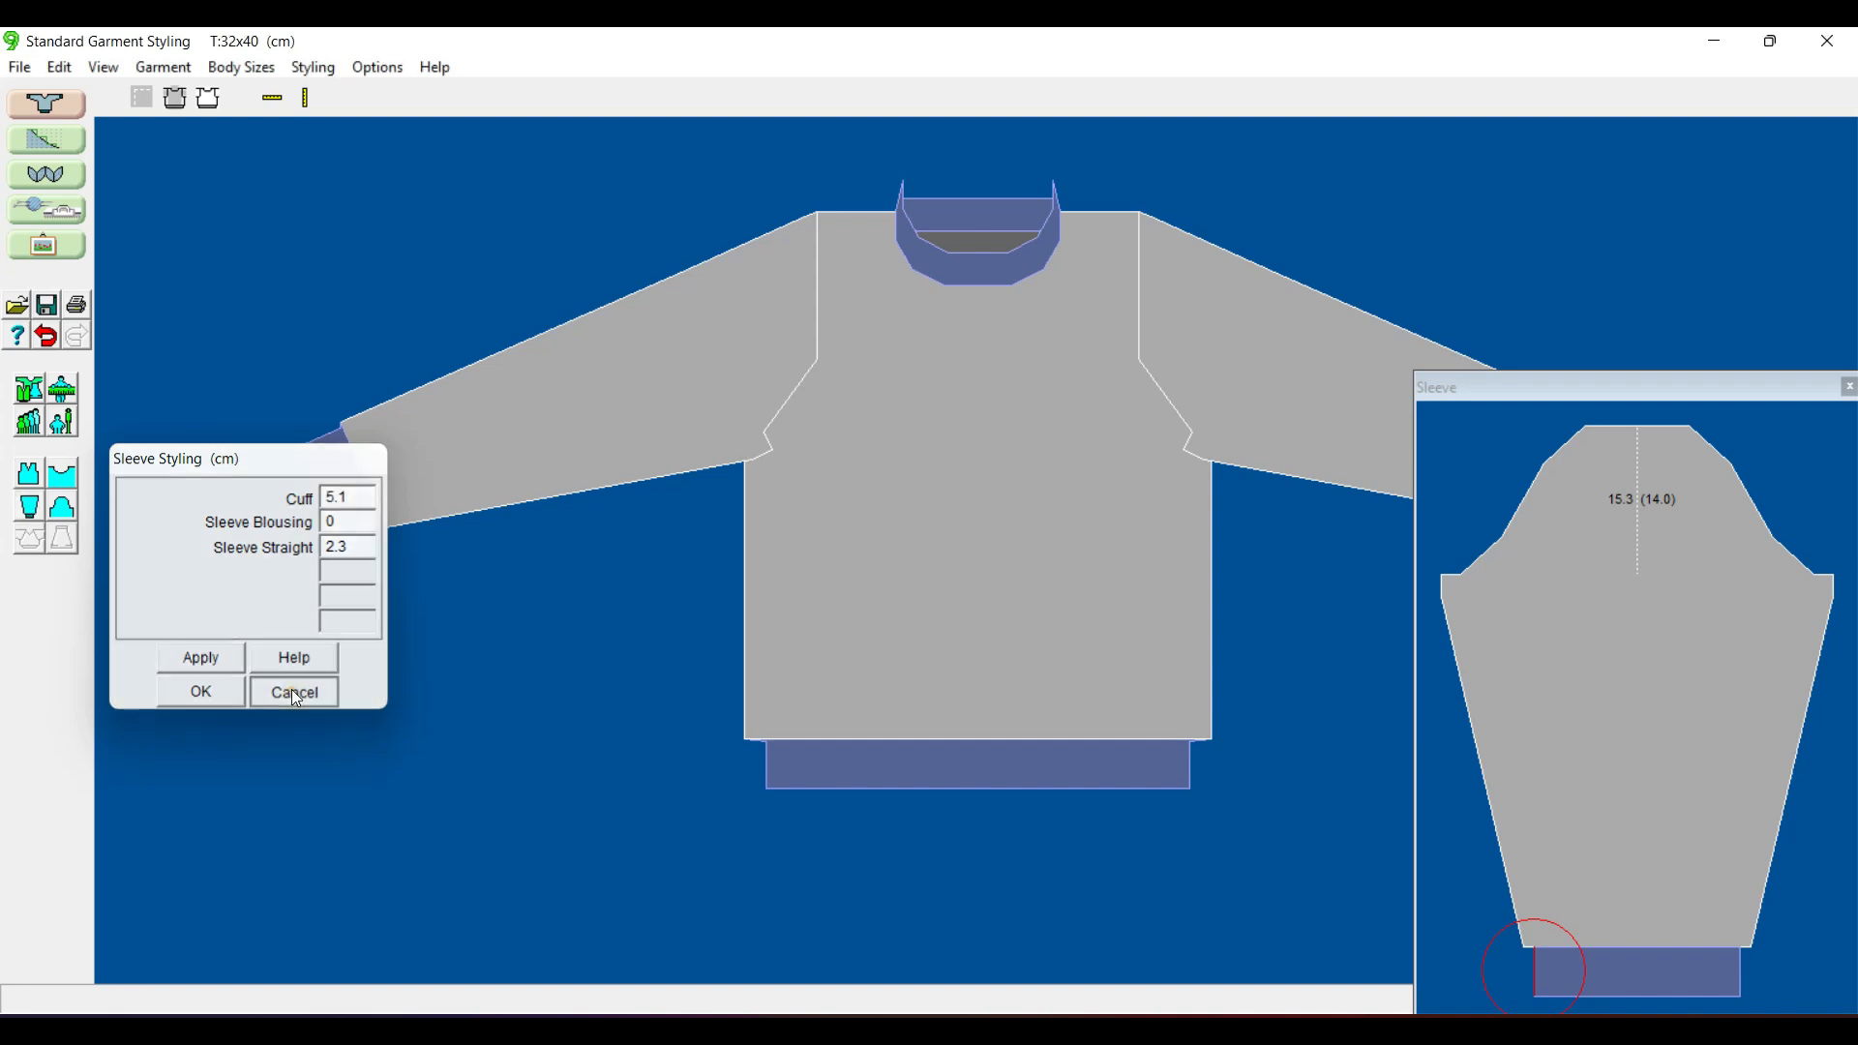
click(59, 510)
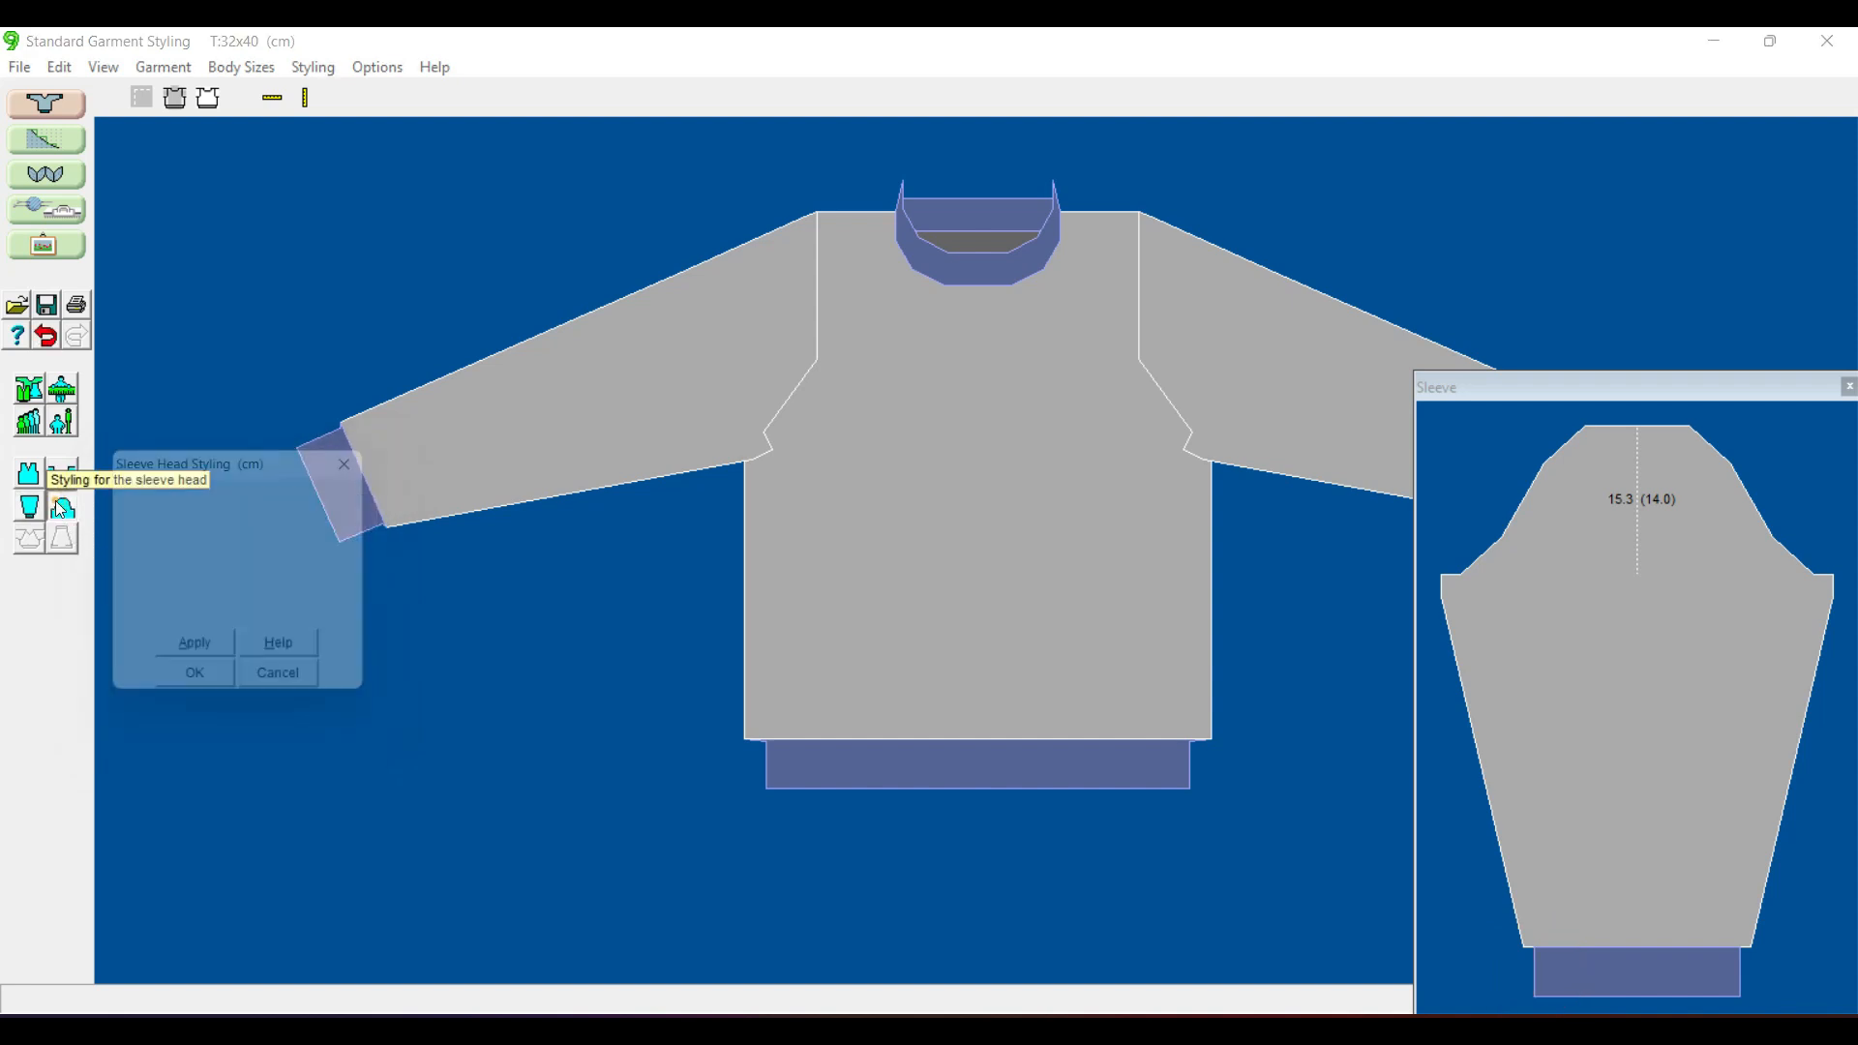
drag(261, 465, 255, 590)
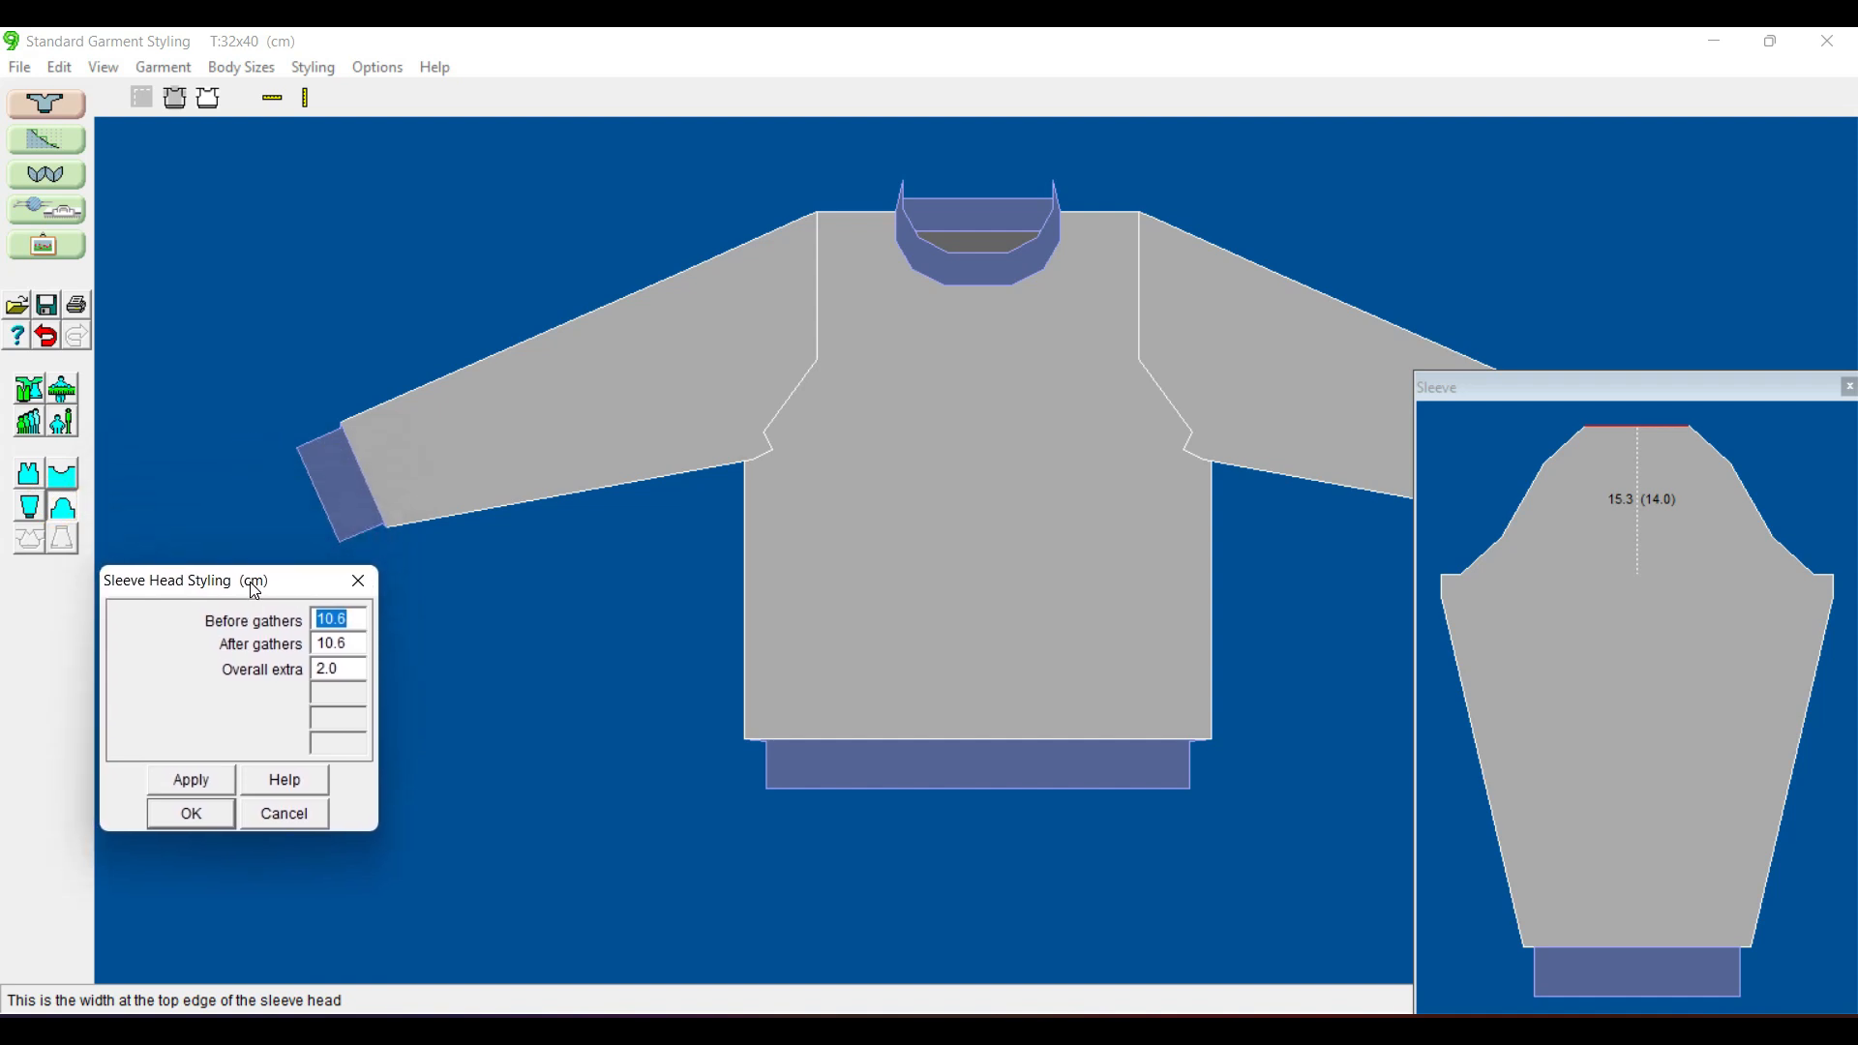
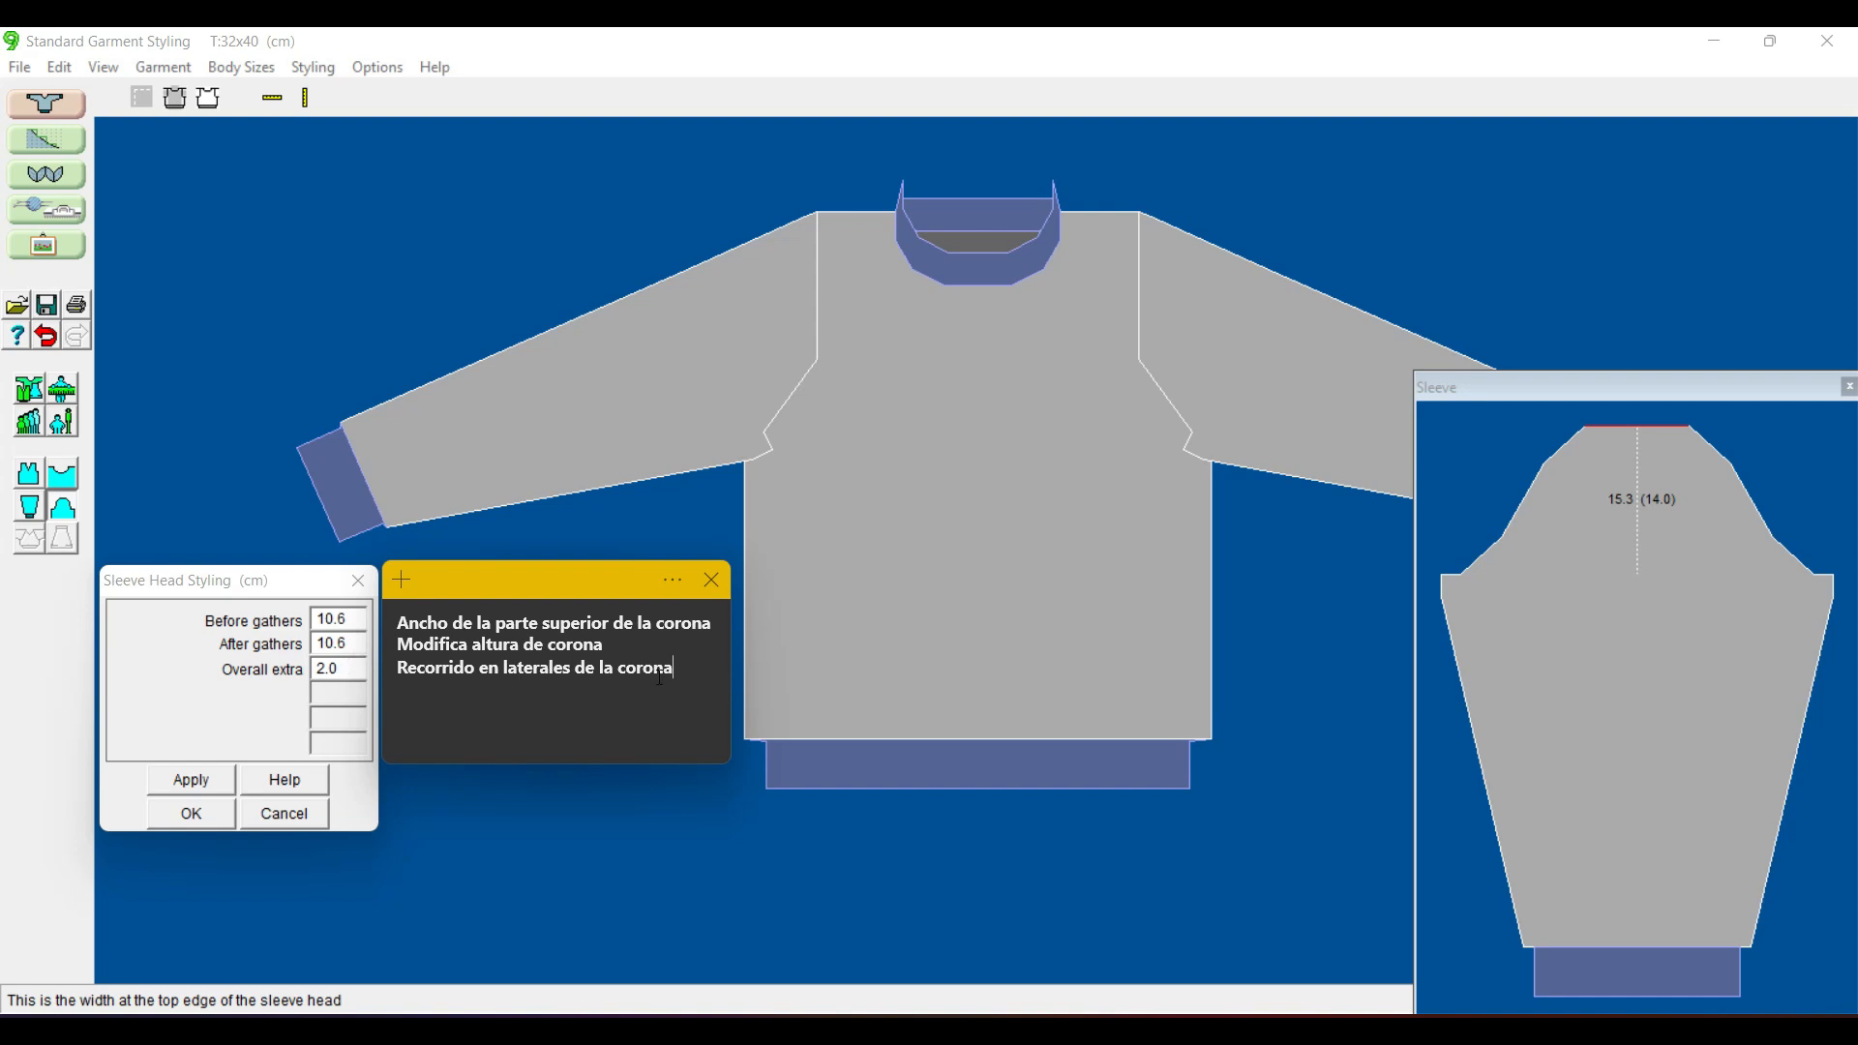
- Try sleeve head widths before gathers of 10 cm and 3 cm
click(292, 592)
click(353, 613)
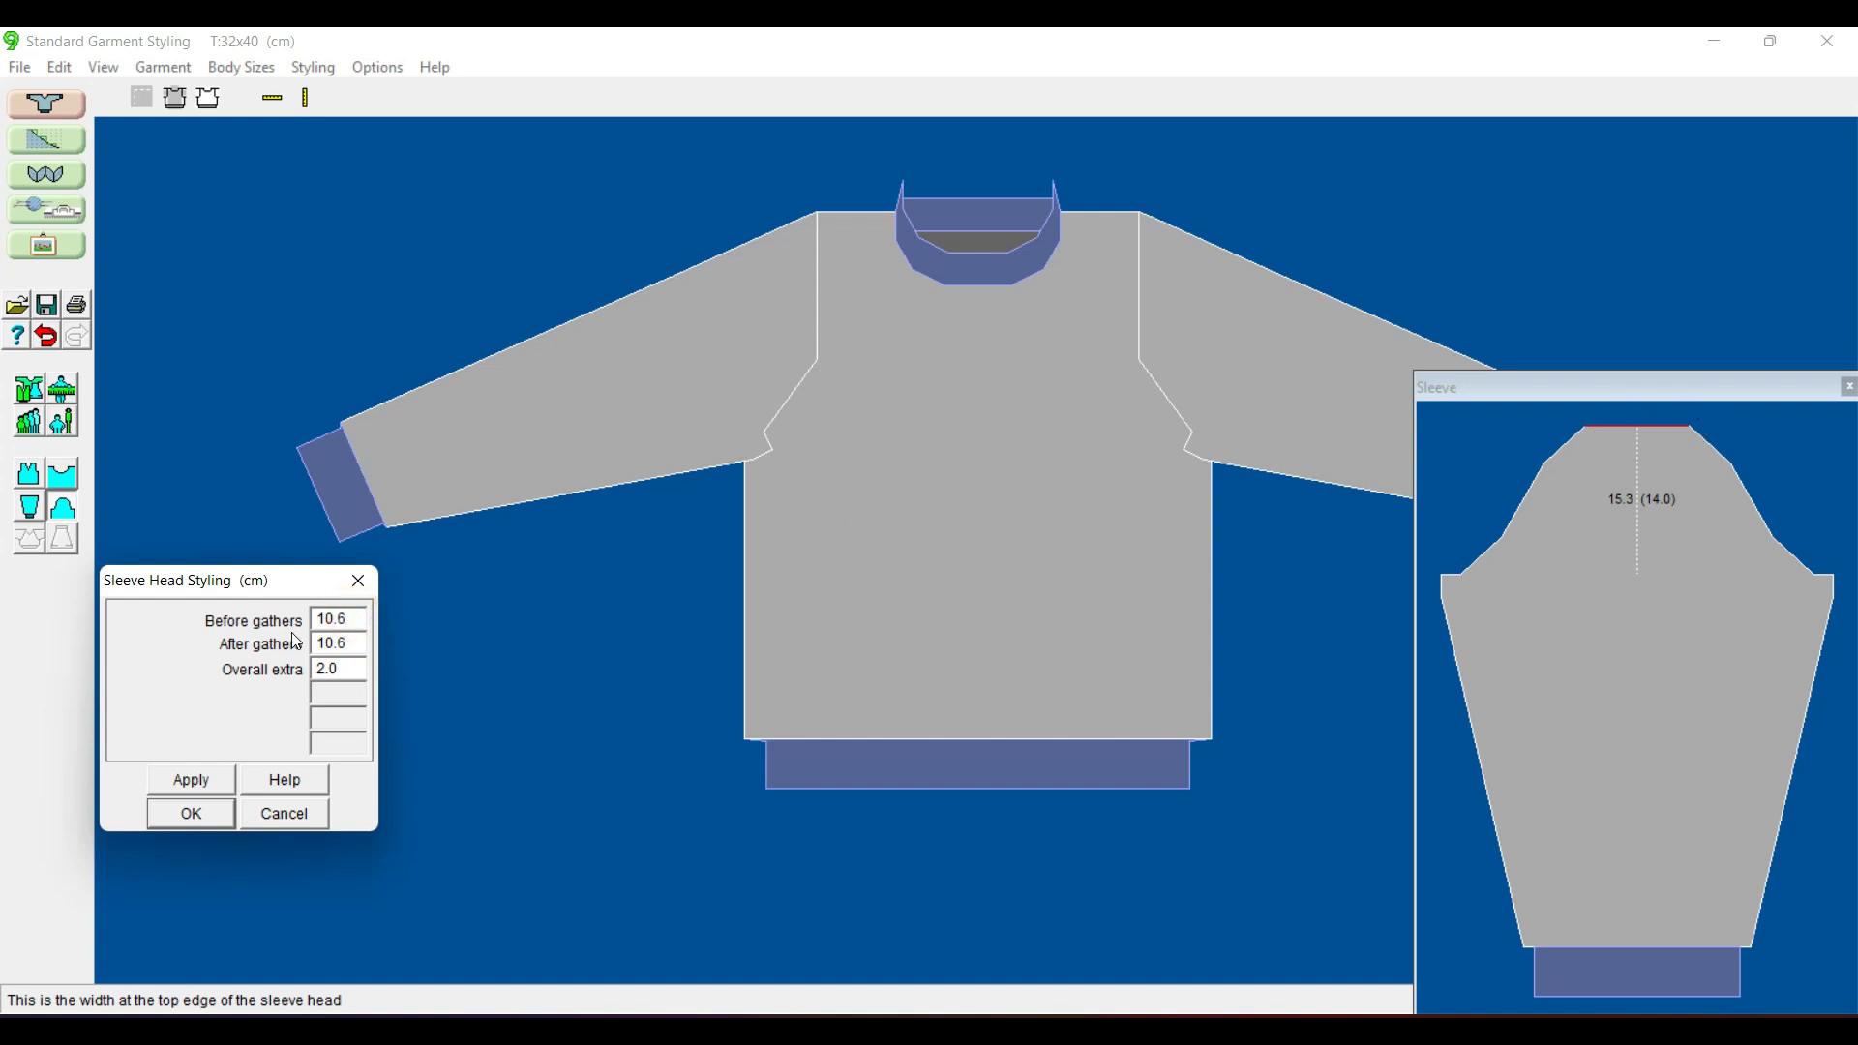
drag(360, 619, 318, 620)
text(10)
click(366, 643)
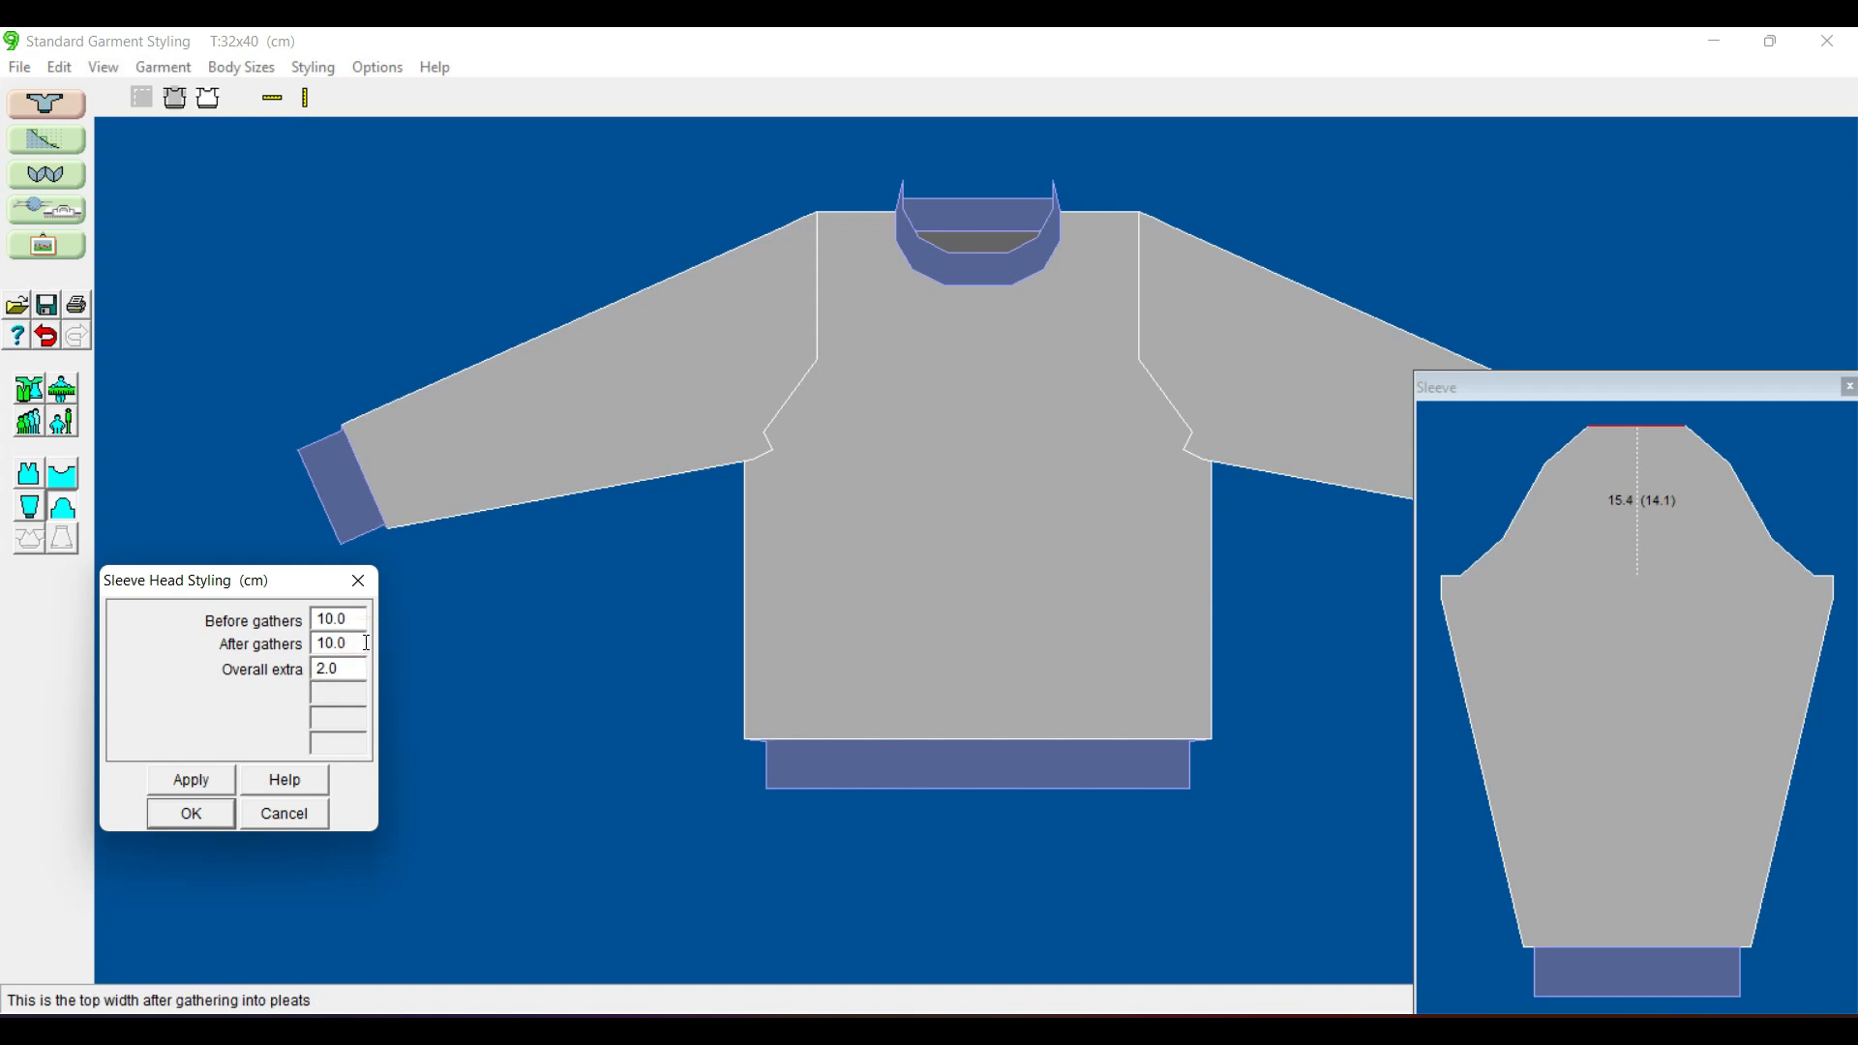
double_click(356, 619)
text(3)
click(355, 641)
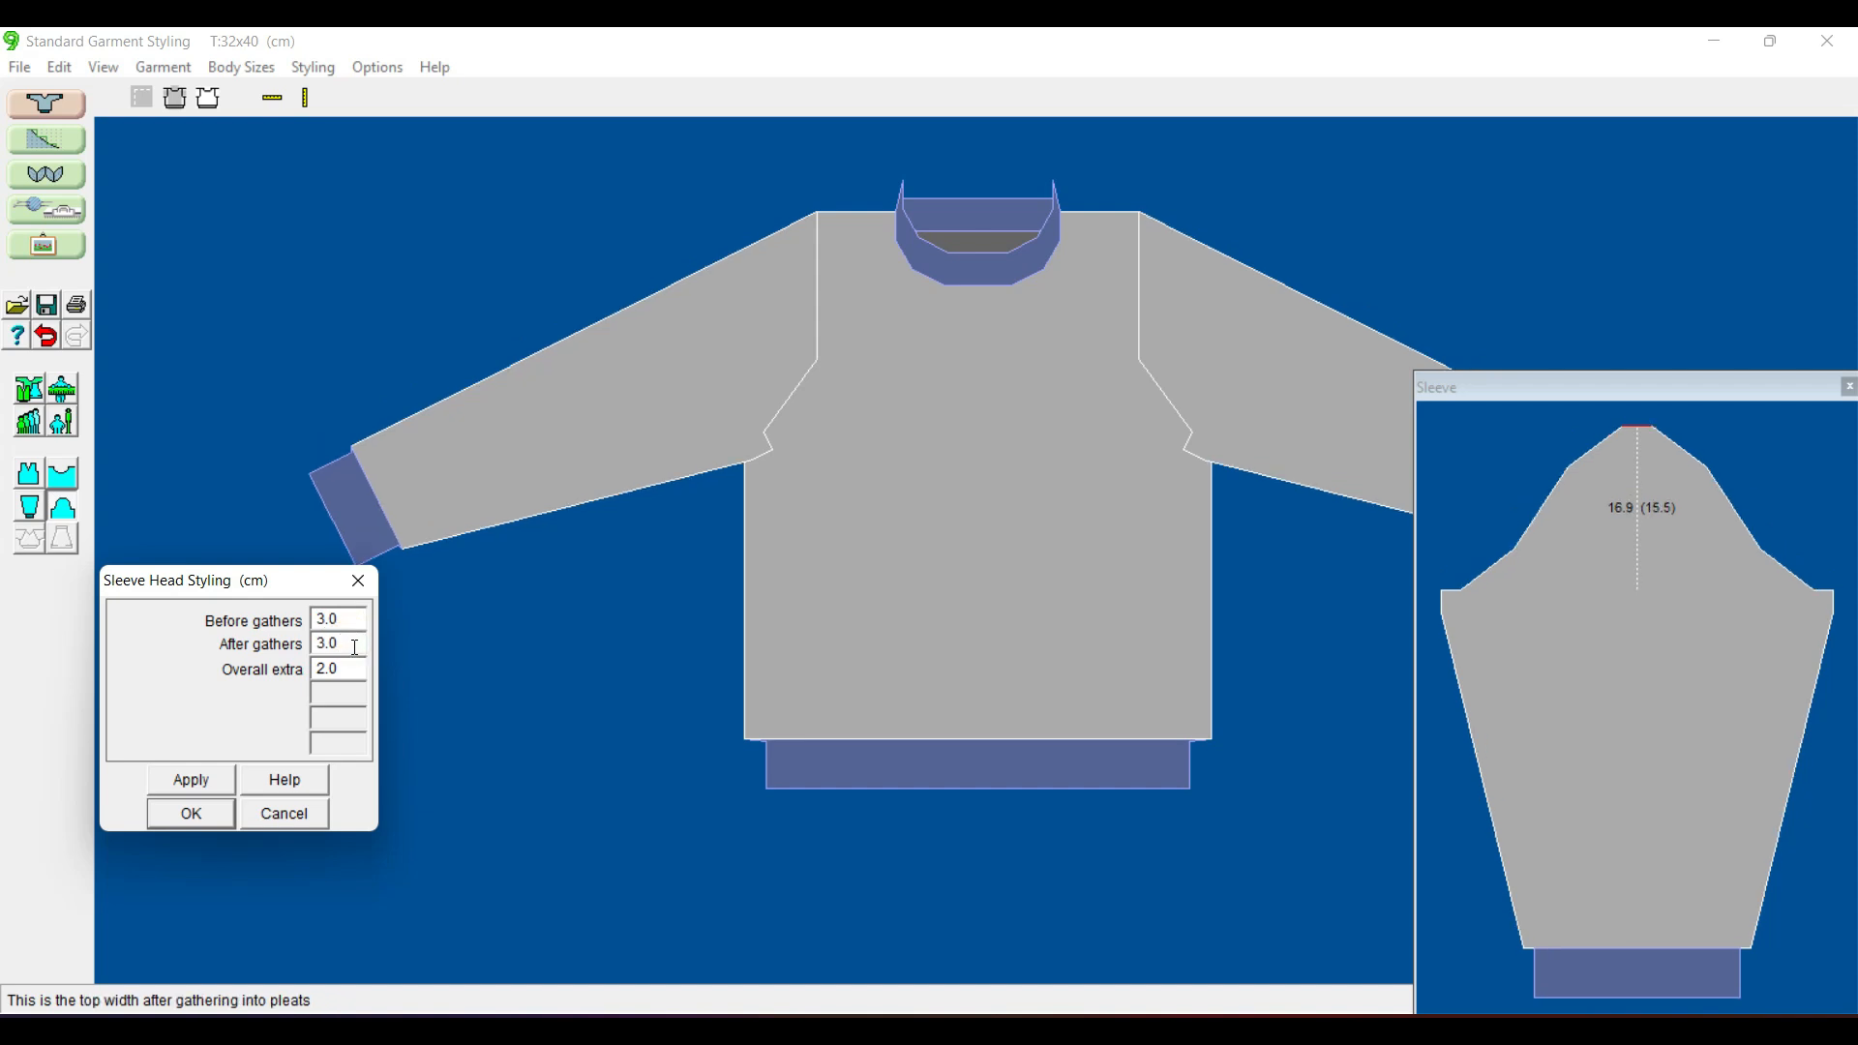
- Set the sleeve head width before gathers to 6 cm and apply it, and raise it to 8 cm
double_click(353, 620)
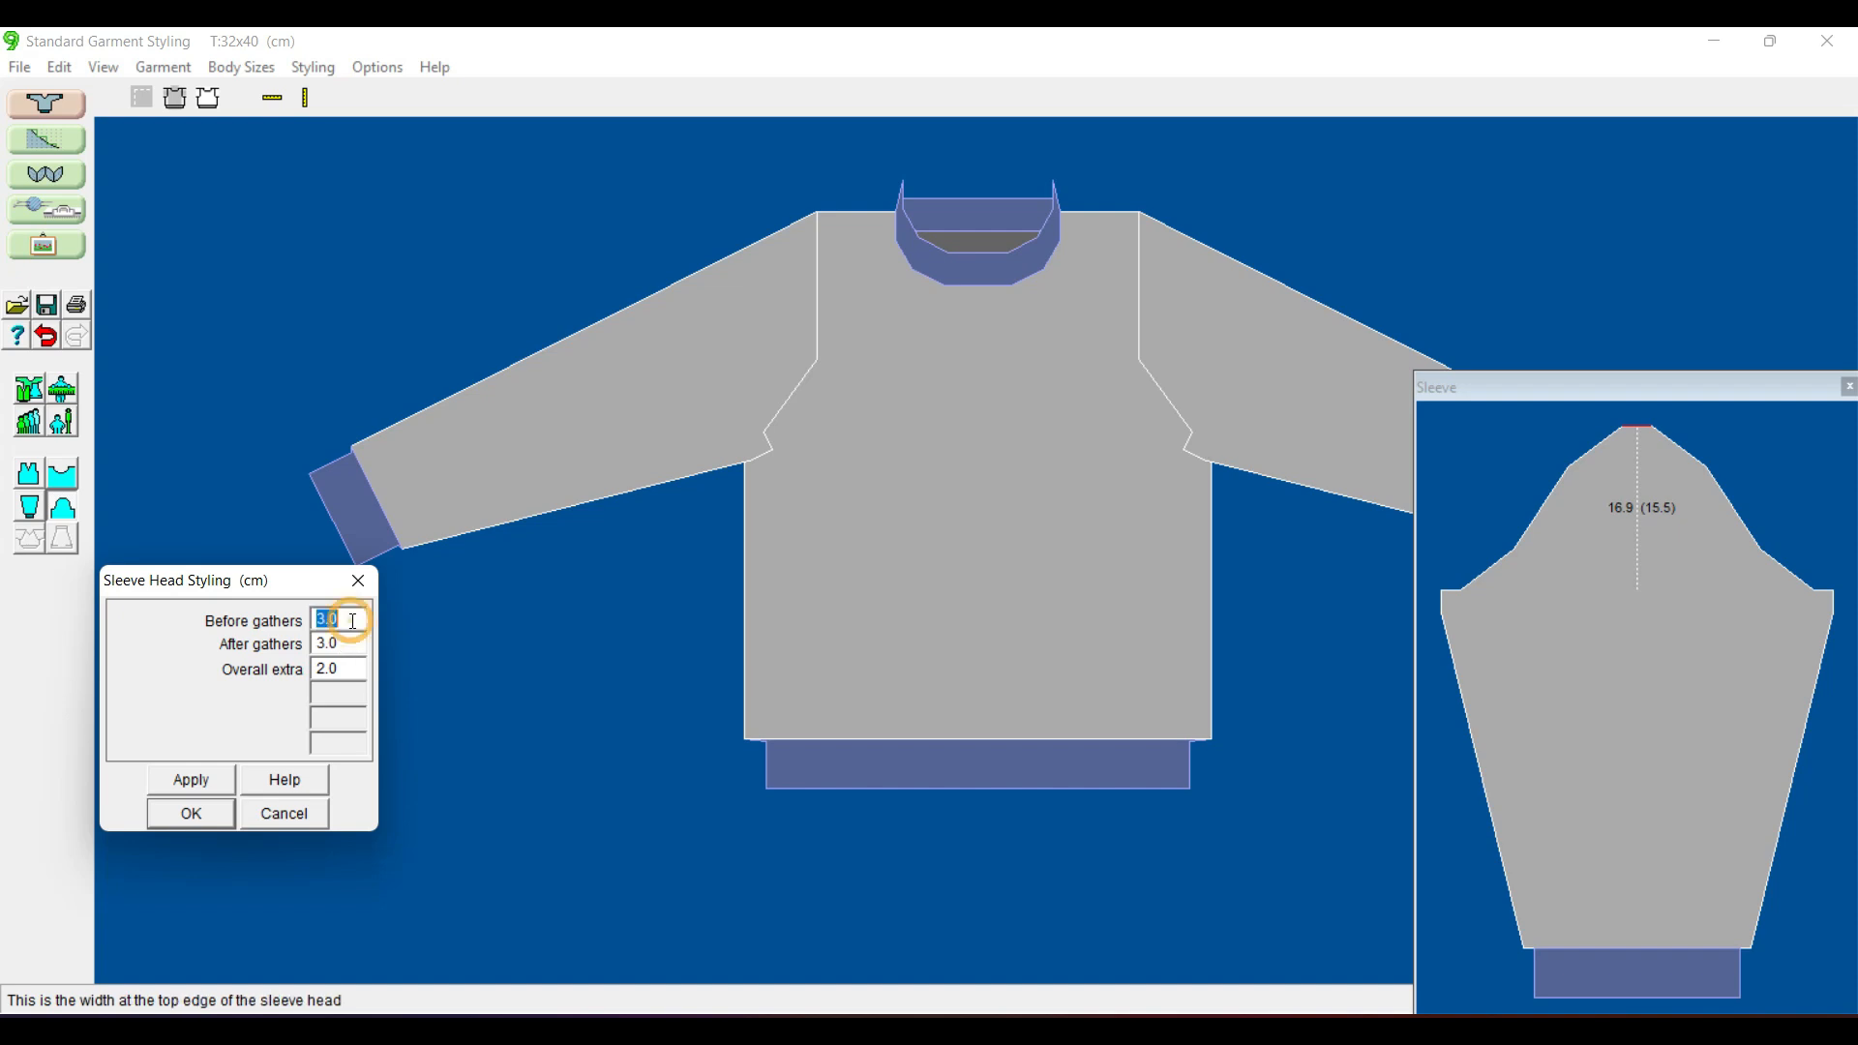
text(6)
click(351, 621)
click(353, 642)
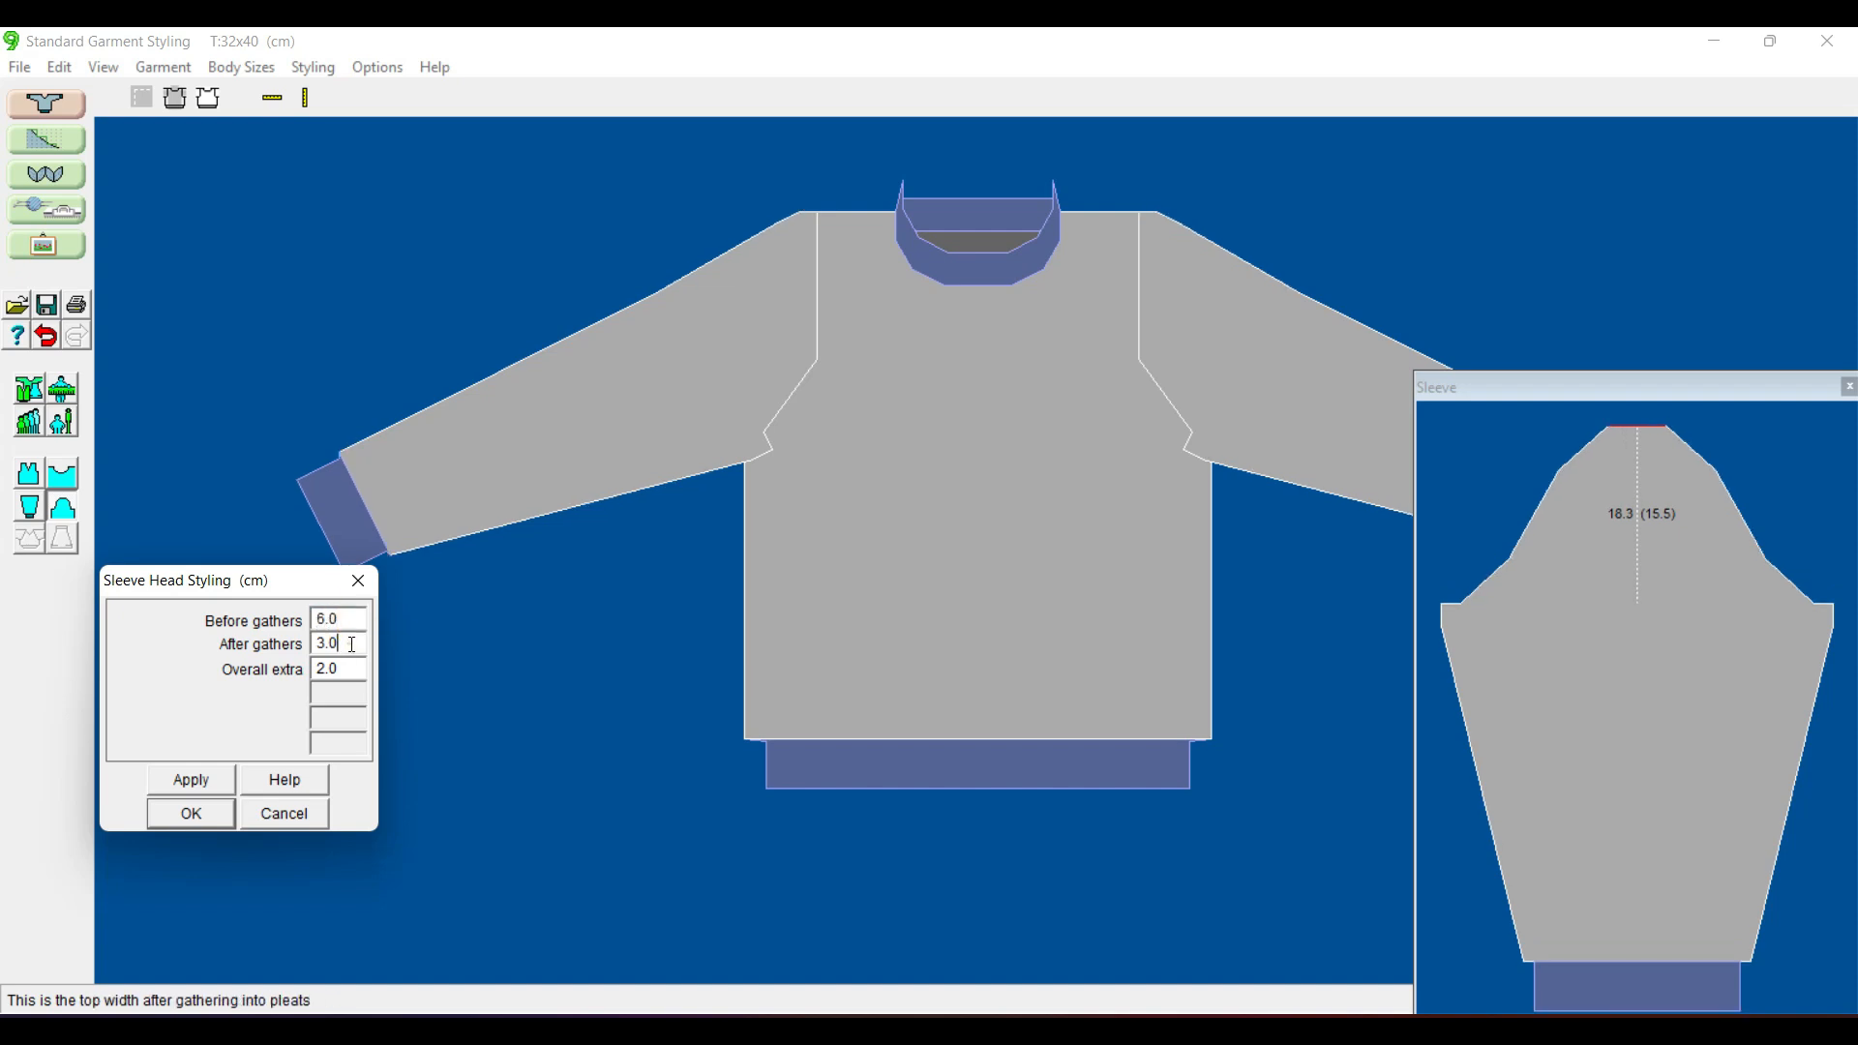
click(184, 781)
double_click(354, 620)
text(8)
click(204, 787)
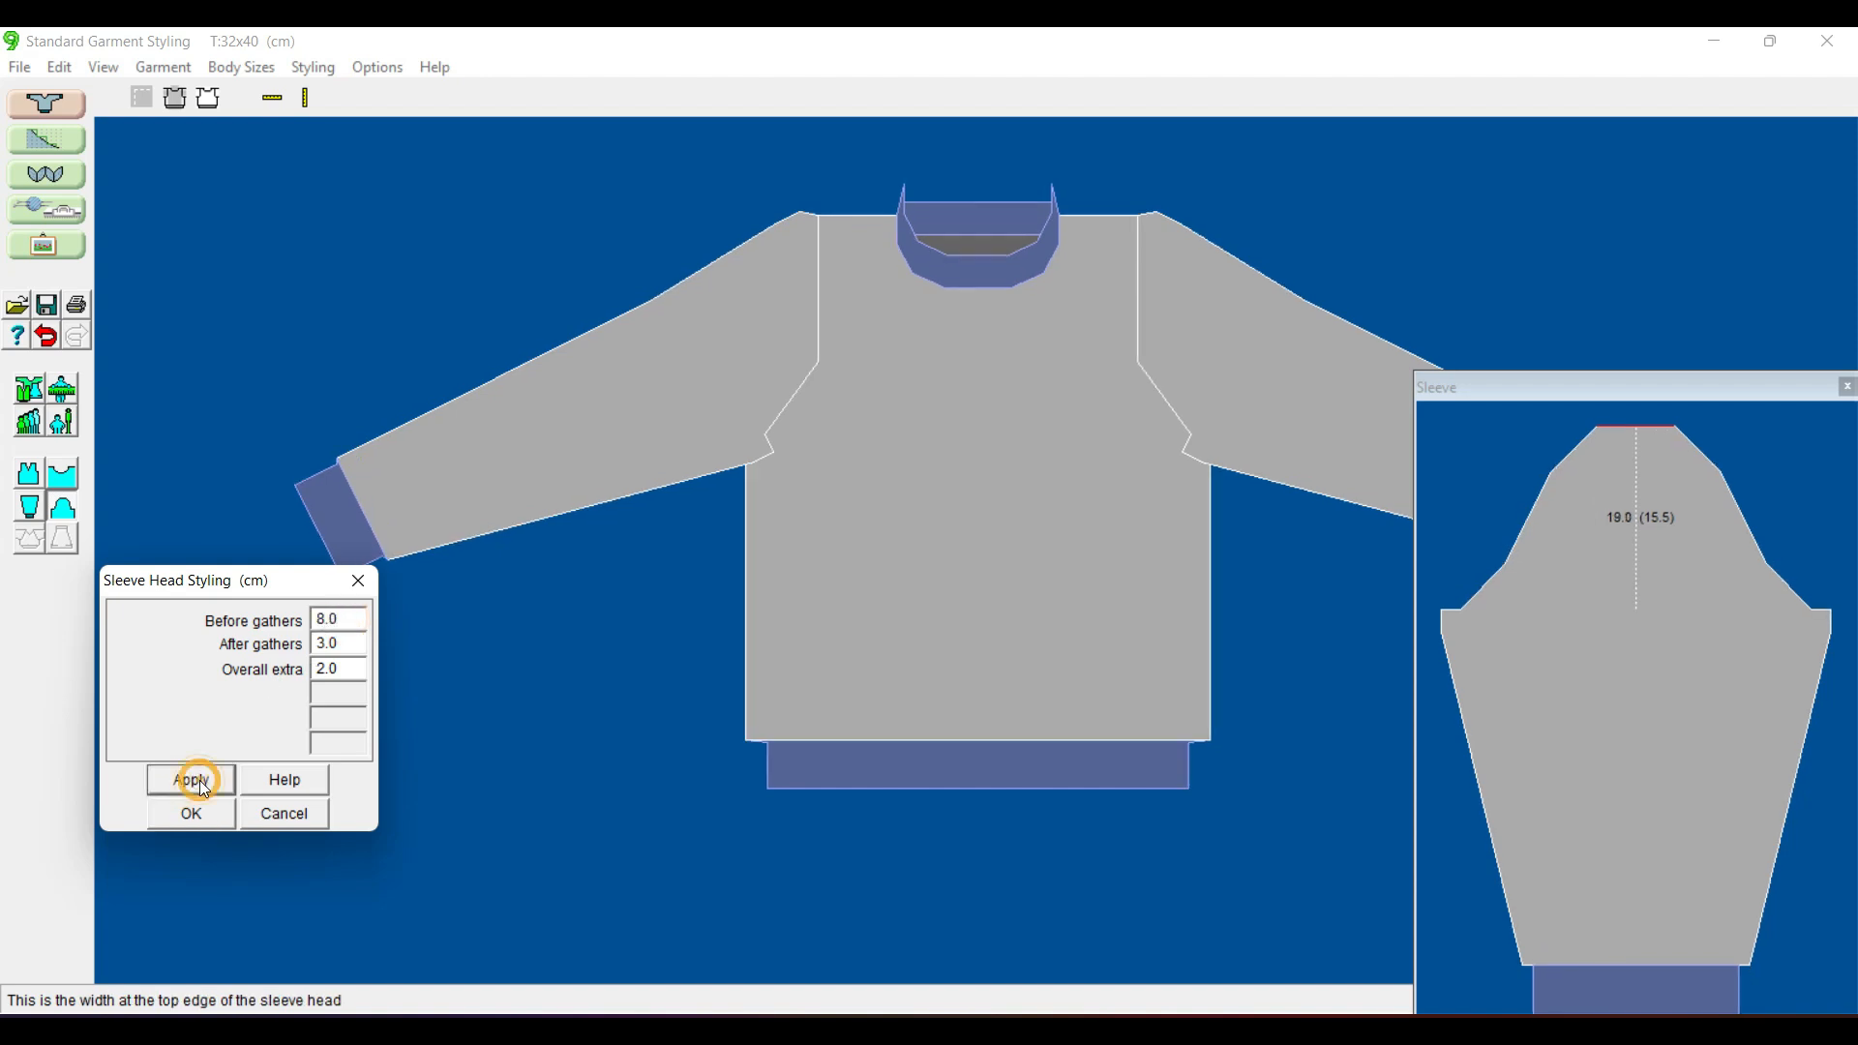
- Set the sleeve head width after gathers to 5 cm and apply it, and reduce it to 2 cm
click(346, 644)
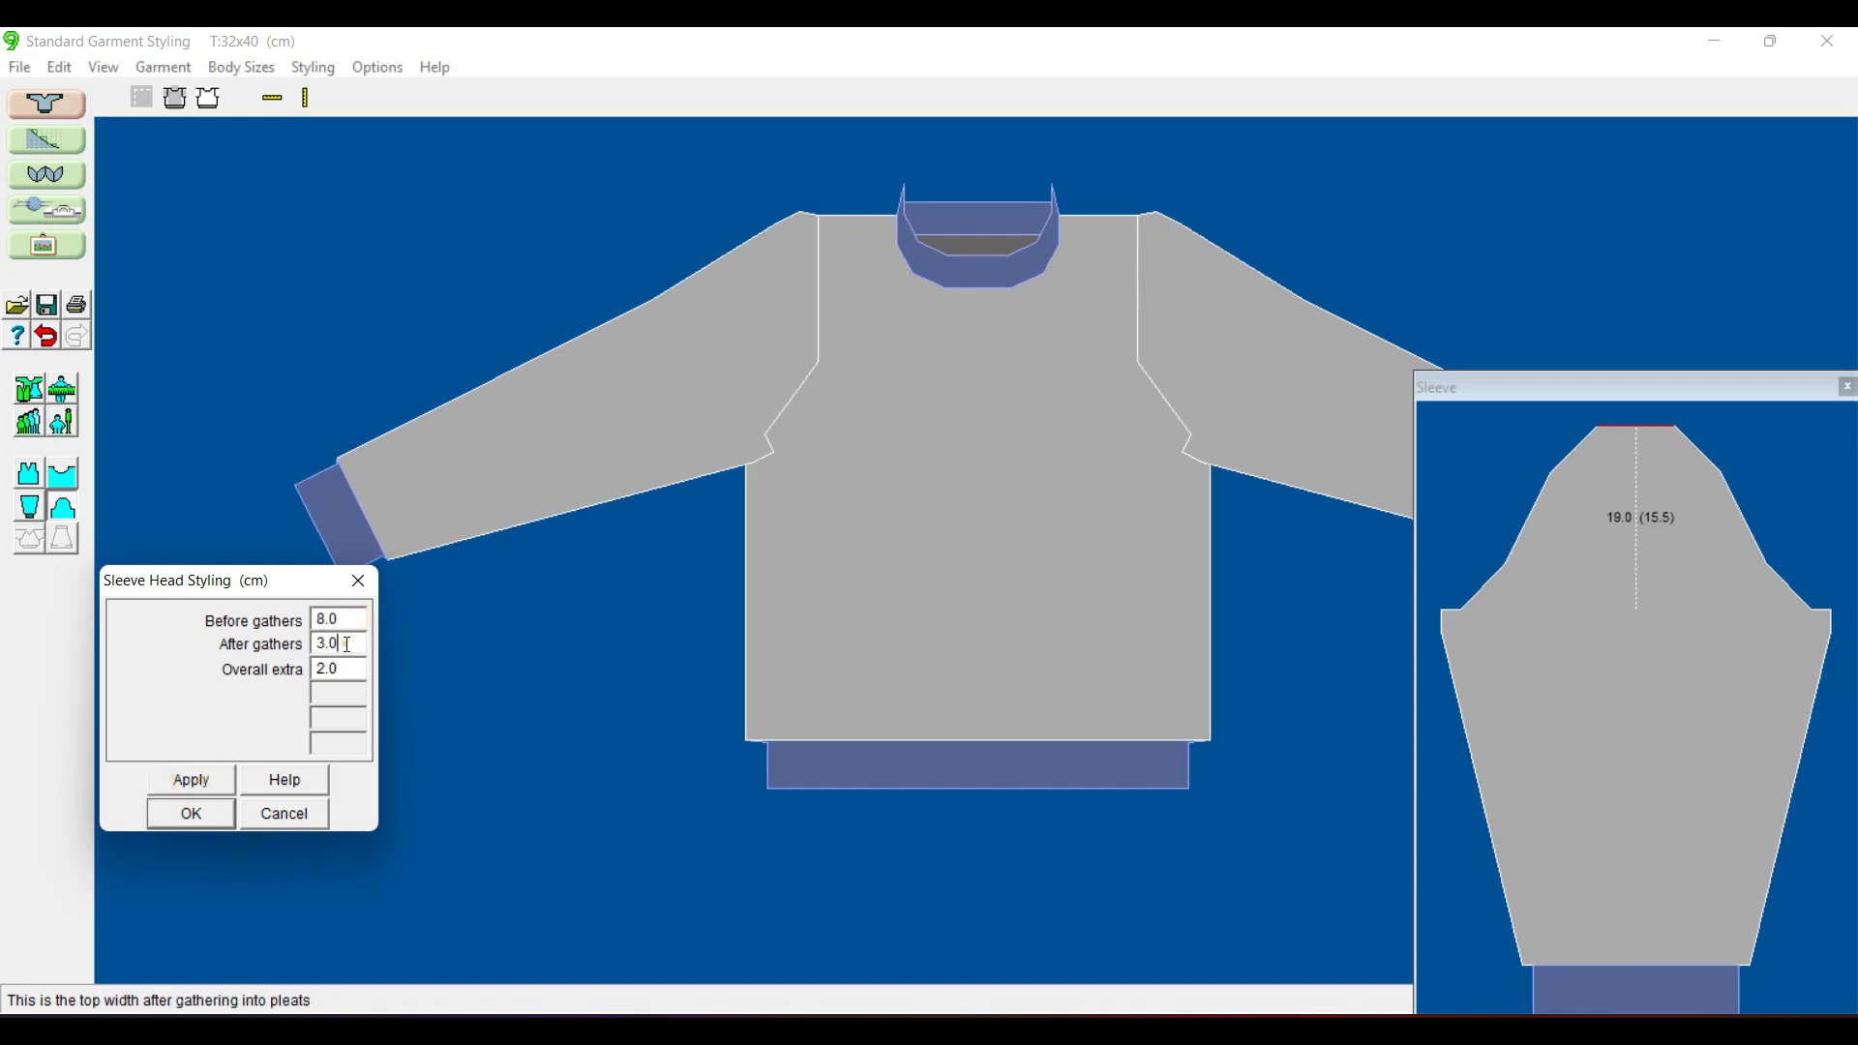
double_click(344, 644)
text(5)
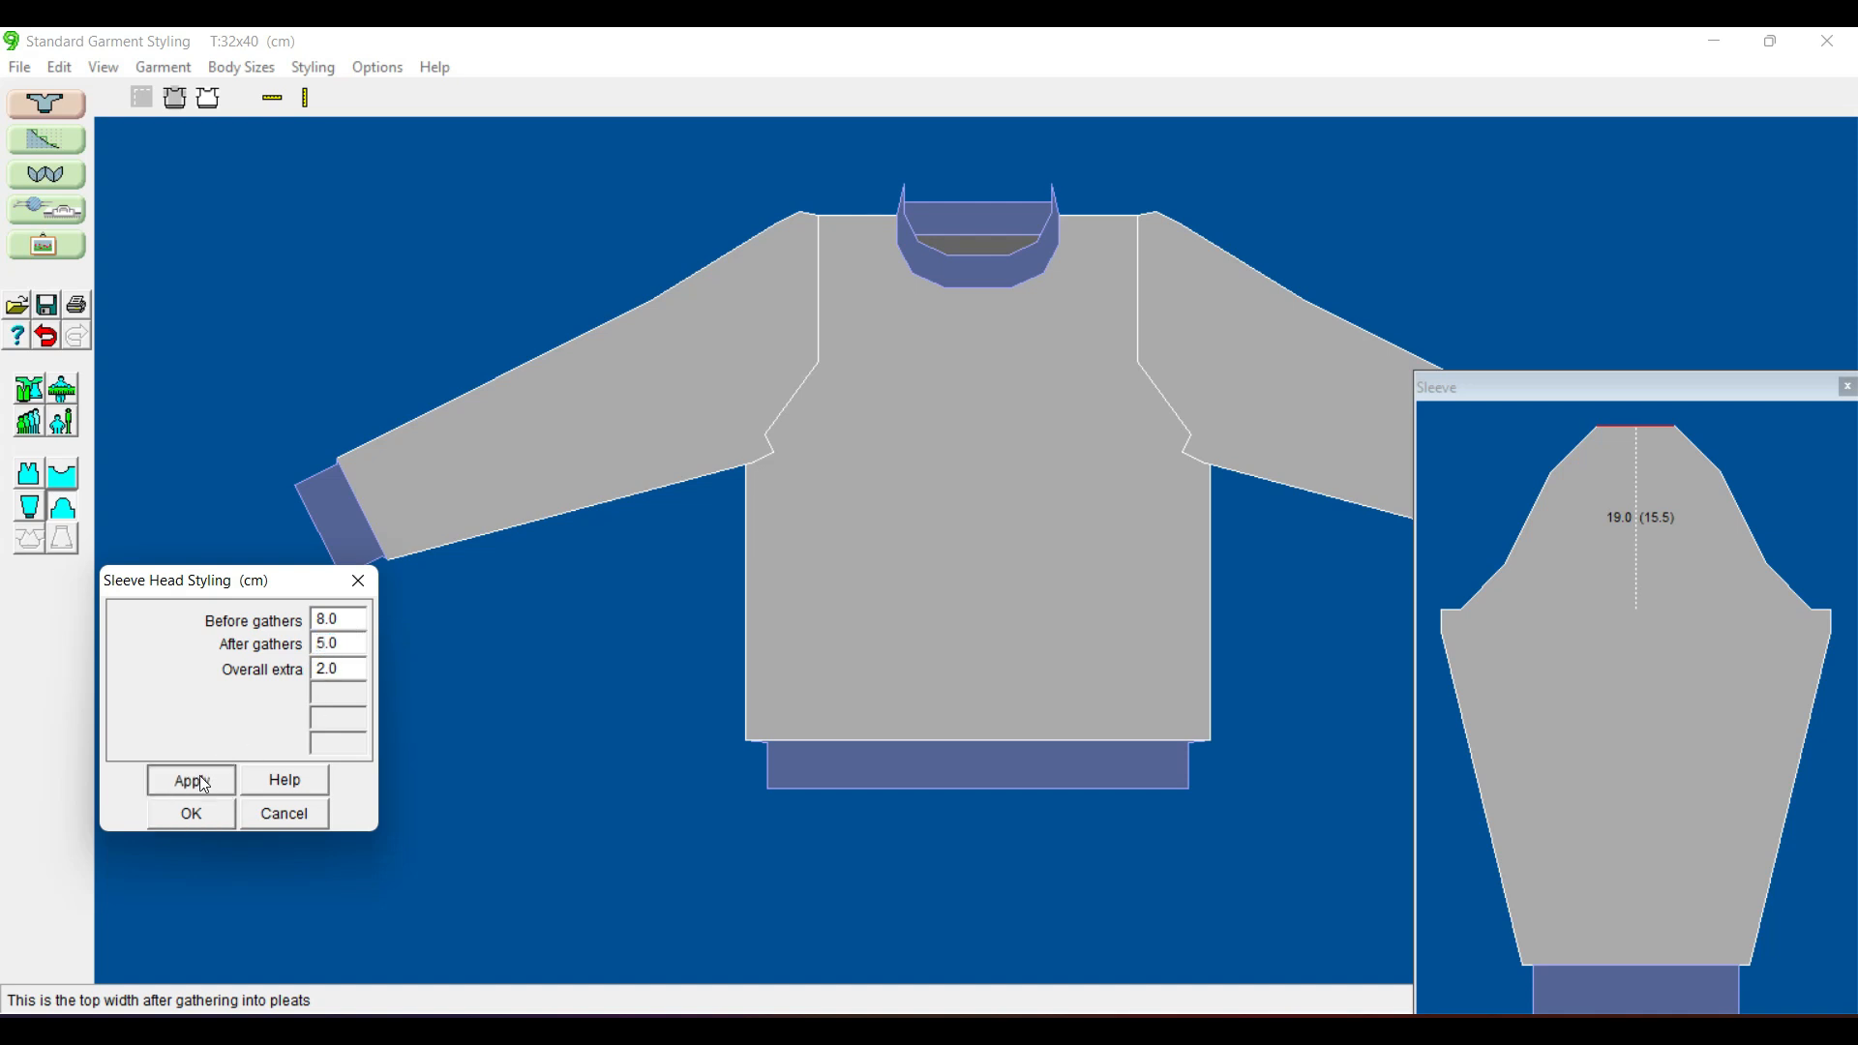
click(189, 778)
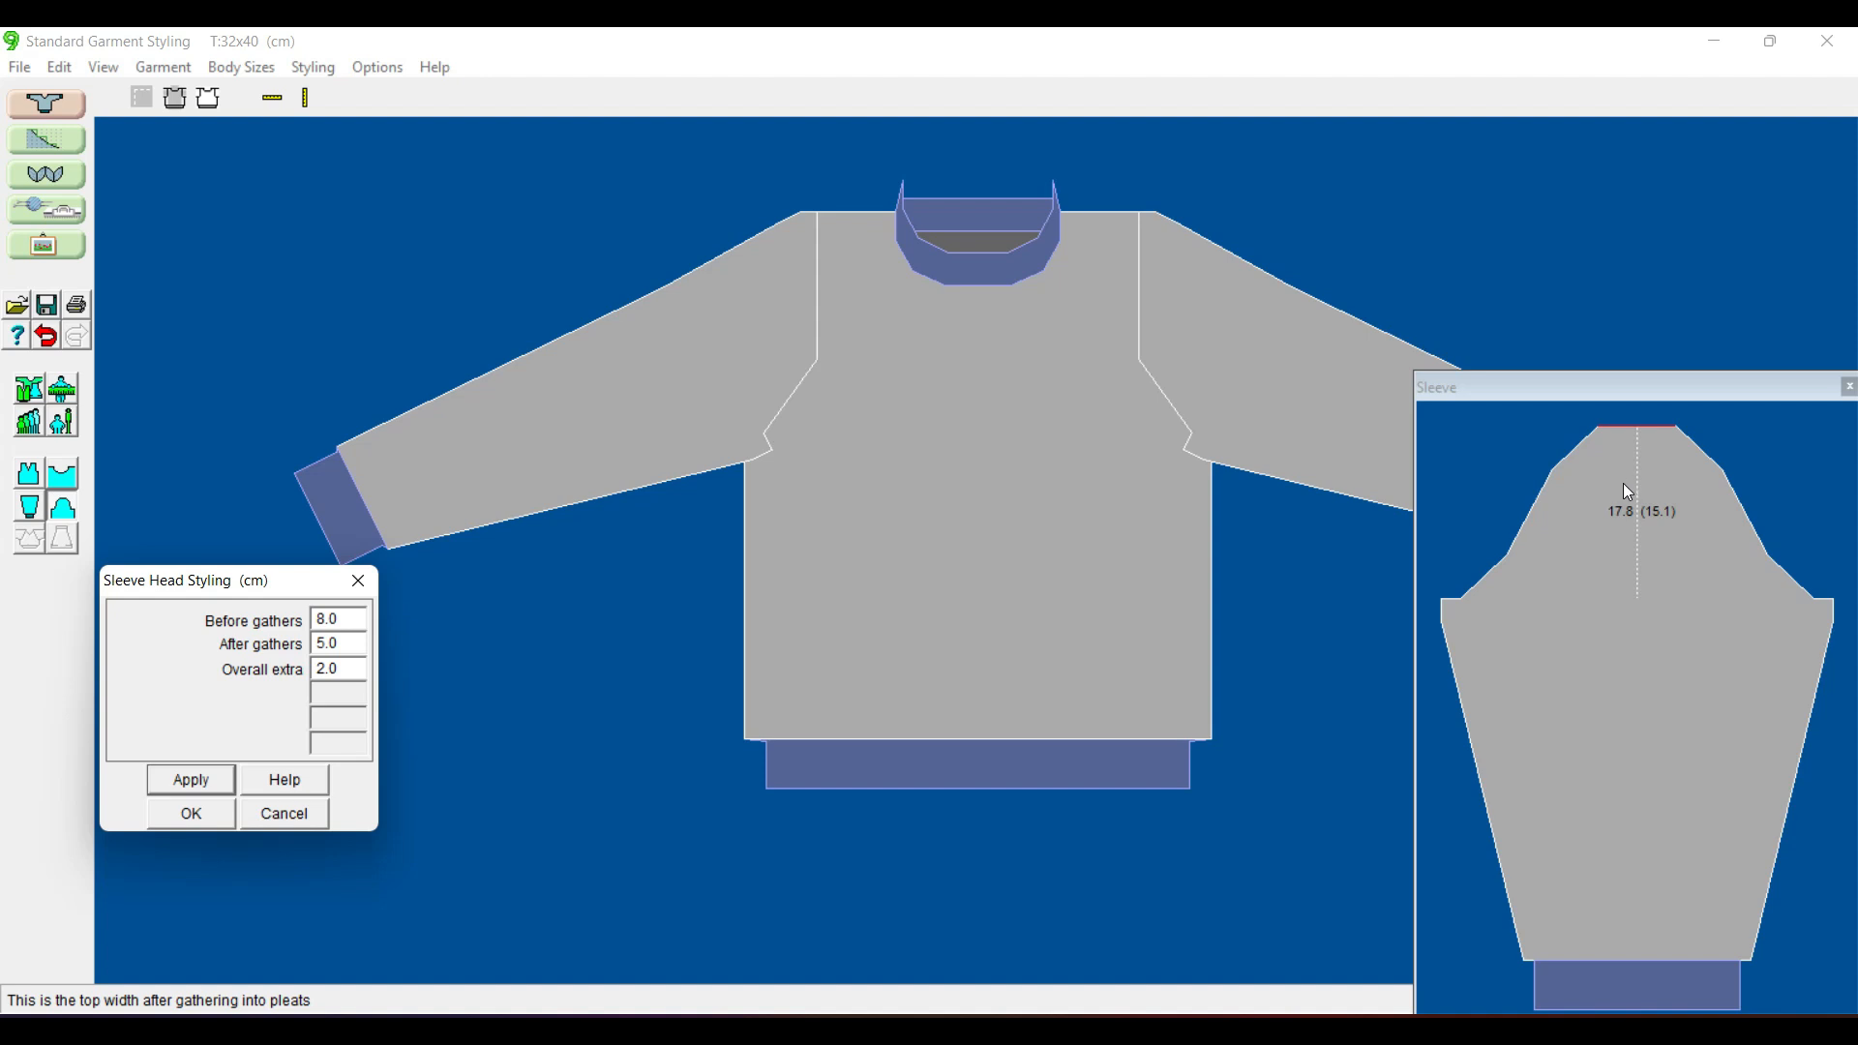
double_click(358, 642)
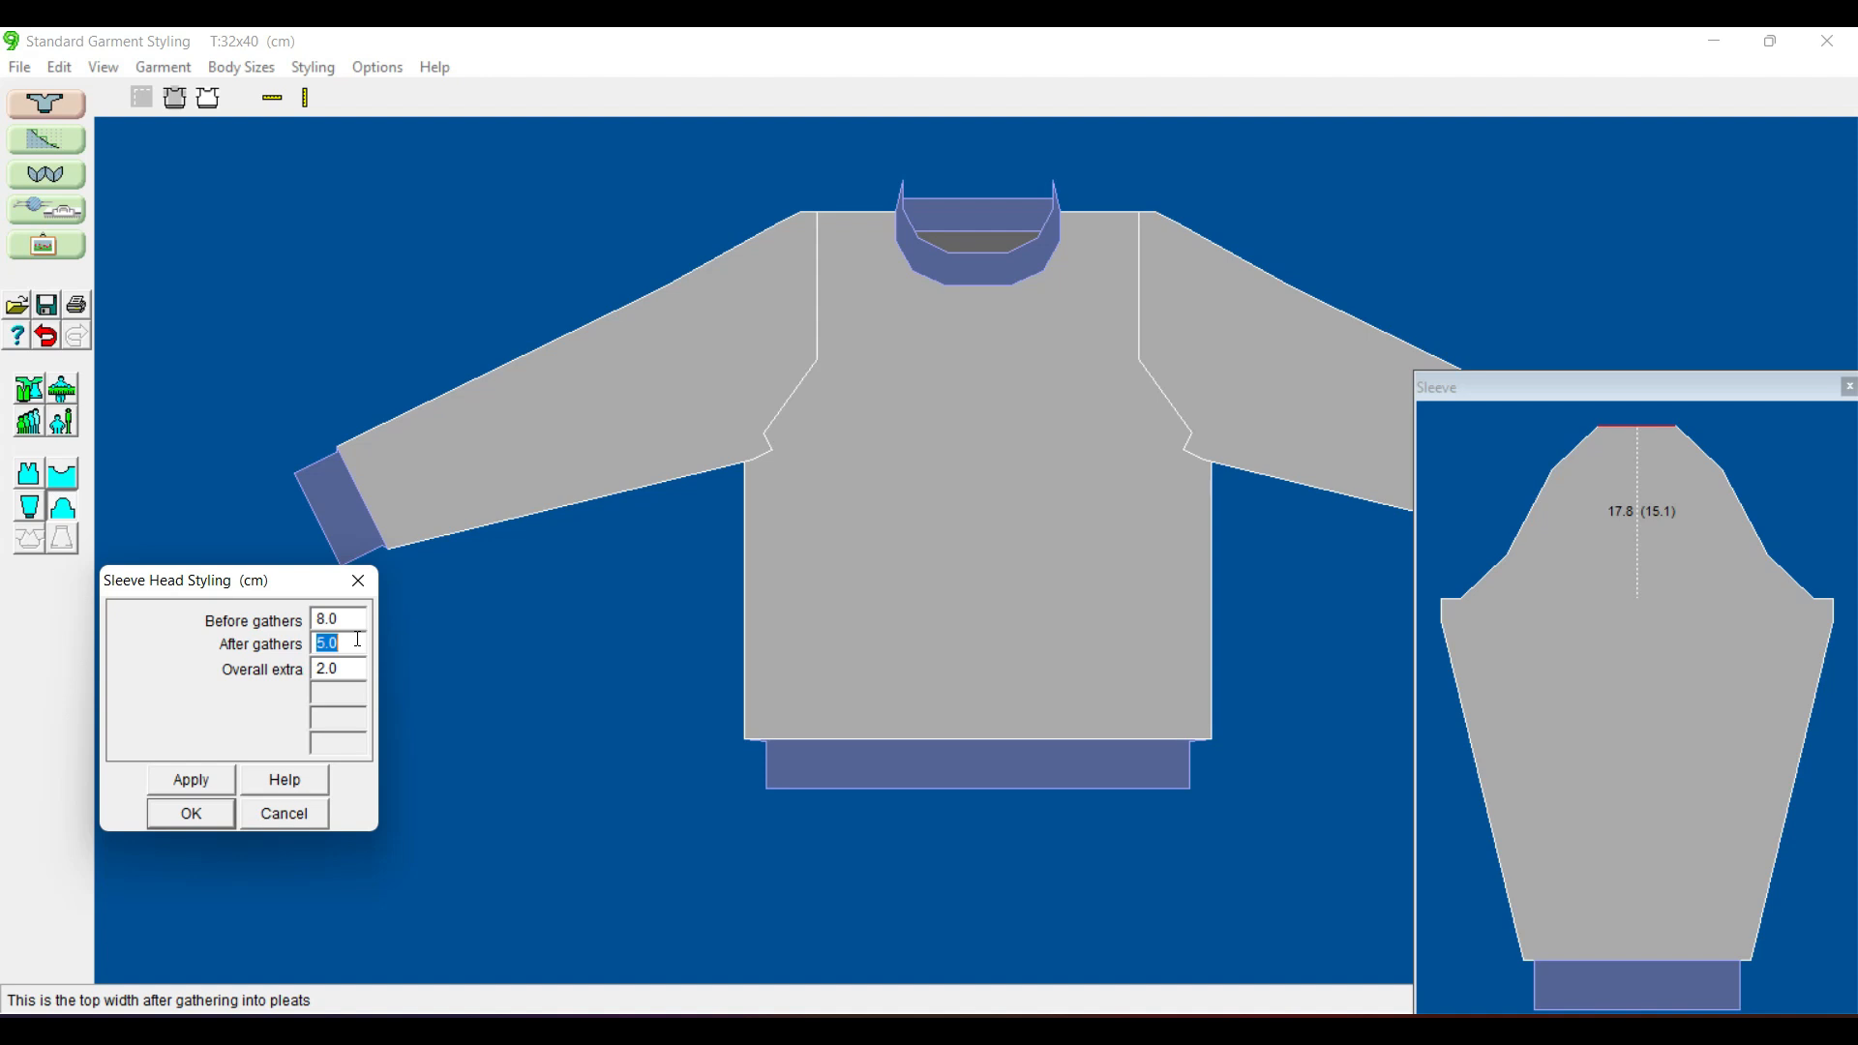
text(2)
click(184, 778)
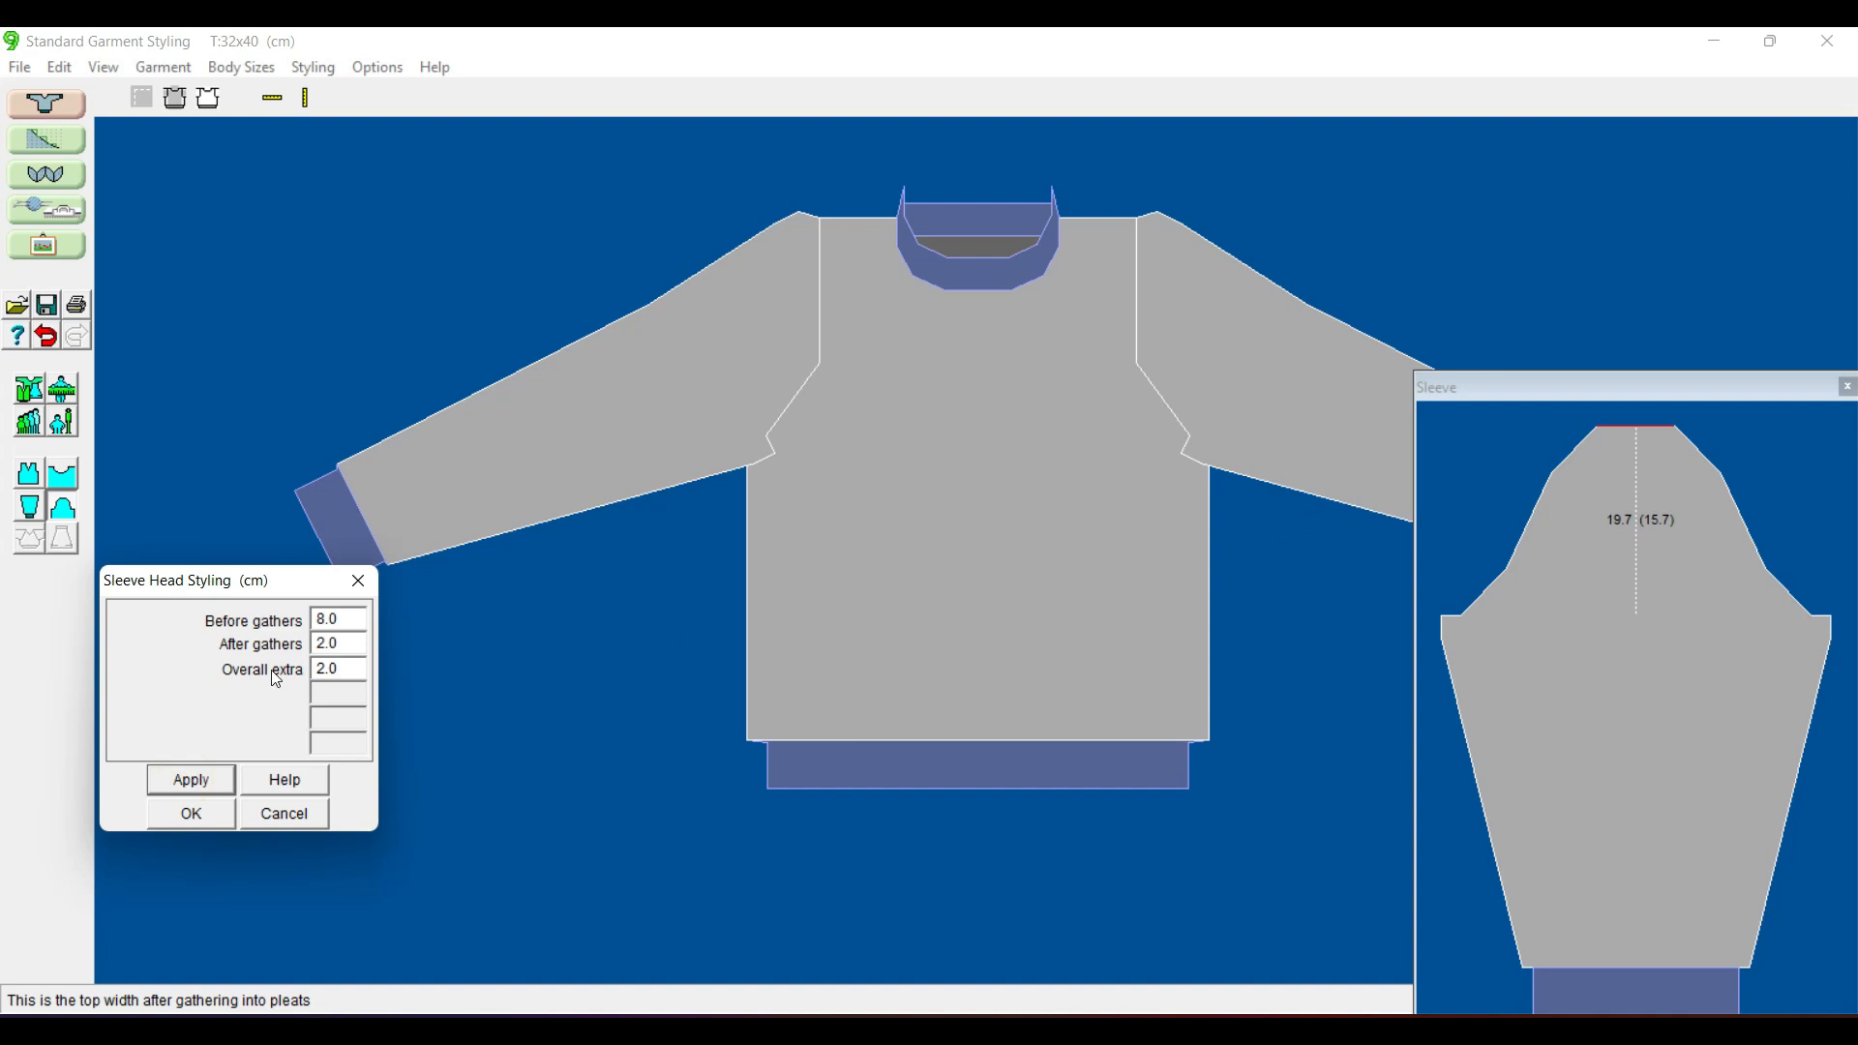
- Set the overall extra length of the sleeve head to 3 cm and apply it, and increase it to 5 cm
click(348, 667)
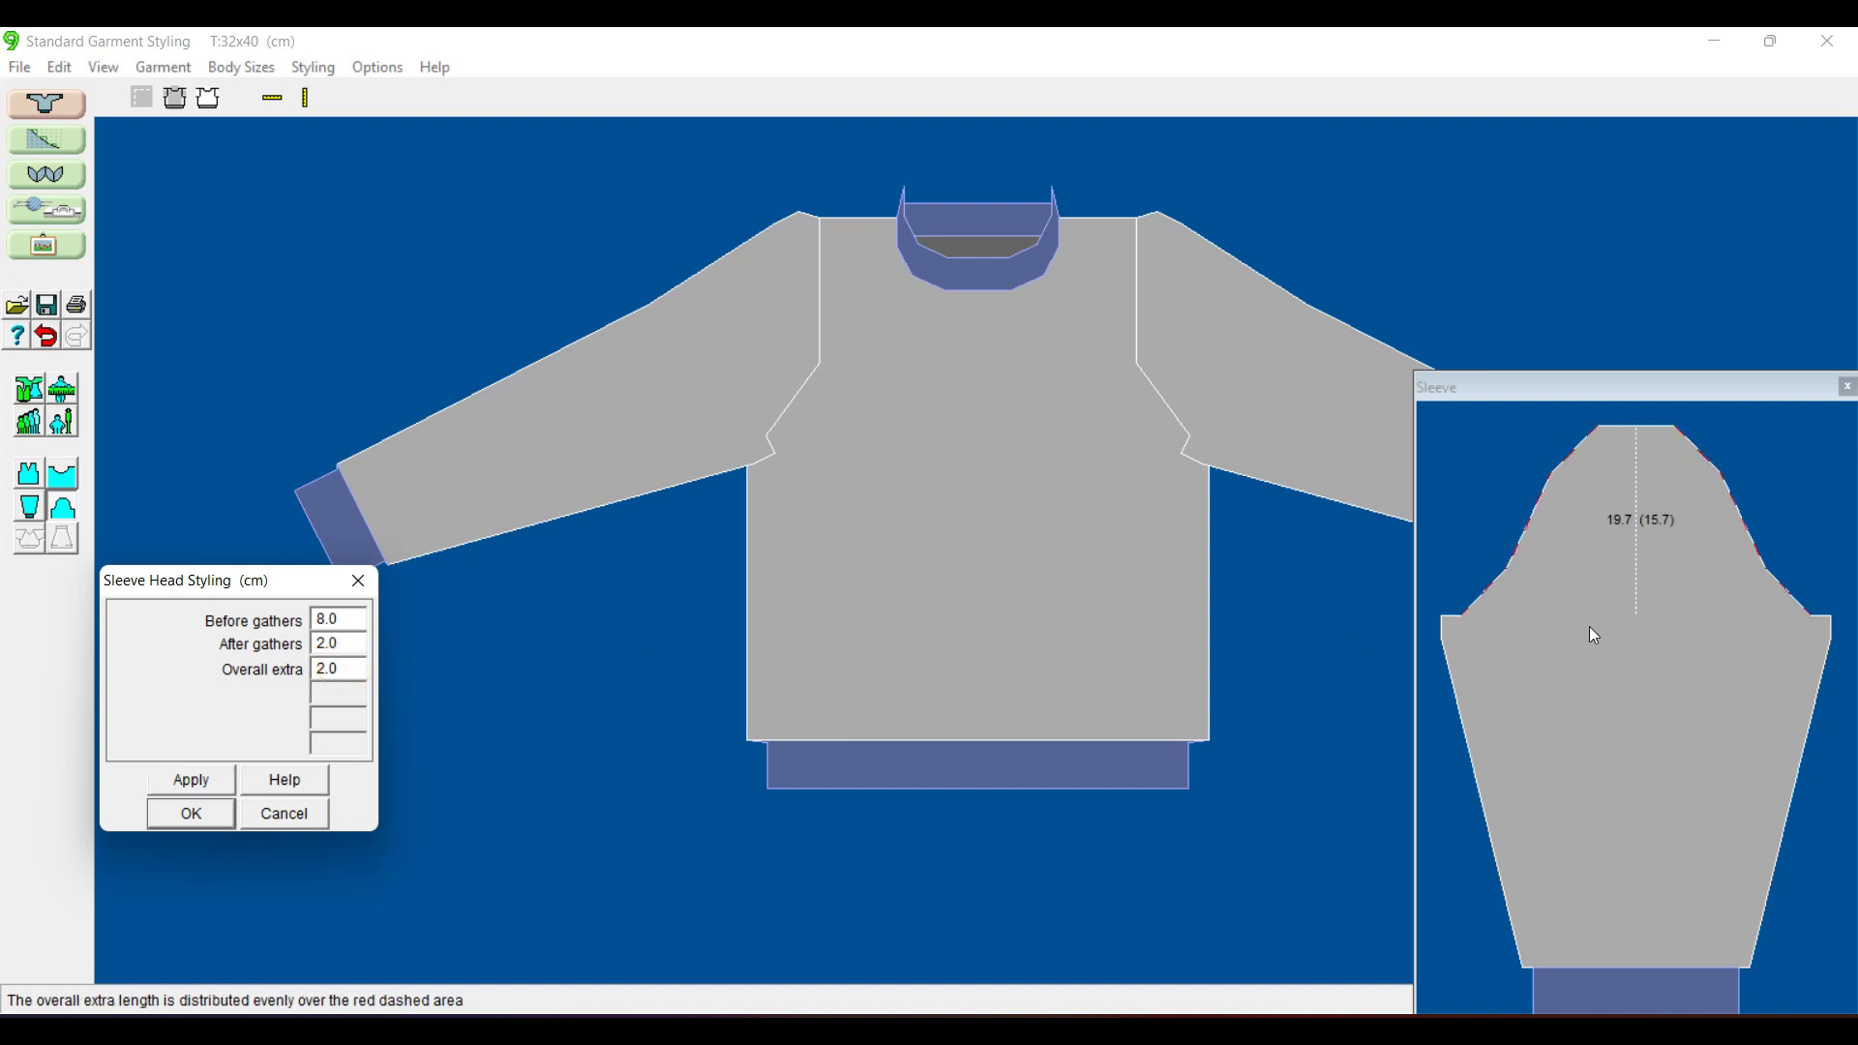
drag(345, 668, 312, 678)
text(3.0)
click(209, 779)
drag(346, 669, 315, 668)
text(5.0)
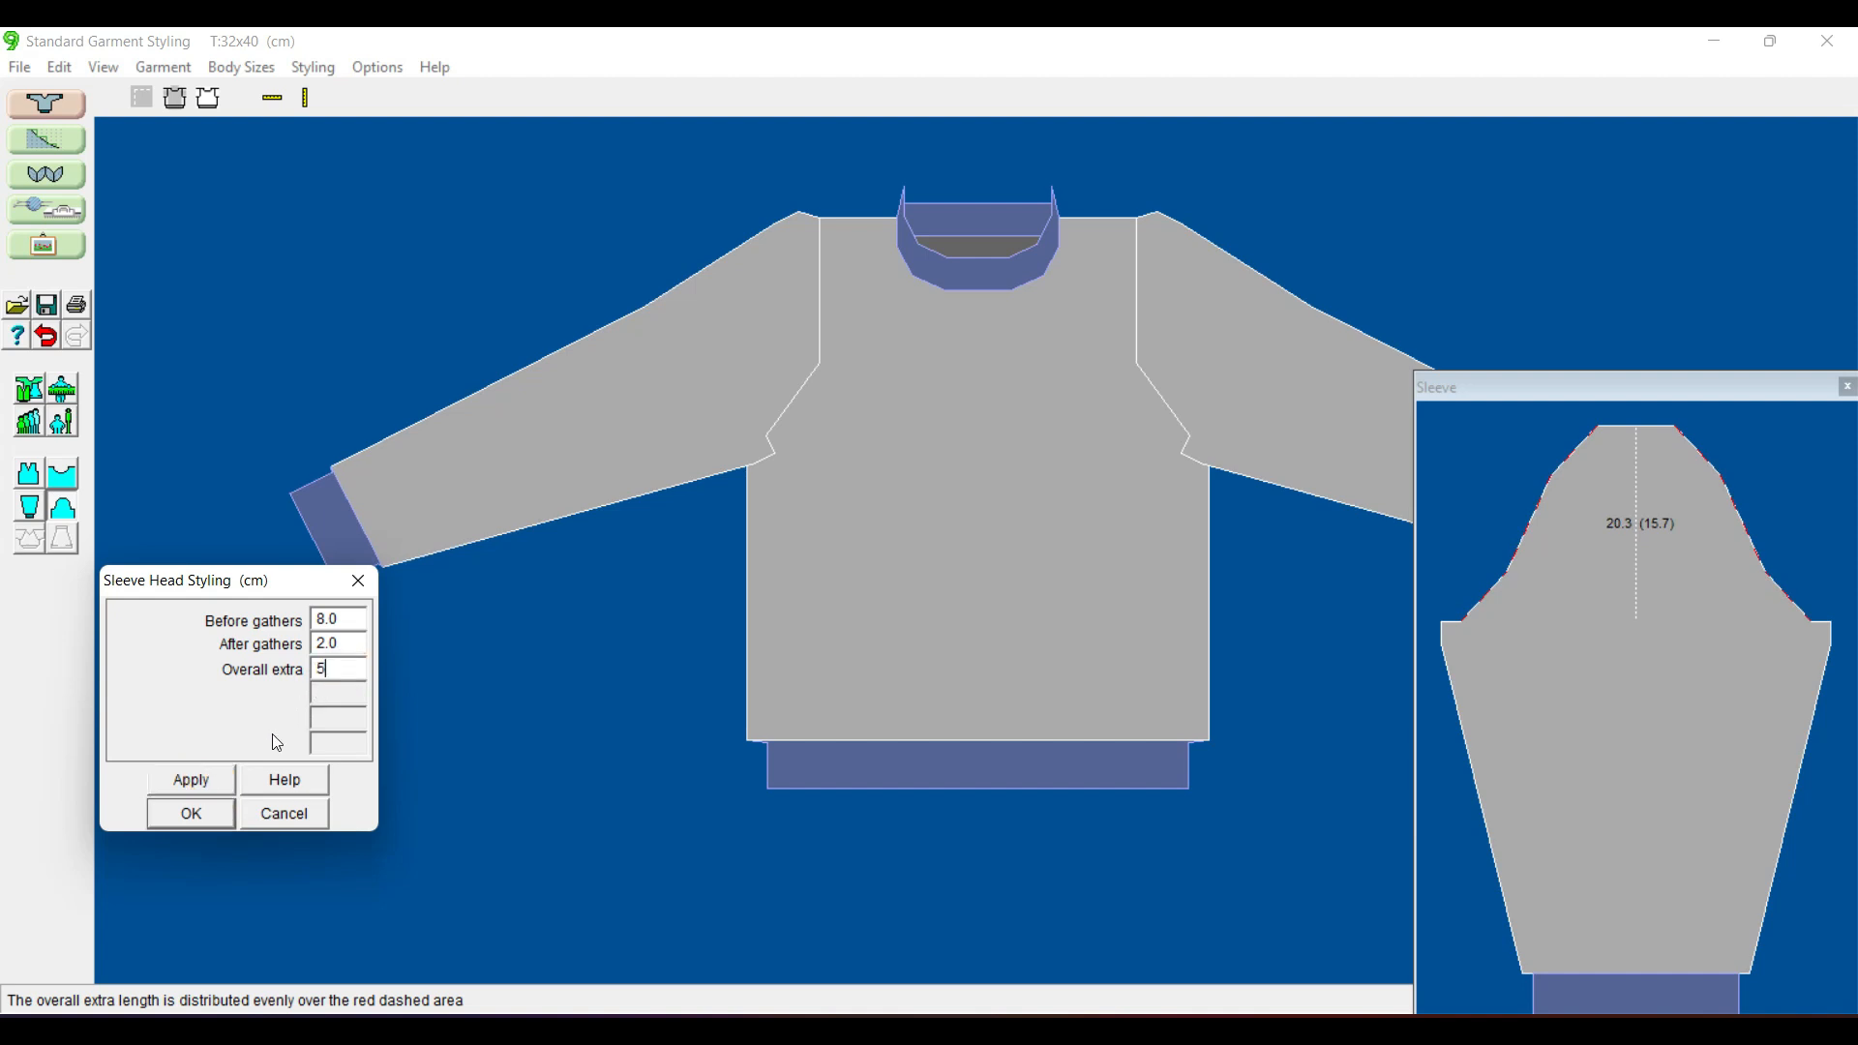
click(209, 780)
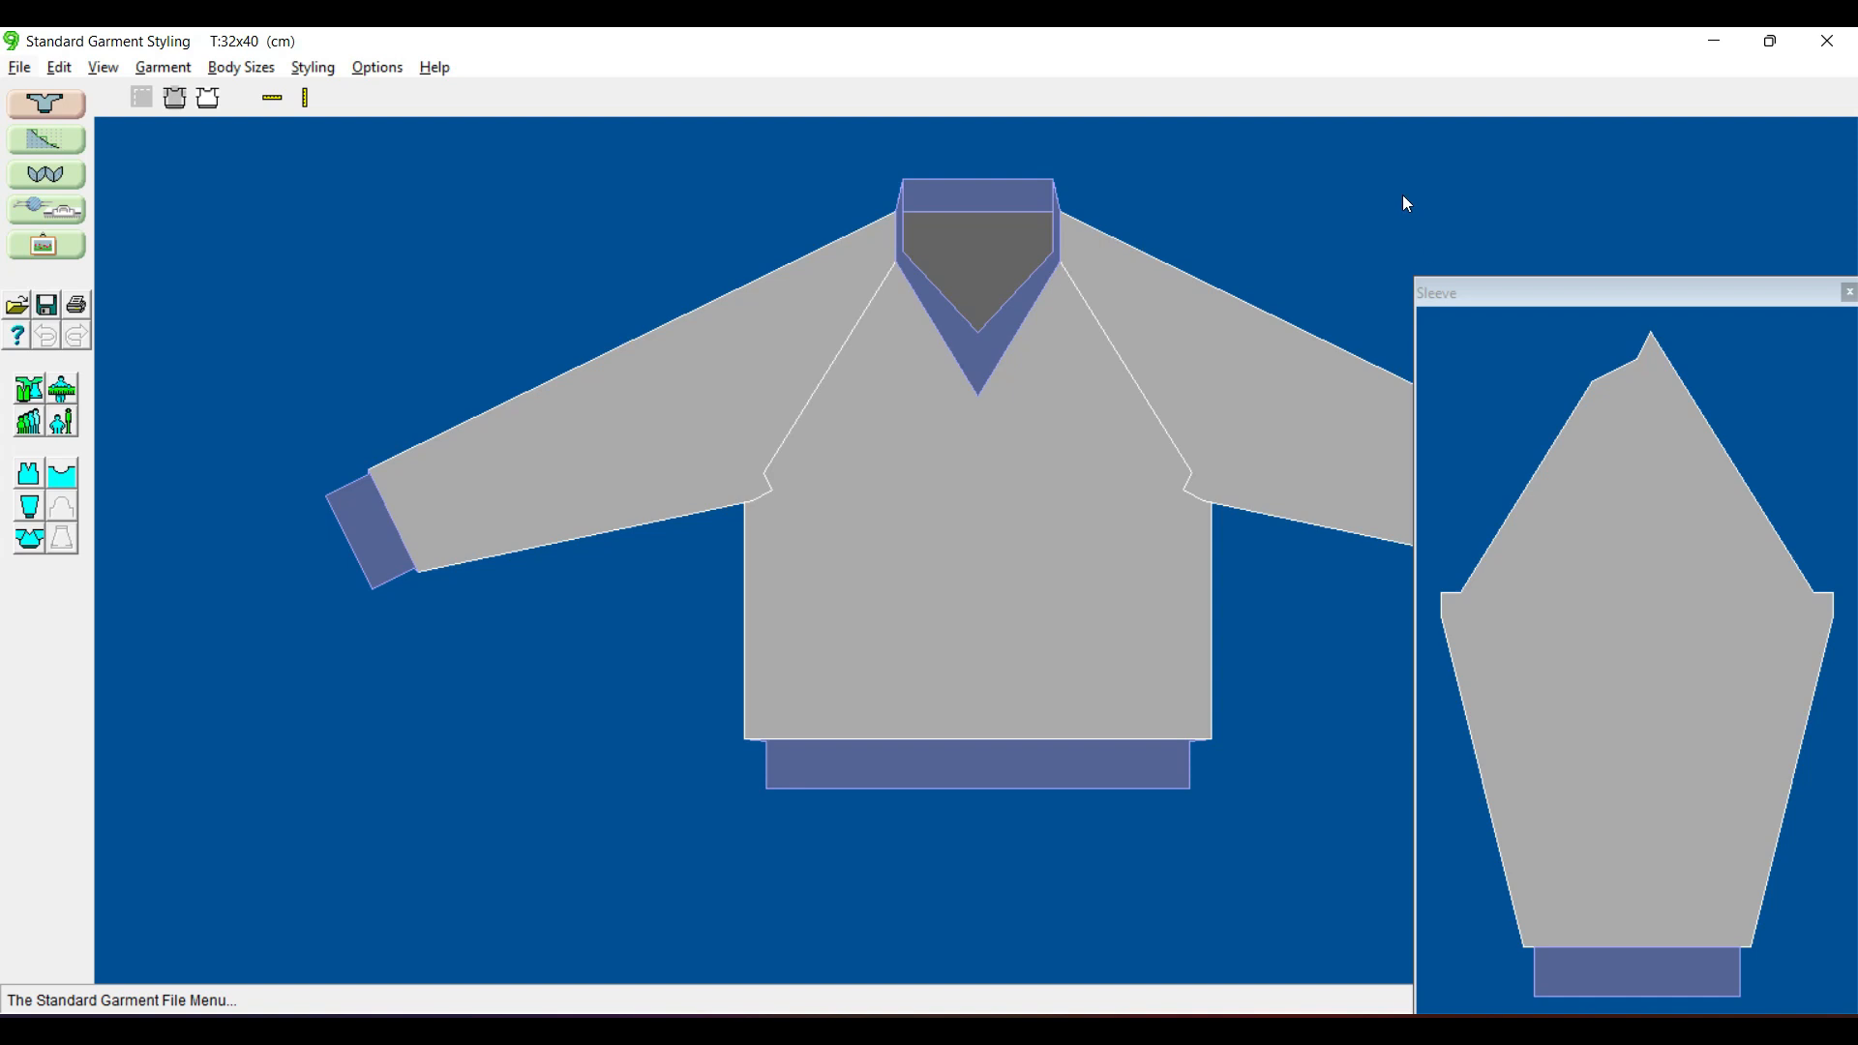
- Open the raglan styling of the V-neck sweater, clear the chest ease value and apply the settings
click(30, 547)
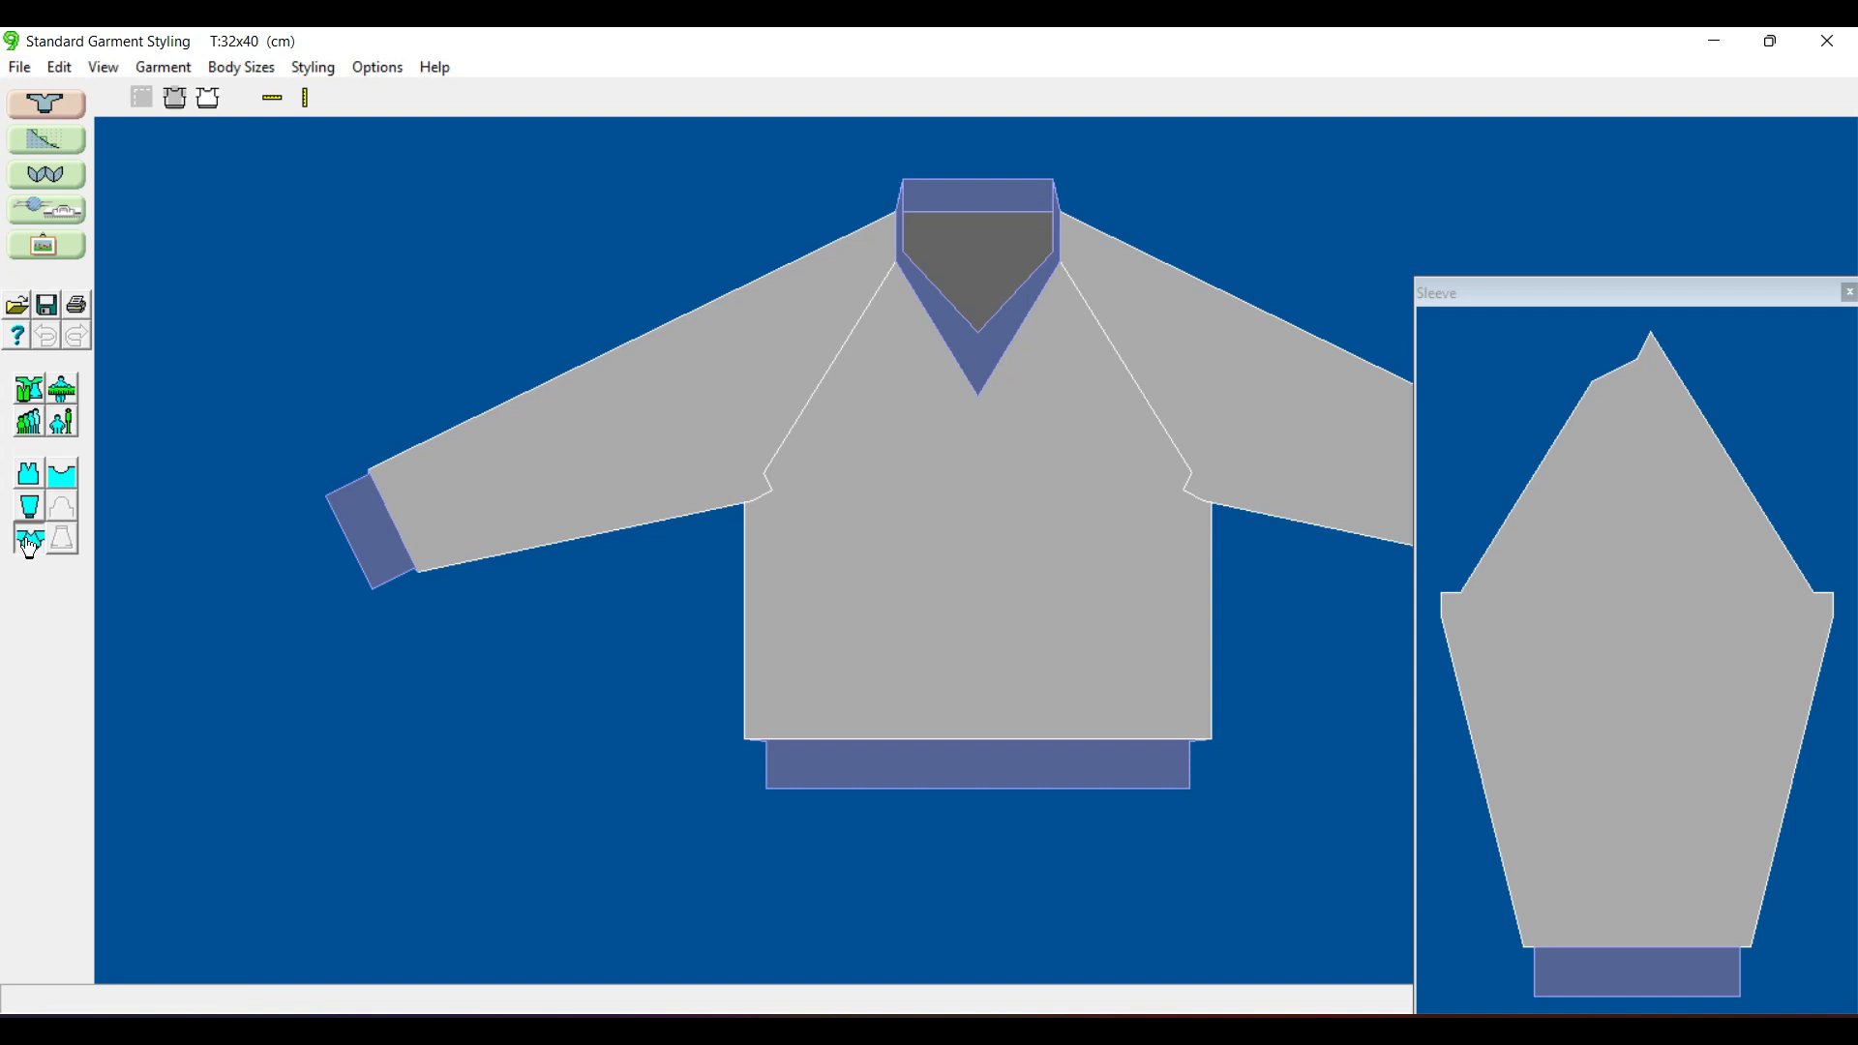
drag(124, 423, 237, 625)
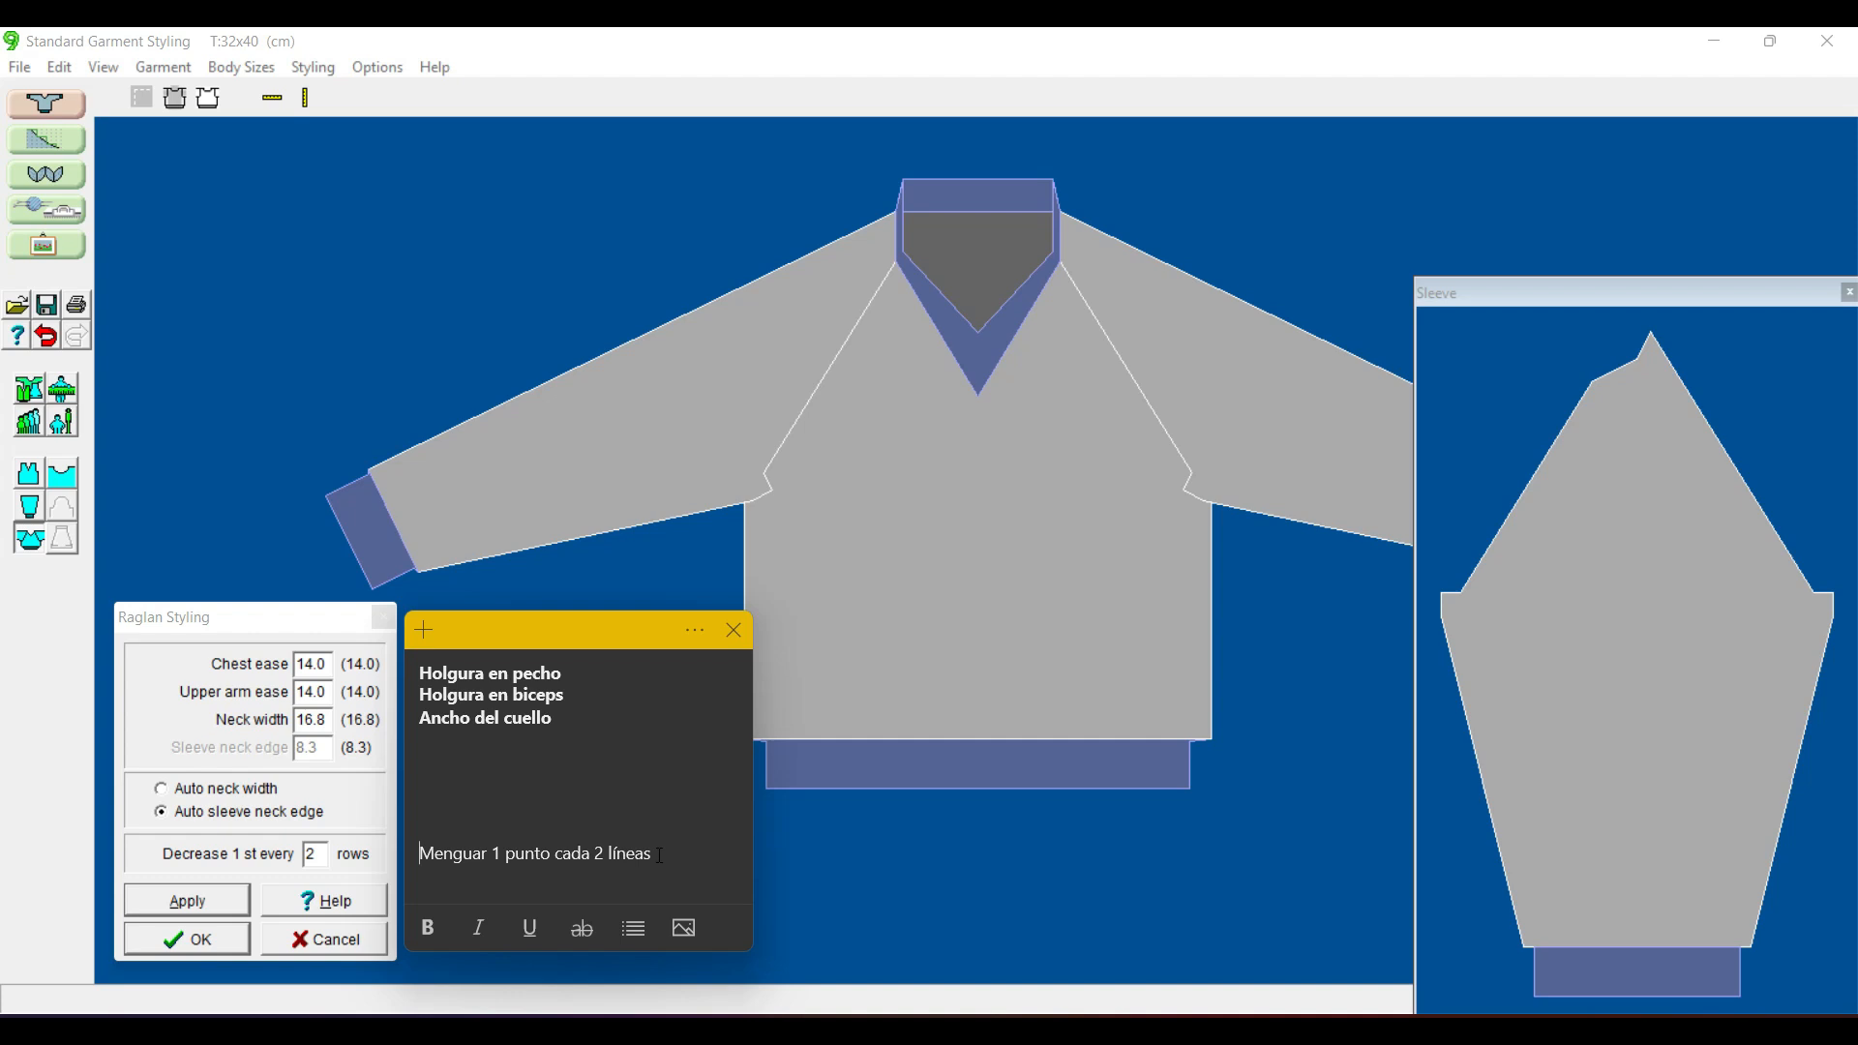
click(284, 616)
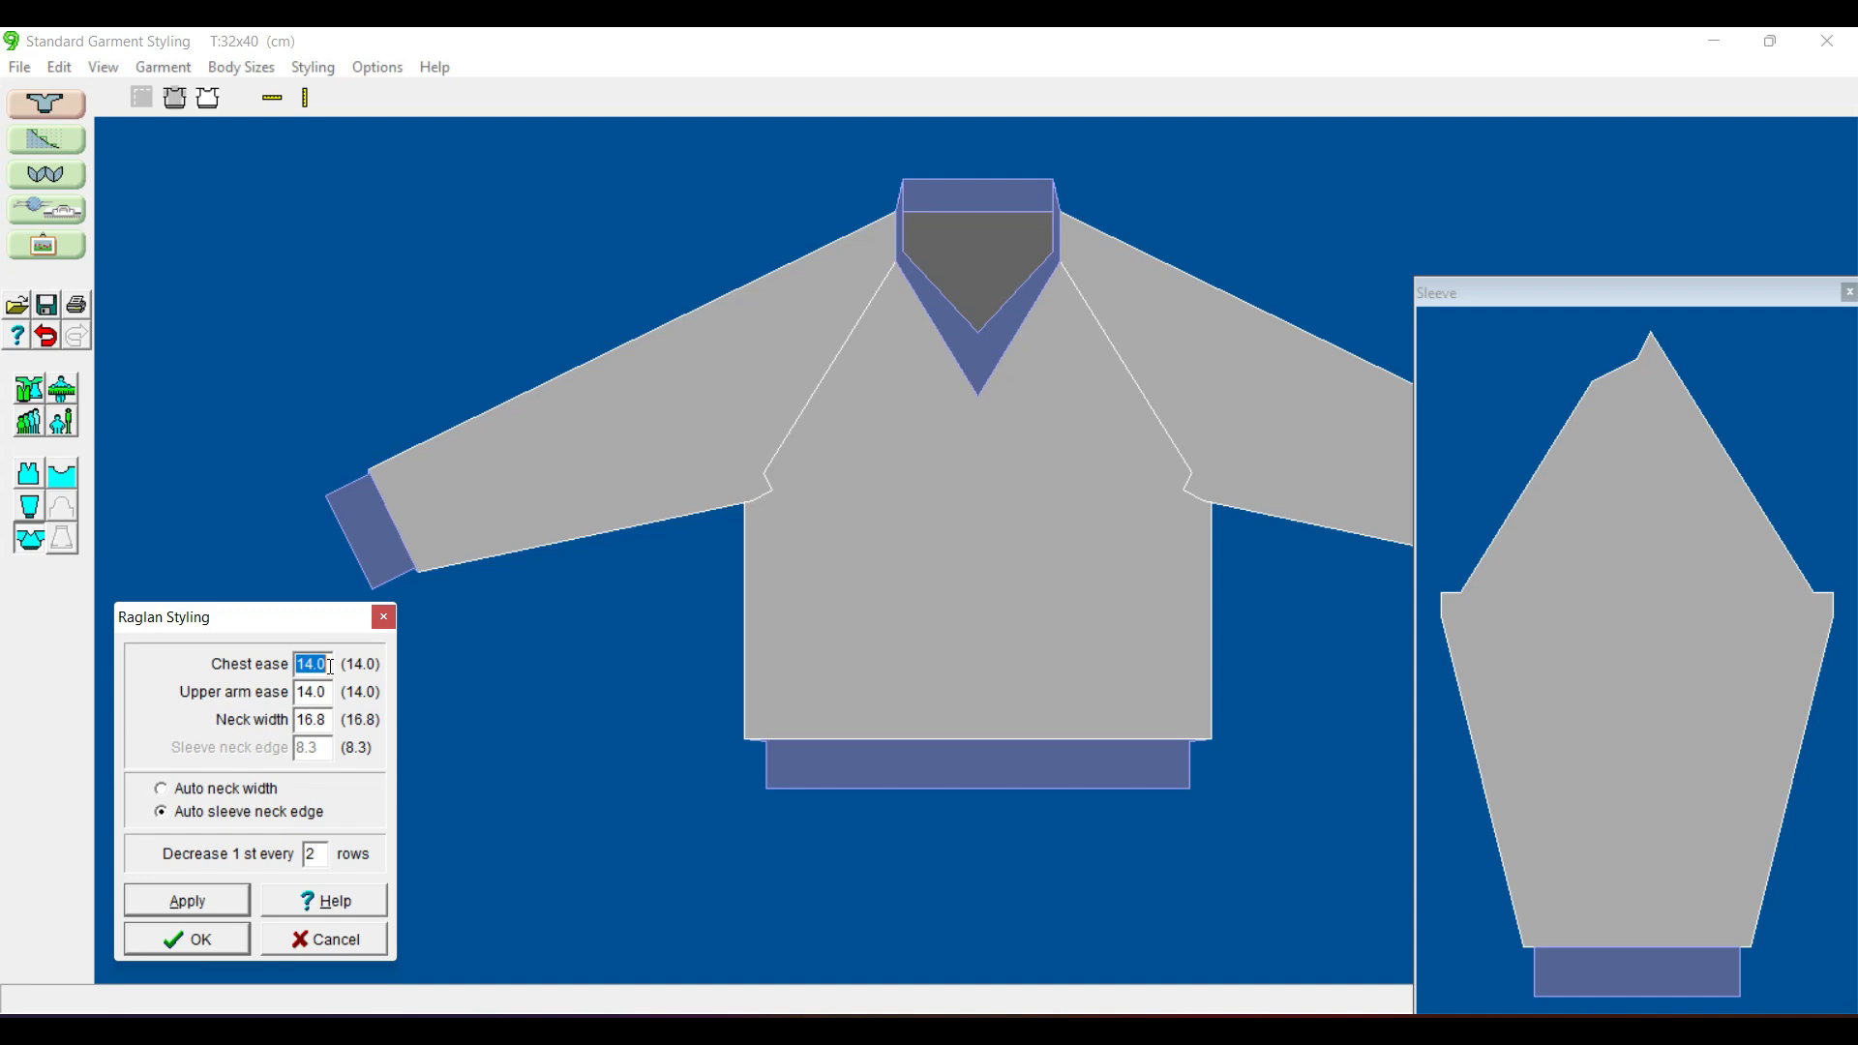
click(324, 665)
key(BackSpace)
key(BackSpace)
key(BackSpace)
key(BackSpace)
click(187, 900)
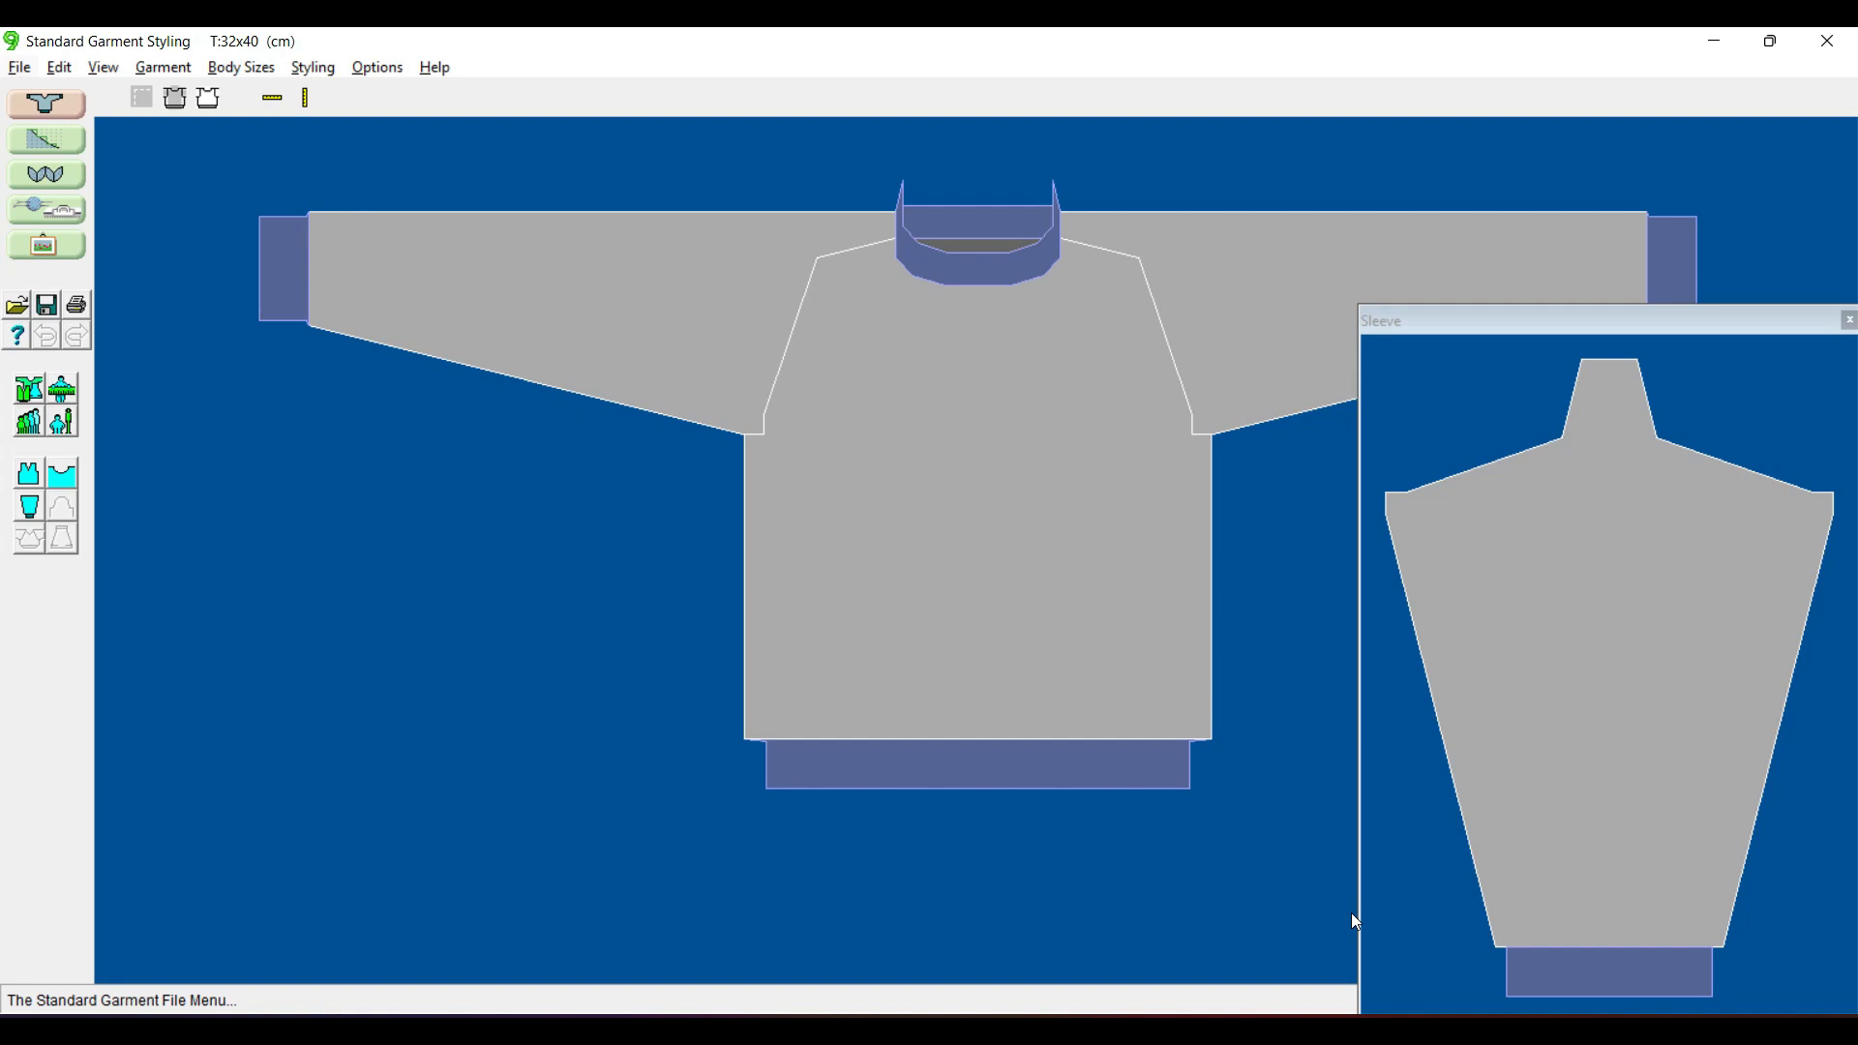
- Try a sleeve width of 4 cm at the neck in the sleeve styling of the saddle-sleeve sweater
click(28, 506)
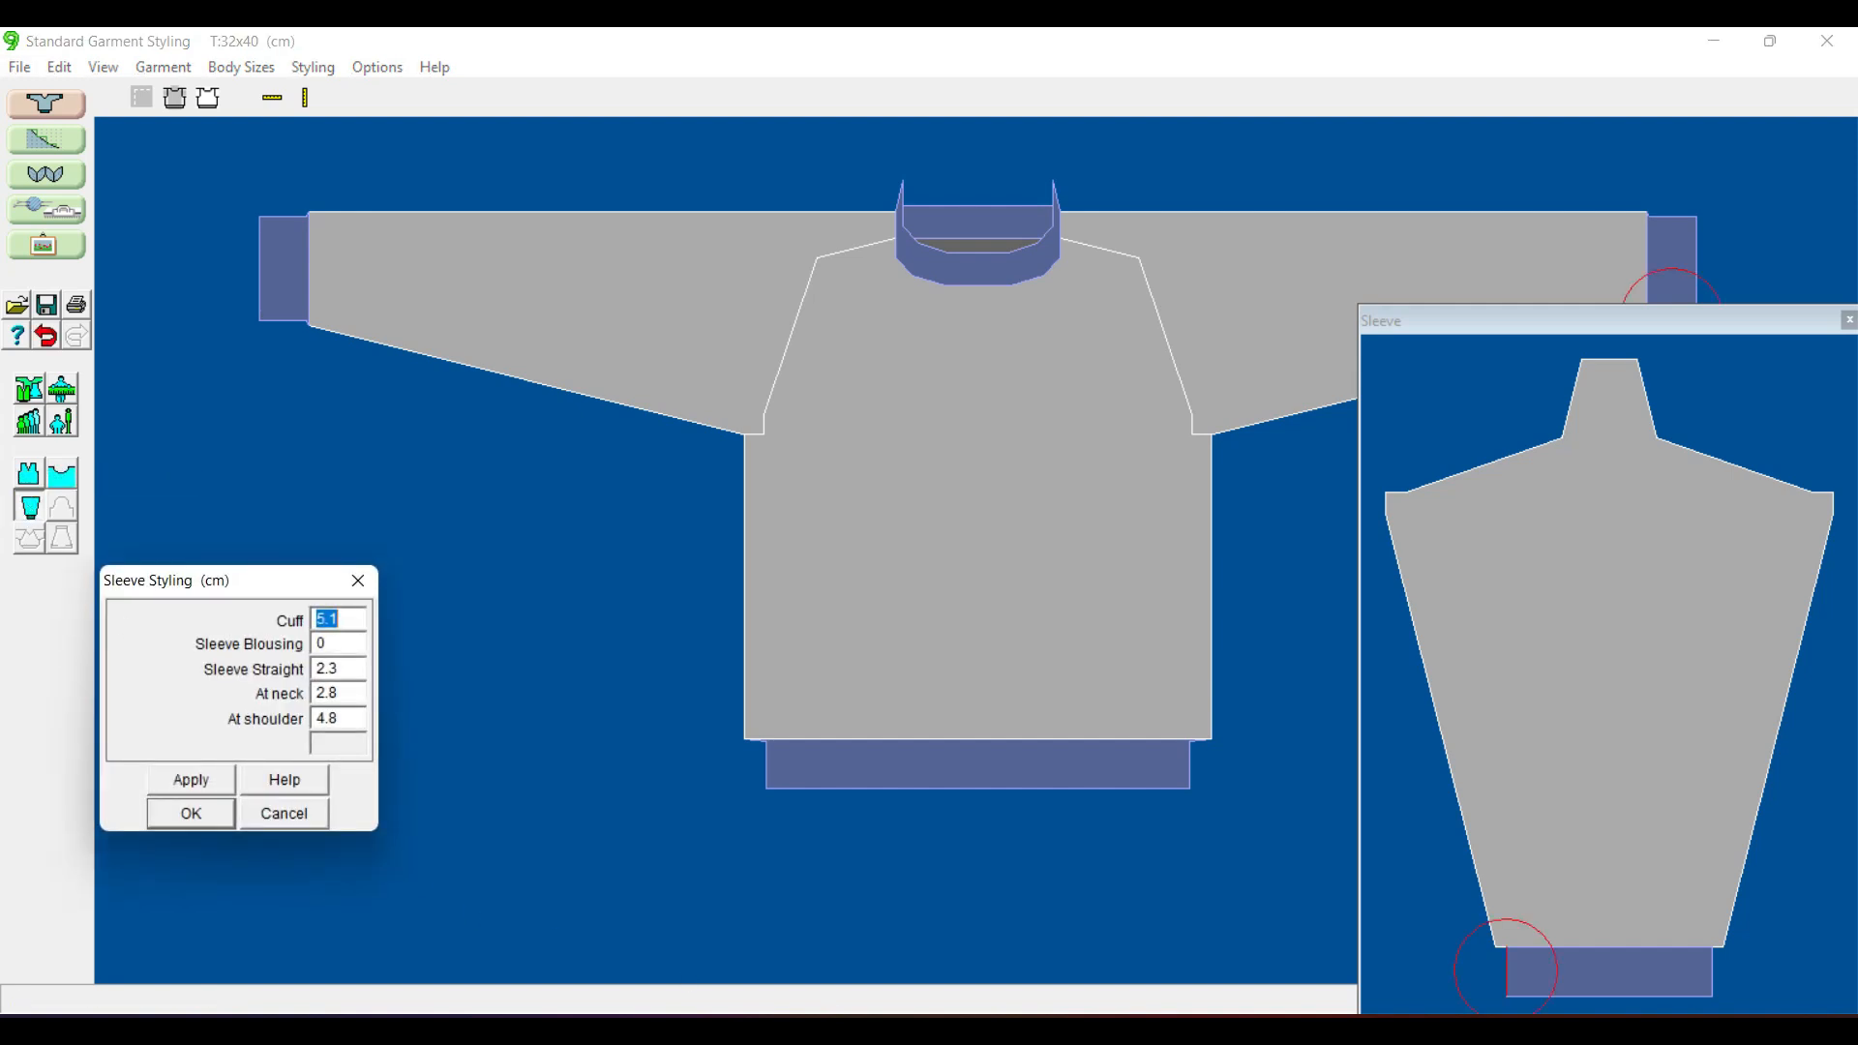
key(alt+Tab)
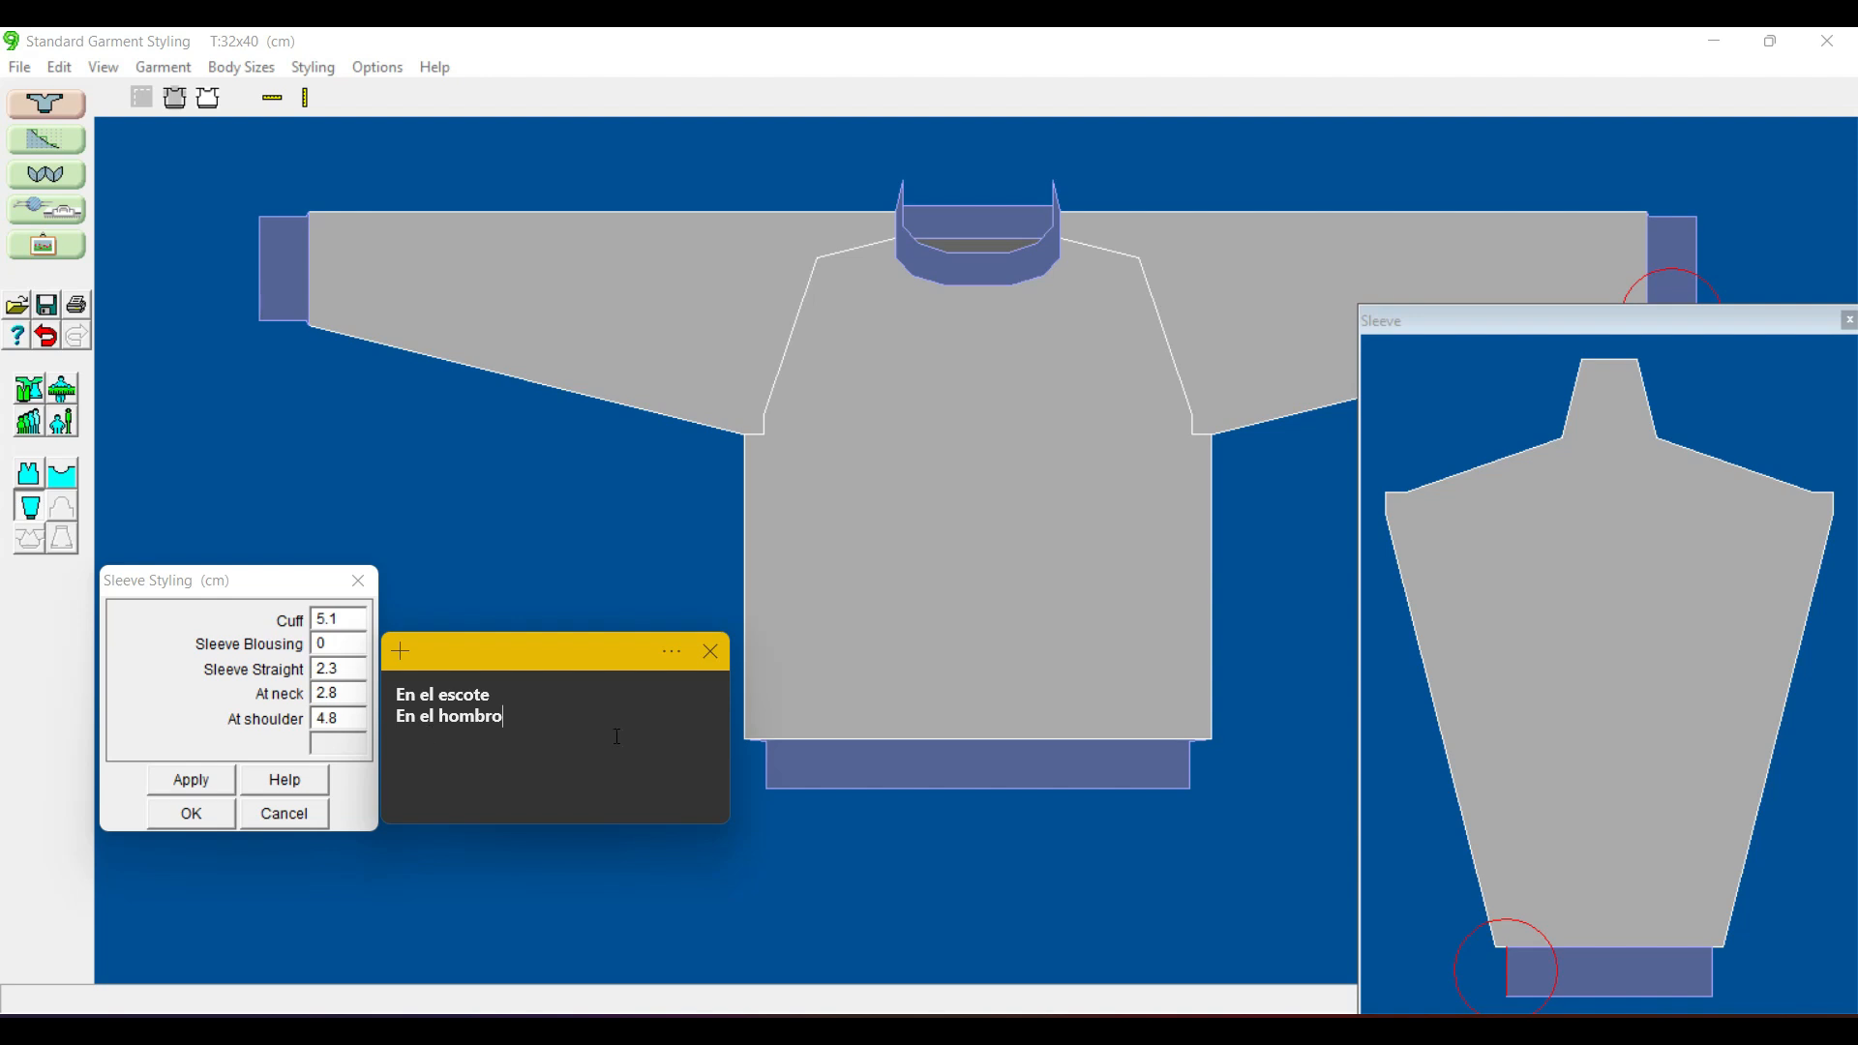
click(710, 651)
click(351, 692)
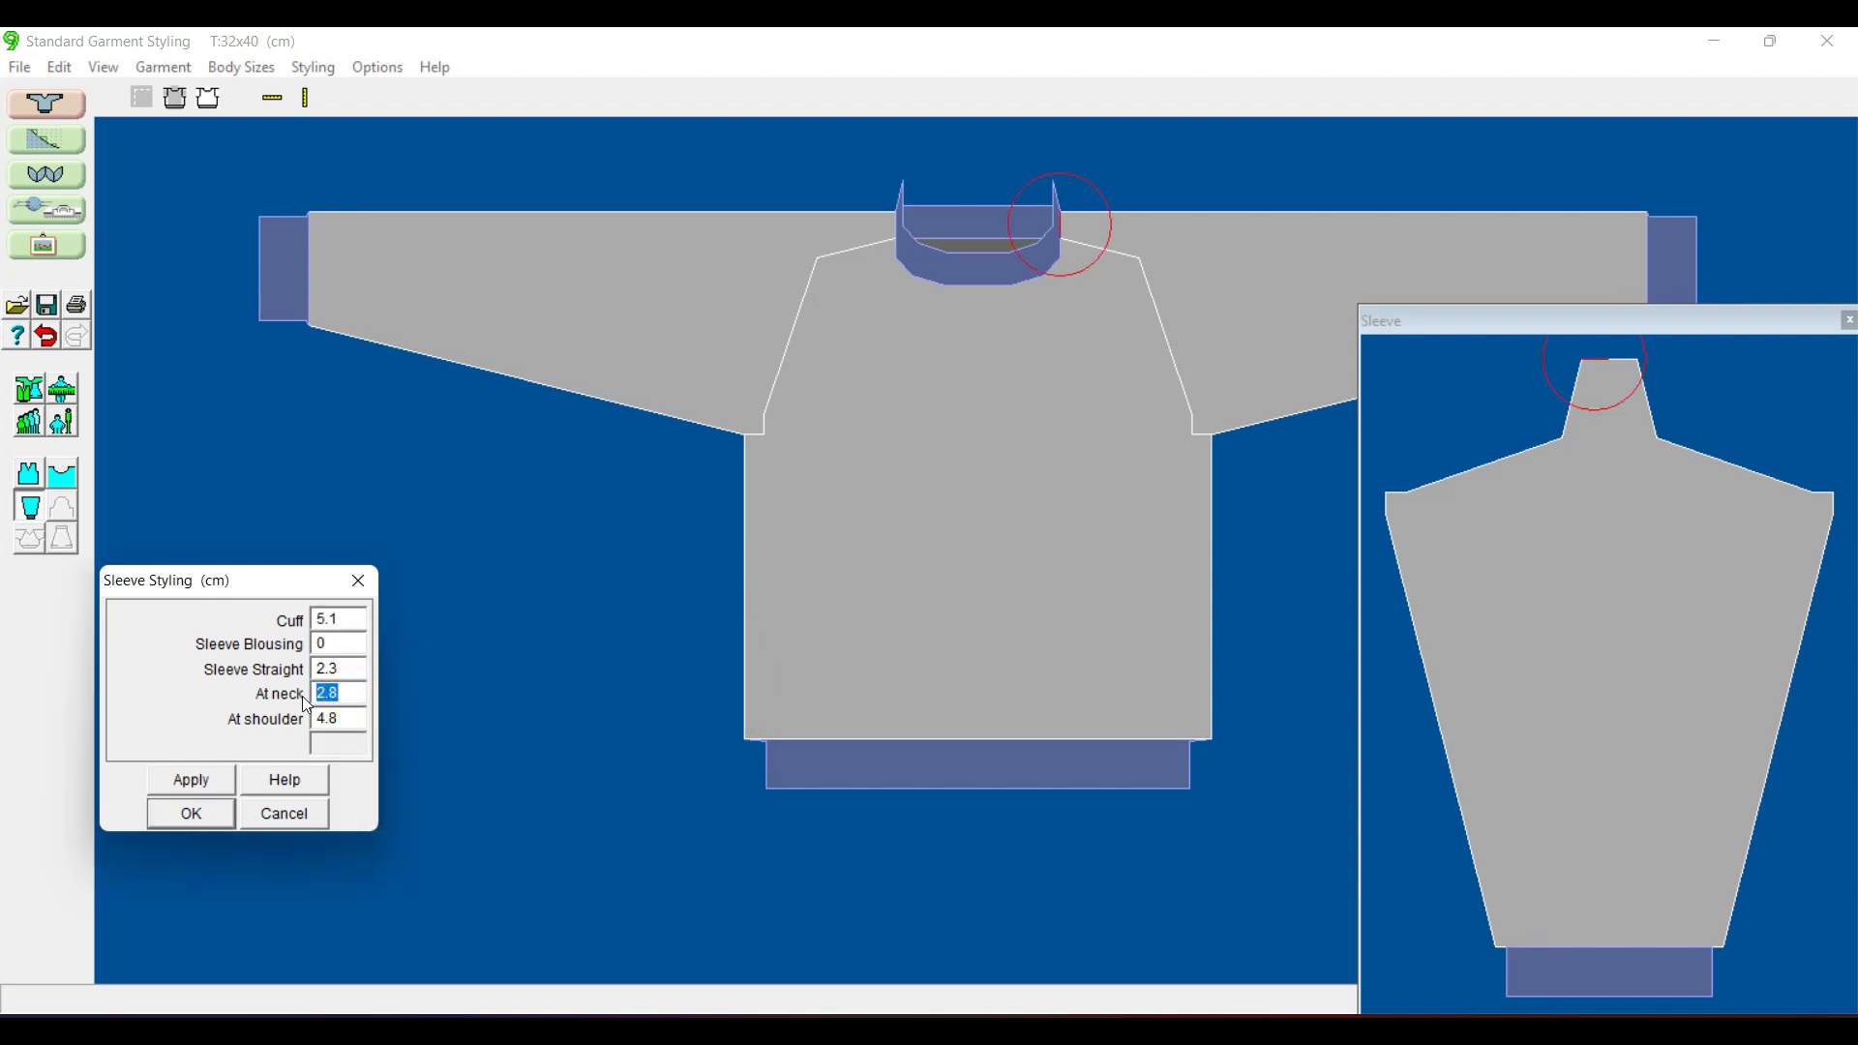
text(4)
click(199, 780)
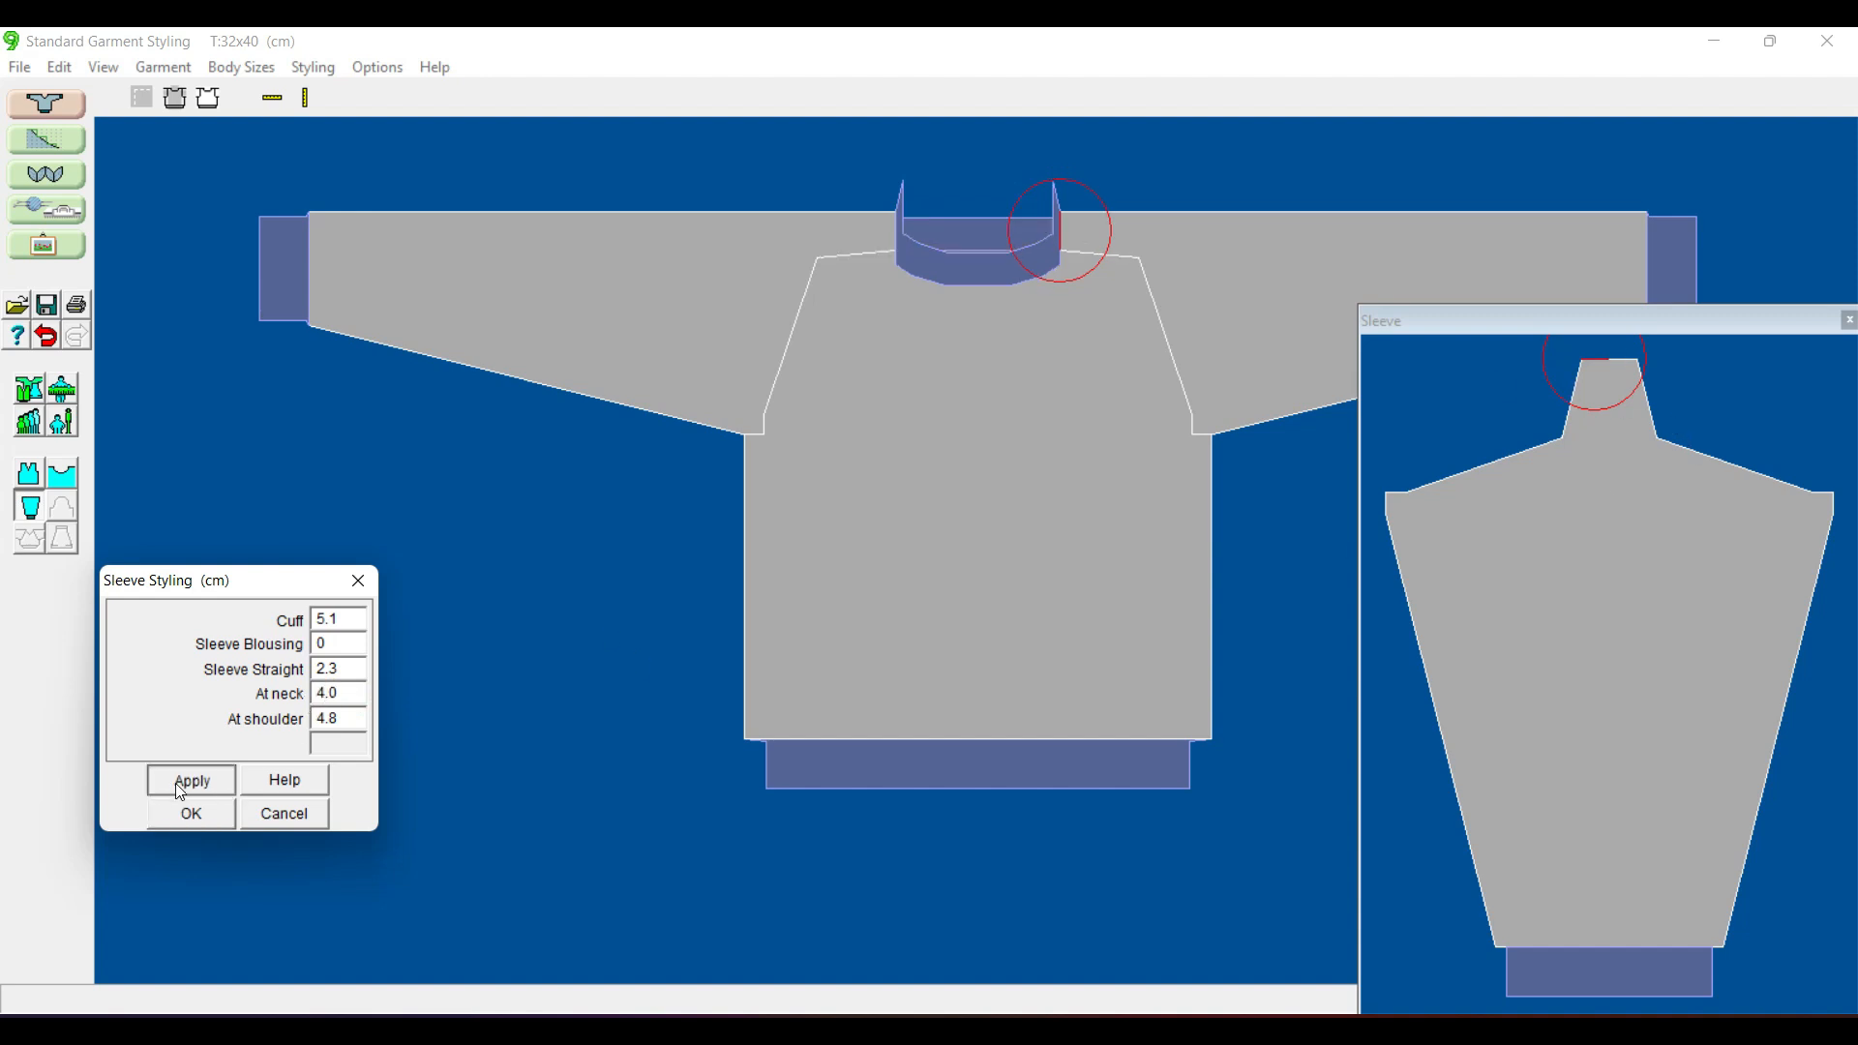
- Try a saddle sleeve width of 6 cm at the shoulder, and discard the sleeve styling changes
click(341, 716)
double_click(344, 718)
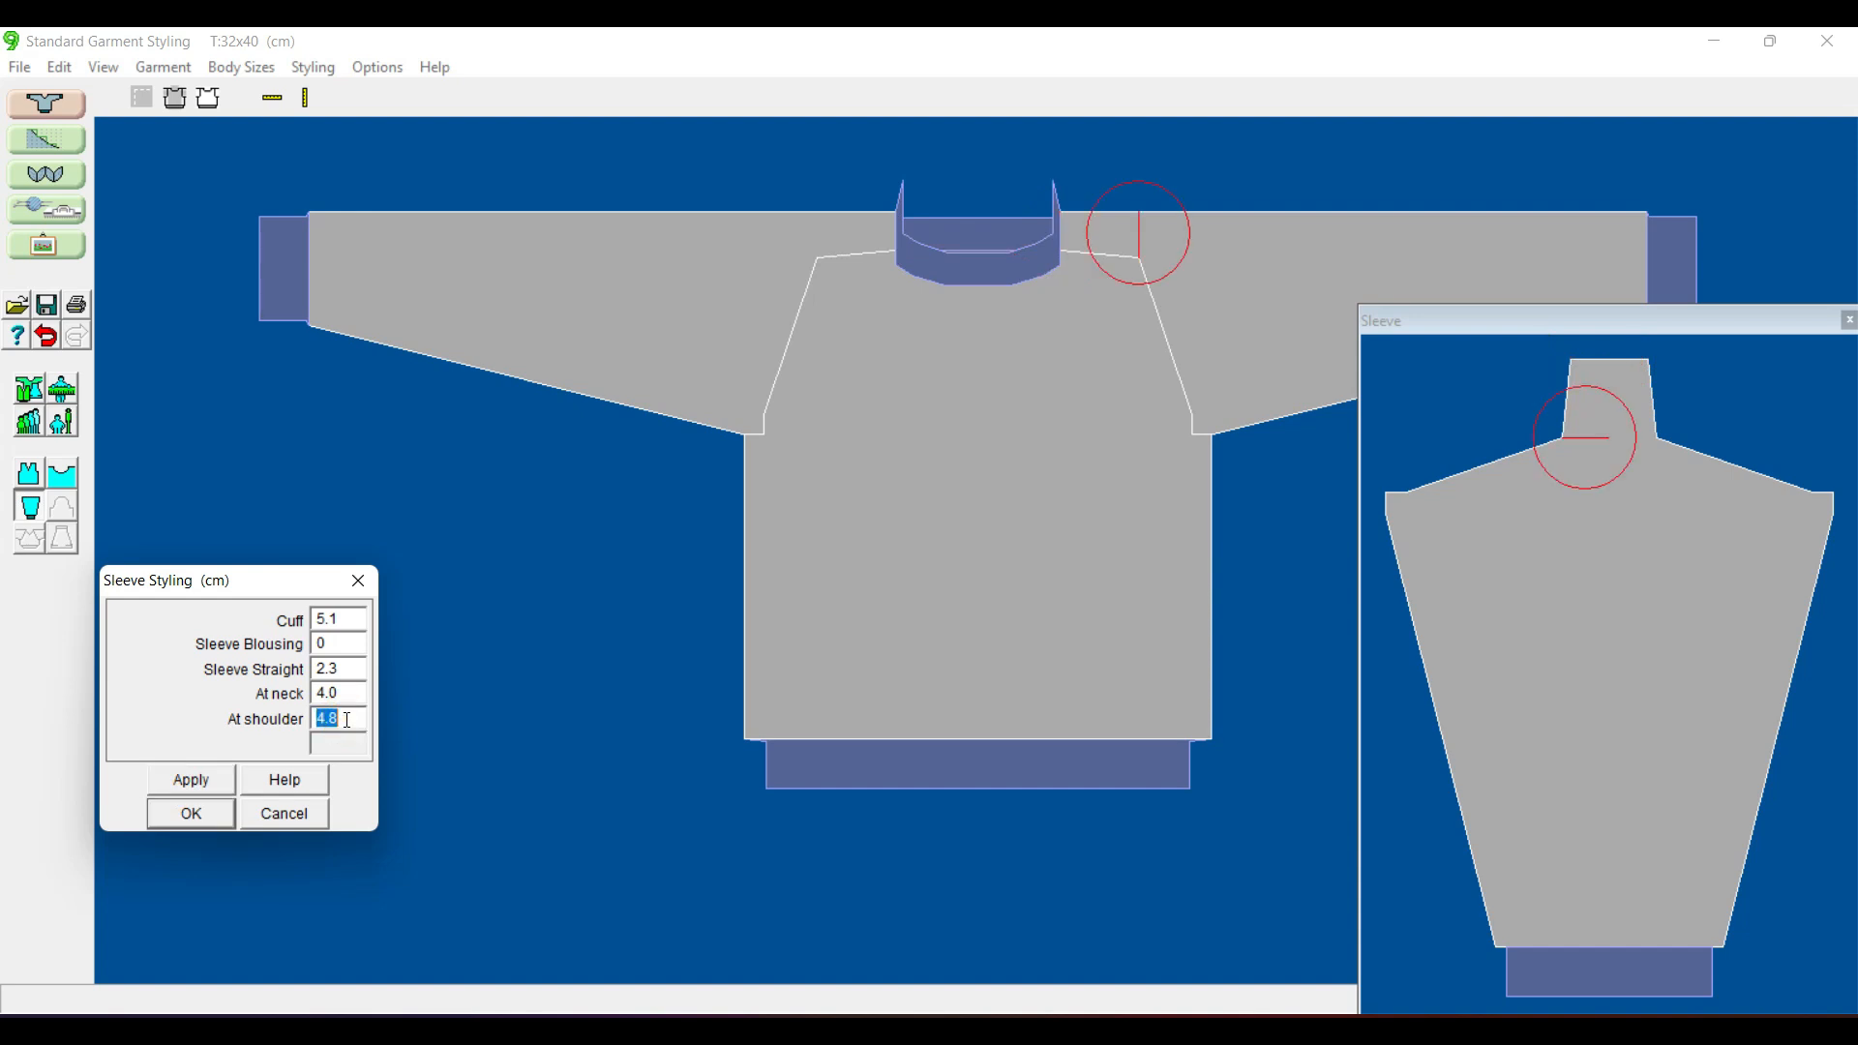
text(6)
click(173, 777)
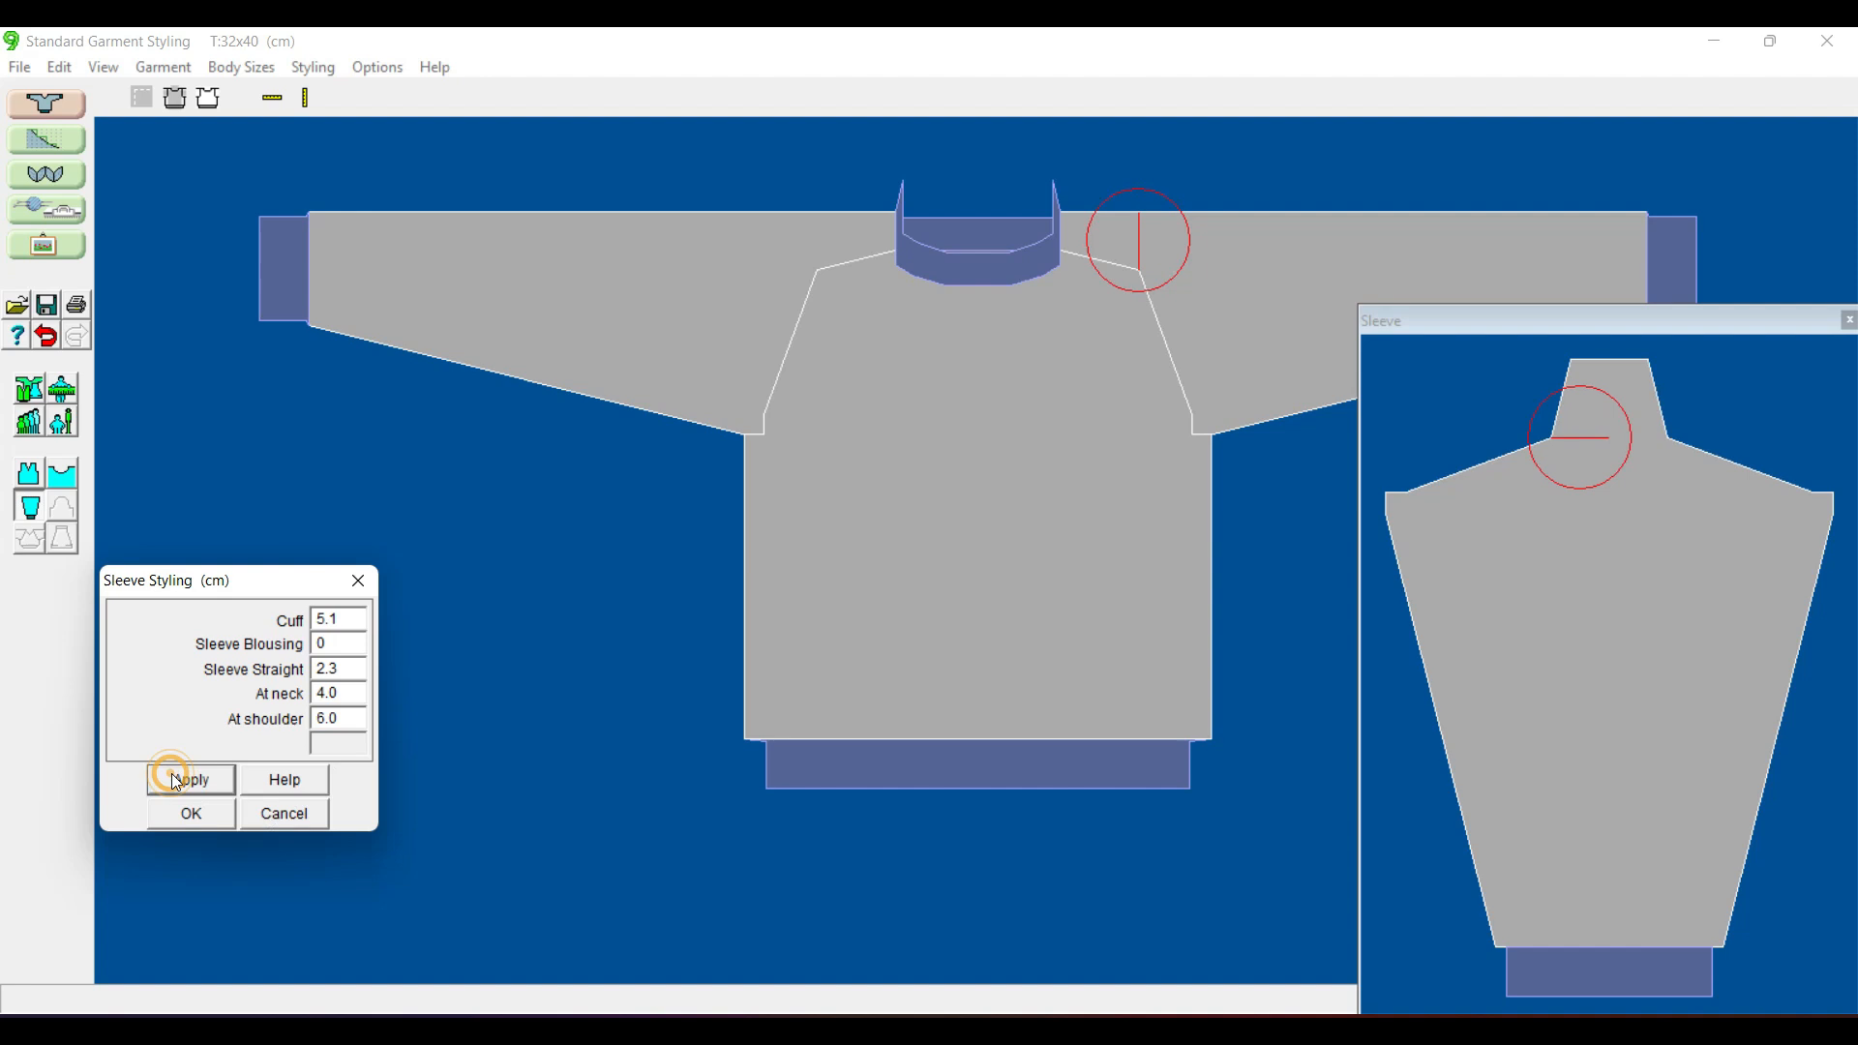
click(302, 817)
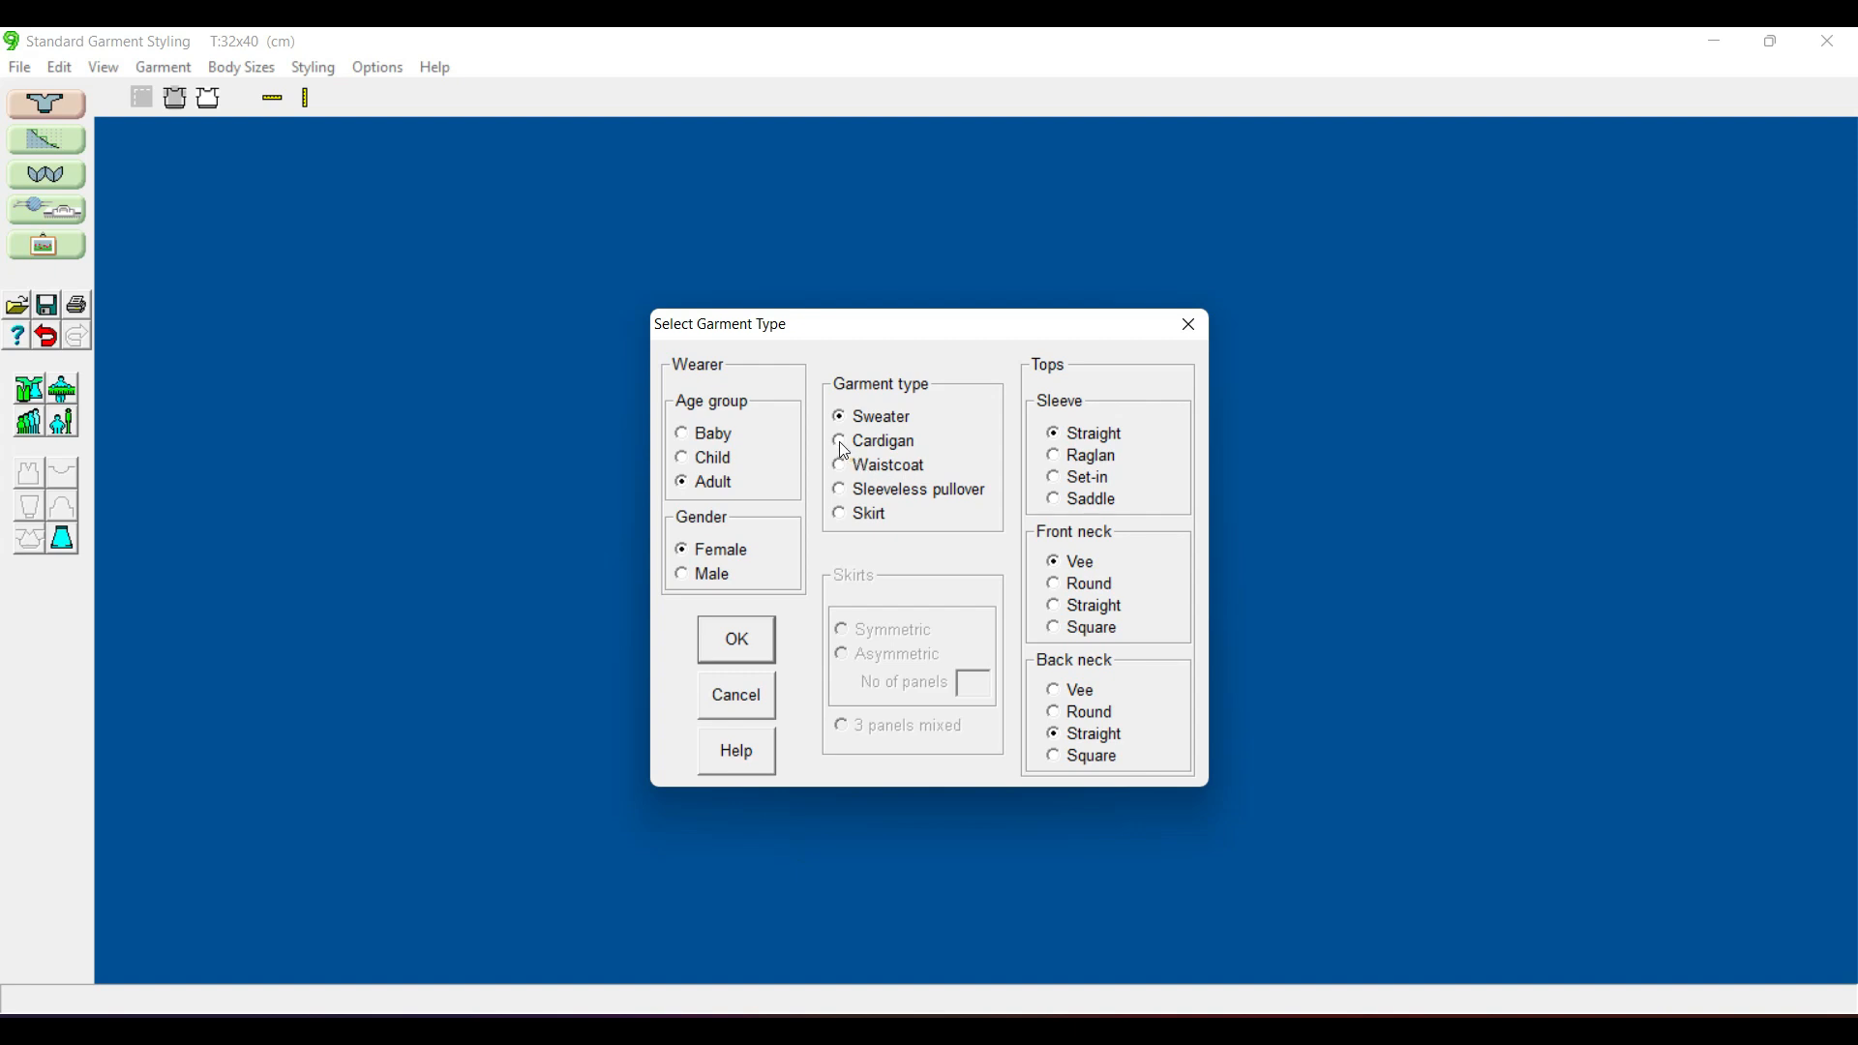
- Define a machine-knitted adult female cardigan with straight sleeves, a vee front neck and a straight back neck, and accept the tensions
click(839, 441)
click(741, 631)
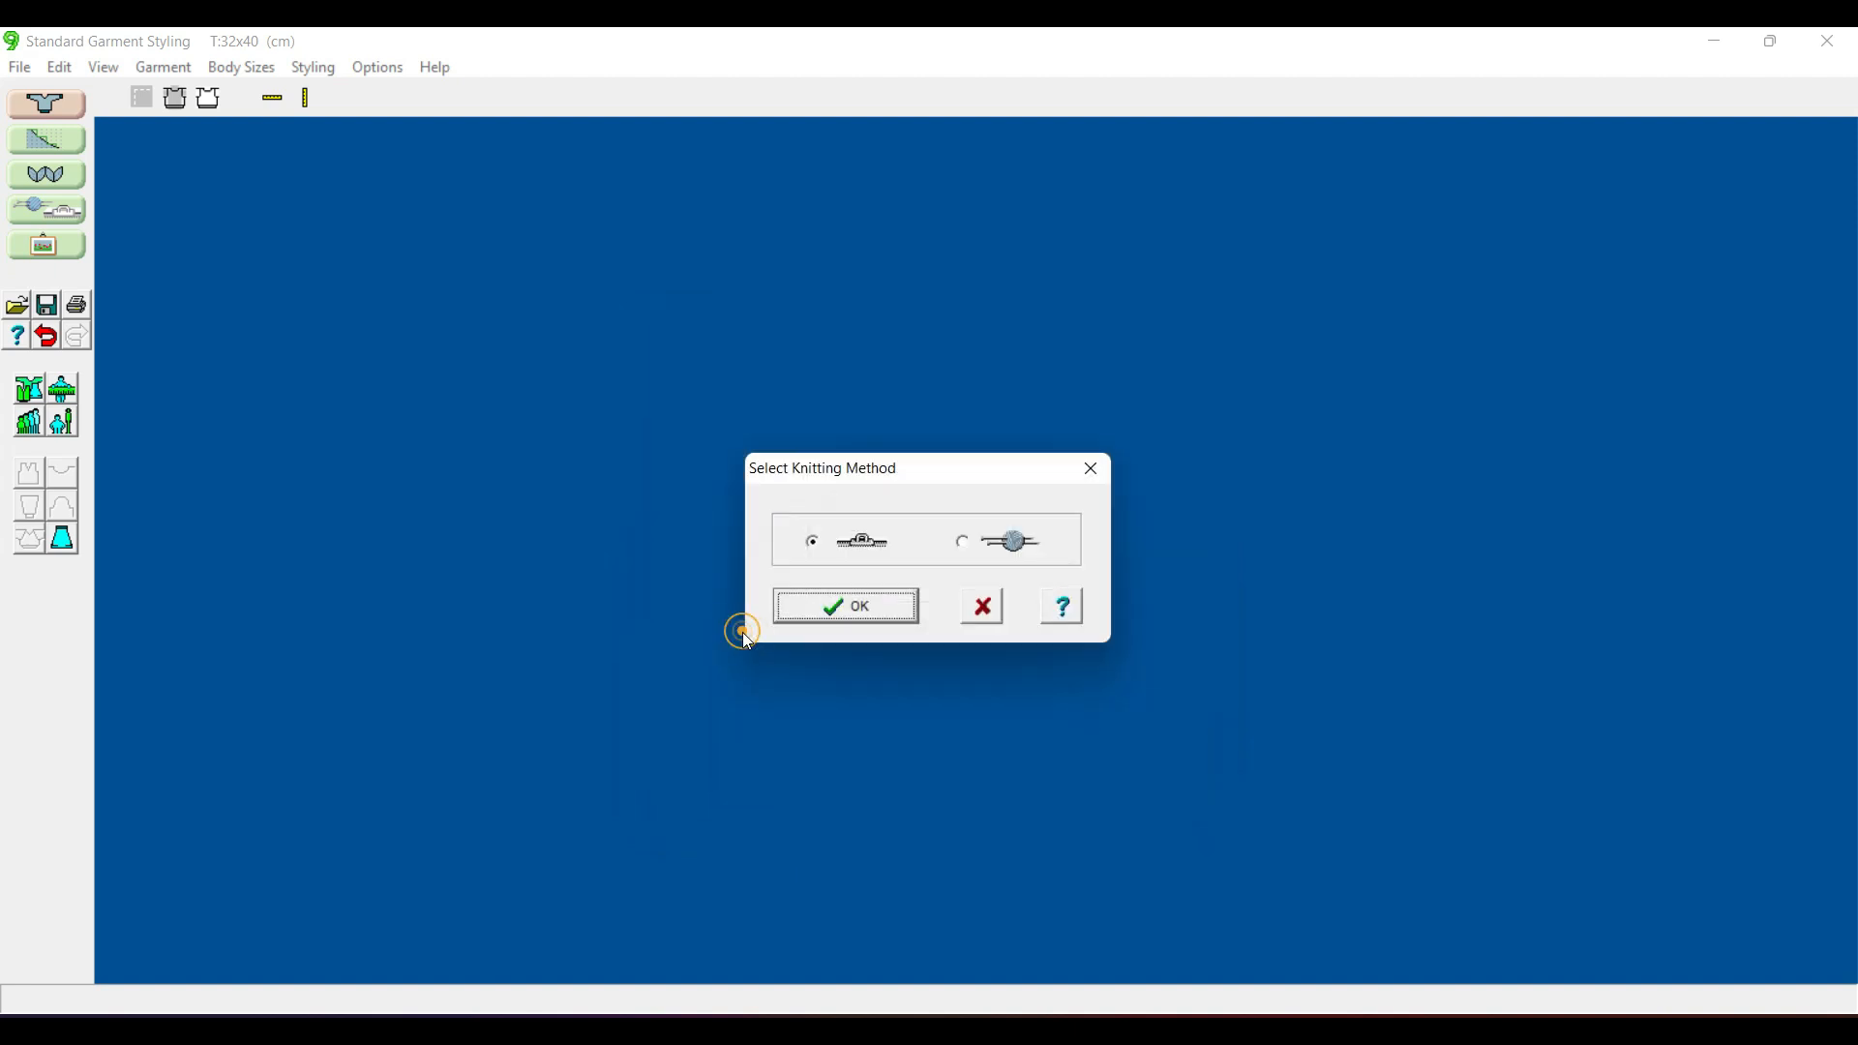
click(844, 602)
click(695, 722)
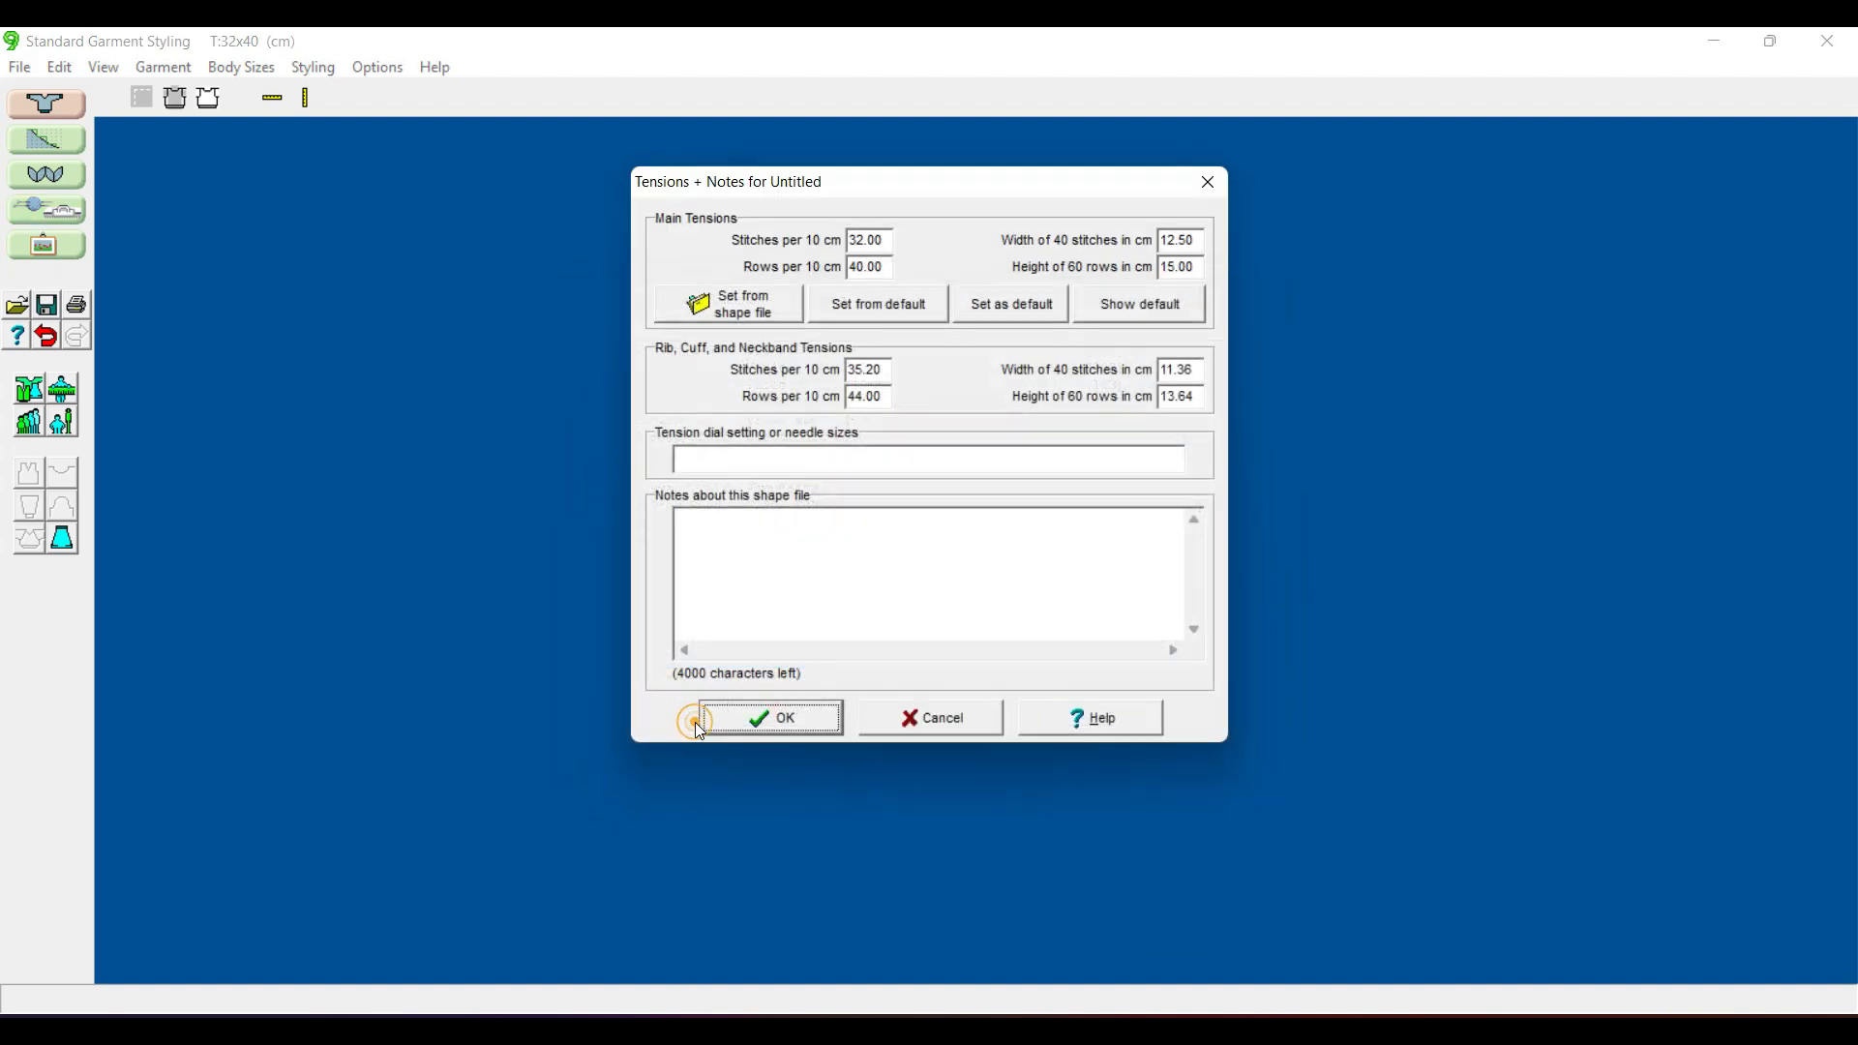
click(770, 712)
- Choose the standard size bust 82 (32") for the cardigan and accept the body measurements with the Casual ease table
click(1003, 509)
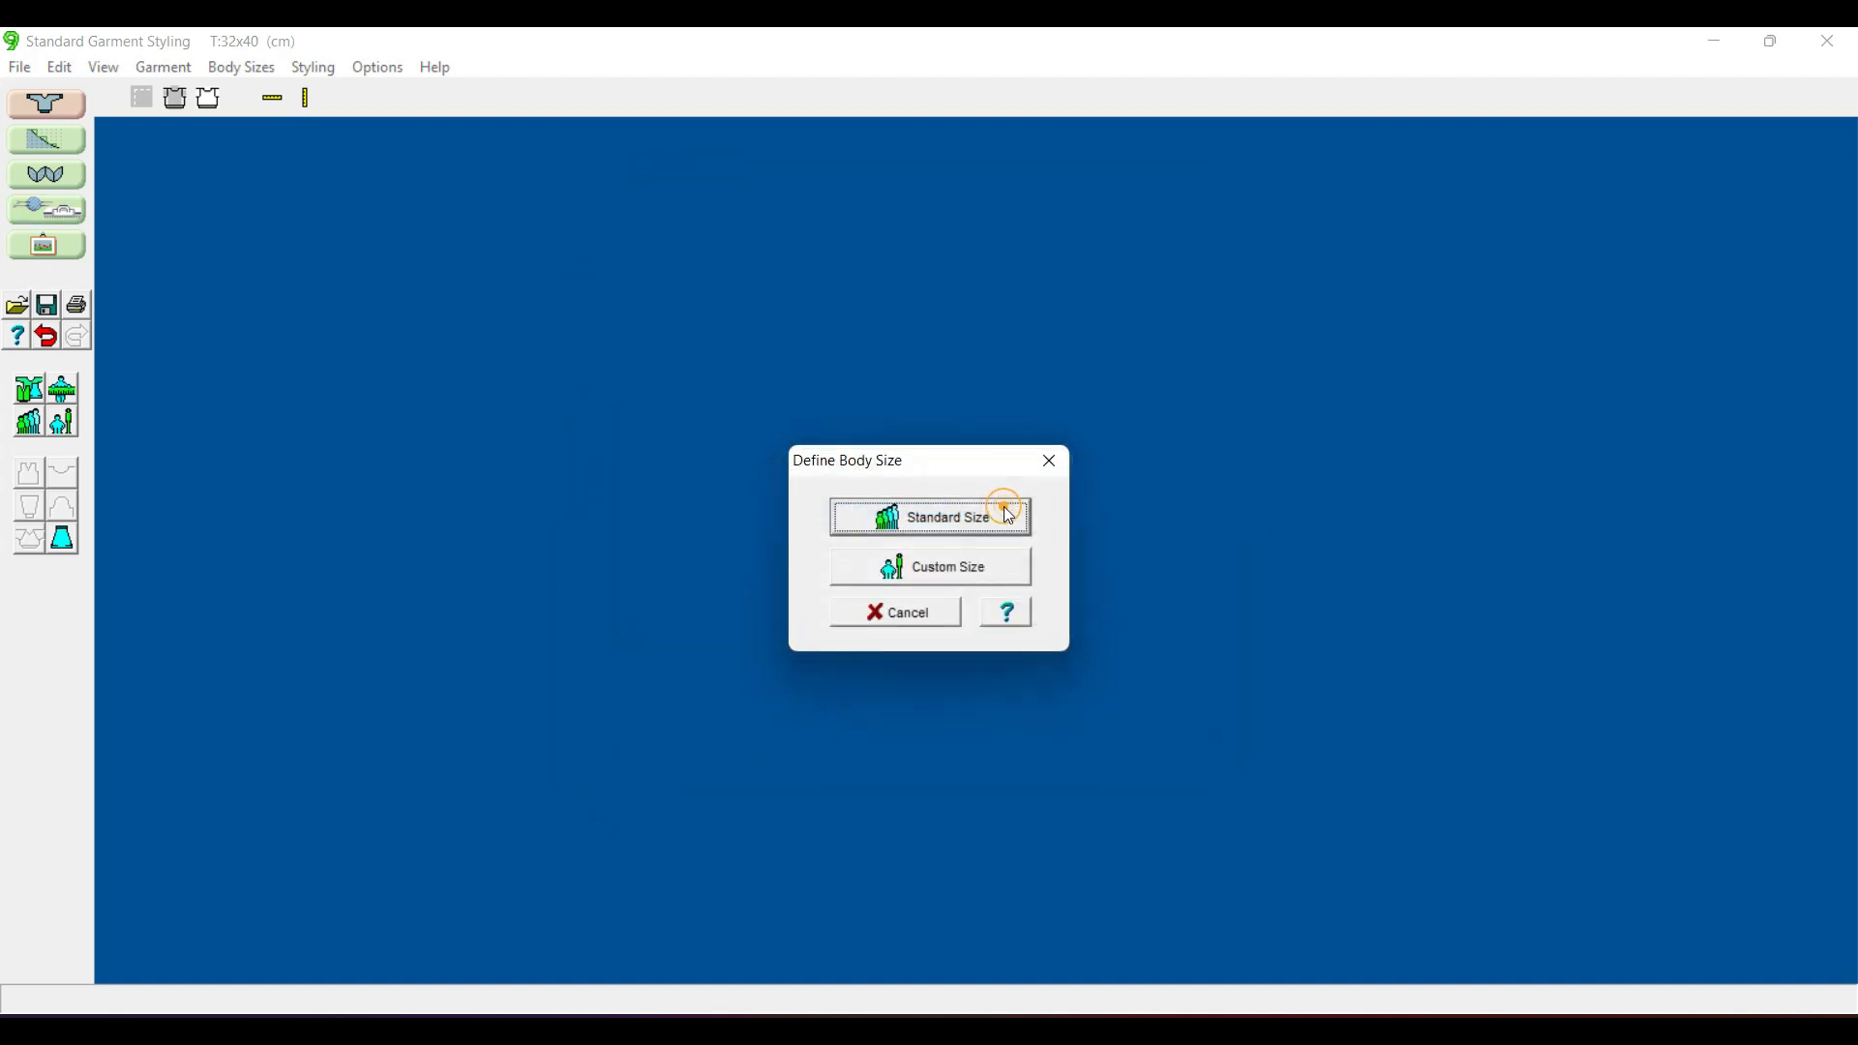
click(979, 524)
click(1132, 733)
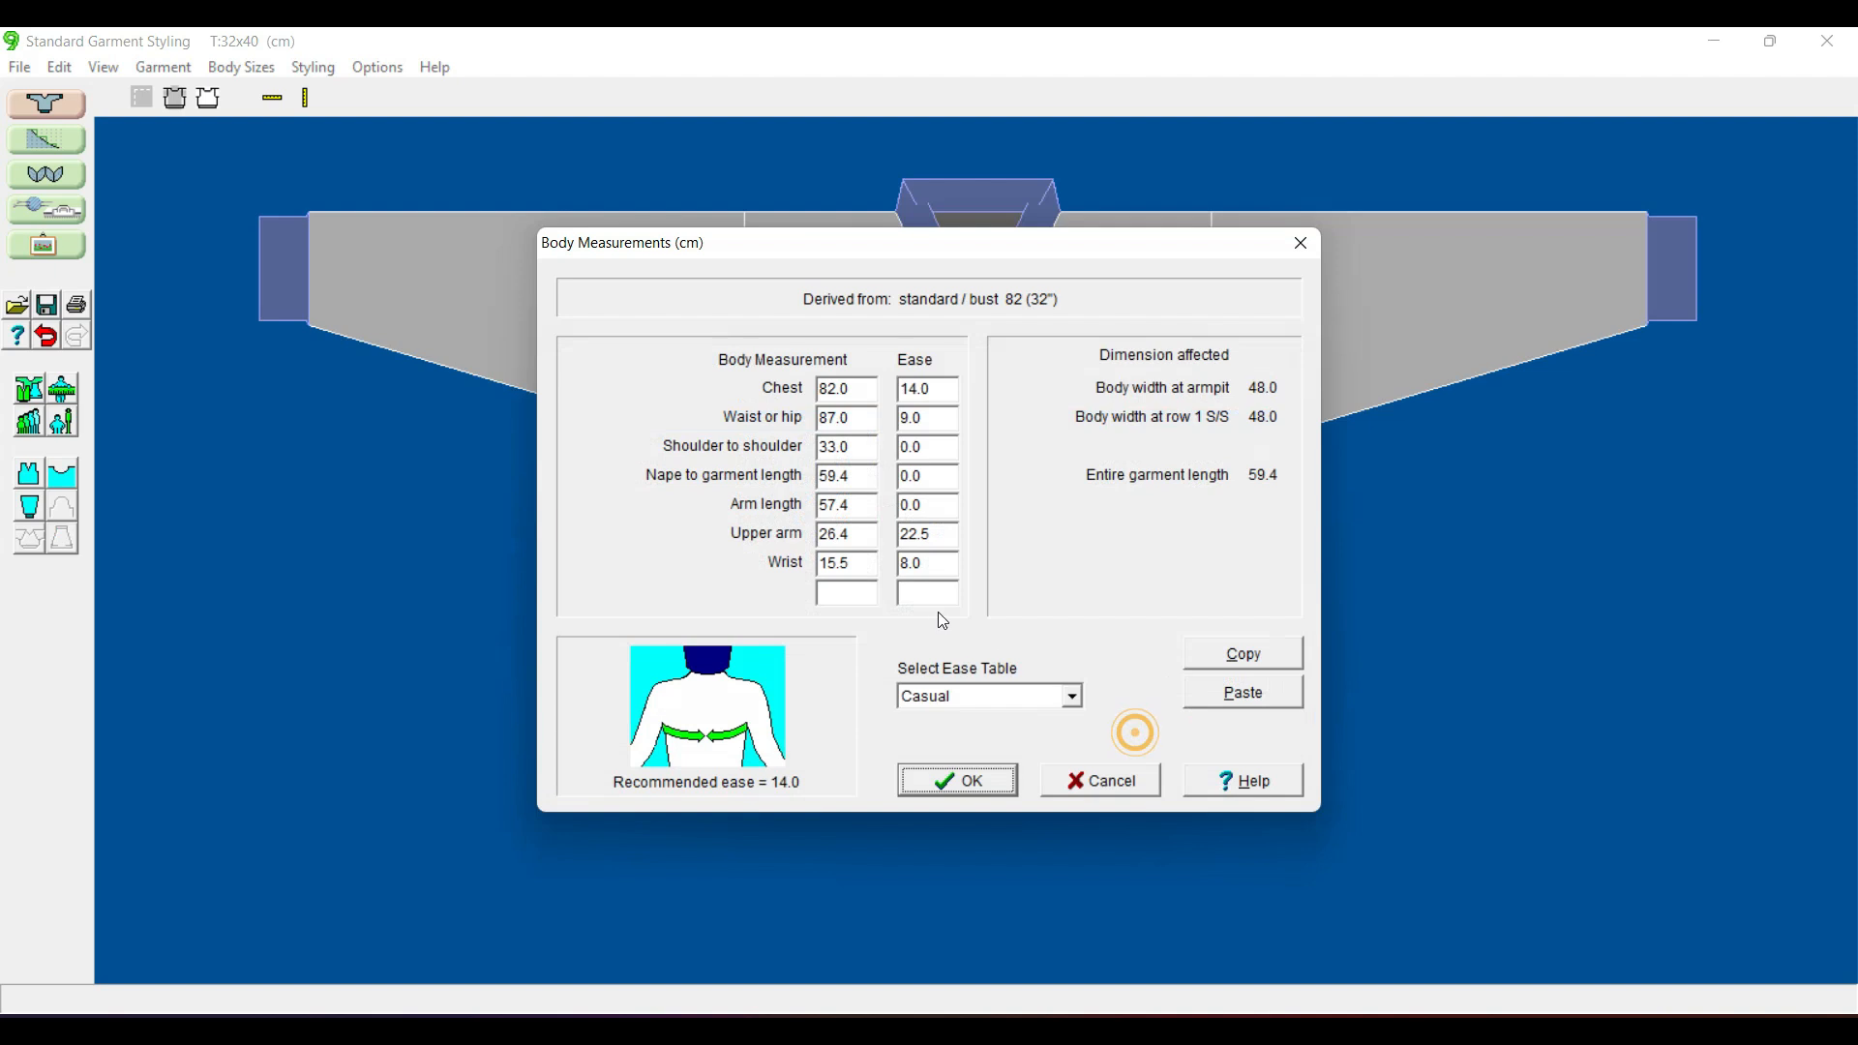
click(958, 782)
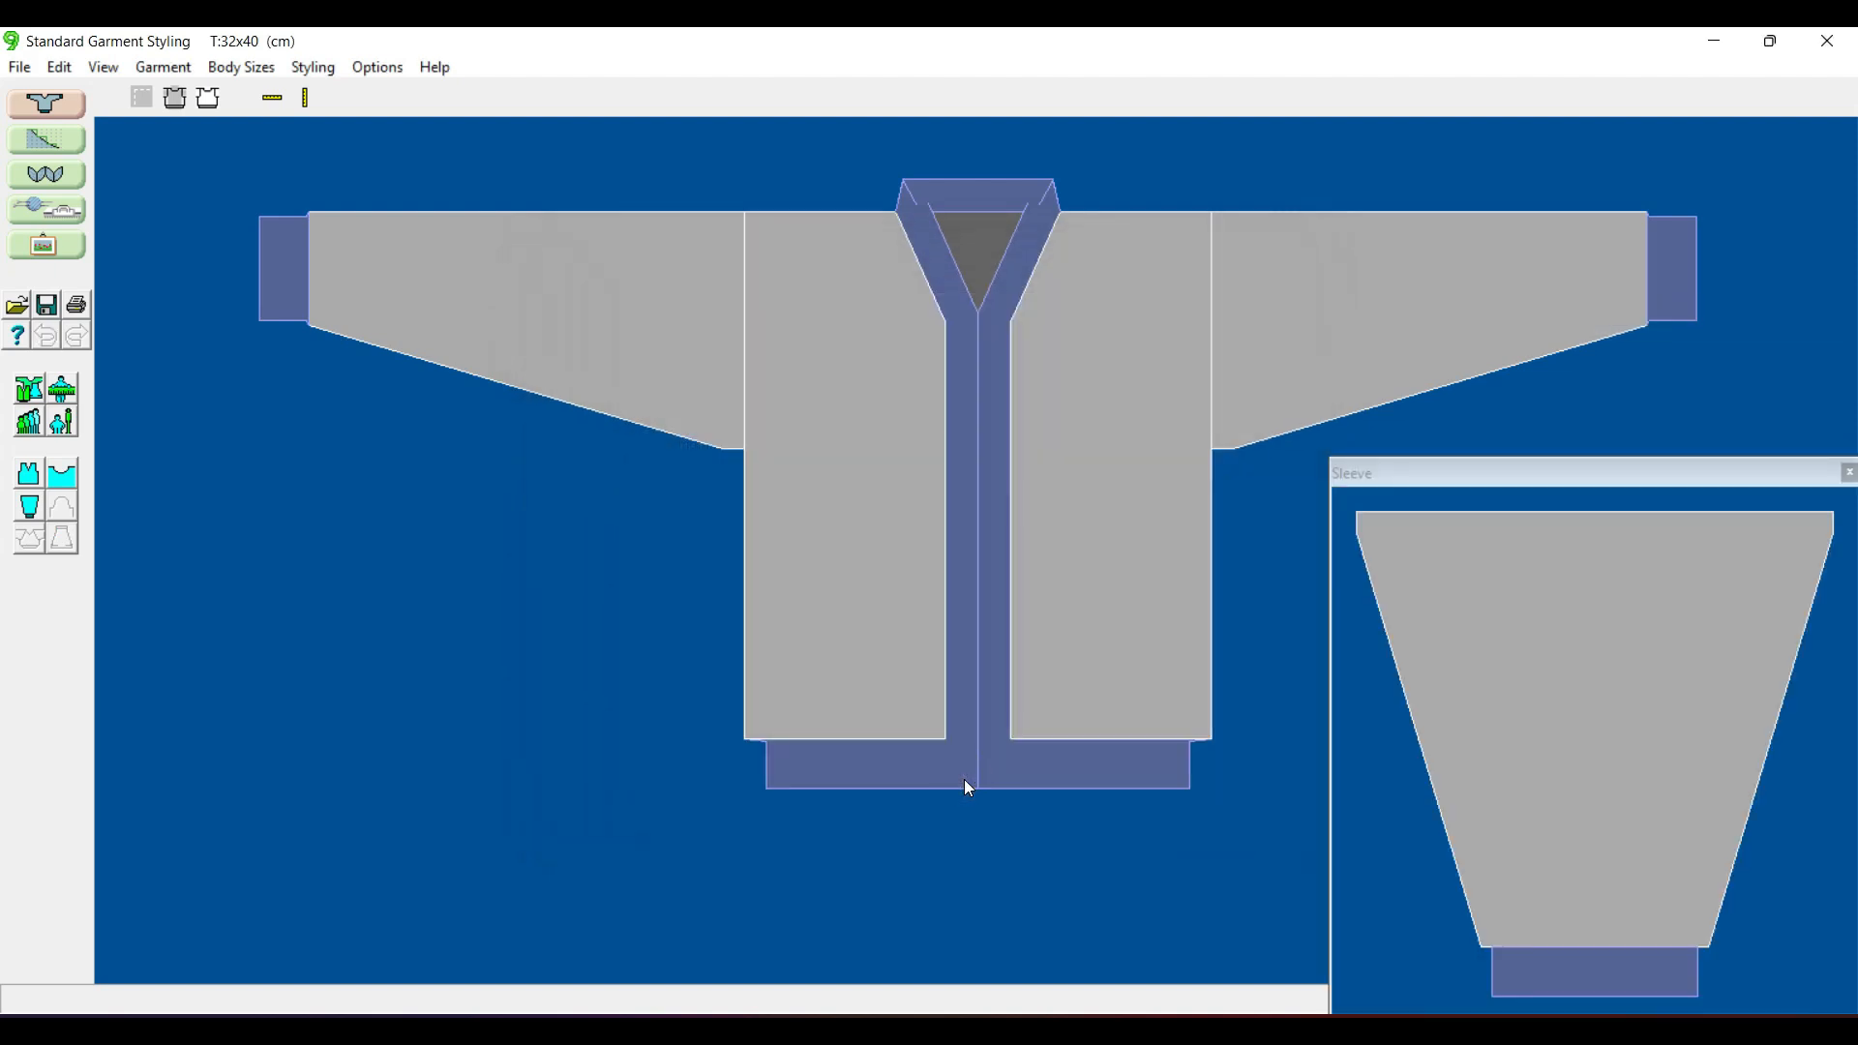
- Try an overlap of 8 cm in the cardigan's body styling, and discard the body styling changes
click(29, 478)
drag(262, 158, 263, 468)
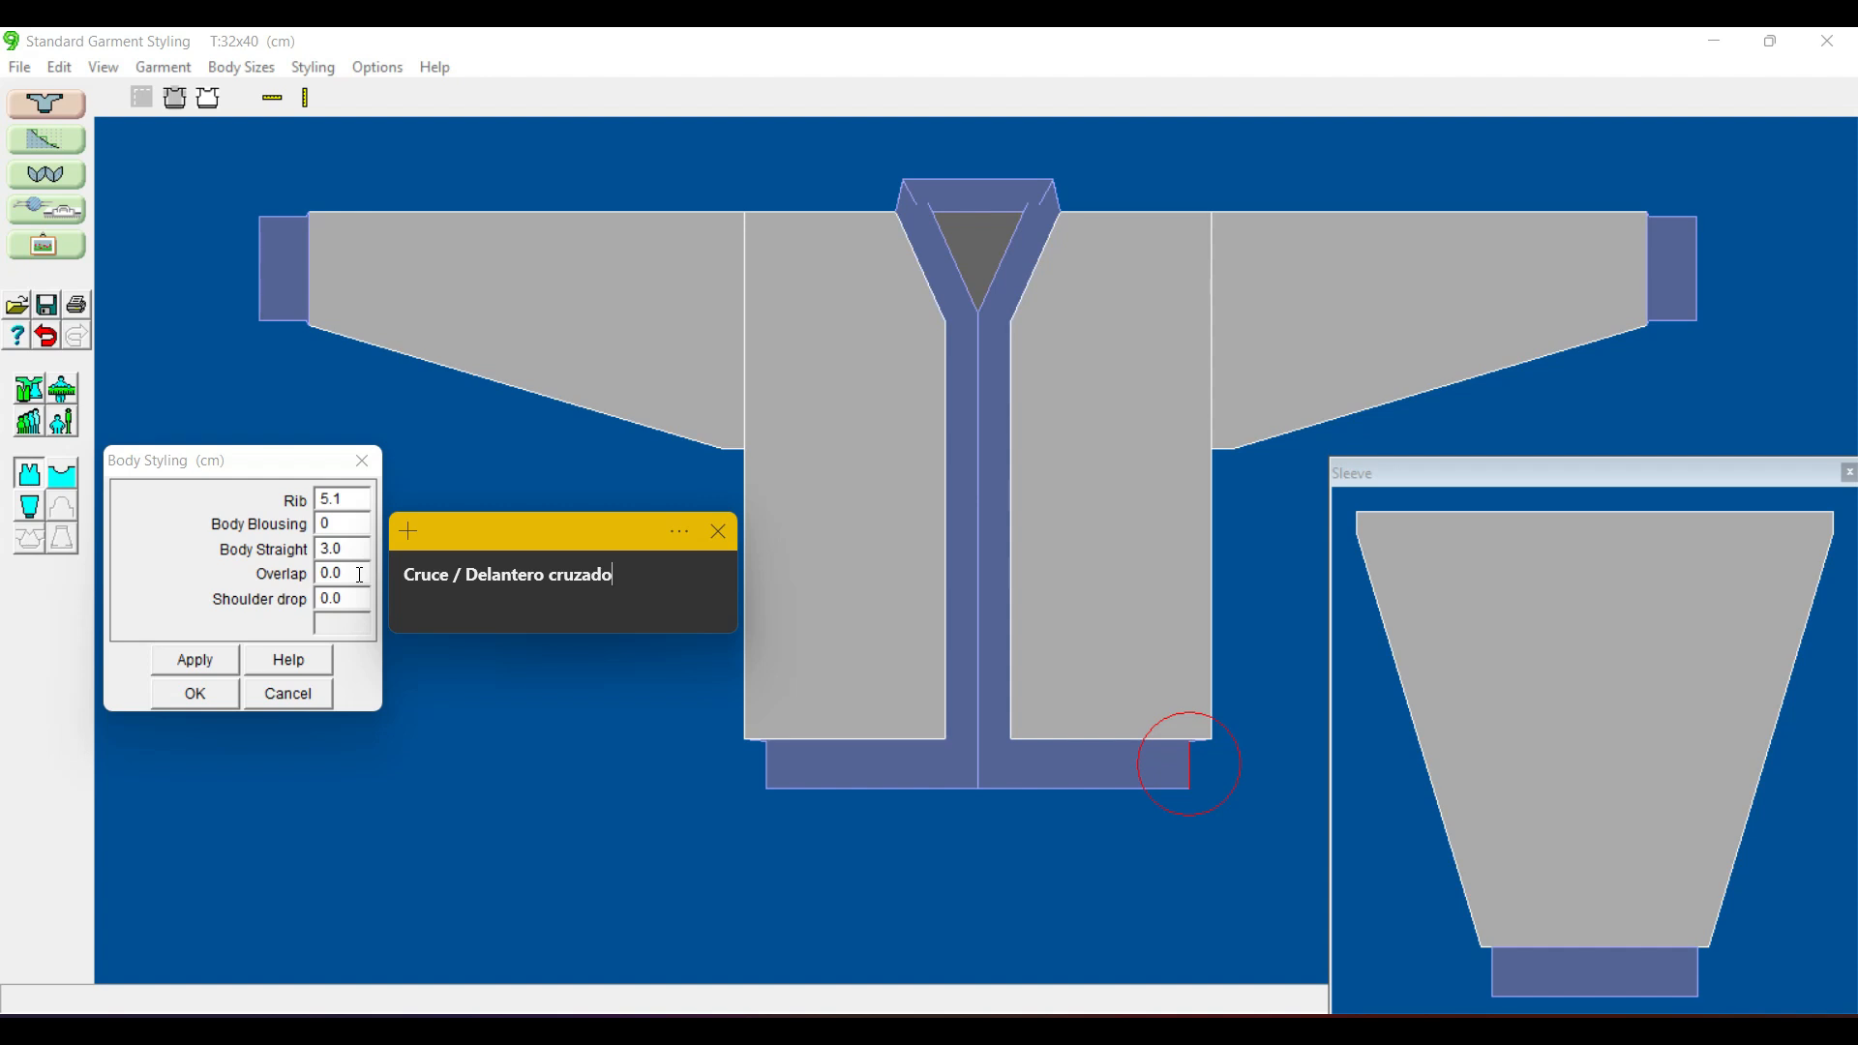
drag(360, 574, 323, 577)
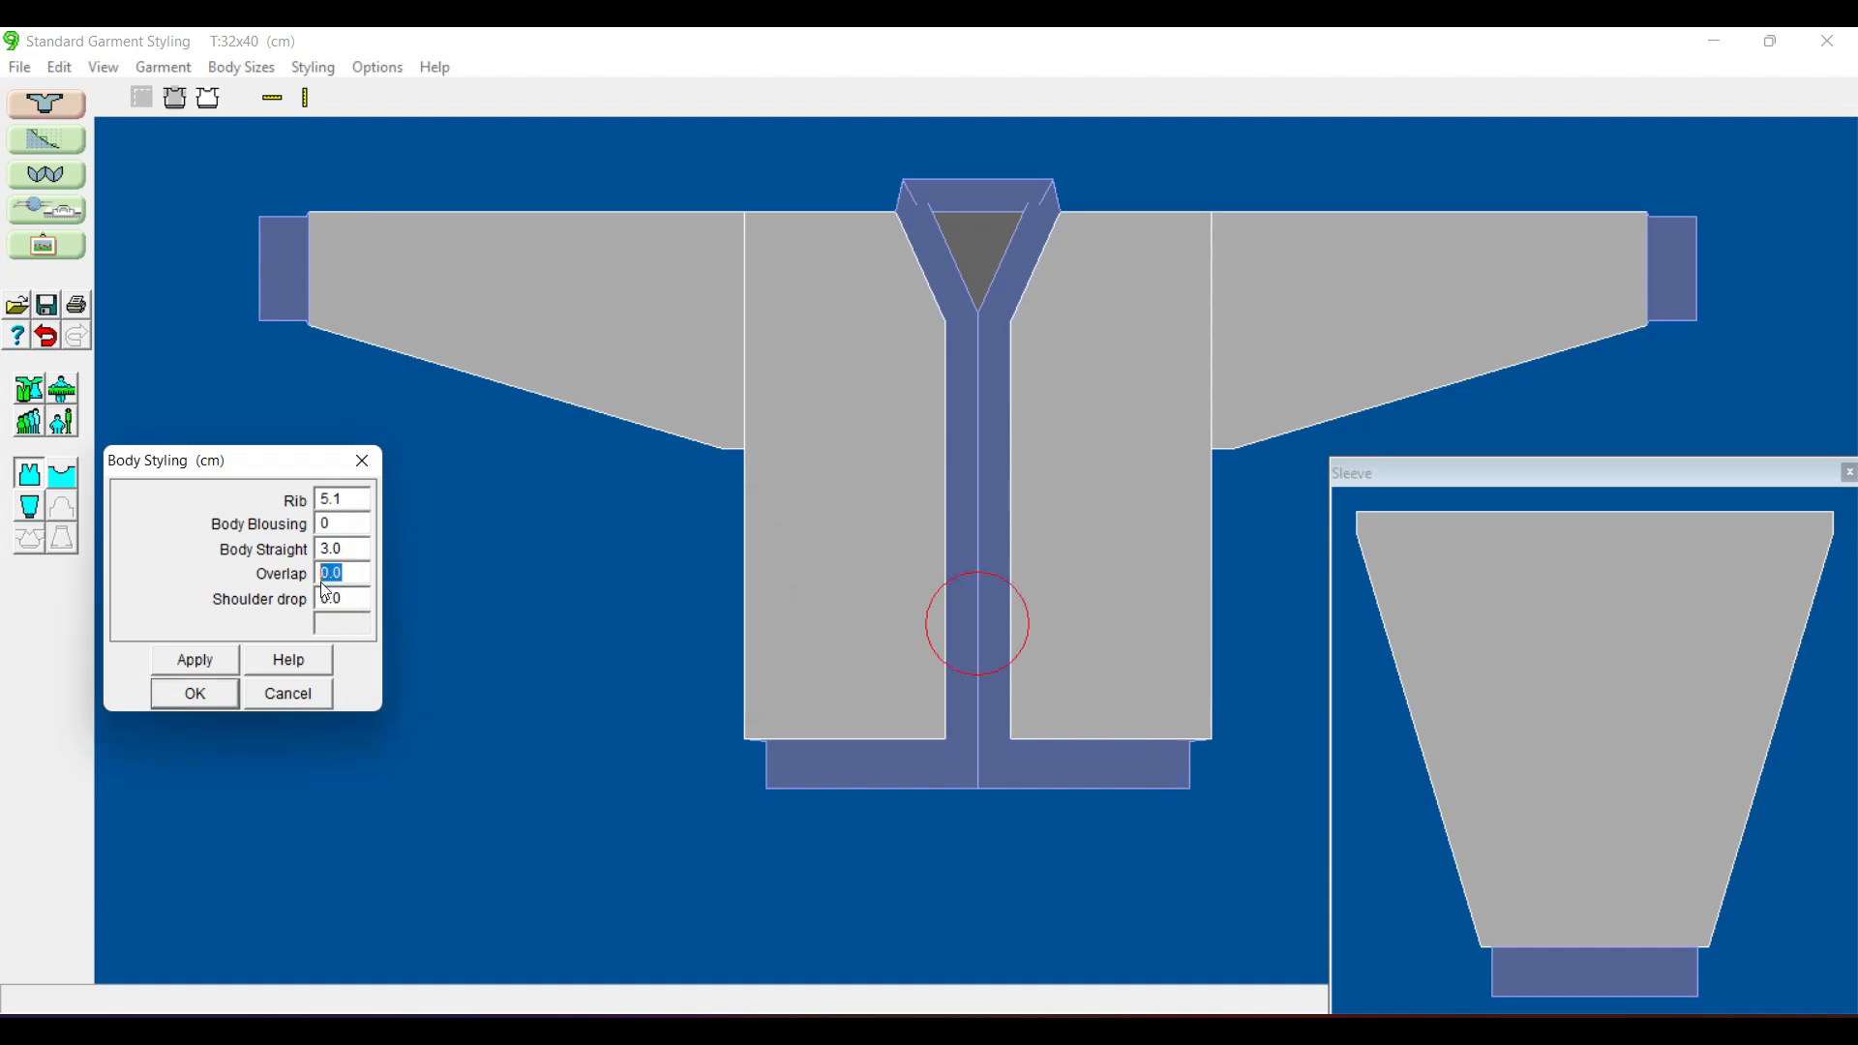
text(8)
click(192, 660)
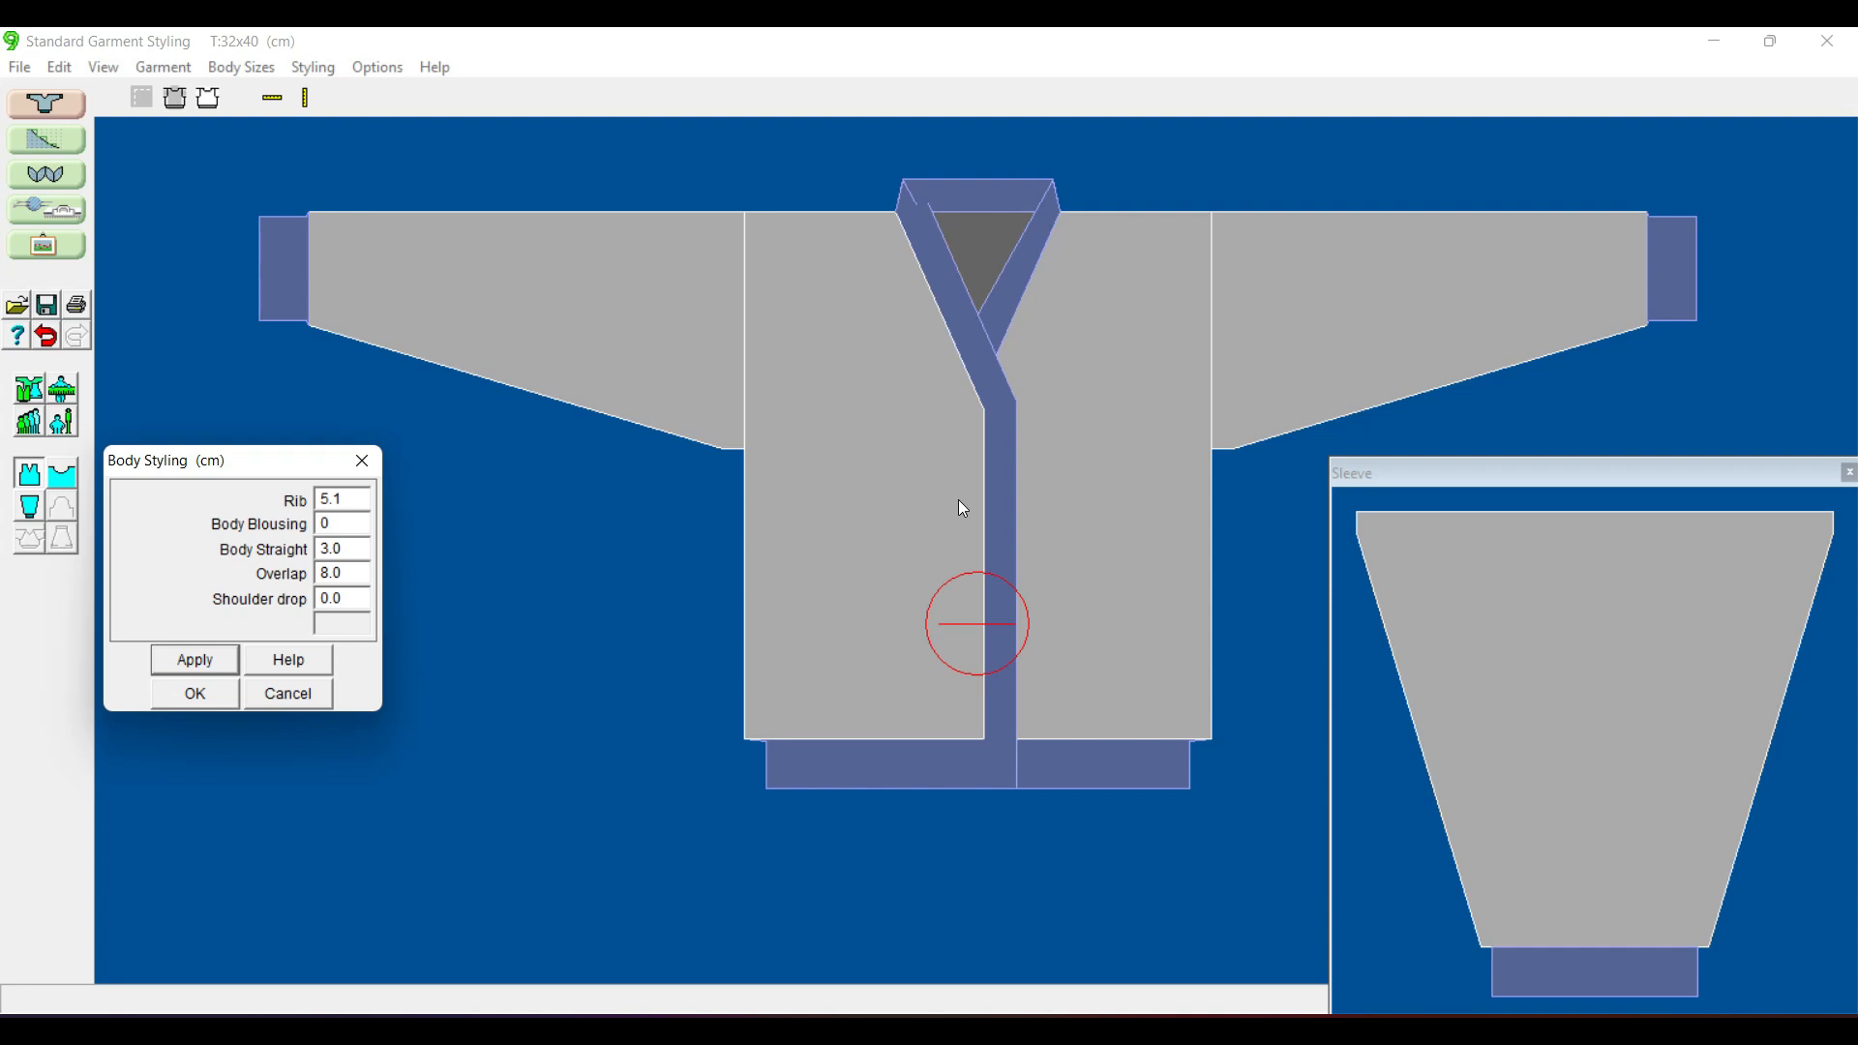
click(294, 701)
- Start a new garment defined as an adult female symmetric skirt with 2 panels
key(ctrl+n)
click(821, 525)
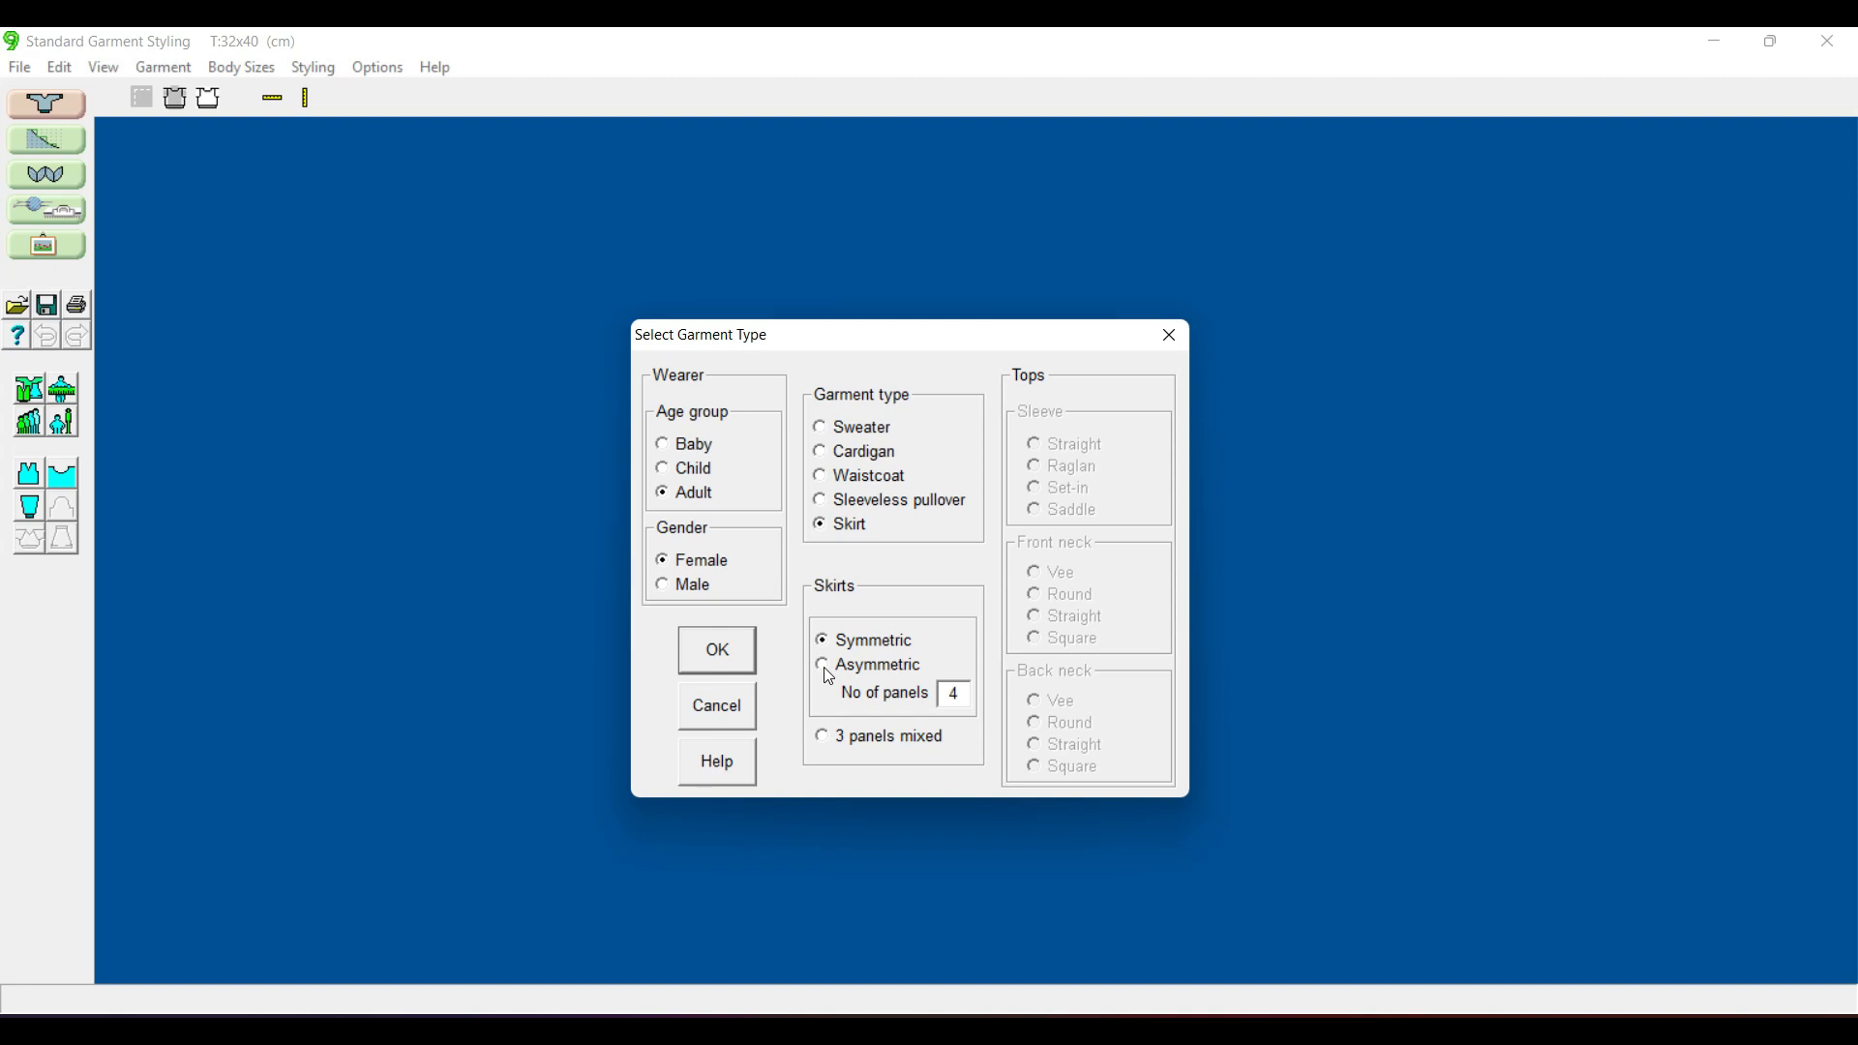
click(961, 697)
key(BackSpace)
text(2)
key(BackSpace)
text(4)
click(949, 700)
double_click(969, 697)
text(2)
click(717, 648)
- Set the skirt for machine knitting on the Silver Reed SK840,550,560,580, and accept the tensions
click(866, 604)
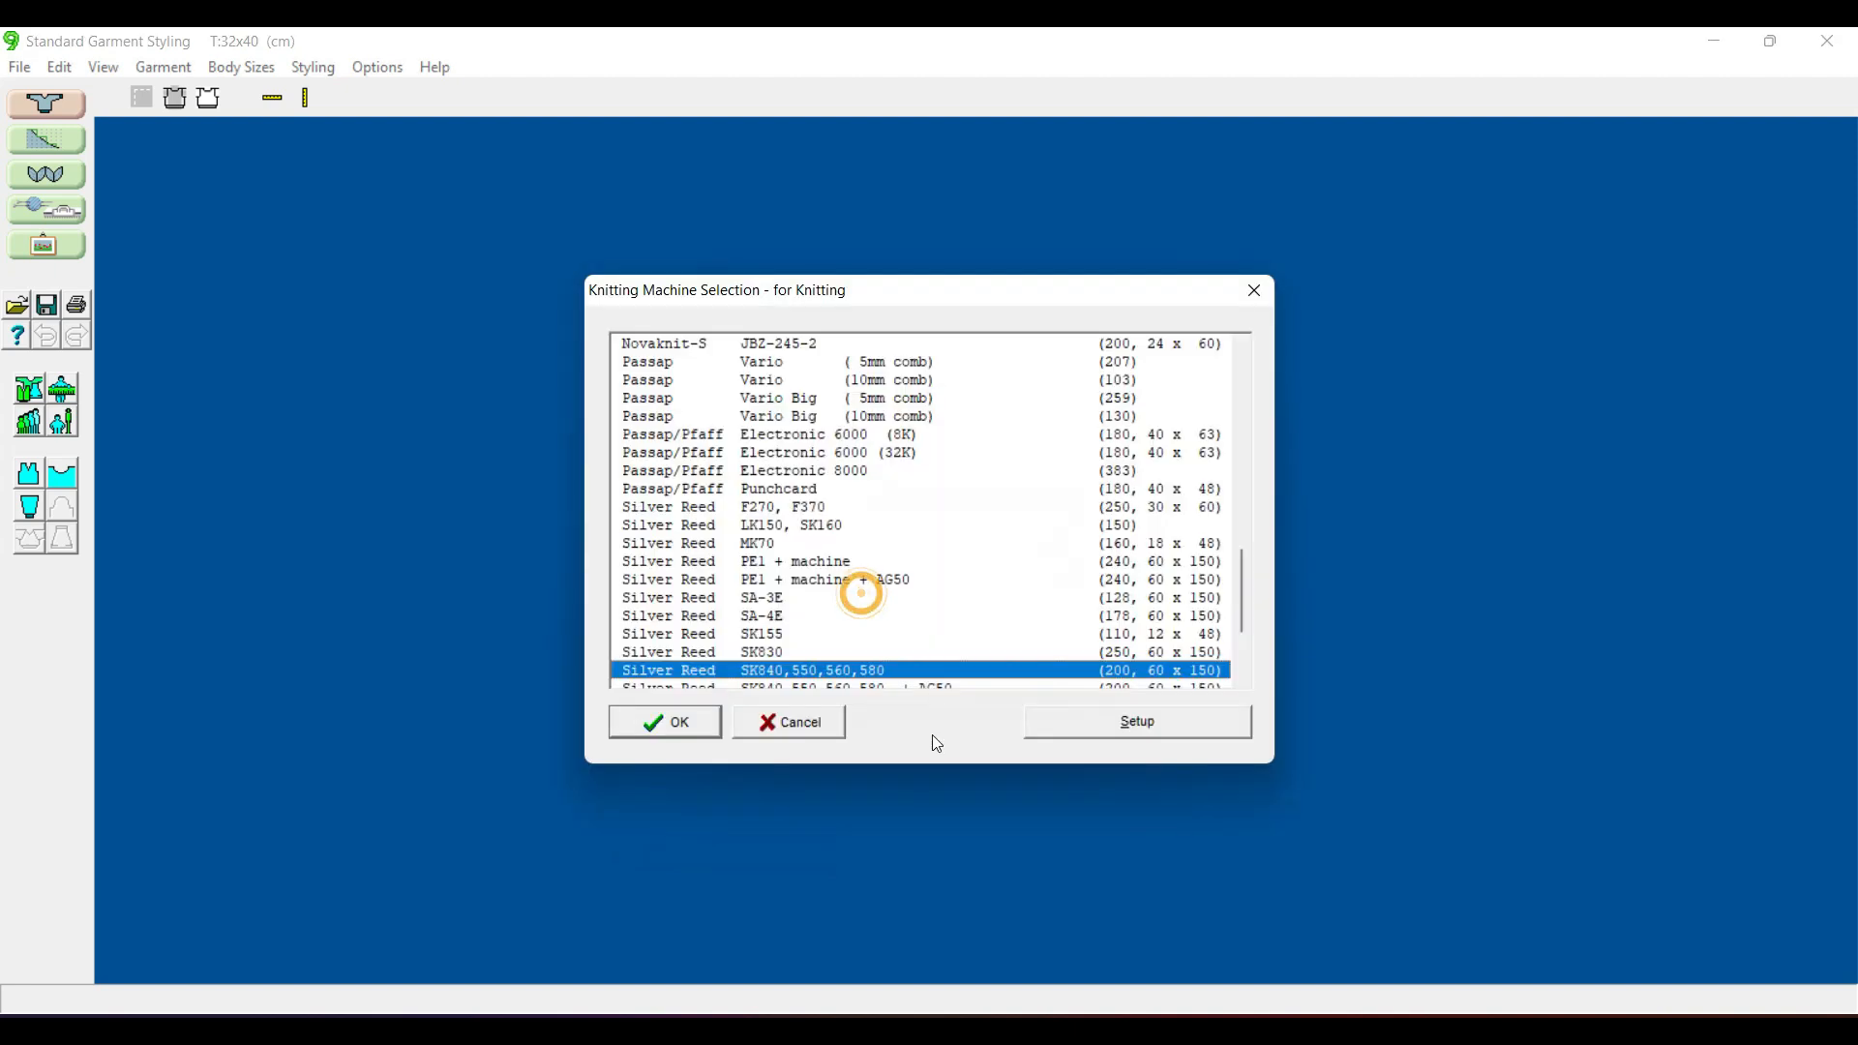
click(693, 738)
click(807, 714)
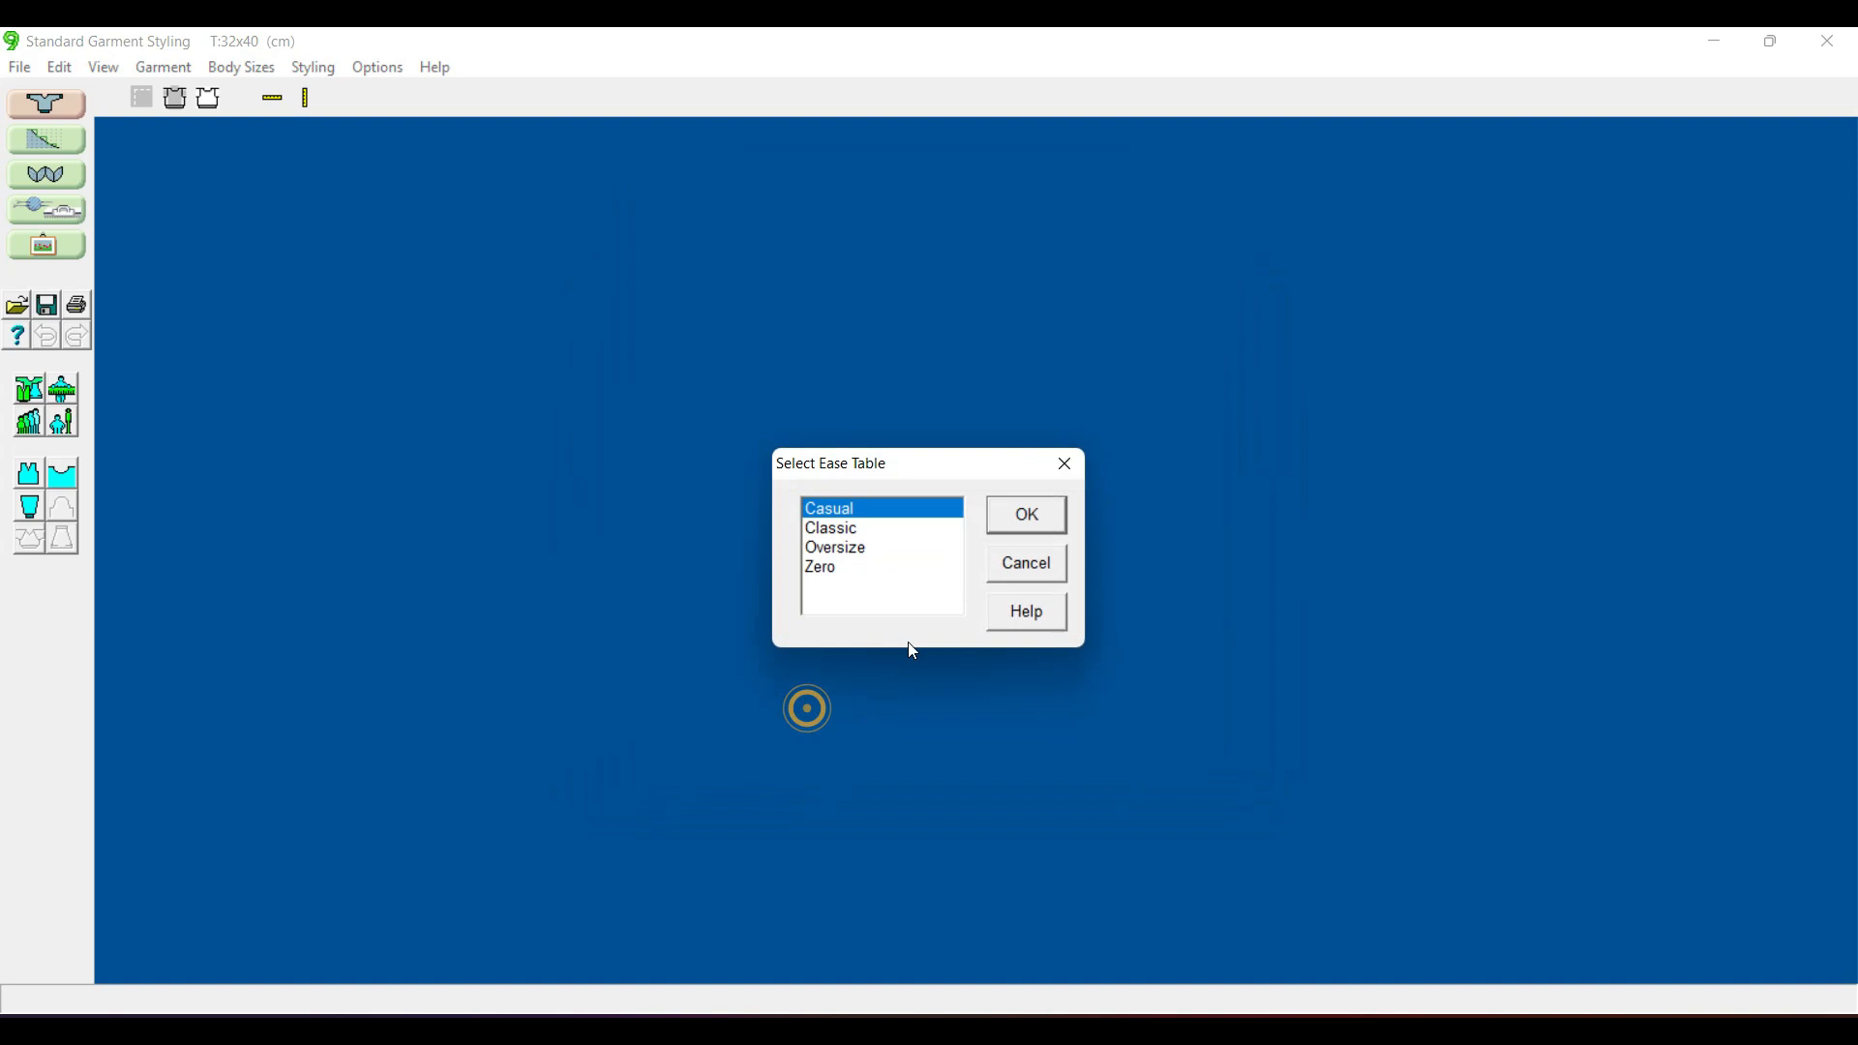
- Choose the Casual ease table and standard size bust 82 (32") for the skirt, and review its body measurements
key(Return)
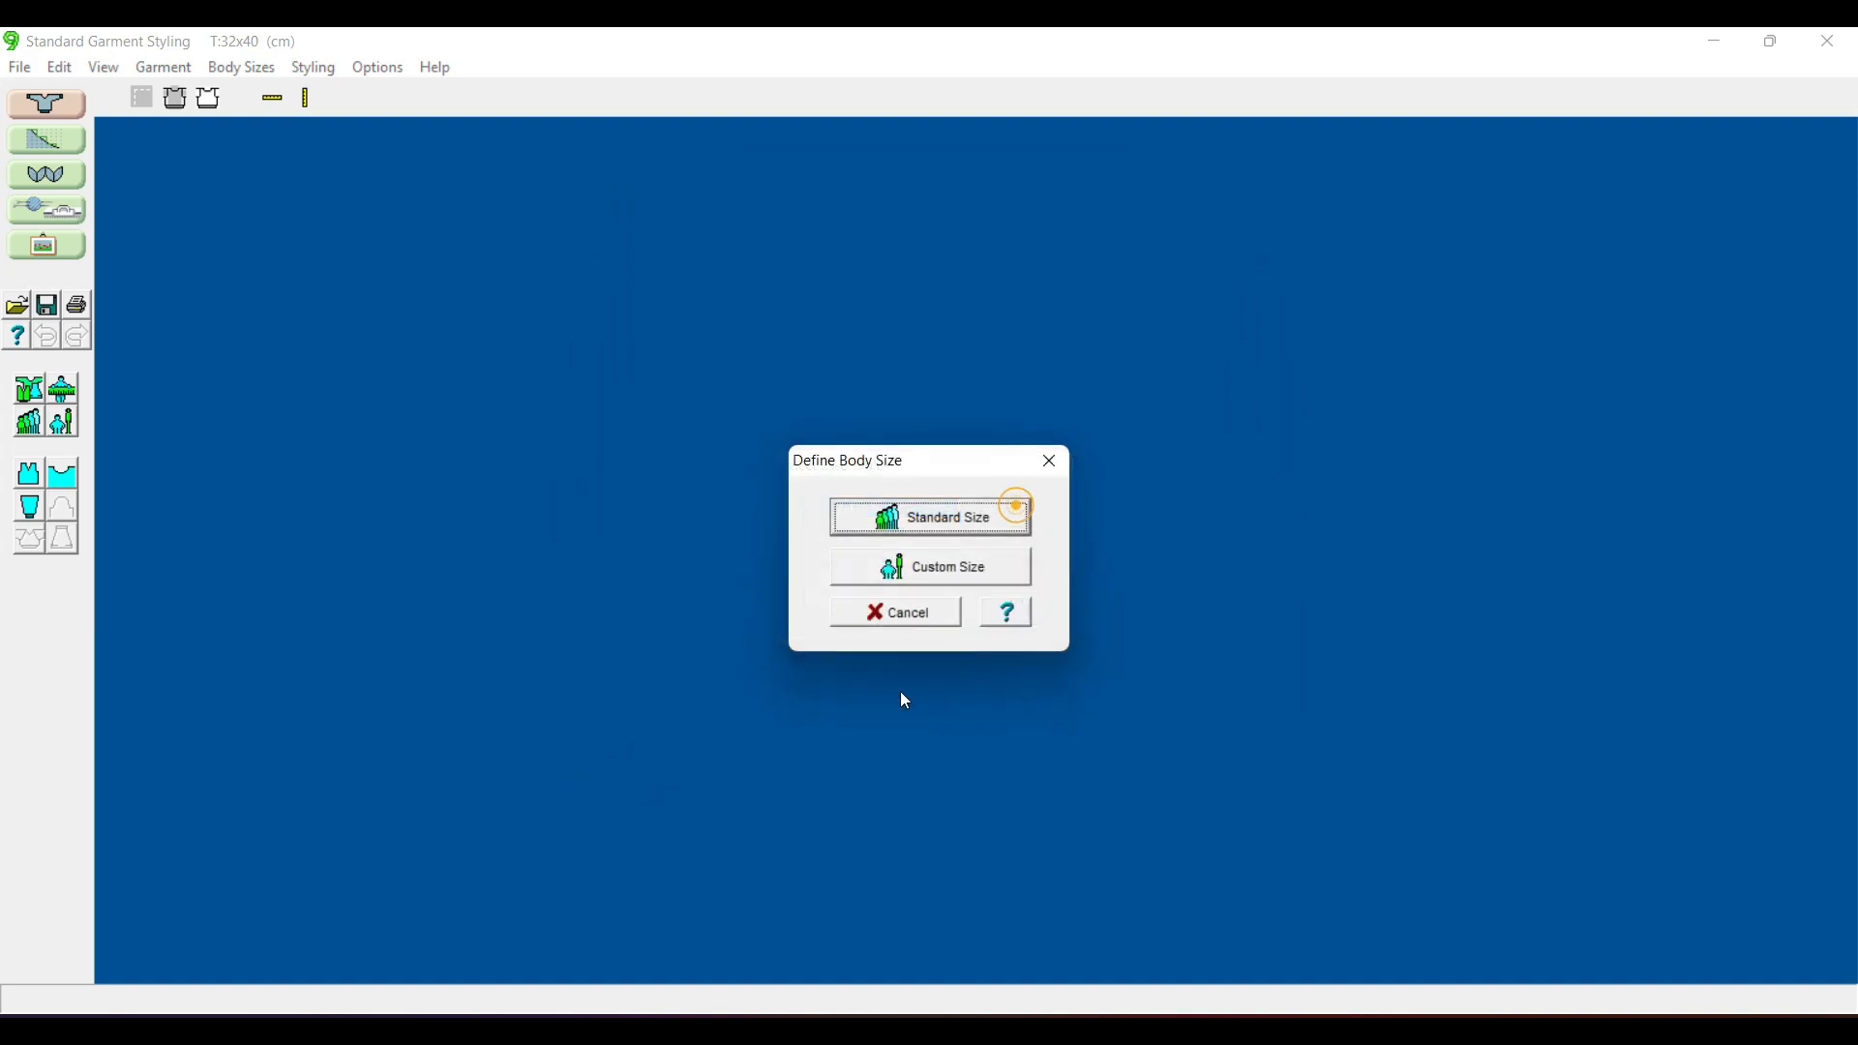
click(951, 523)
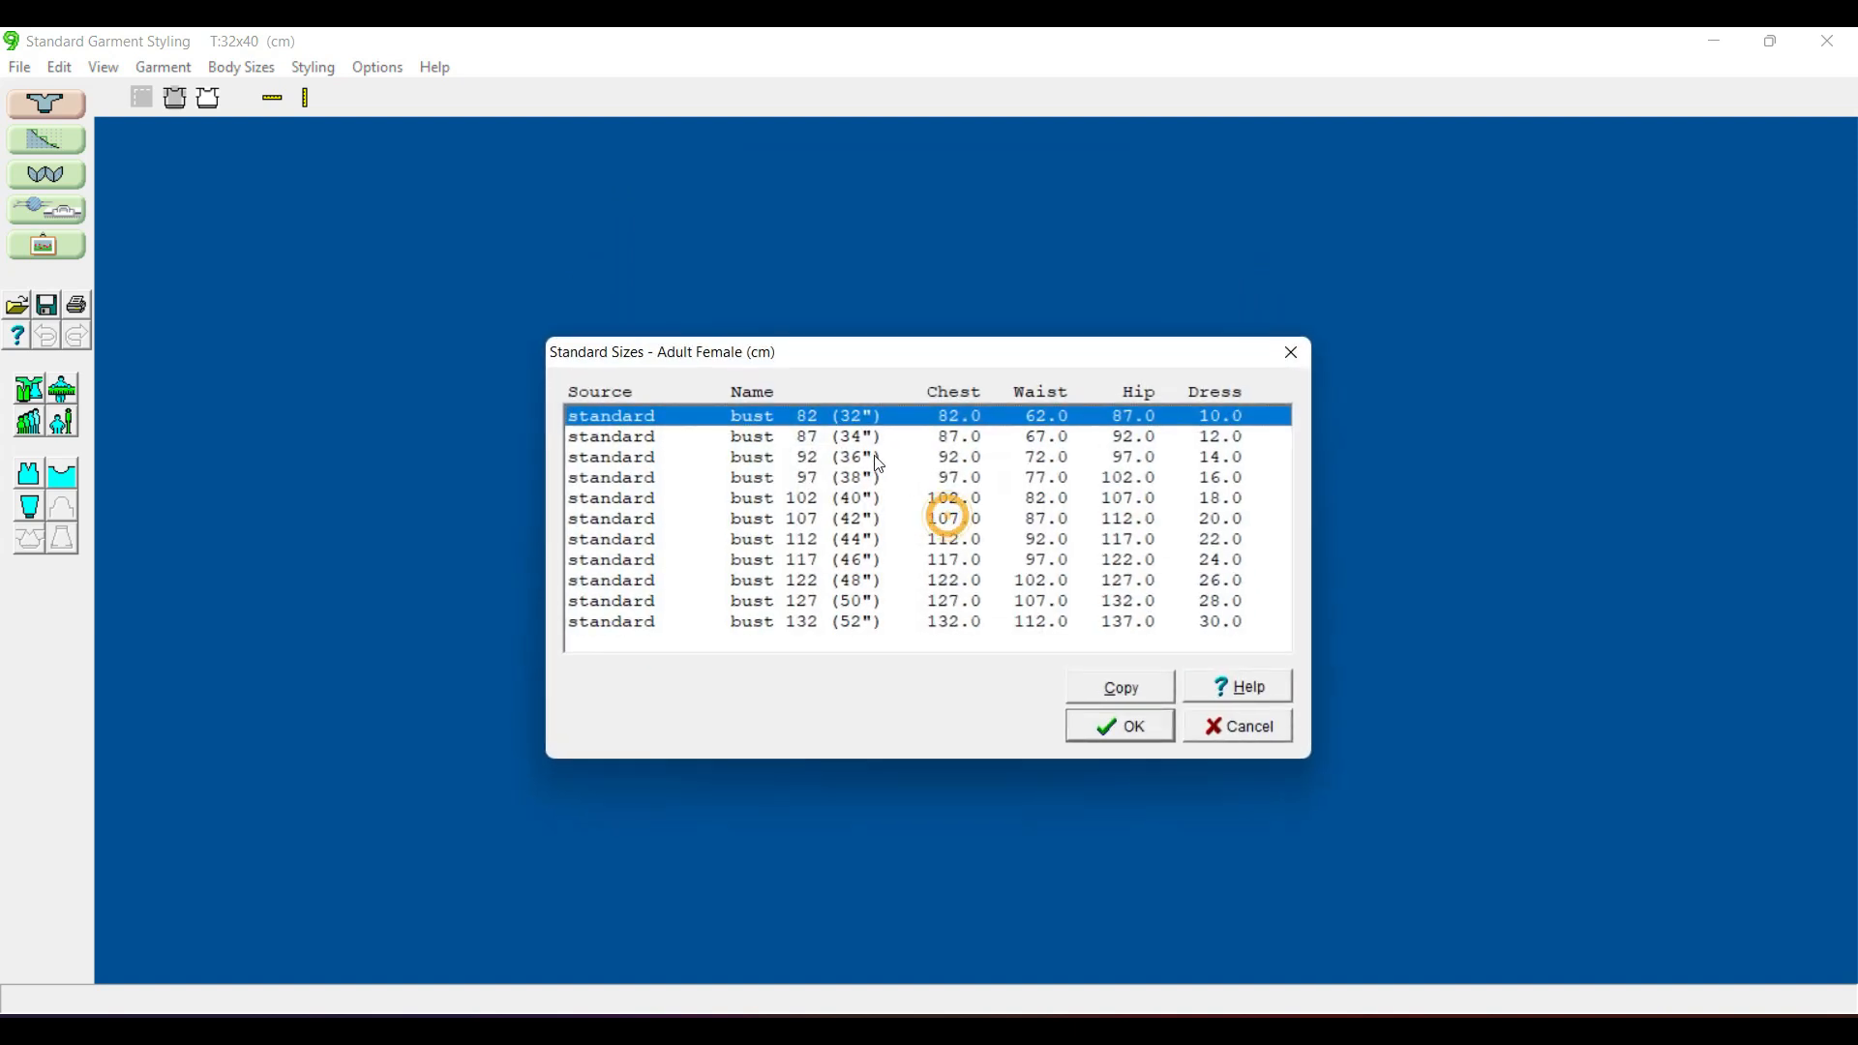
click(1112, 727)
click(927, 777)
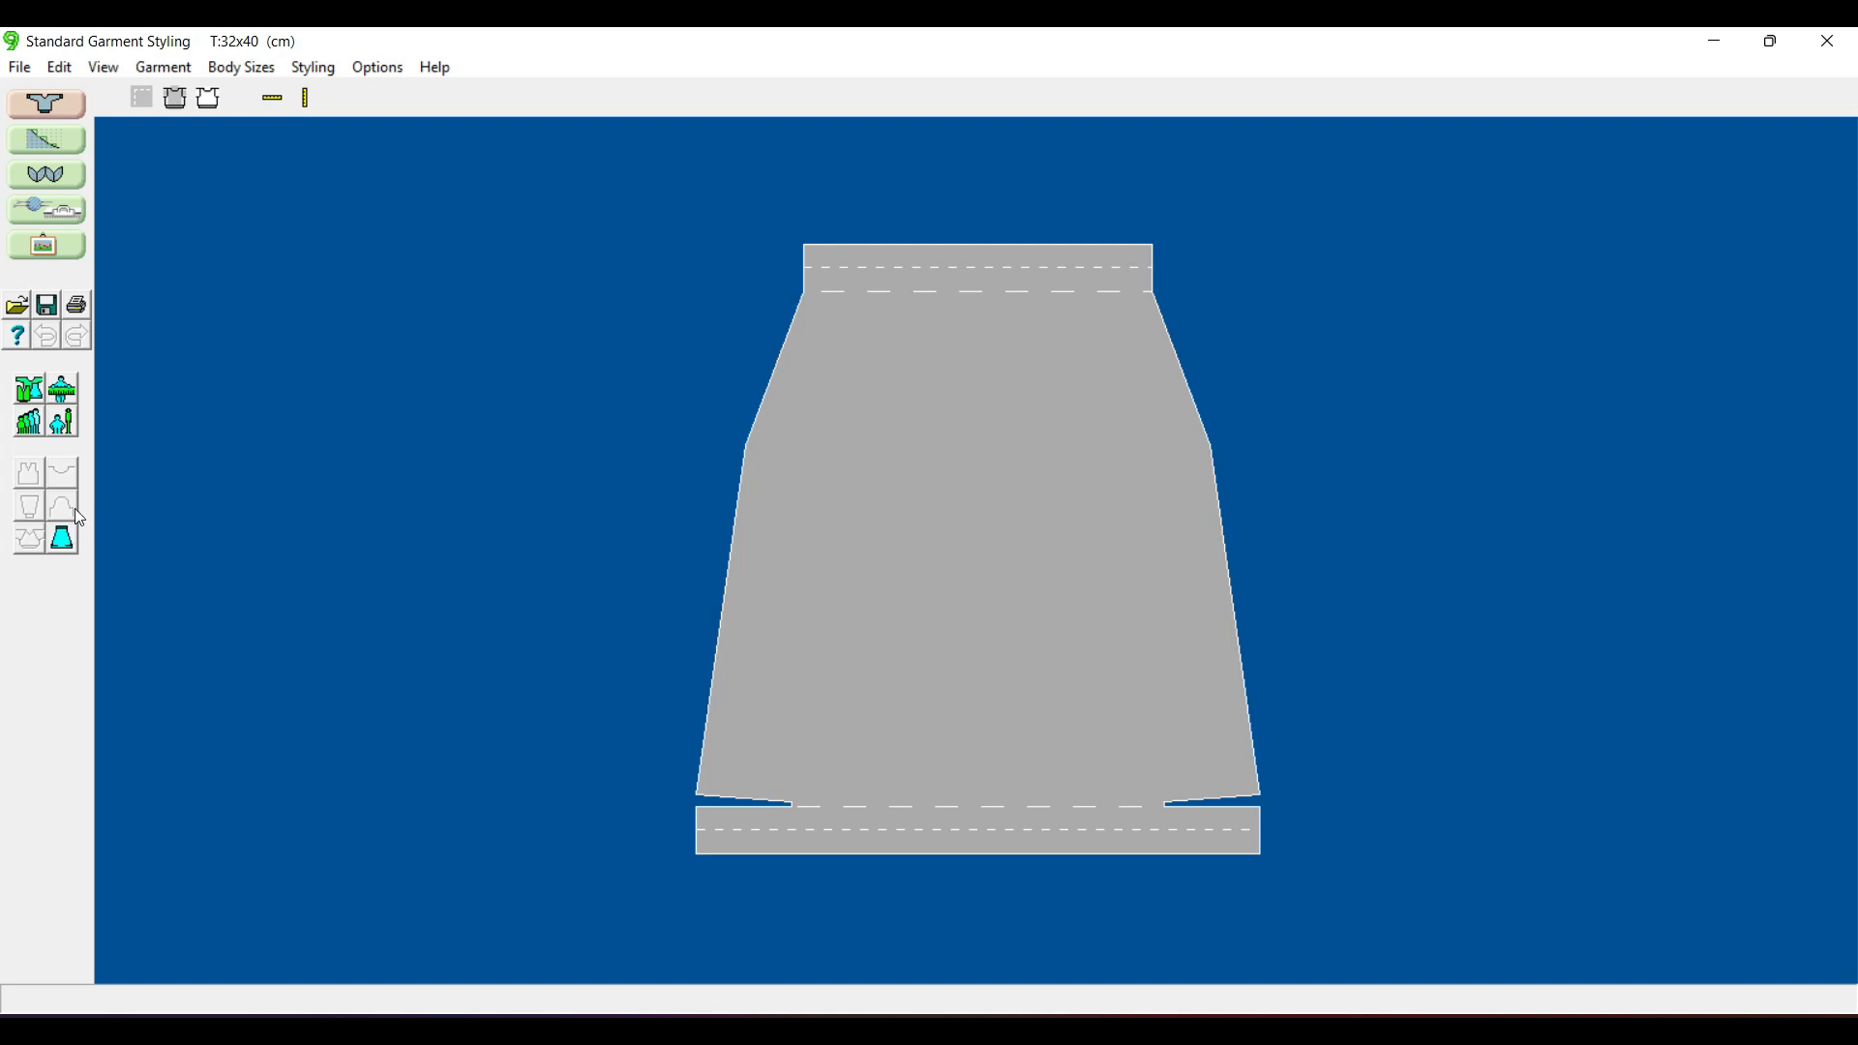
click(61, 391)
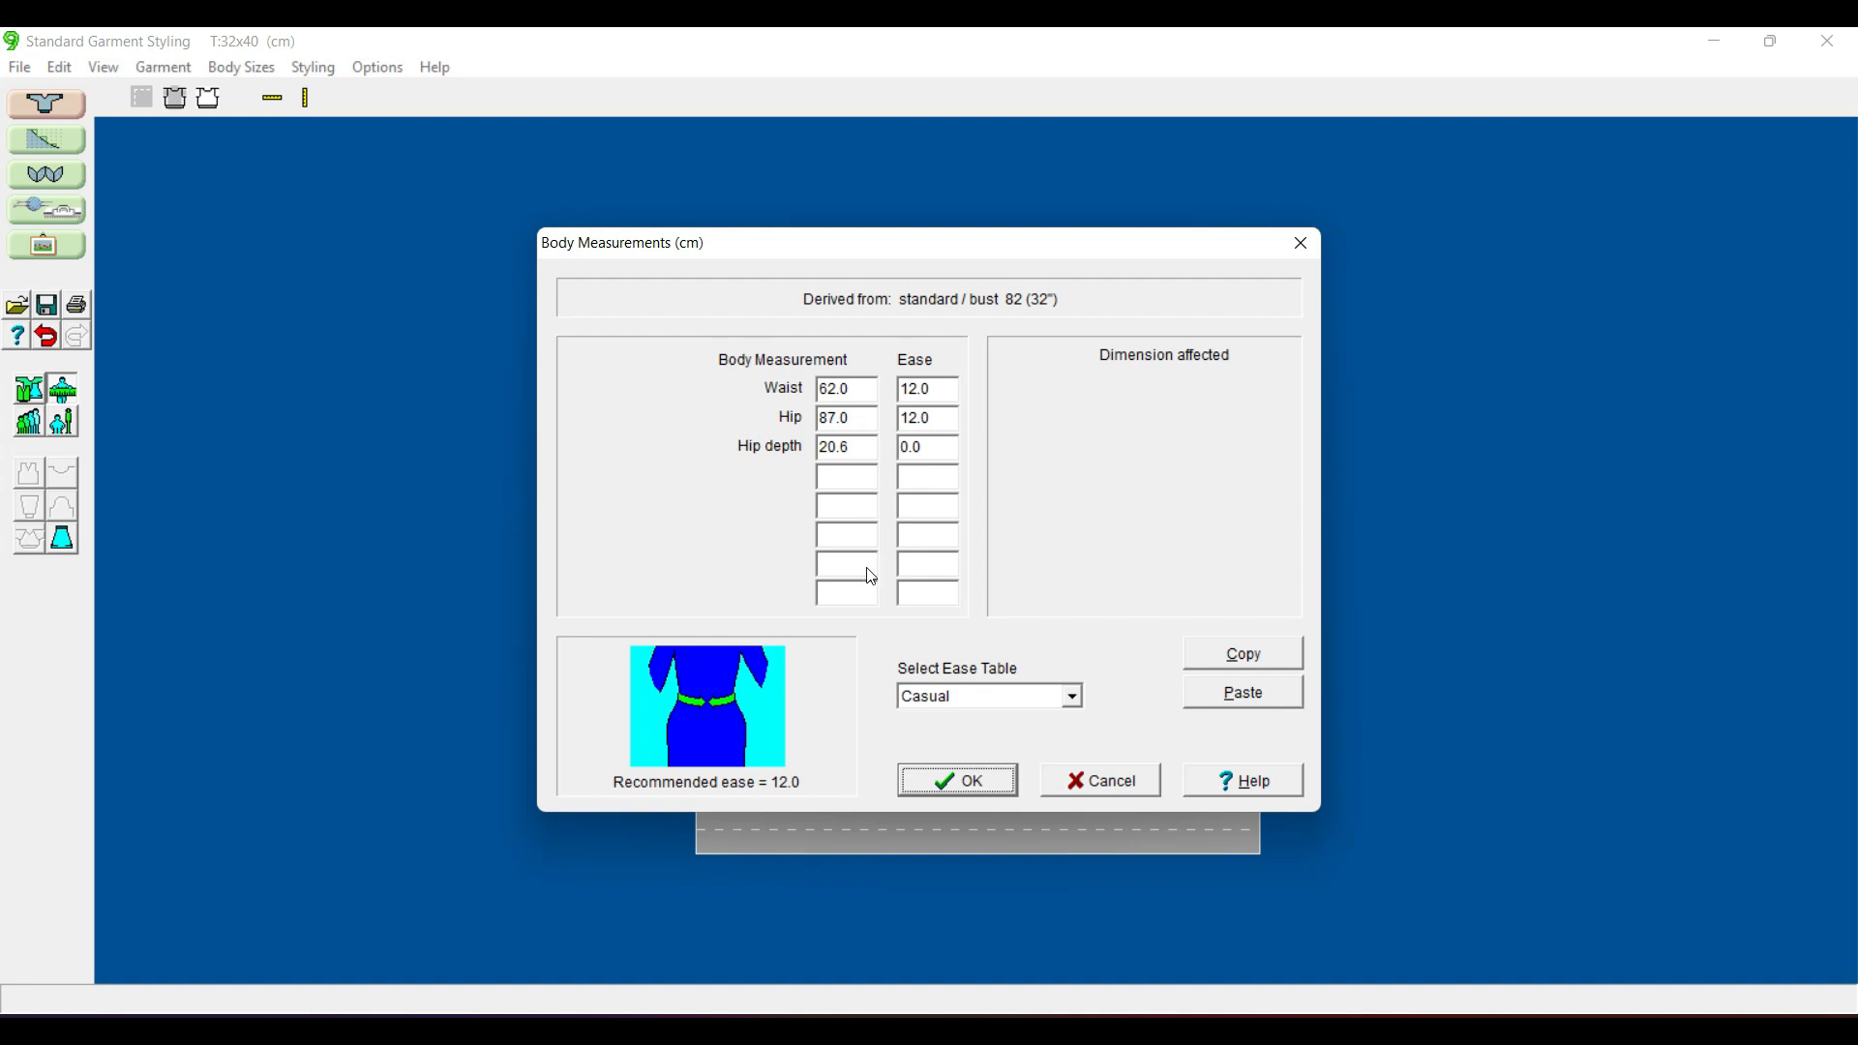
click(1111, 780)
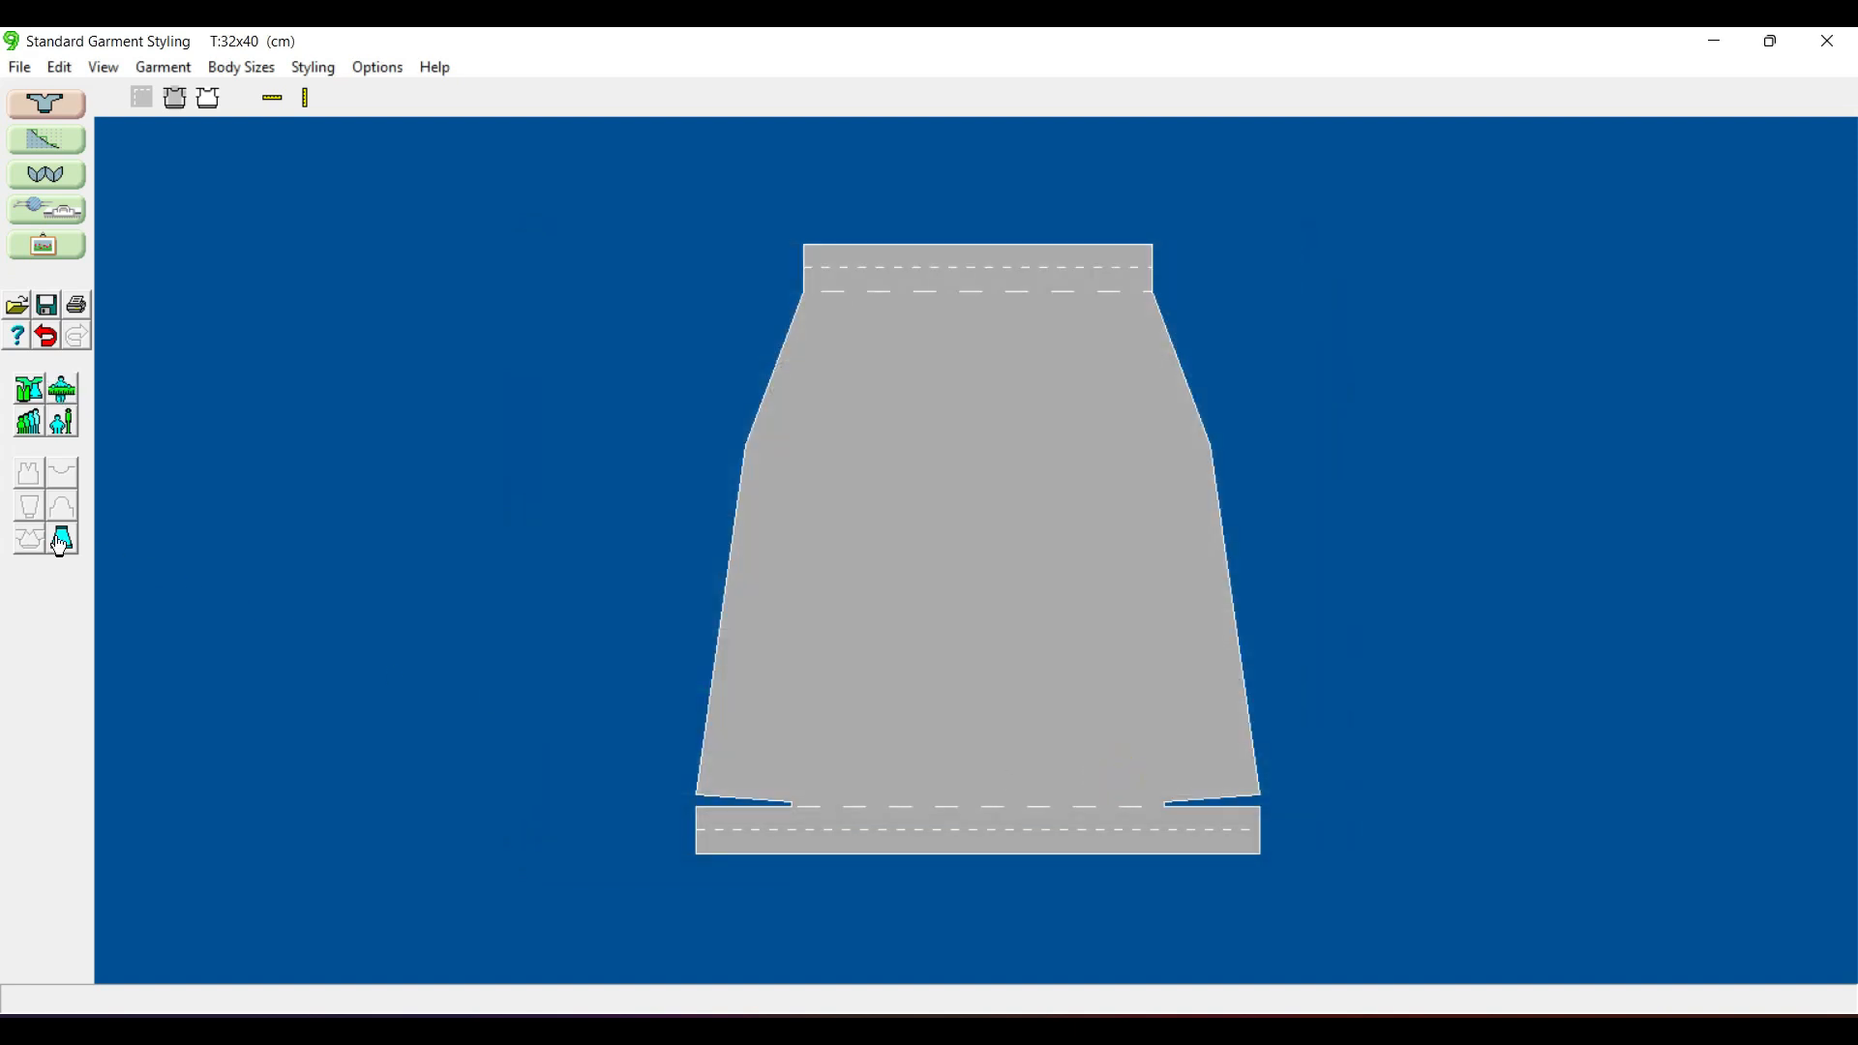
- Try a total length of 61 cm in the skirt styling
click(62, 542)
drag(263, 590, 280, 313)
drag(270, 307, 270, 305)
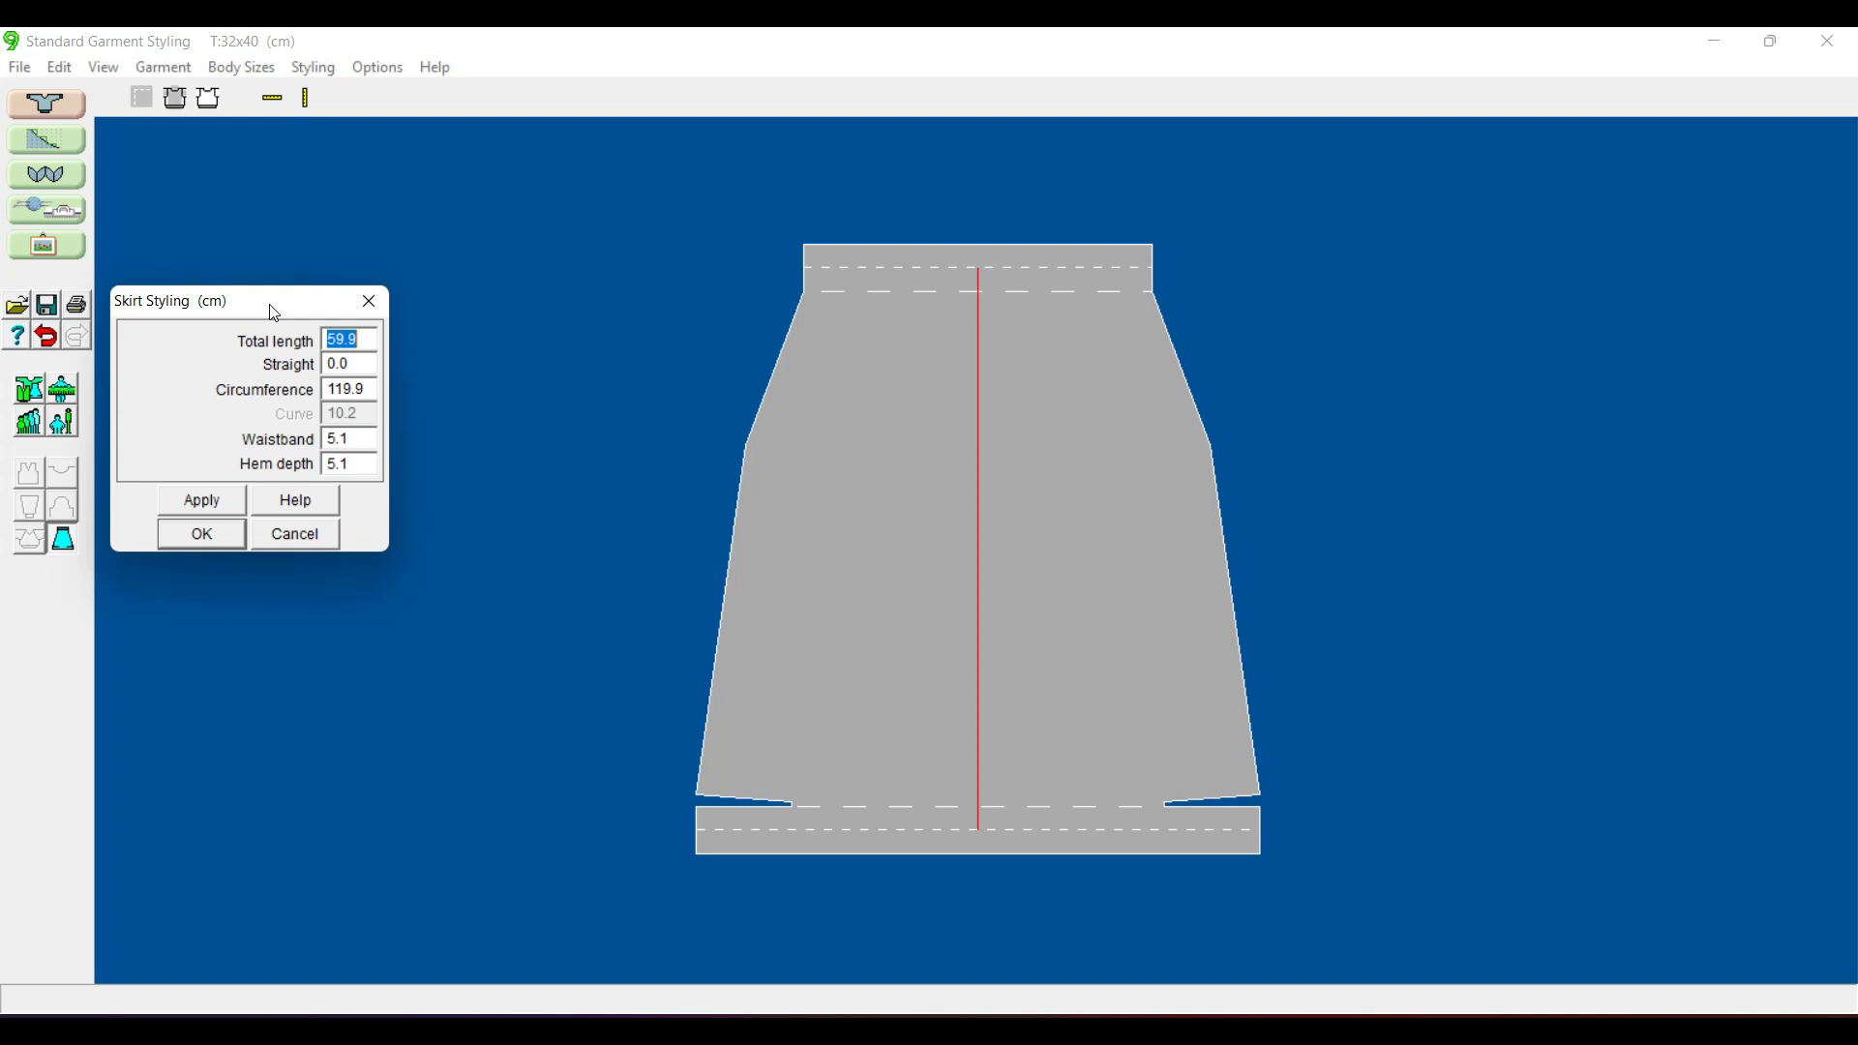
drag(274, 308, 266, 165)
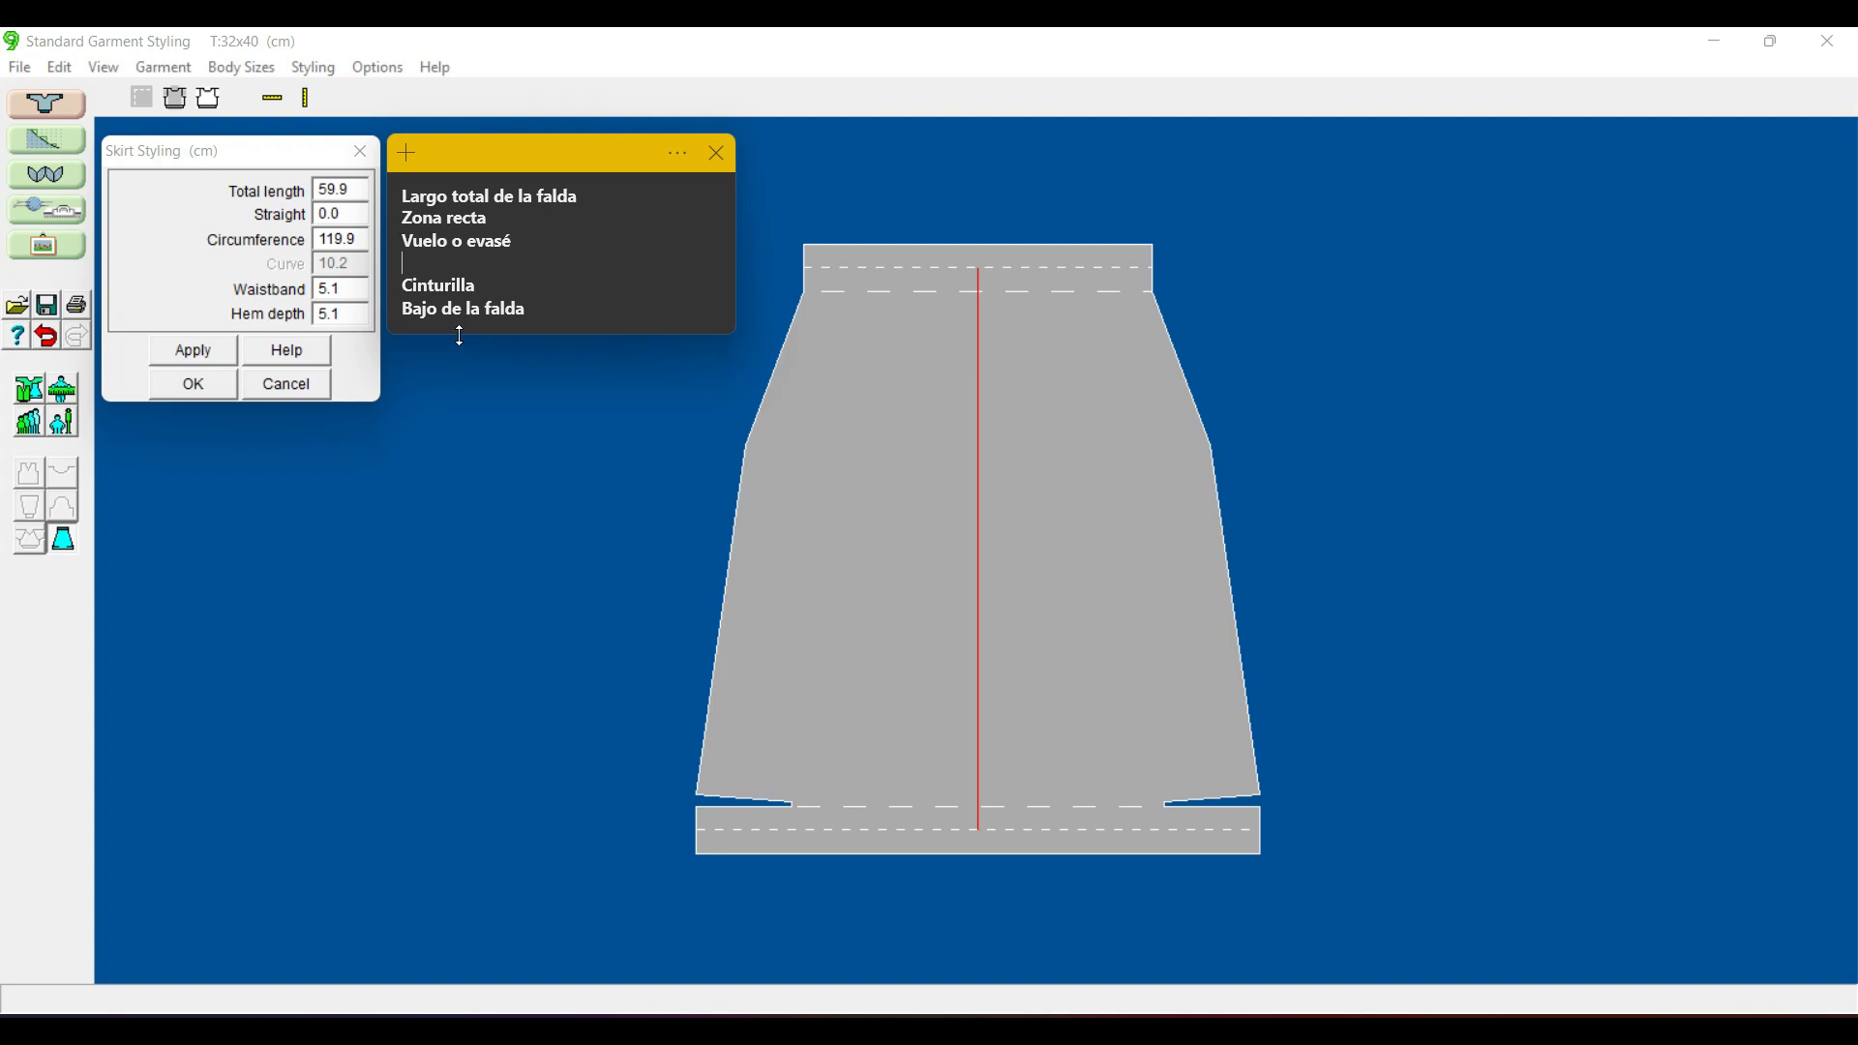
click(355, 186)
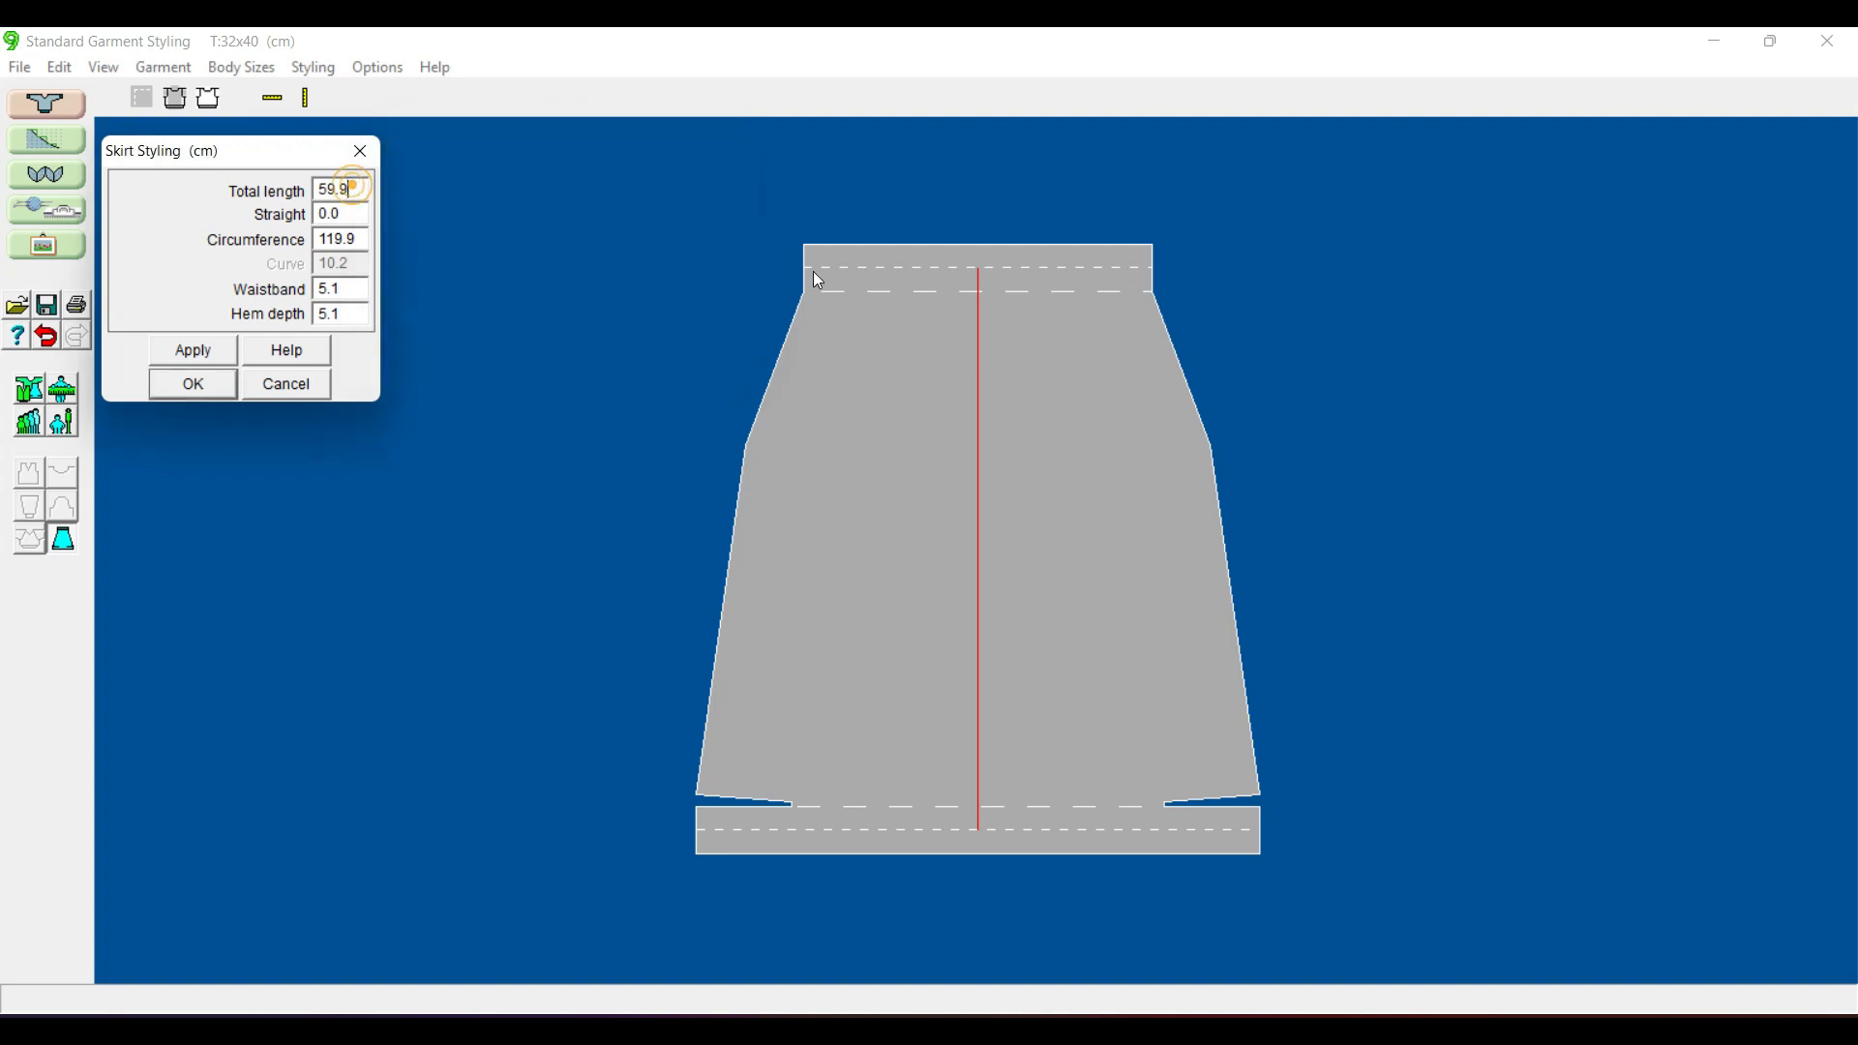
drag(360, 189, 291, 198)
text(61)
click(205, 351)
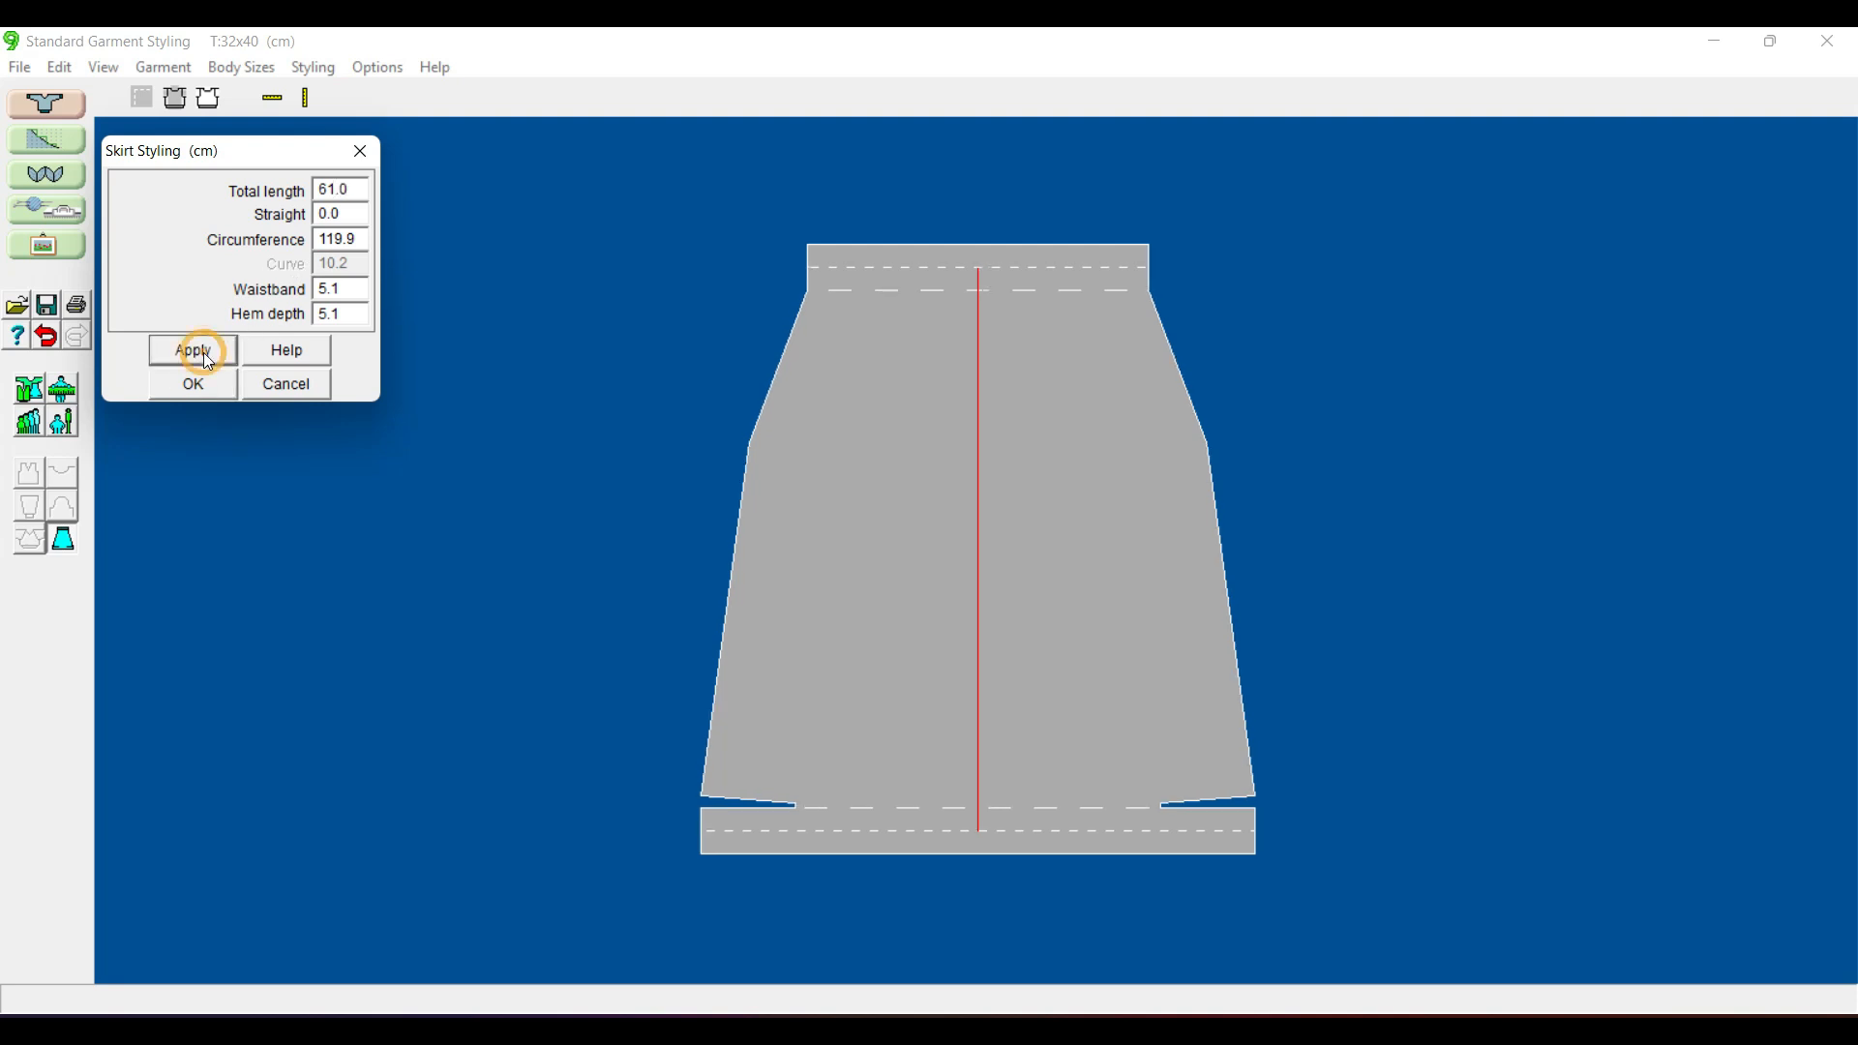
- Try flaring the skirt with hem circumferences of 130 cm and 150 cm
click(343, 214)
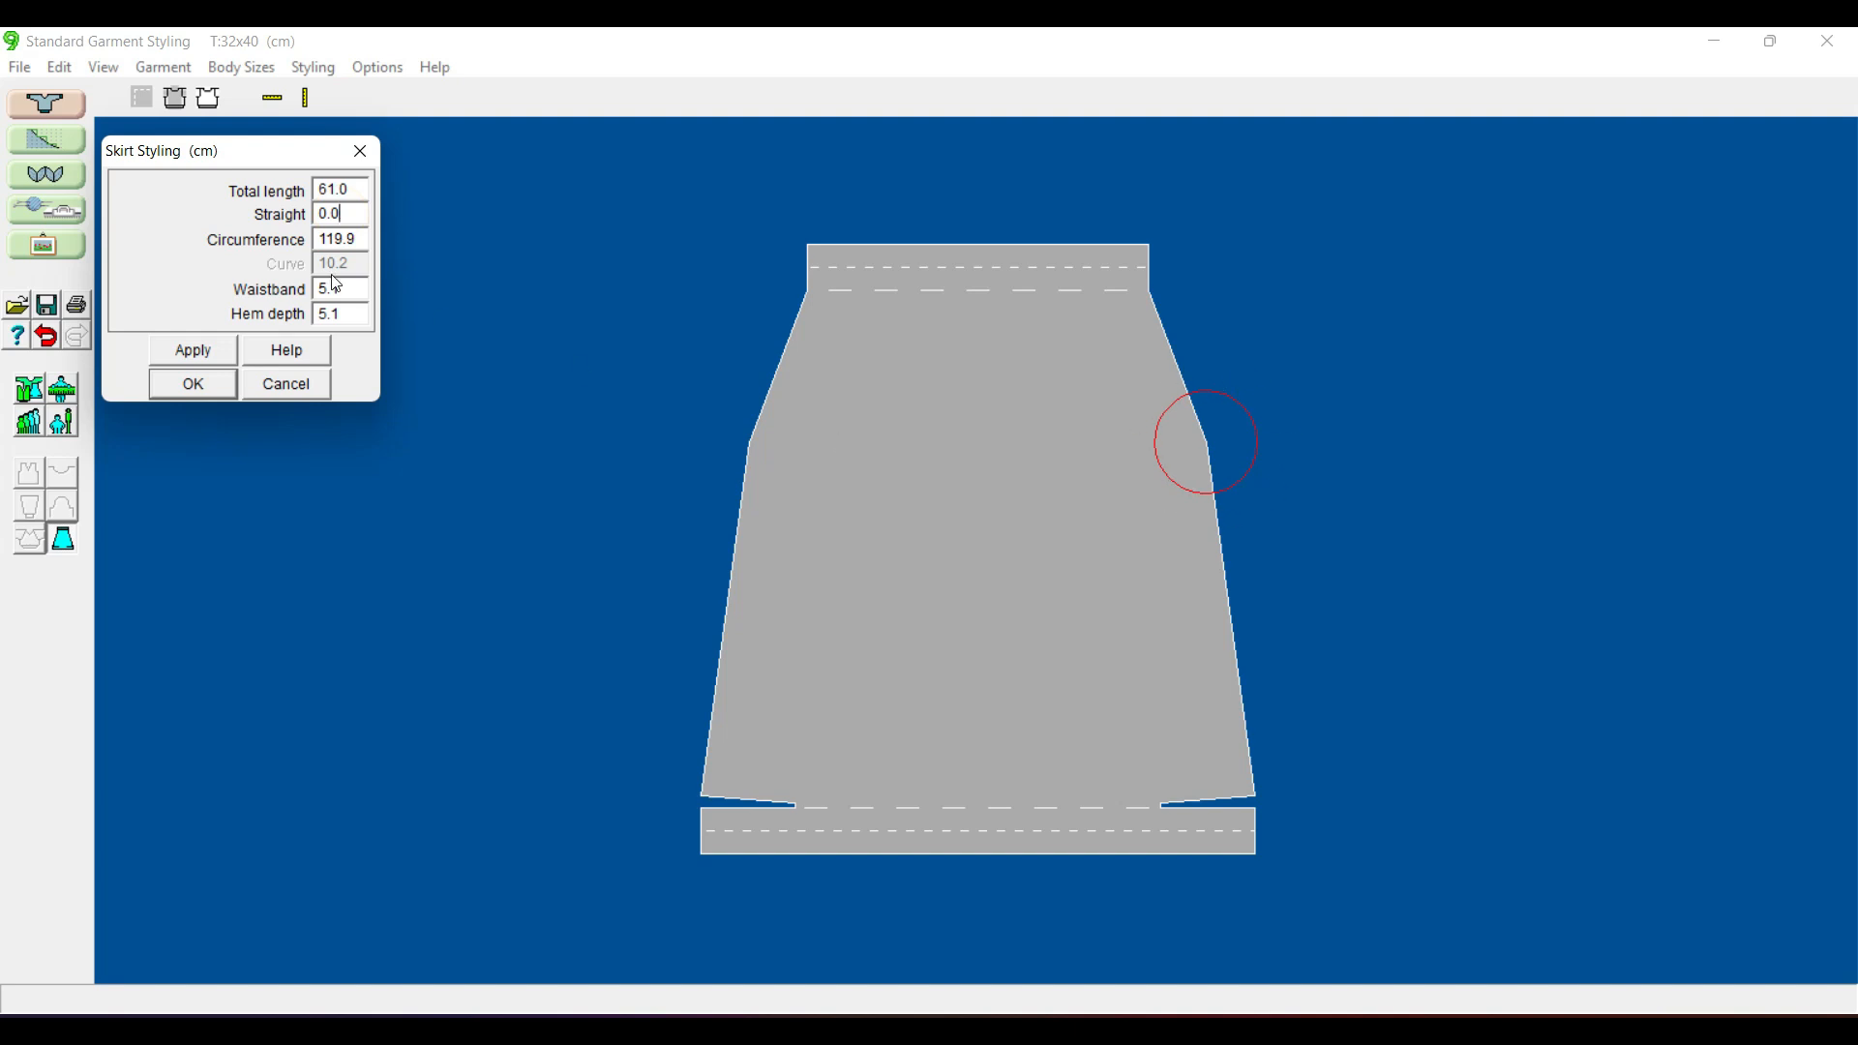
drag(358, 239, 300, 244)
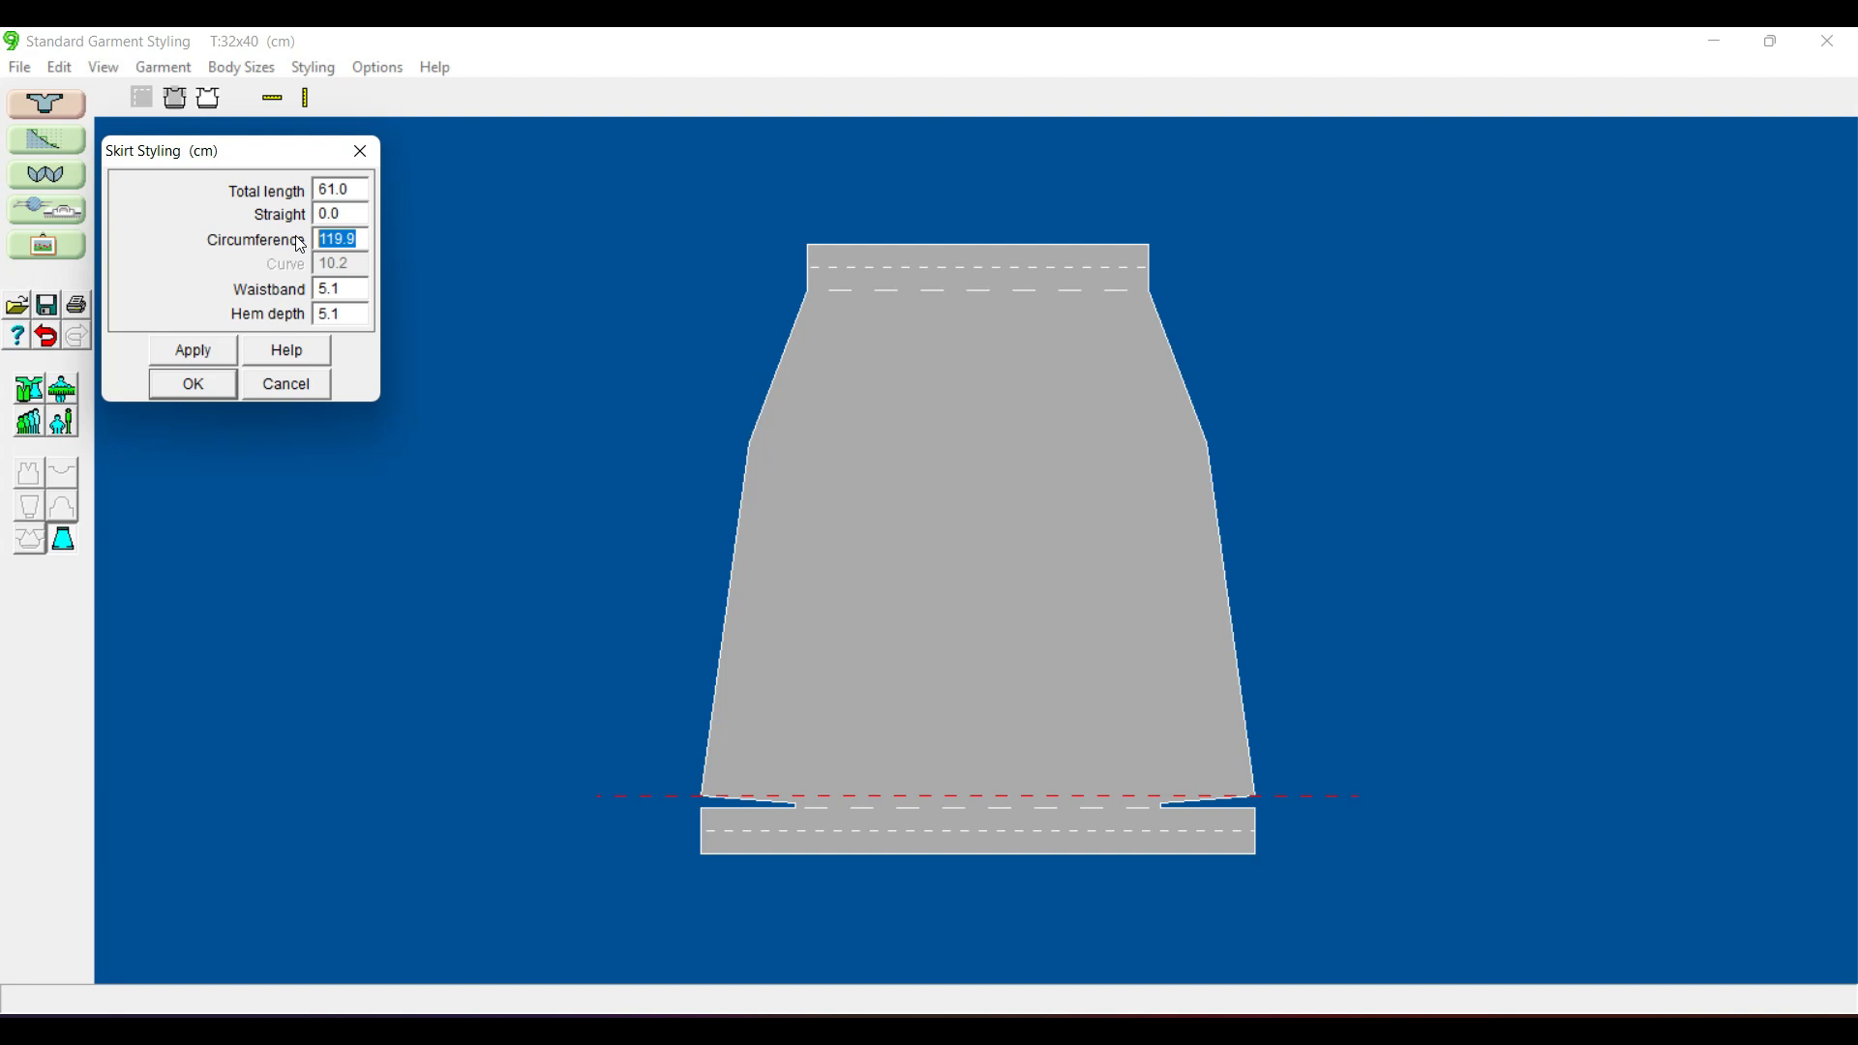
text(130)
click(196, 360)
double_click(367, 238)
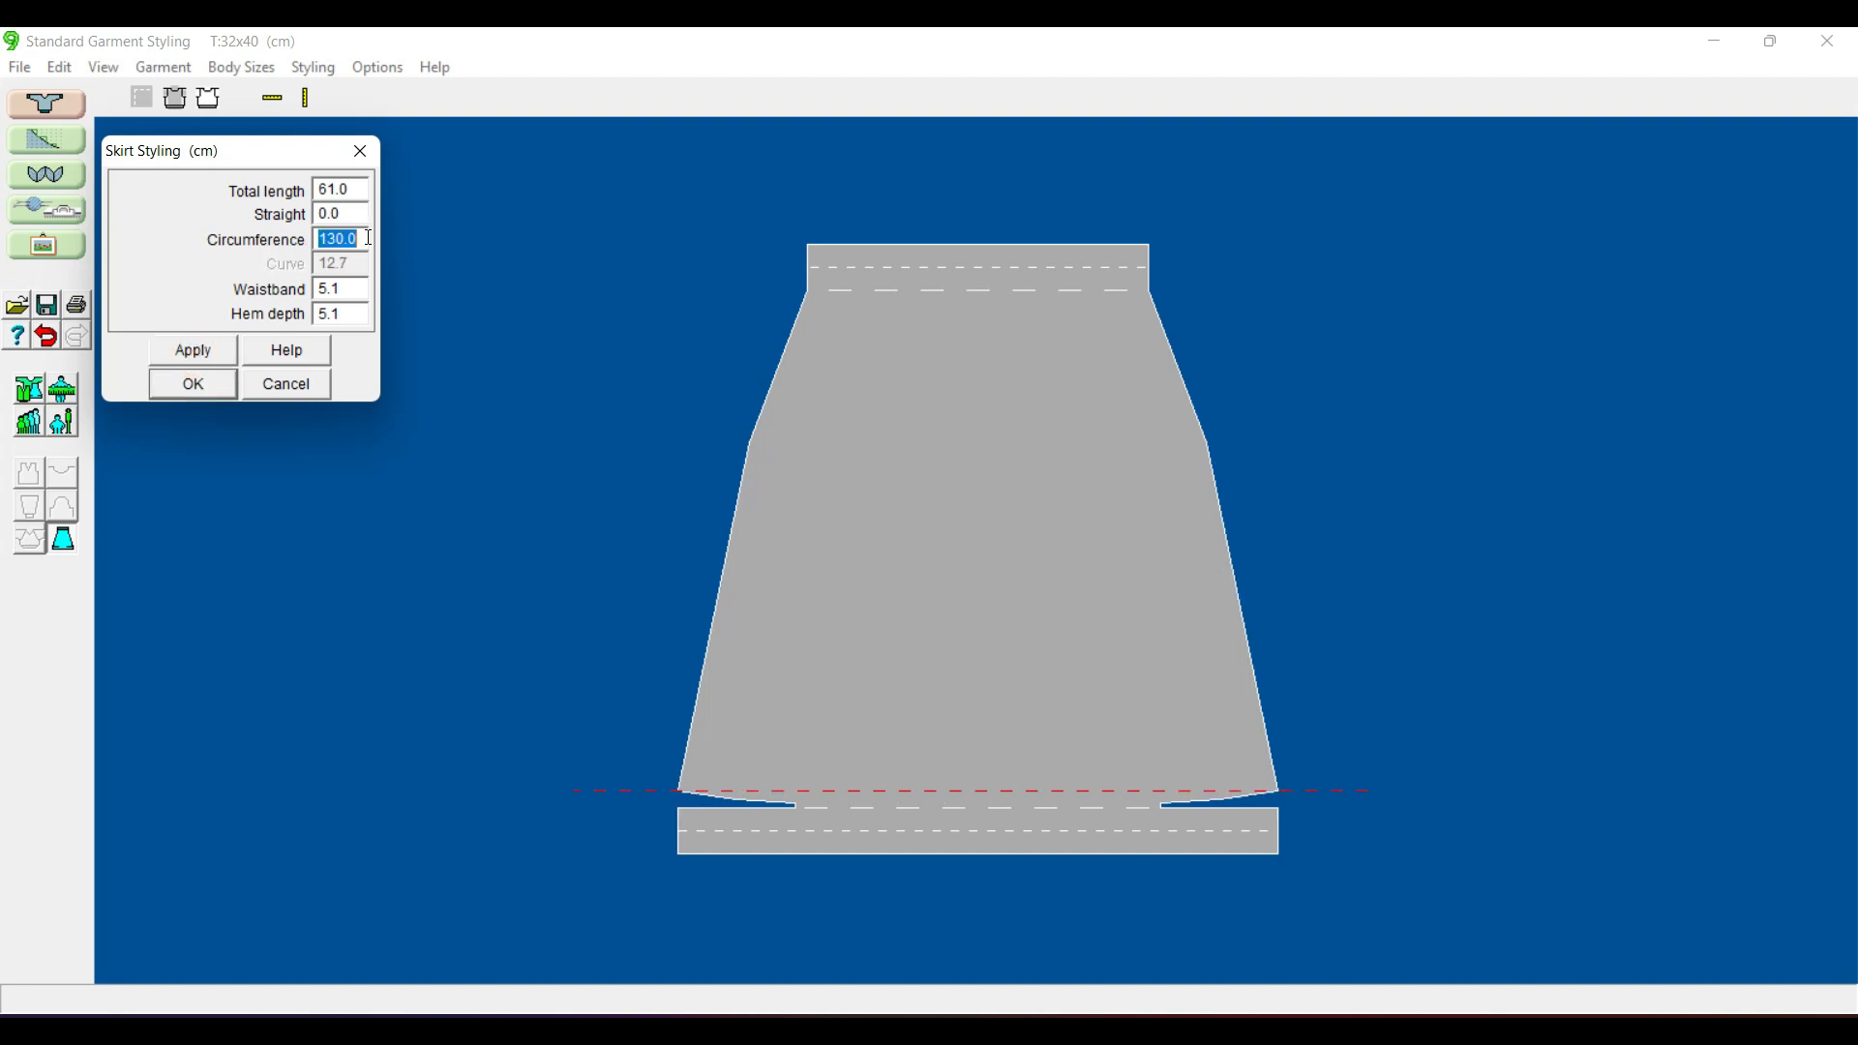
text(150)
click(205, 360)
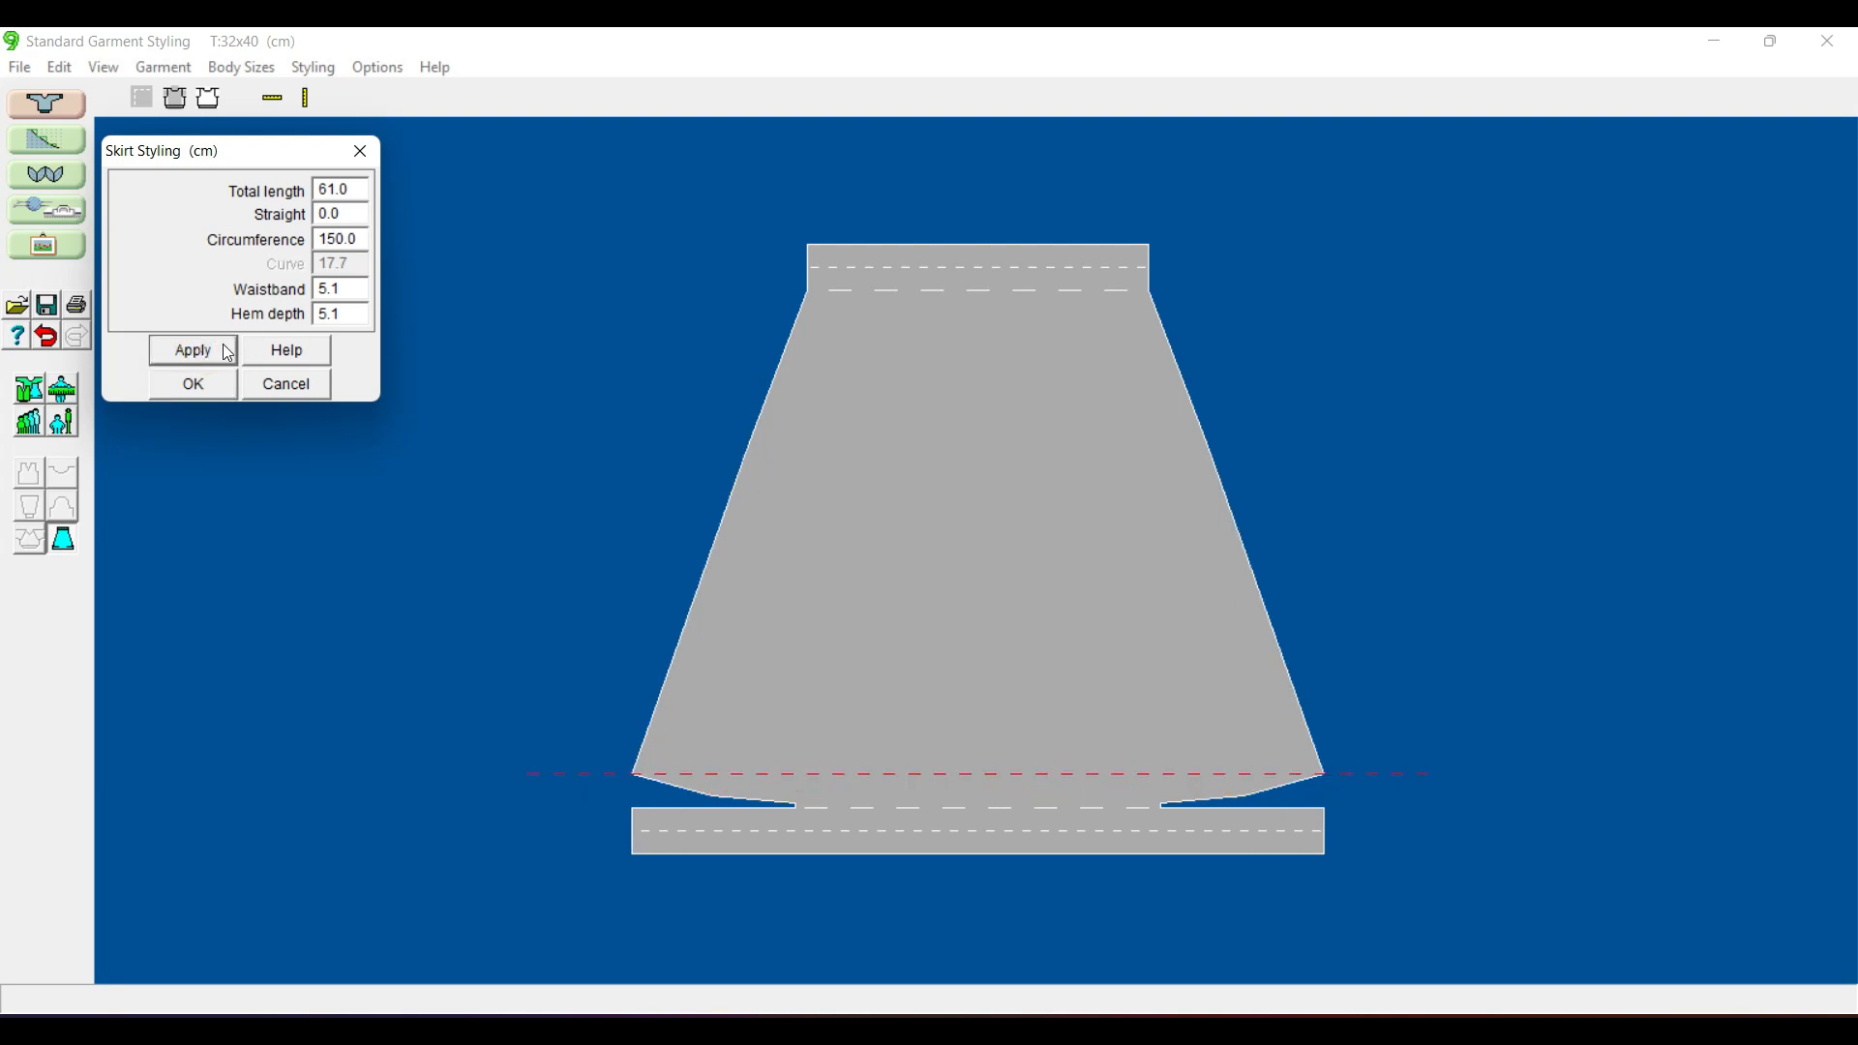
- Try narrowing the skirt with hem circumferences of 87 cm and 97 cm
double_click(365, 238)
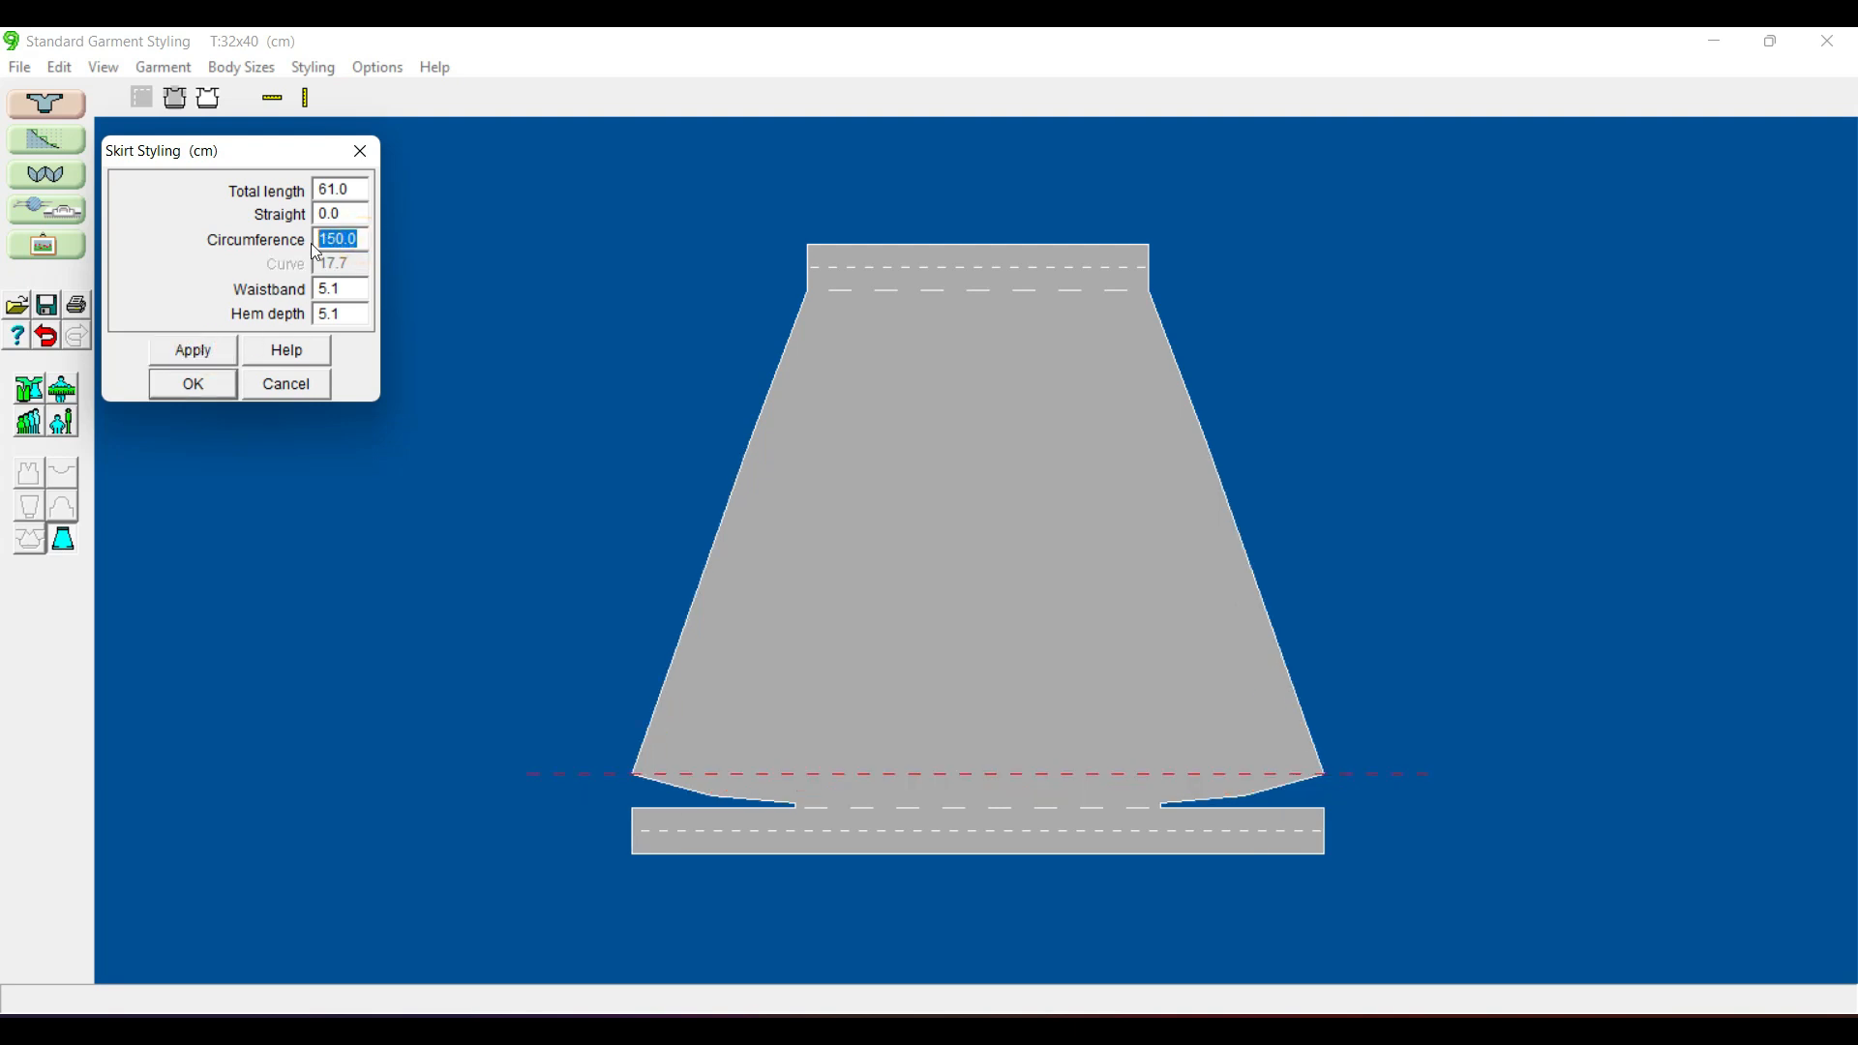
text(87)
click(203, 356)
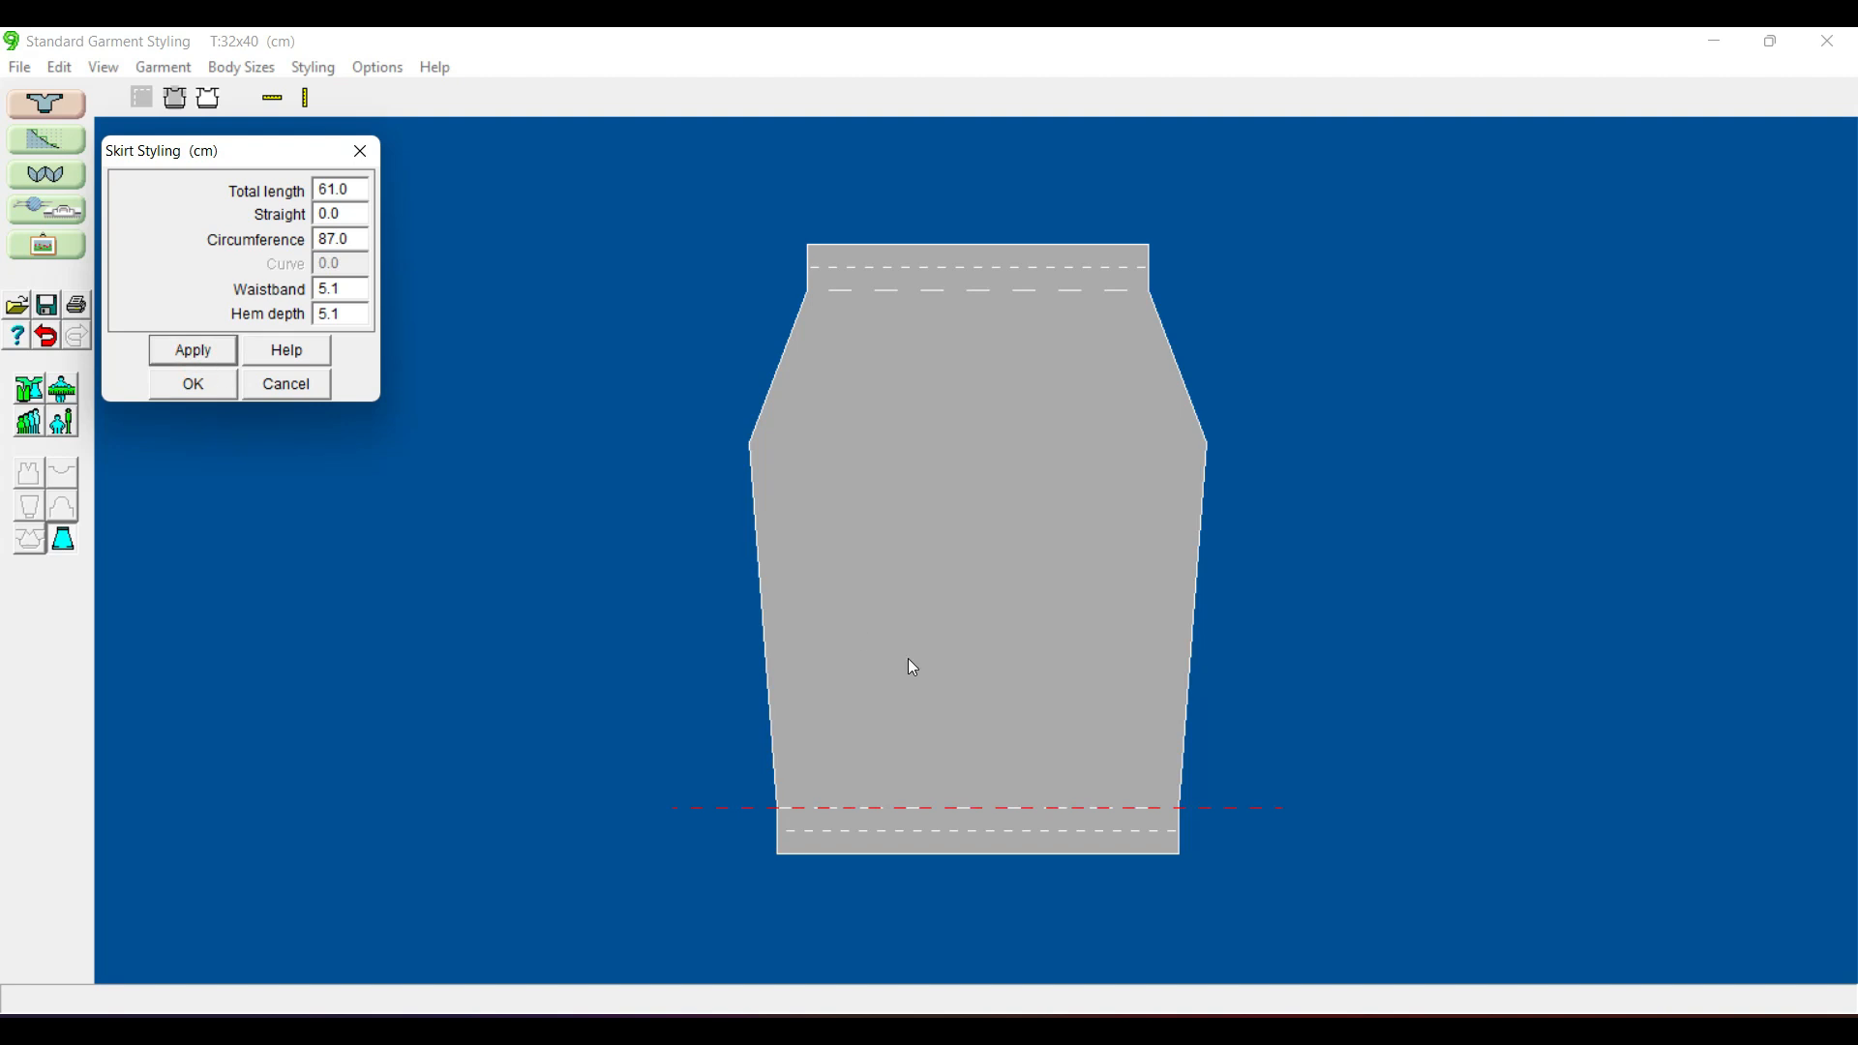
double_click(365, 238)
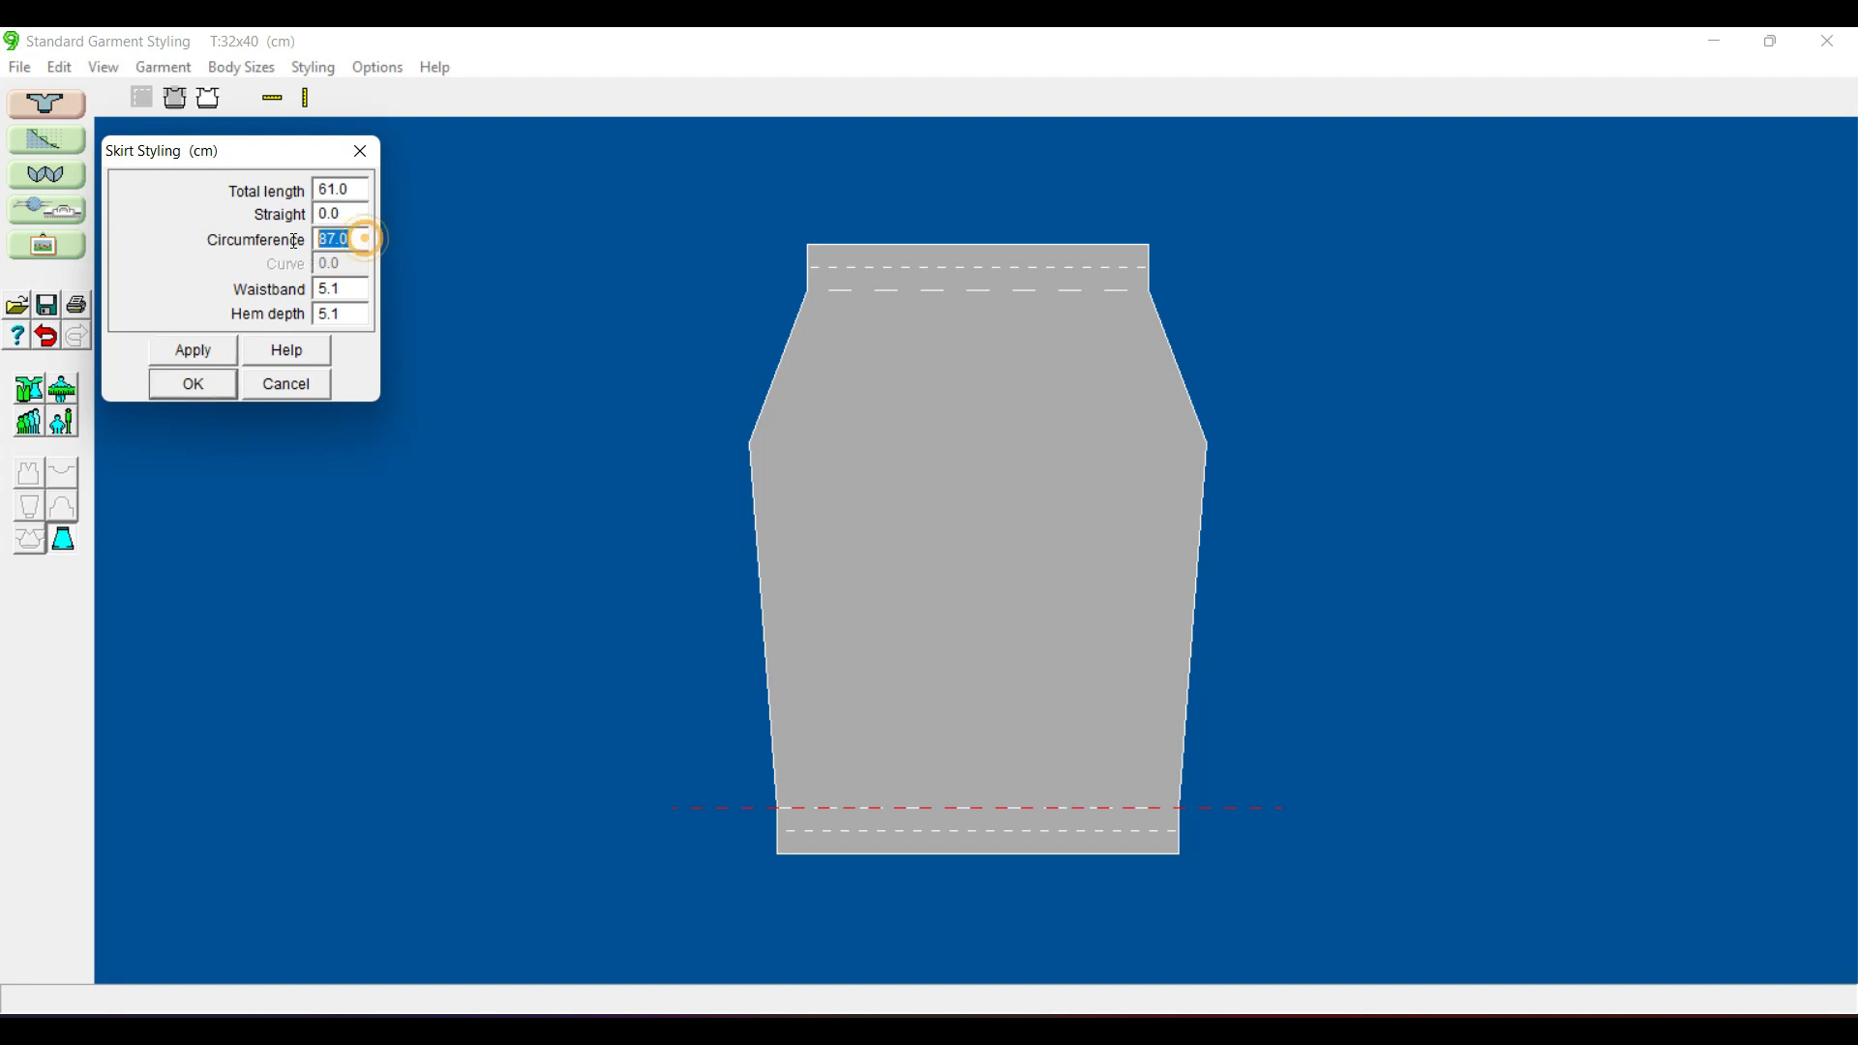
text(97)
click(213, 350)
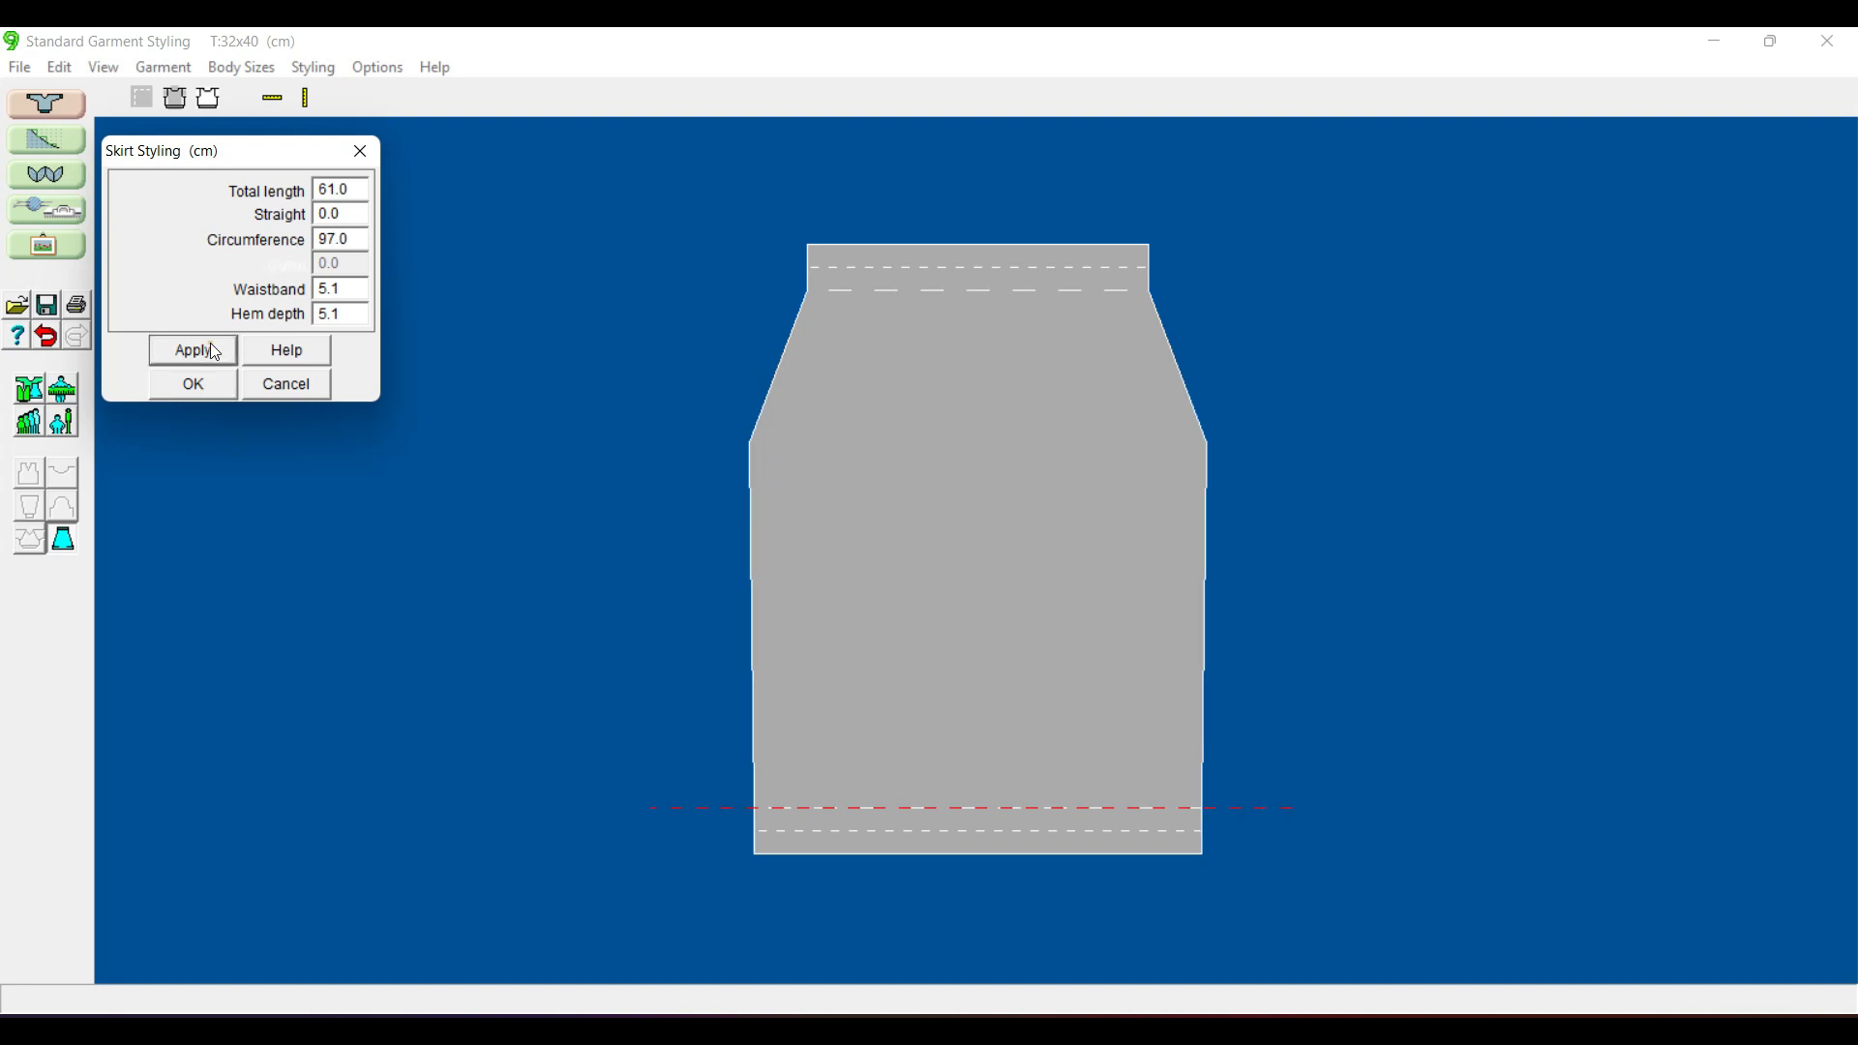
- Try a straight skirt with a 99 cm hem circumference and a tapered one with 85 cm
double_click(363, 239)
text(99)
click(212, 353)
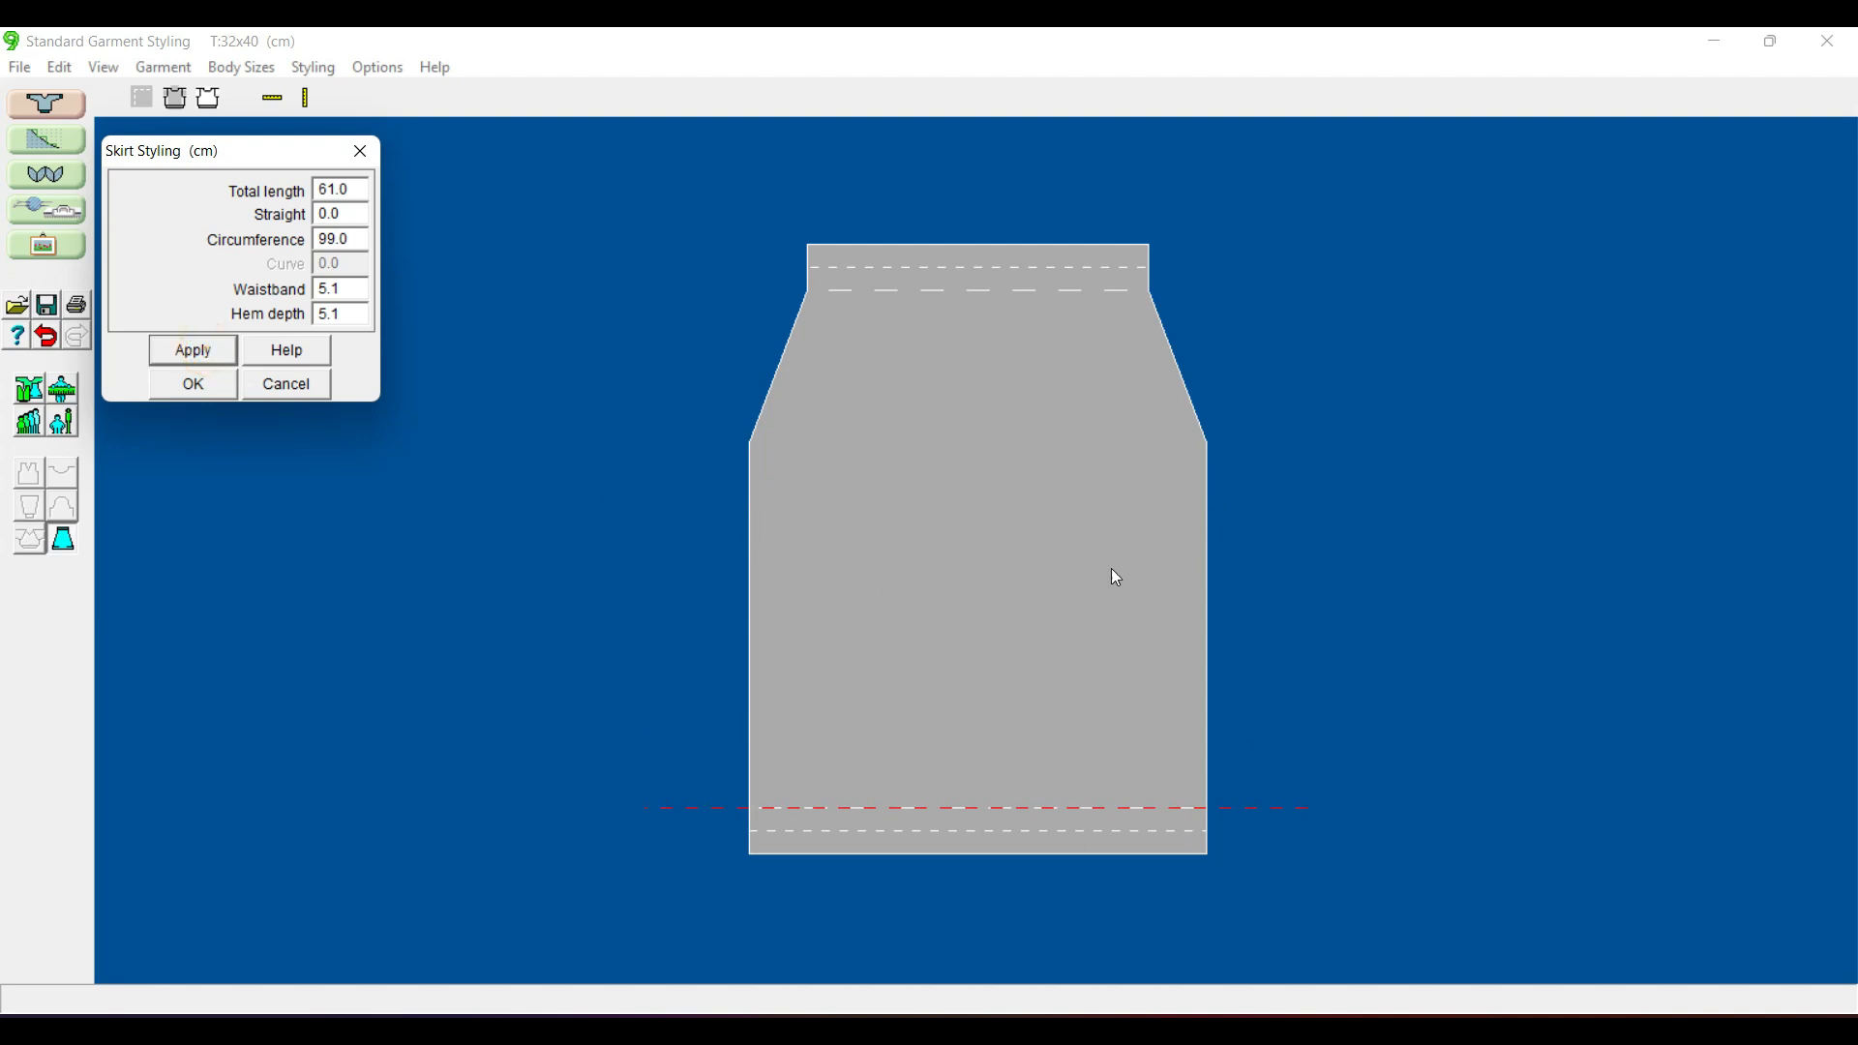
double_click(363, 239)
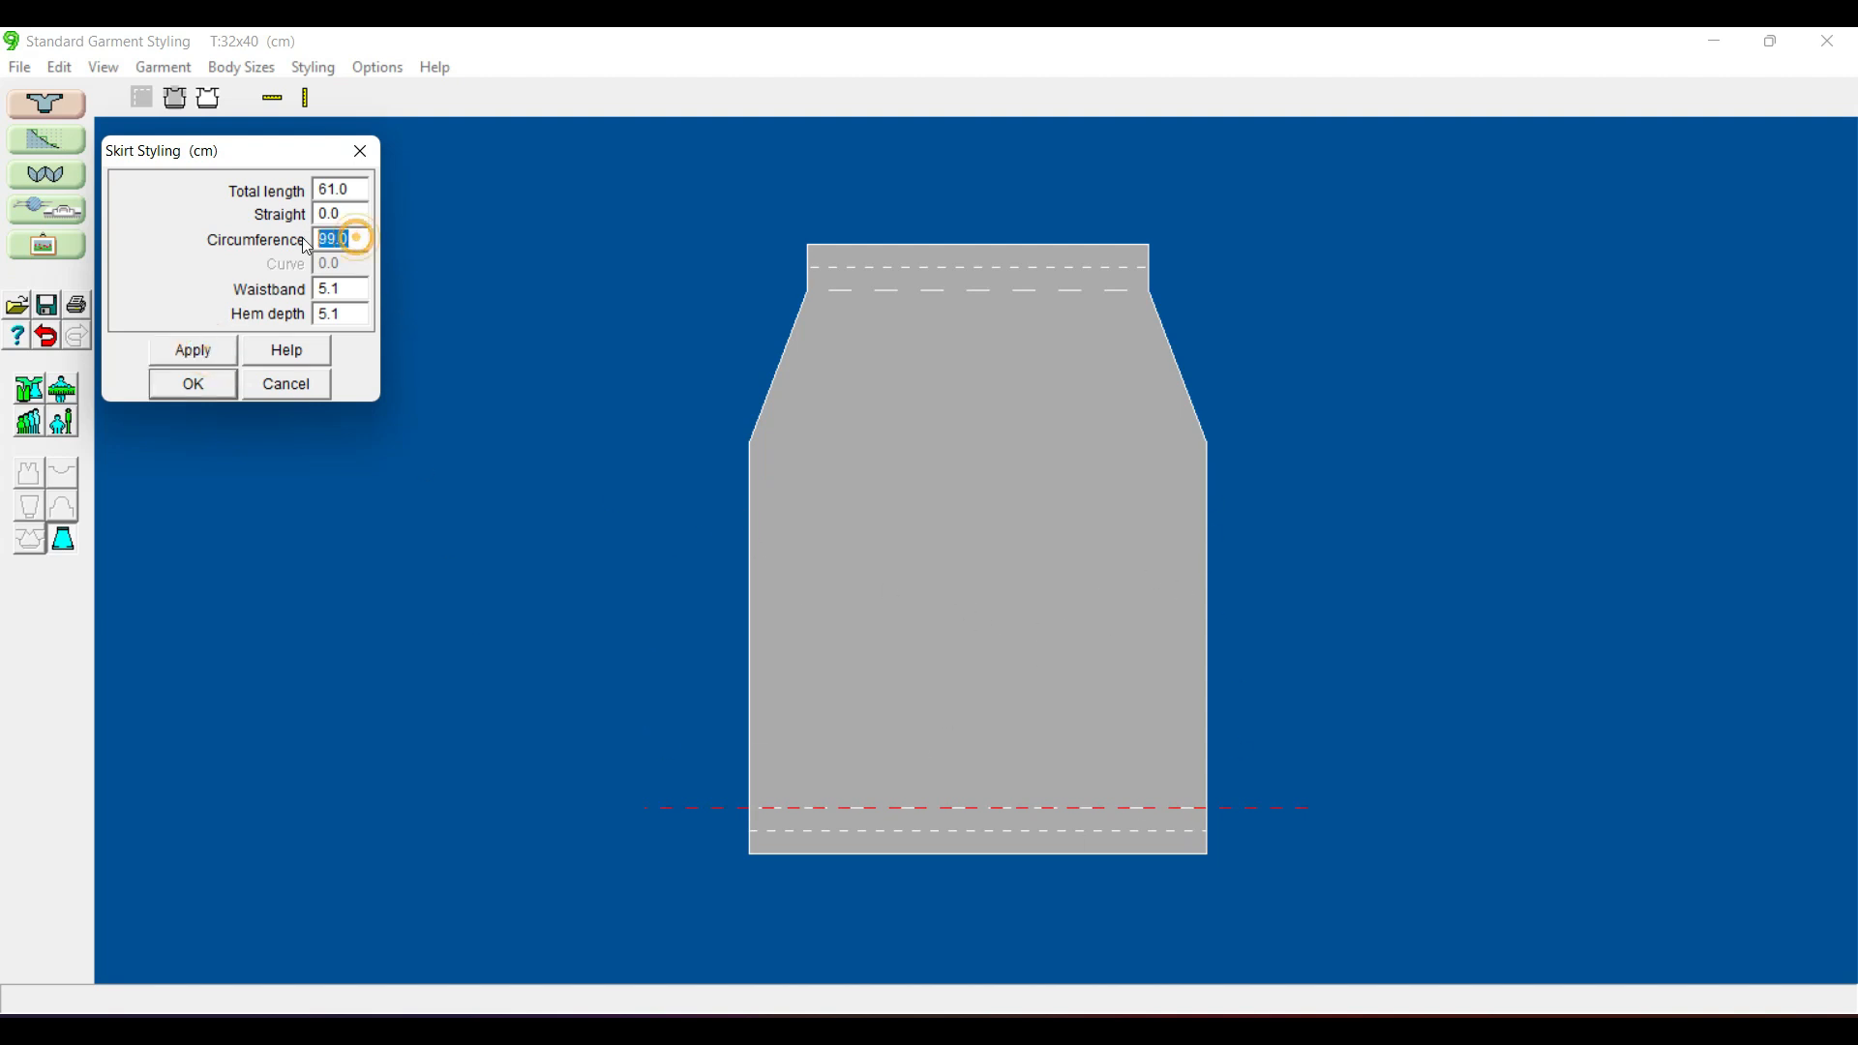
text(85)
click(205, 351)
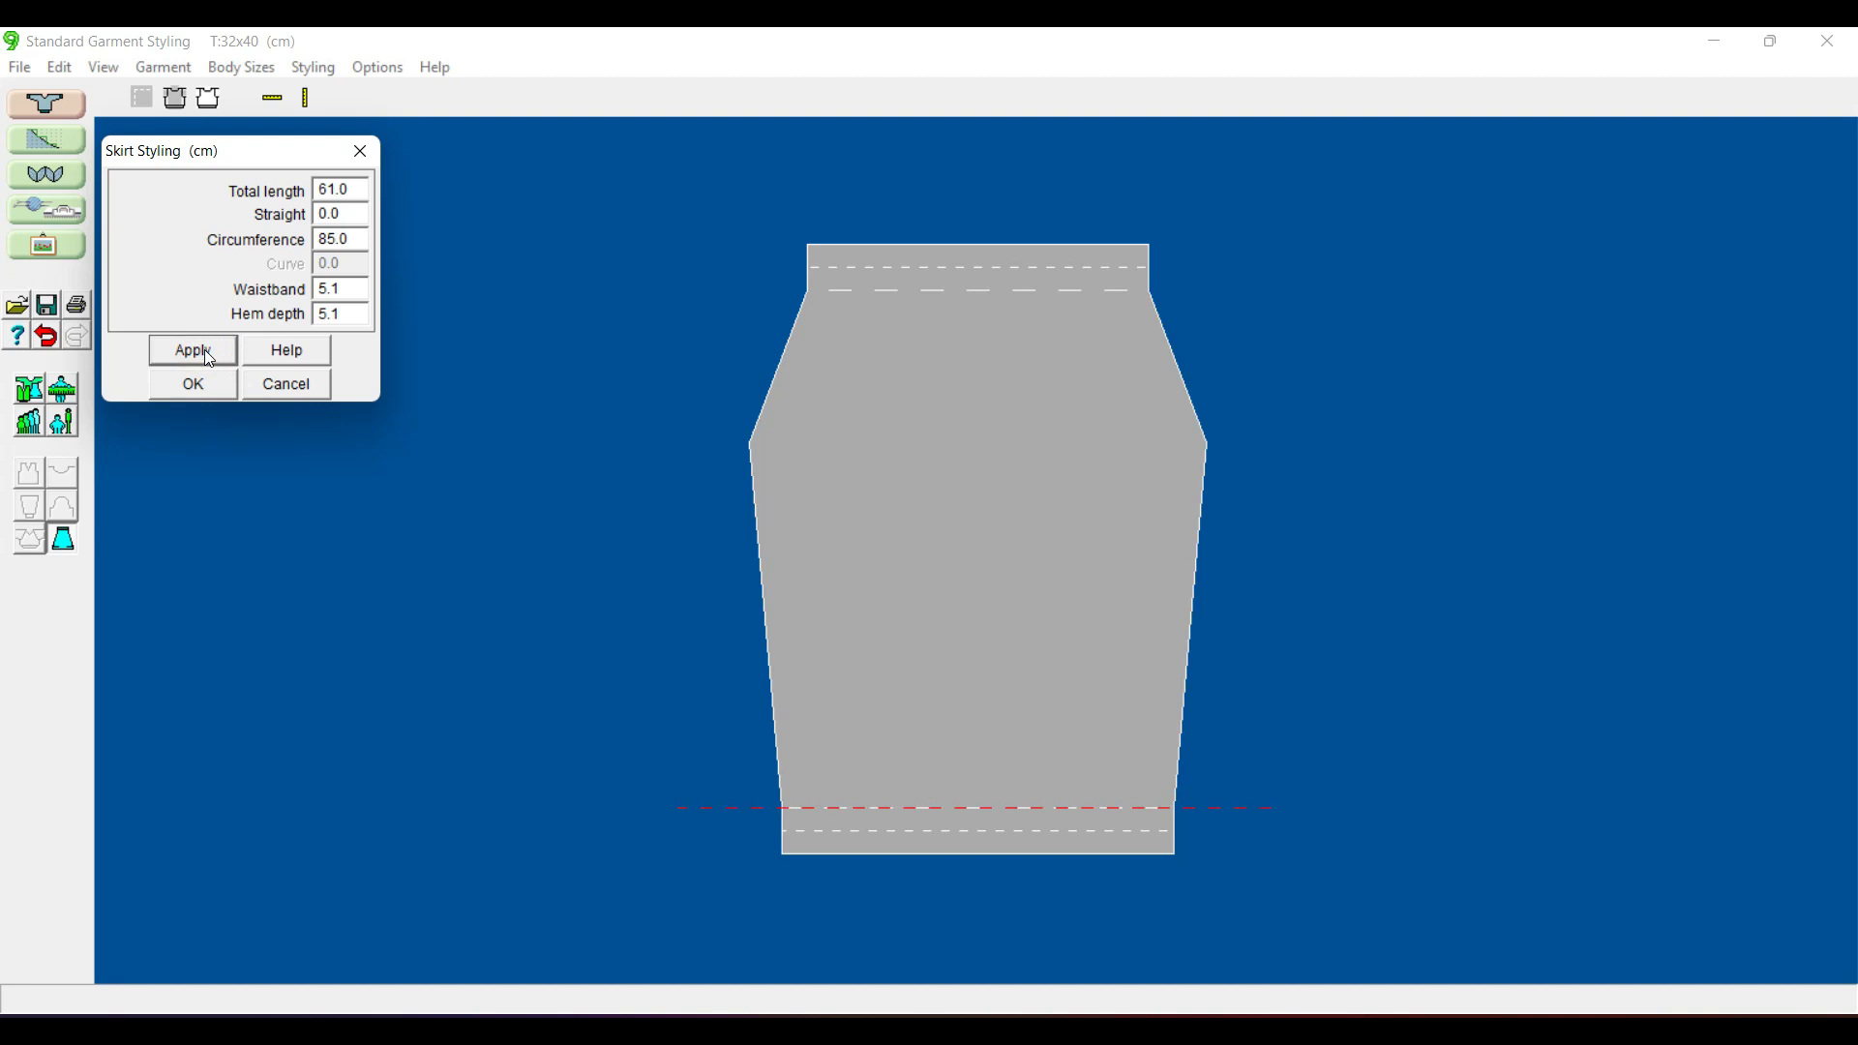
- Examine the waistband and hem depth settings of the skirt, and discard the skirt styling changes
click(356, 288)
click(350, 315)
click(291, 389)
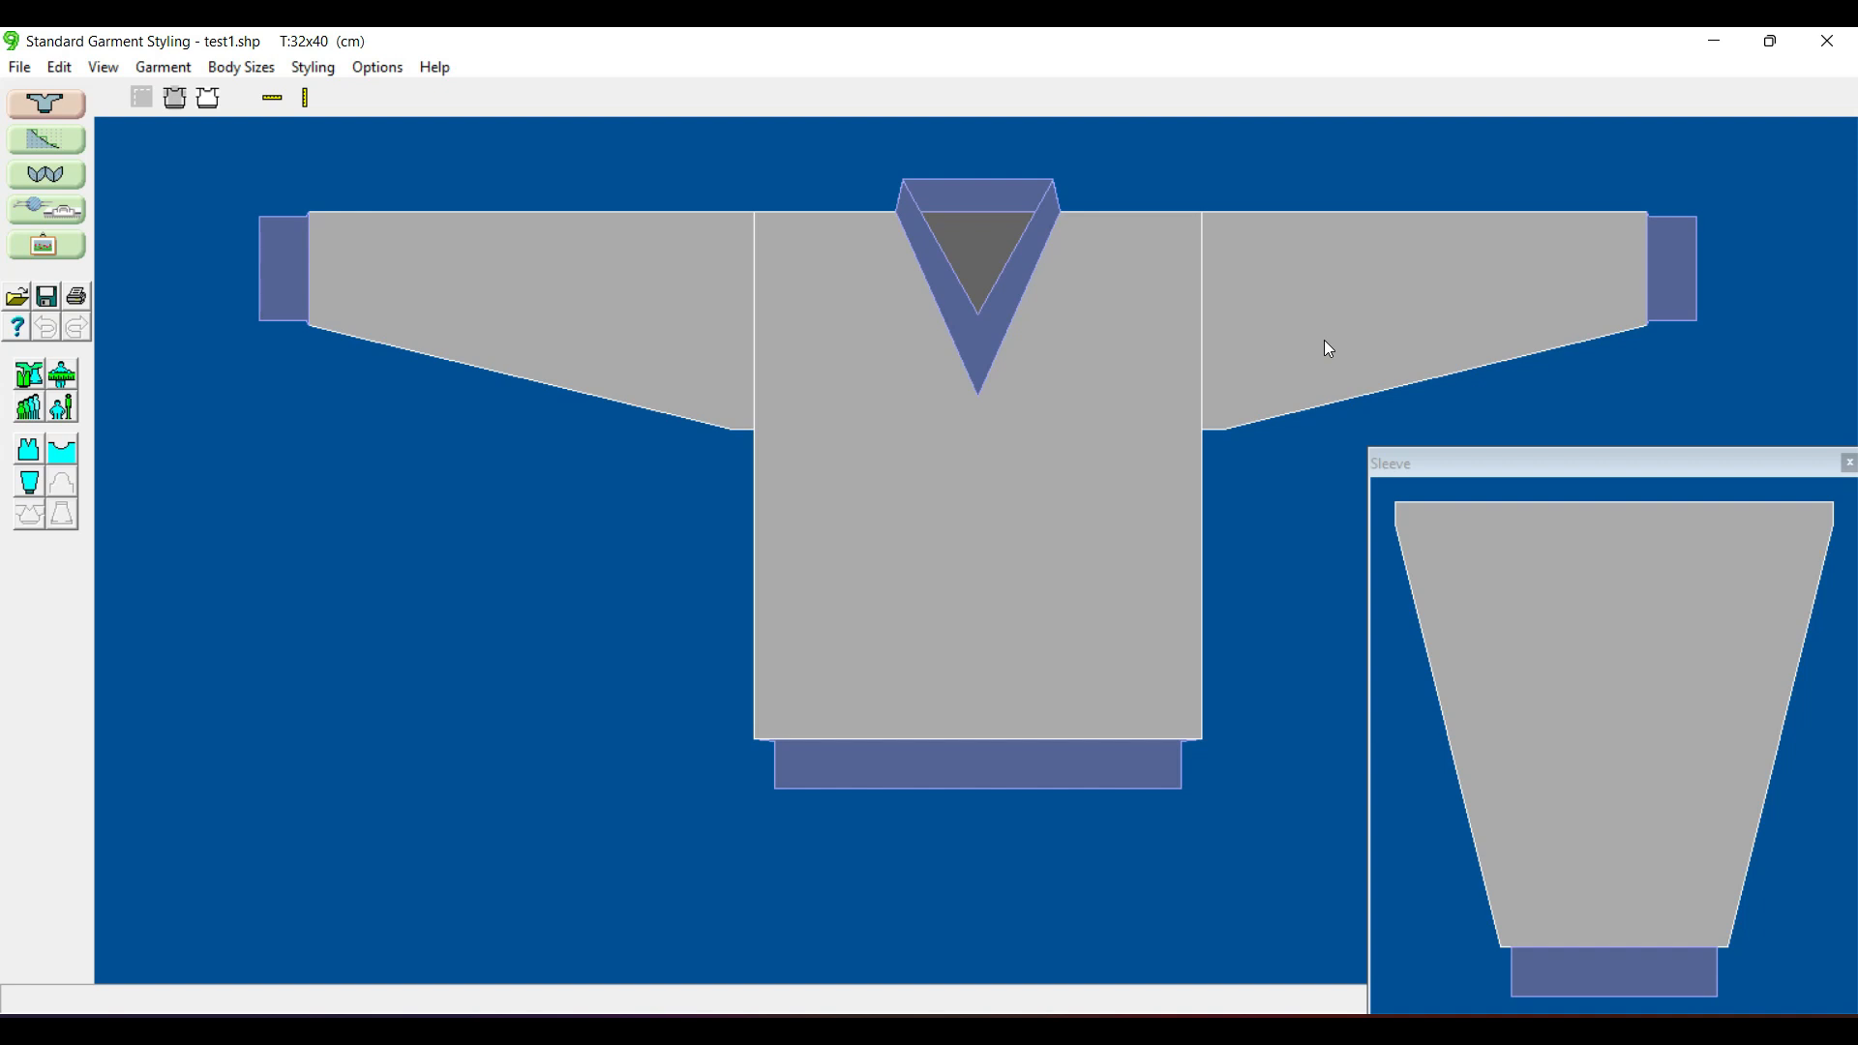
- Switch to Interactive Knitting with the shape file test1.shp, browse its pieces and load the FRONT piece
click(64, 217)
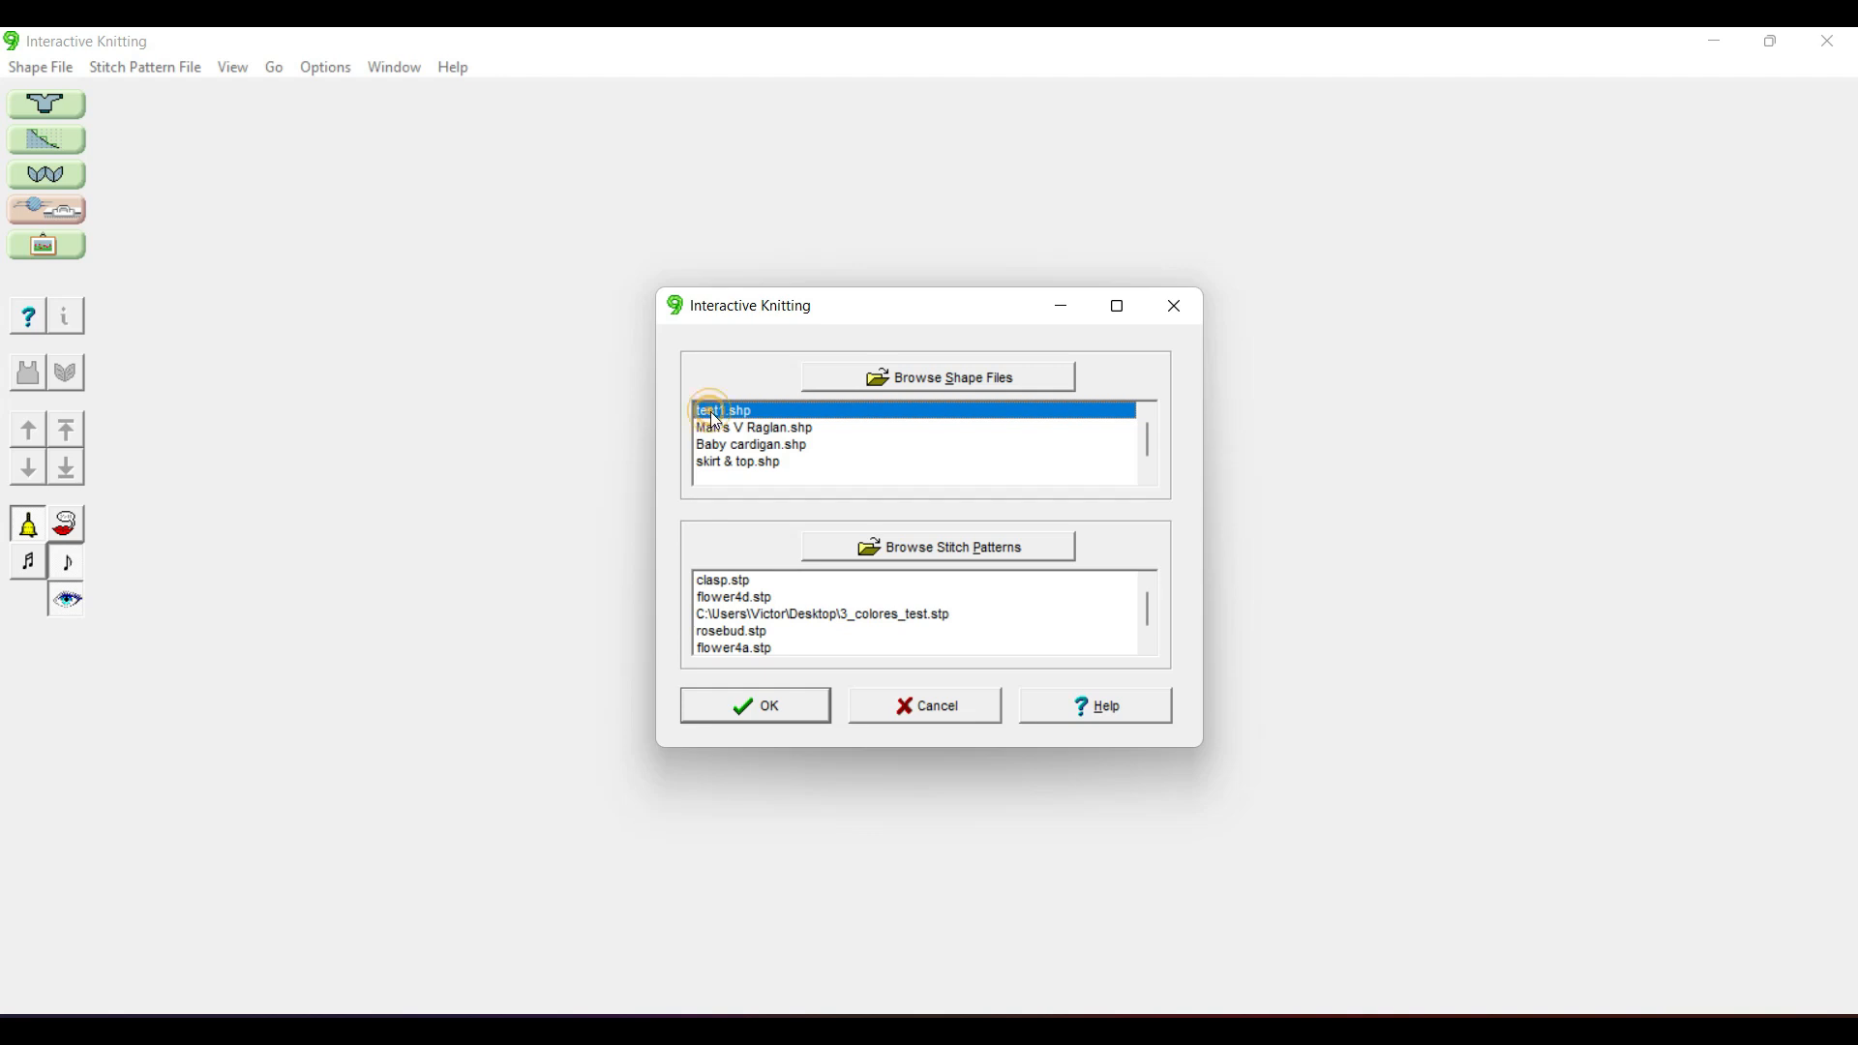
click(781, 711)
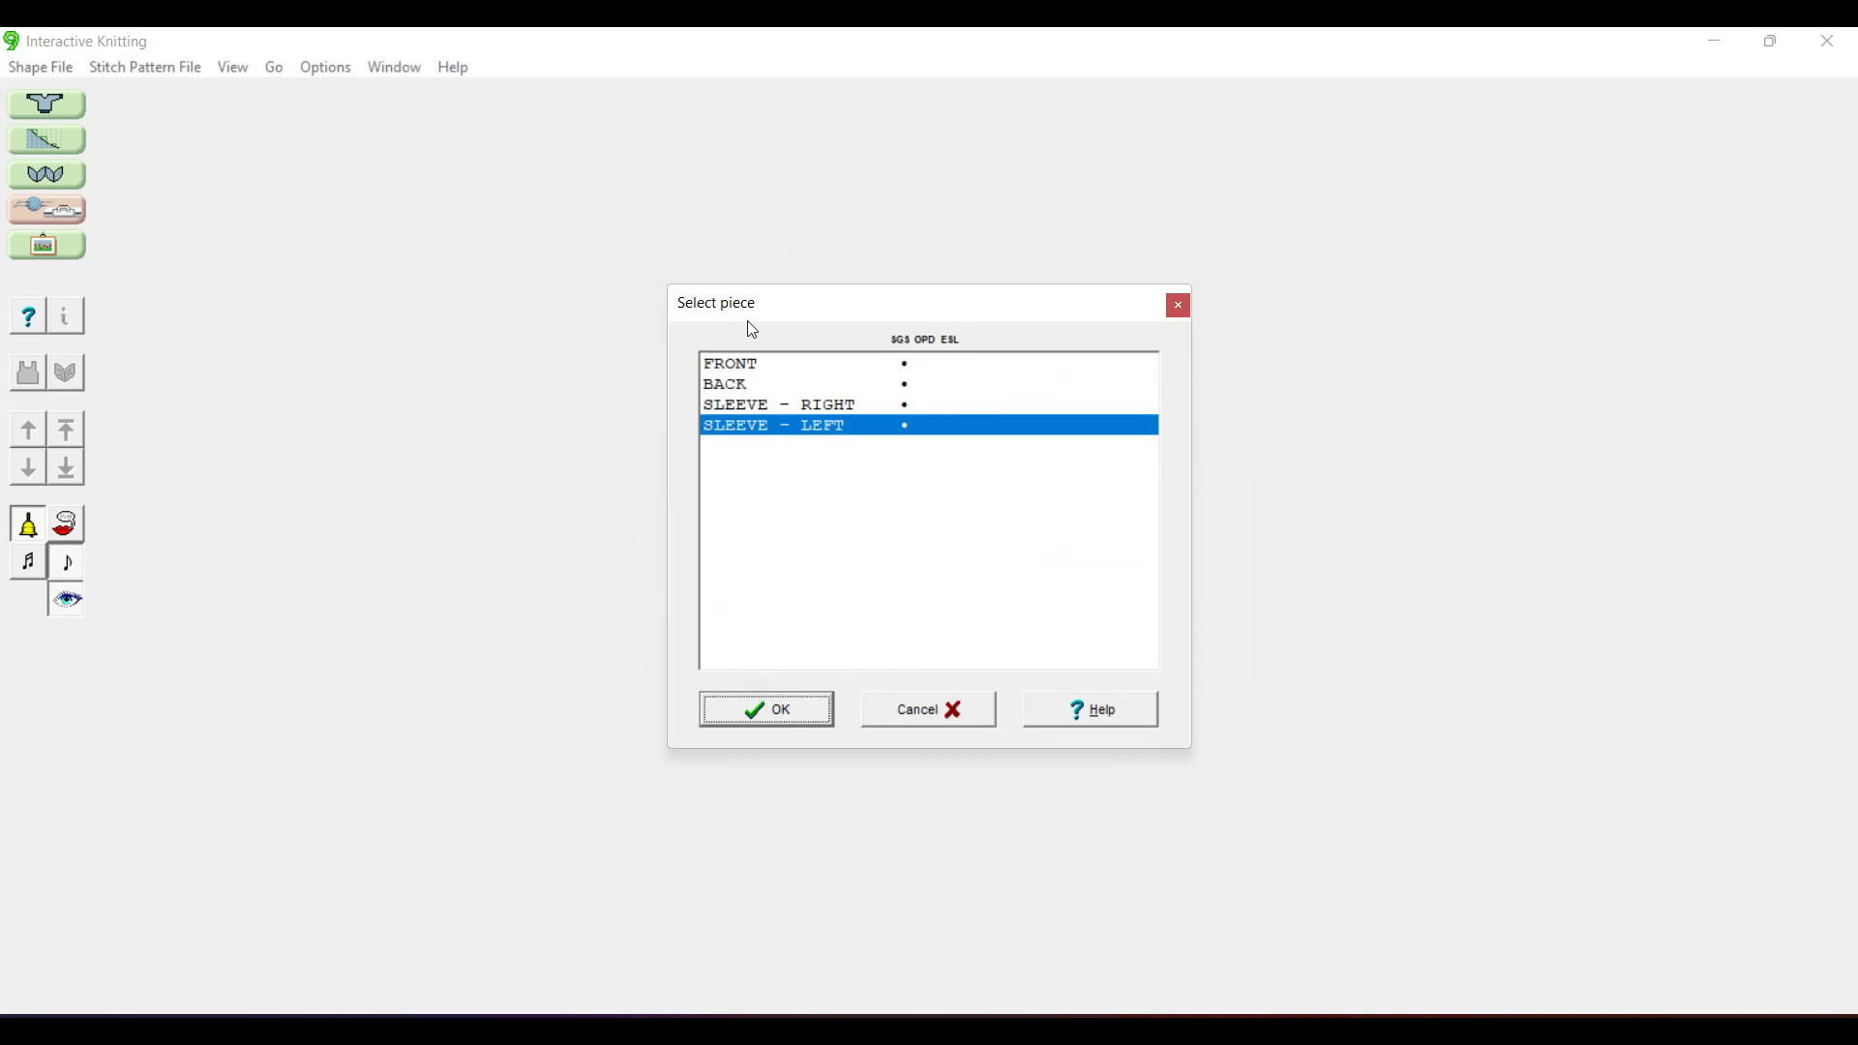
click(741, 362)
click(736, 382)
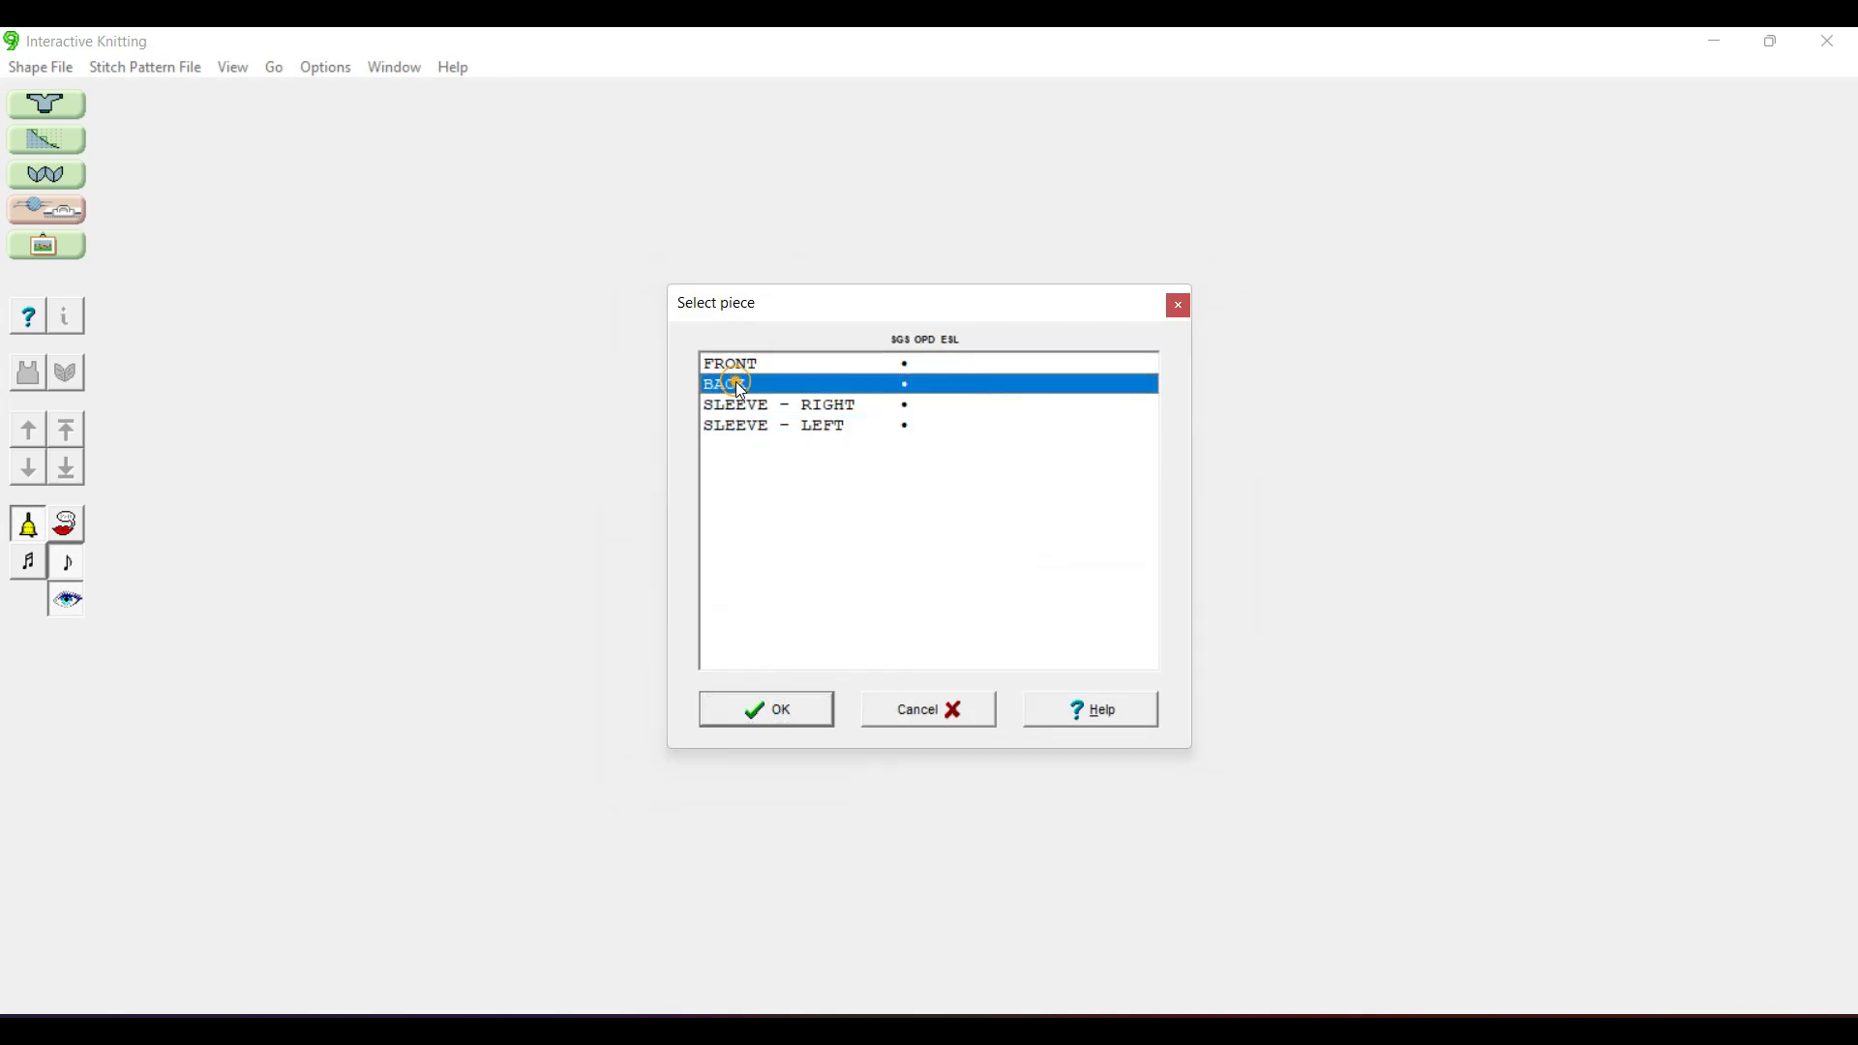
click(741, 362)
click(740, 382)
click(741, 364)
click(738, 384)
click(742, 406)
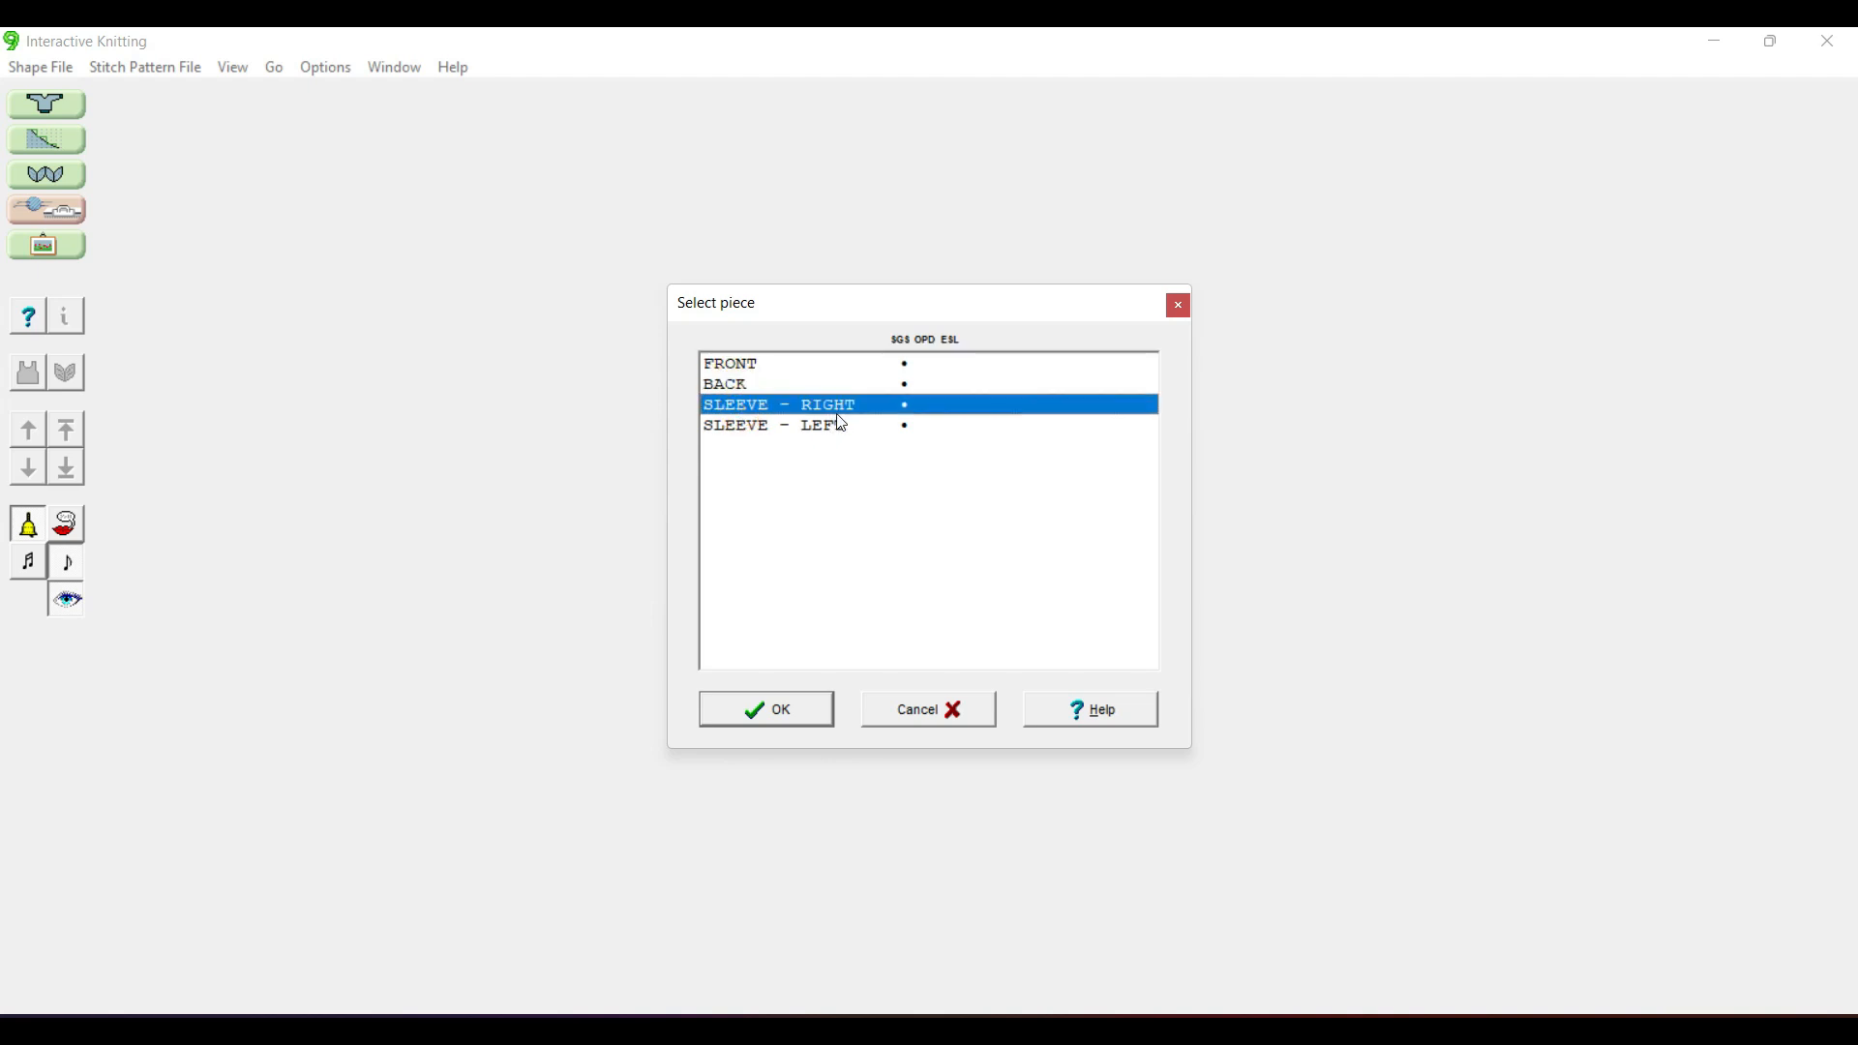
click(785, 429)
click(737, 363)
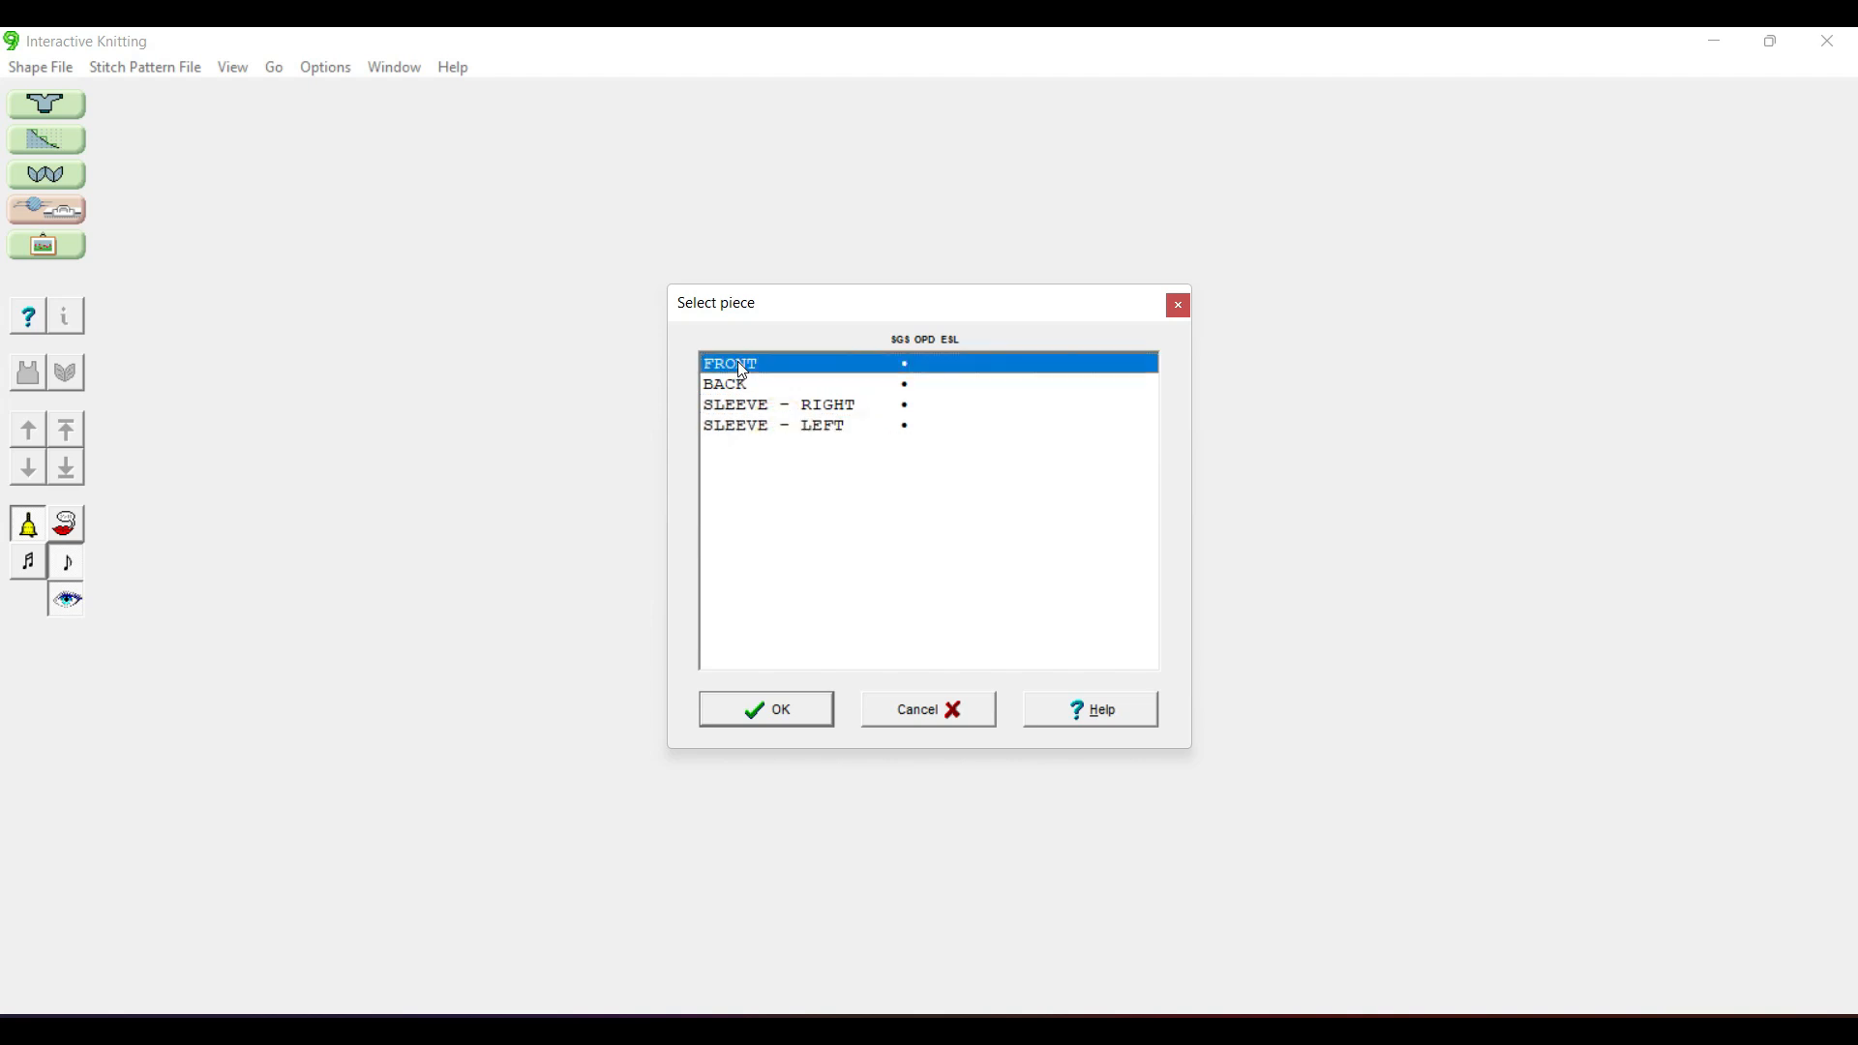
click(777, 711)
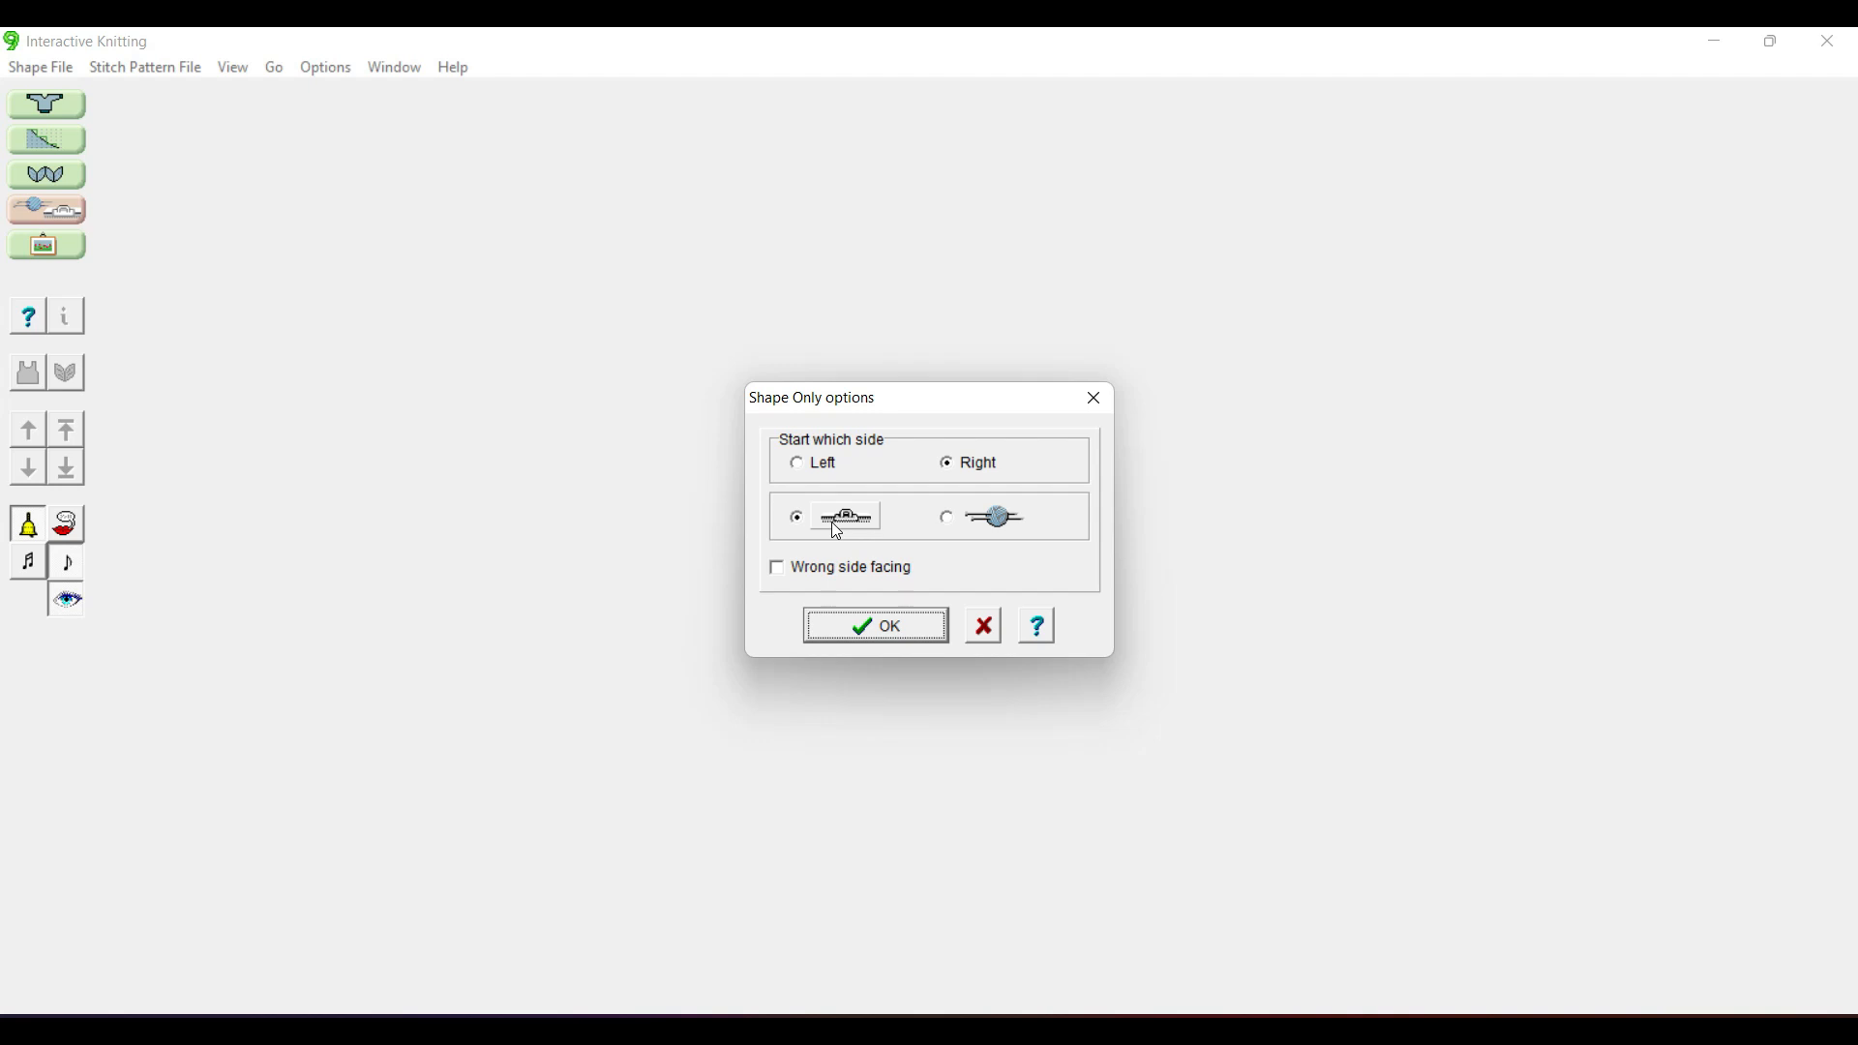
- Accept knitting the shape on the machine starting from the right, and open the Ready instruction for synchronizing the carriage
click(840, 635)
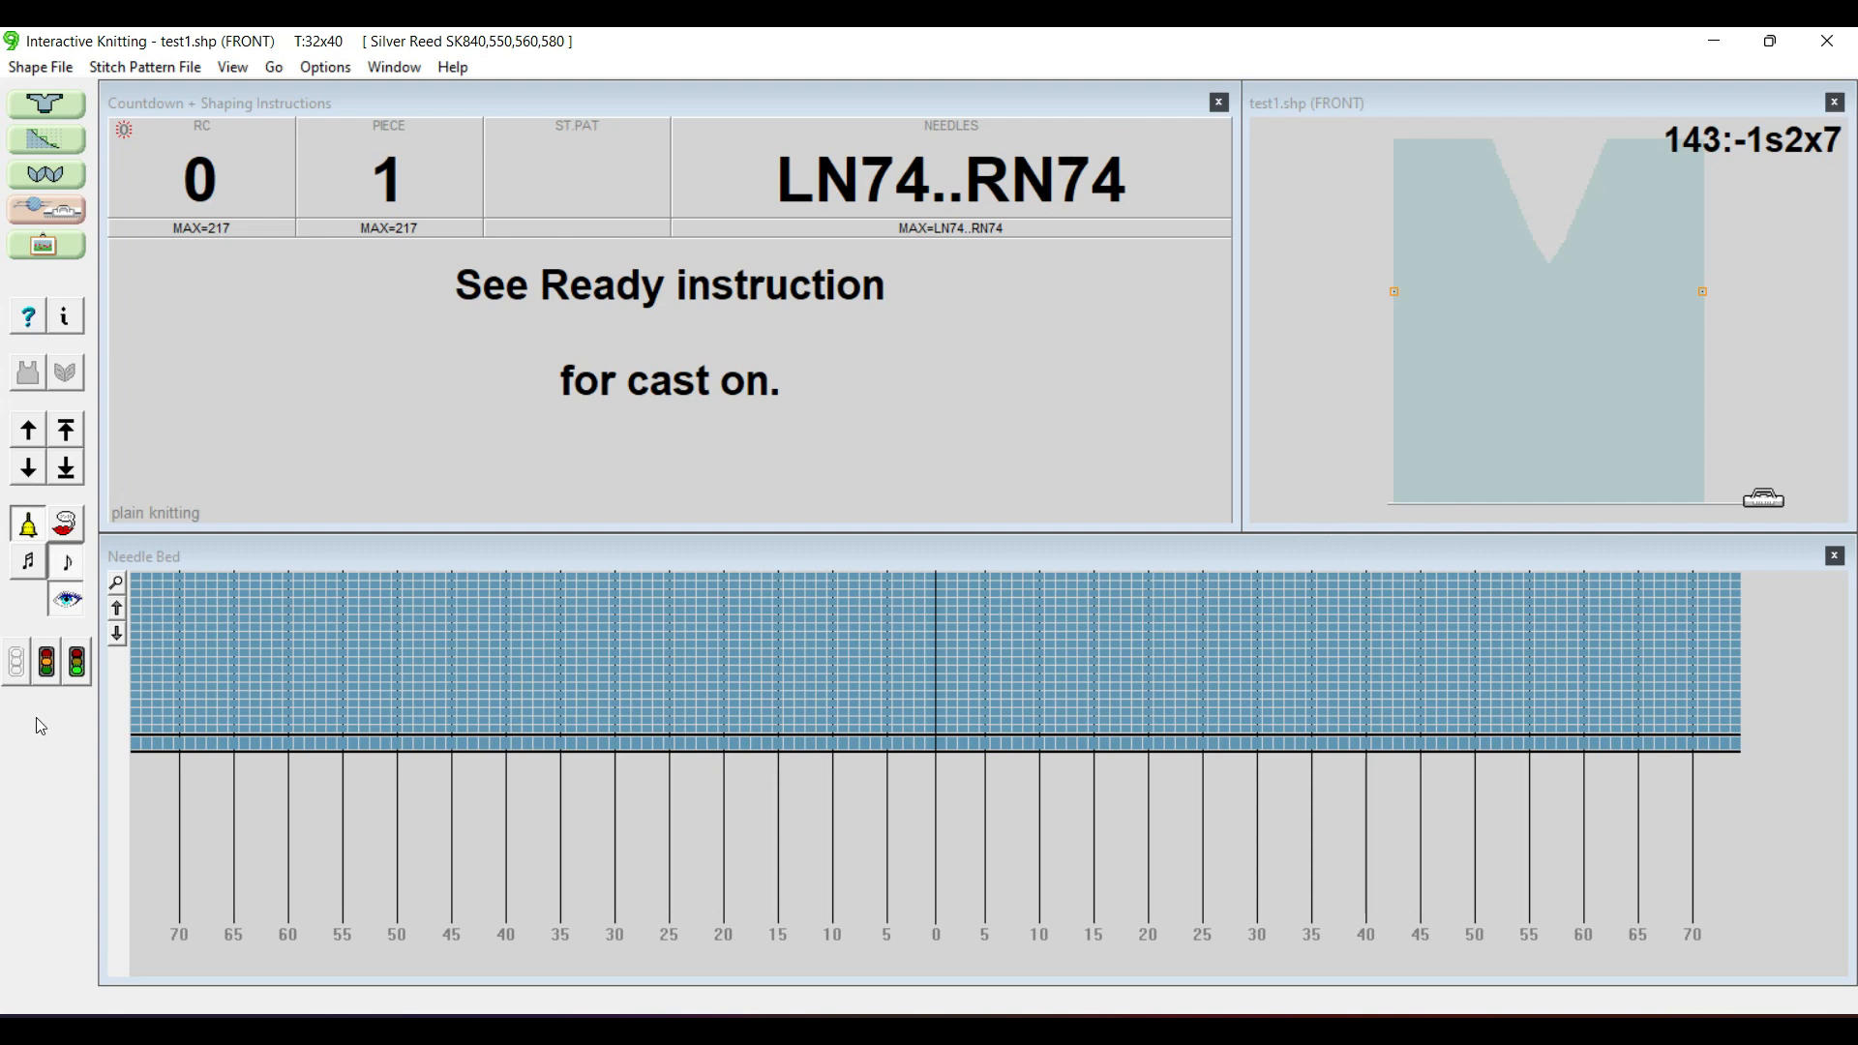
click(48, 665)
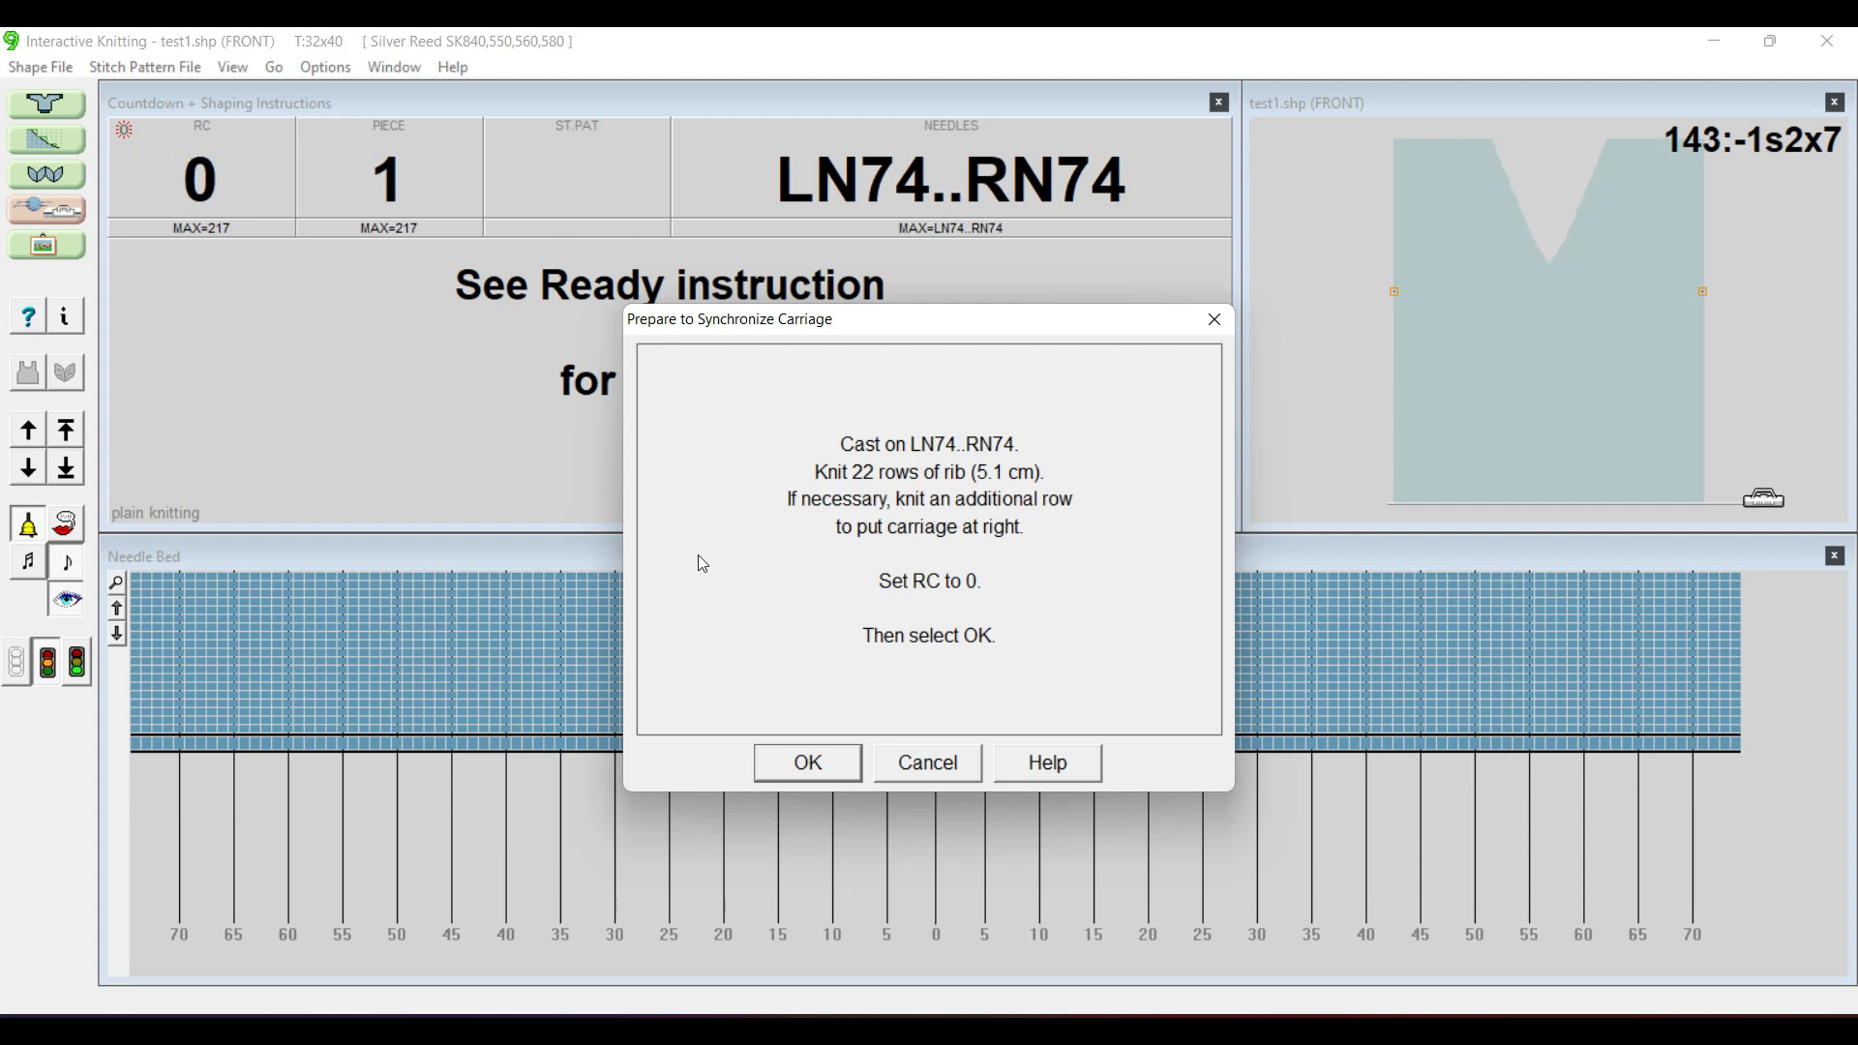
- Accept the carriage synchronization instruction, then dismiss the Silverlink 5 link search and return to Standard Garment Styling
click(832, 760)
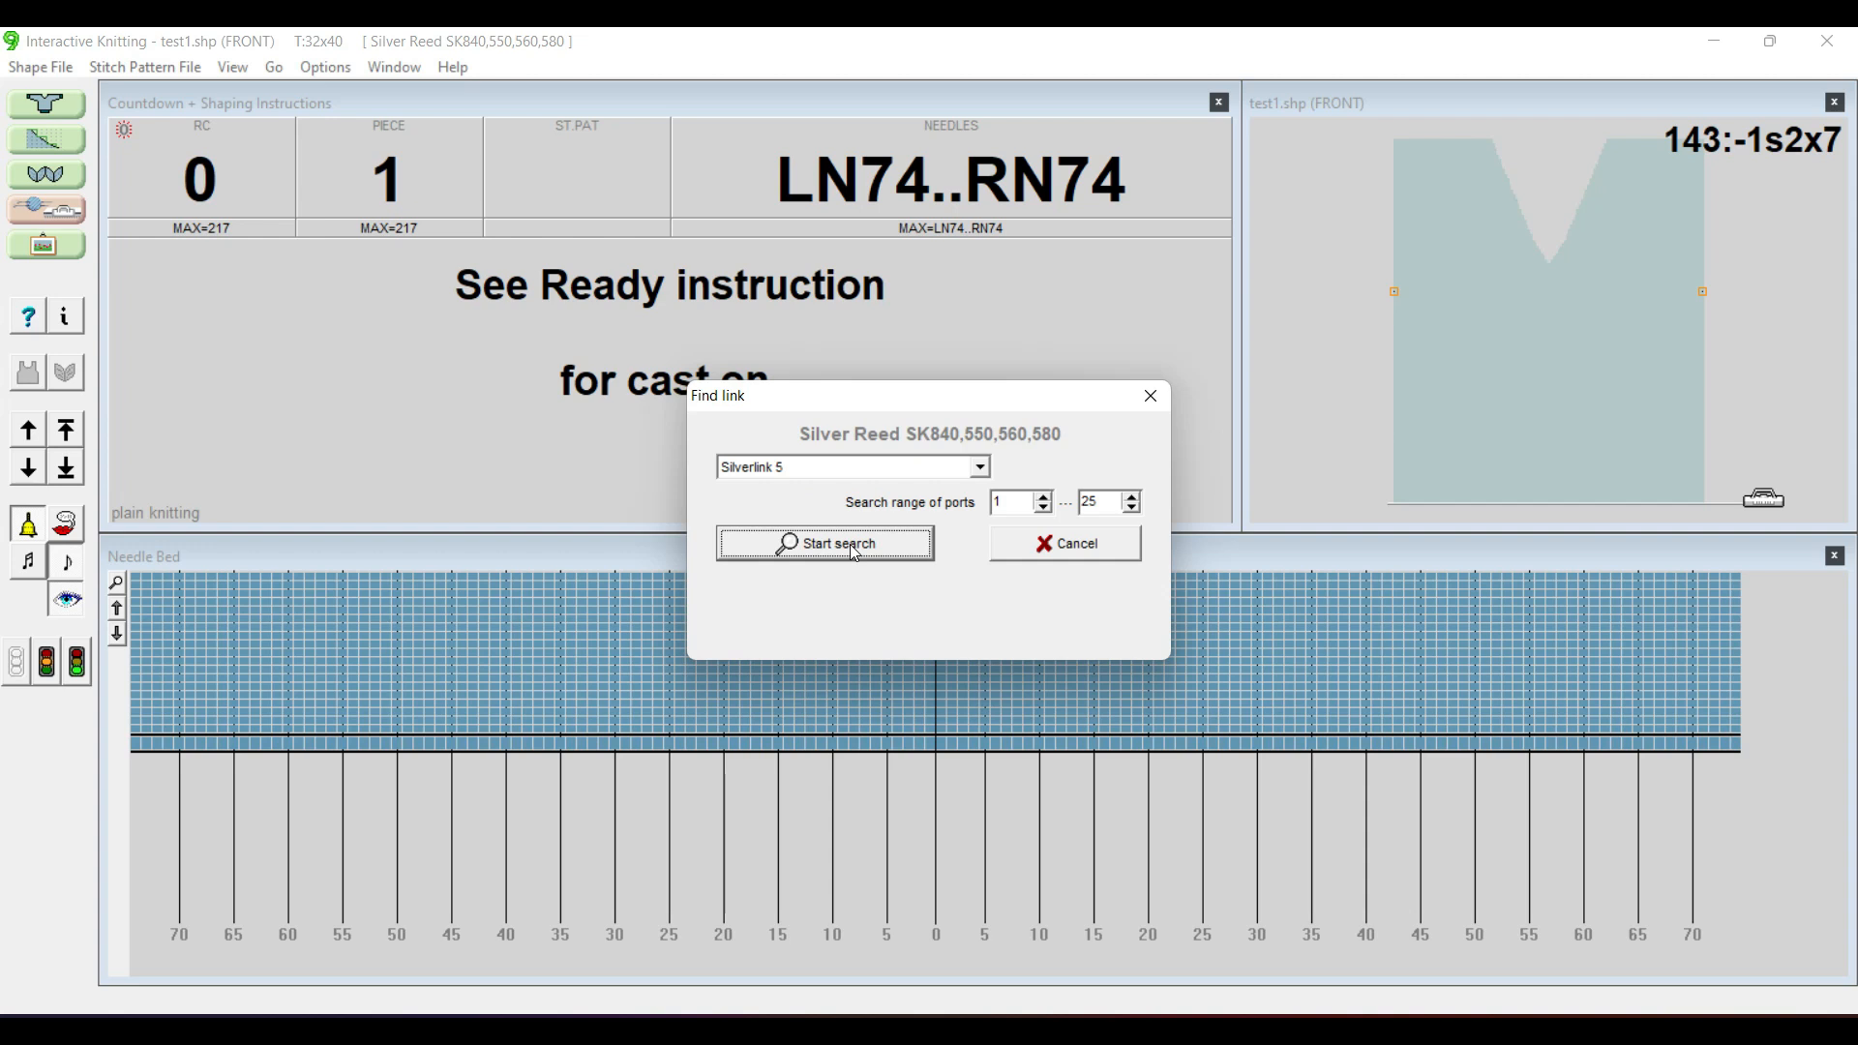
click(1097, 551)
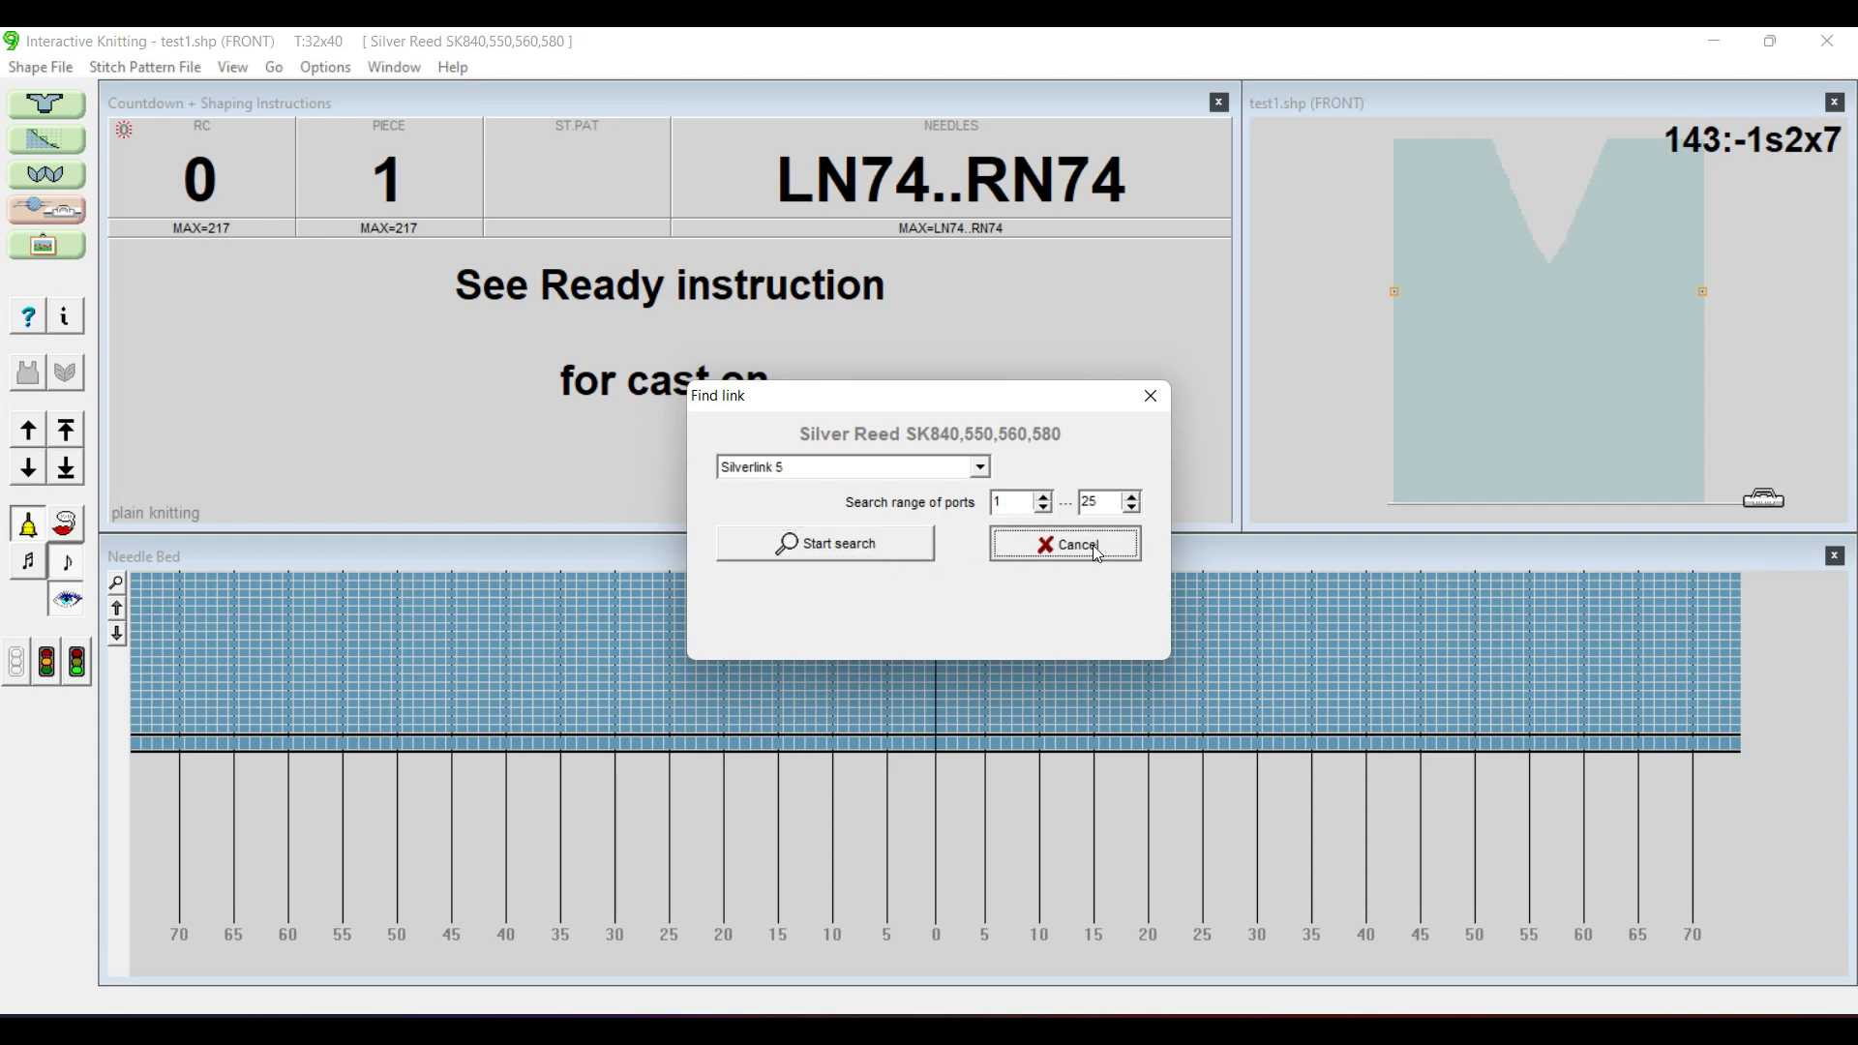
click(46, 103)
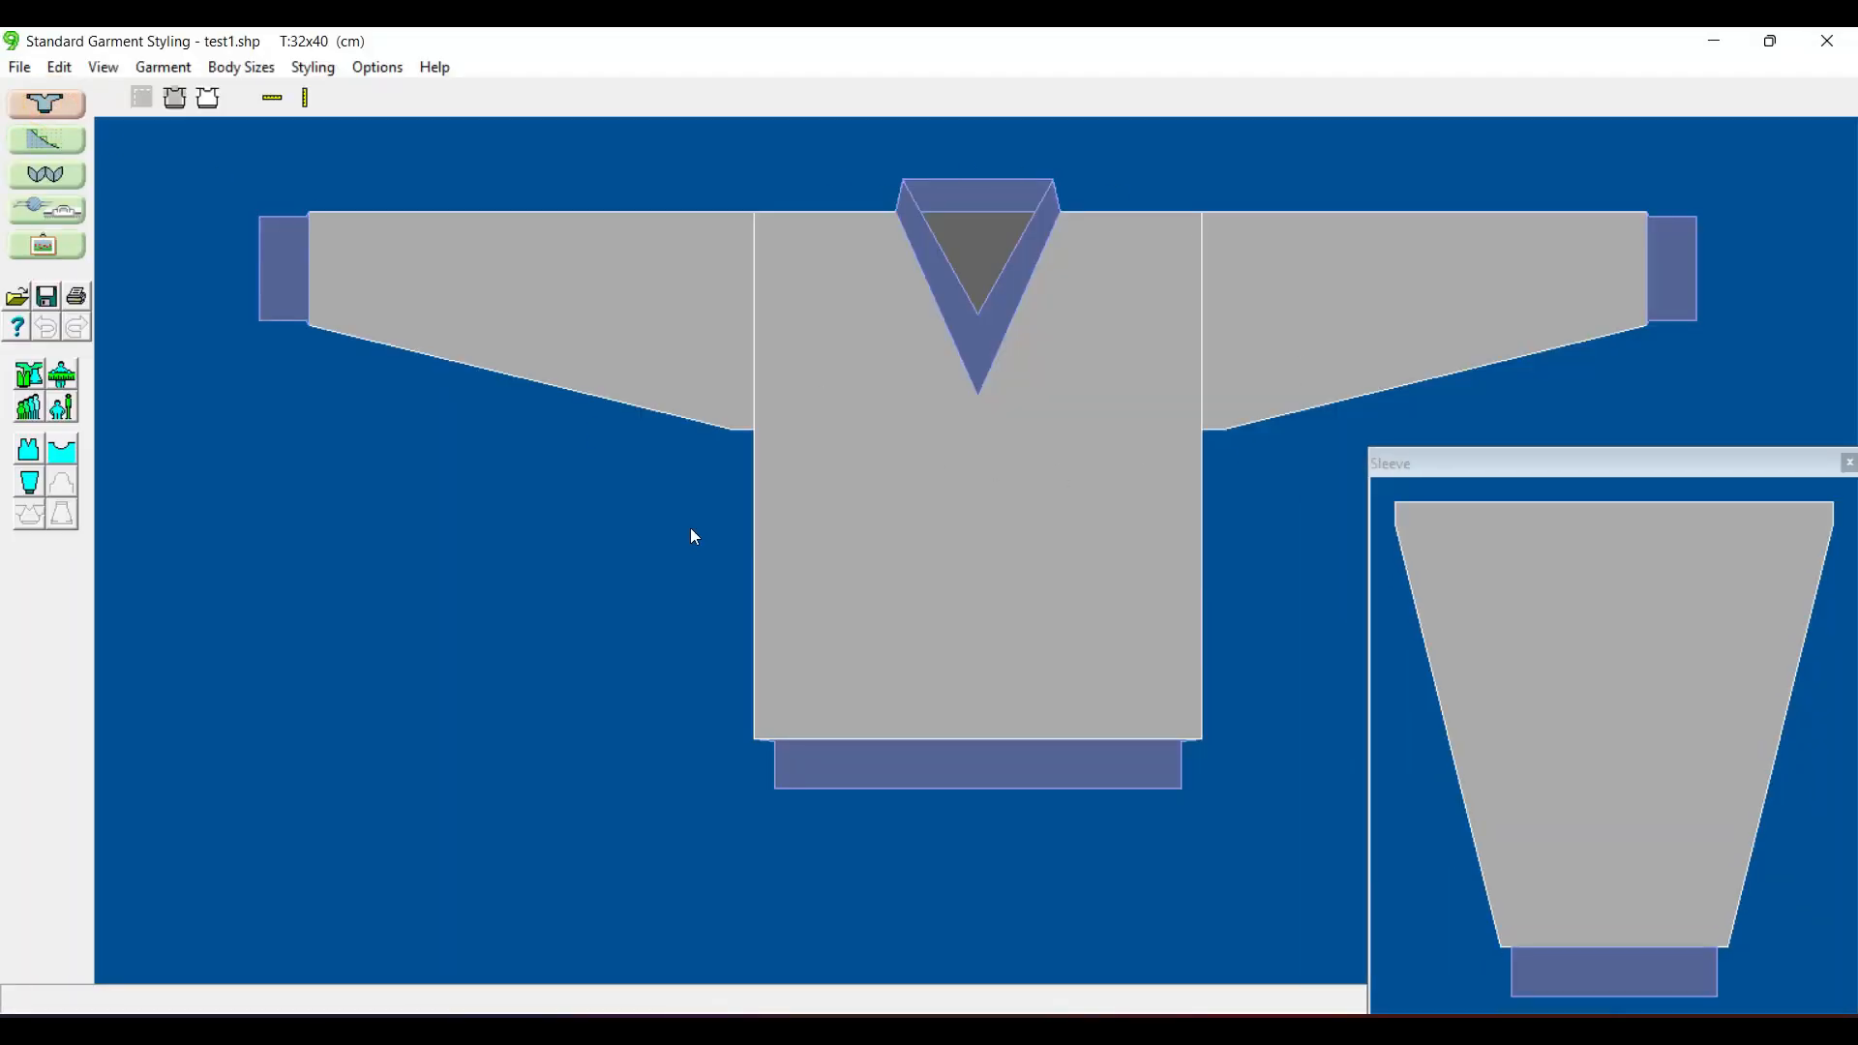
- In Original Pattern Drafting, fill the FRONT piece with the stitch pattern diamonds.stp and shift the pattern slightly downward
click(35, 145)
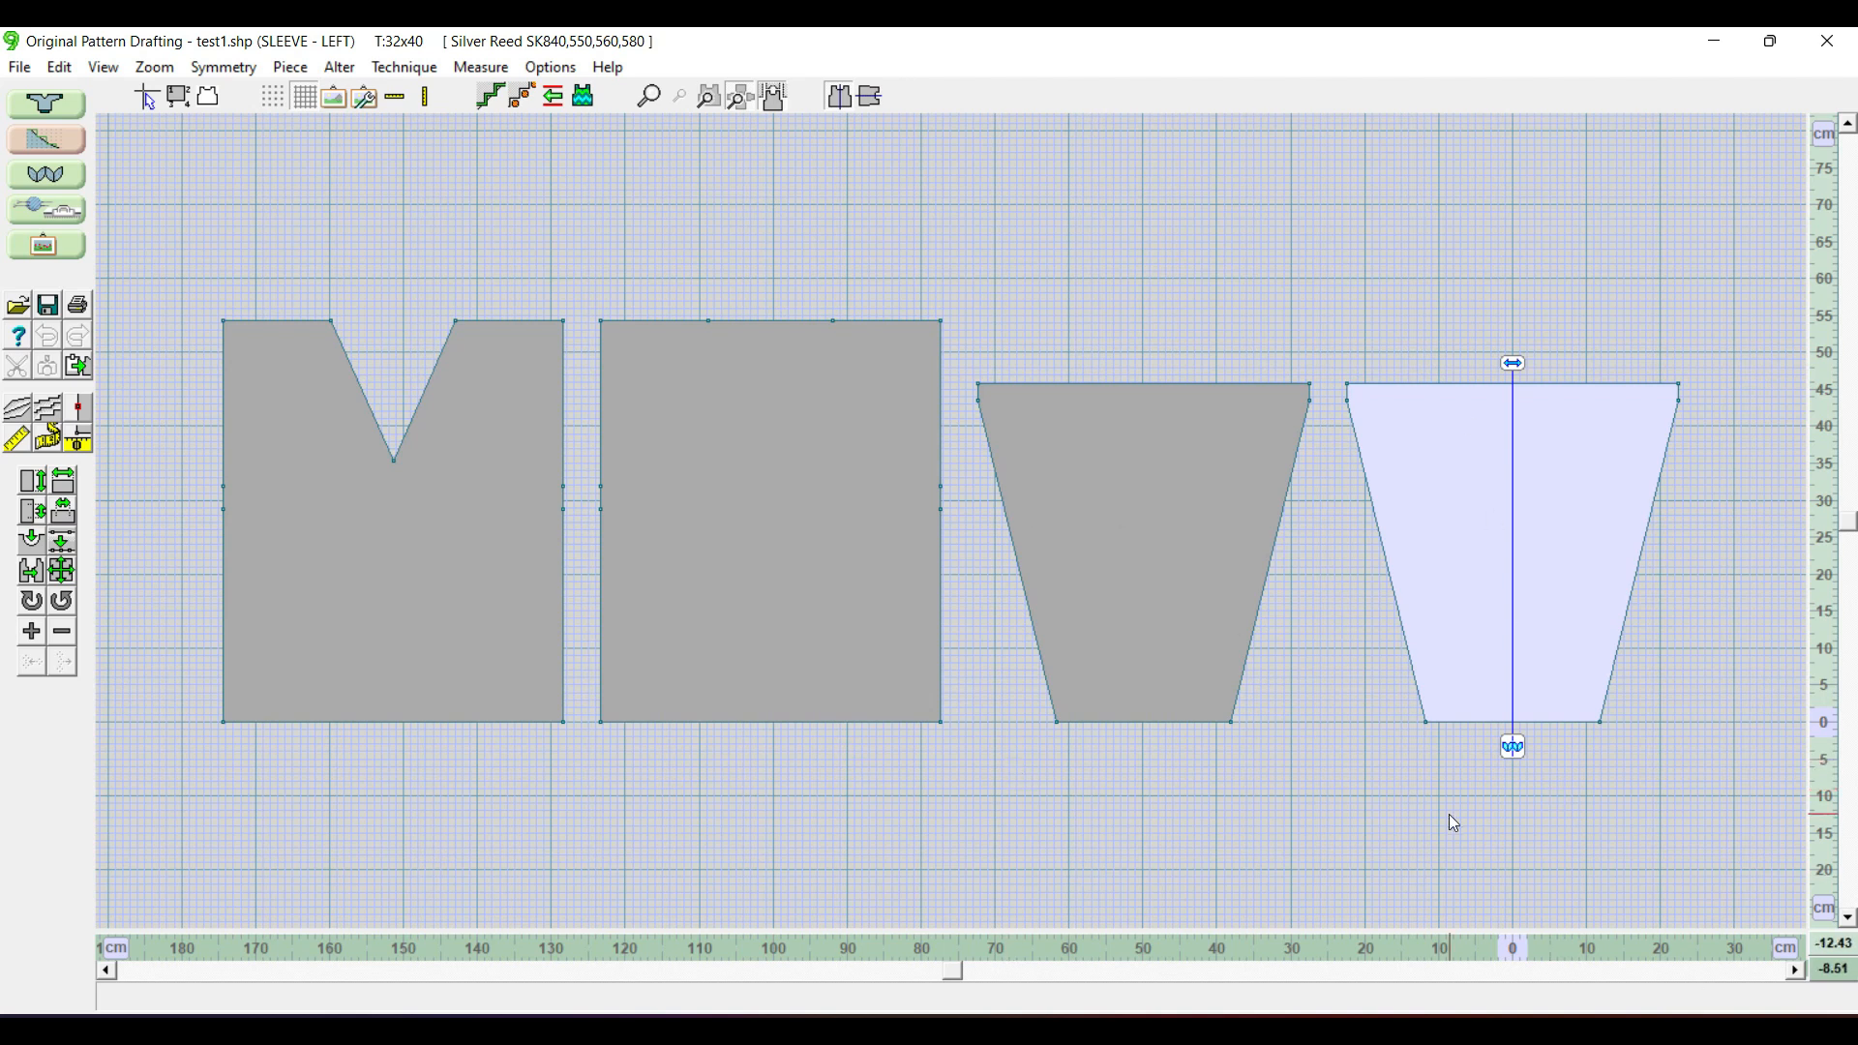
click(456, 591)
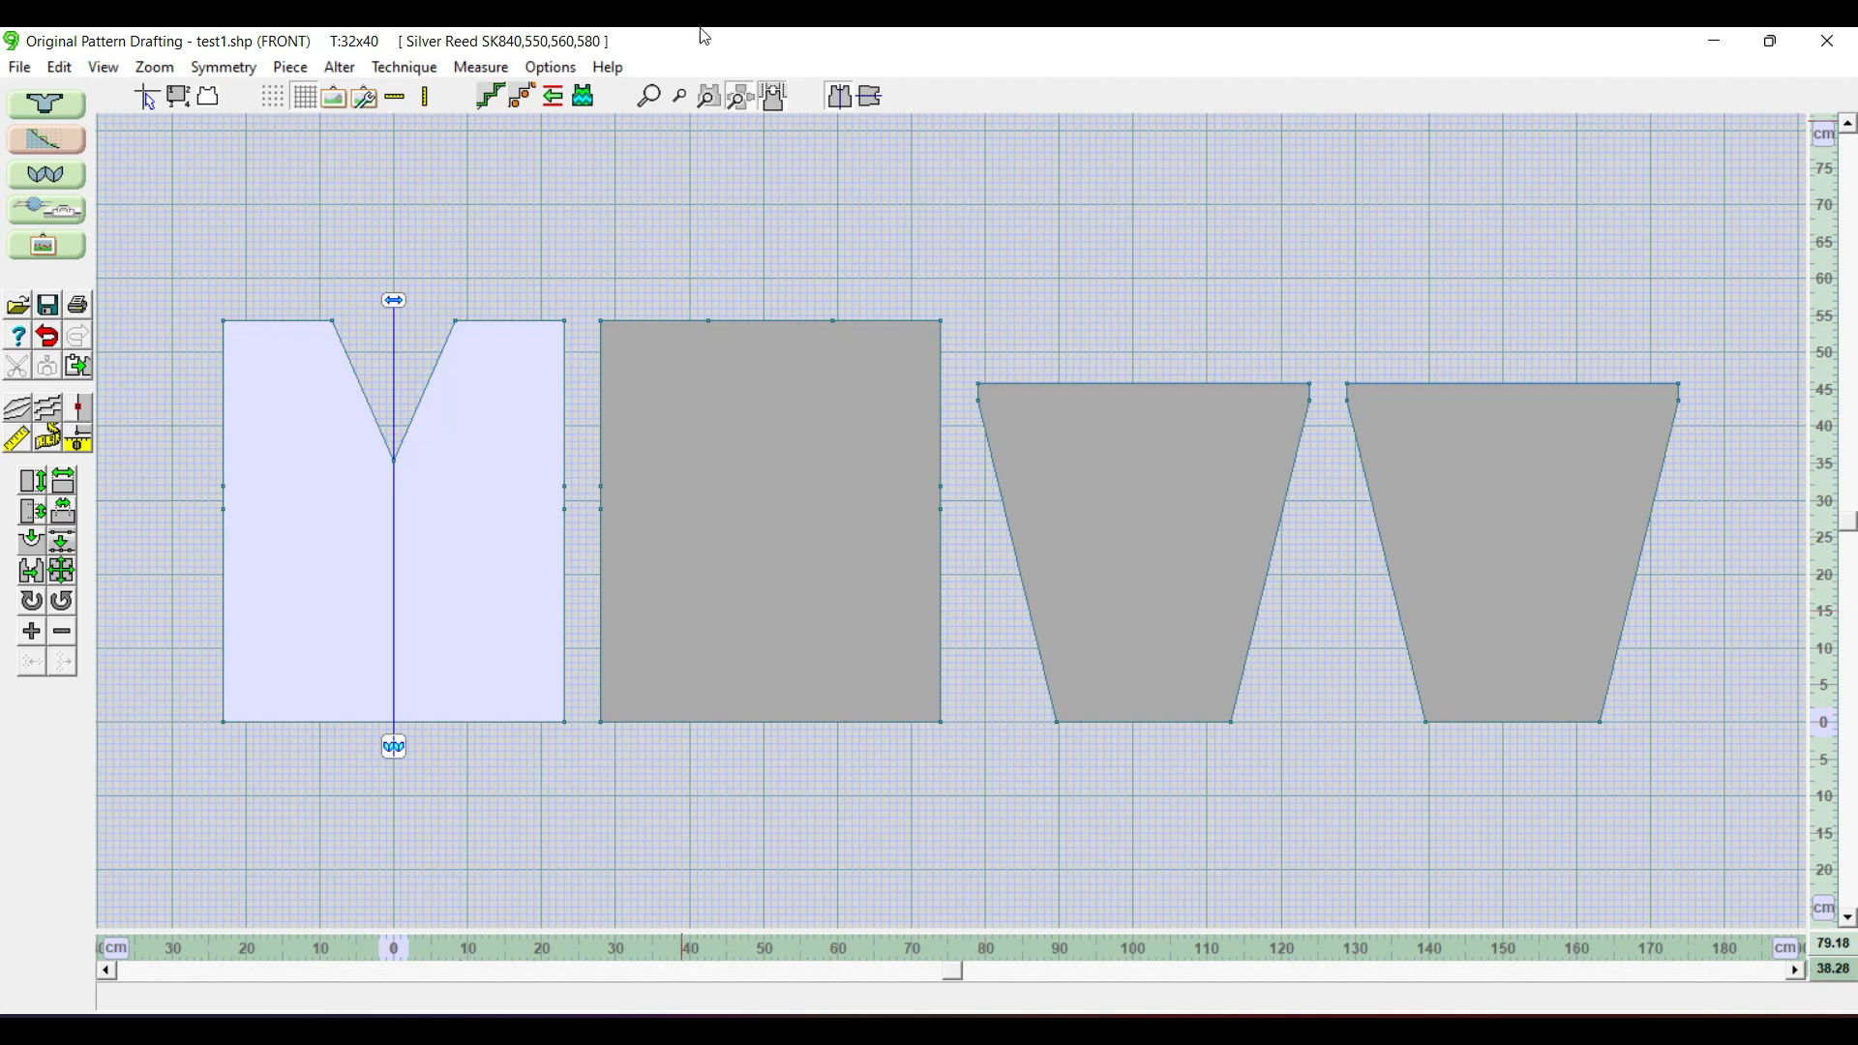
click(586, 96)
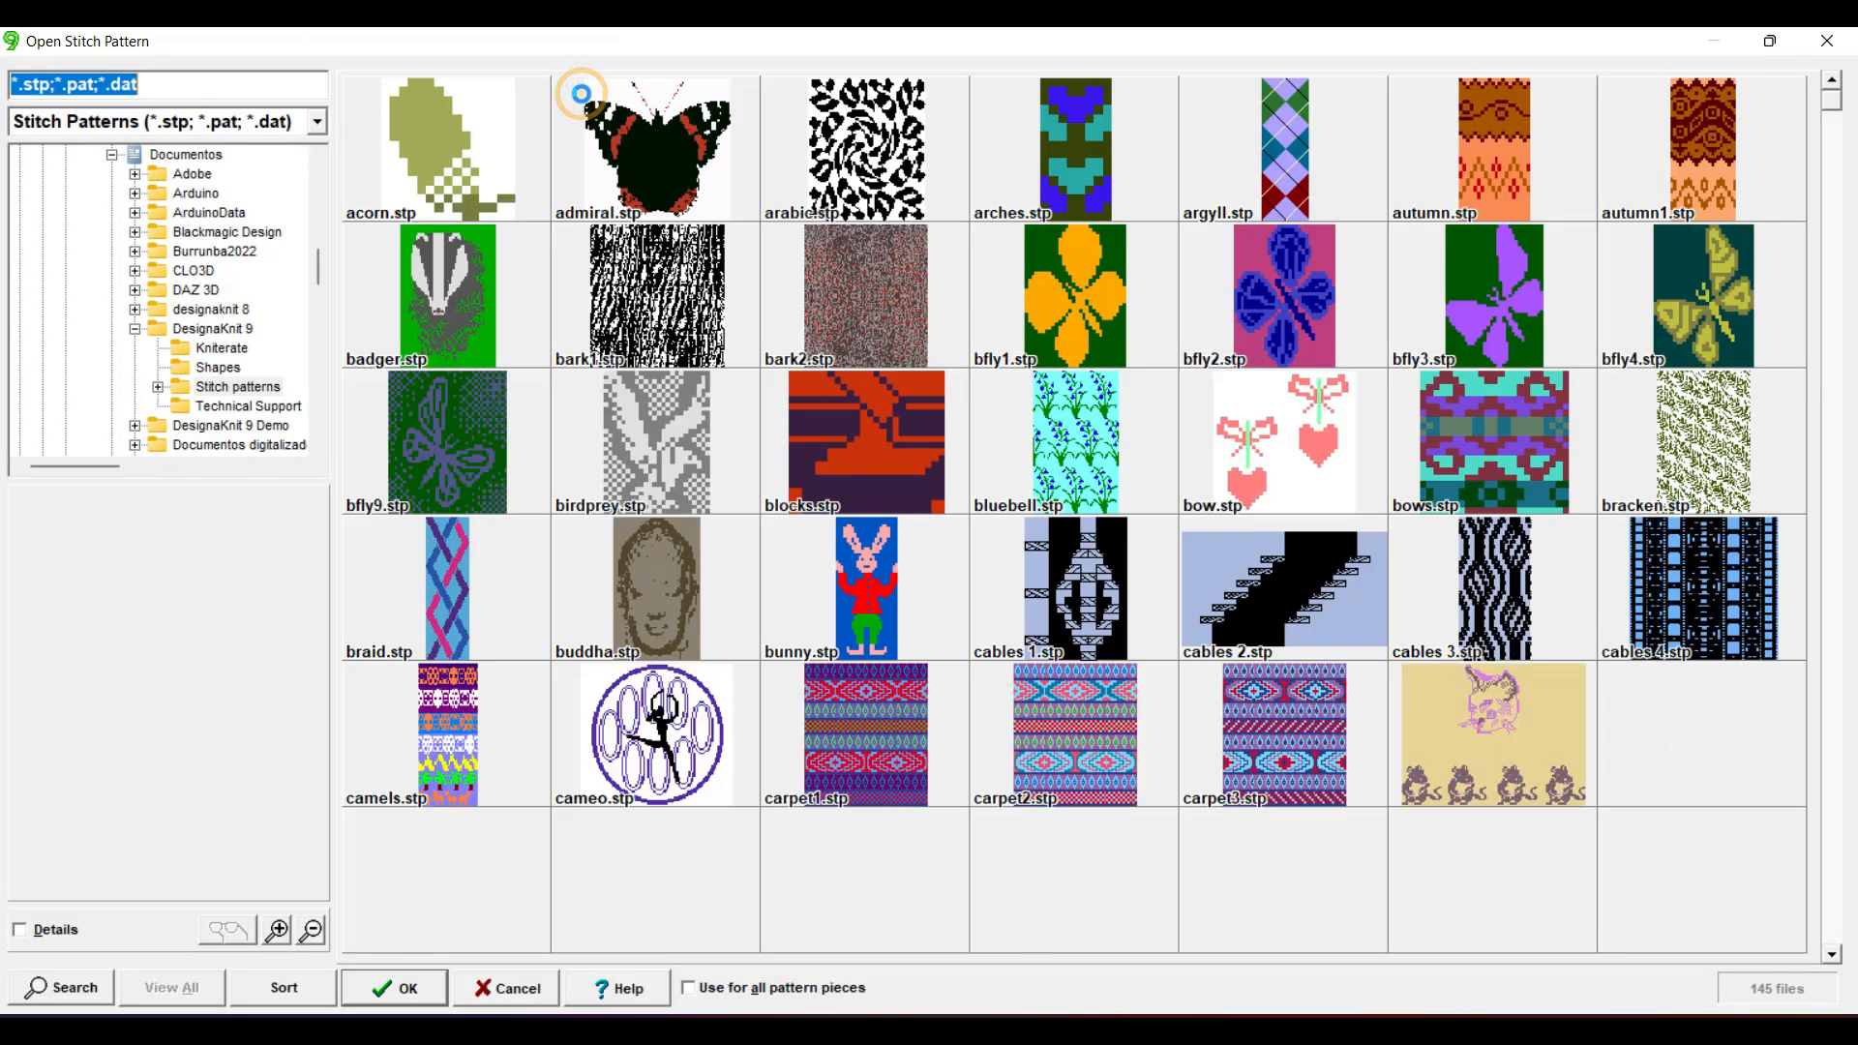
scroll(891, 665, down, 4)
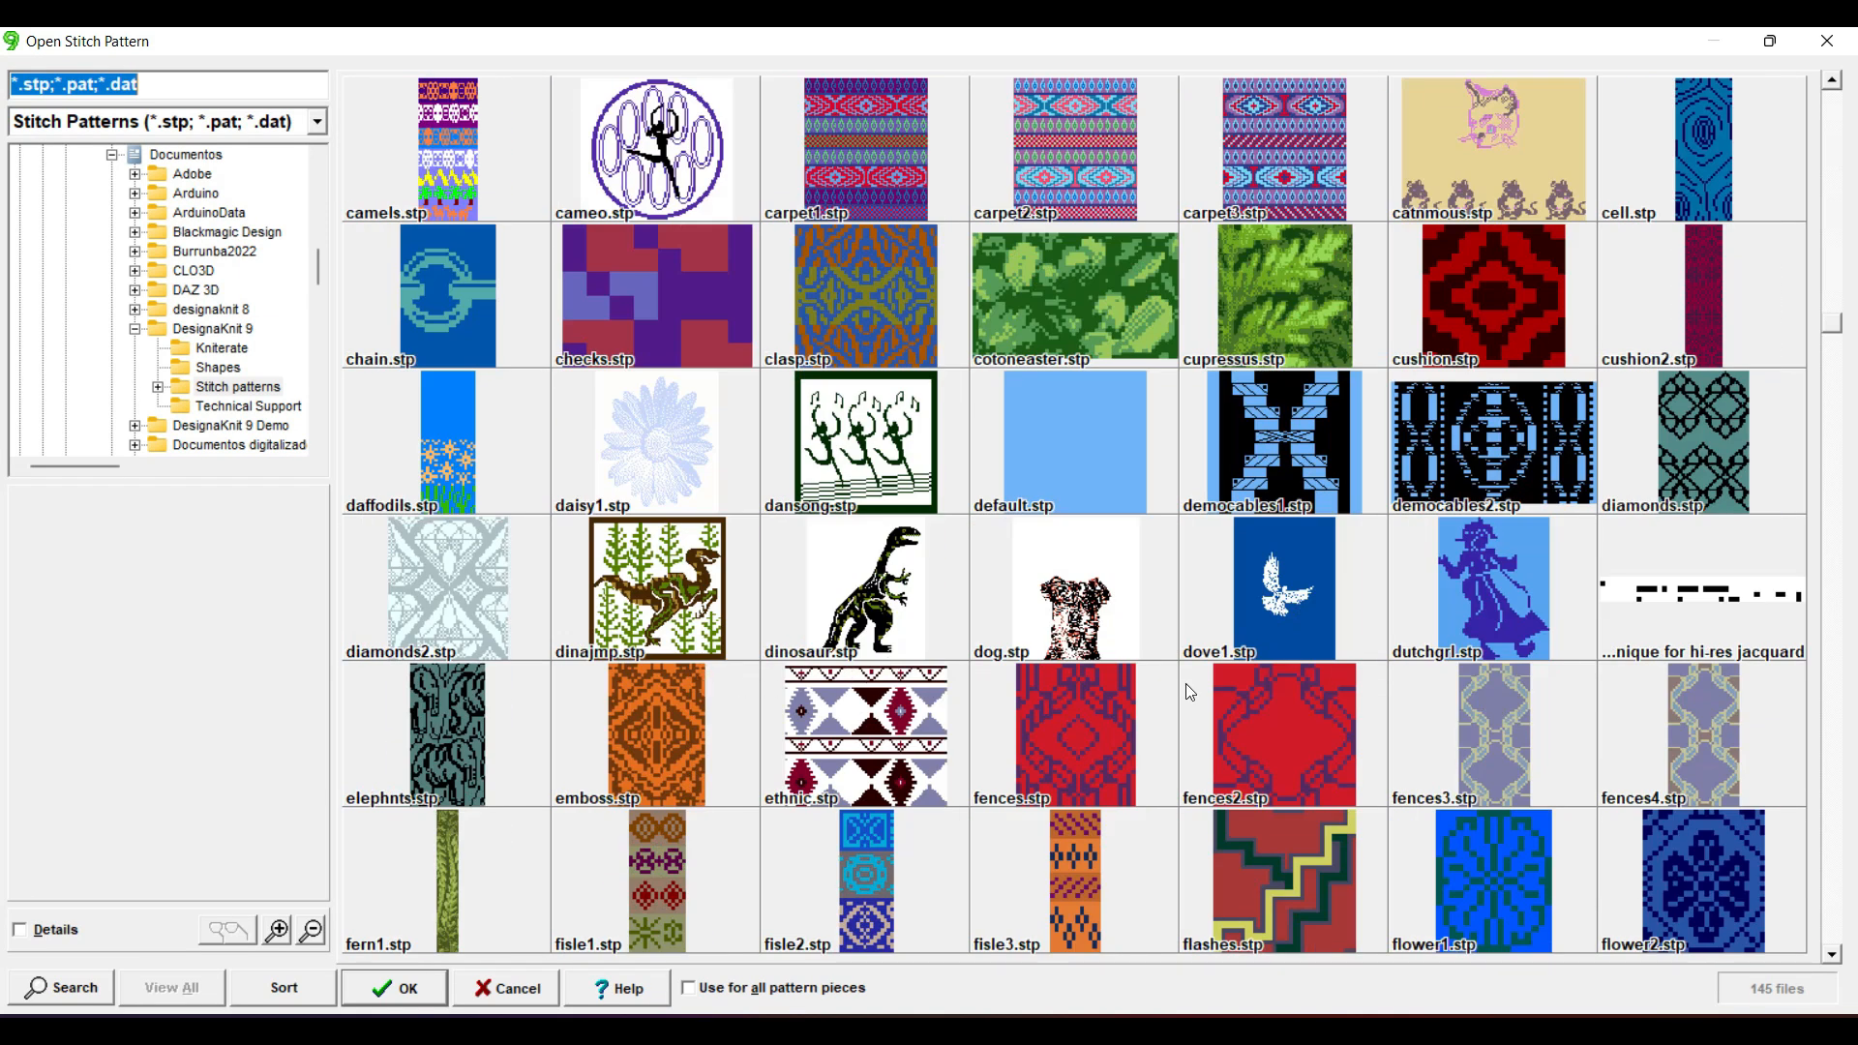
click(1708, 448)
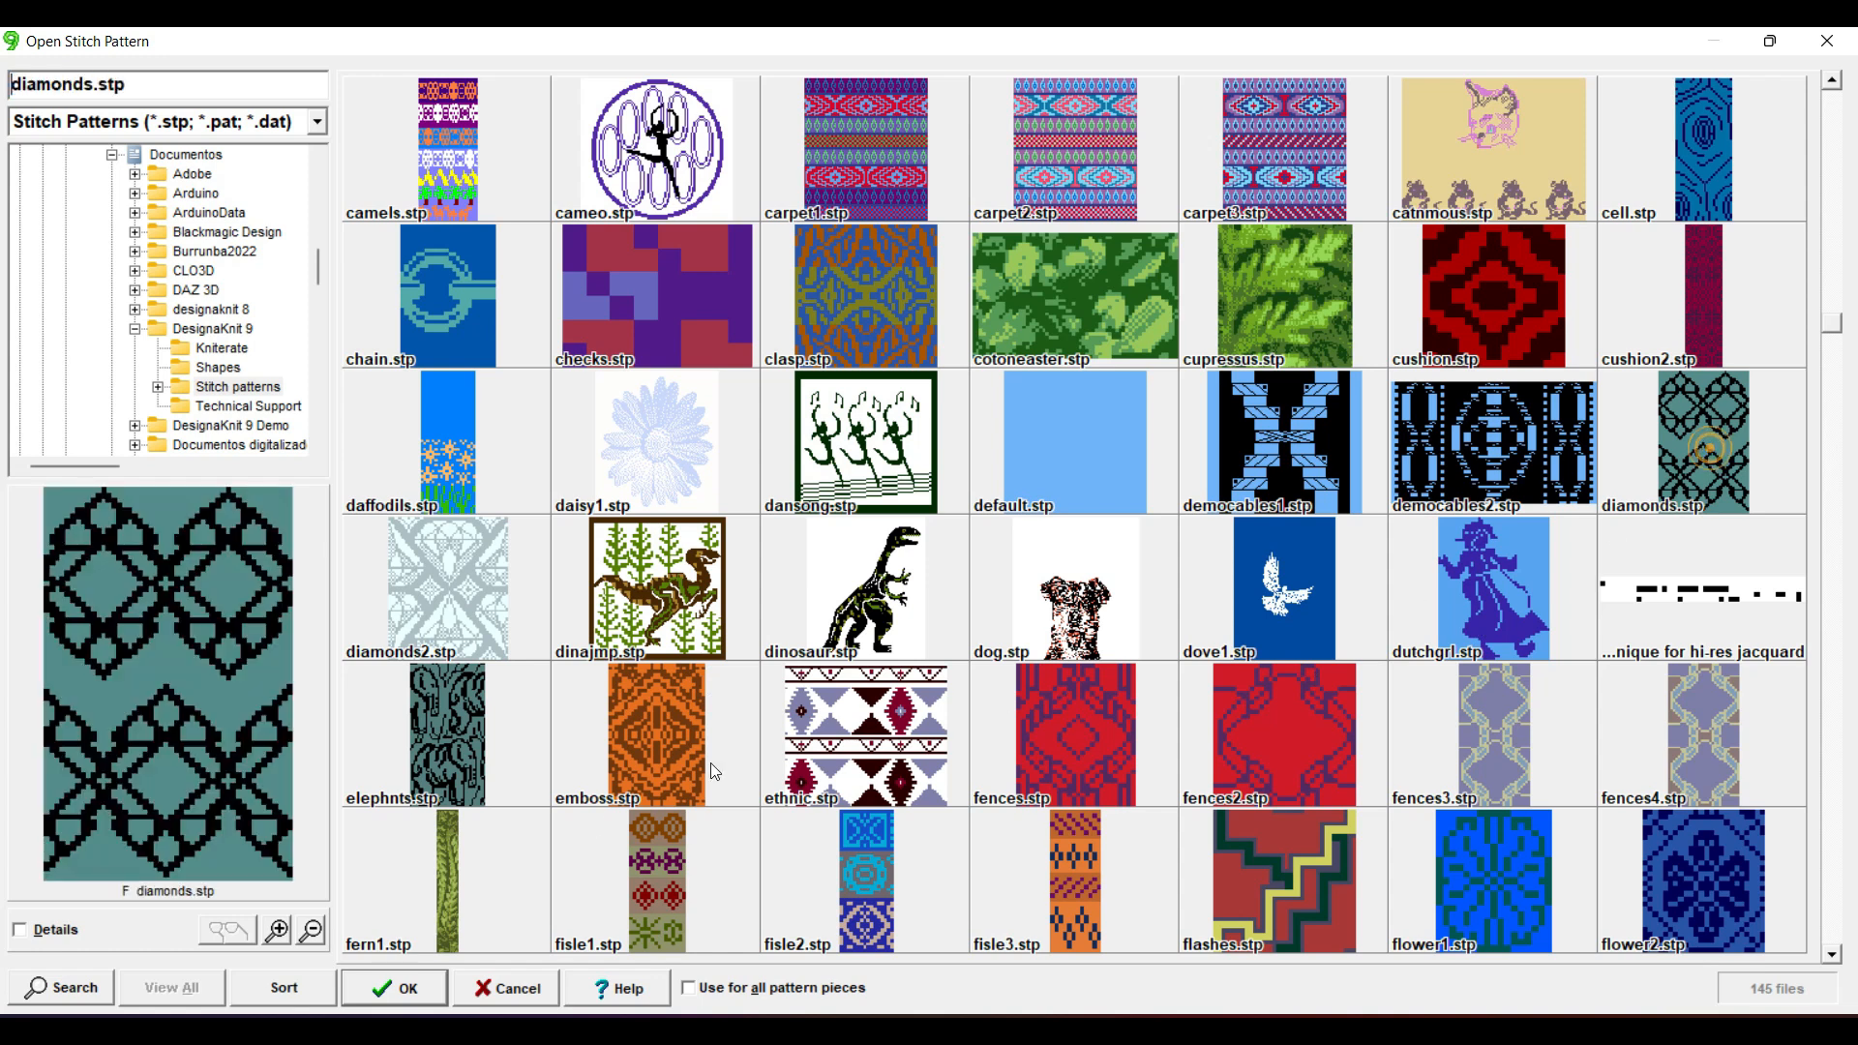
click(387, 988)
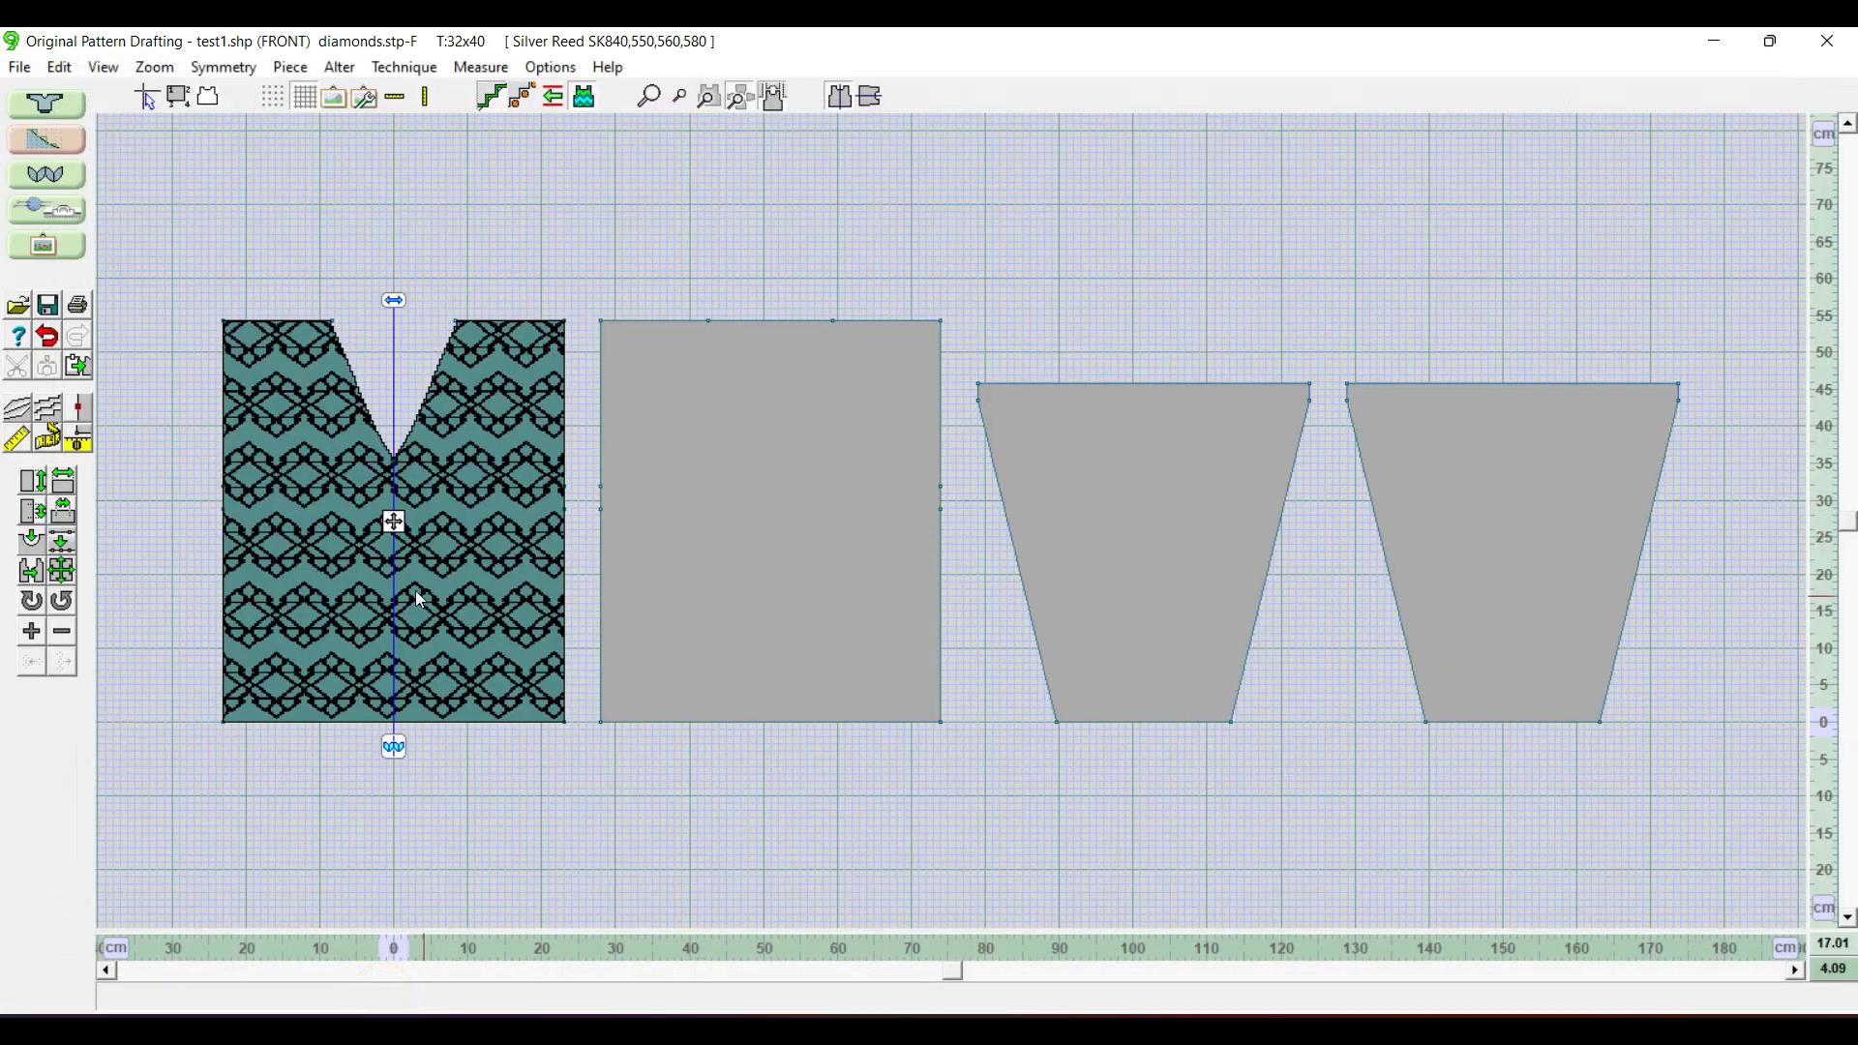
drag(393, 524, 385, 564)
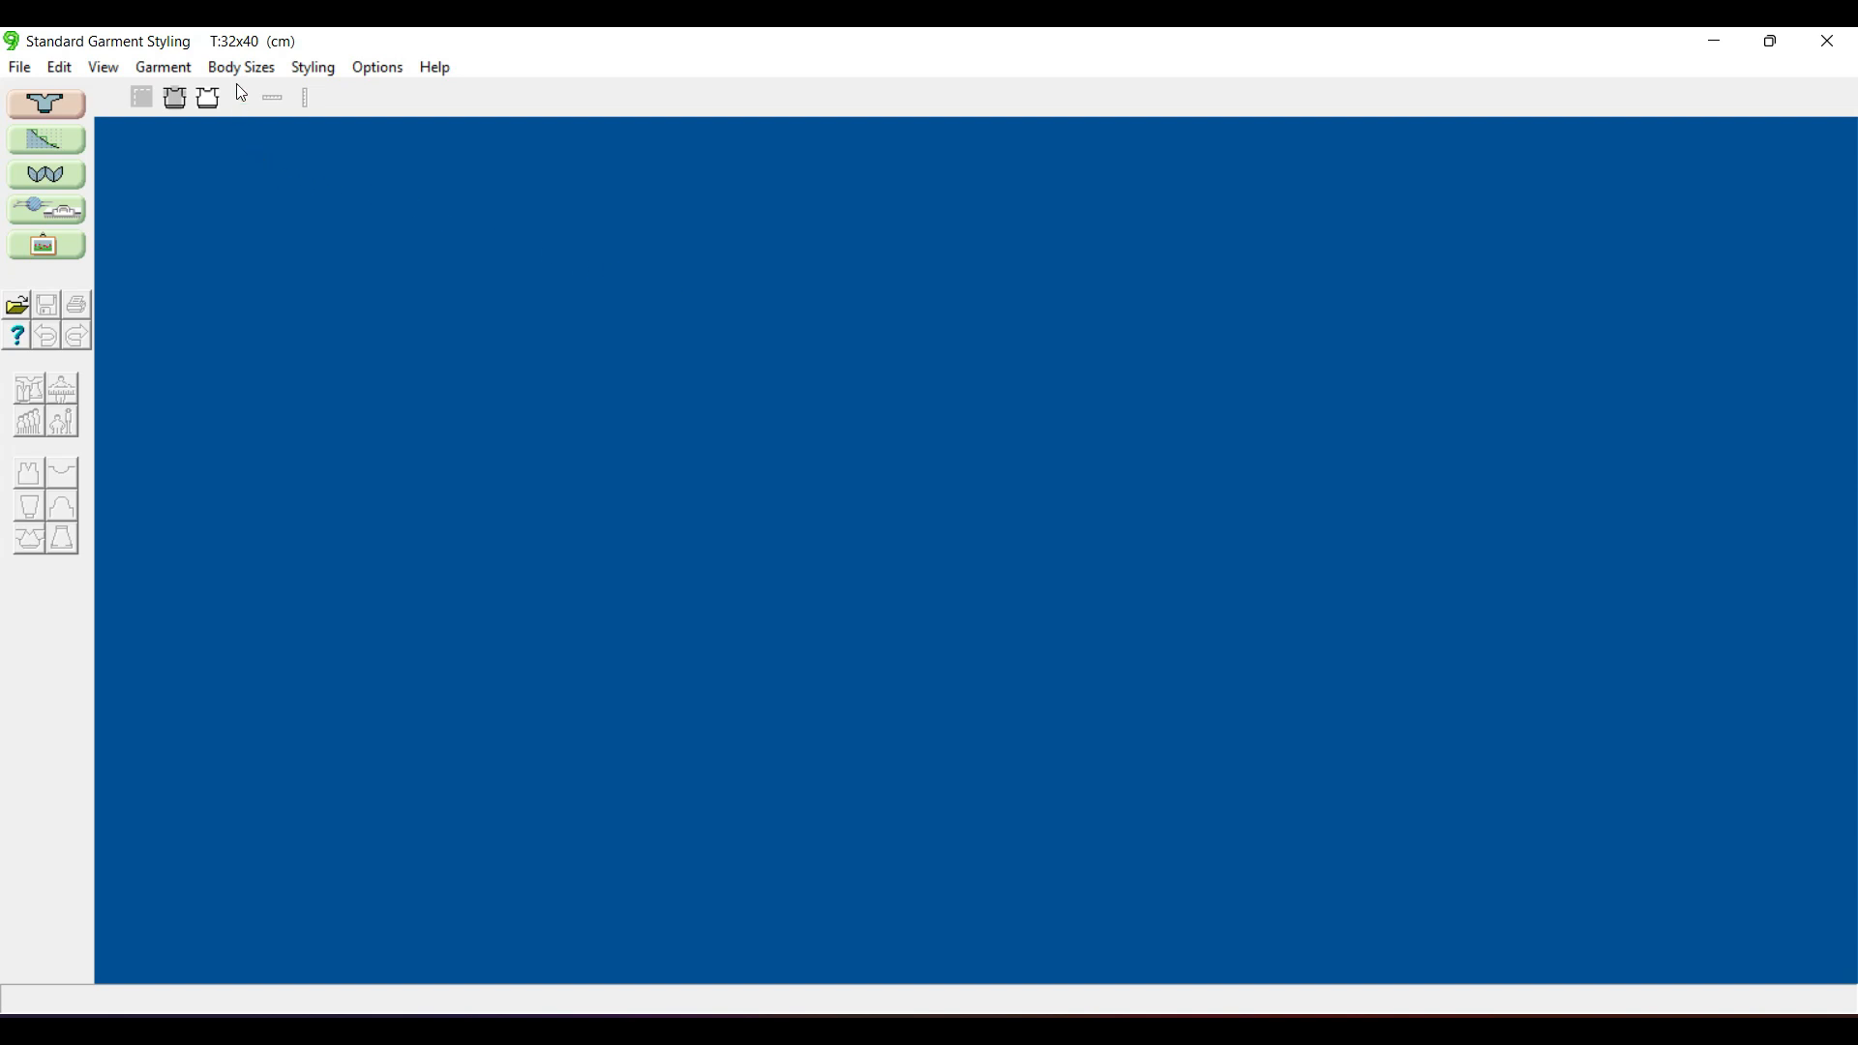
- Open the custom body sizes for editing and change the first entry's group to Knit
click(263, 71)
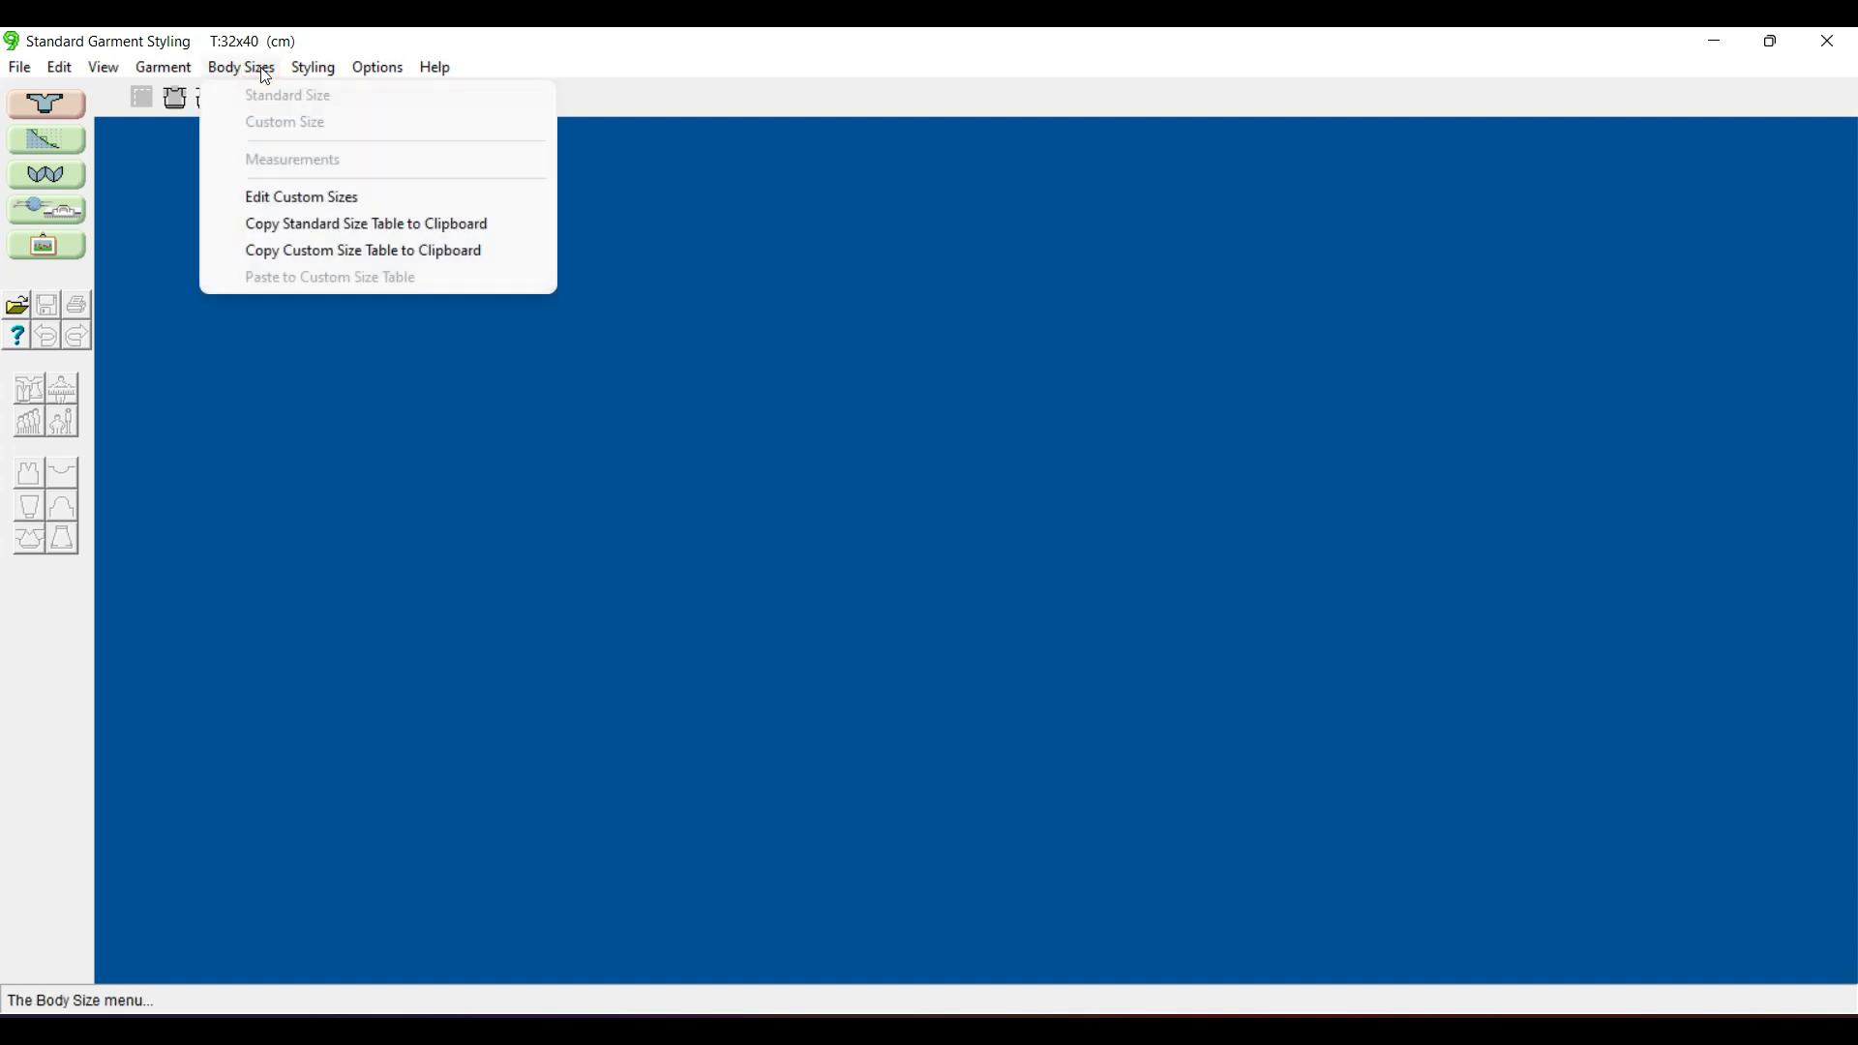
click(303, 197)
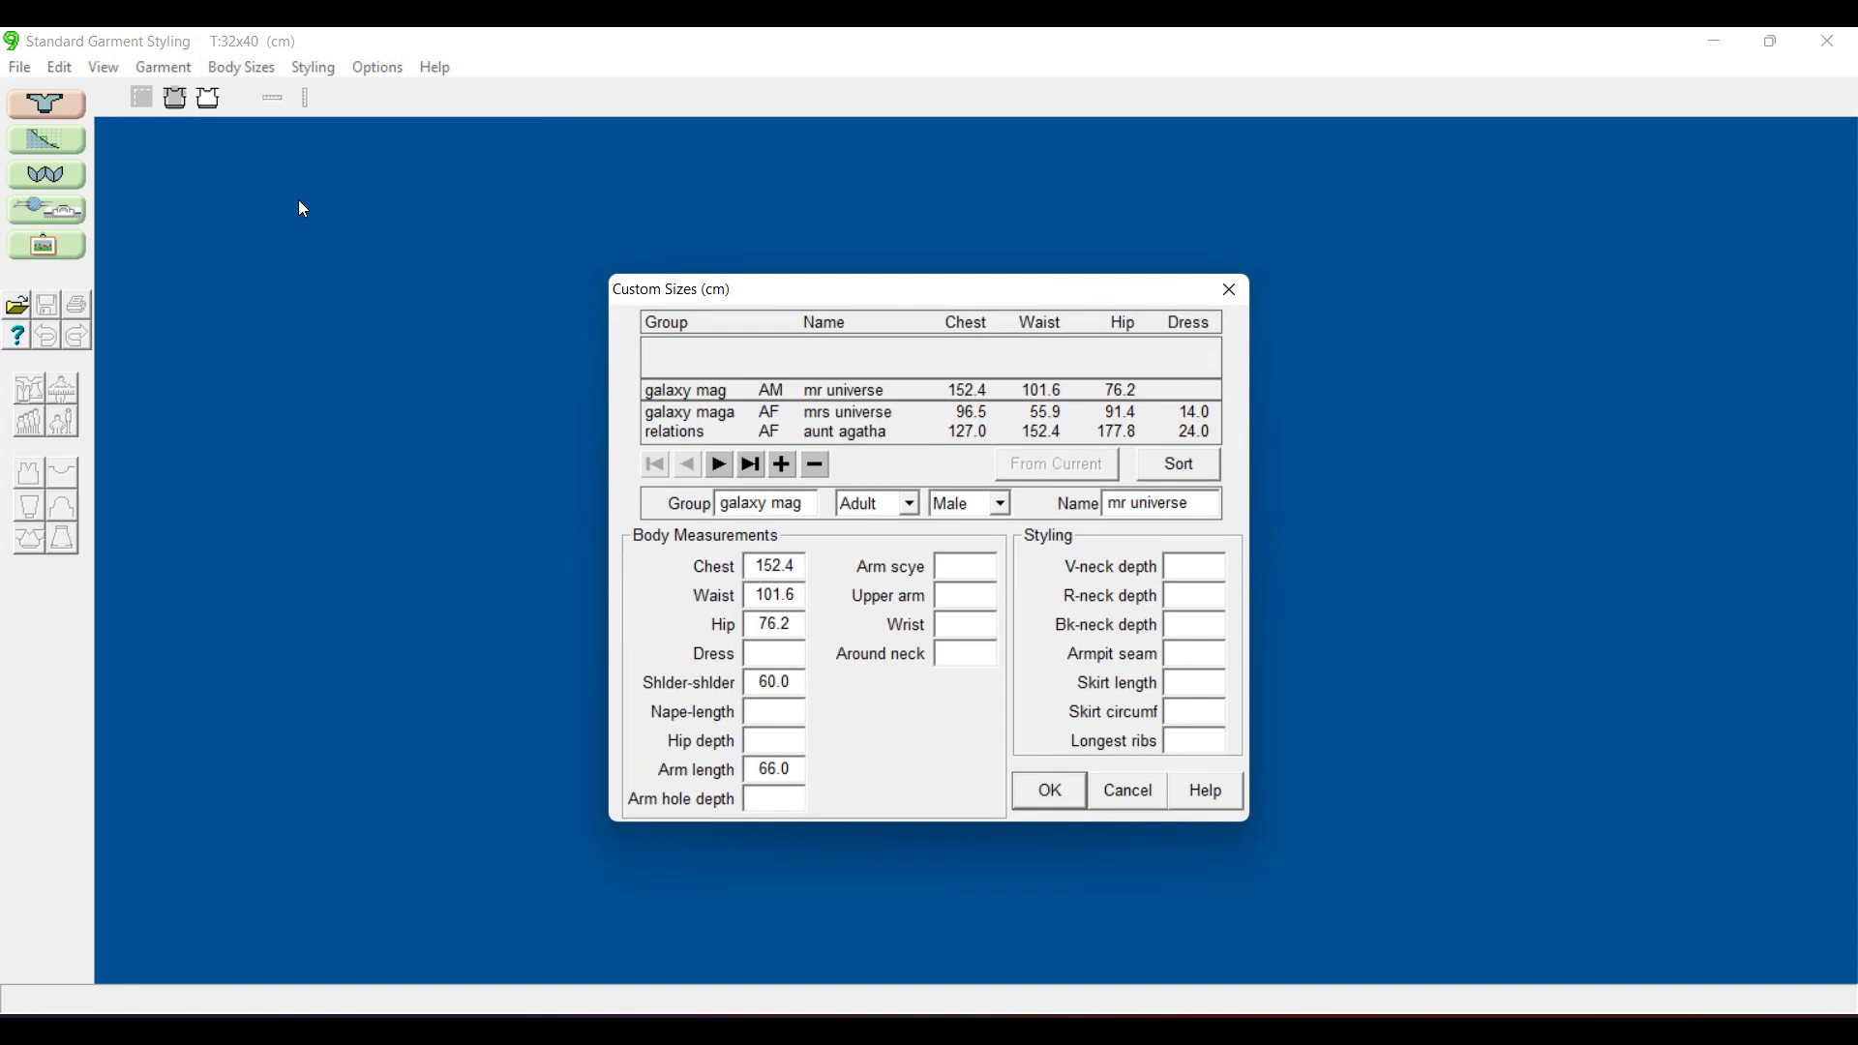
click(389, 176)
drag(800, 504, 714, 518)
text(Knit)
- Keep the Knit entry as Adult and Male, and replace its name with the person's first name
click(911, 504)
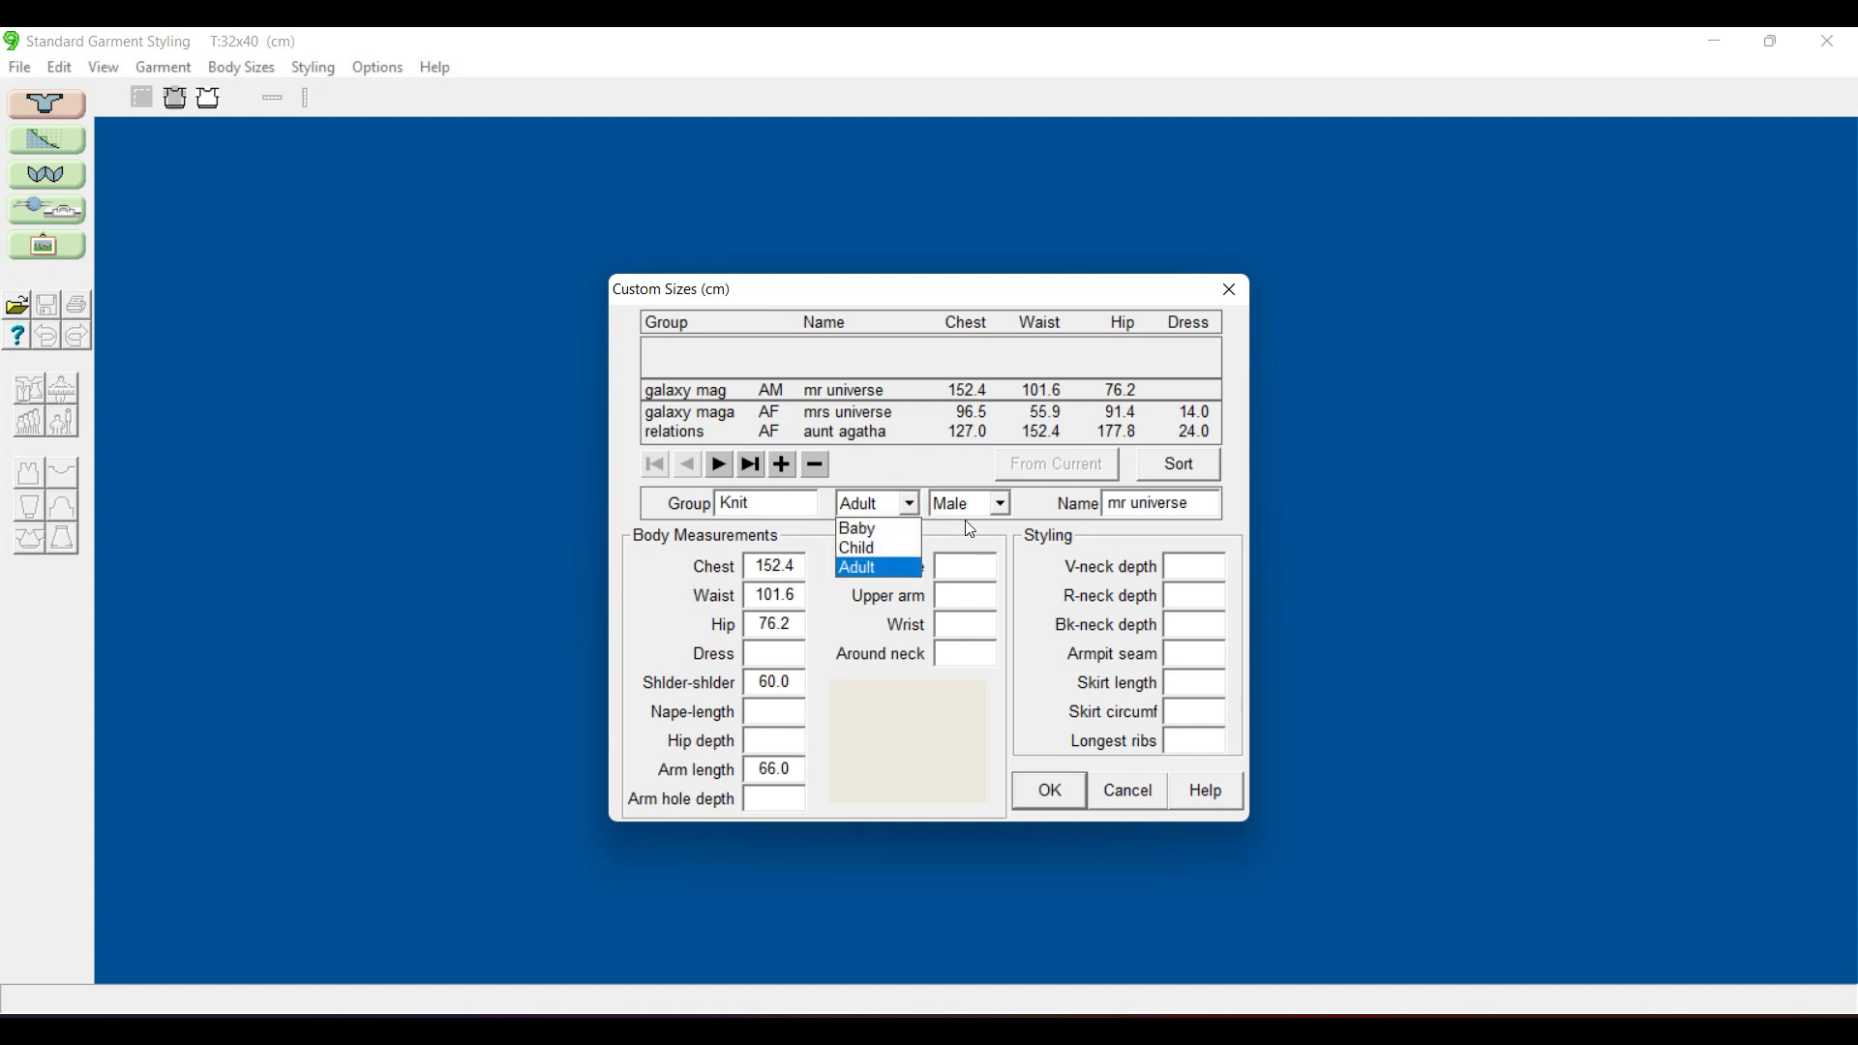
click(874, 567)
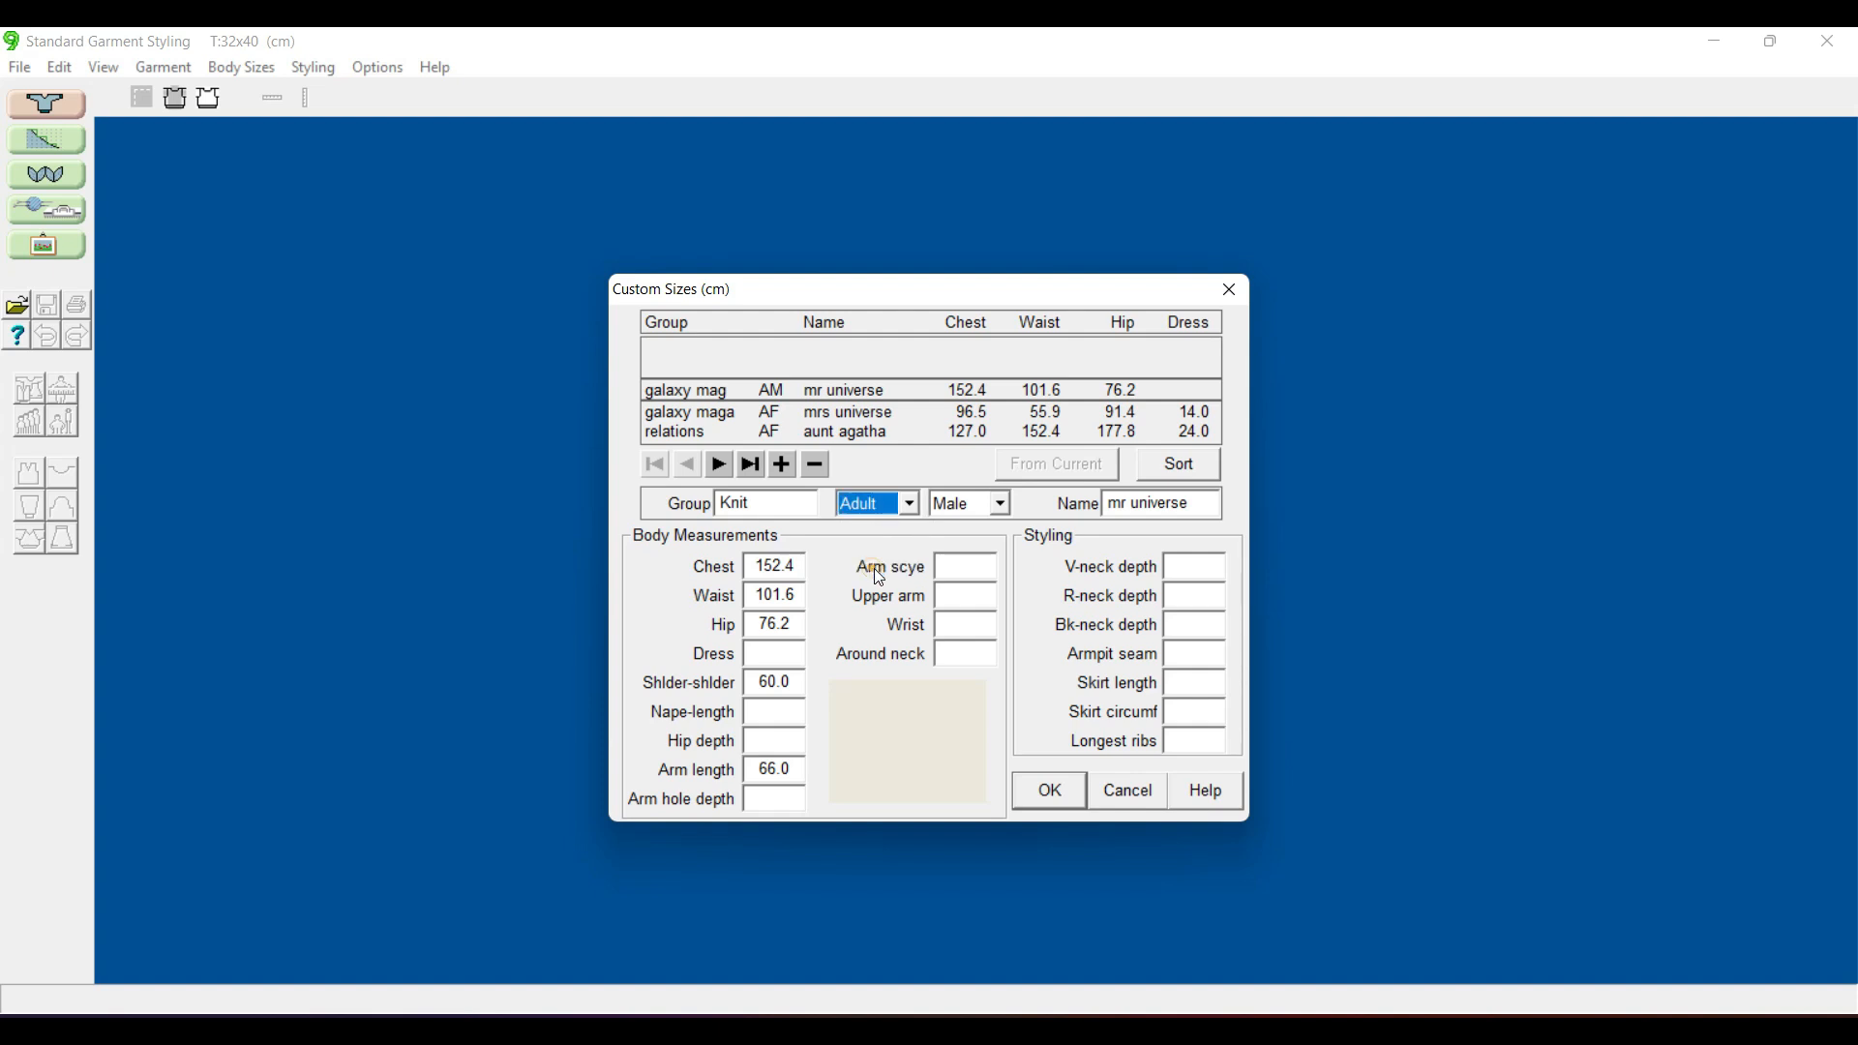
click(1003, 504)
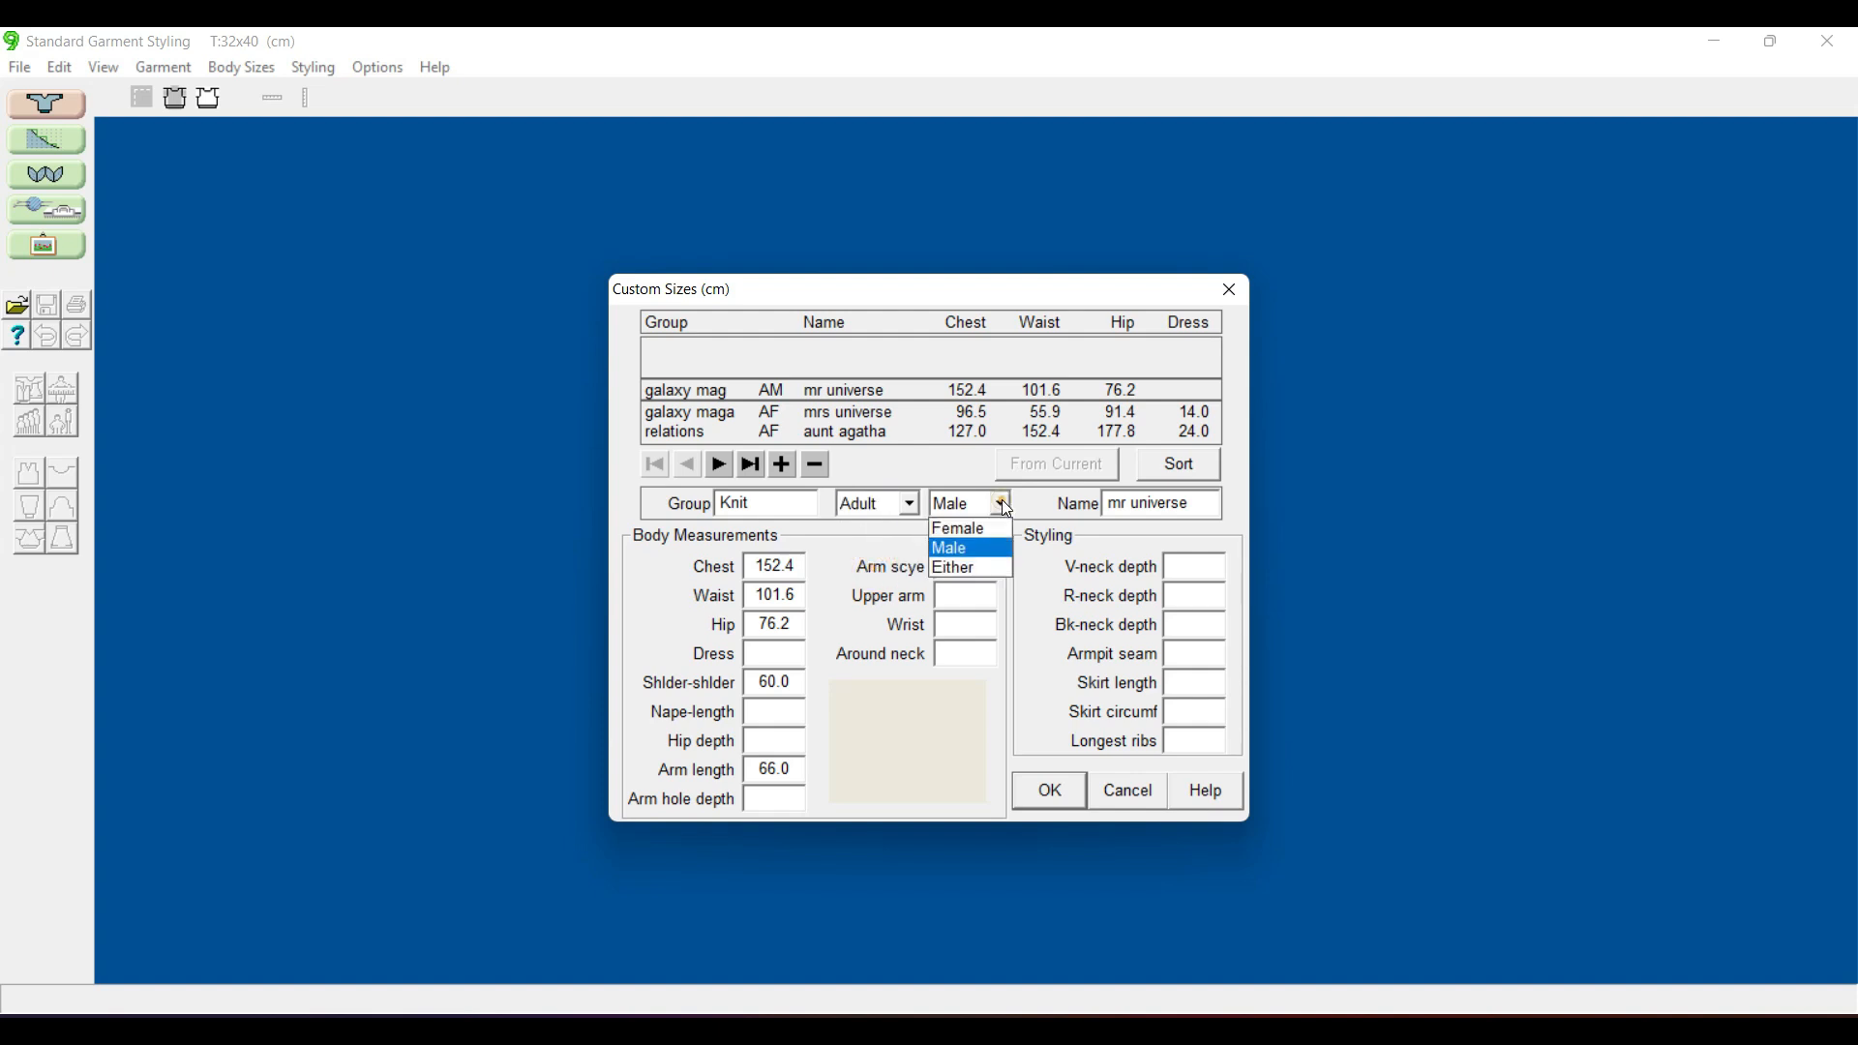
click(985, 557)
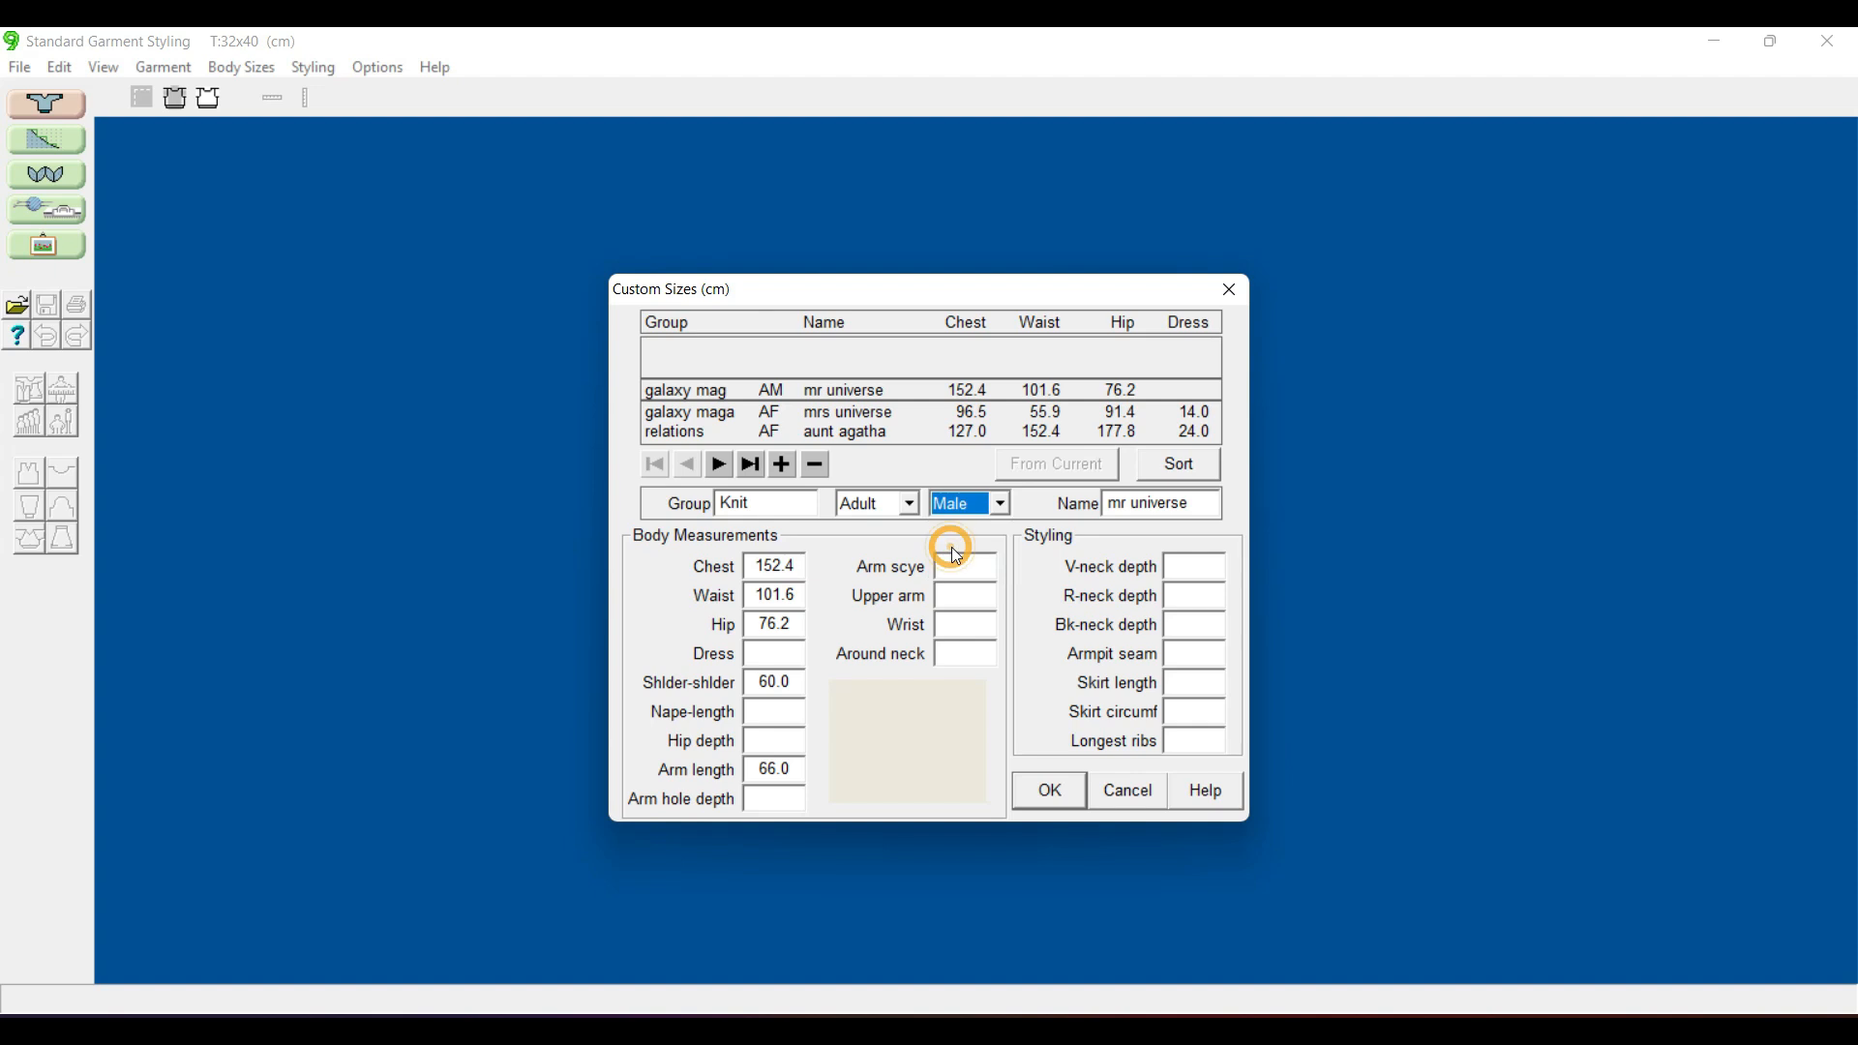
click(1195, 505)
drag(1195, 505, 1109, 507)
text(Victor)
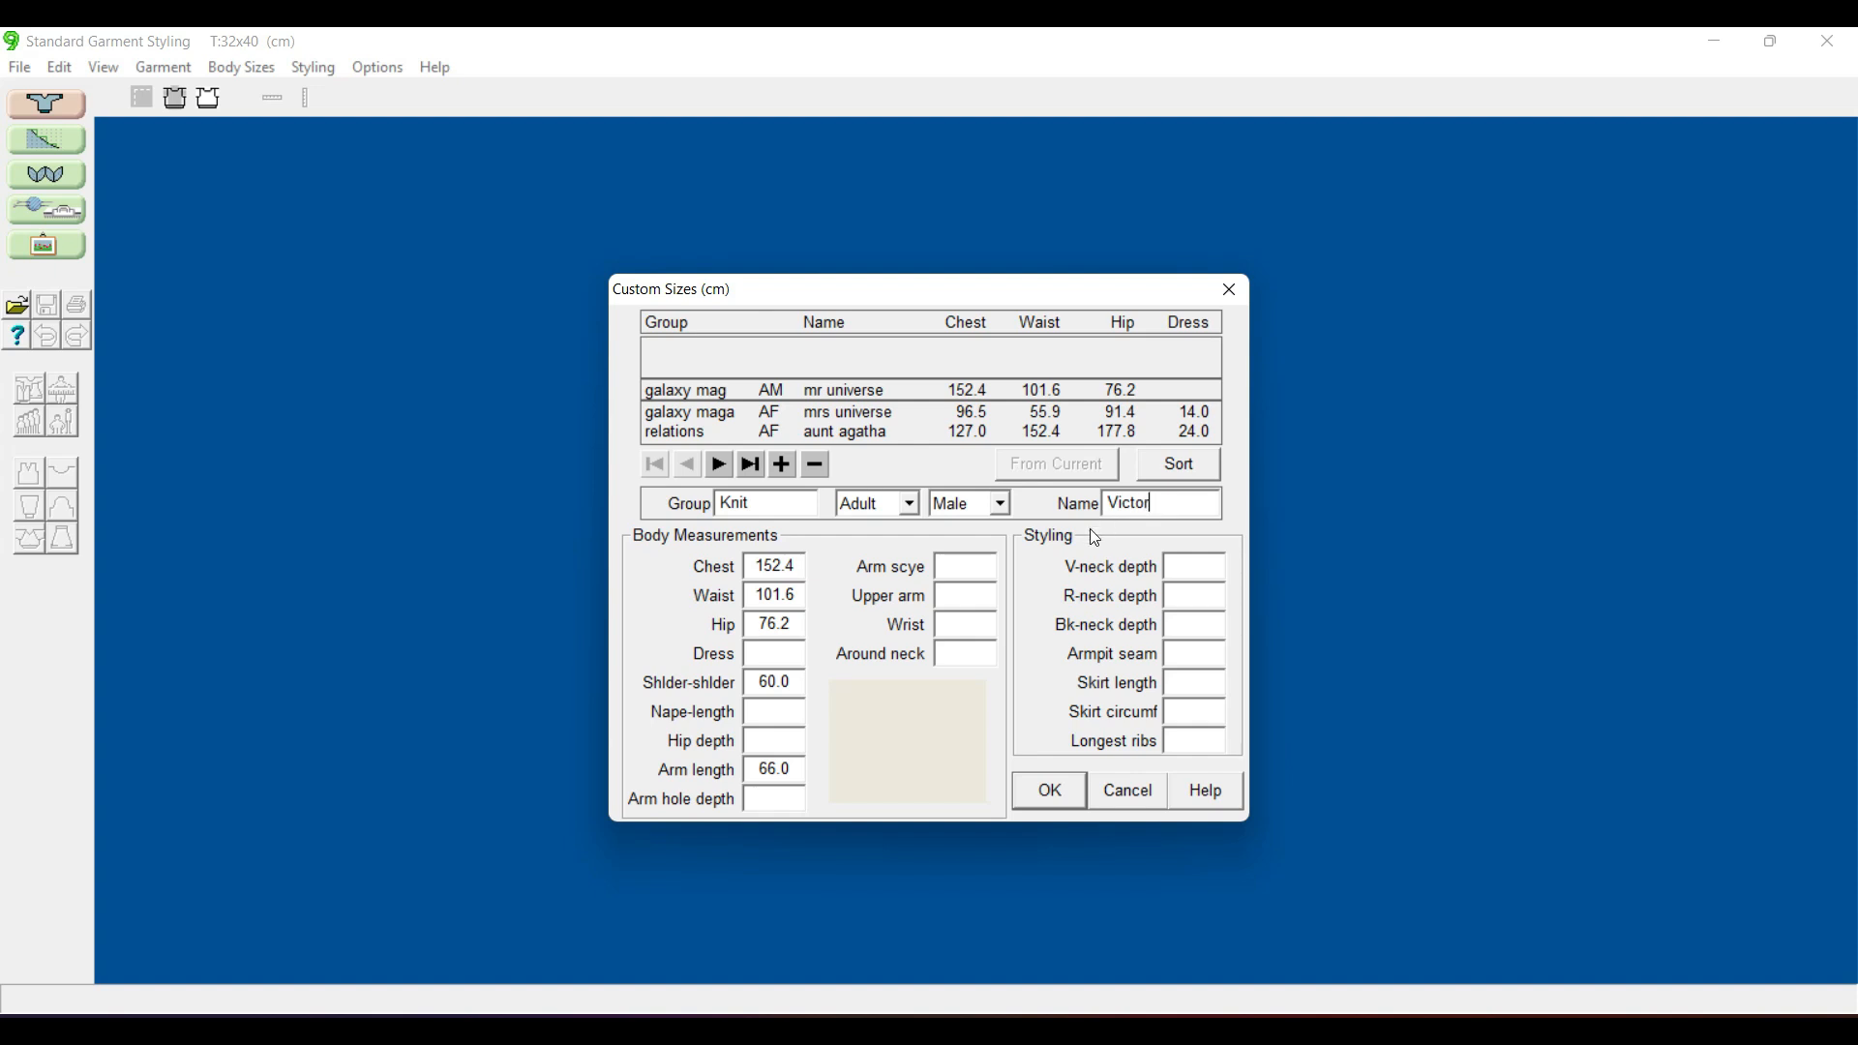
- Examine the body measurement fields and their diagrams, from chest, waist and hip to upper arm, wrist and around neck
click(784, 568)
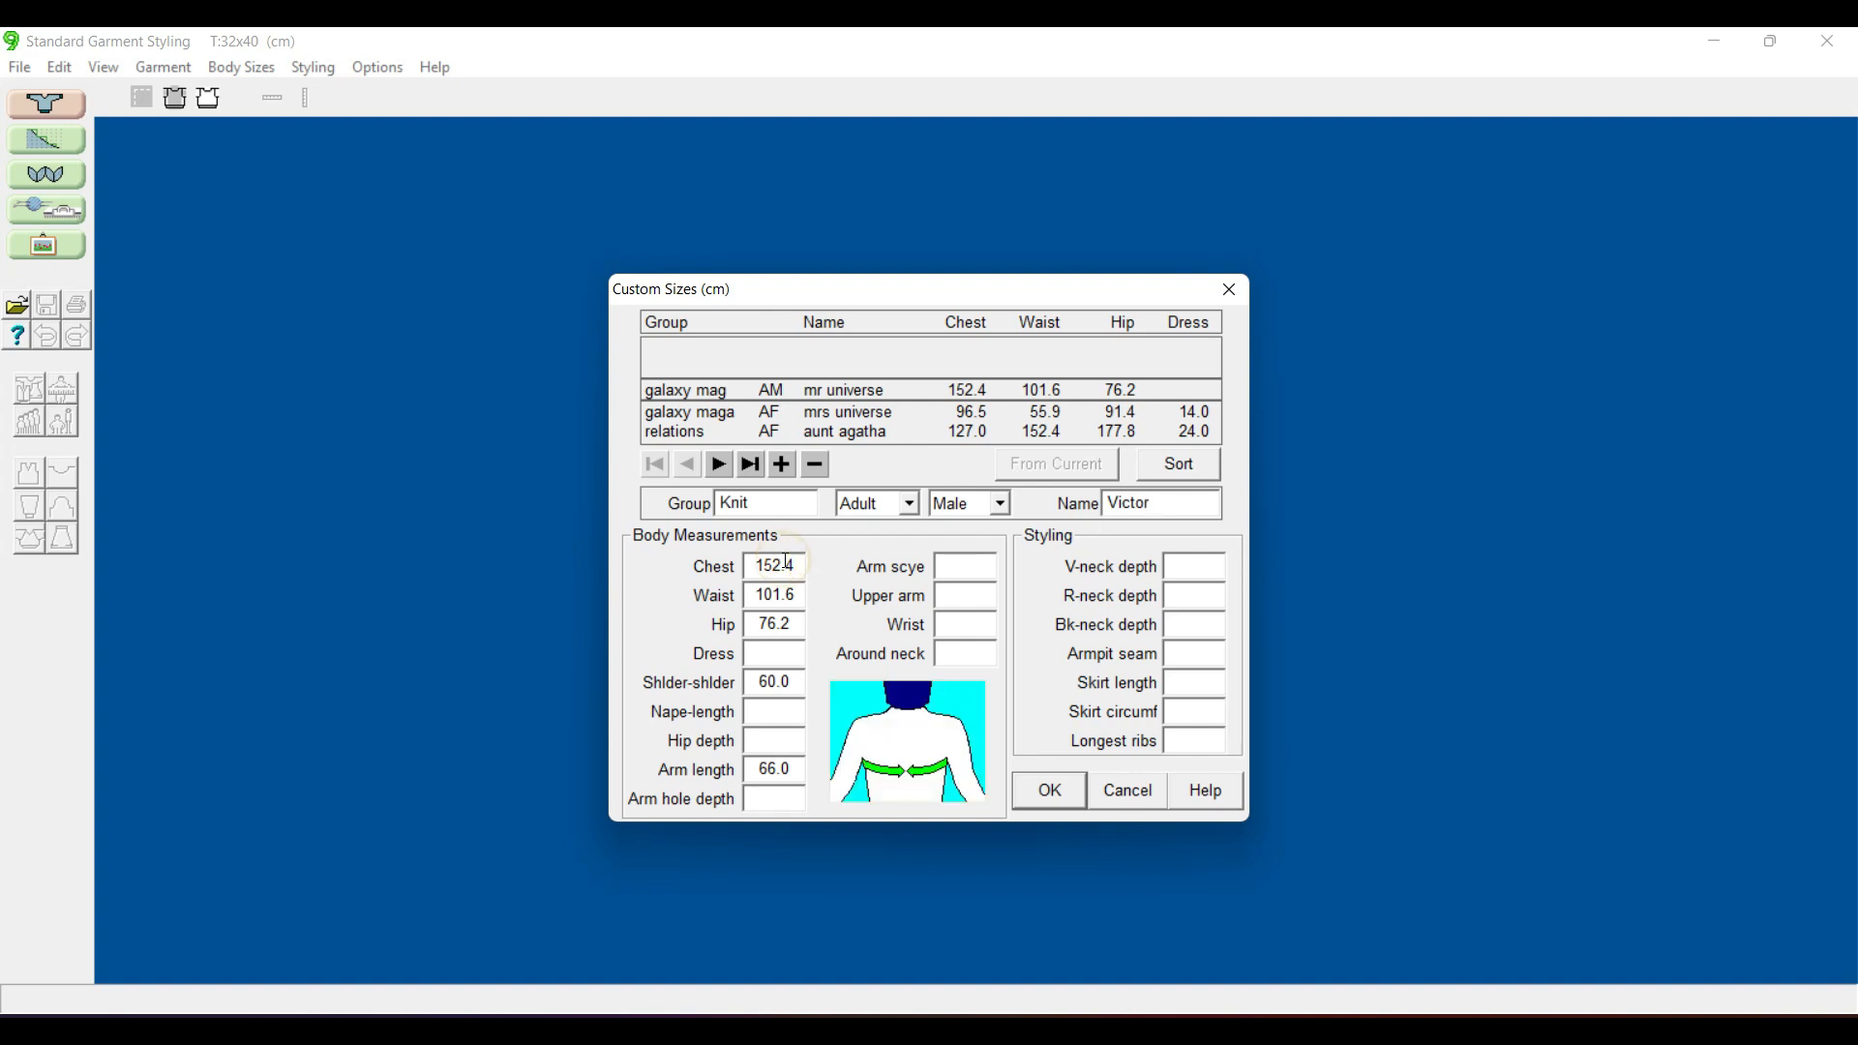
click(774, 594)
click(776, 622)
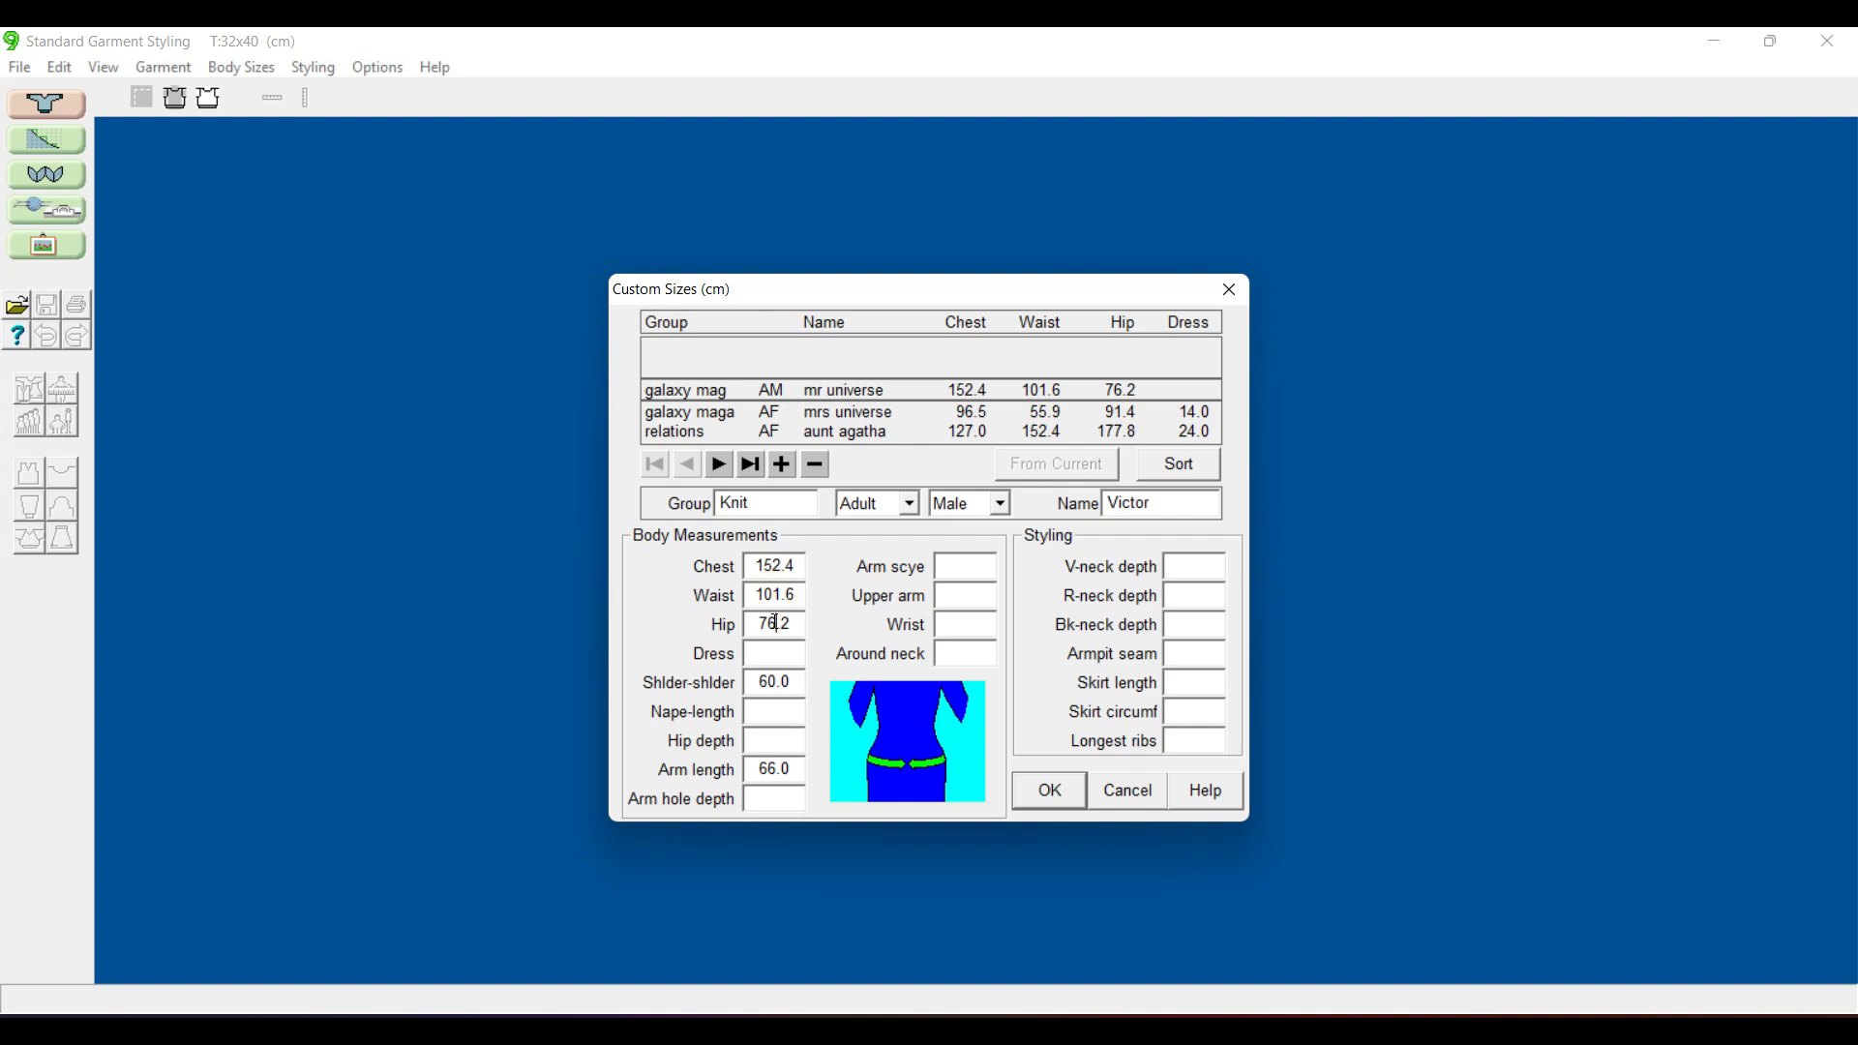
click(766, 682)
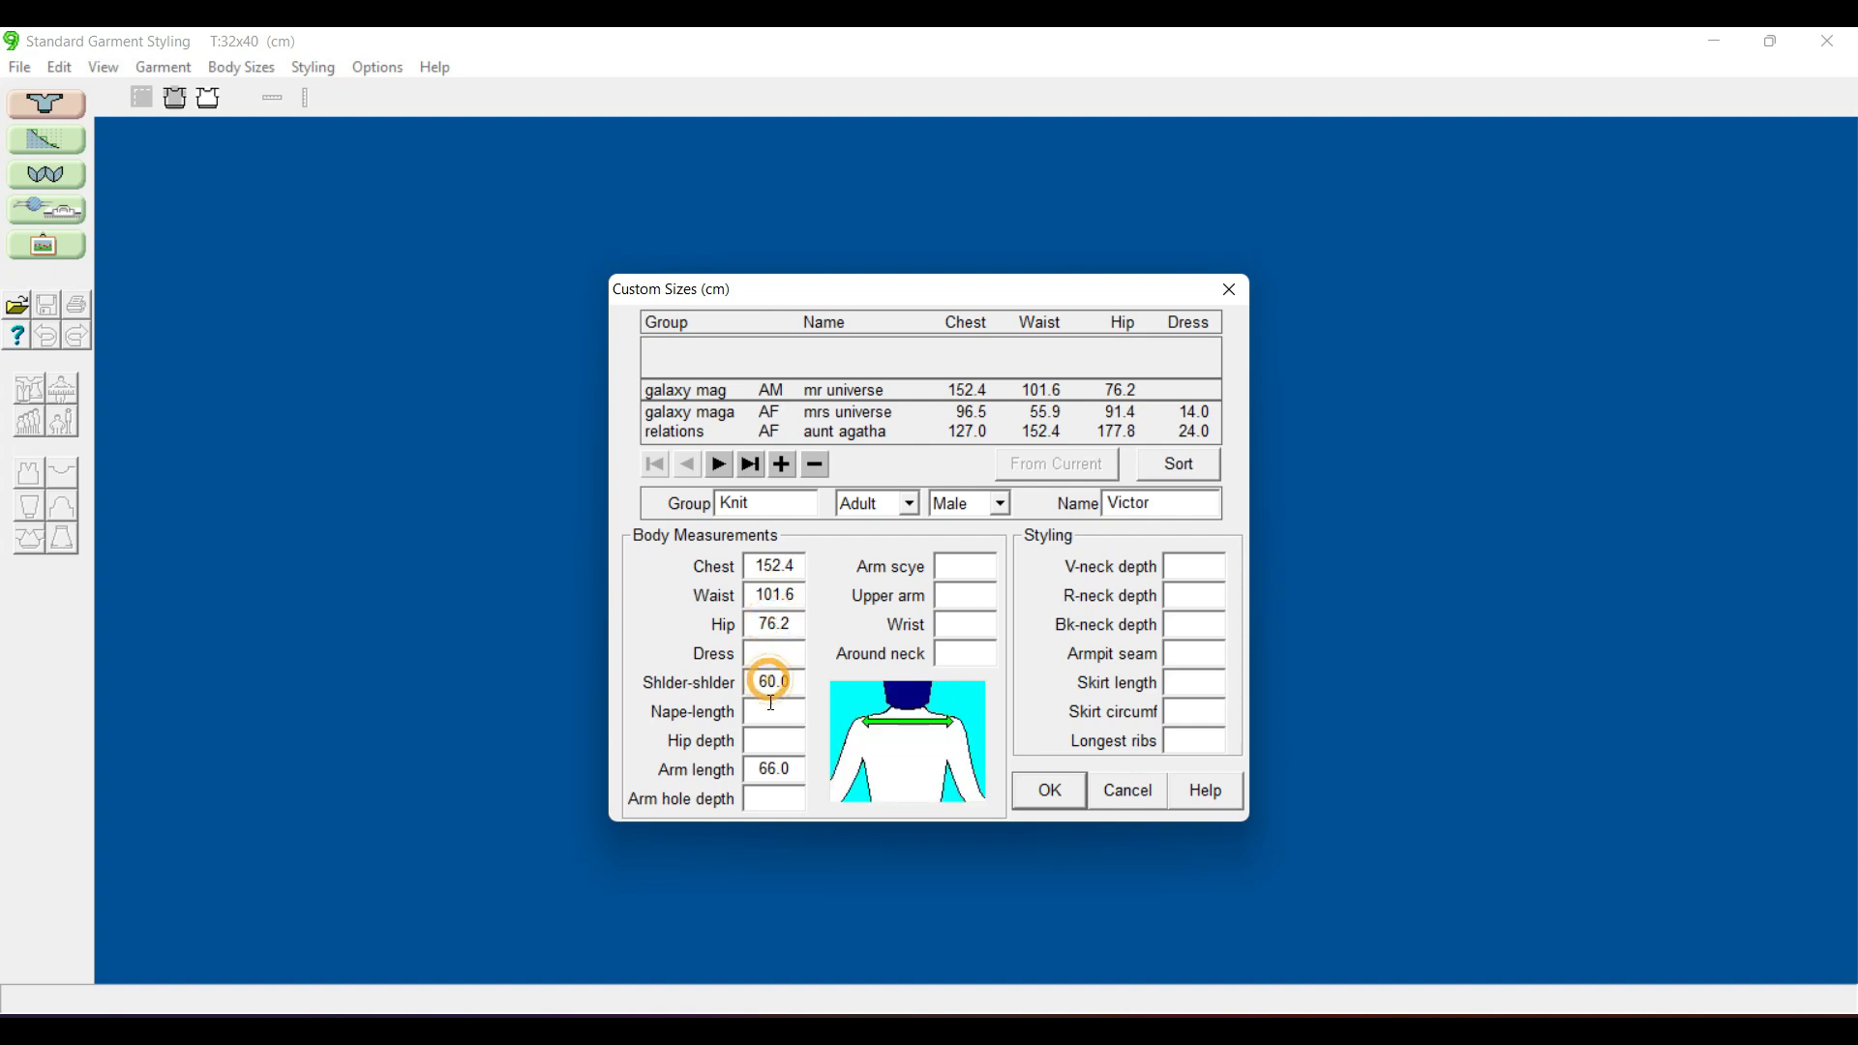
click(771, 767)
click(777, 713)
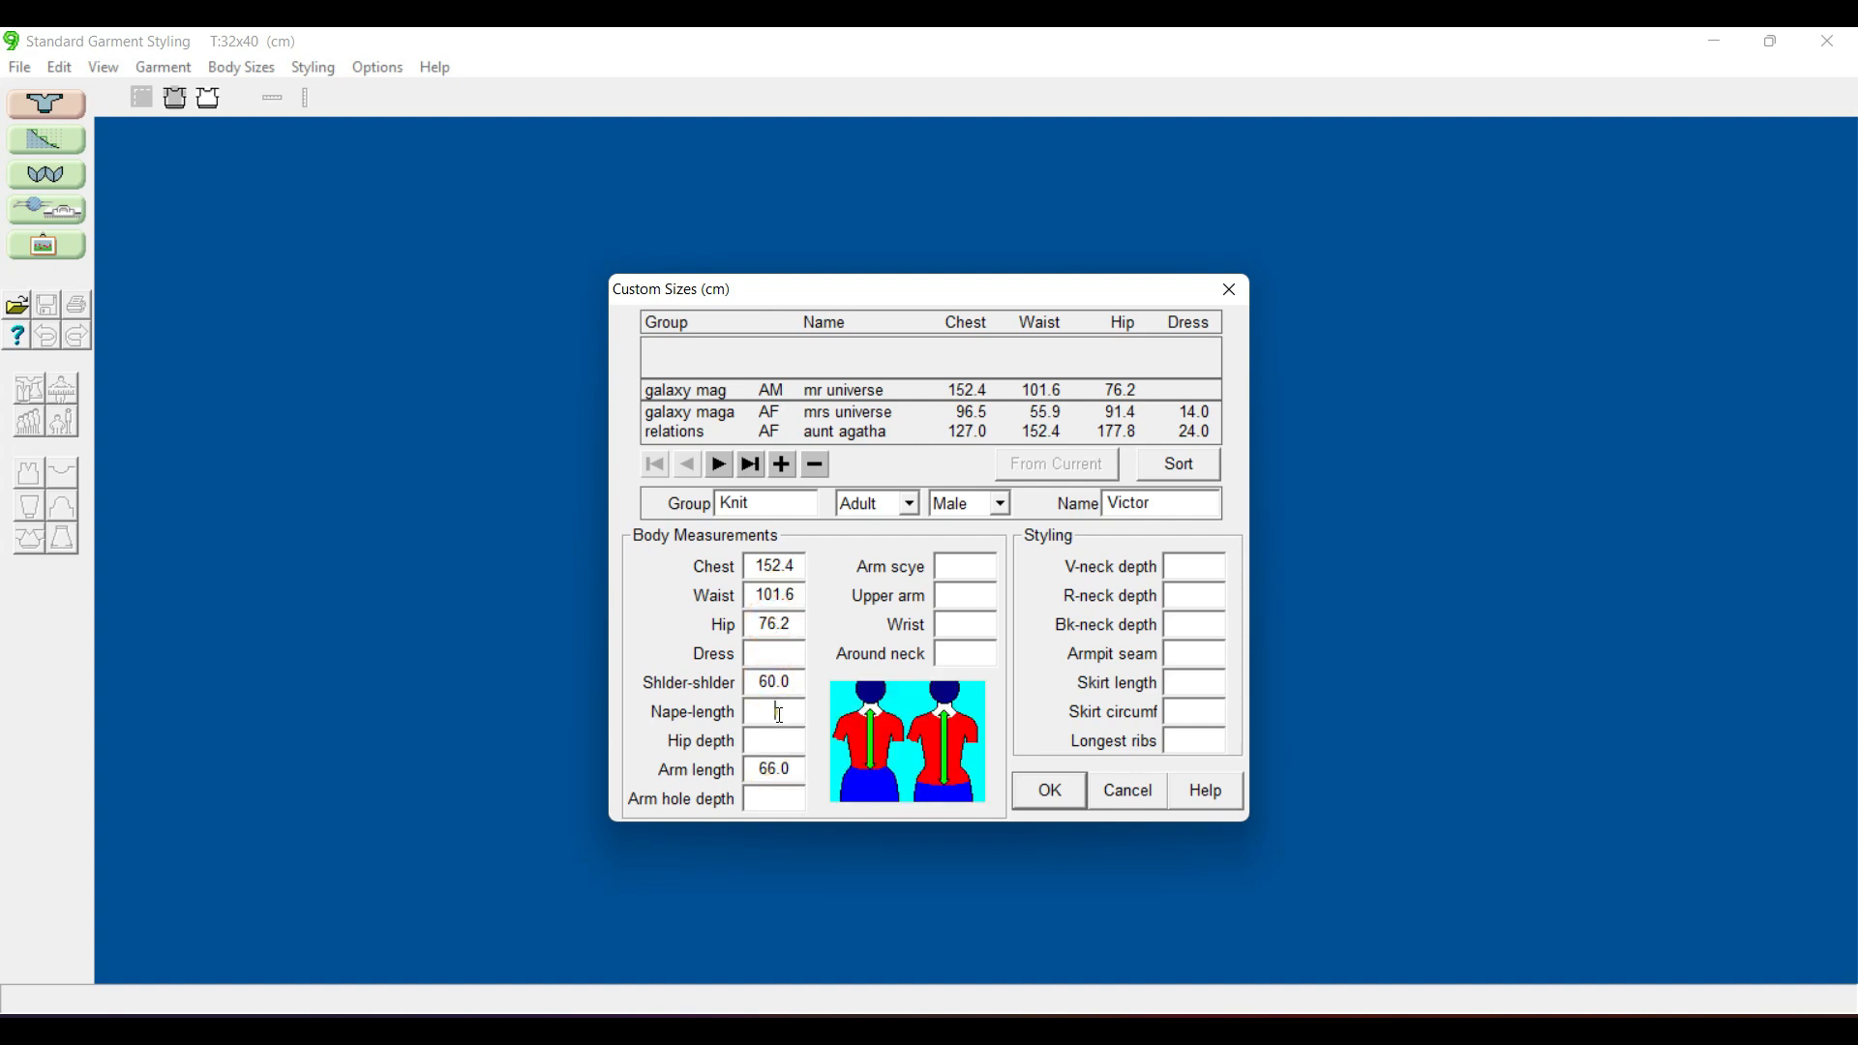
click(777, 797)
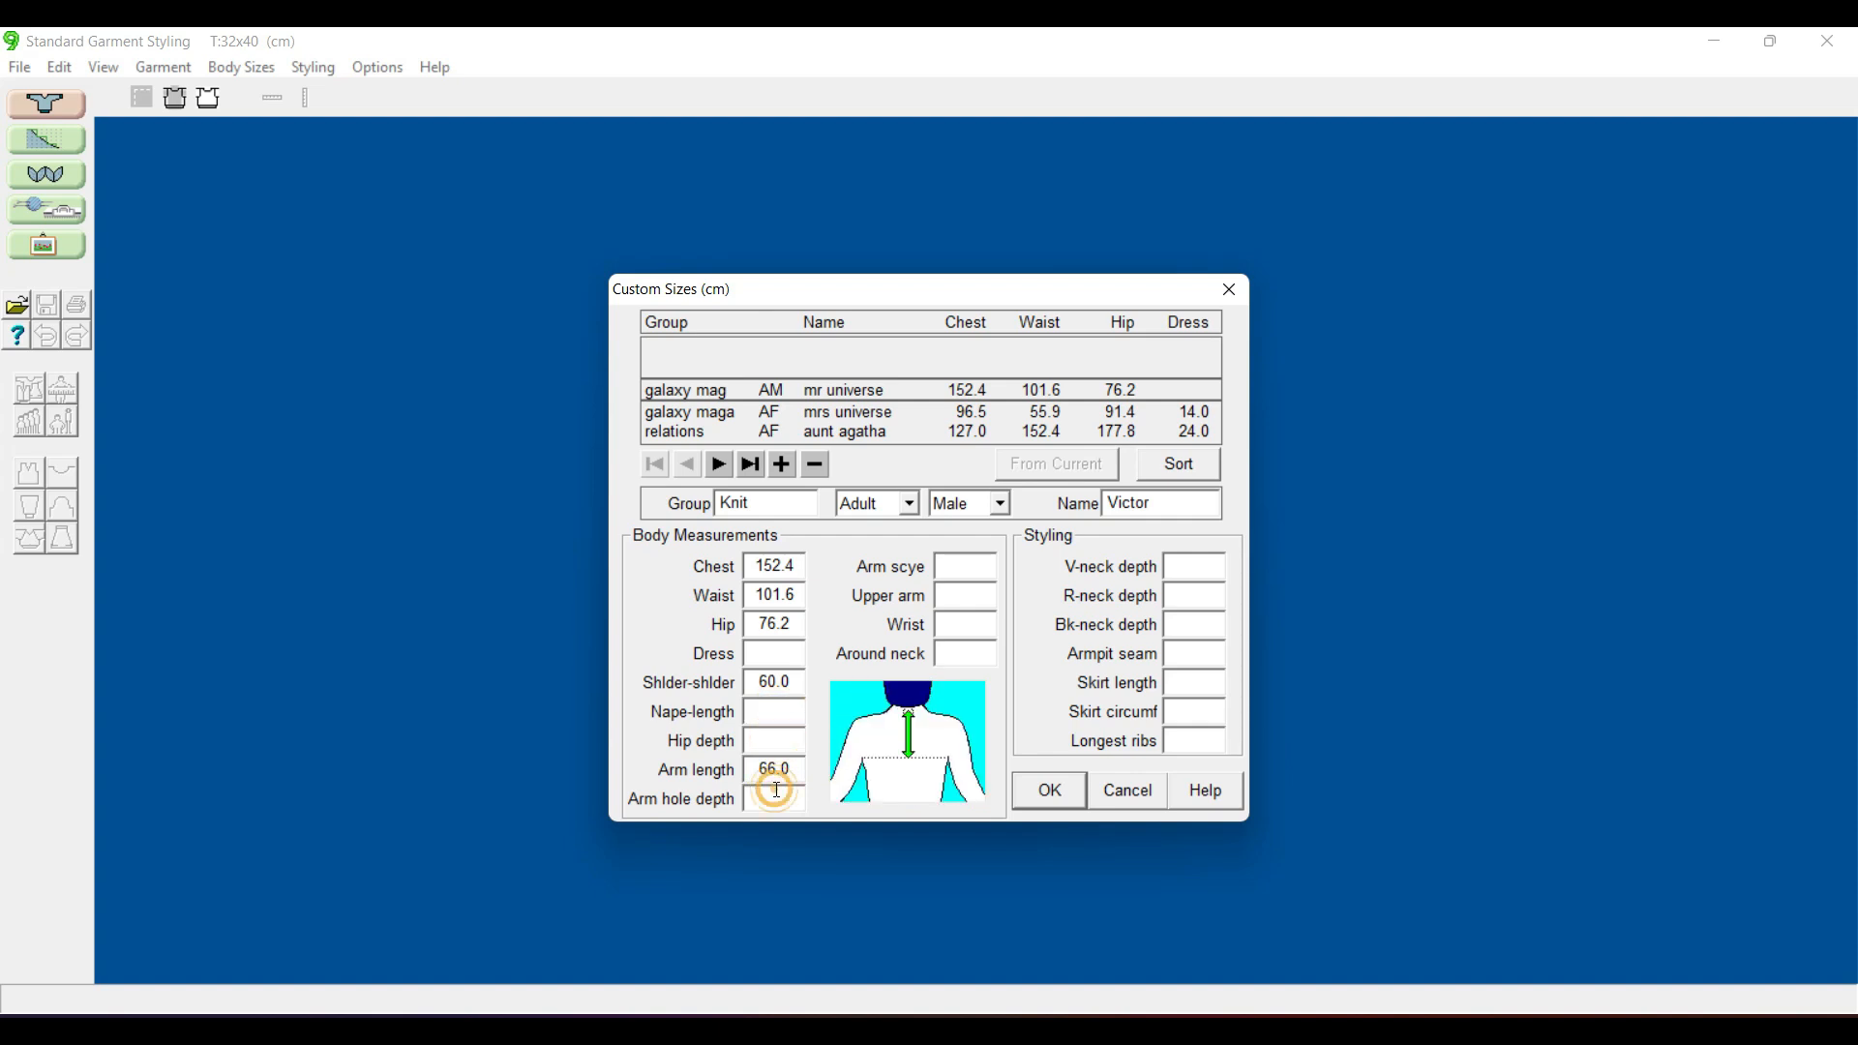
click(957, 566)
click(958, 594)
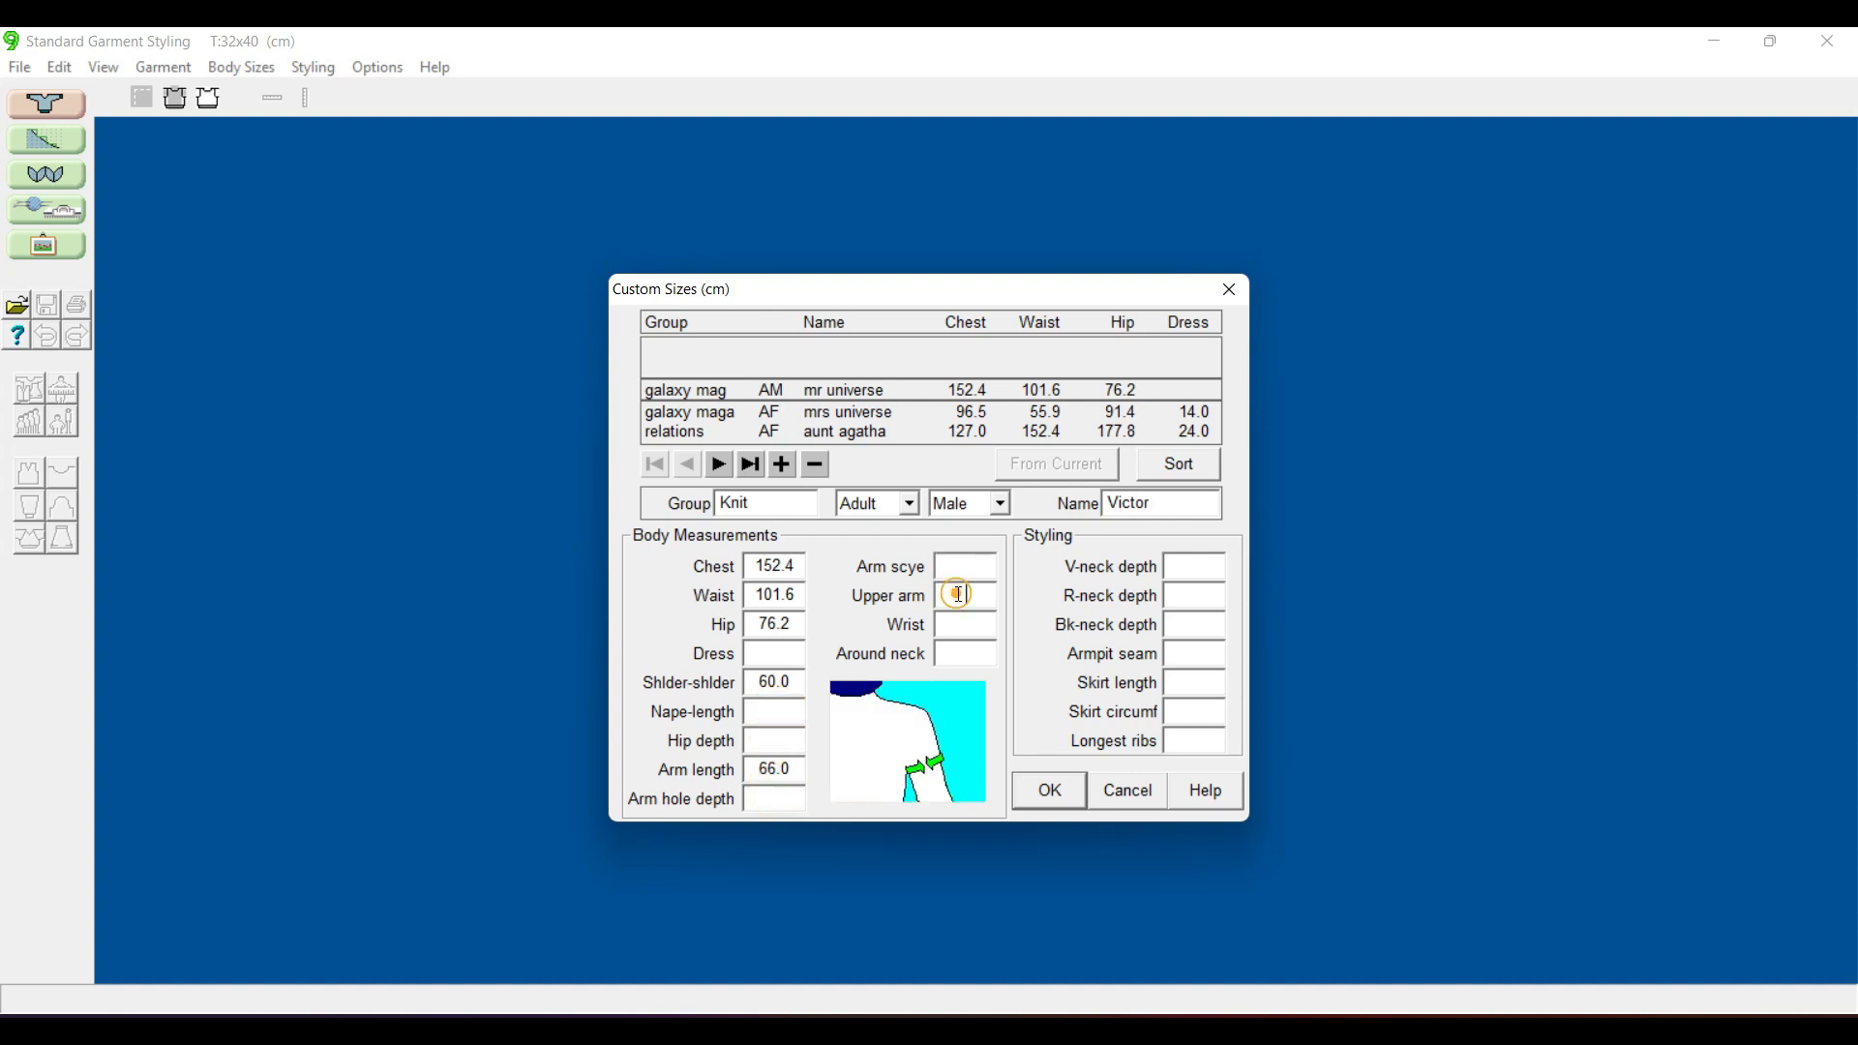
click(963, 624)
click(964, 652)
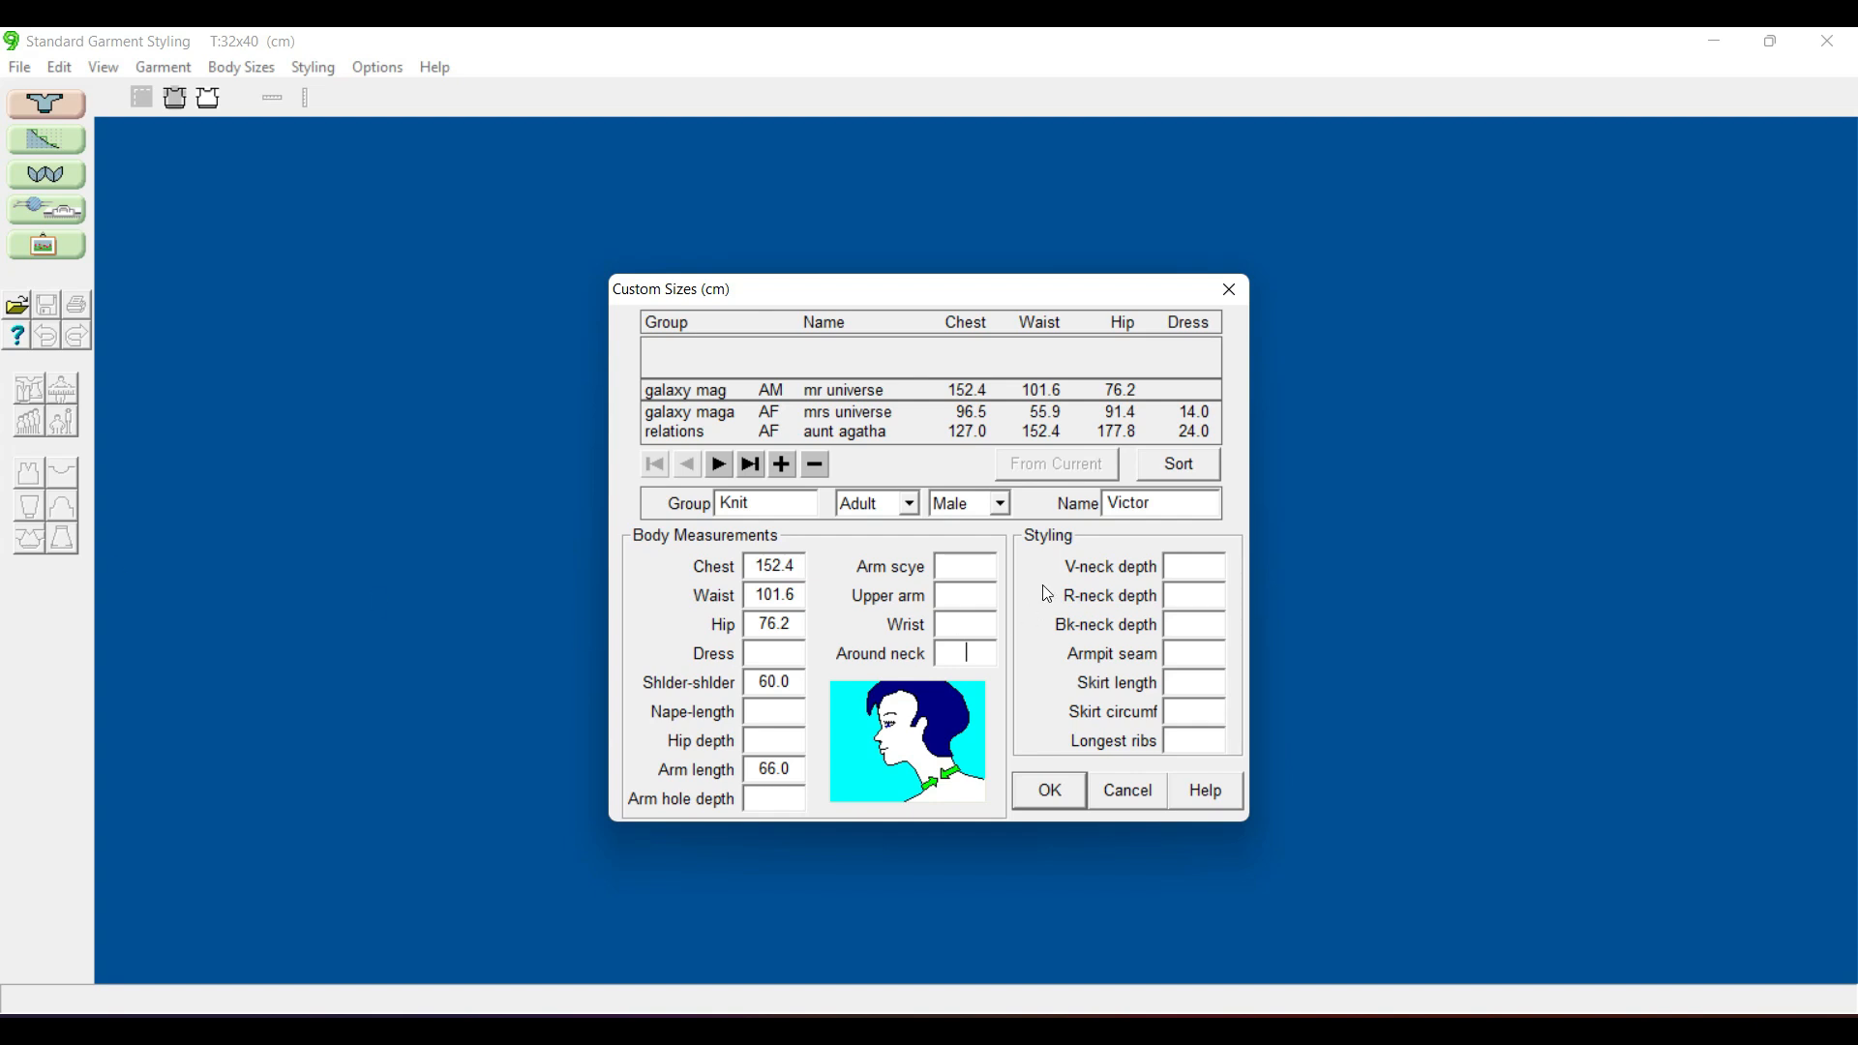
- Examine the styling fields of the custom size, from V-neck depth to longest ribs
click(1188, 594)
click(1192, 626)
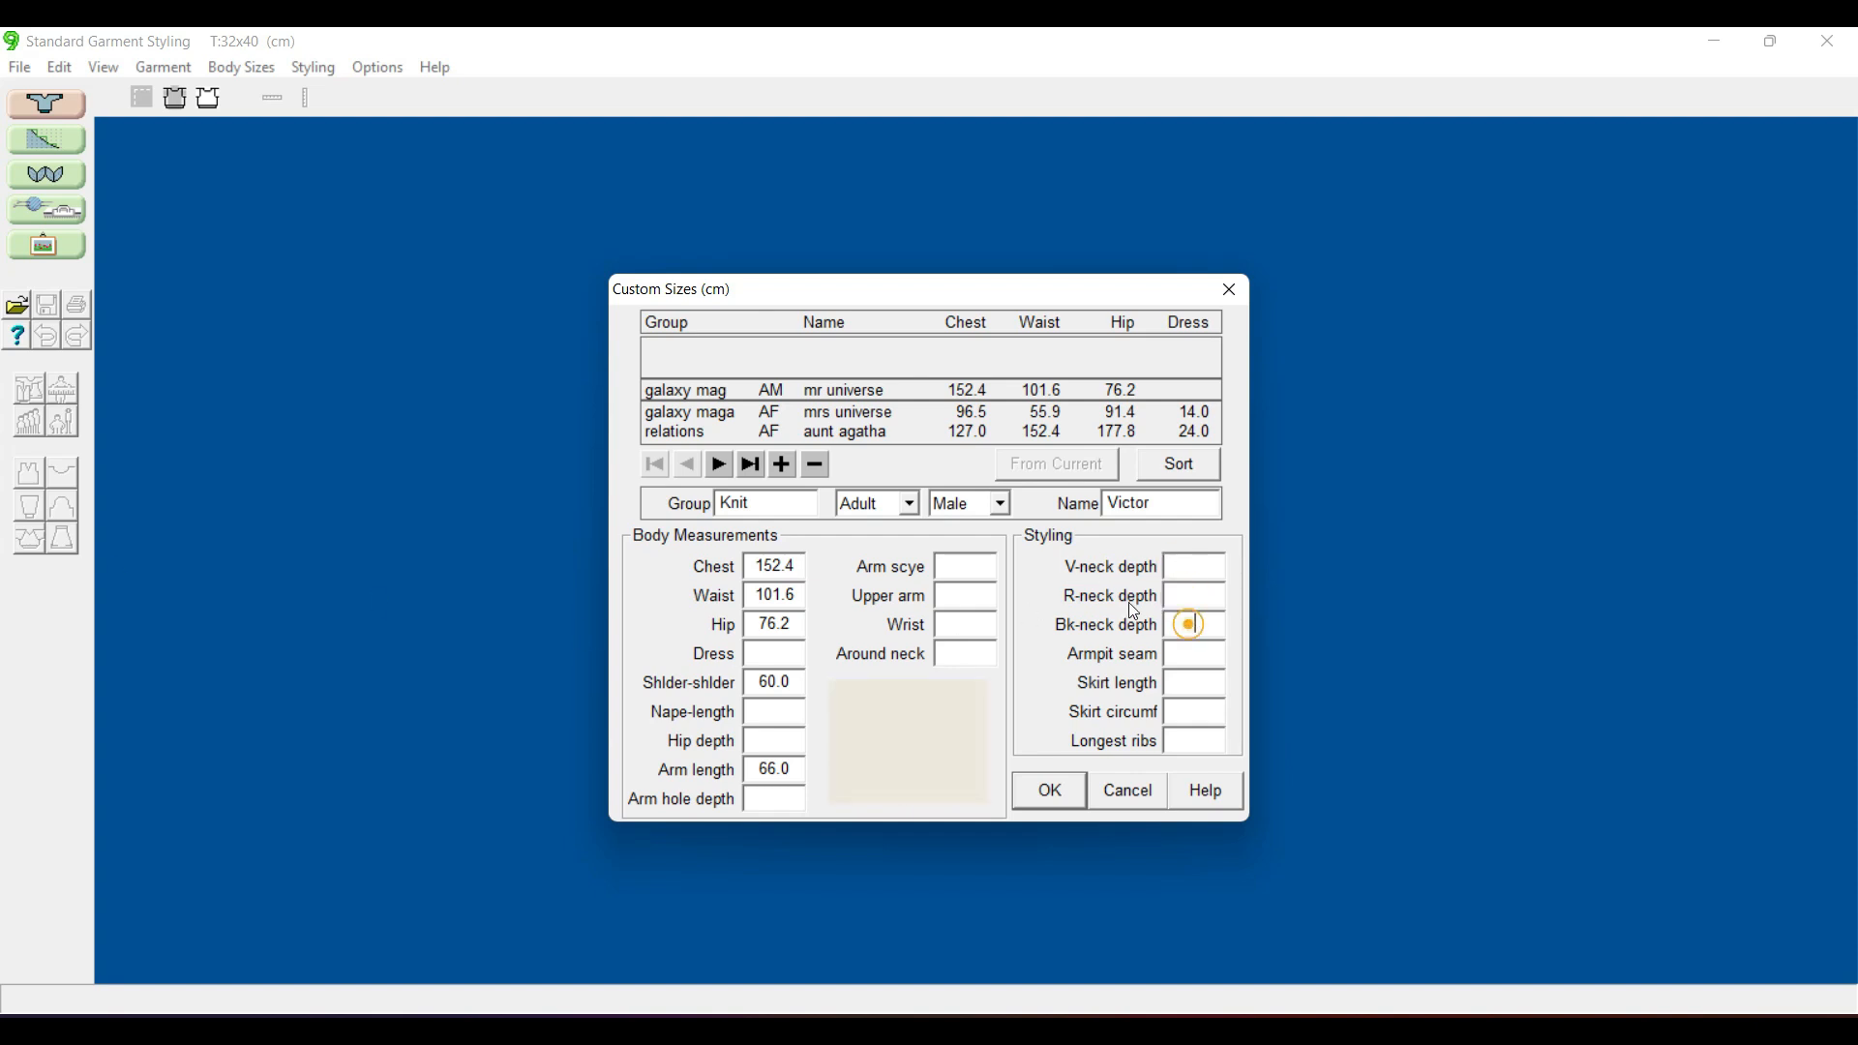
click(1188, 565)
click(1210, 599)
click(1196, 624)
click(1194, 654)
click(1187, 683)
click(1194, 716)
click(1194, 744)
- Add a blank custom size entry, return to the Knit entry and accept the custom sizes
click(786, 466)
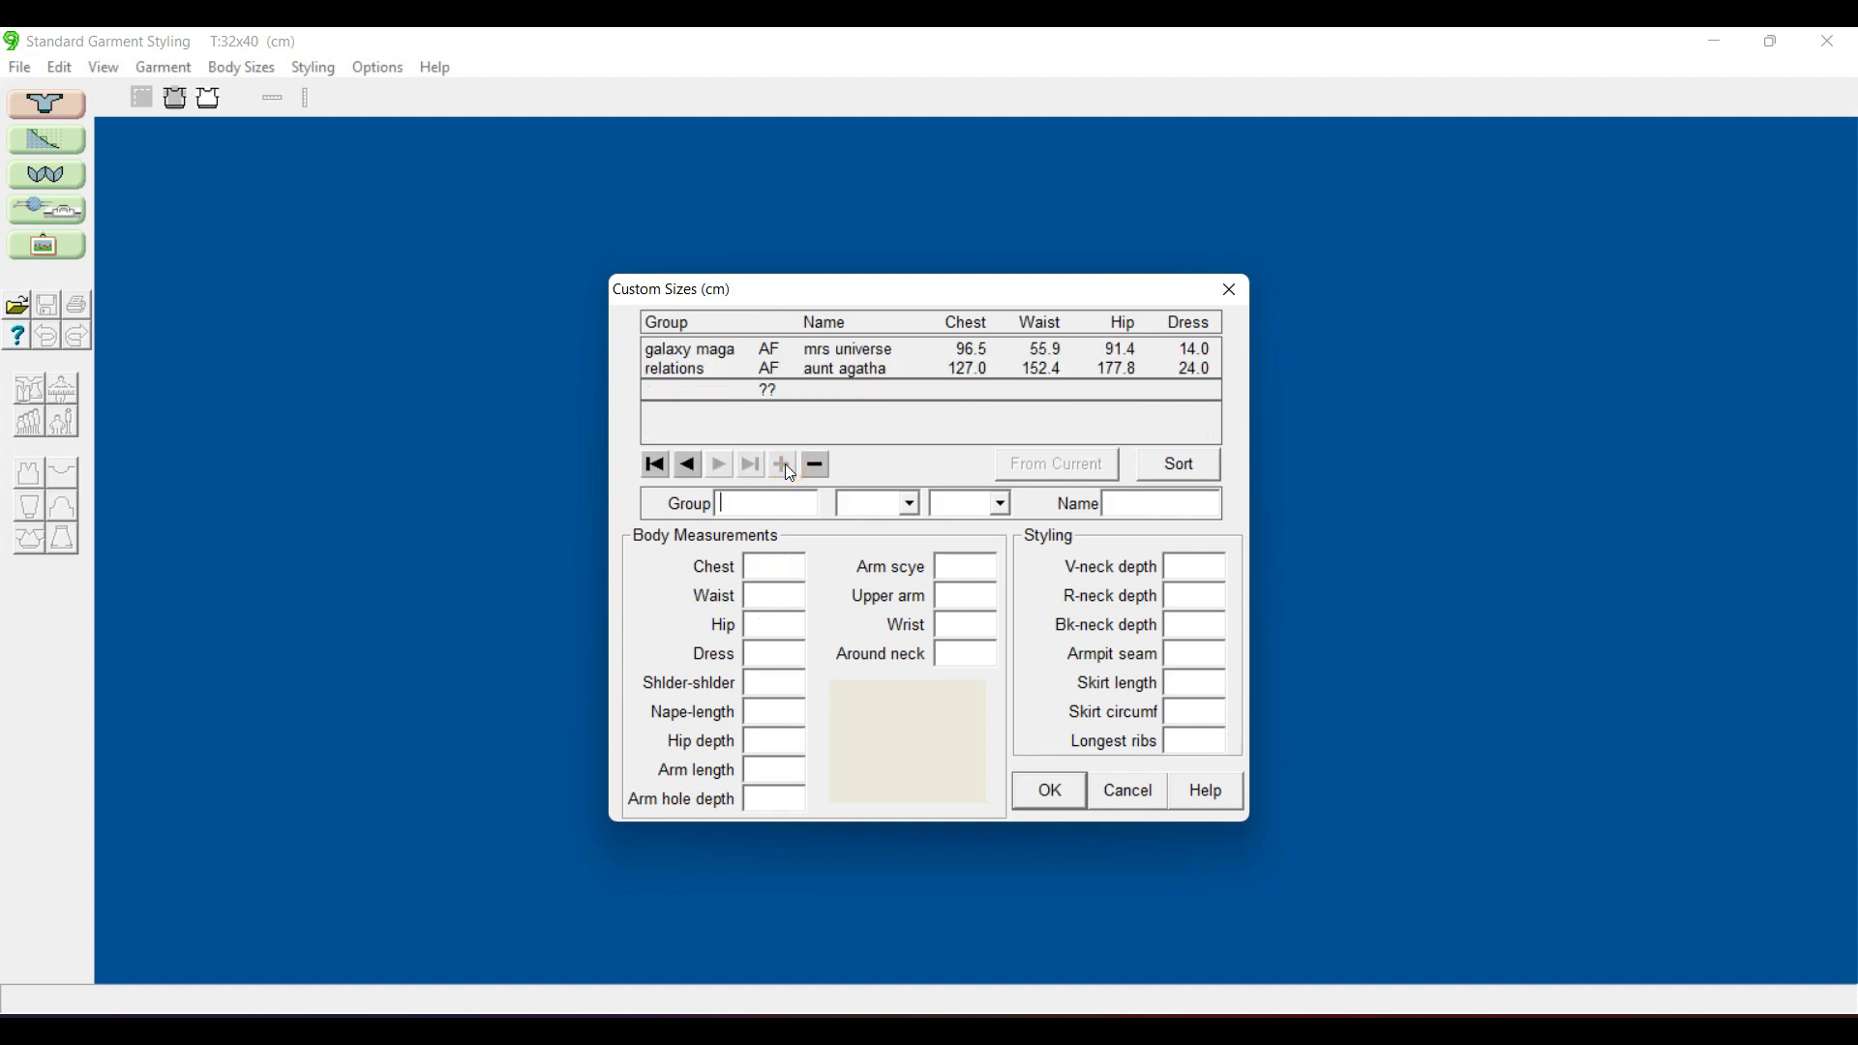
click(727, 501)
click(654, 465)
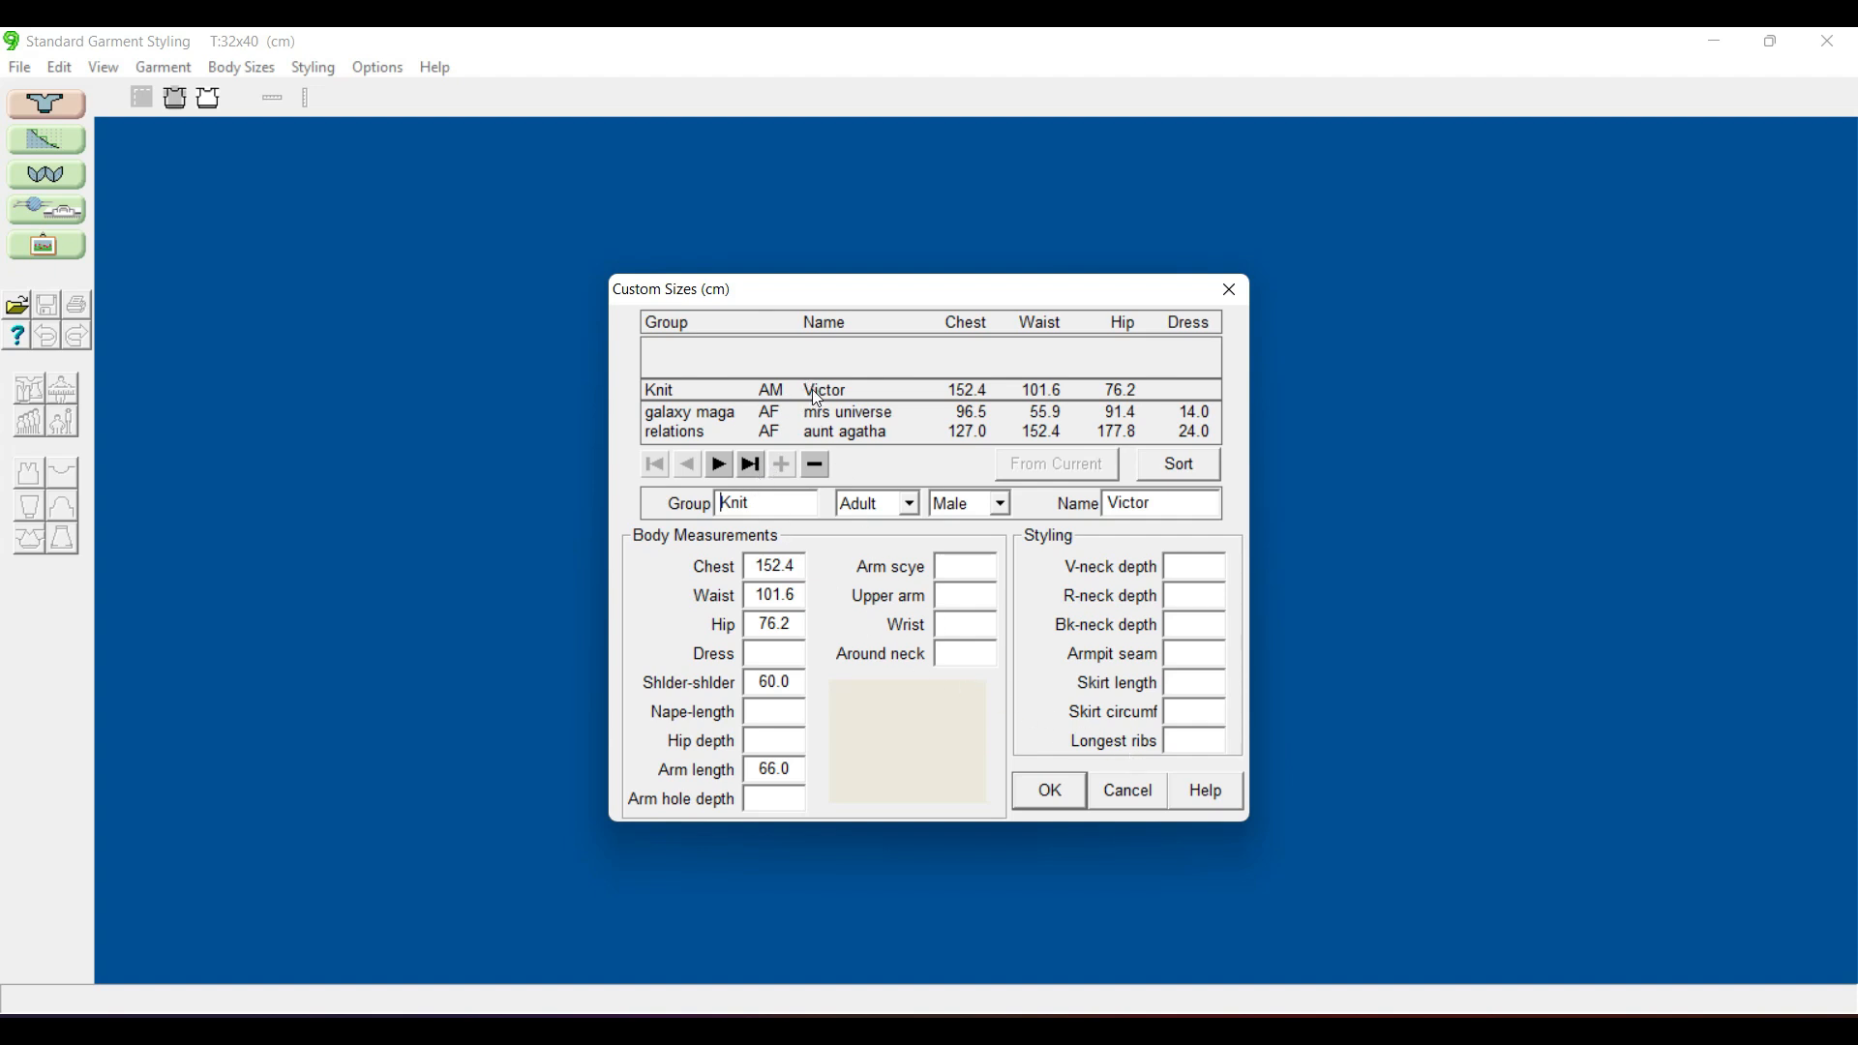
click(751, 390)
click(1058, 788)
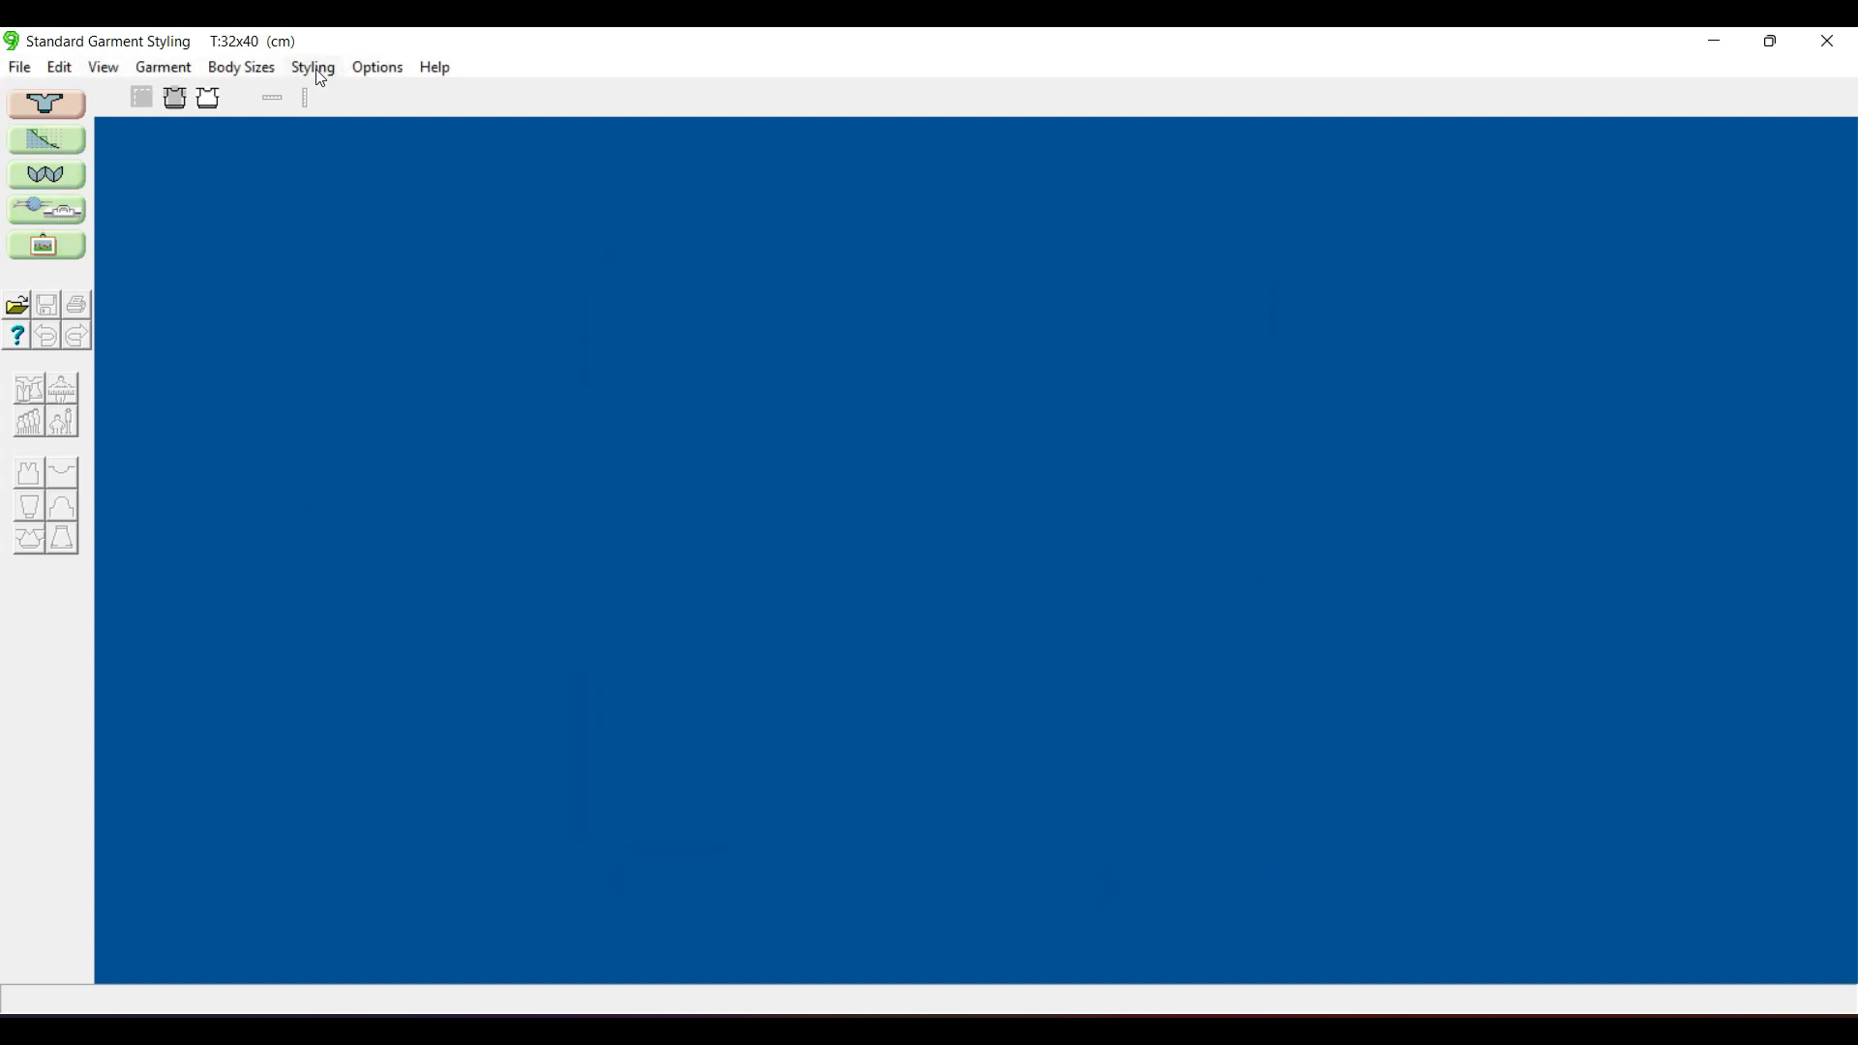
- Start a new machine-knitted garment and accept main tensions of 32 stitches and 40 rows per 10 cm
click(19, 66)
click(57, 96)
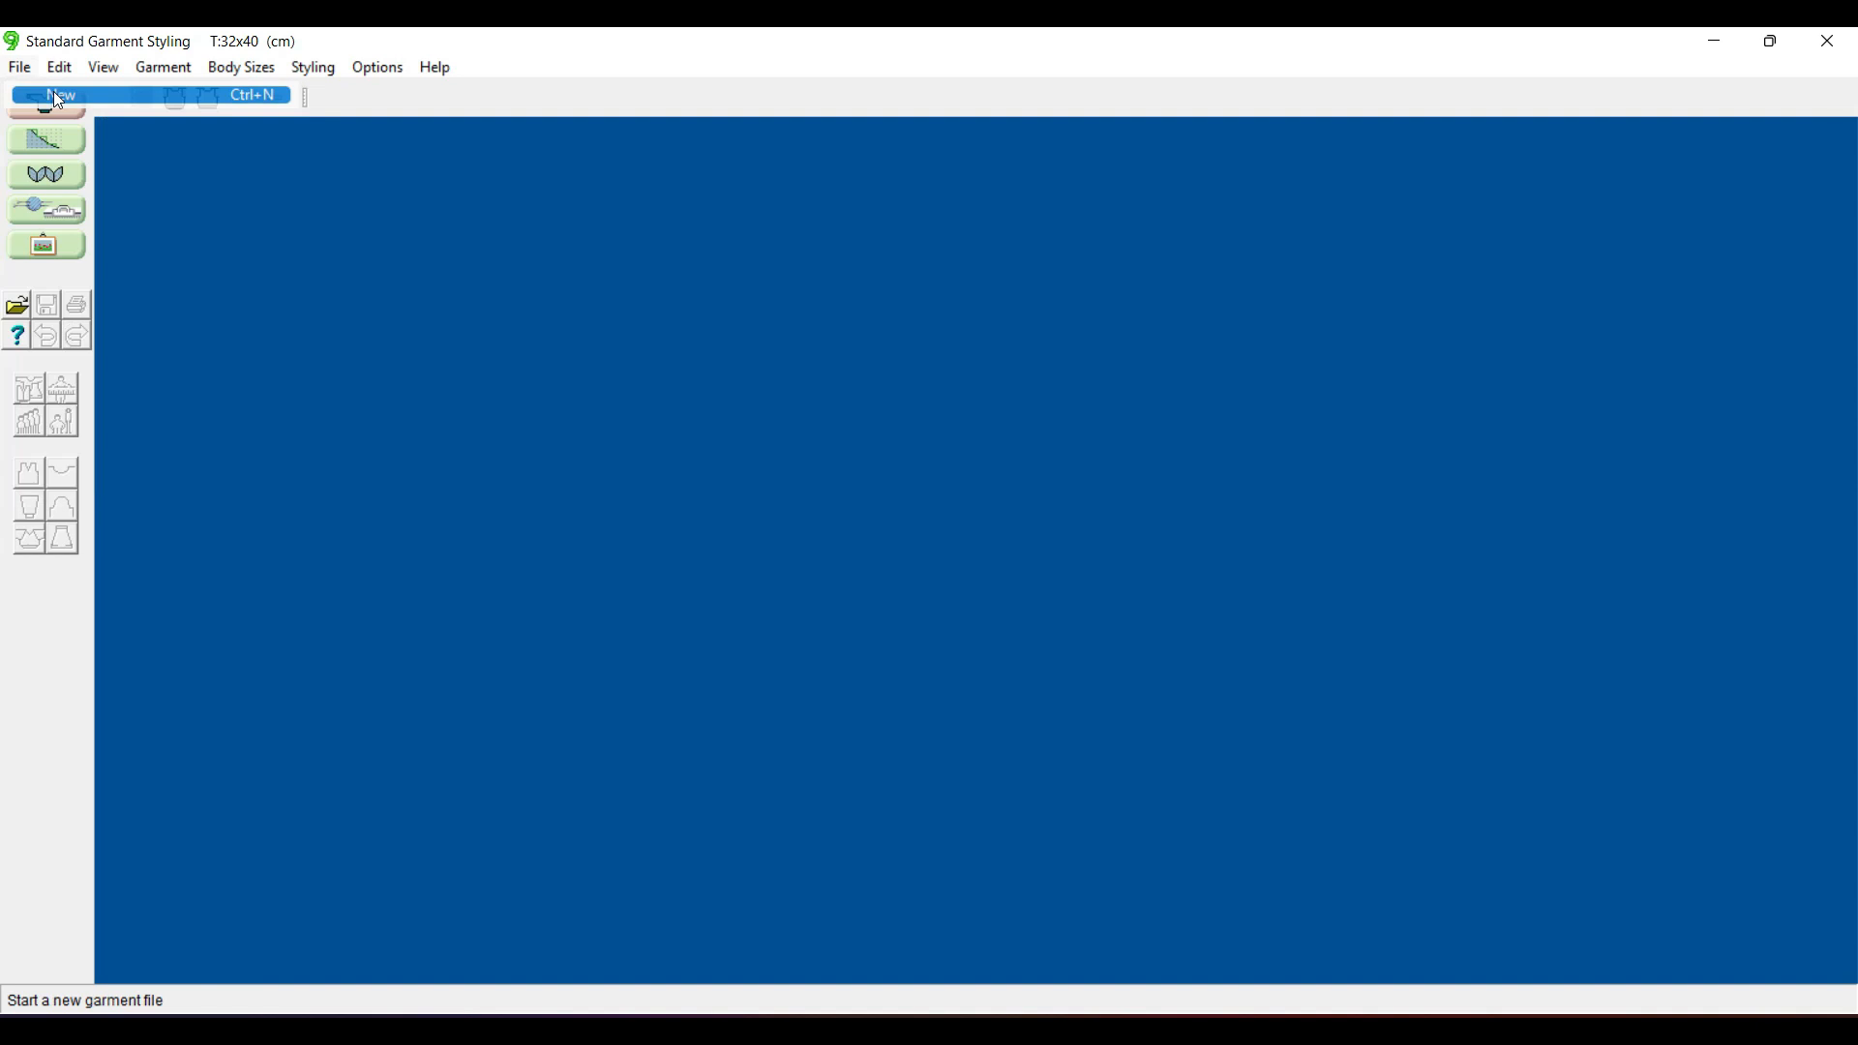
click(685, 574)
click(753, 648)
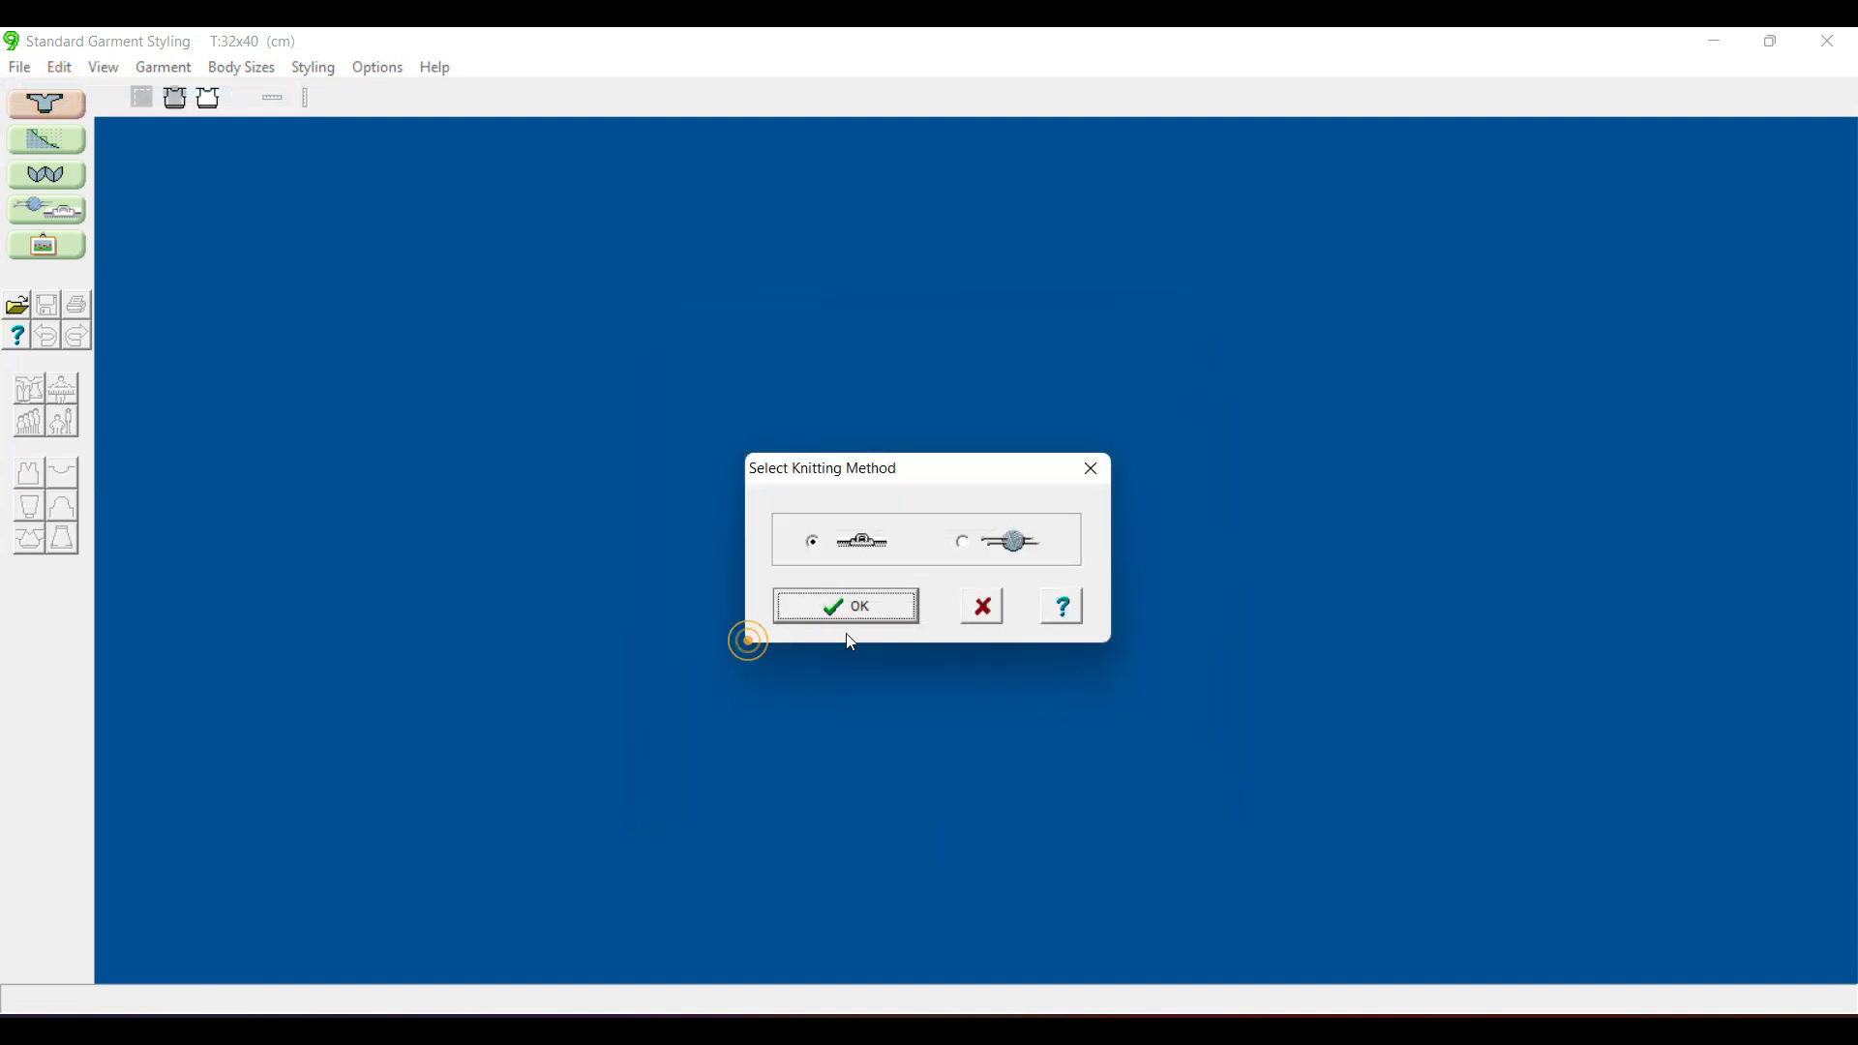
click(890, 607)
click(704, 734)
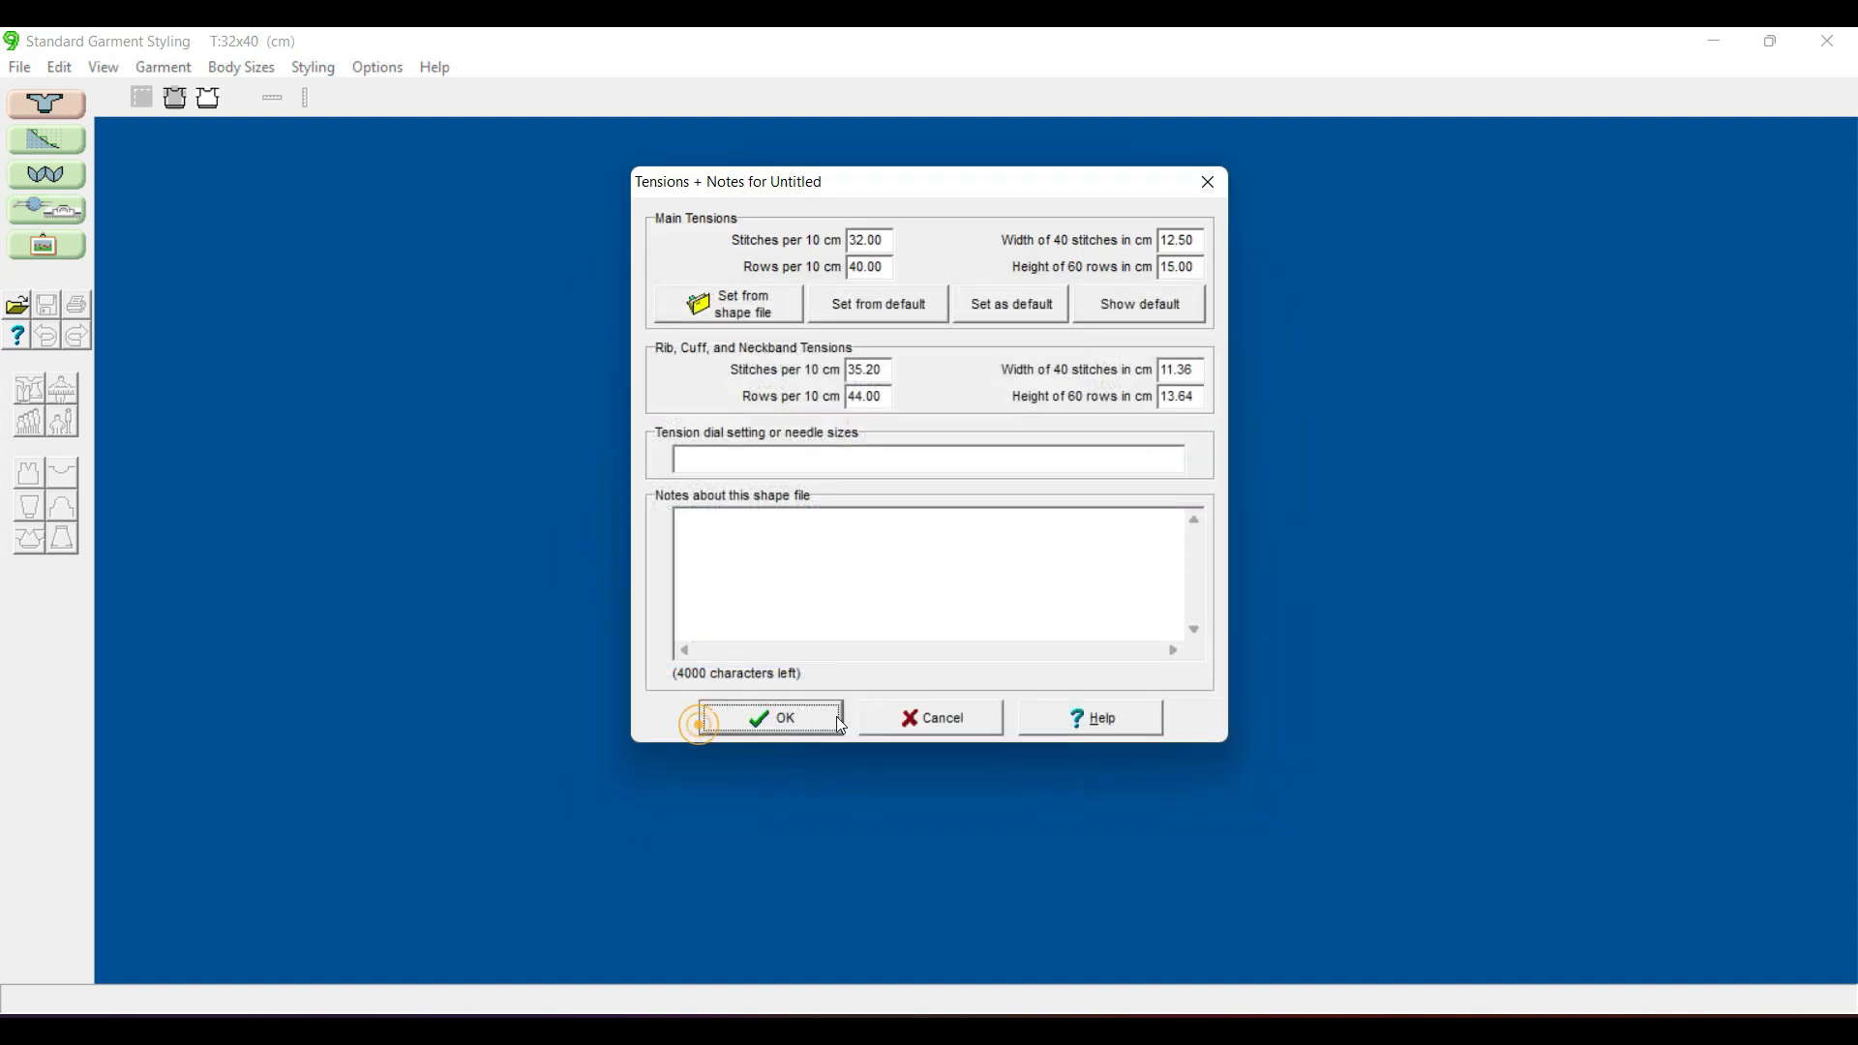
click(835, 716)
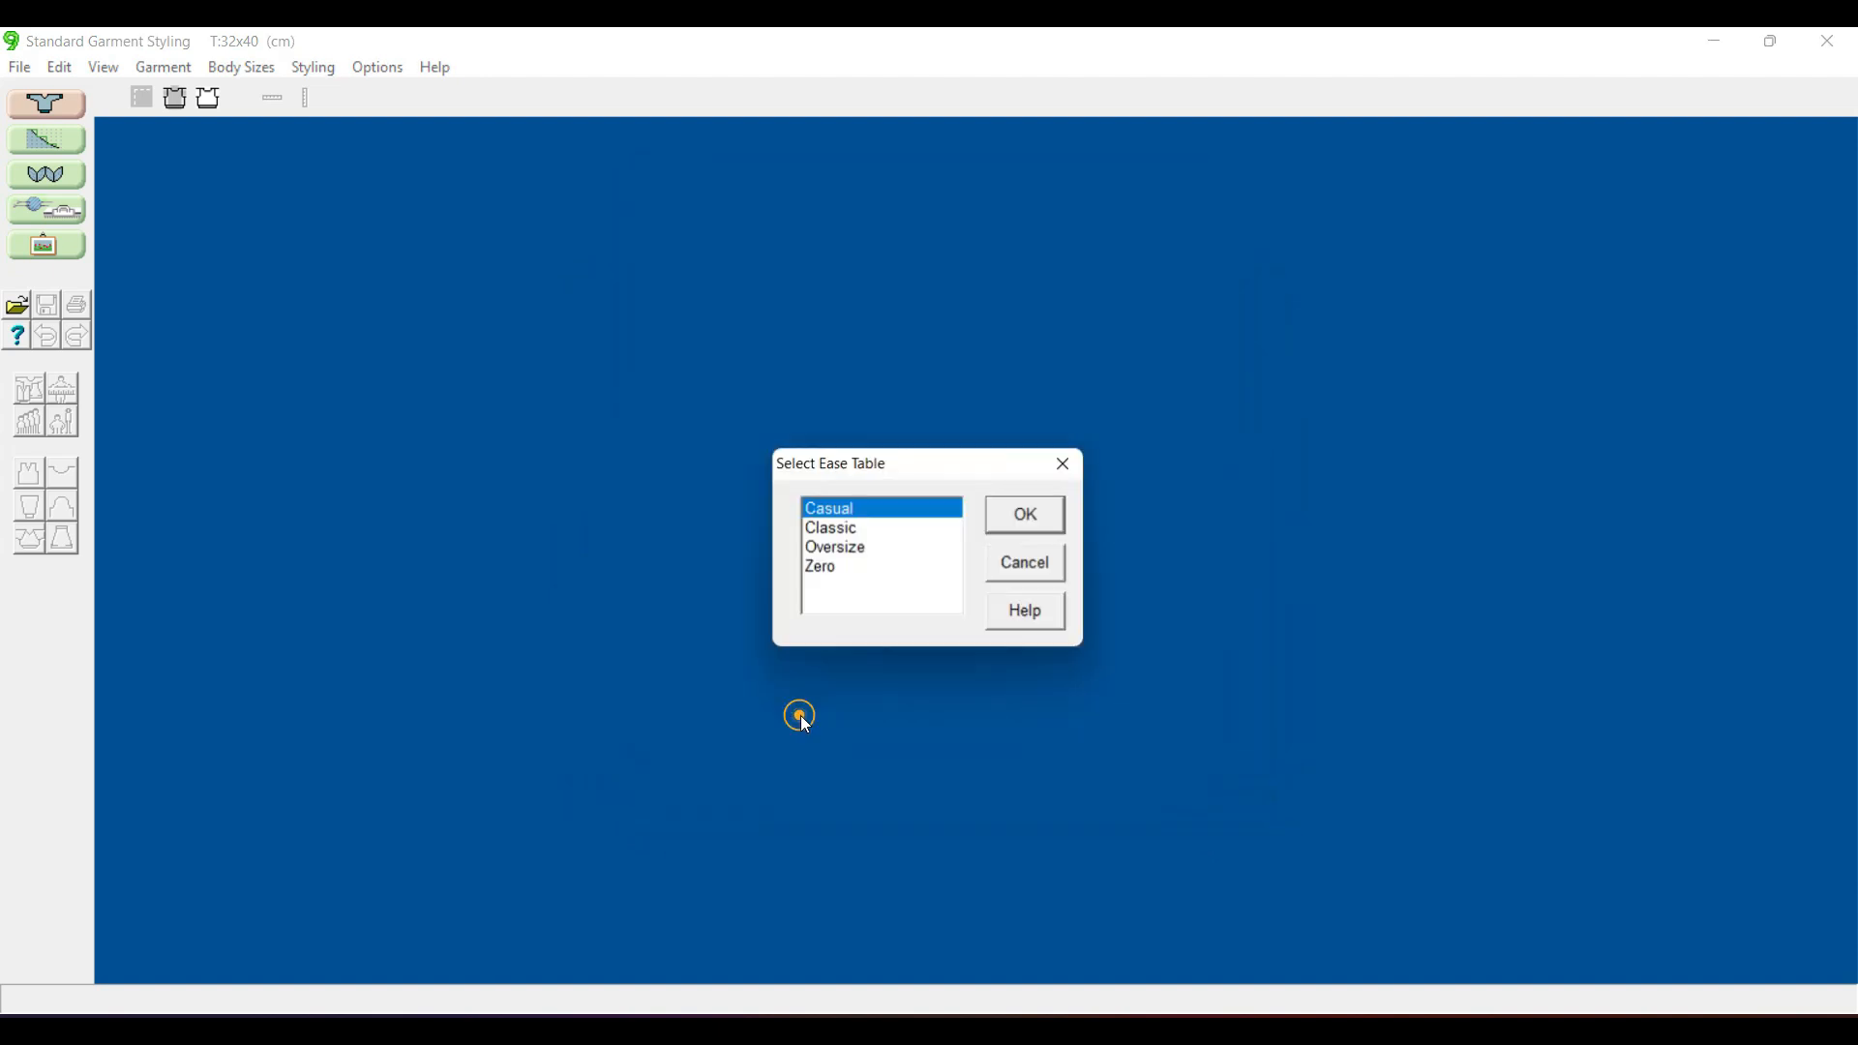
- Accept the Casual ease table and base the garment on the Adult Male custom size from the Knit group
click(1045, 513)
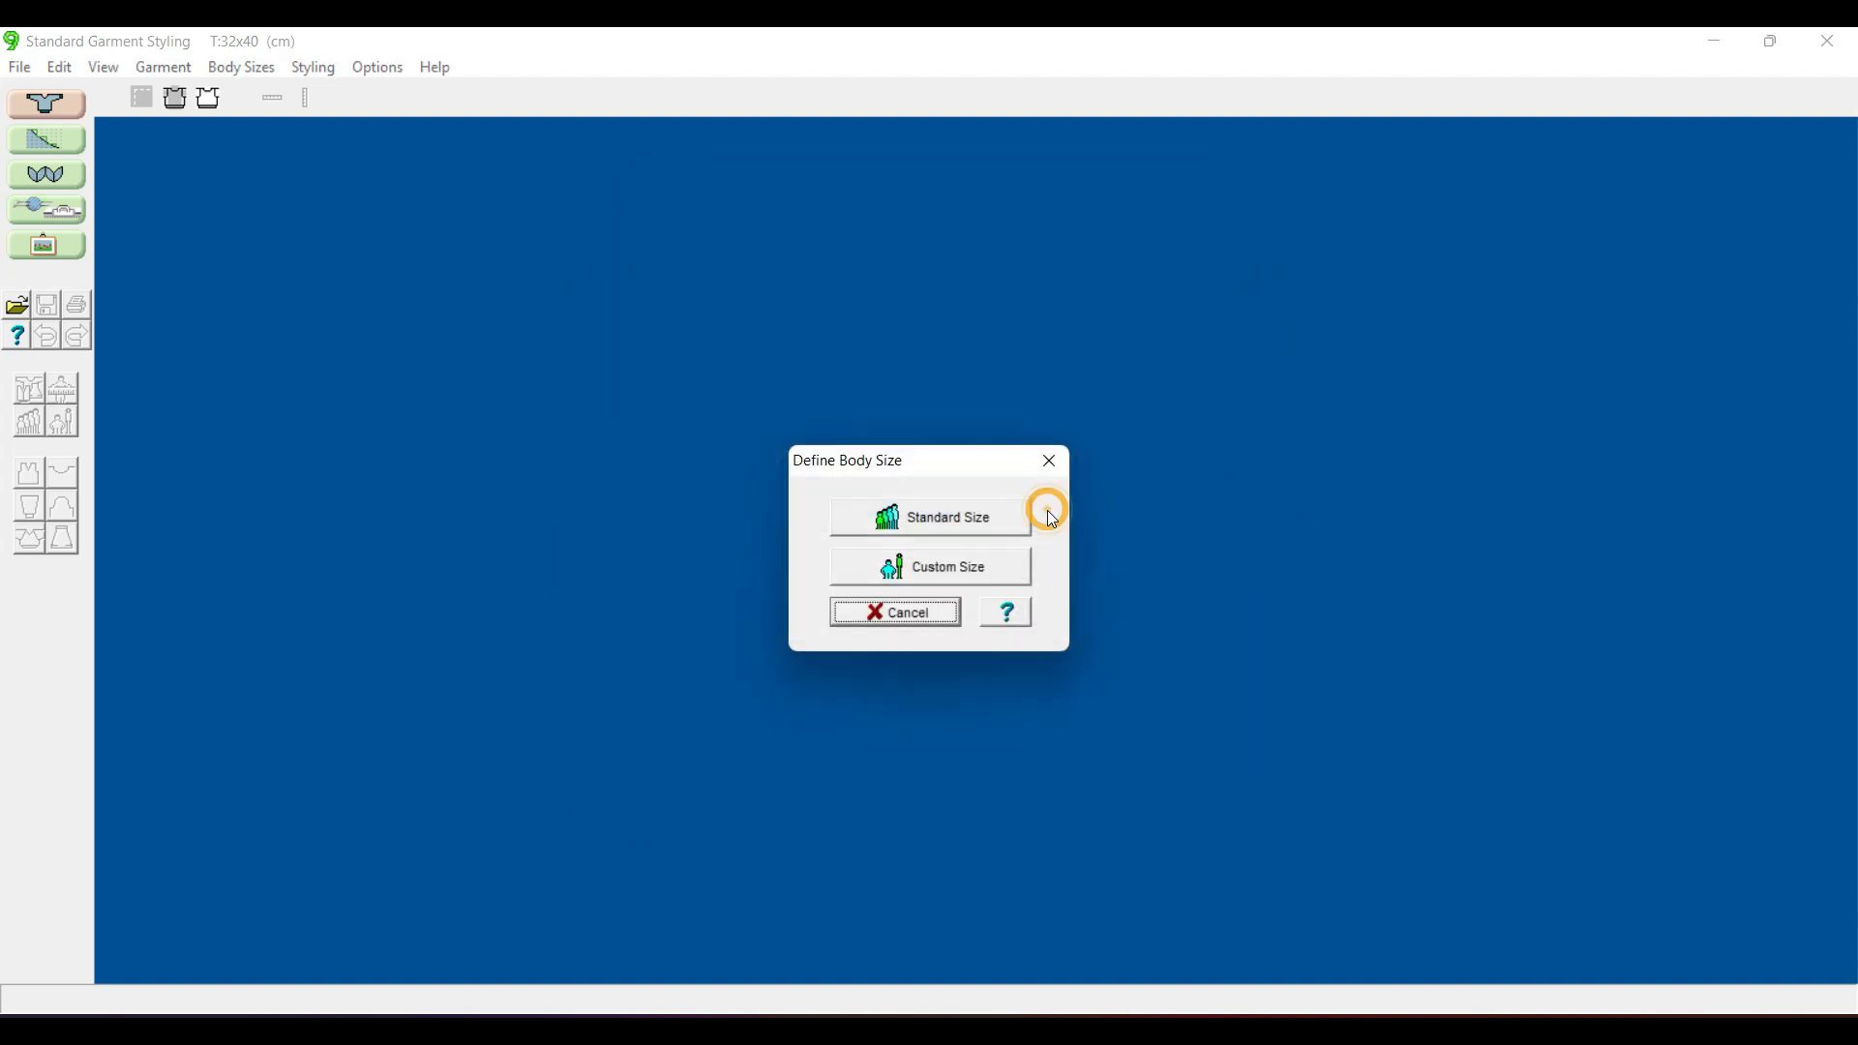
click(968, 566)
click(633, 423)
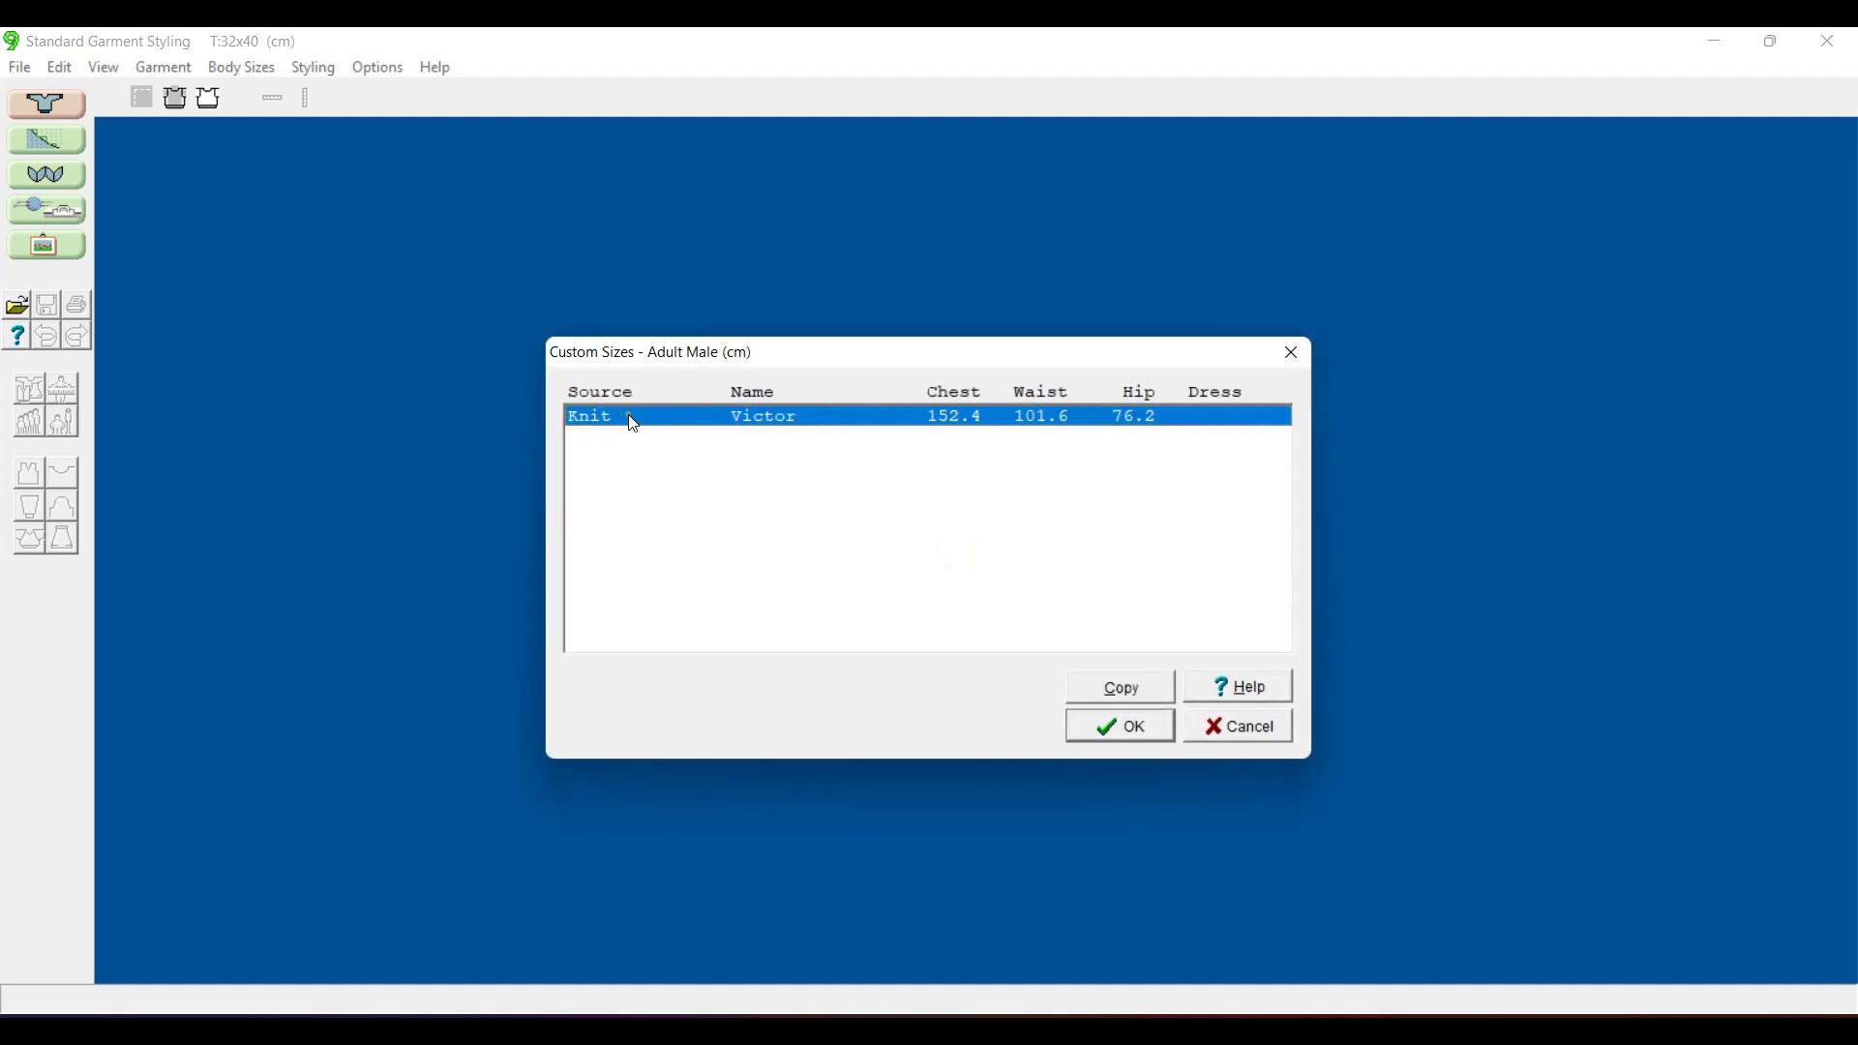
click(1158, 733)
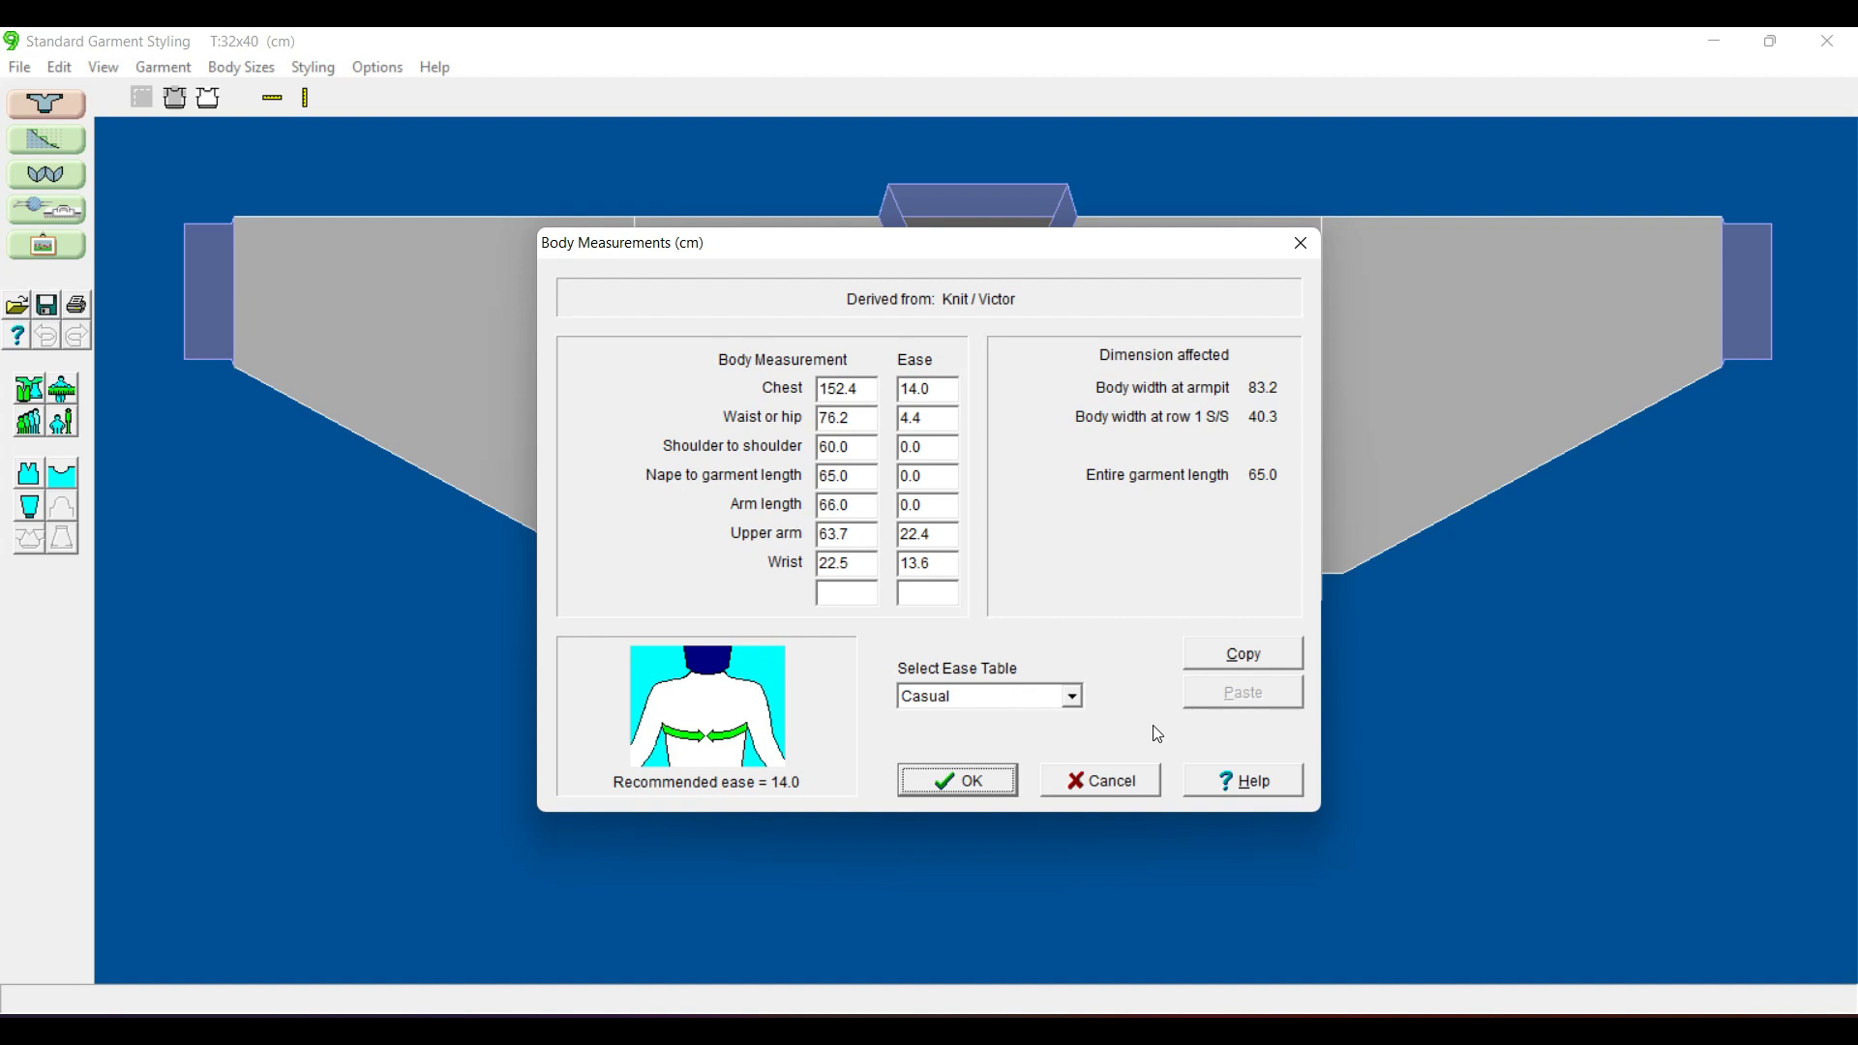